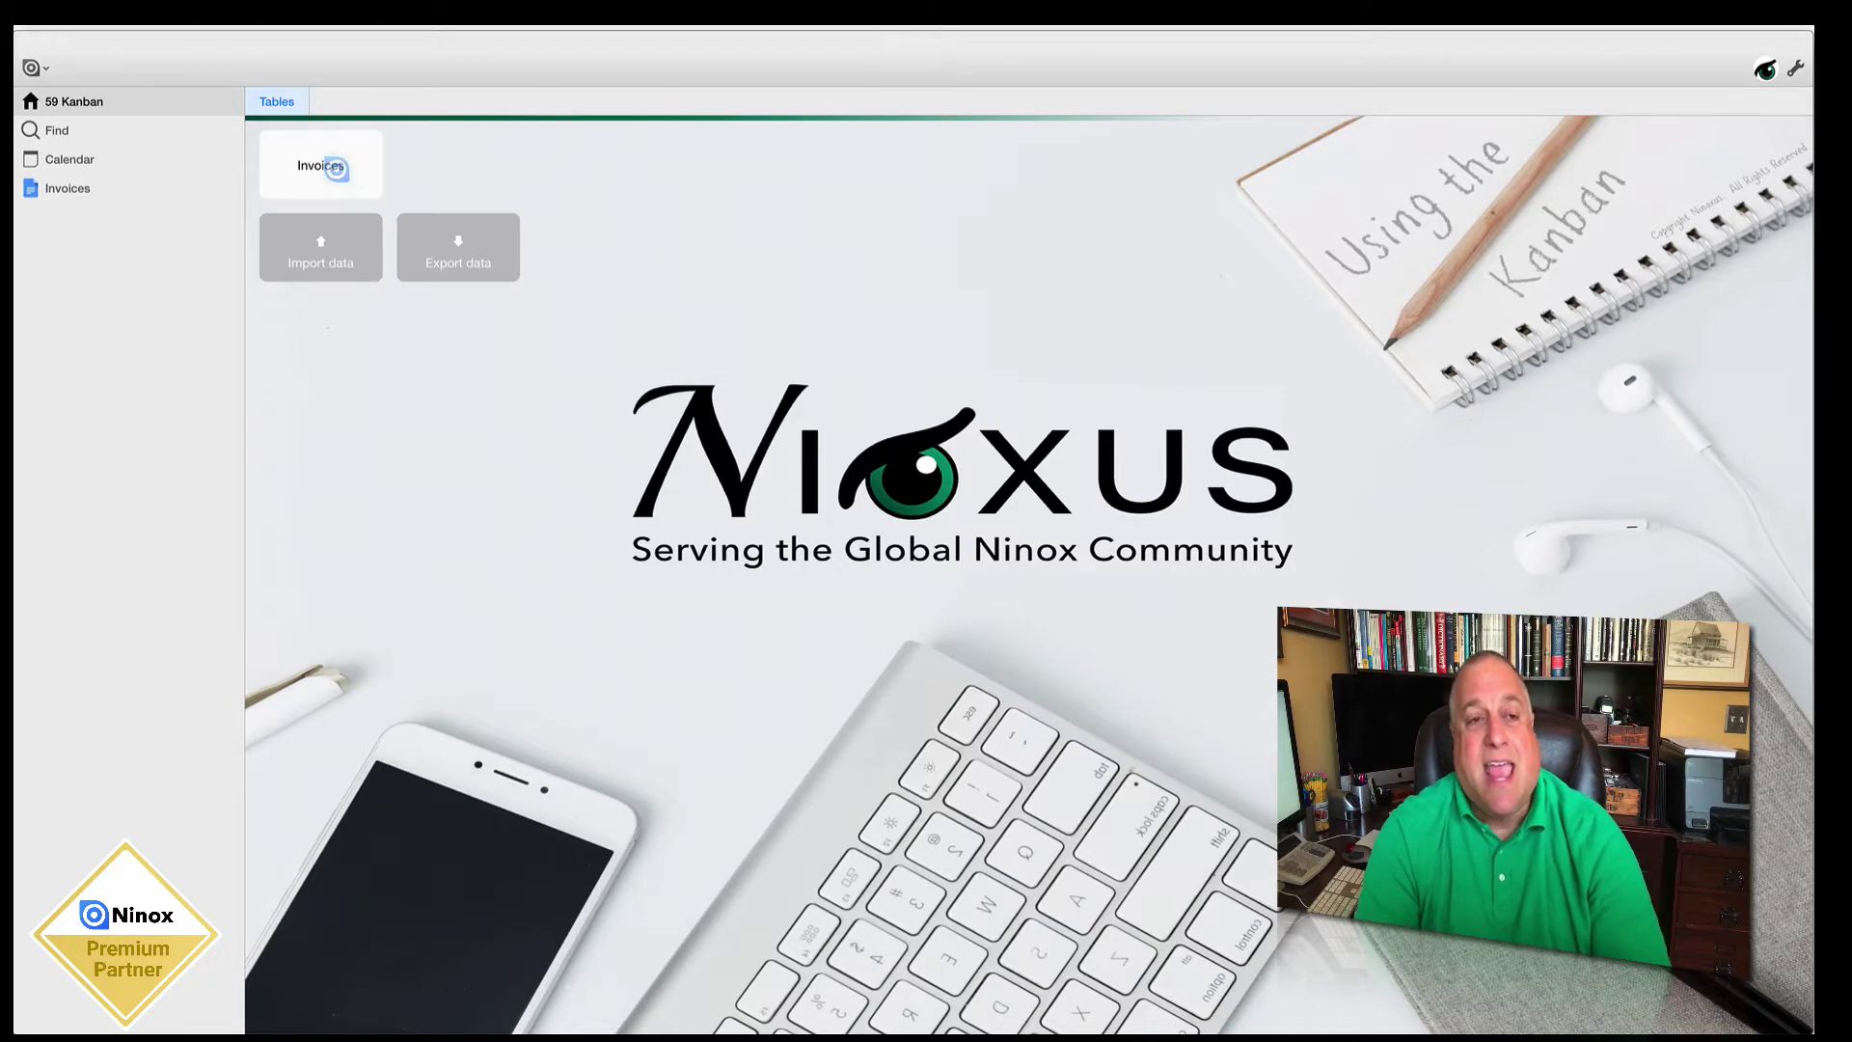
Step: Open the Invoices table from the database home page and close the record form so the full invoice listing shows
click(333, 167)
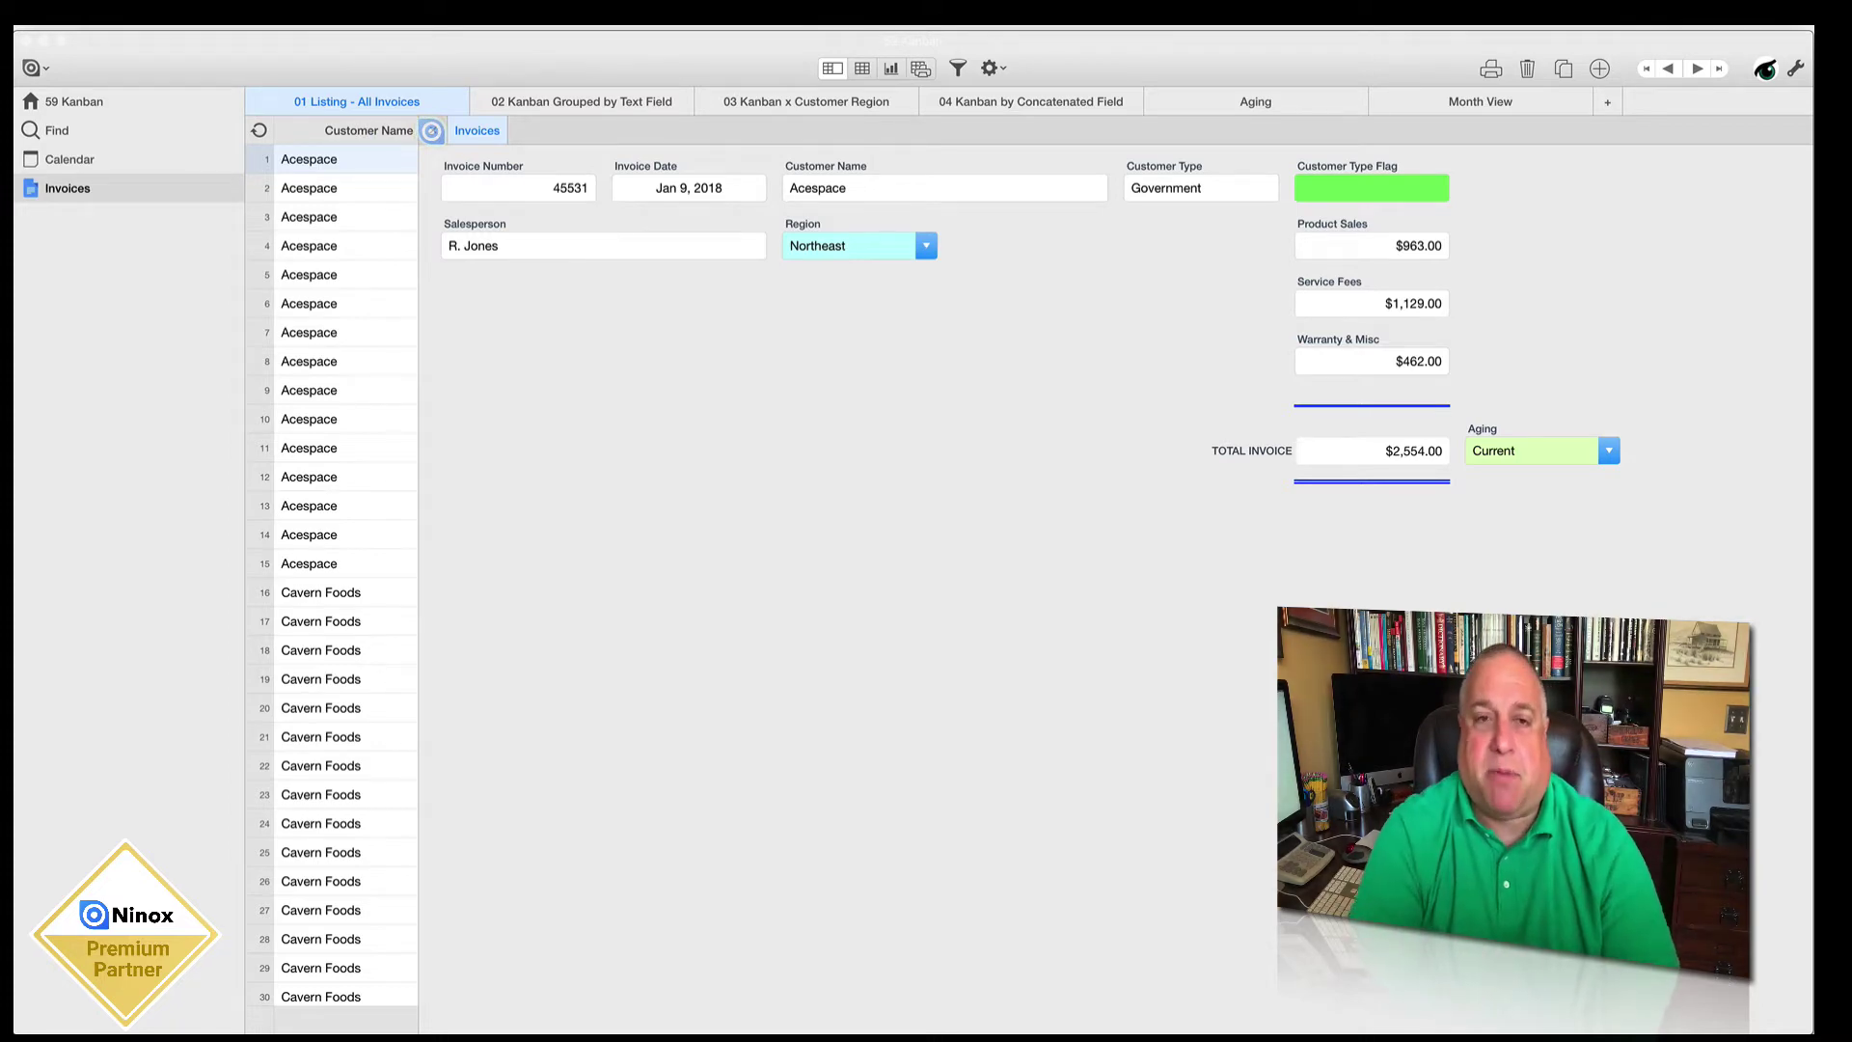
click(431, 130)
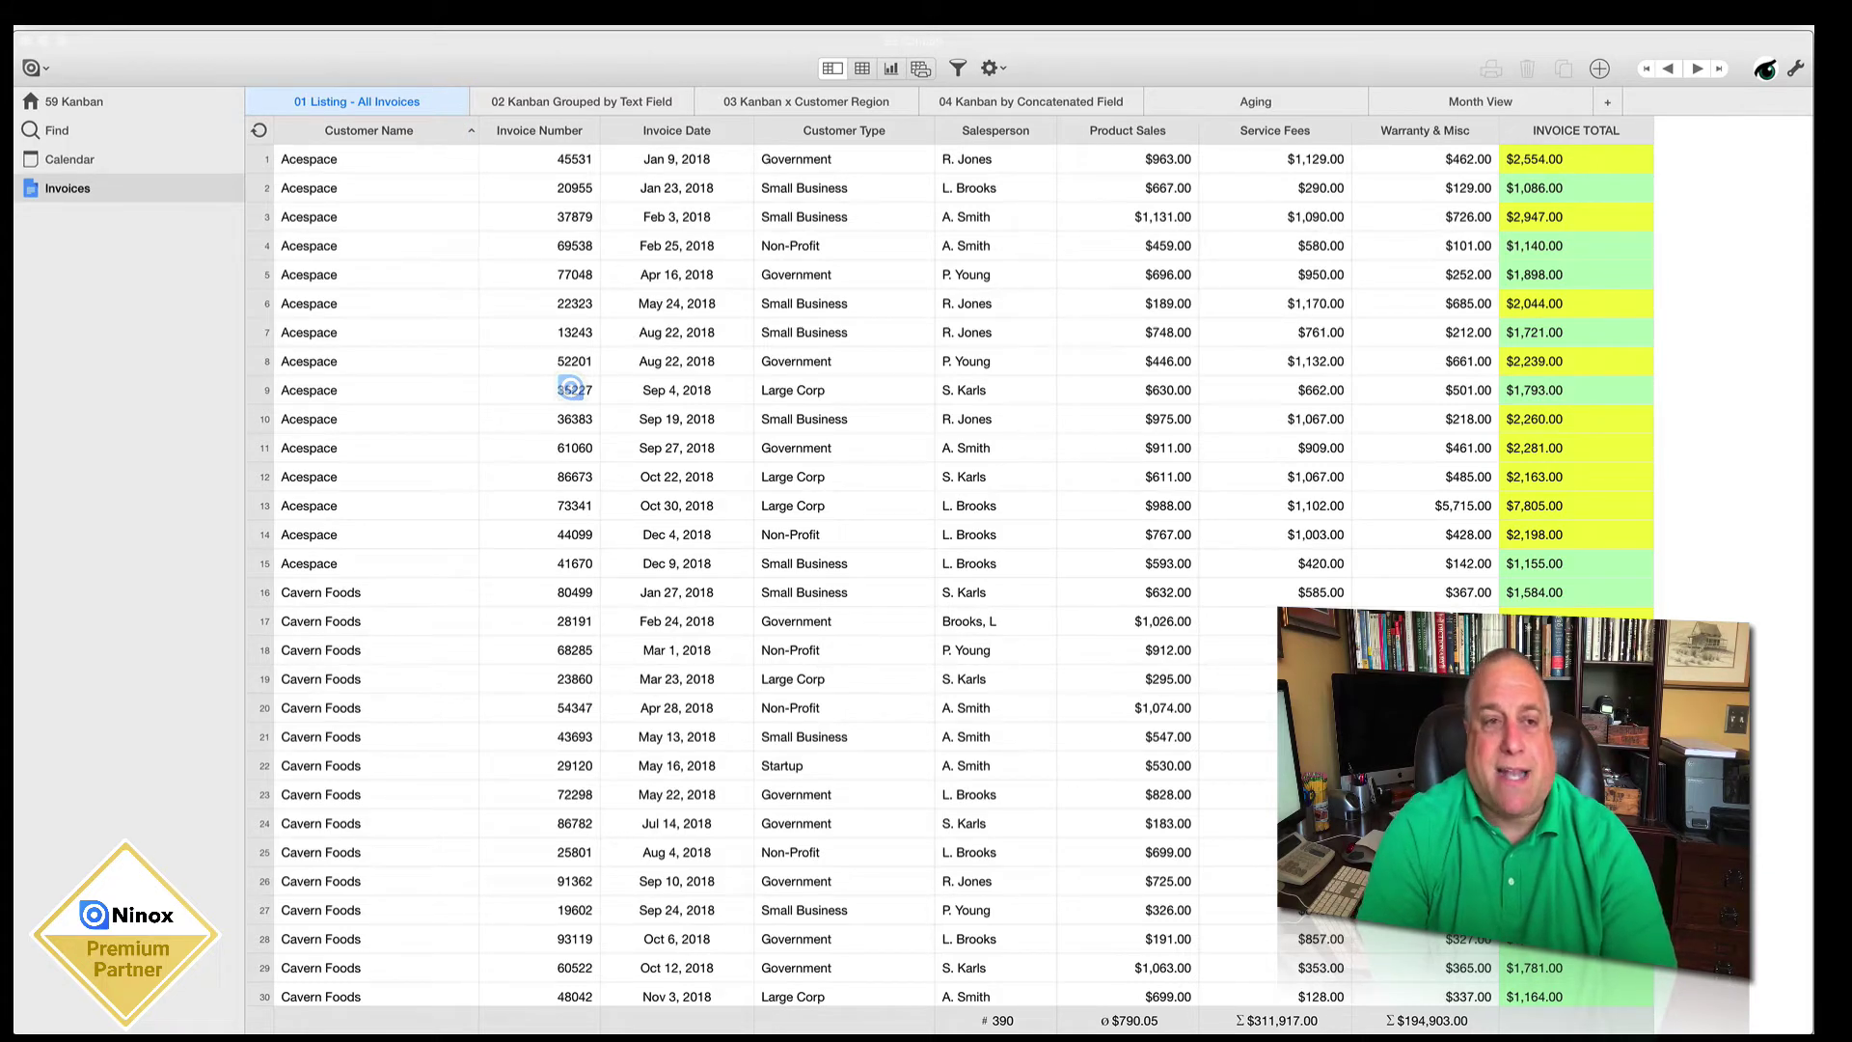
click(86, 101)
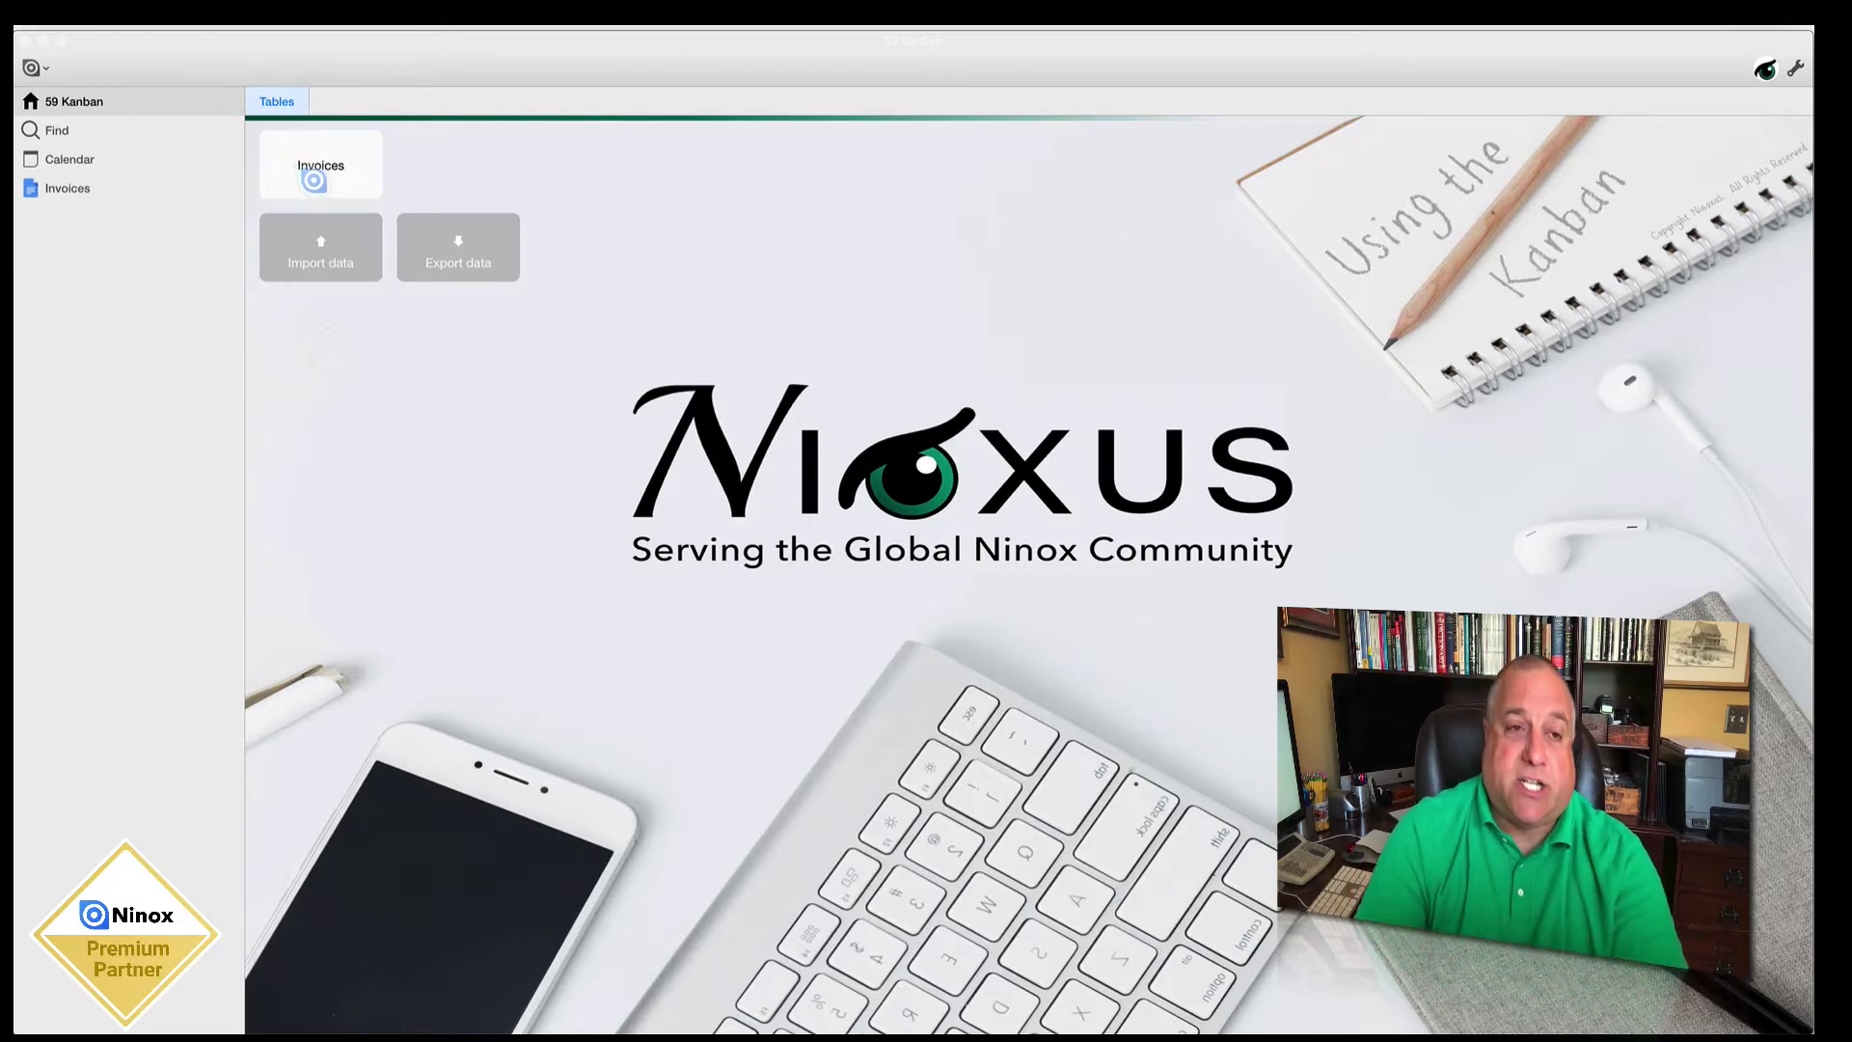
click(317, 169)
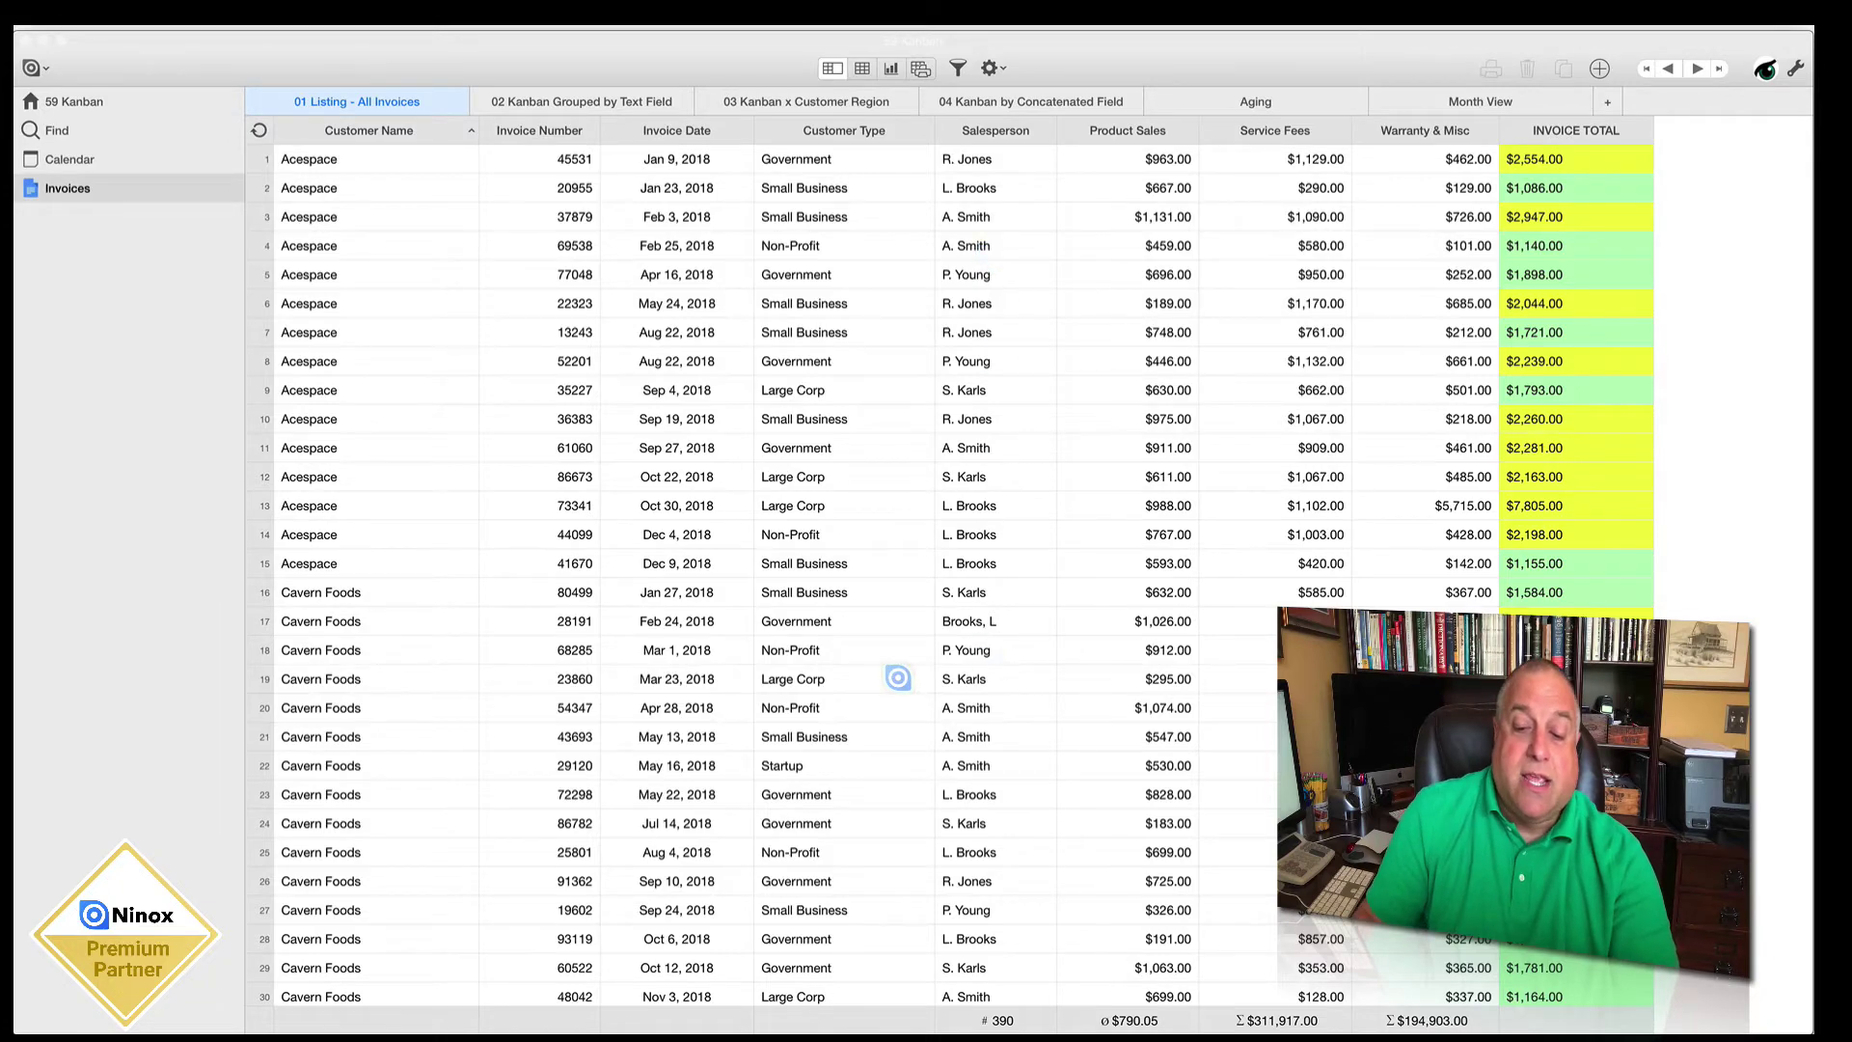
Step: Group the all-invoices listing by the Customer Name column
scroll(897, 678, down, 10)
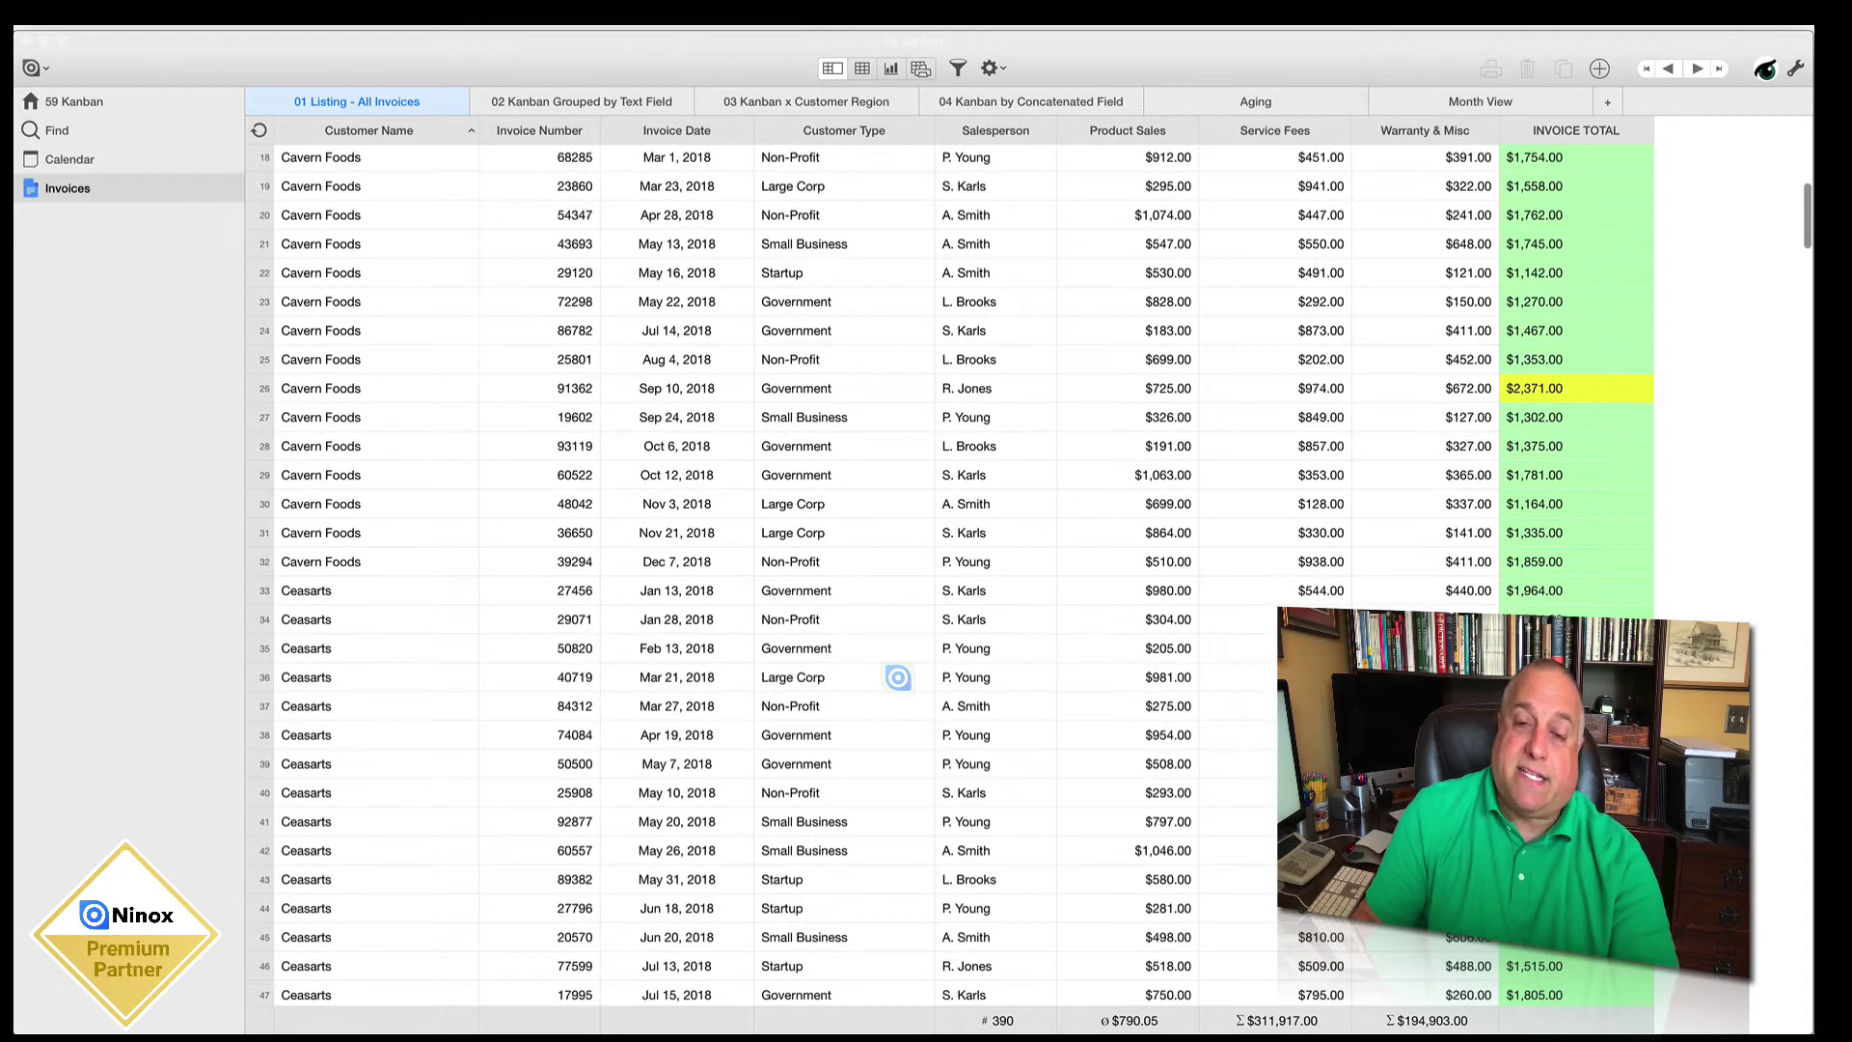
scroll(896, 678, down, 3)
scroll(897, 678, up, 8)
scroll(897, 678, up, 1)
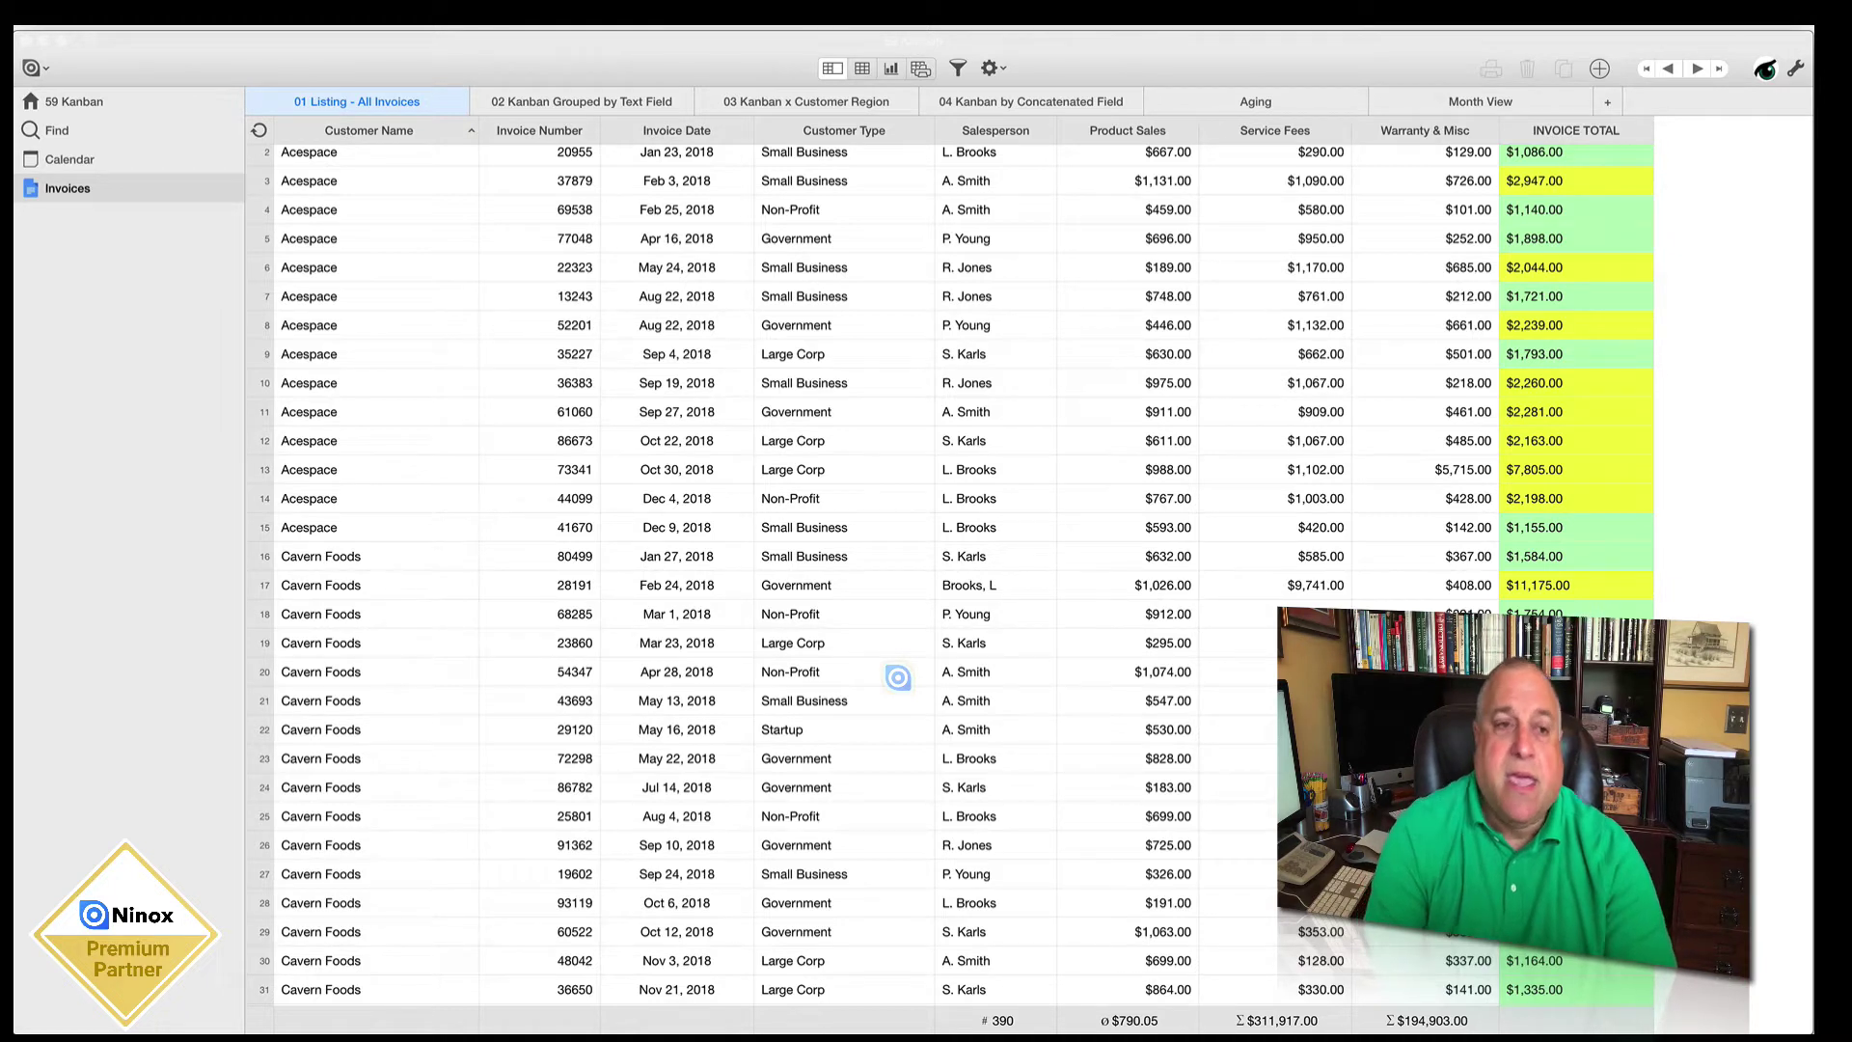
click(369, 135)
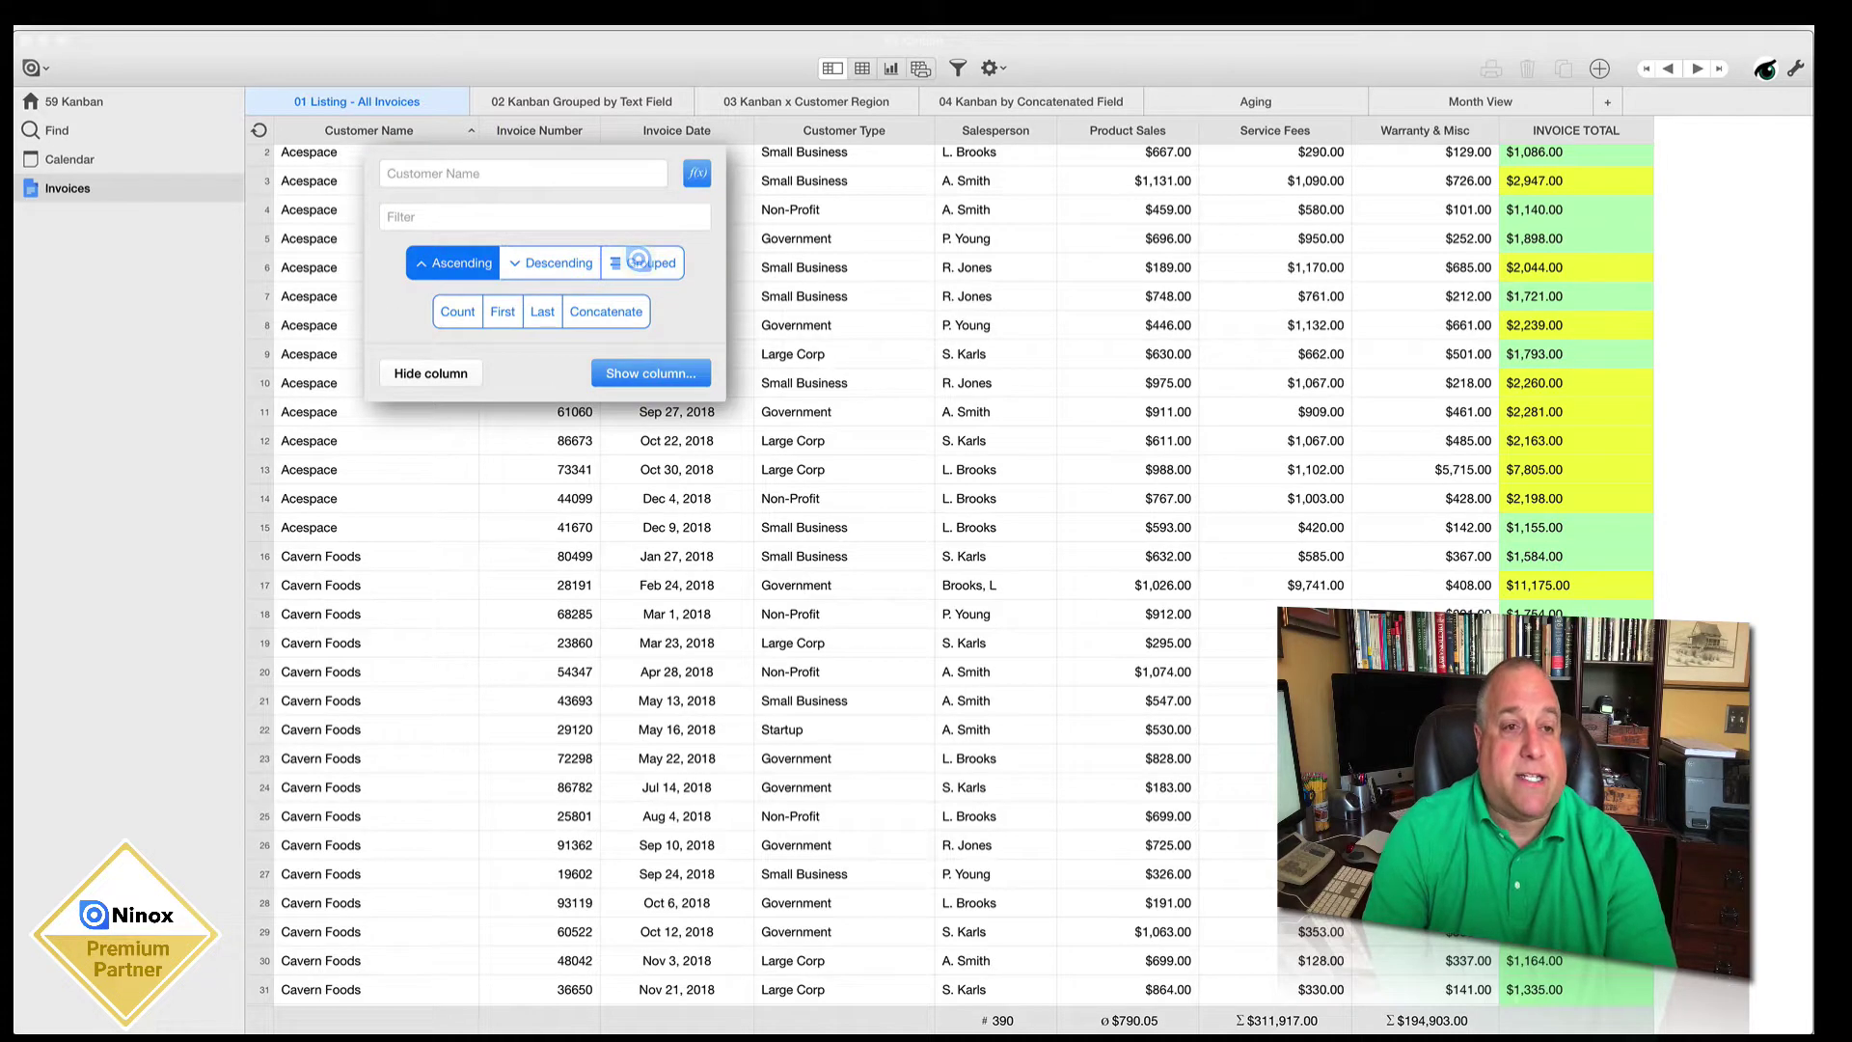
click(639, 260)
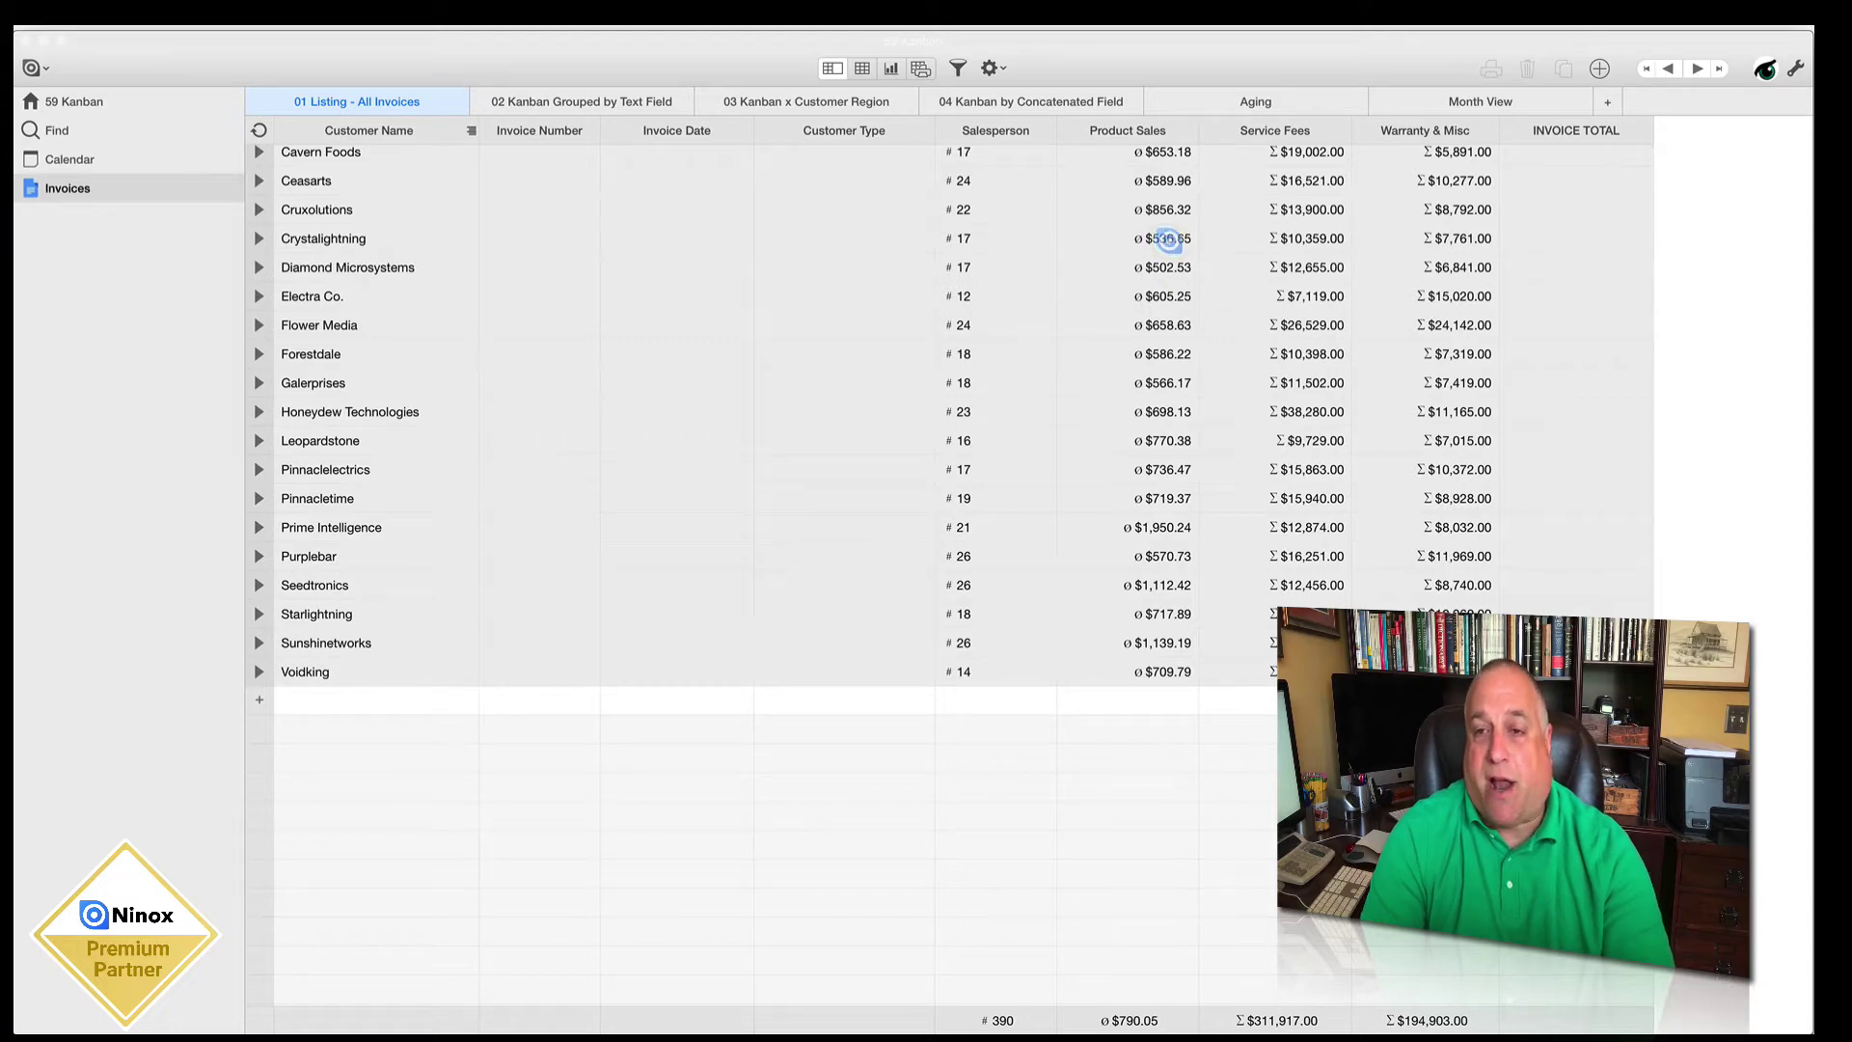
Step: Expand and collapse the Crystalightning, Seedtronics, Cavern Foods, Leopardstone and Galerprises groups to examine each customer's invoices
click(258, 239)
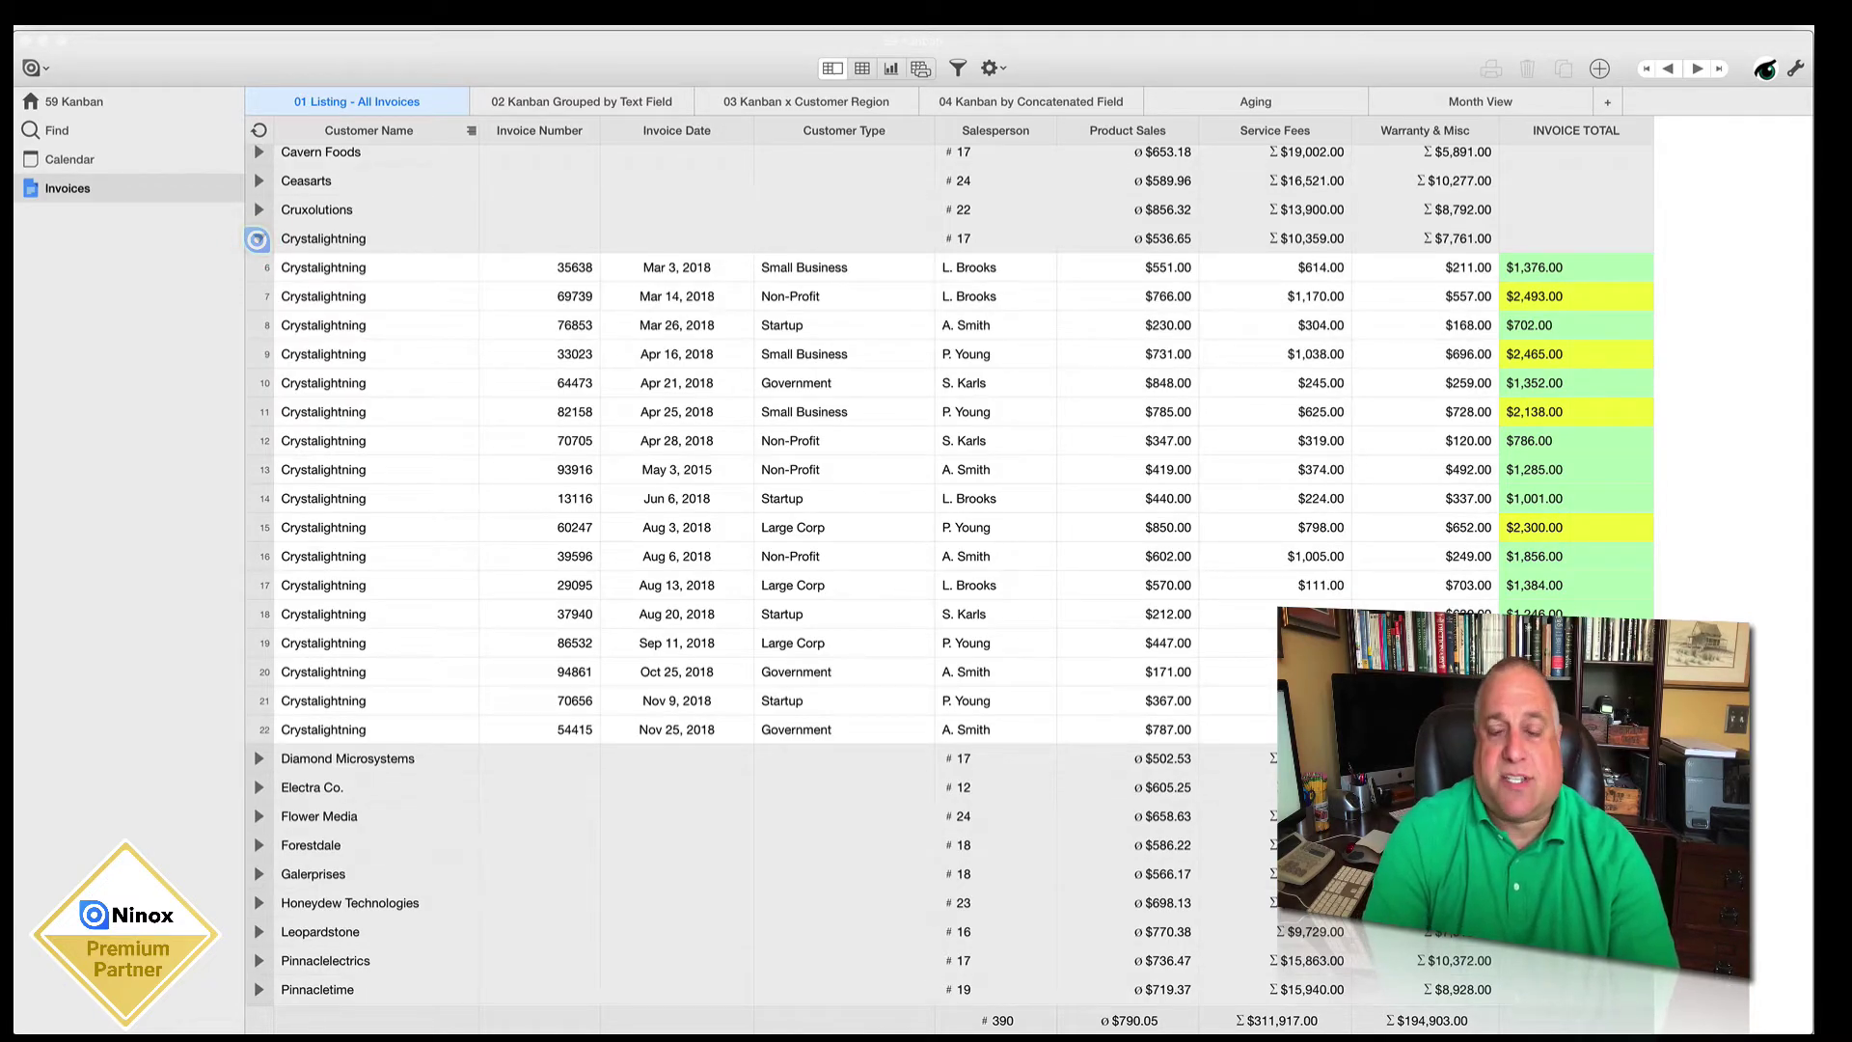
click(257, 240)
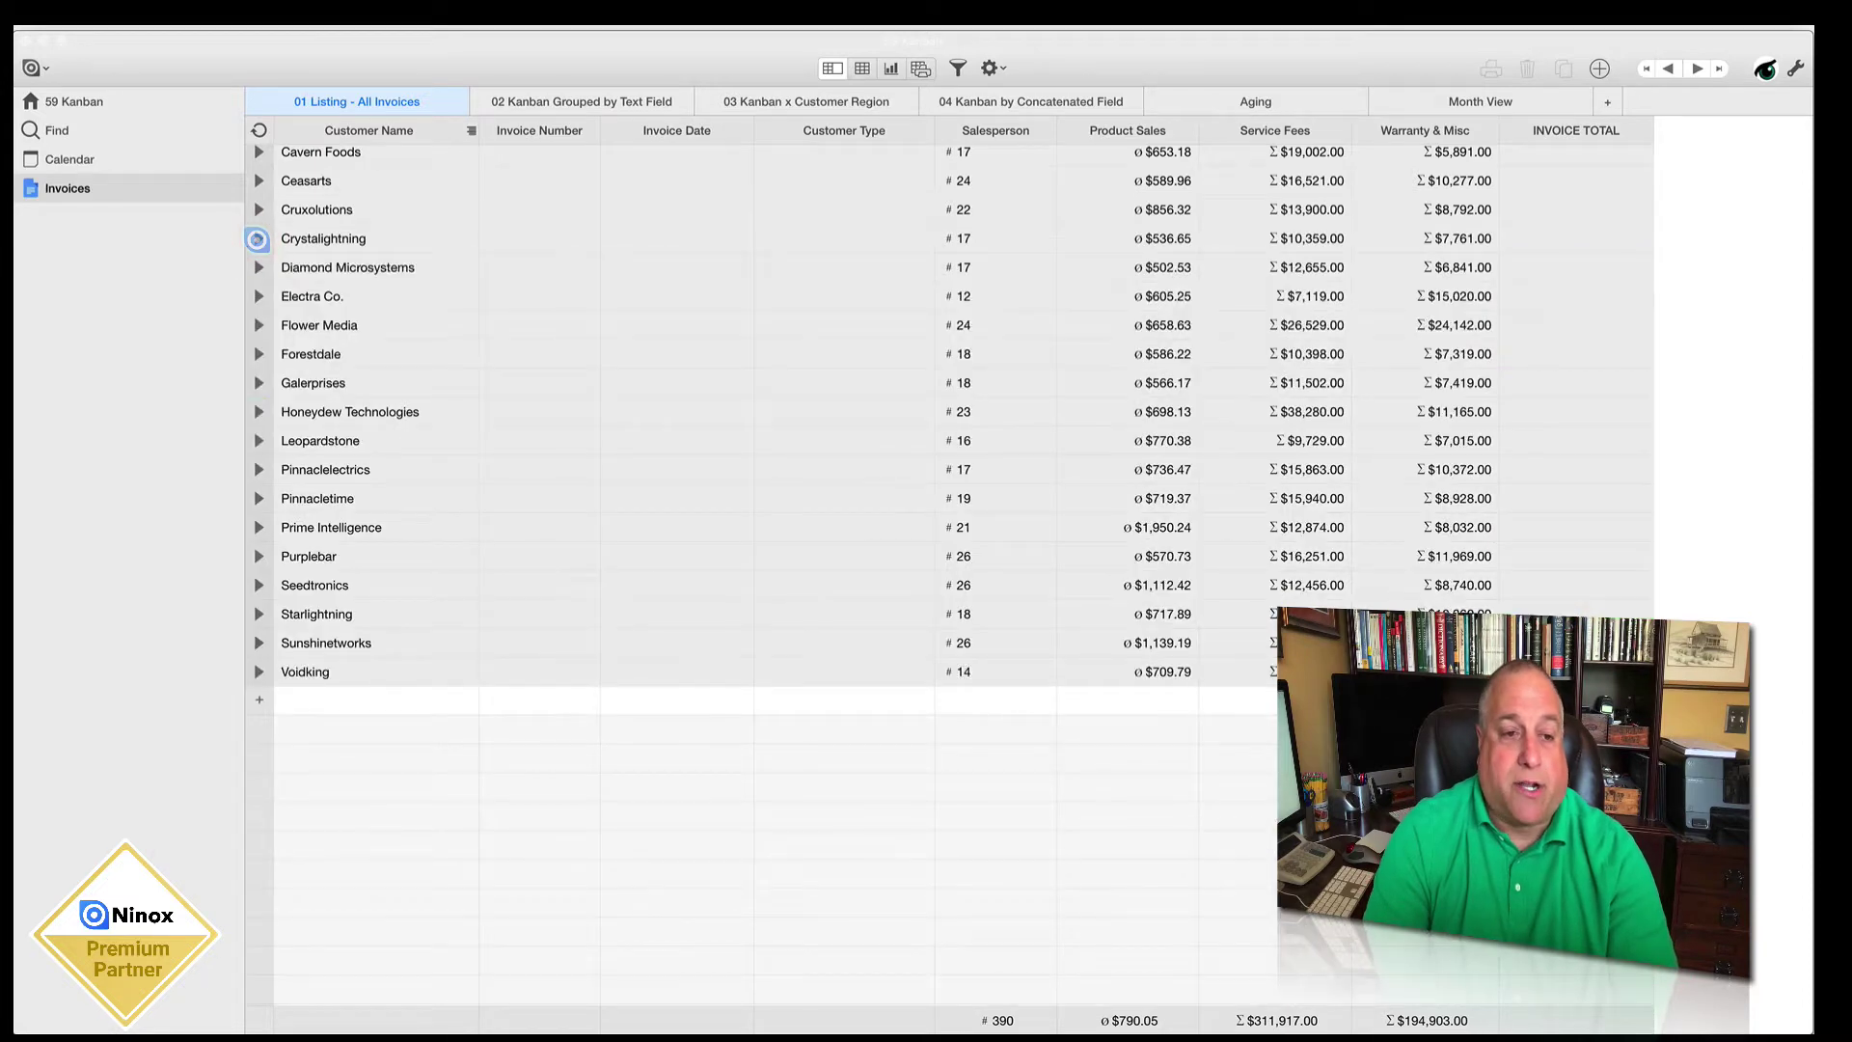
click(256, 585)
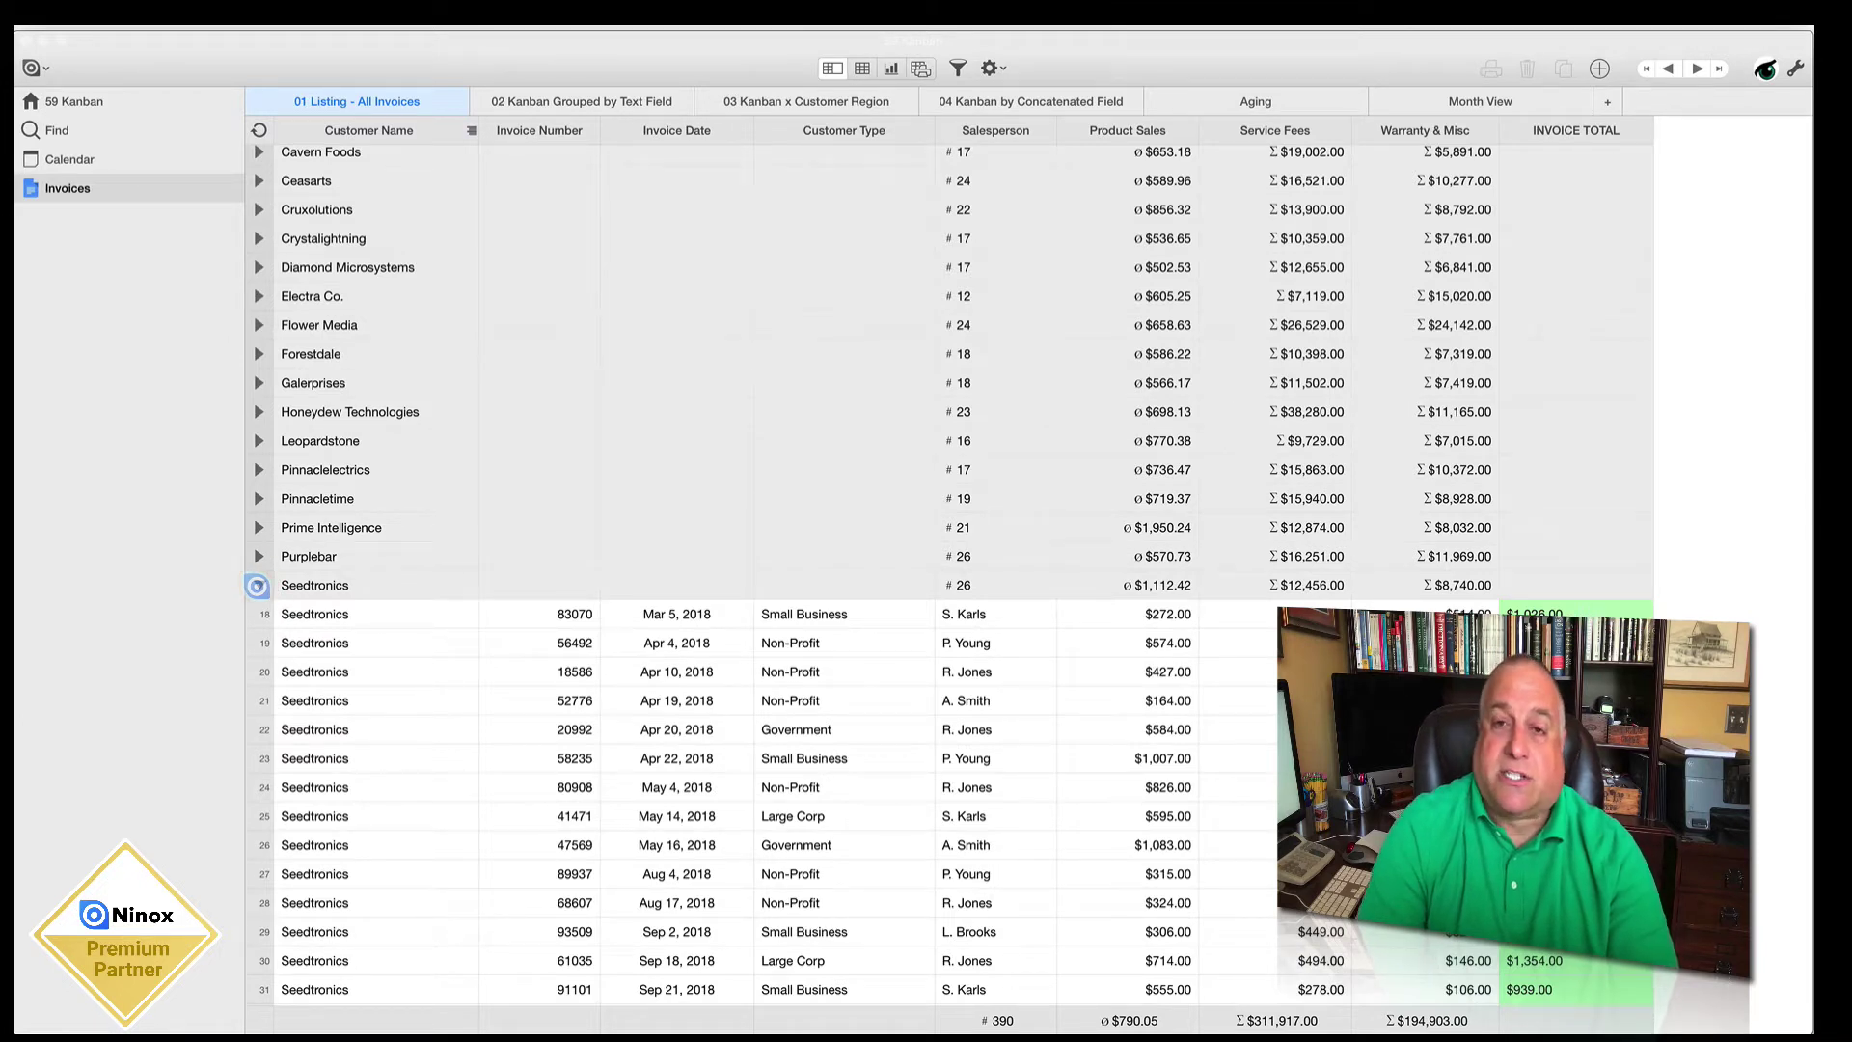
click(257, 585)
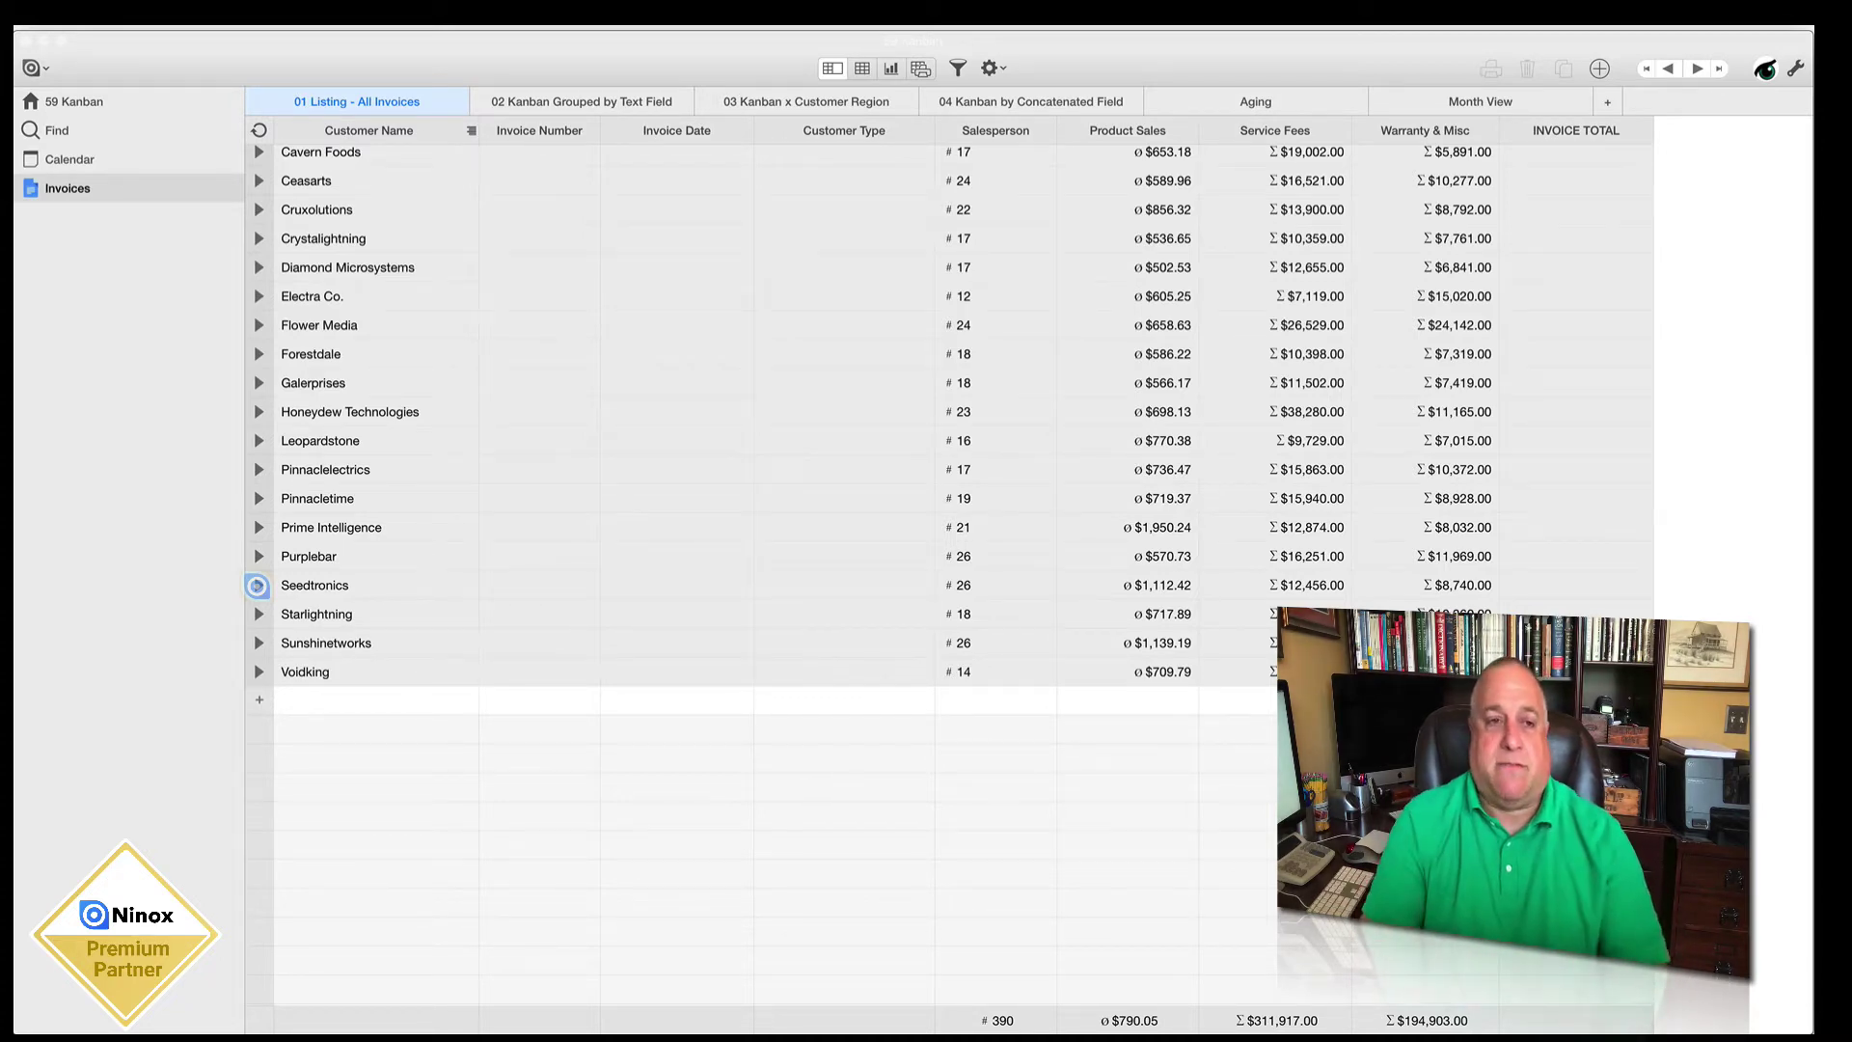
click(256, 153)
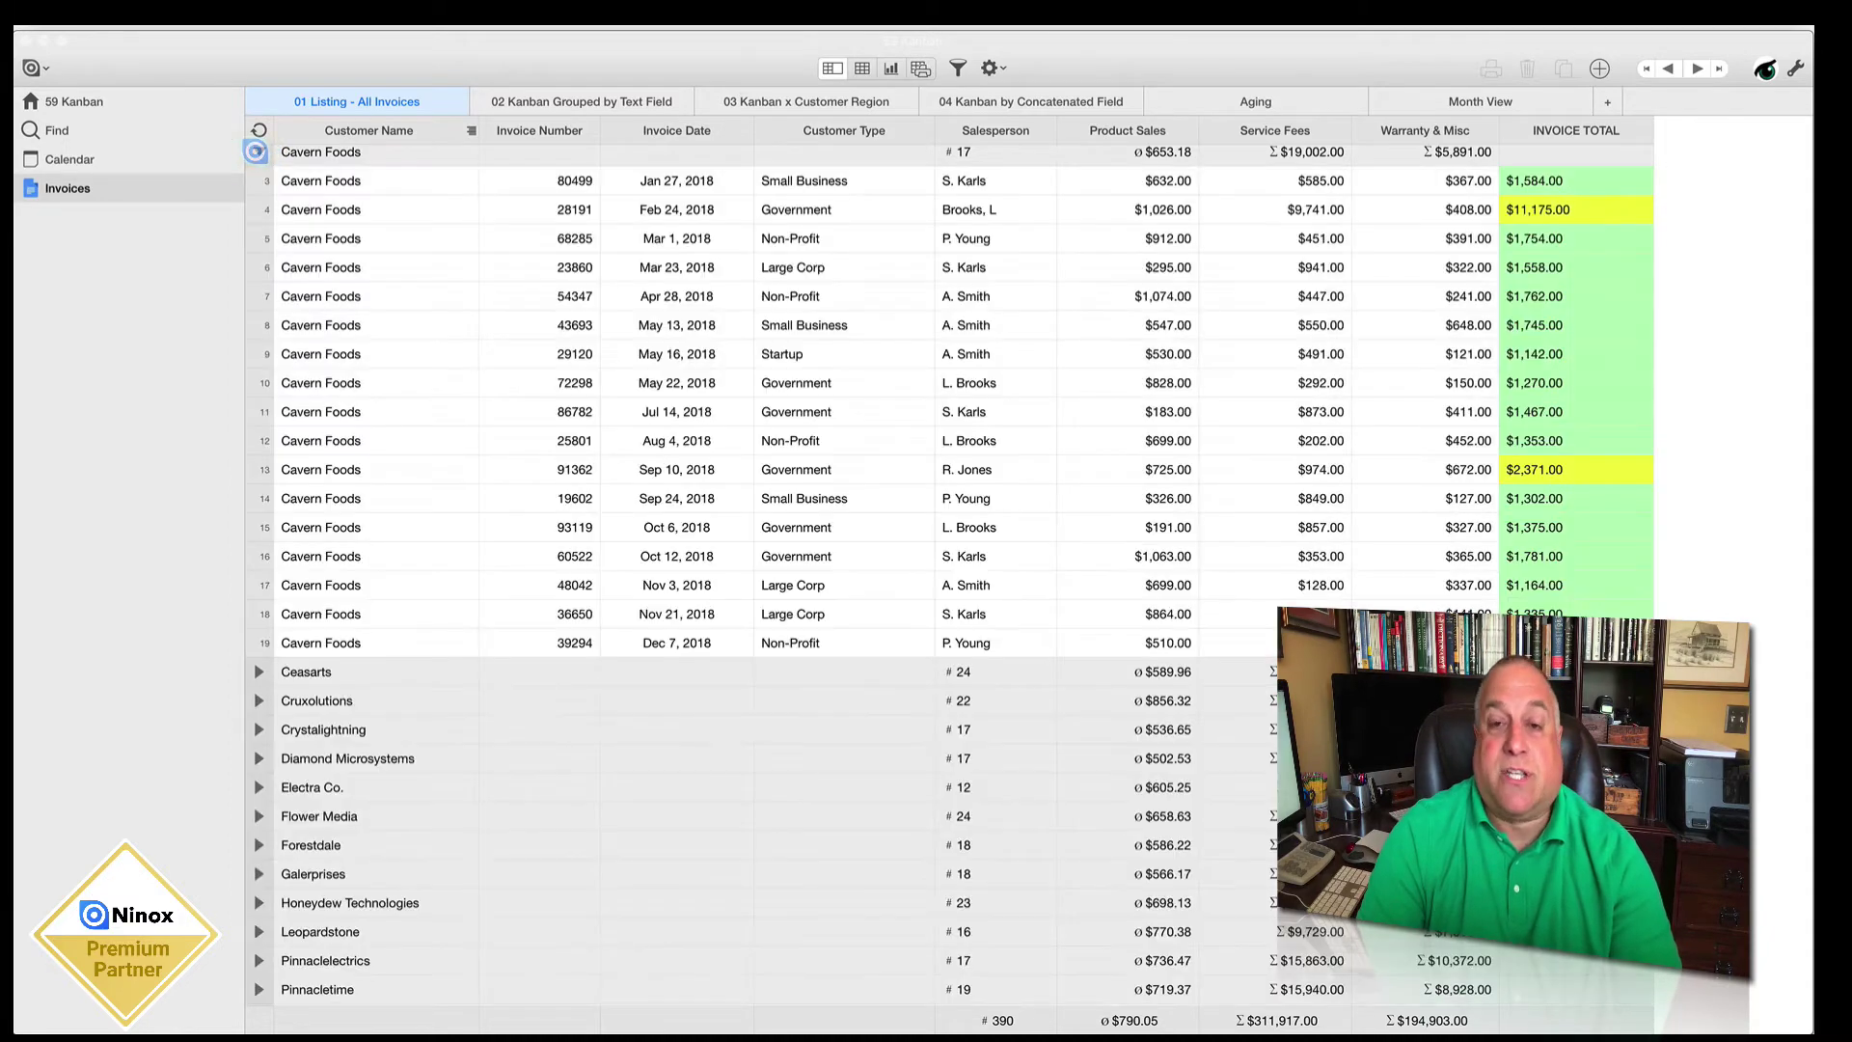
click(256, 151)
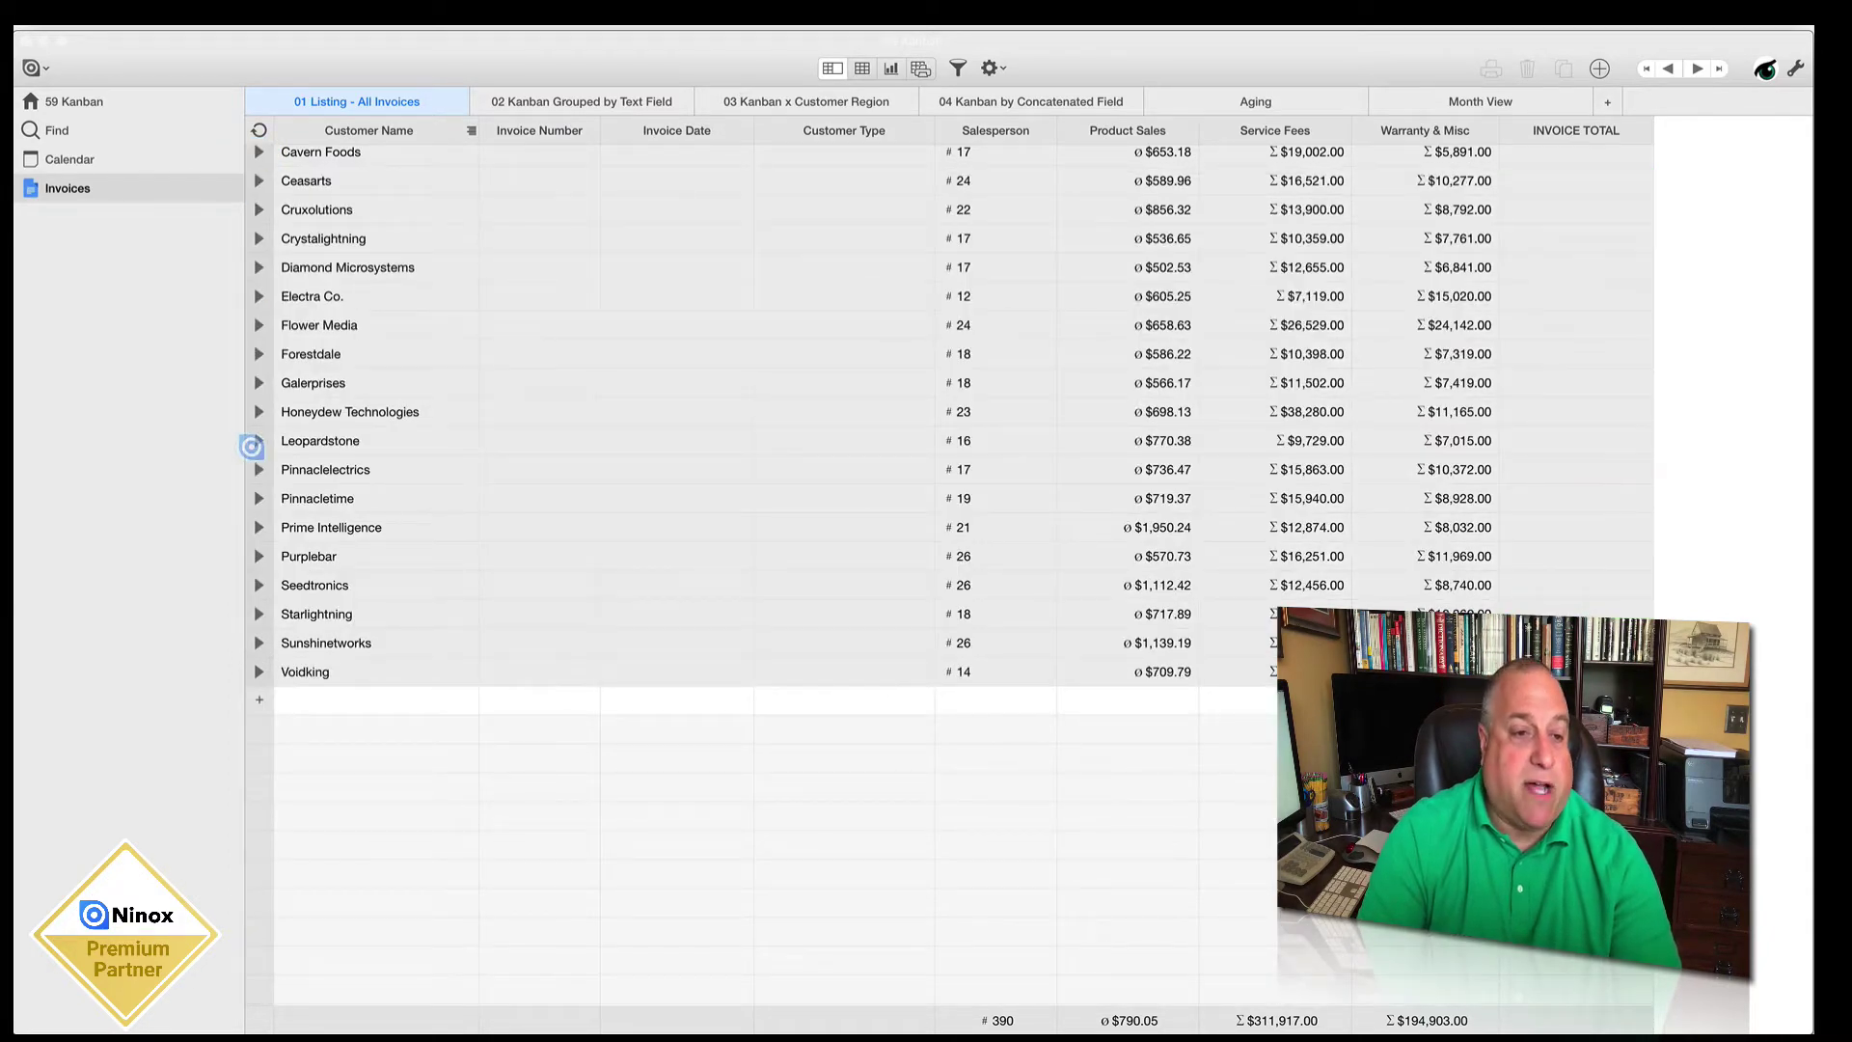
click(255, 440)
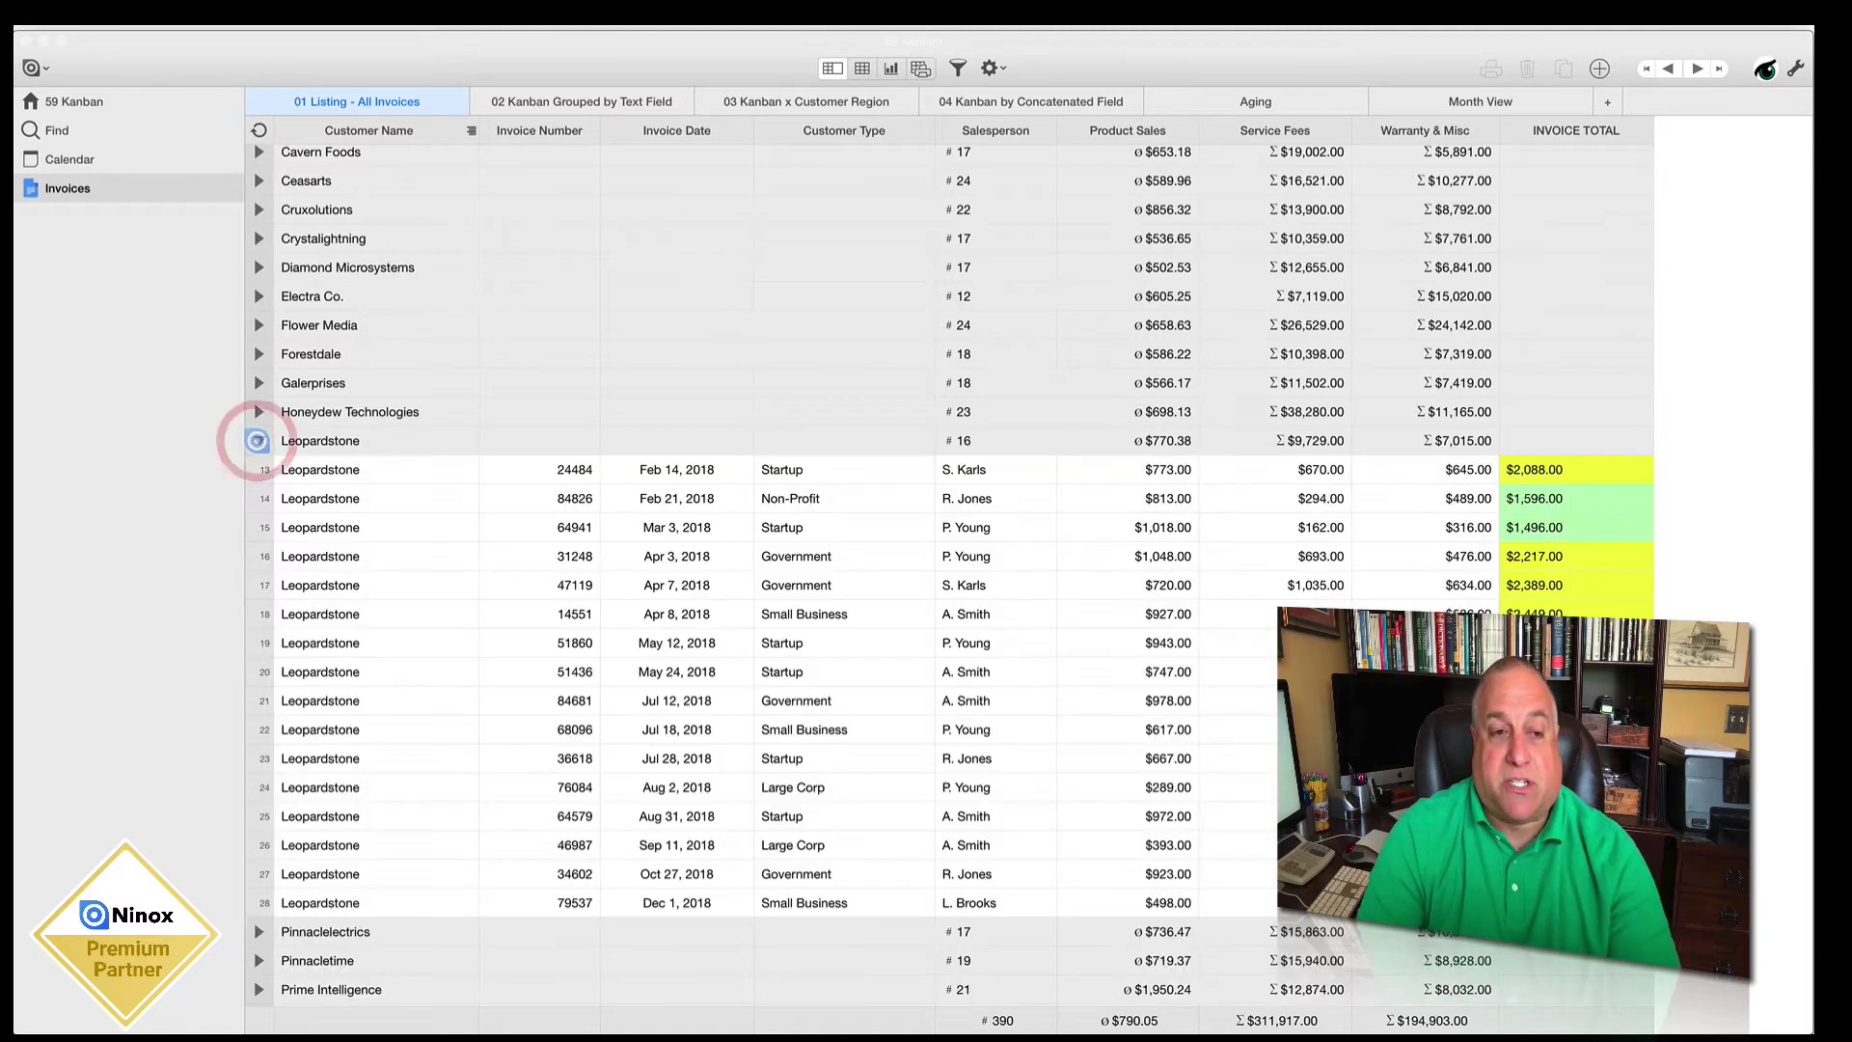
click(257, 382)
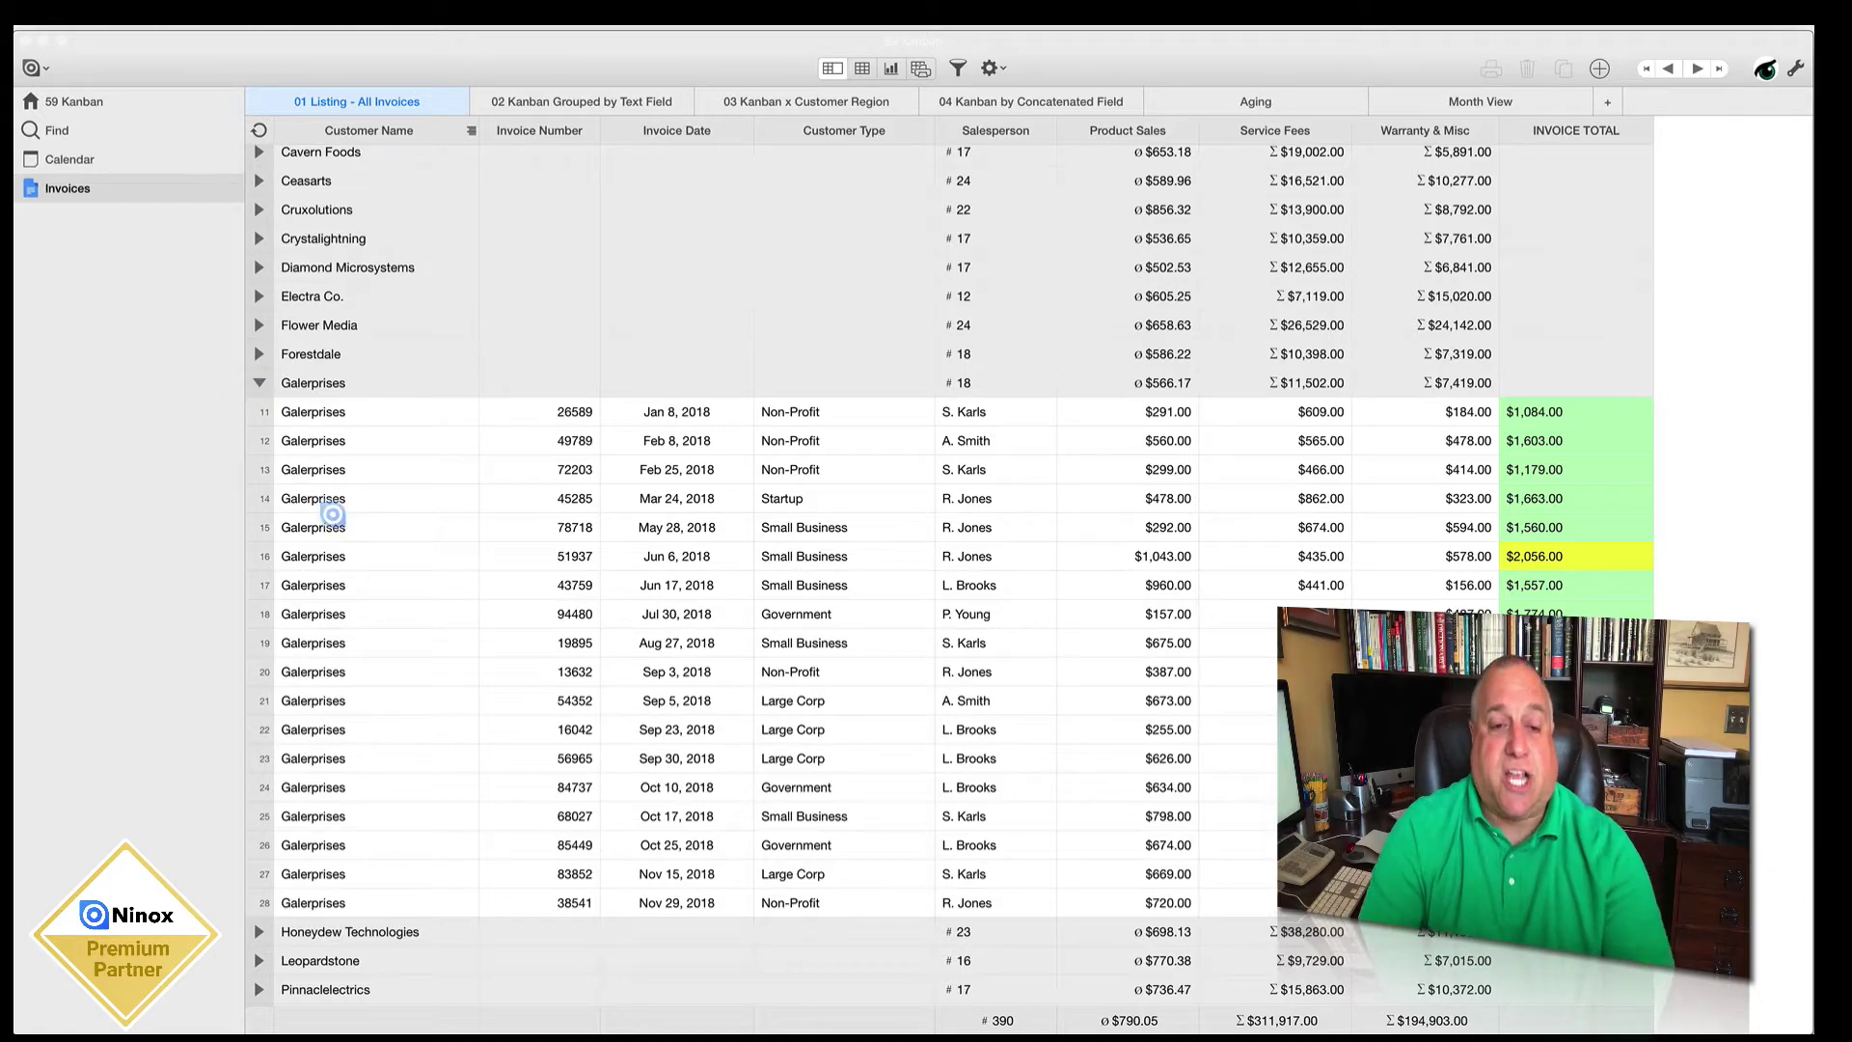
click(257, 382)
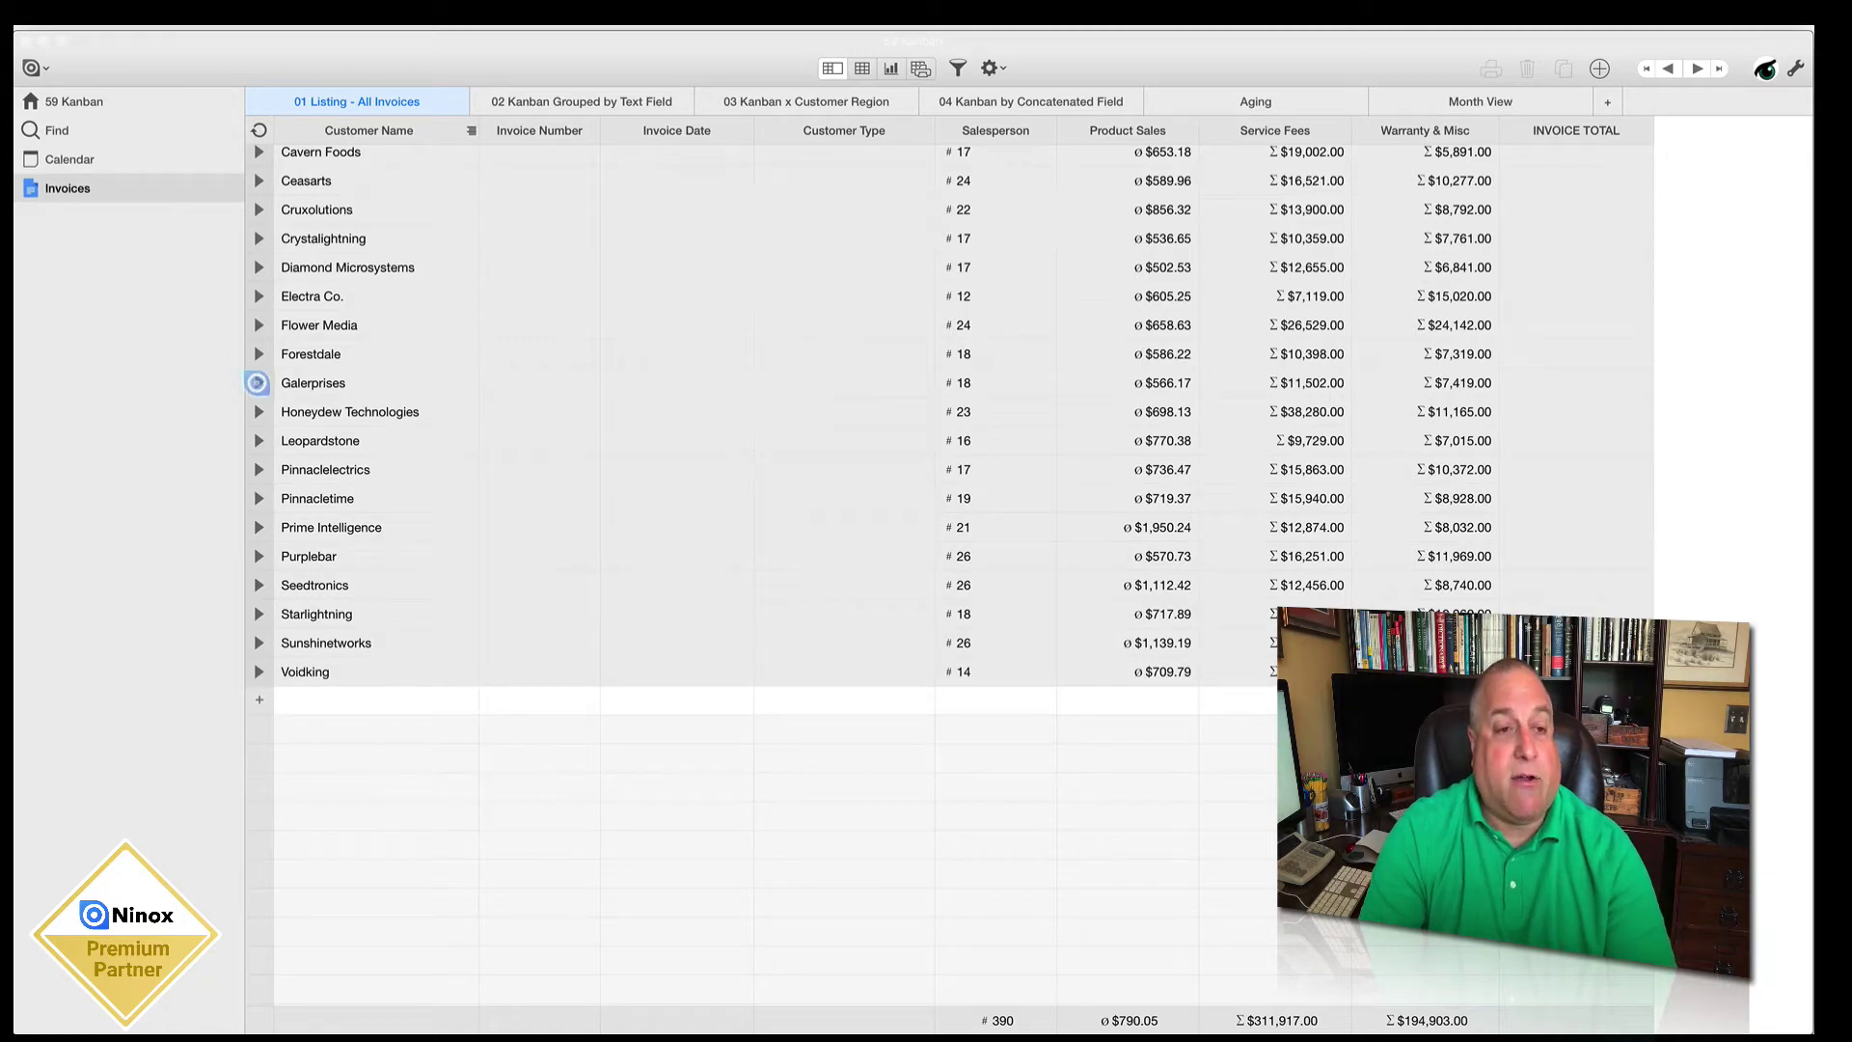
click(260, 382)
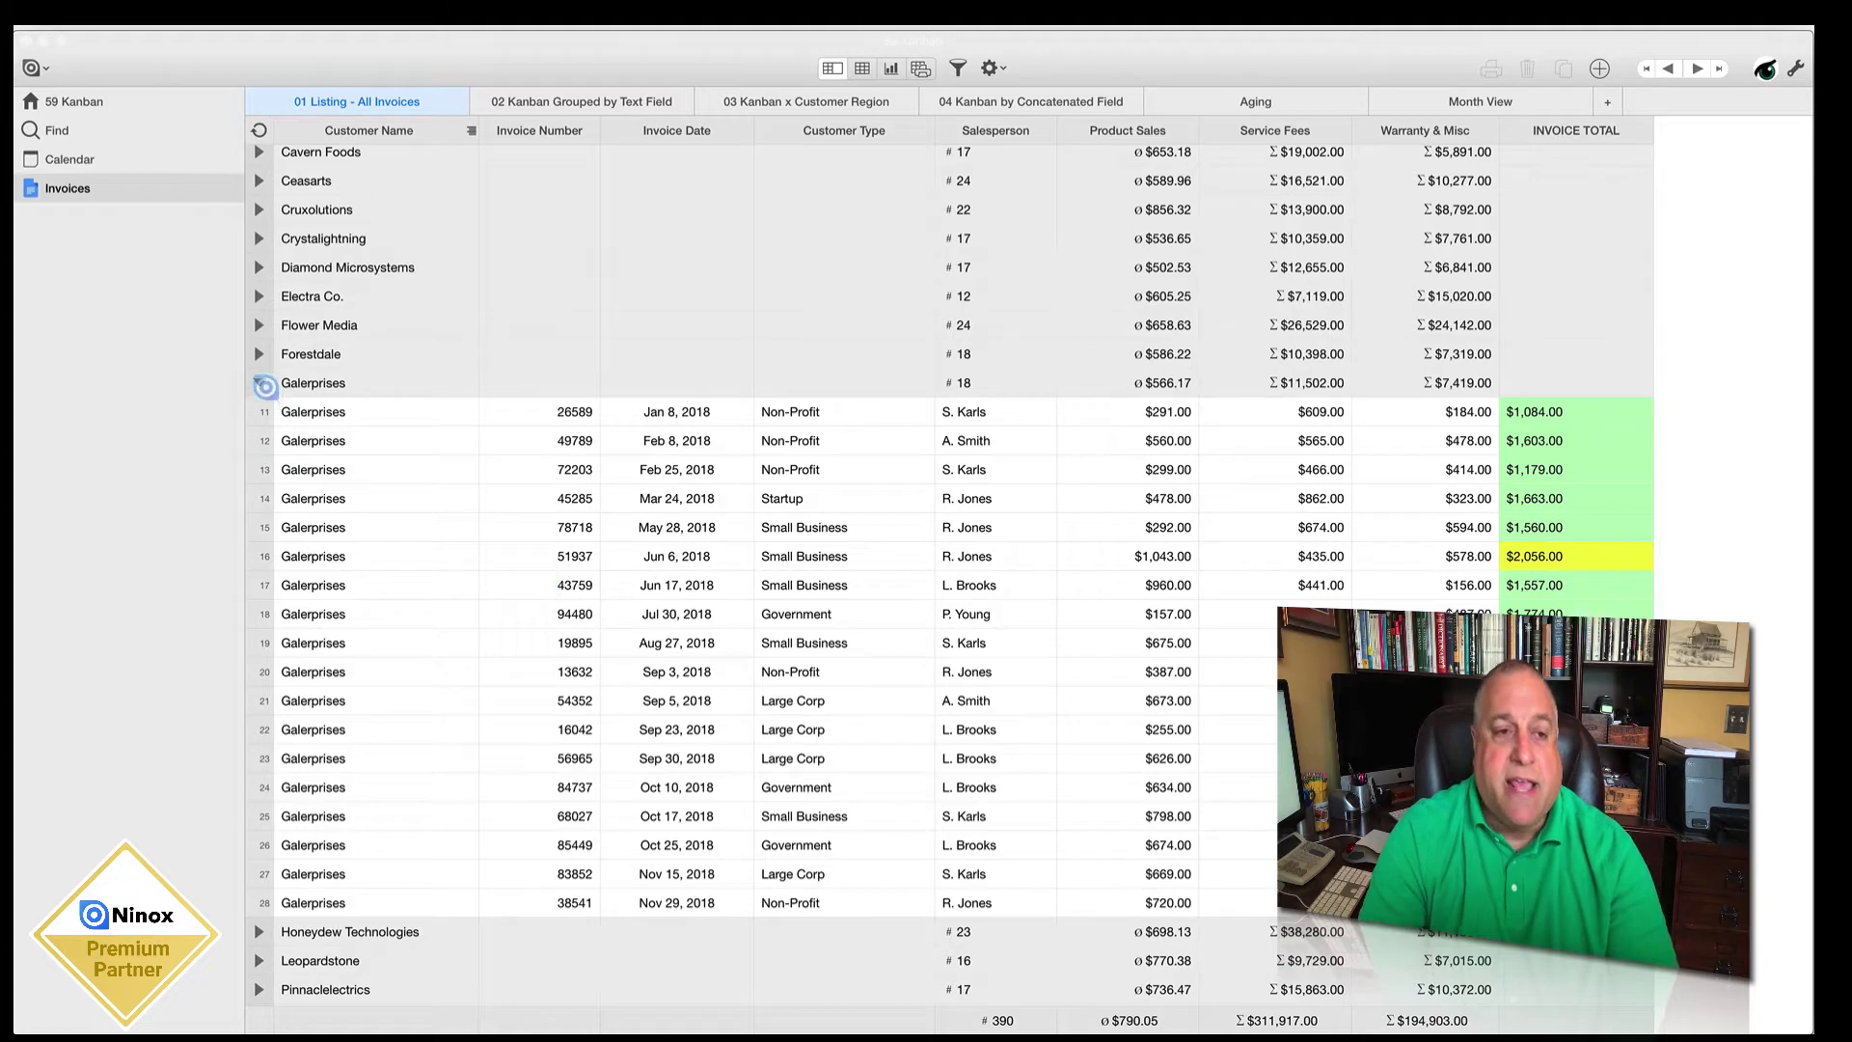
click(258, 382)
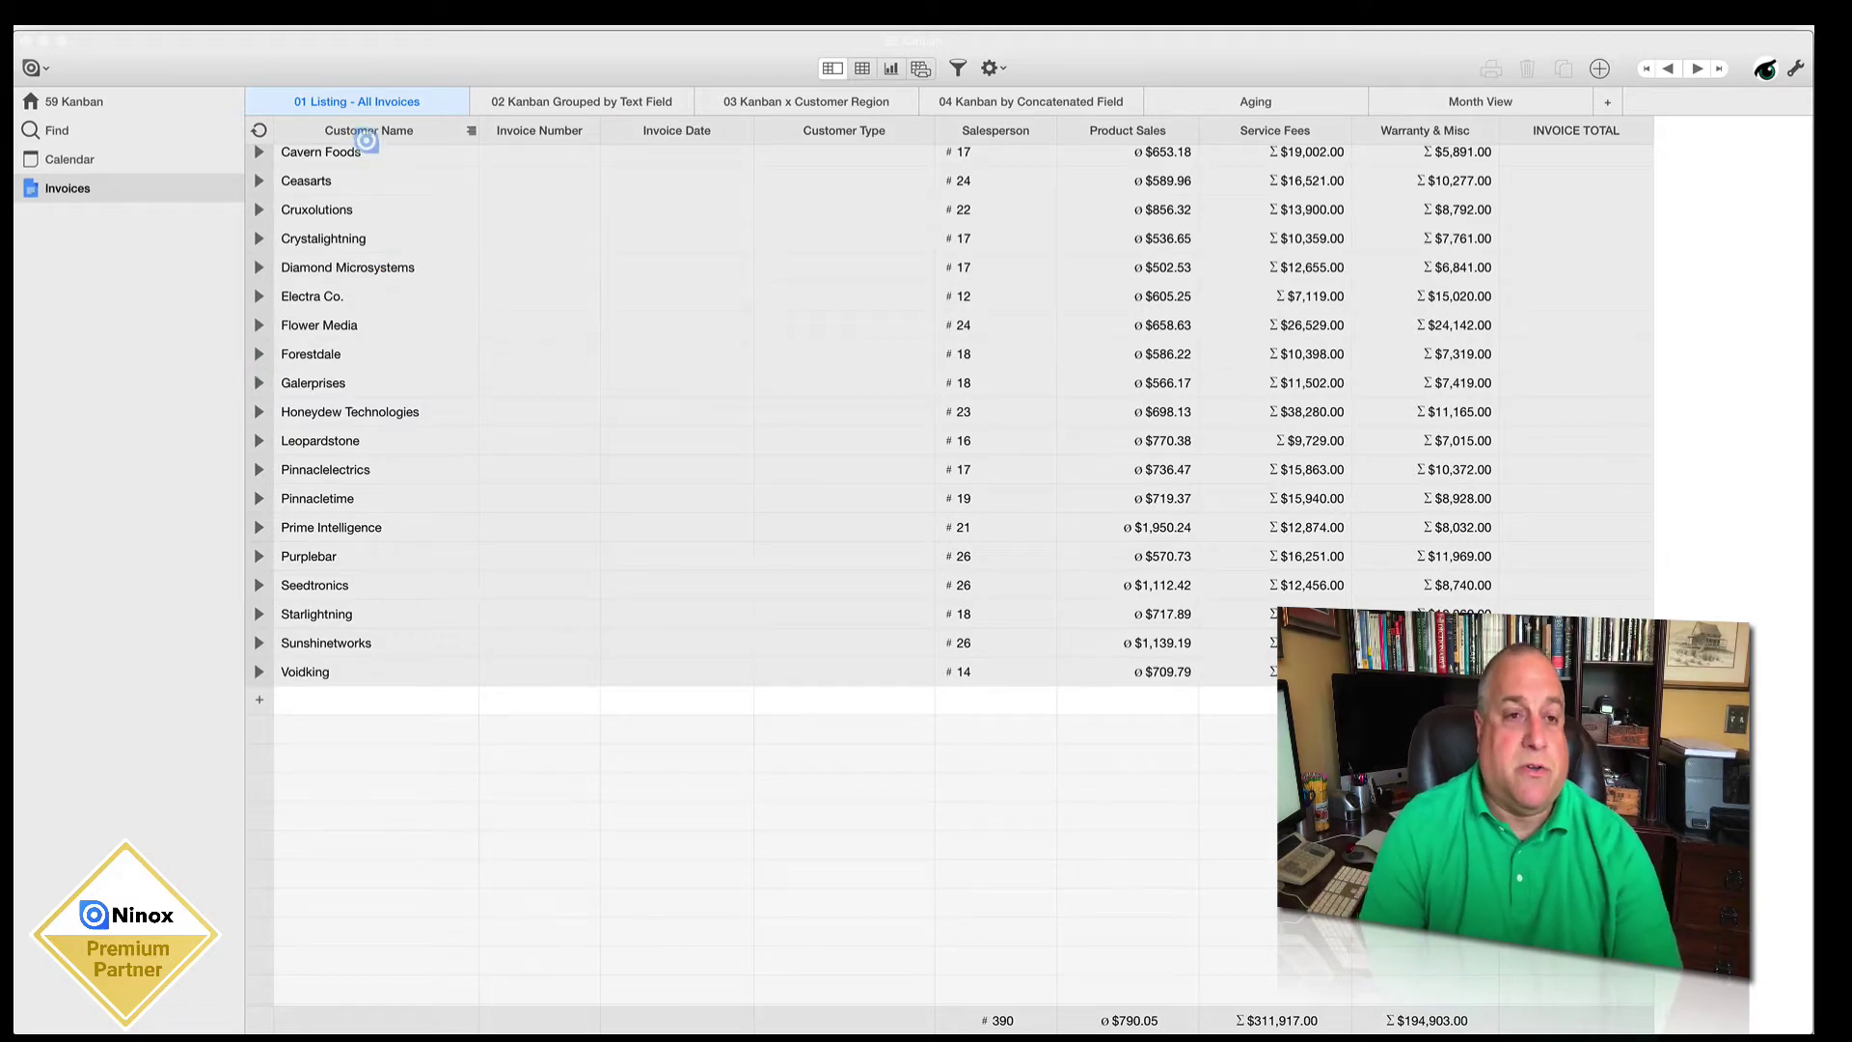
Step: Check the Customer Name column's sorting and grouping options and leave them grouped
click(367, 129)
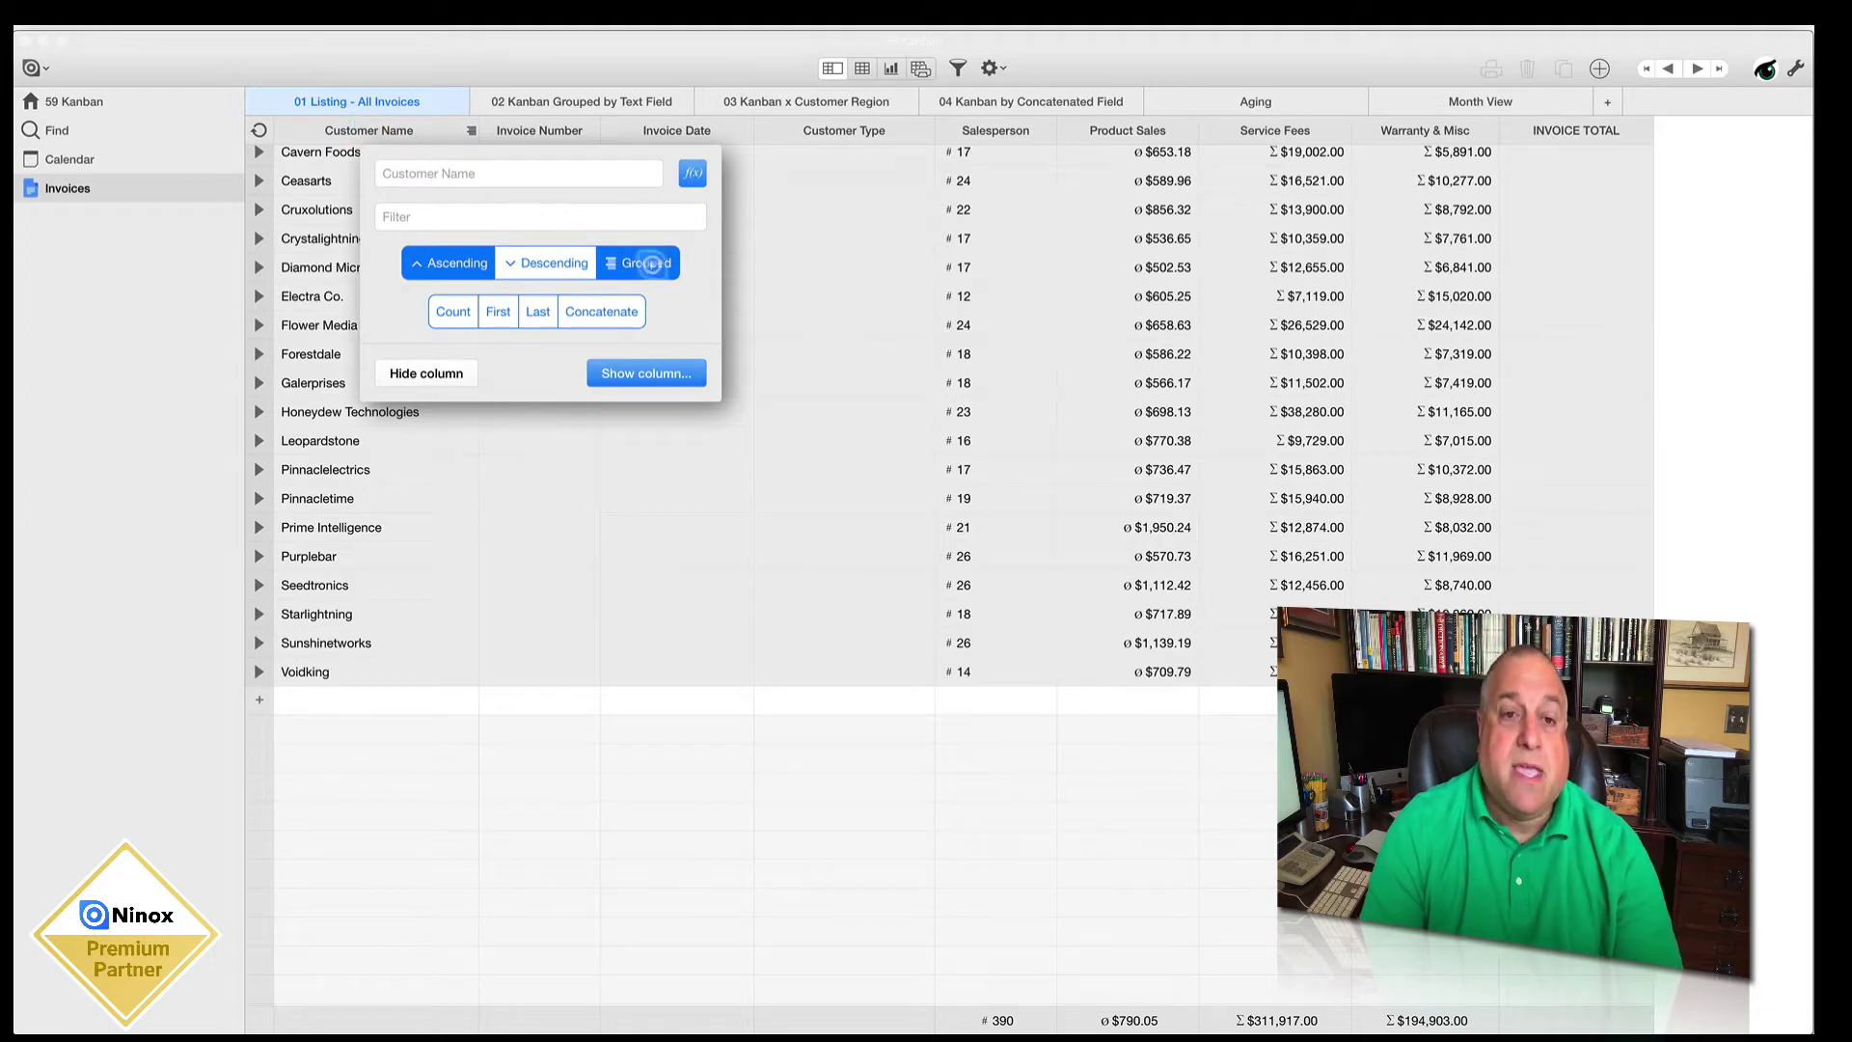
click(646, 263)
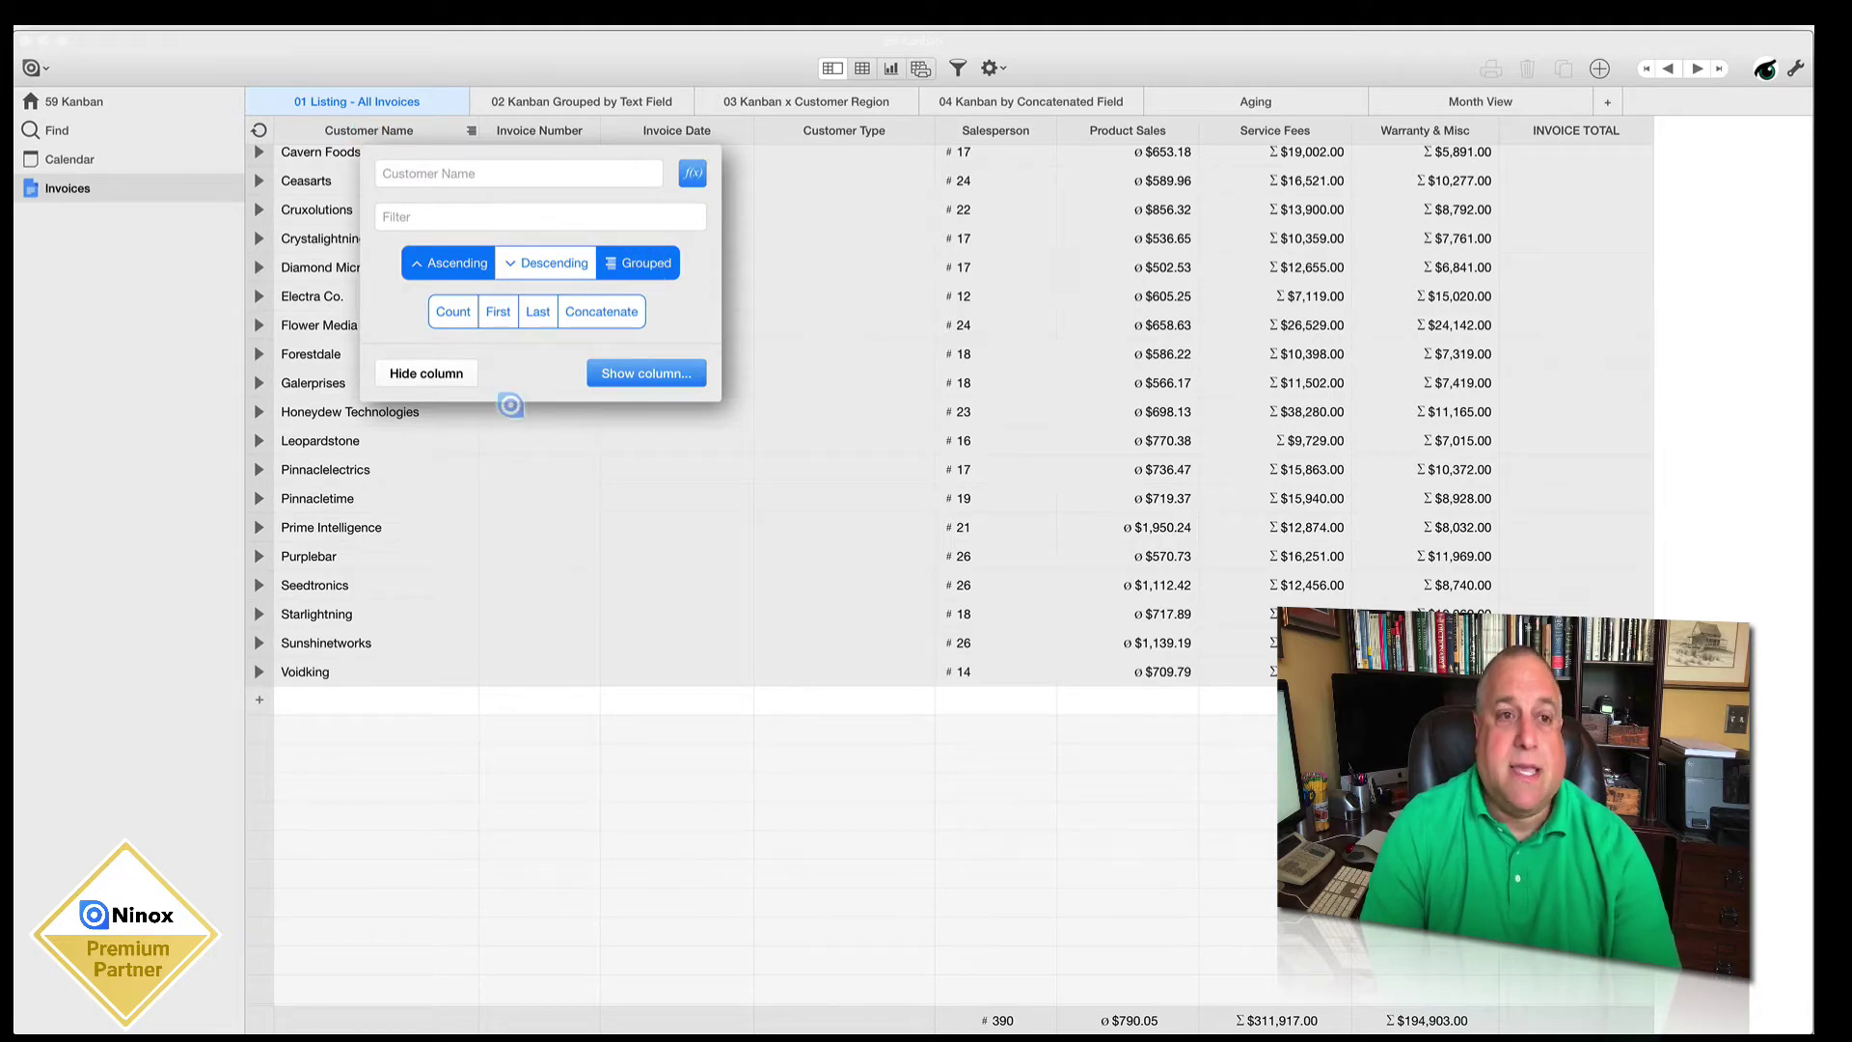
click(512, 442)
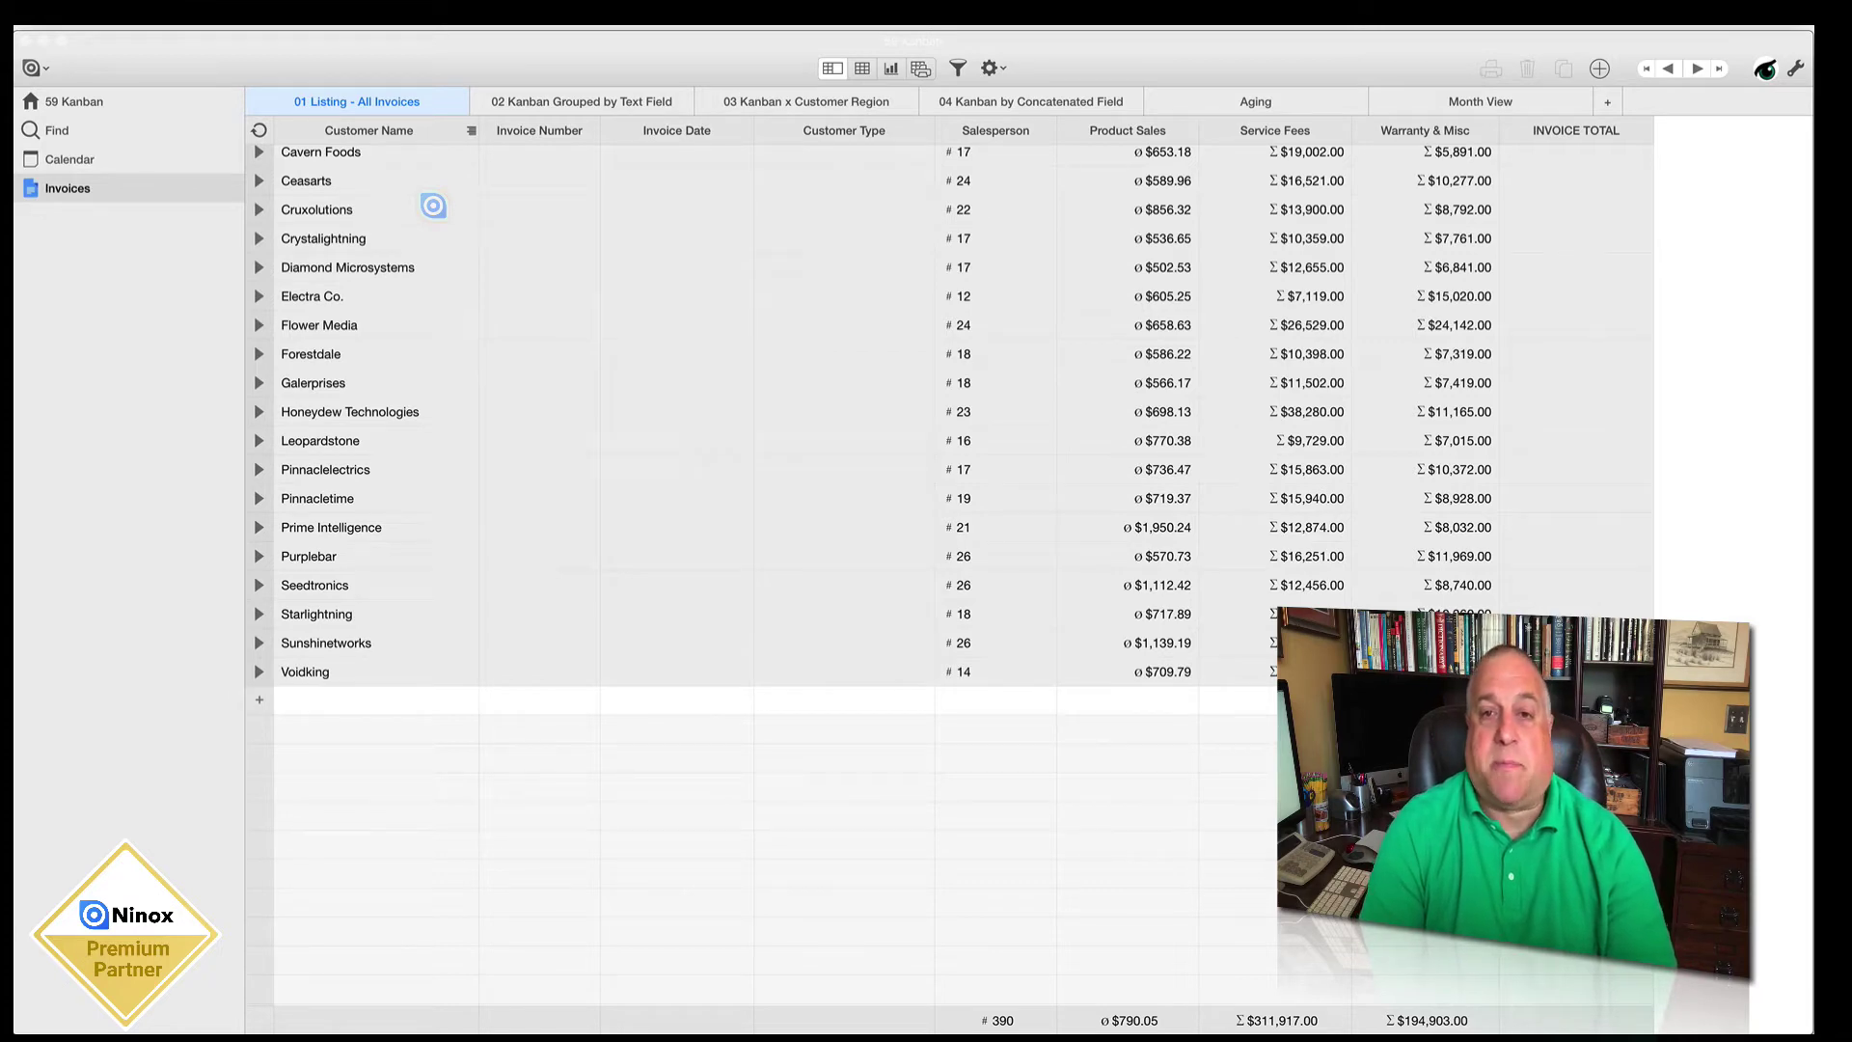
Step: Try grouping the listing by Salesperson, followed by Invoice Number, and expand and collapse one invoice number group
click(1022, 127)
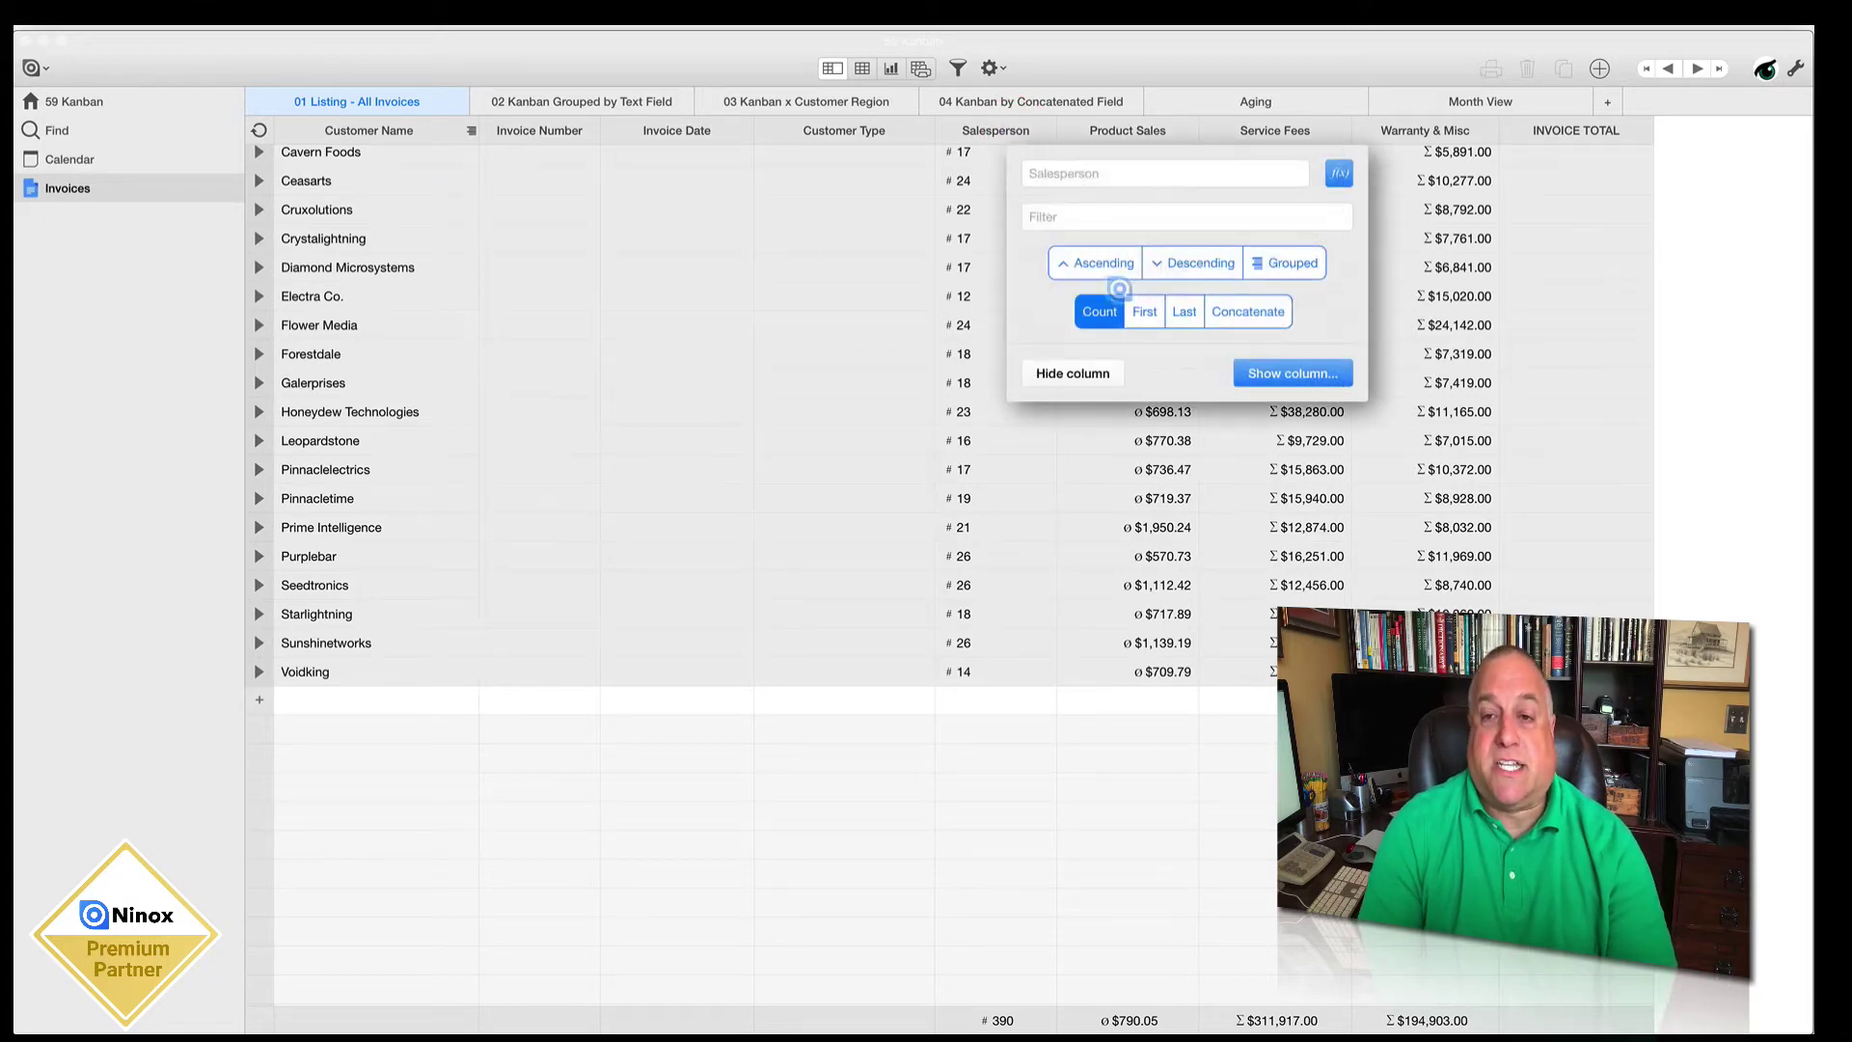
click(1262, 262)
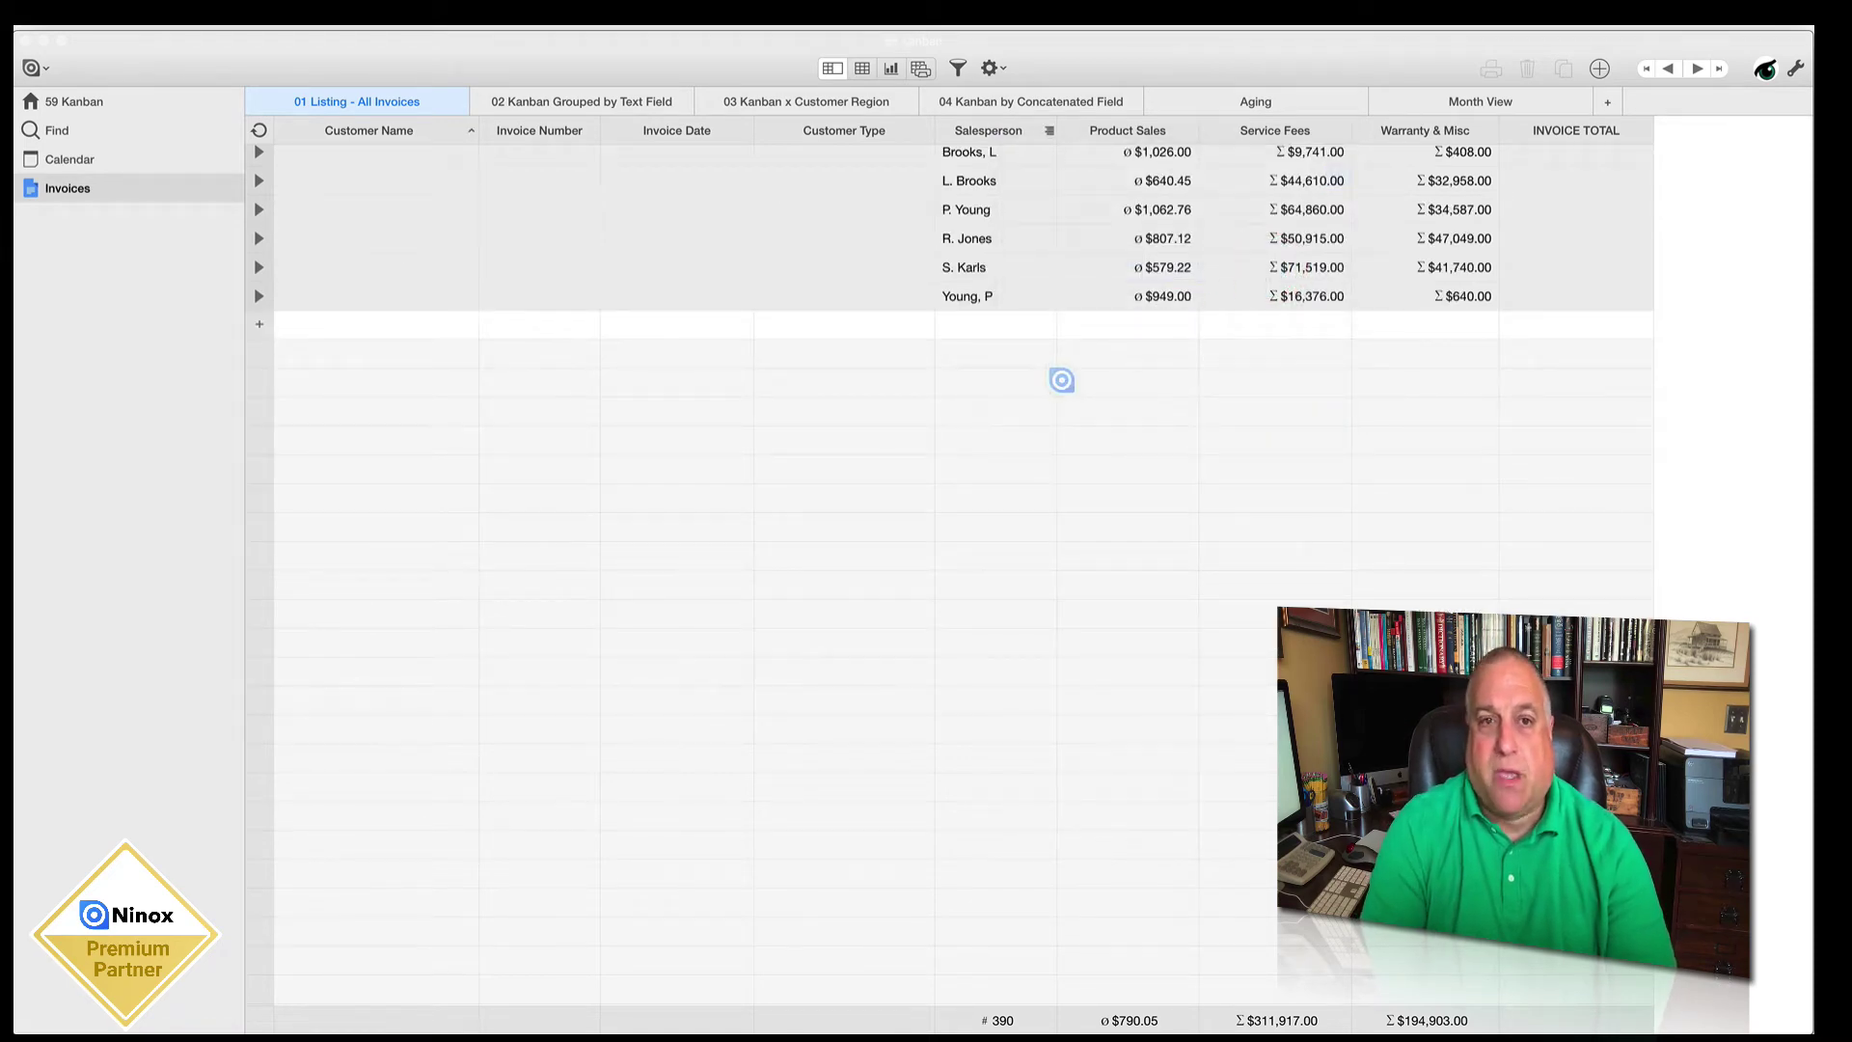
click(548, 130)
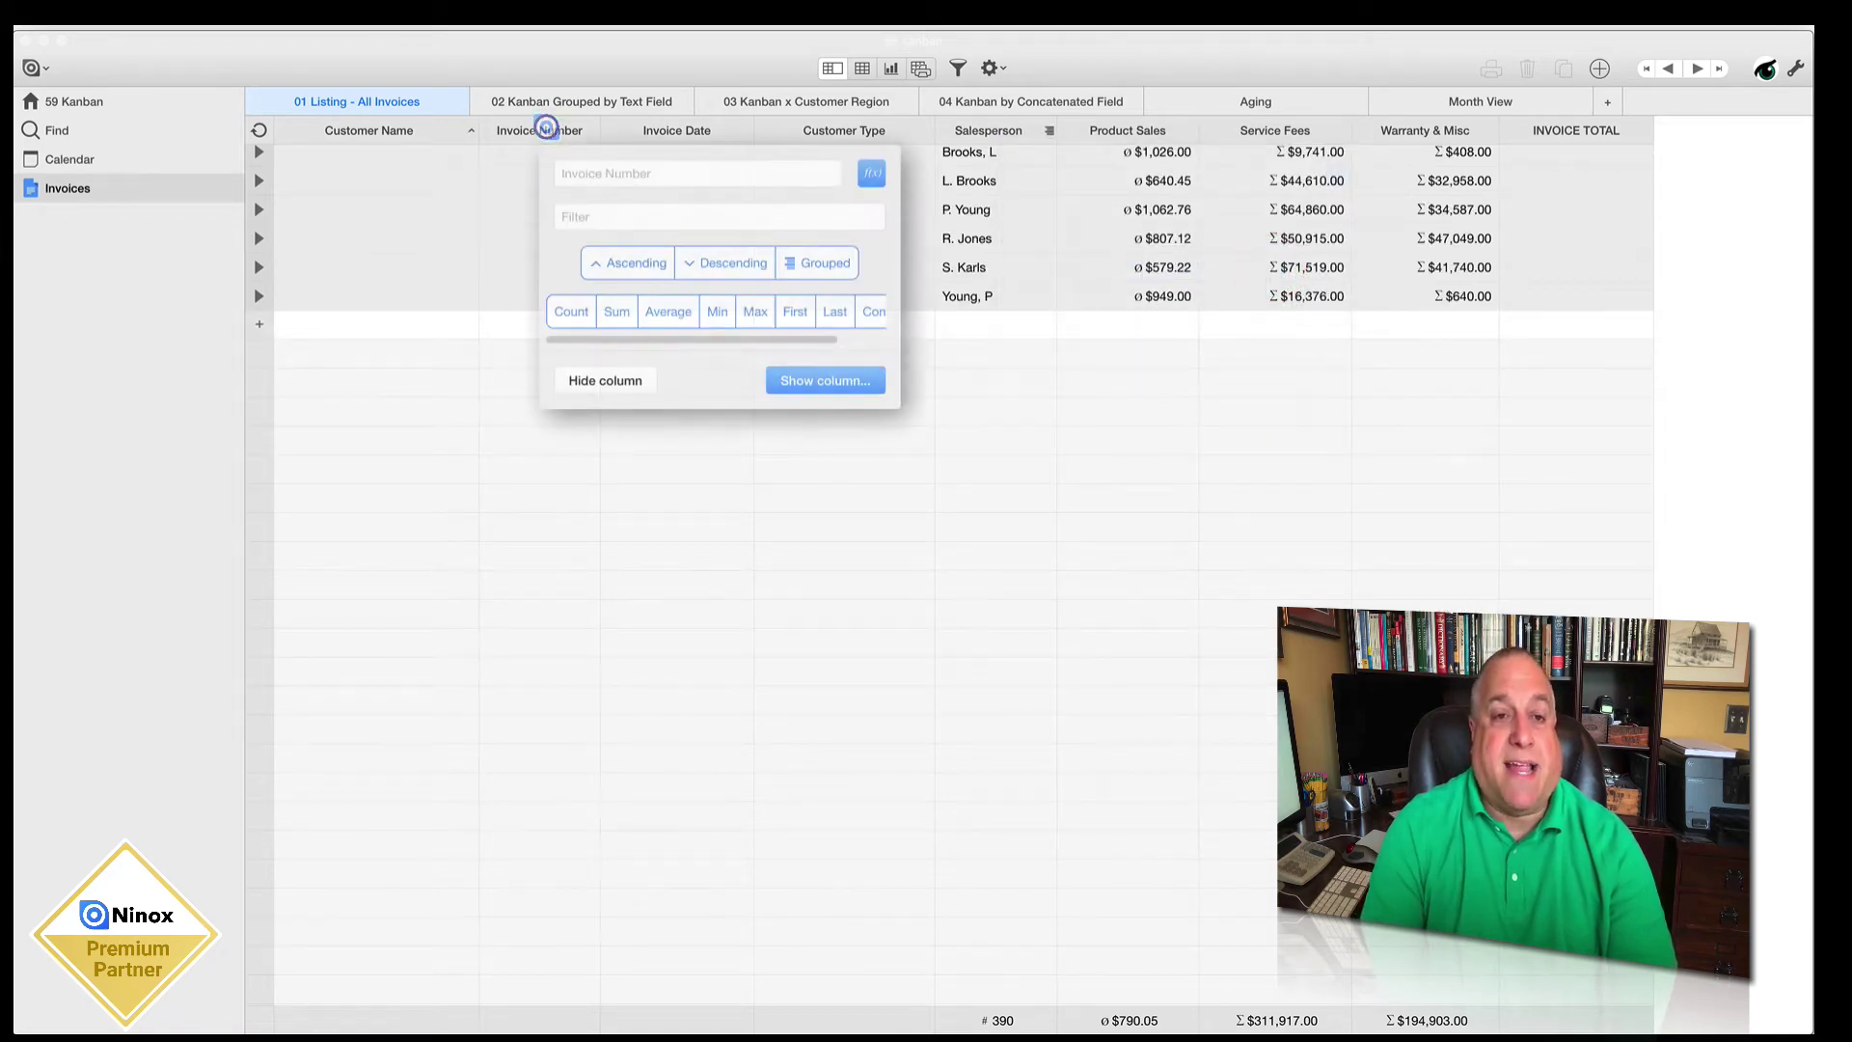
click(820, 261)
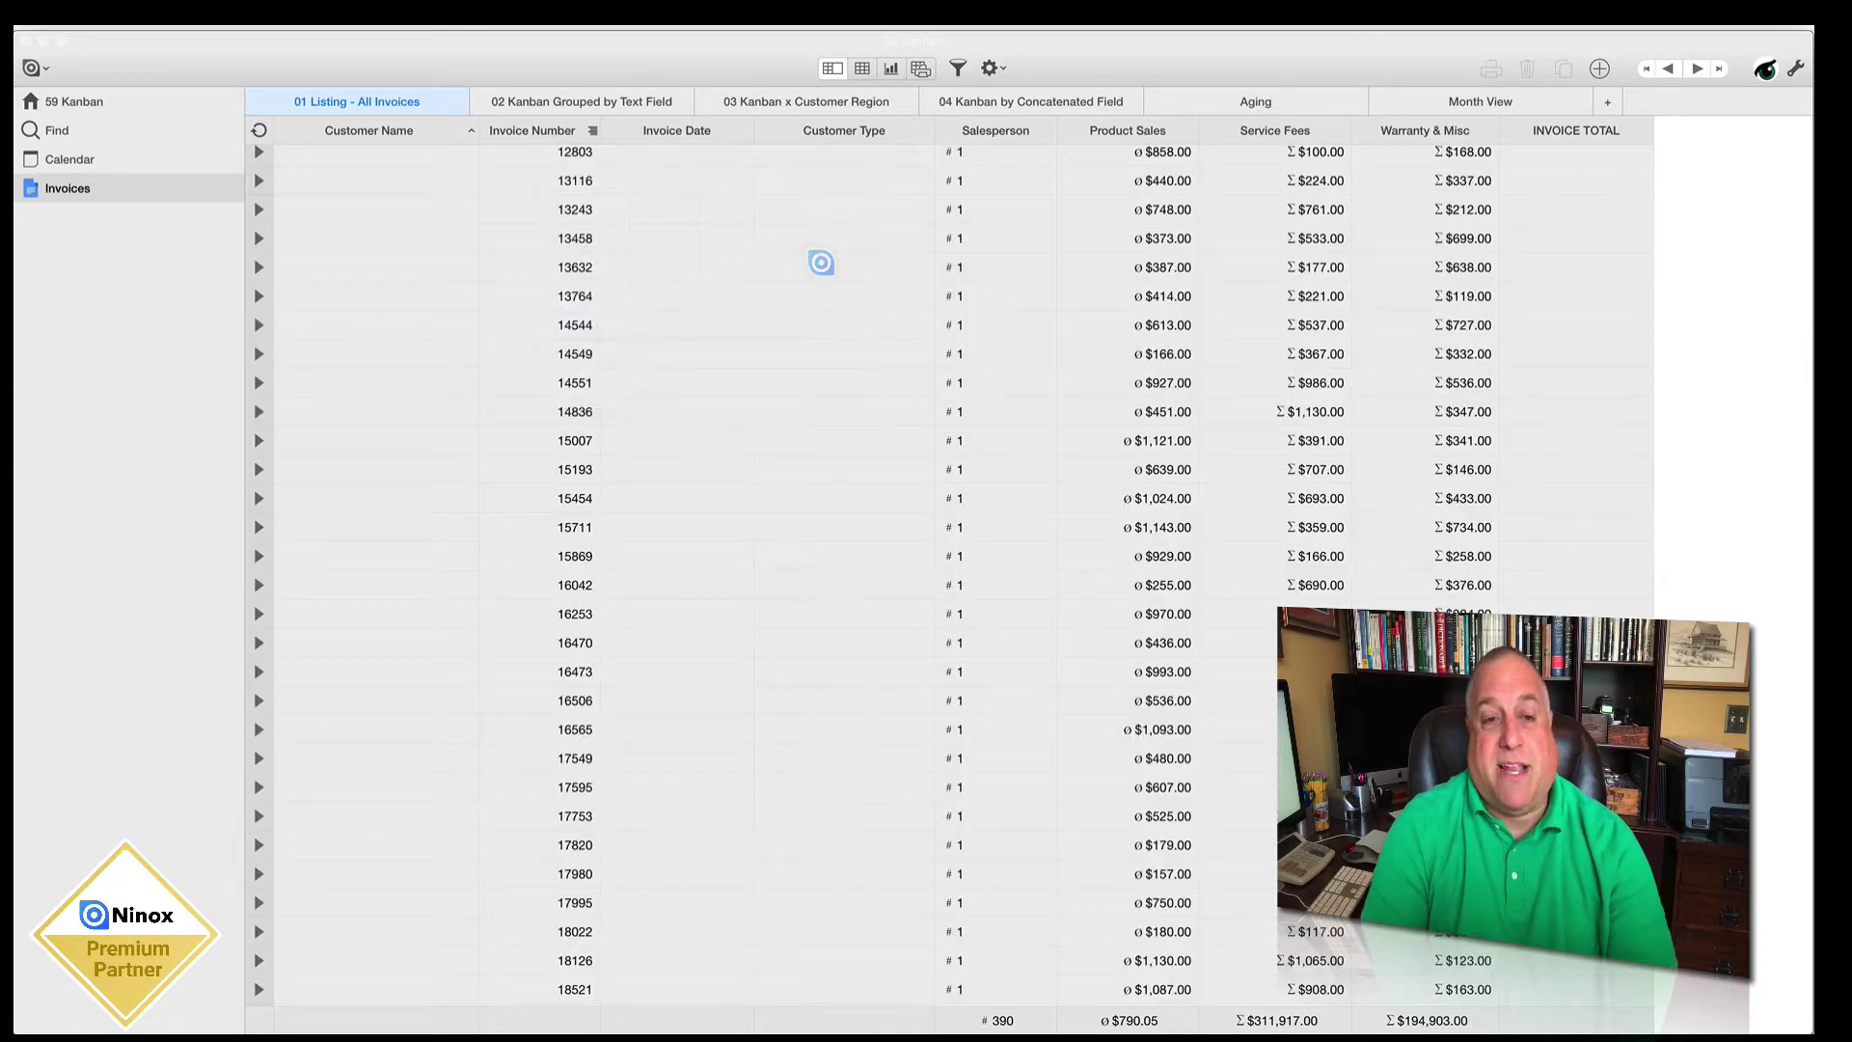
click(258, 267)
click(258, 267)
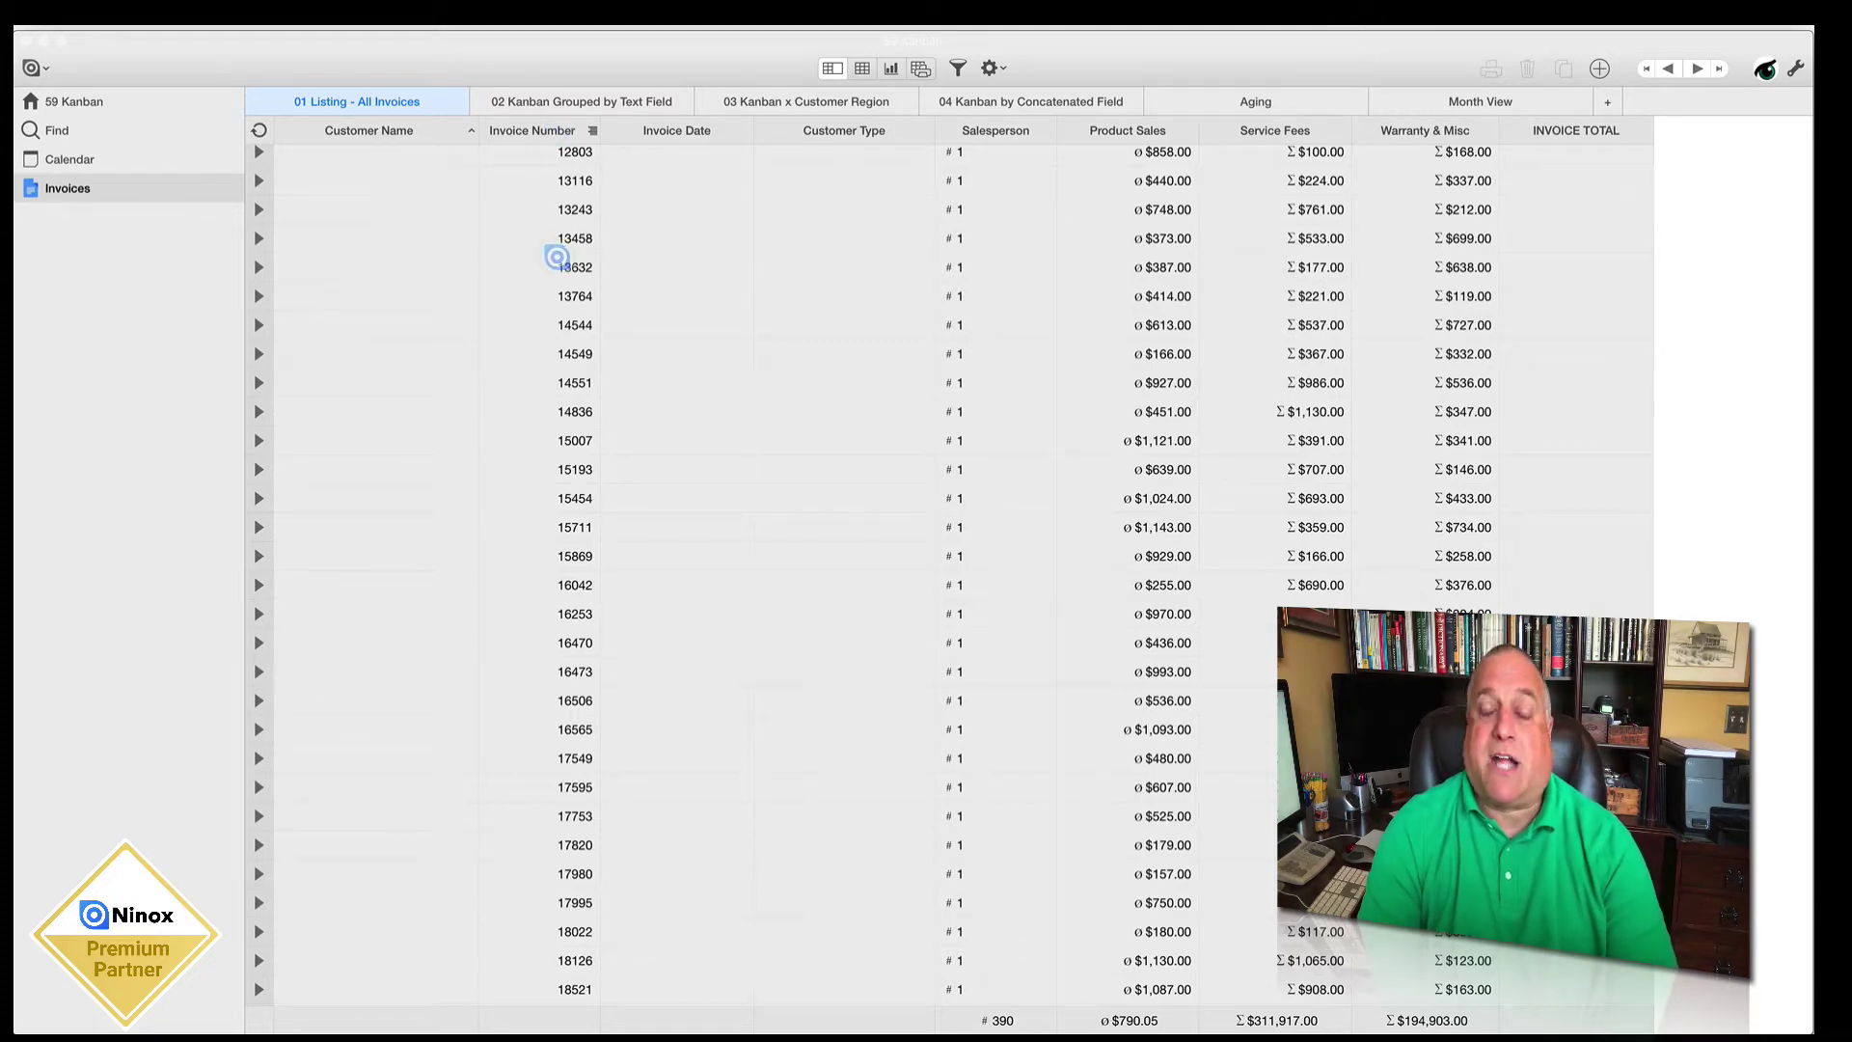
Step: Switch the grouping from Invoice Number to Salesperson and expand and collapse individual salesperson groups to inspect their invoices
click(991, 128)
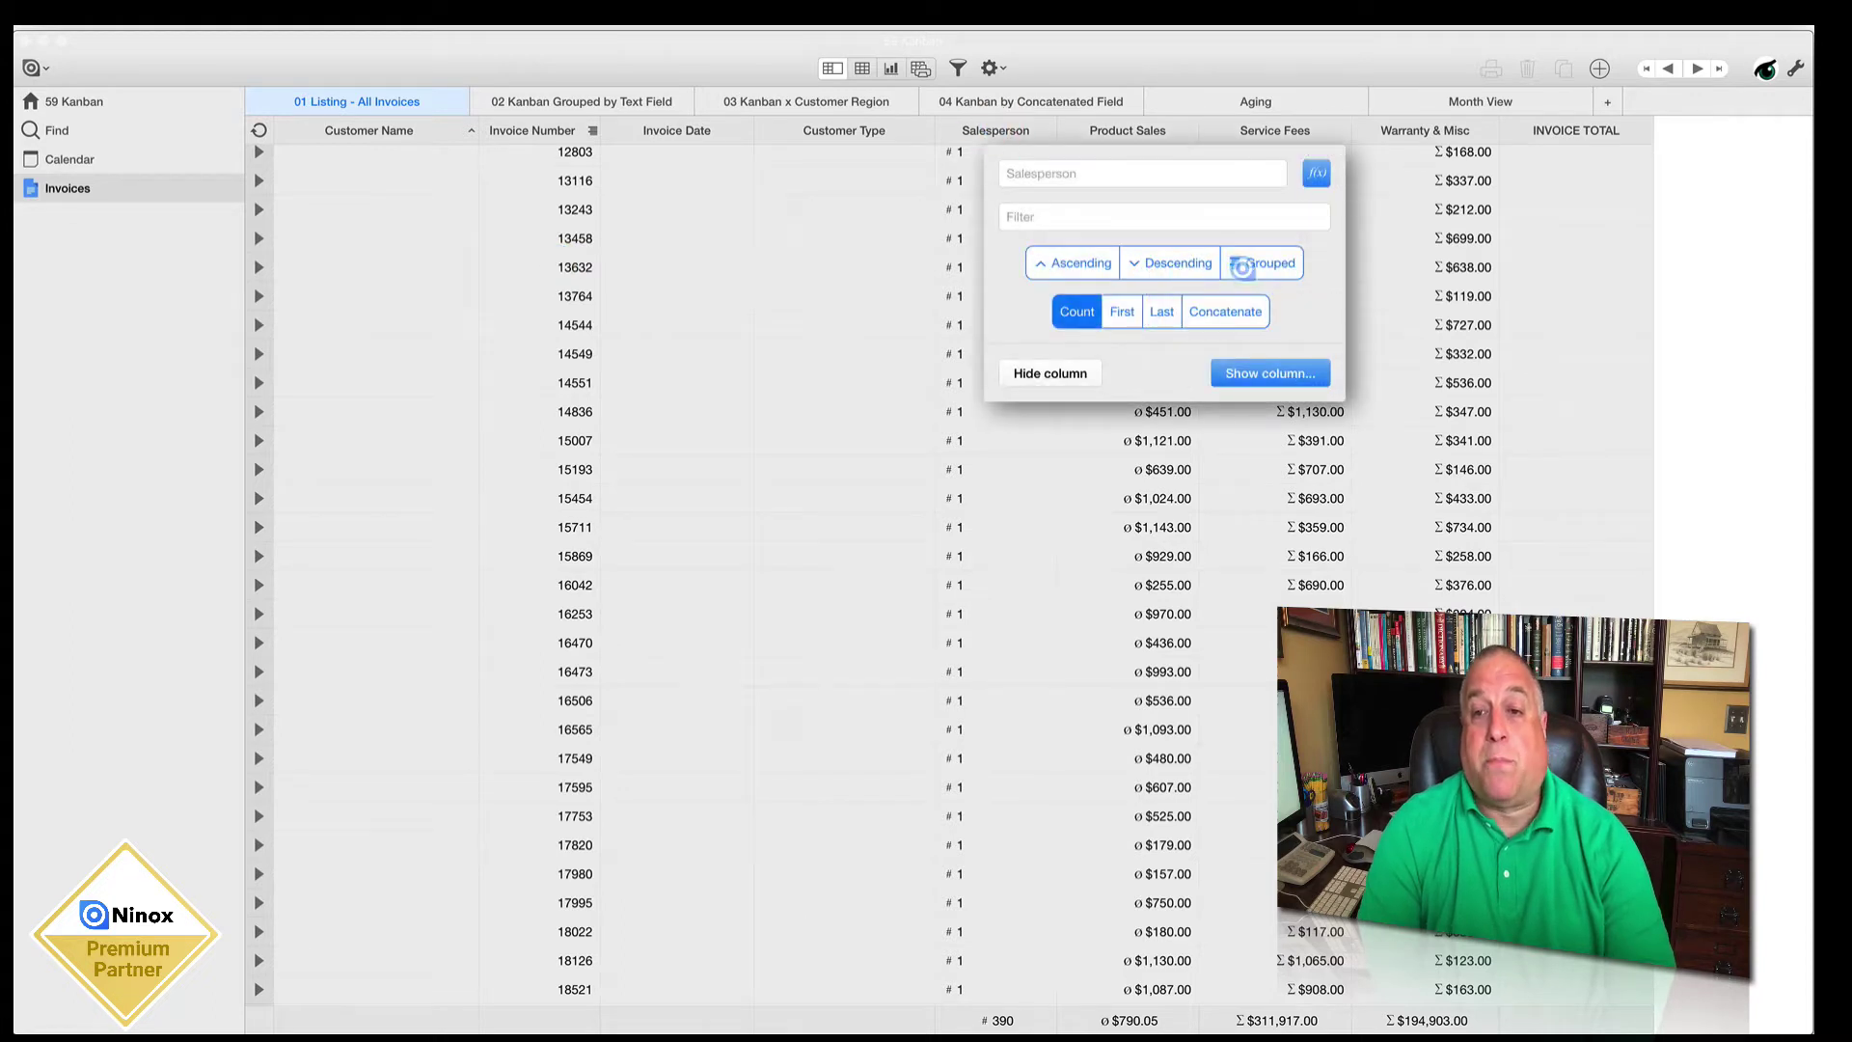
click(1241, 271)
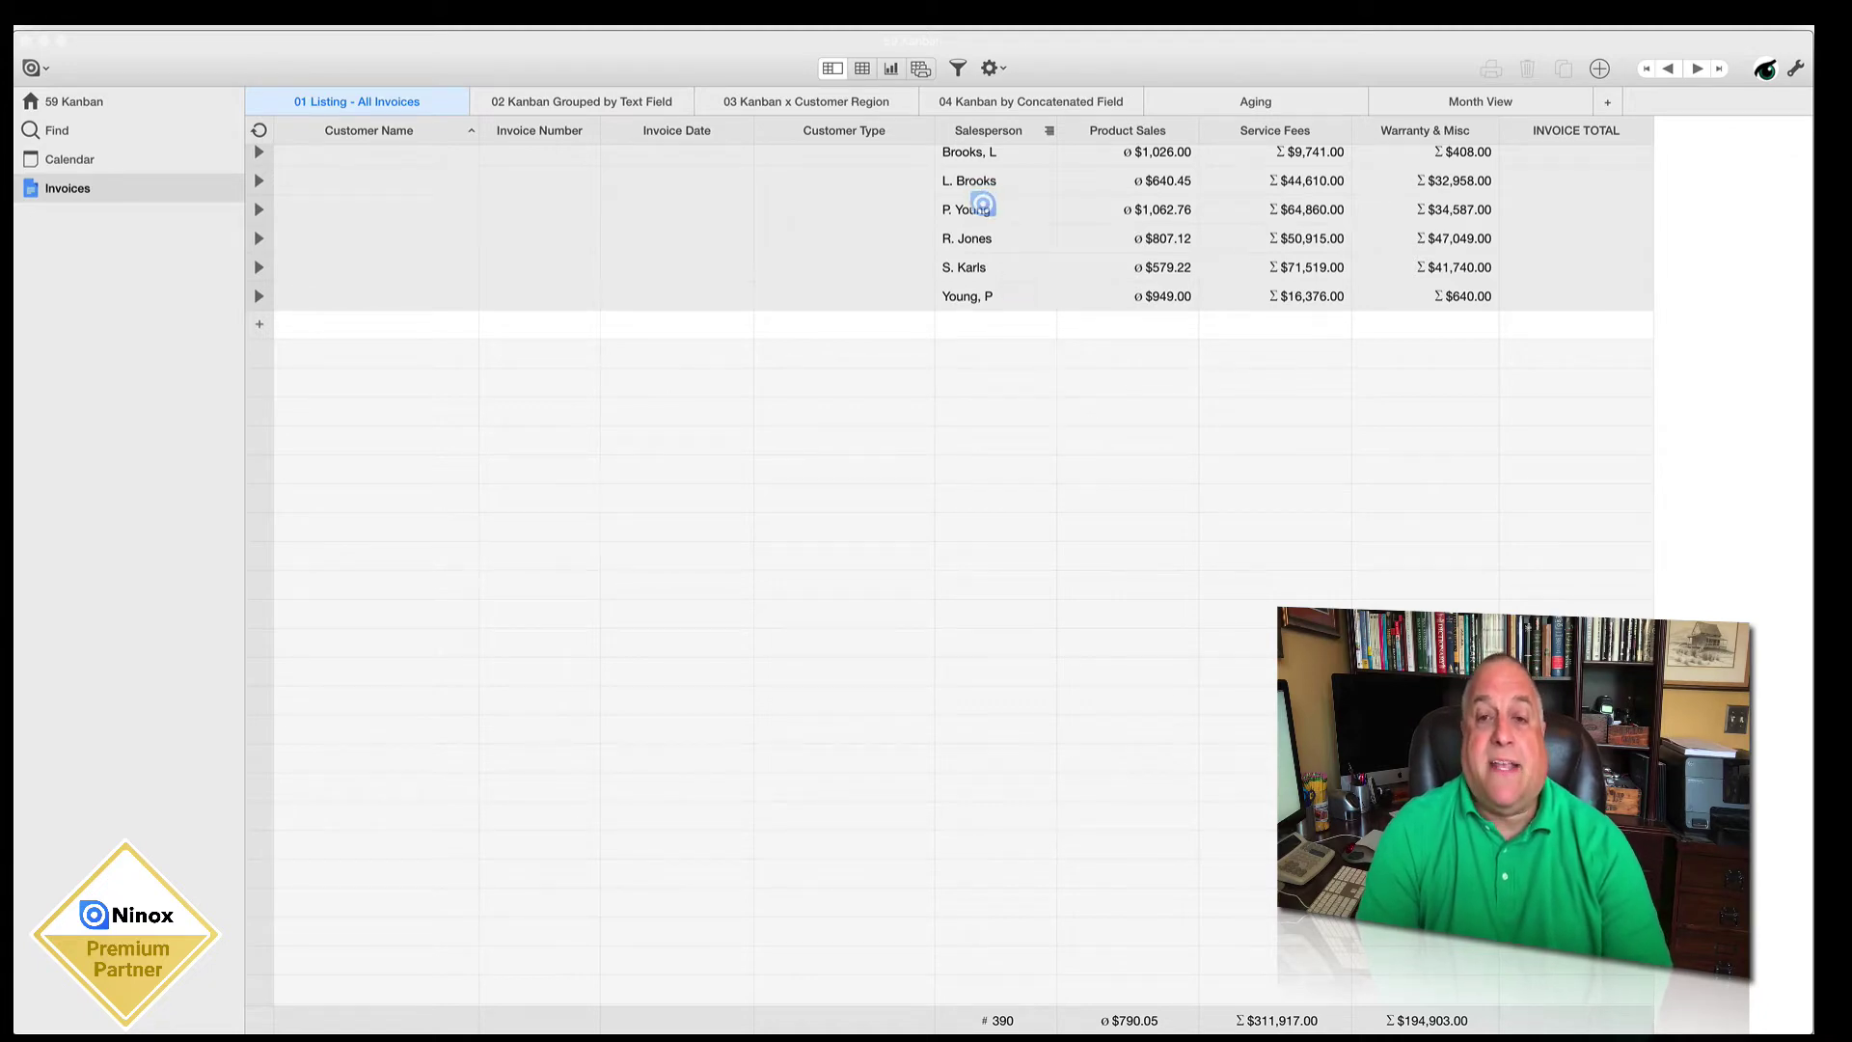
click(982, 206)
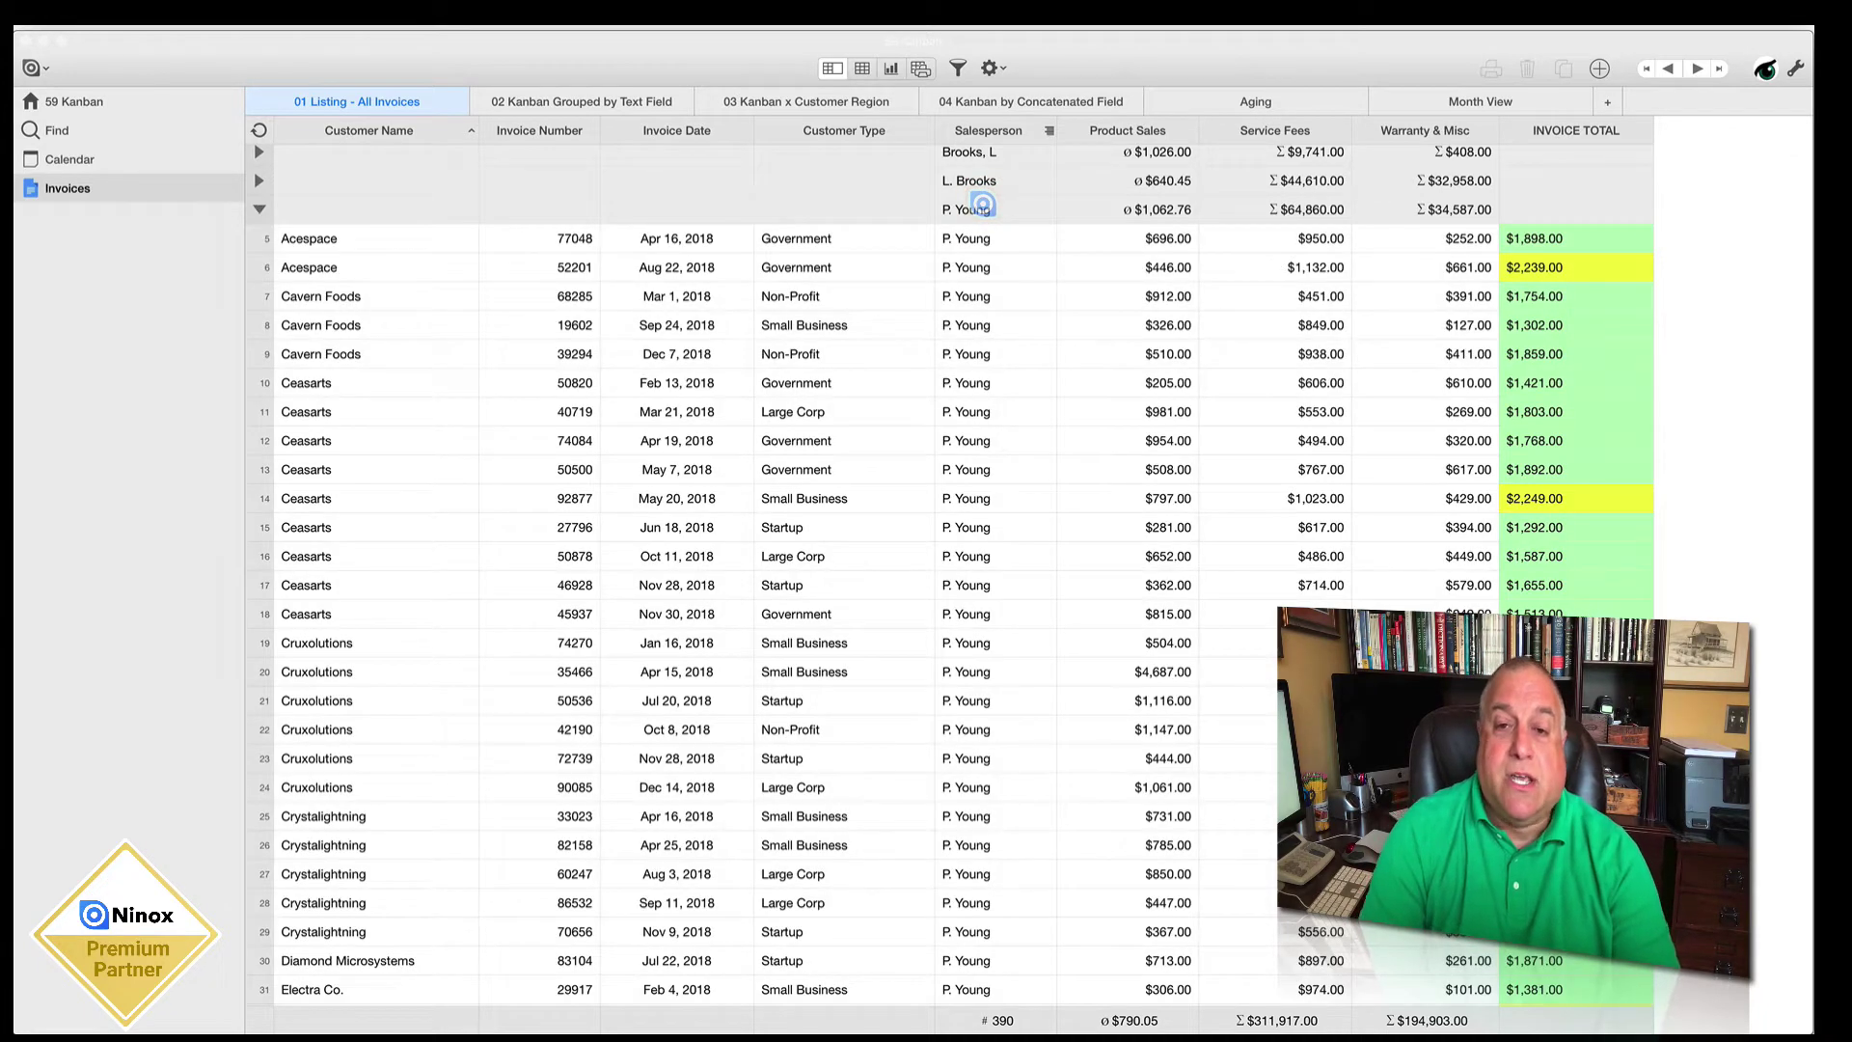
click(981, 205)
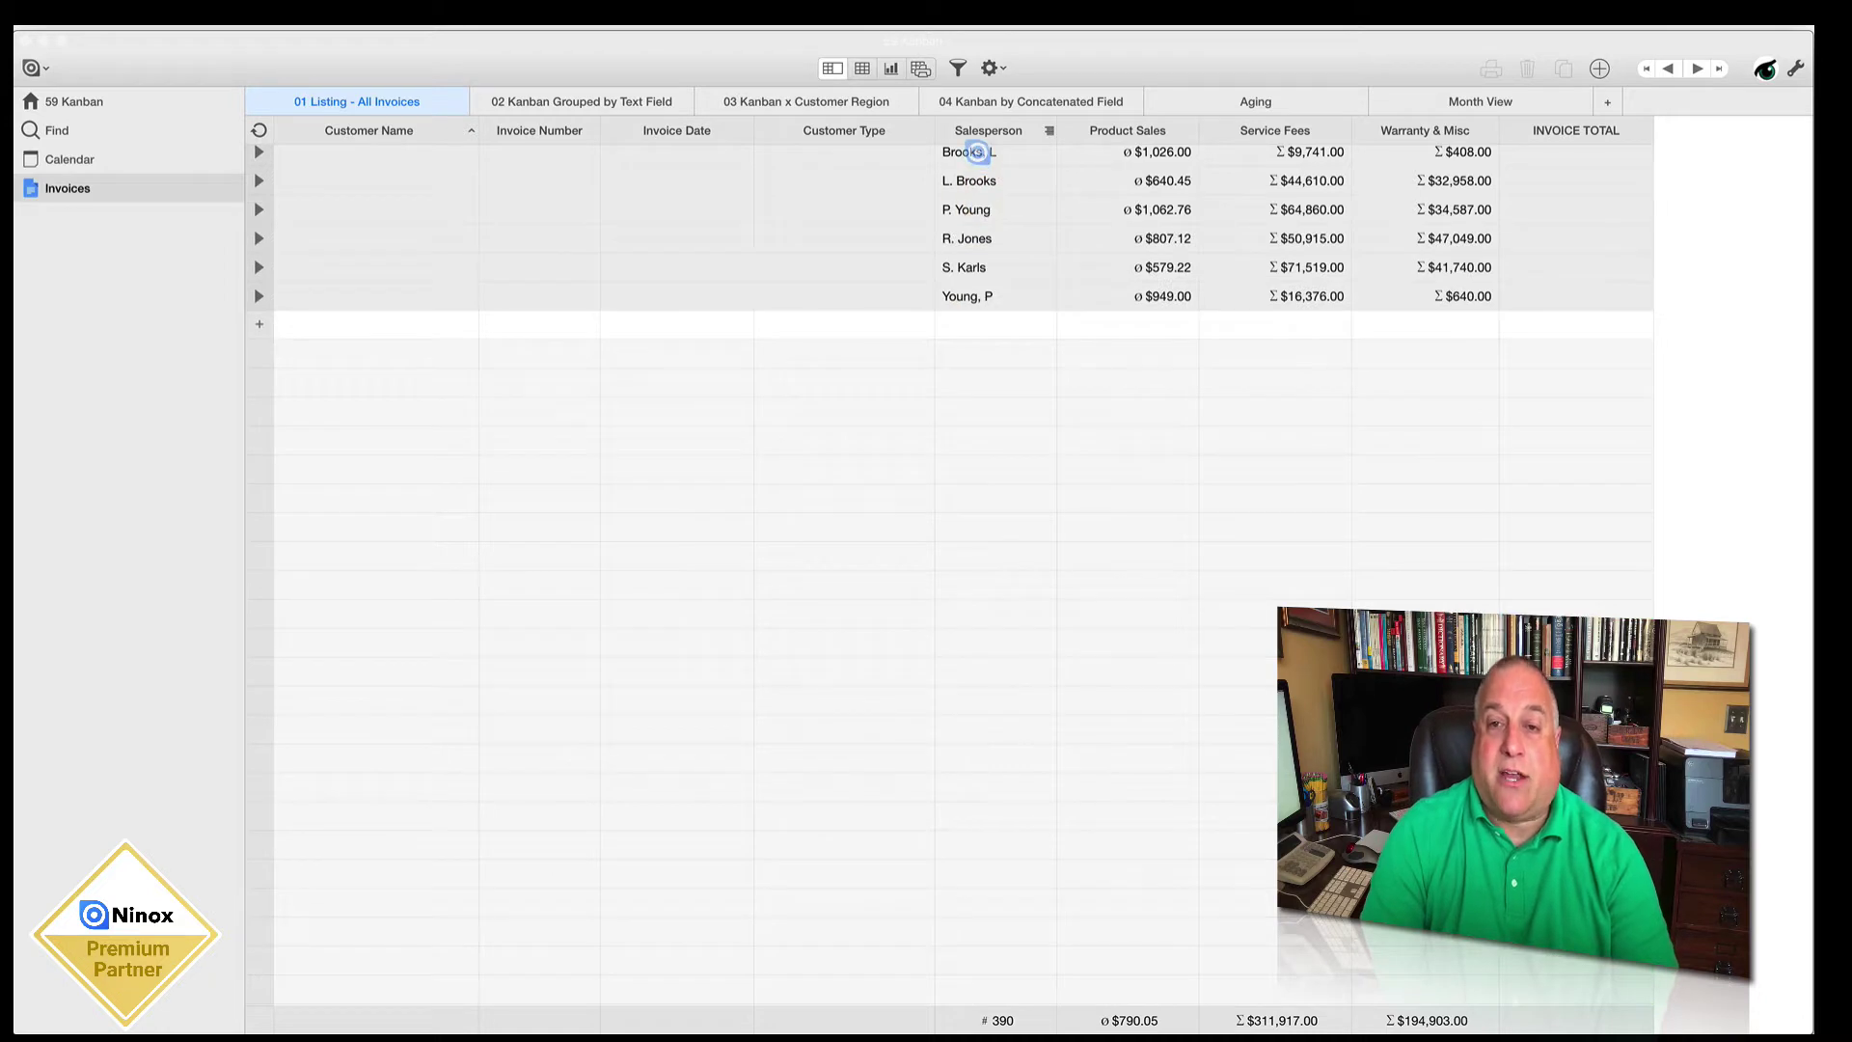
click(976, 152)
click(976, 152)
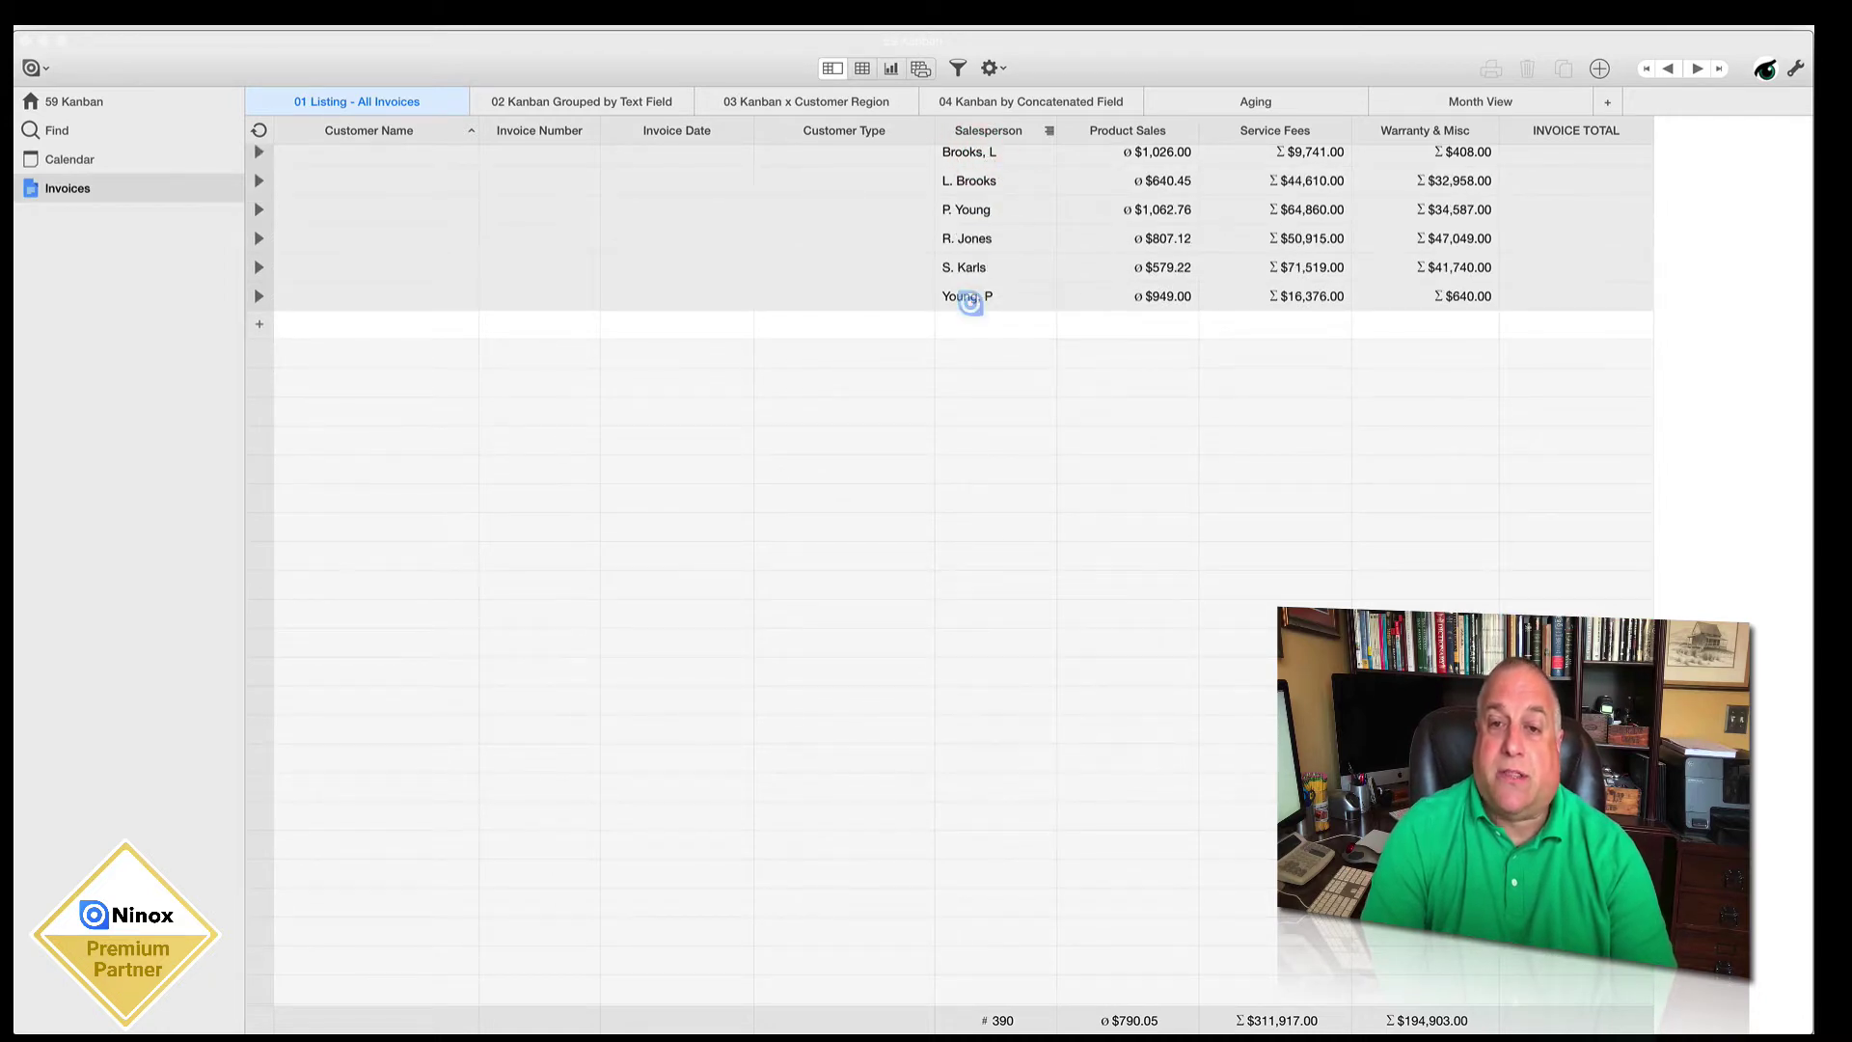
click(969, 299)
click(969, 299)
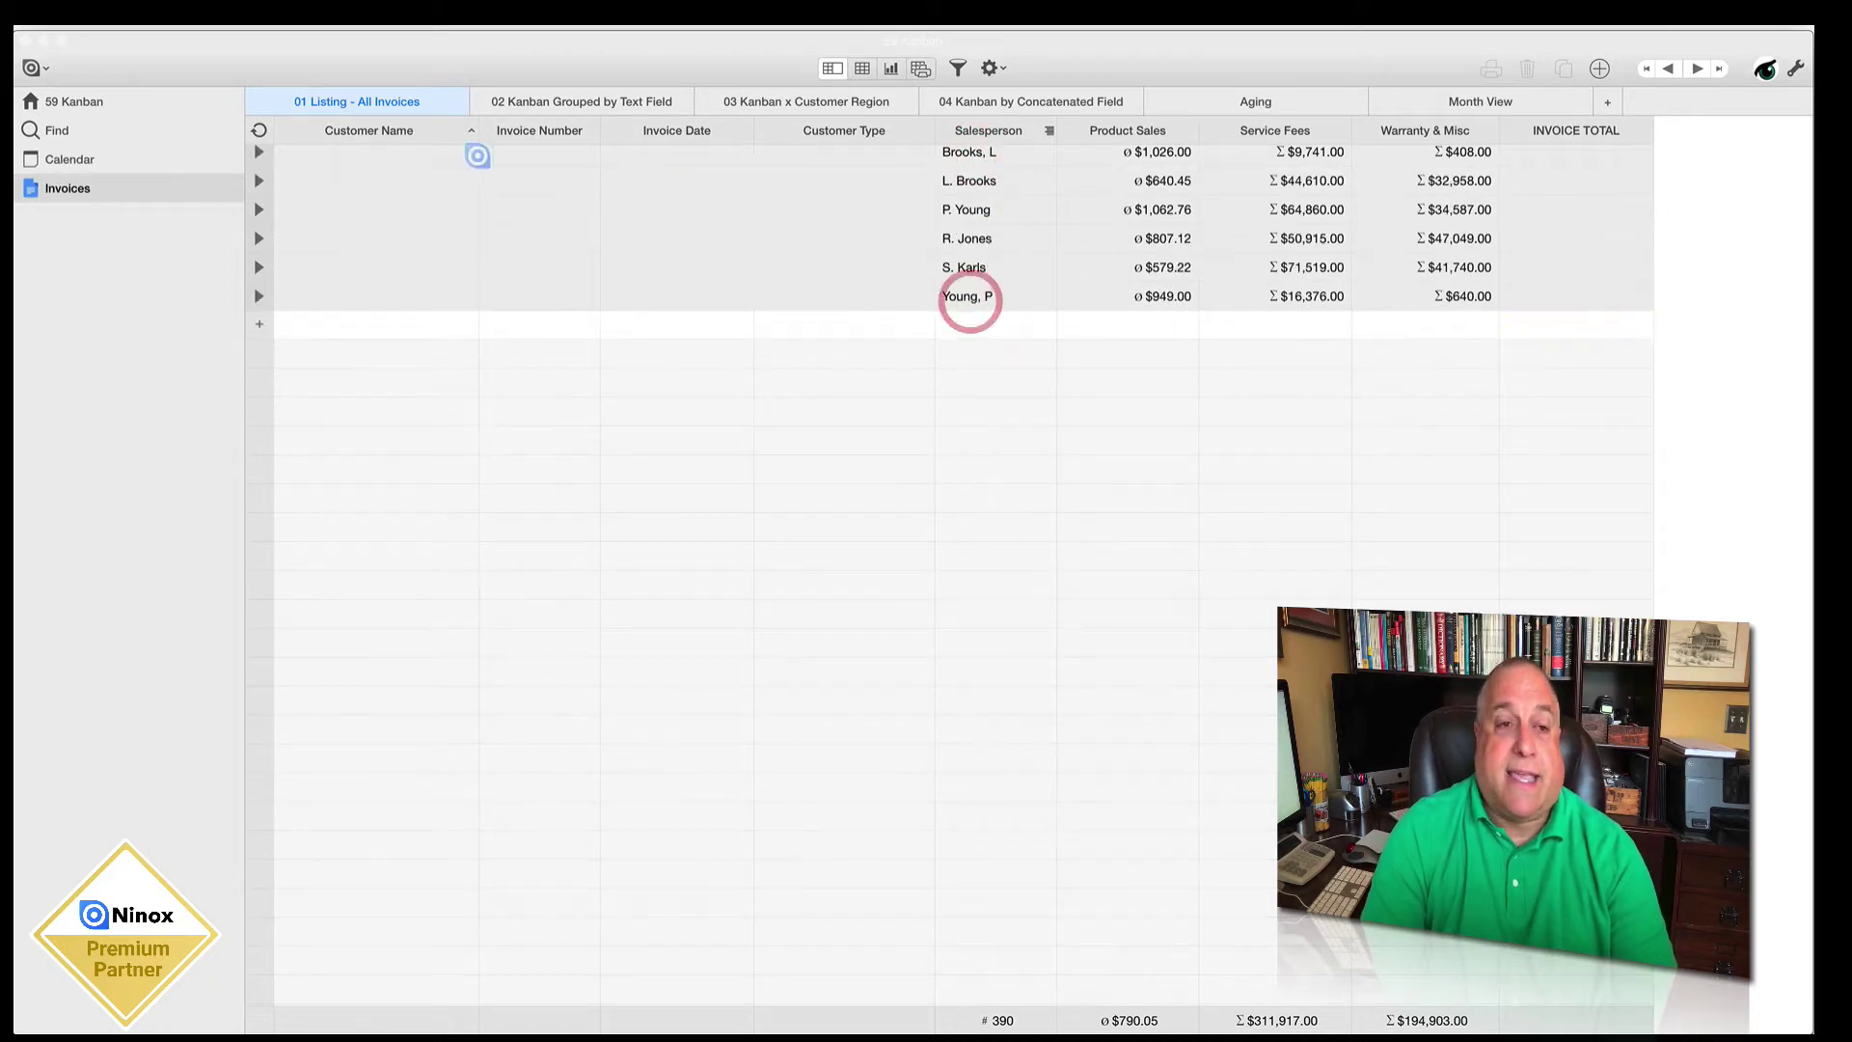
Step: Change the listing's grouping from Salesperson back to Customer Name
click(326, 128)
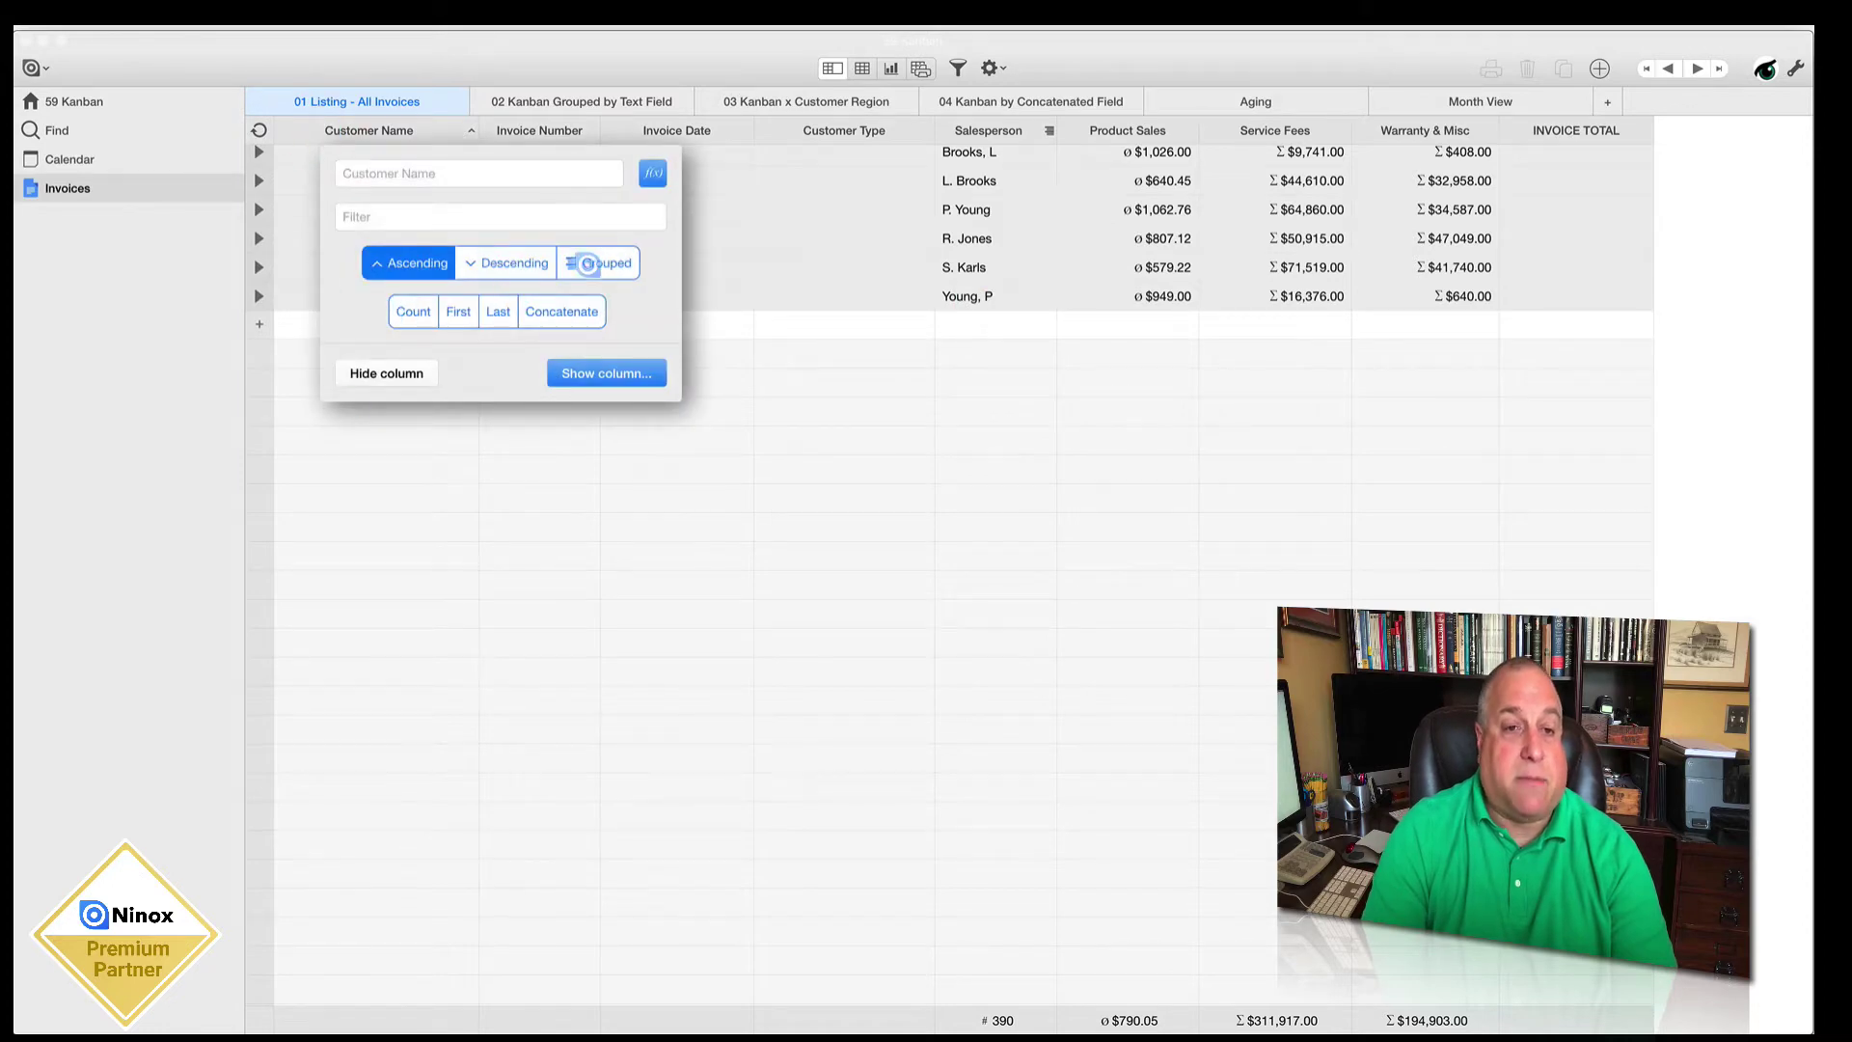
click(587, 263)
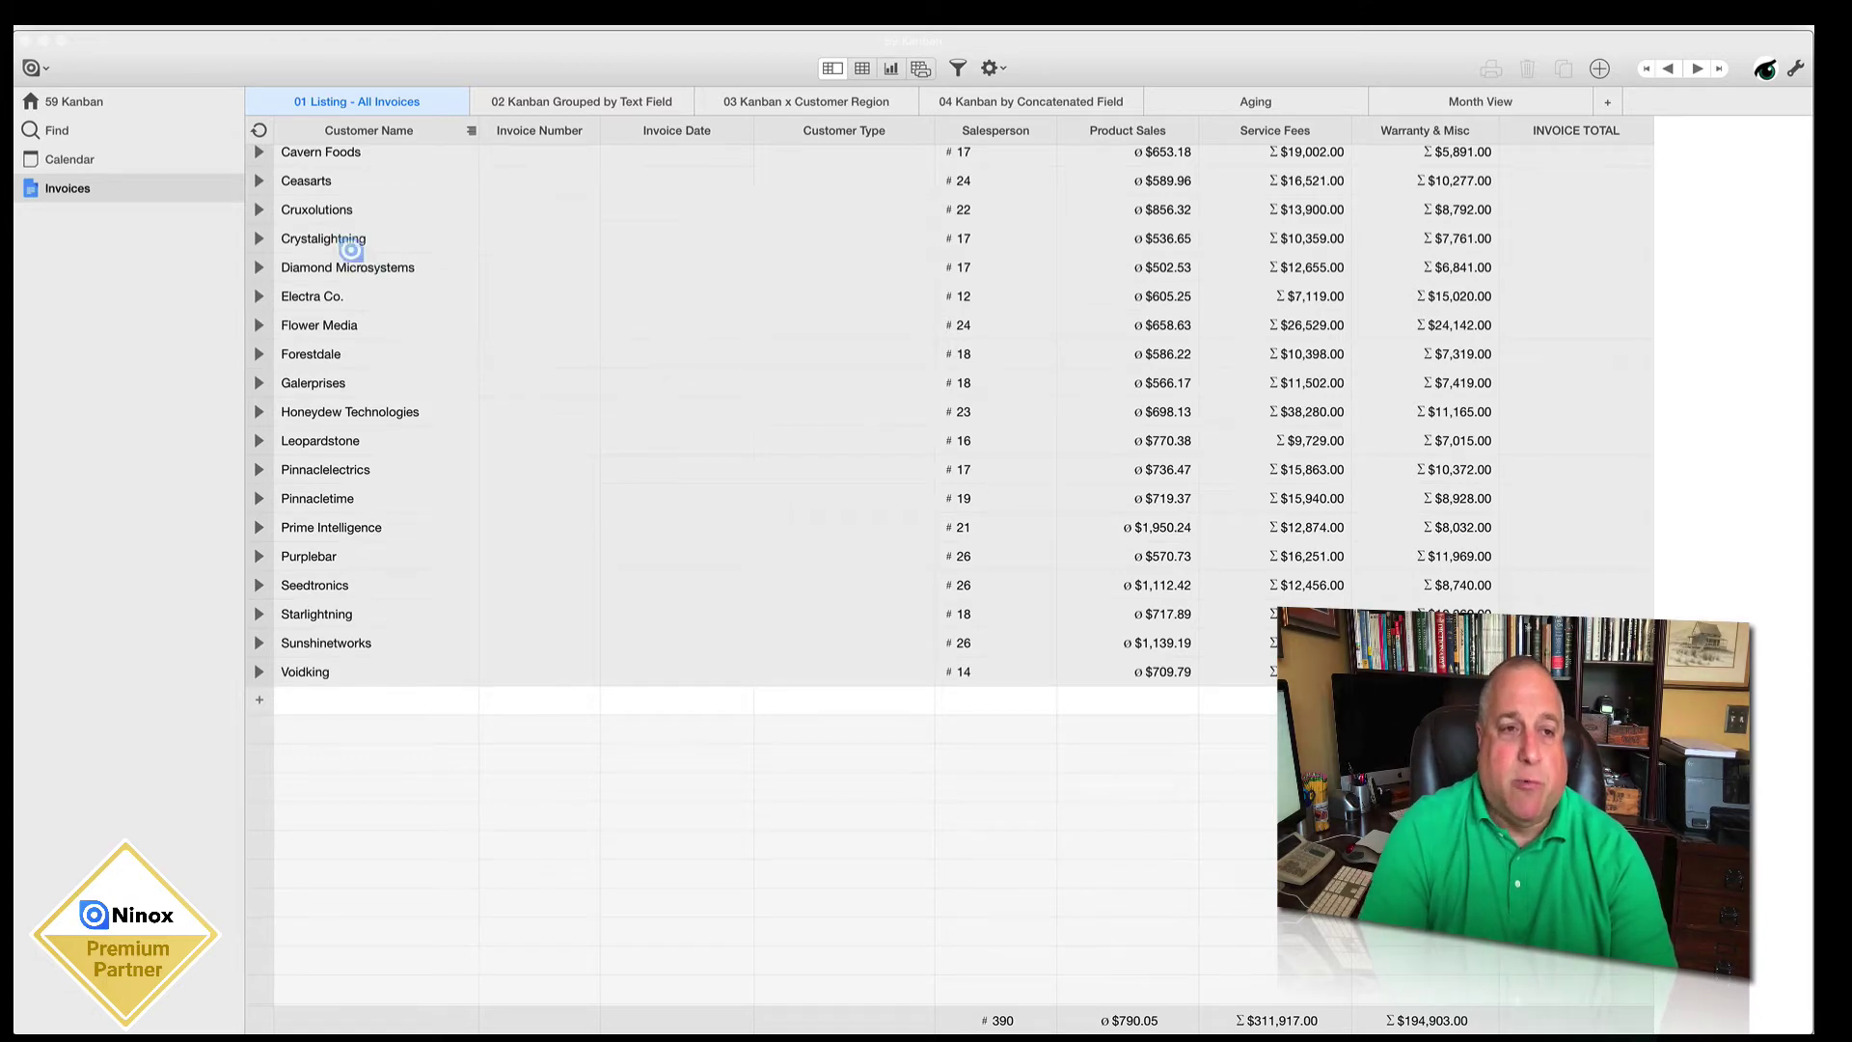
Step: Expand the Ceasarts group, and replace the listing's Customer Name grouping with an ascending sort
click(305, 180)
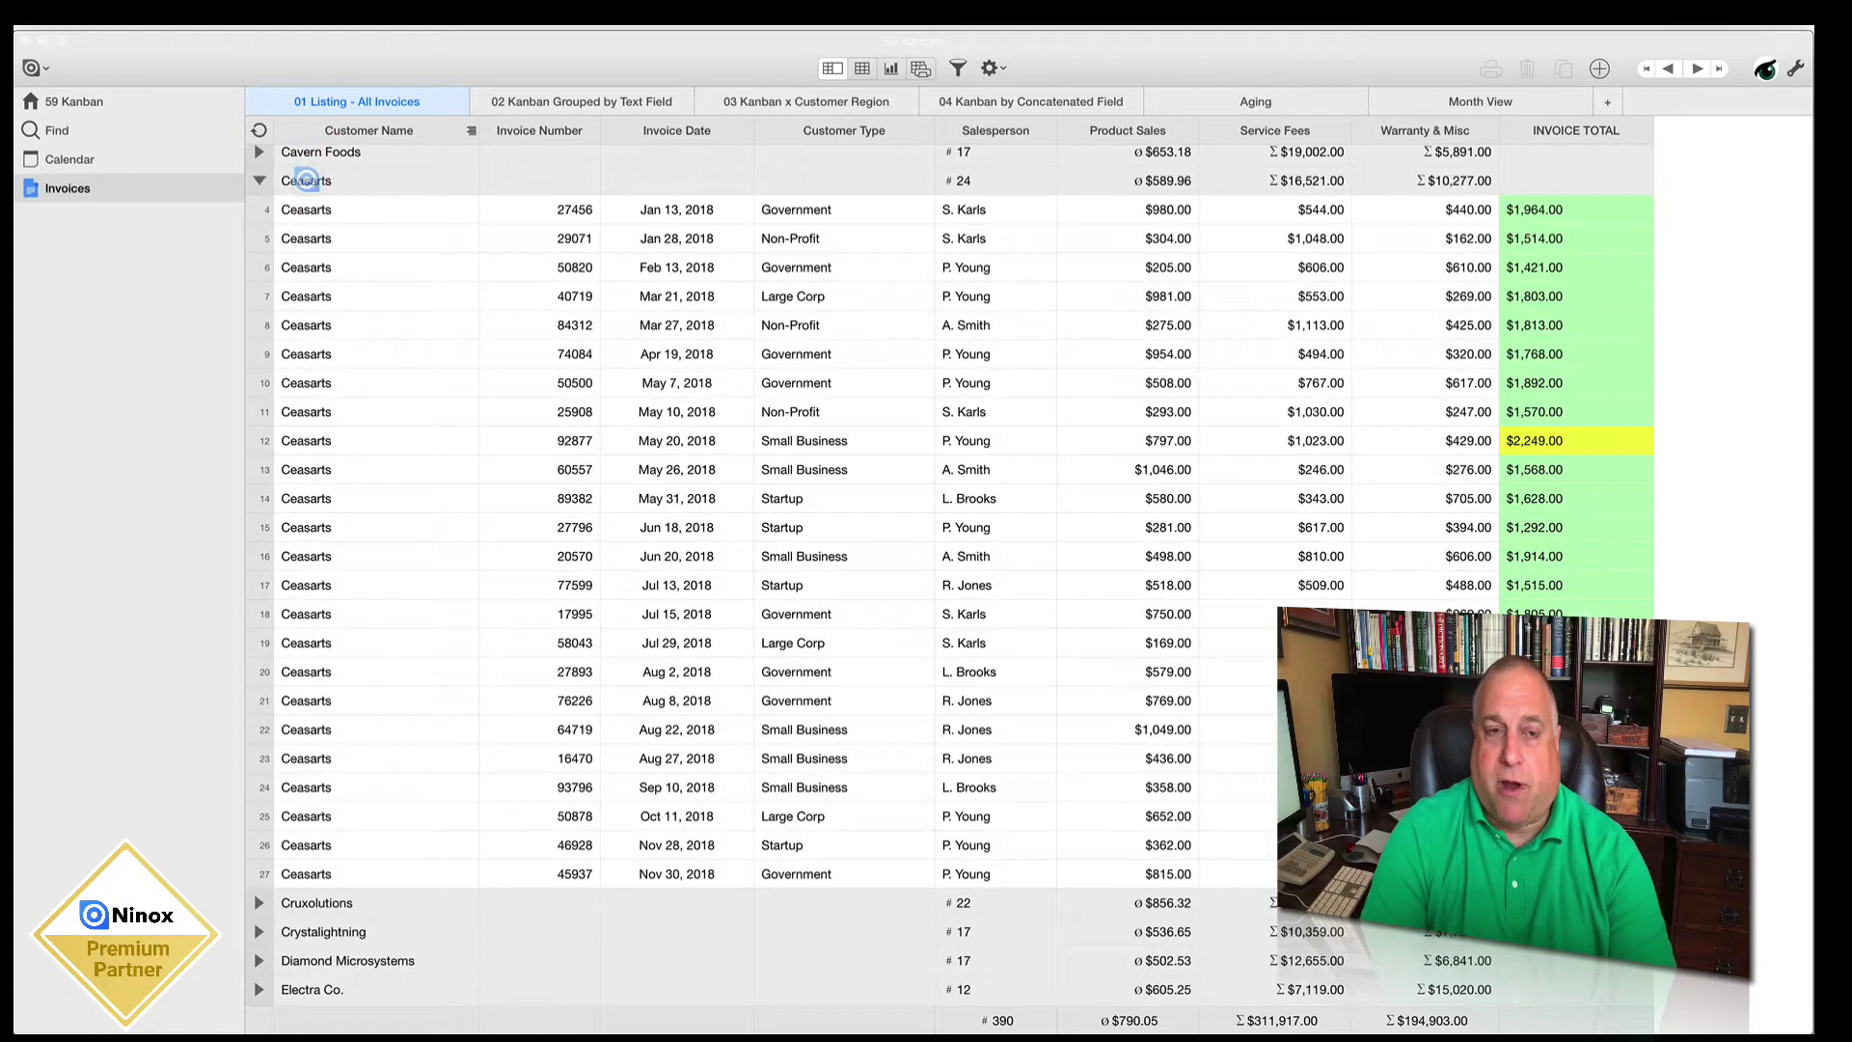
click(352, 130)
click(640, 266)
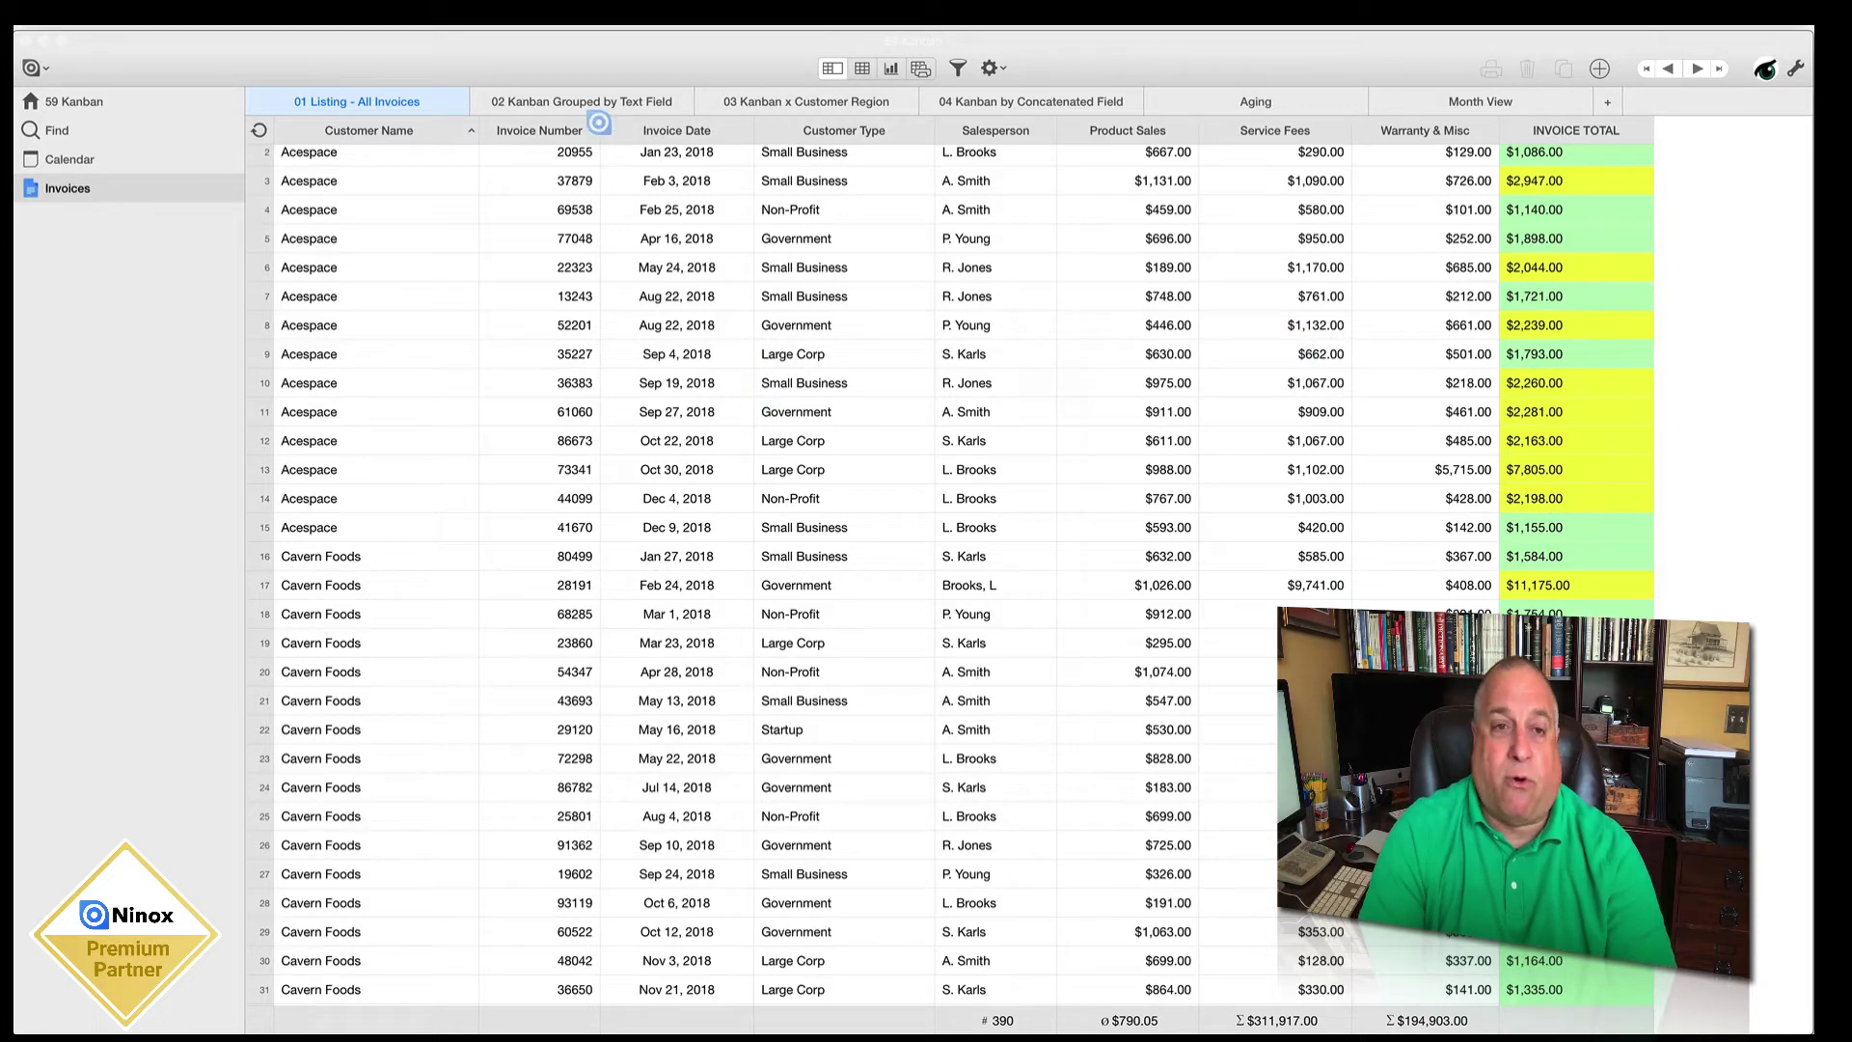
Step: Open the 02 Kanban Grouped by Text Field view and examine the invoice cards in its customer type columns
click(595, 103)
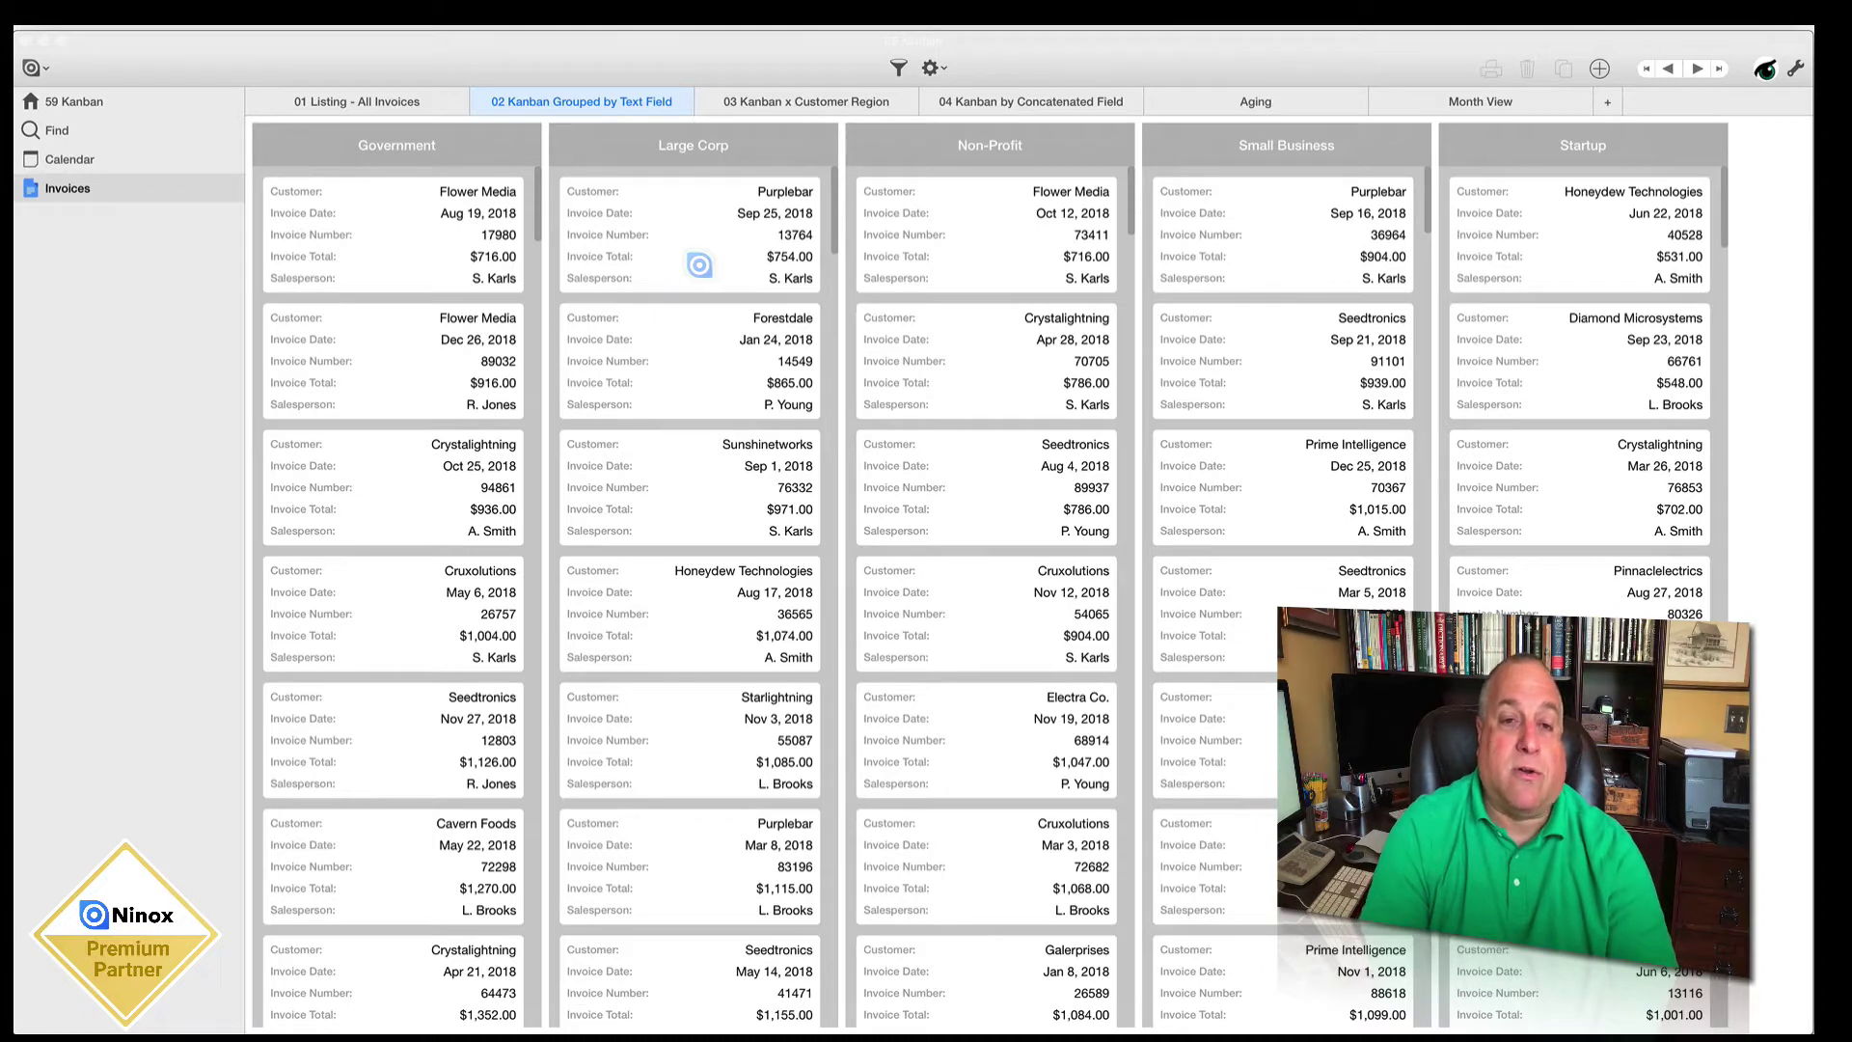
mouse_move(663, 347)
mouse_down()
mouse_move(714, 308)
mouse_move(688, 368)
mouse_move(607, 331)
mouse_move(667, 345)
mouse_up()
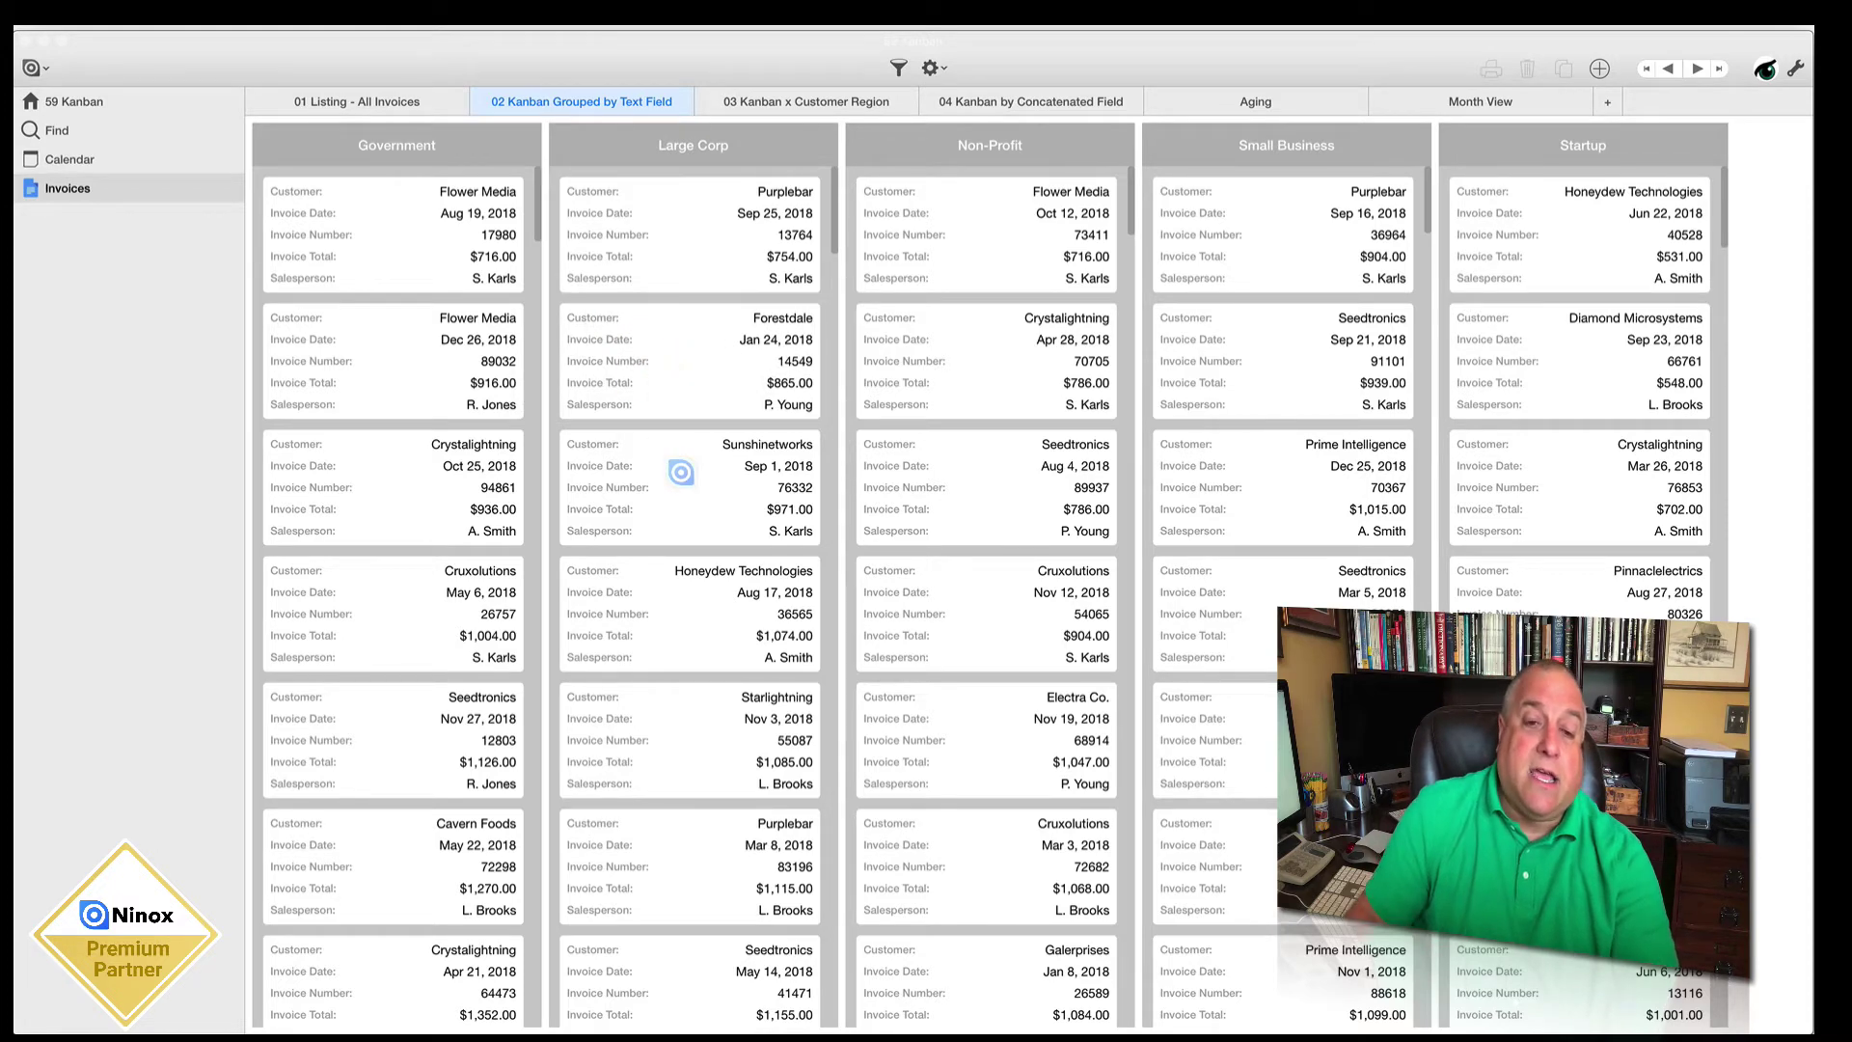
scroll(681, 471, down, 15)
scroll(681, 472, down, 10)
scroll(1330, 409, down, 10)
scroll(1331, 409, up, 8)
scroll(1005, 562, down, 10)
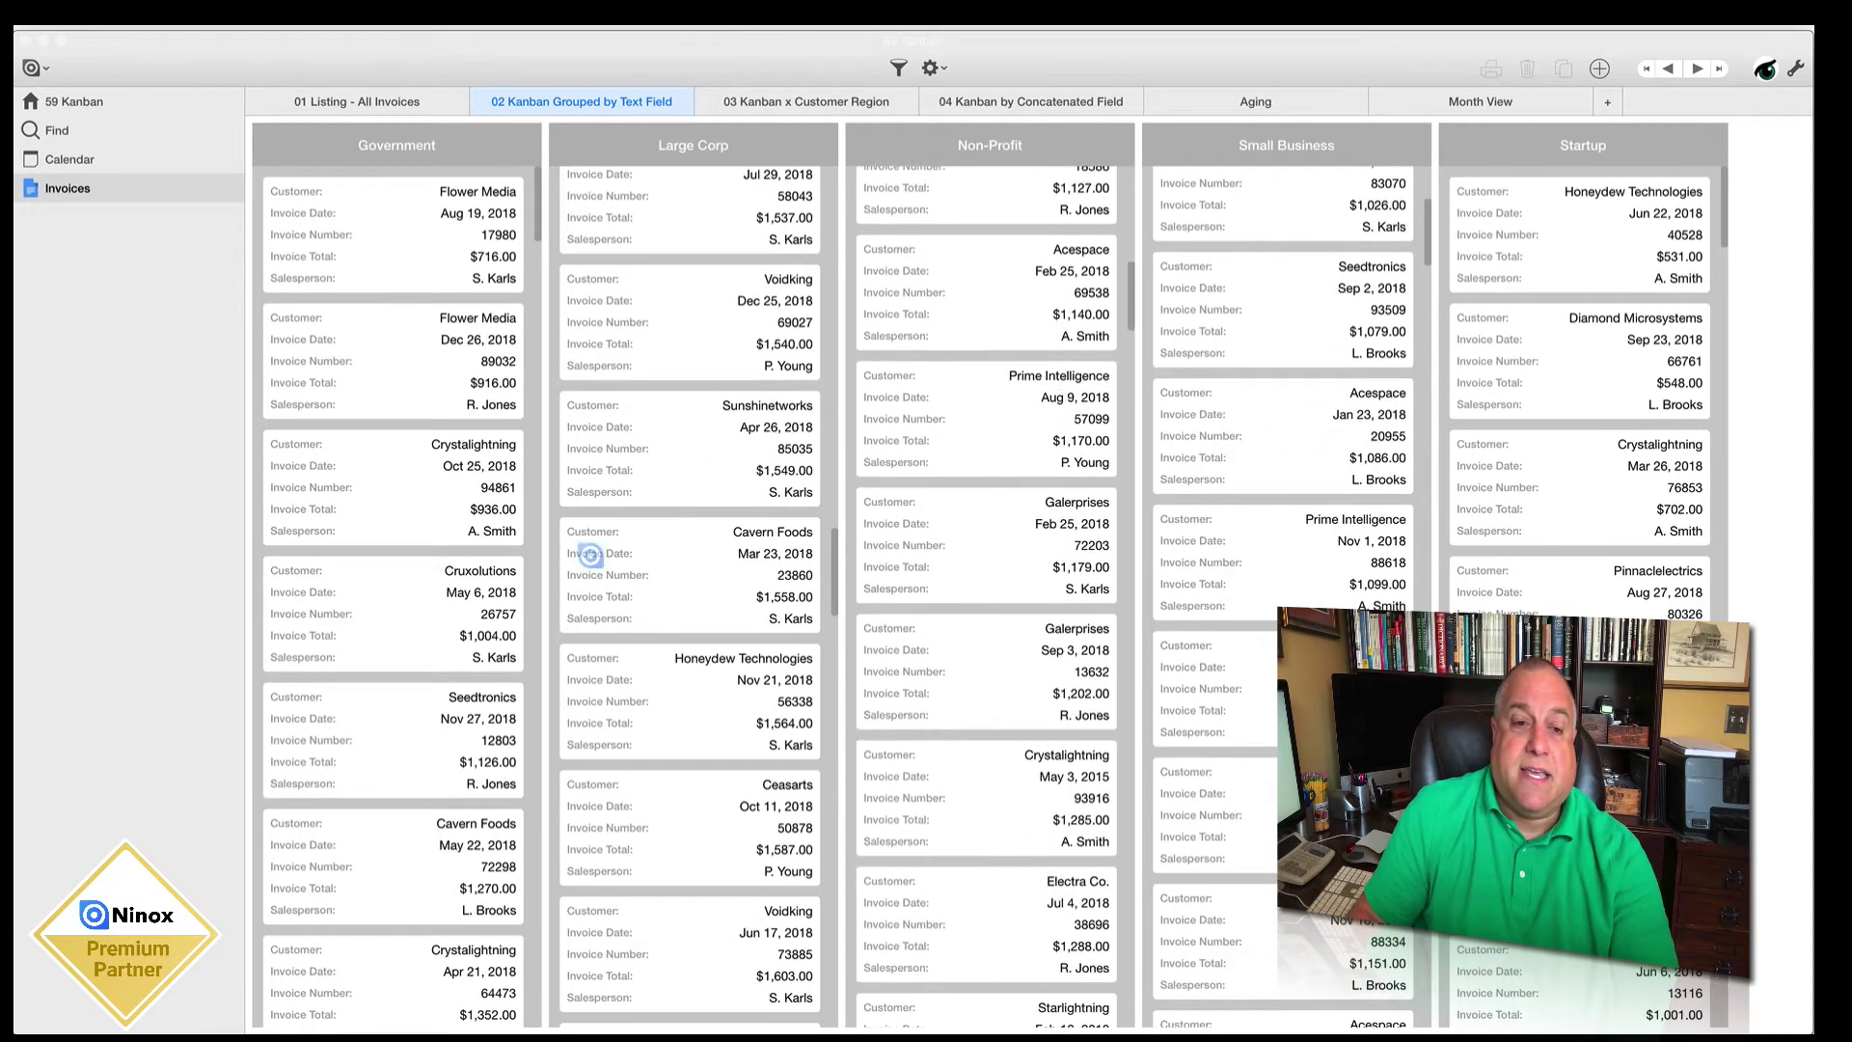
scroll(453, 577, down, 10)
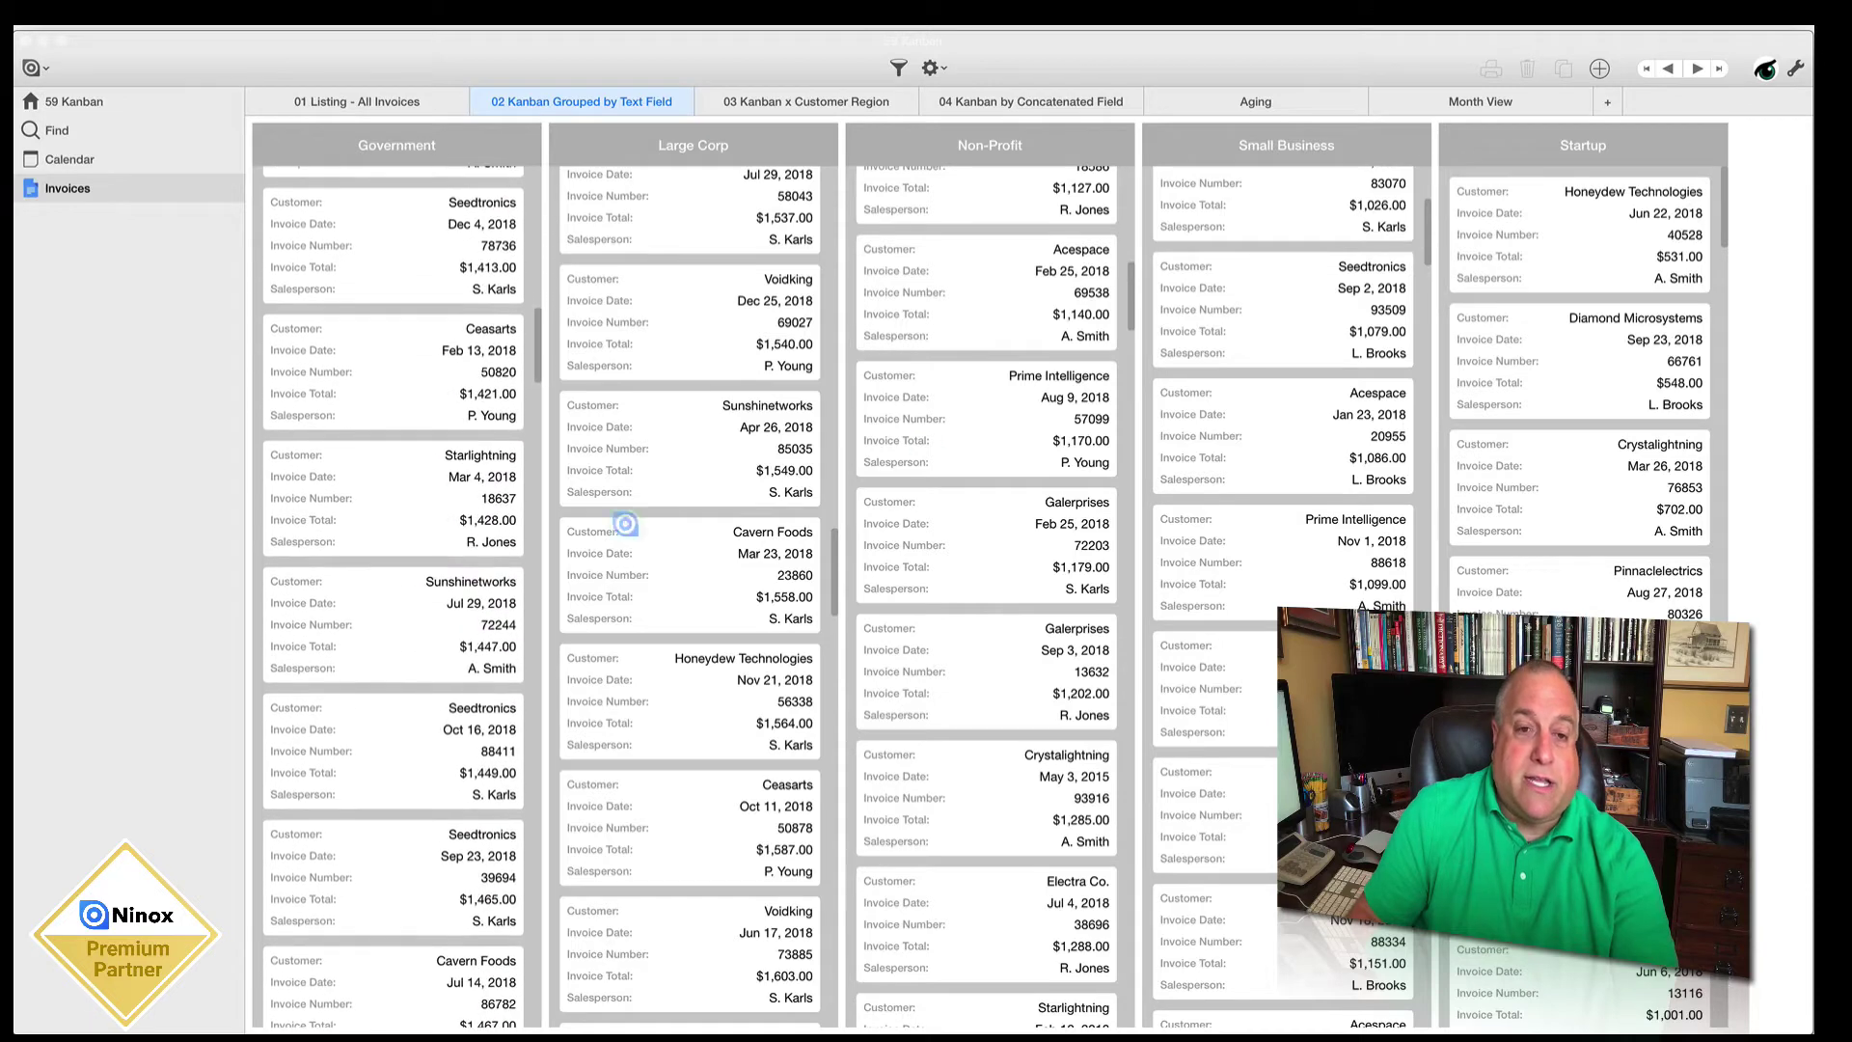
scroll(1608, 379, down, 10)
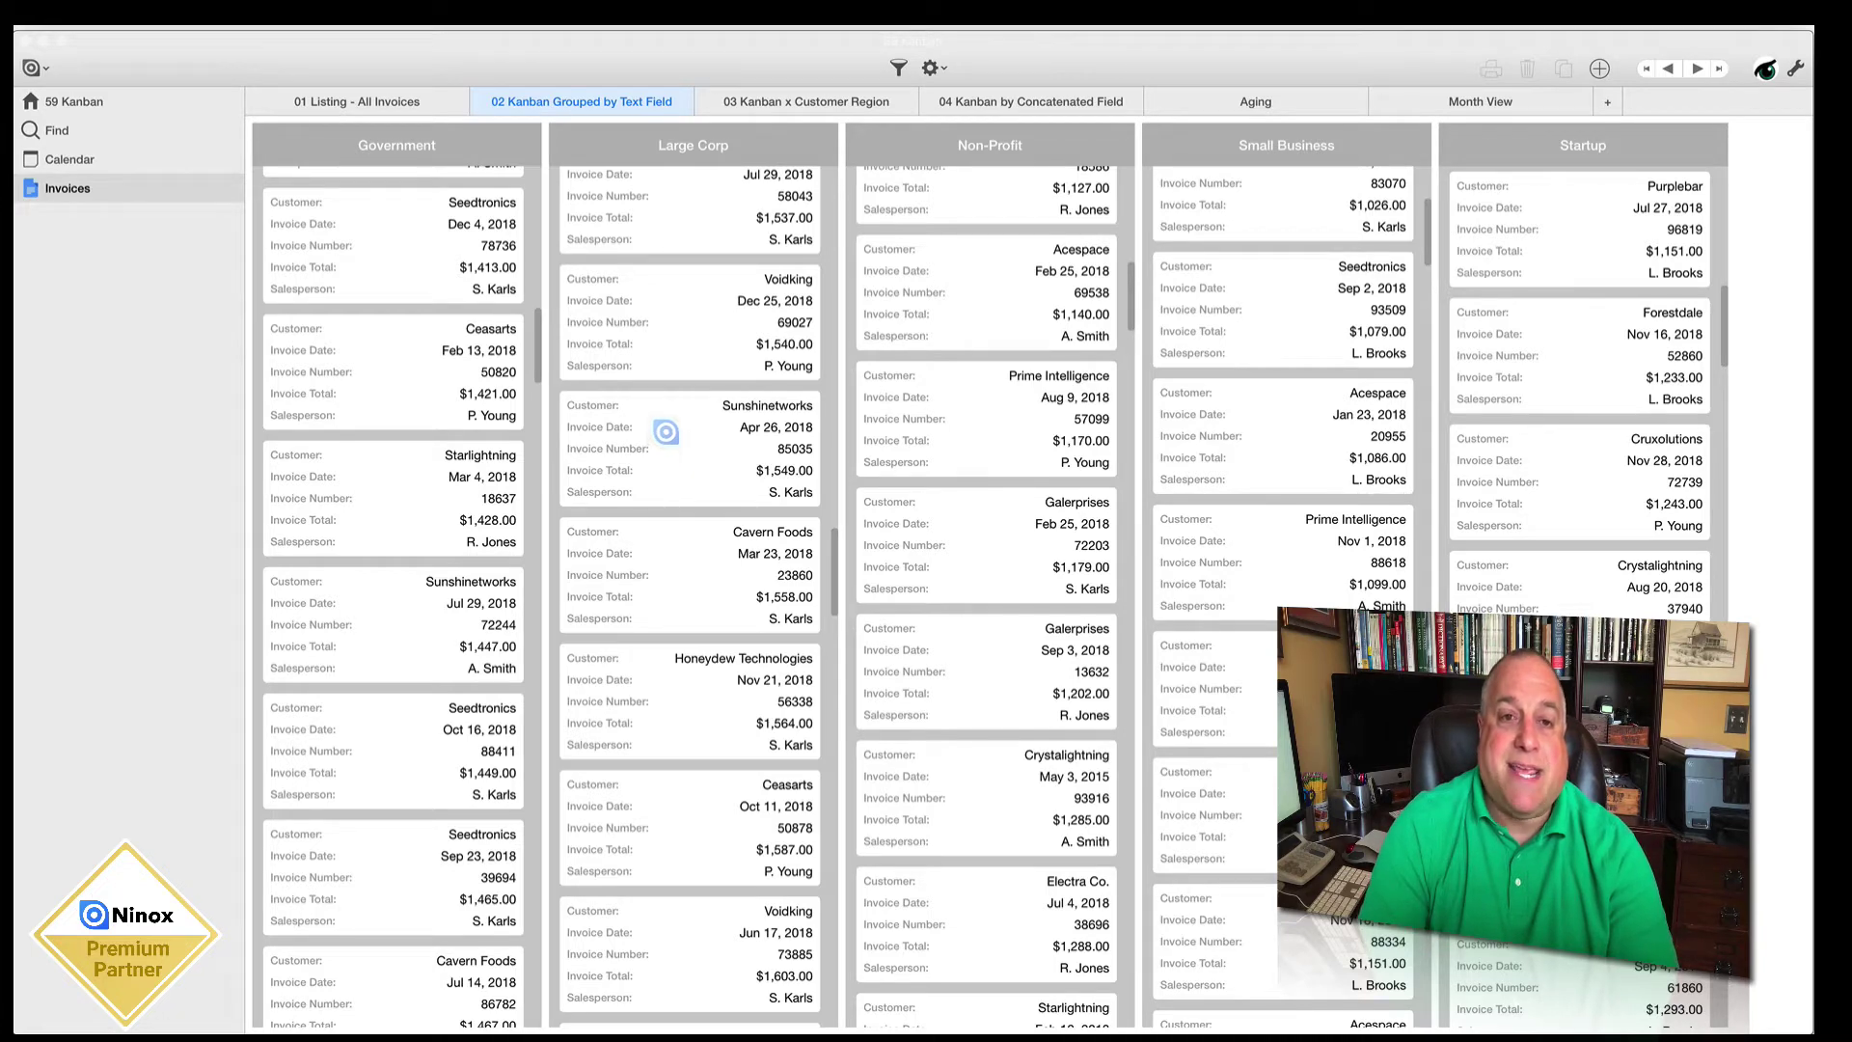
scroll(663, 439, down, 5)
scroll(666, 438, up, 8)
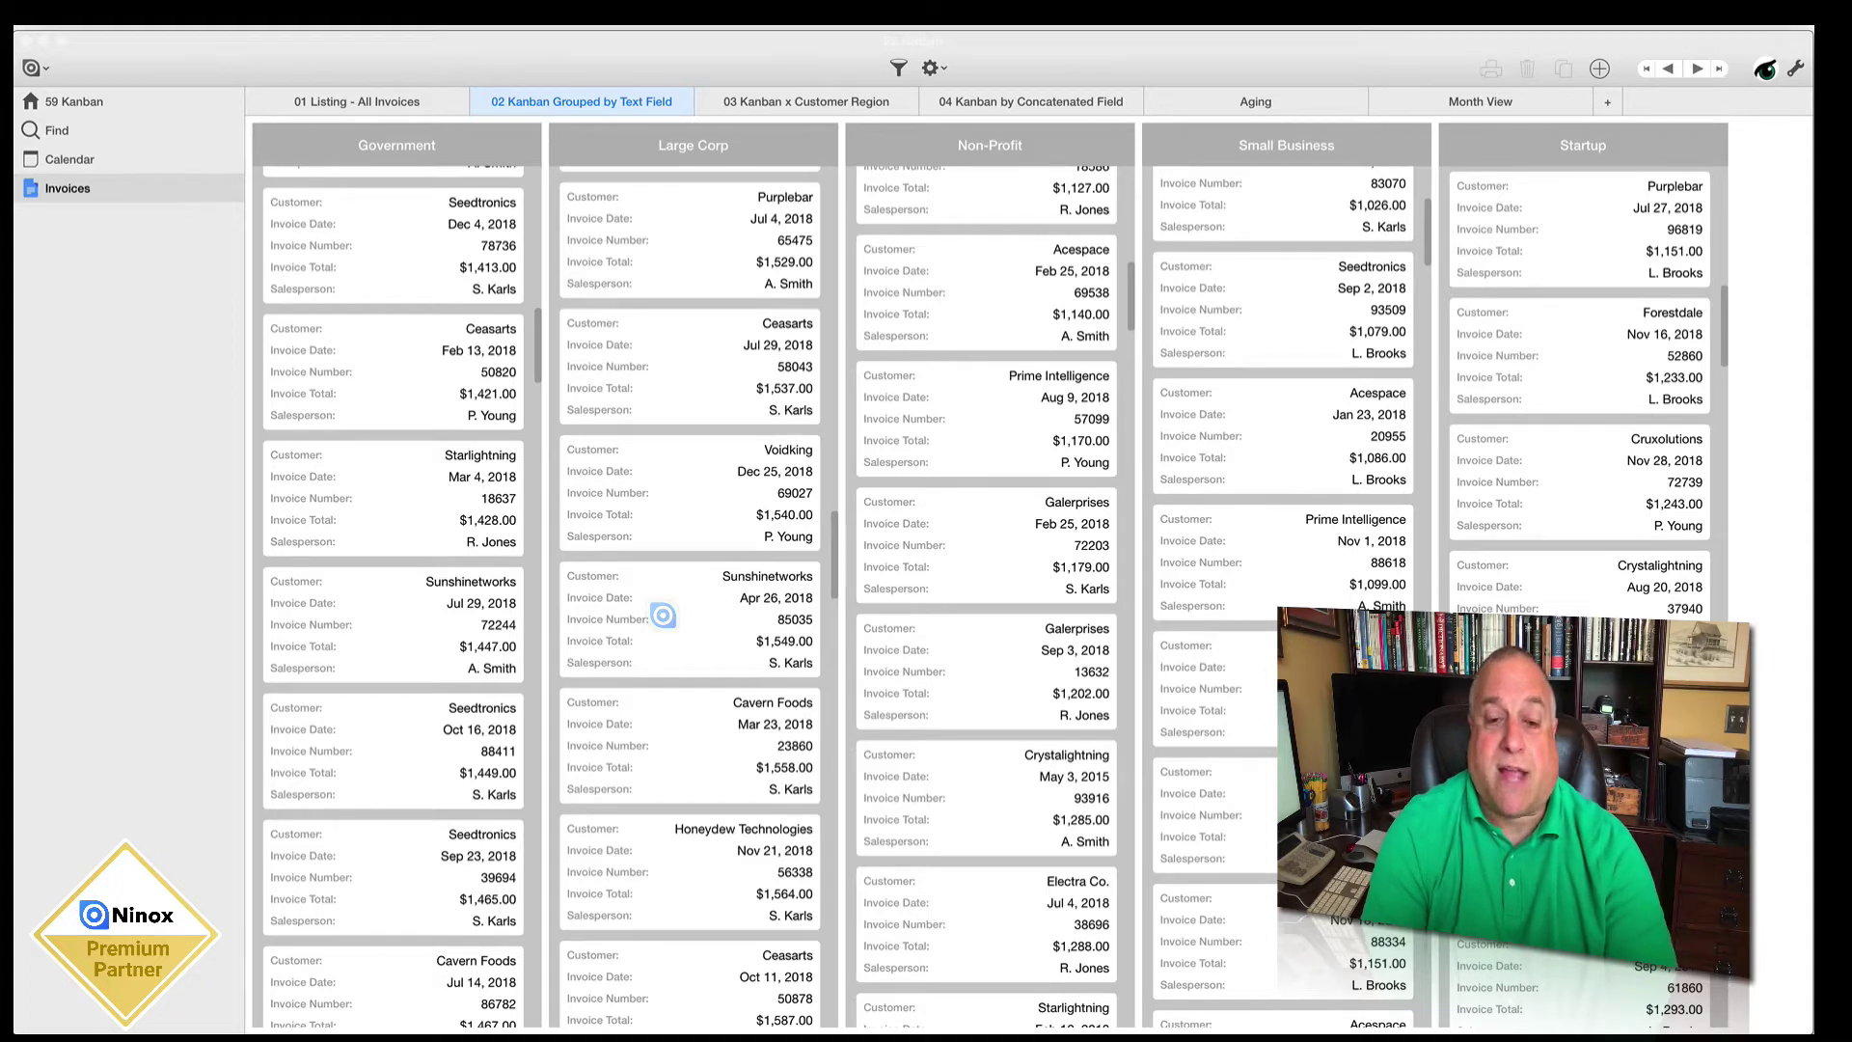
Step: Move the Apr 26, 2018 Sunshinetworks card from Large Corp to Small Business and the Dec 26, 2018 Flower Media card from Government to Non-Profit
drag(714, 616, 1309, 602)
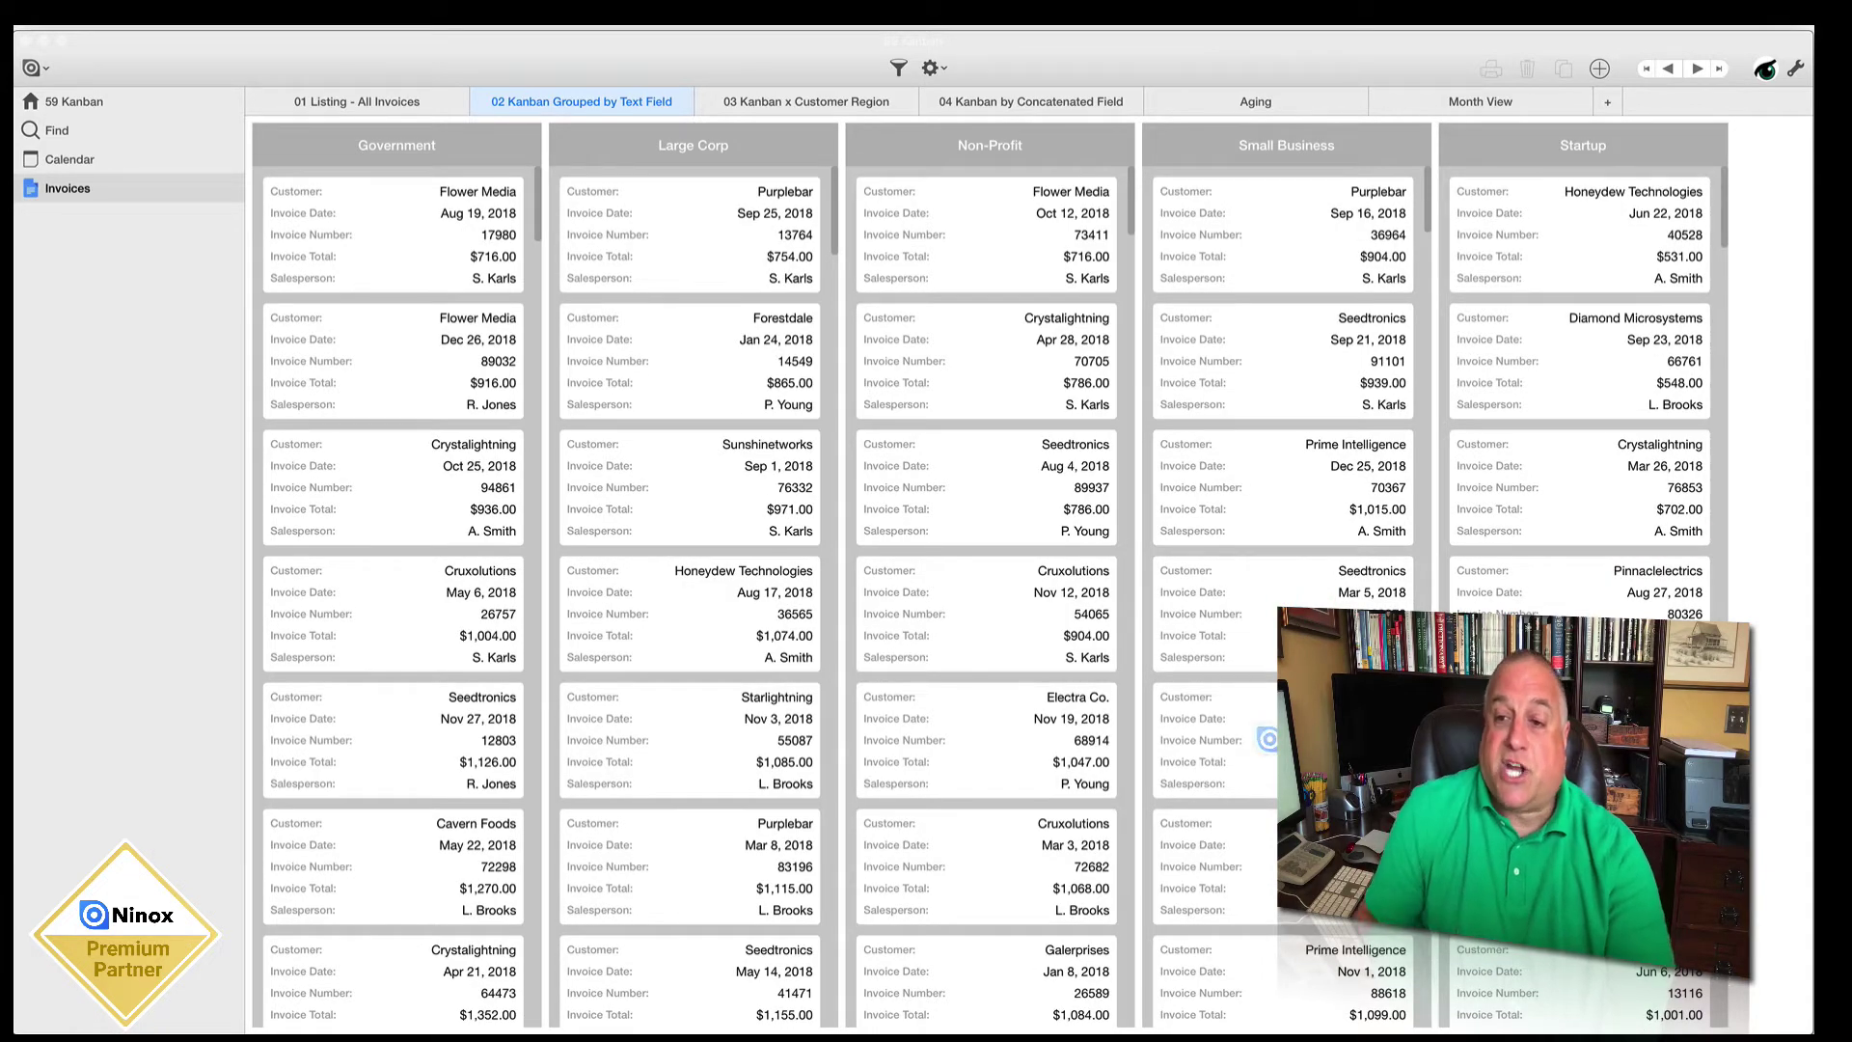
scroll(1268, 739, down, 5)
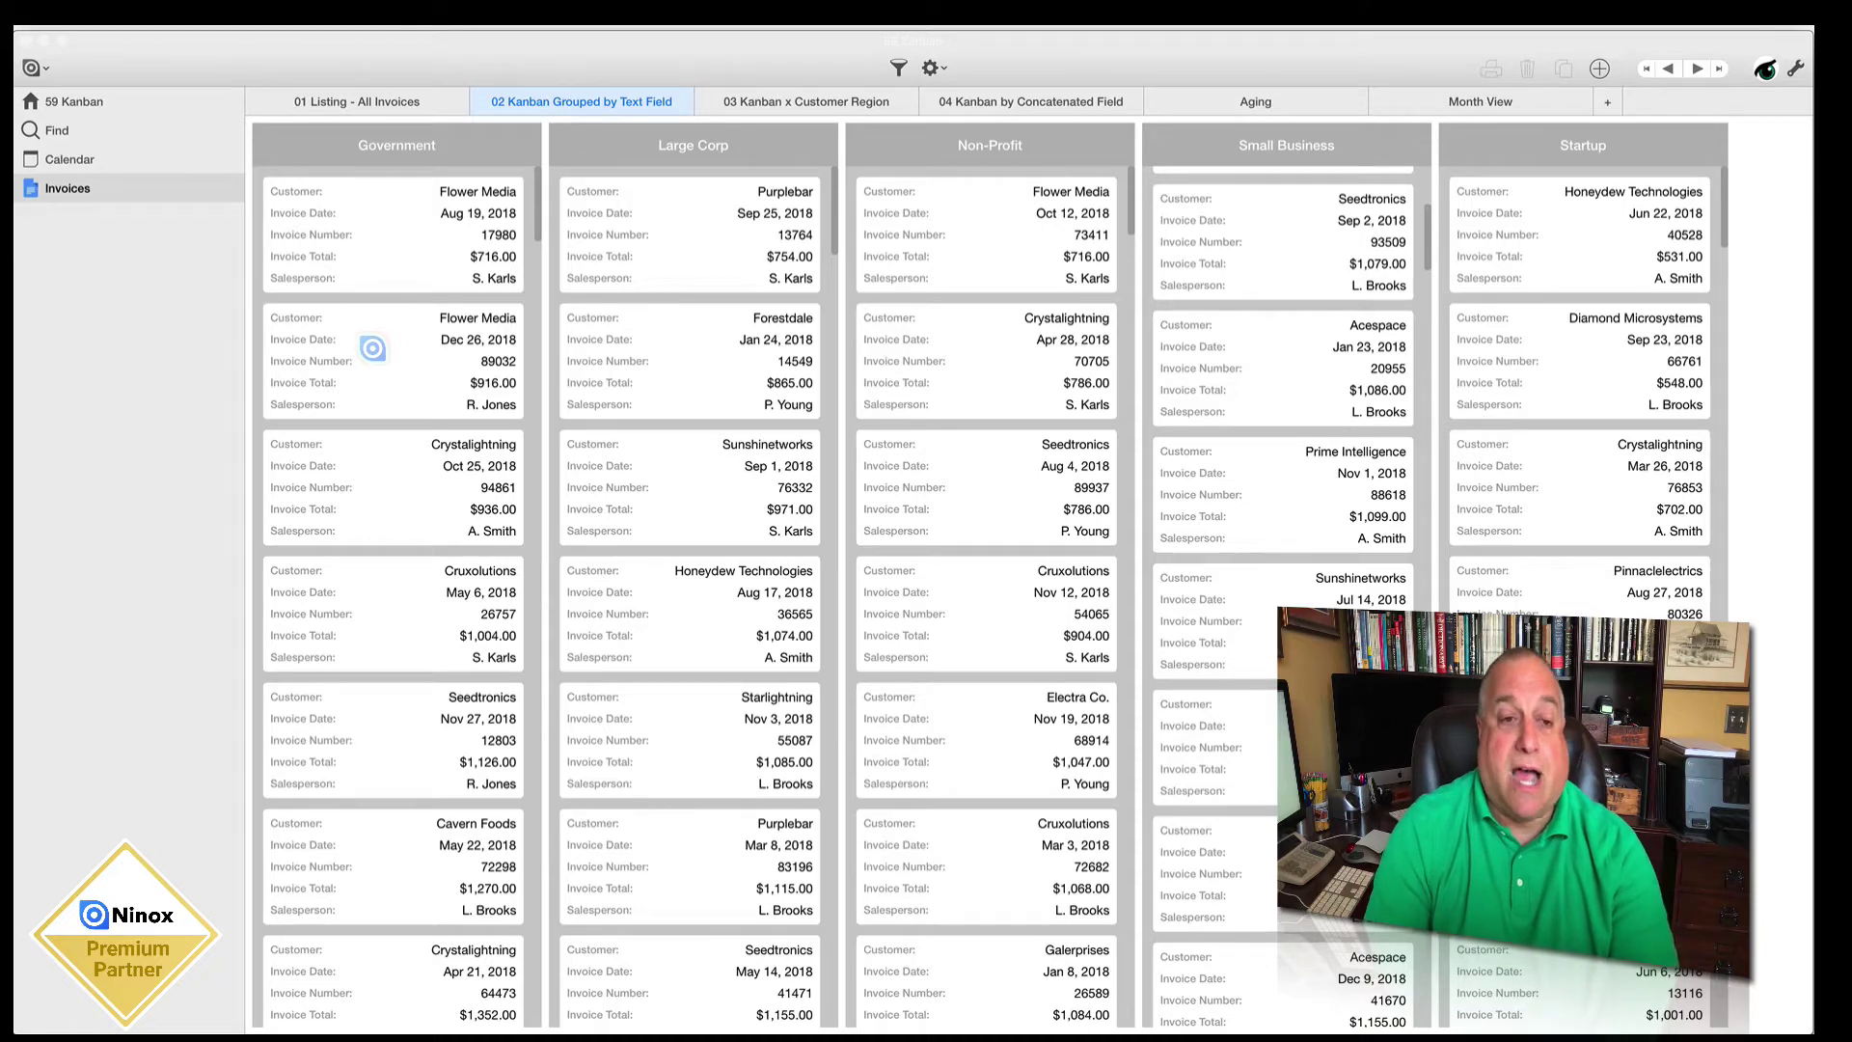
drag(372, 348, 977, 349)
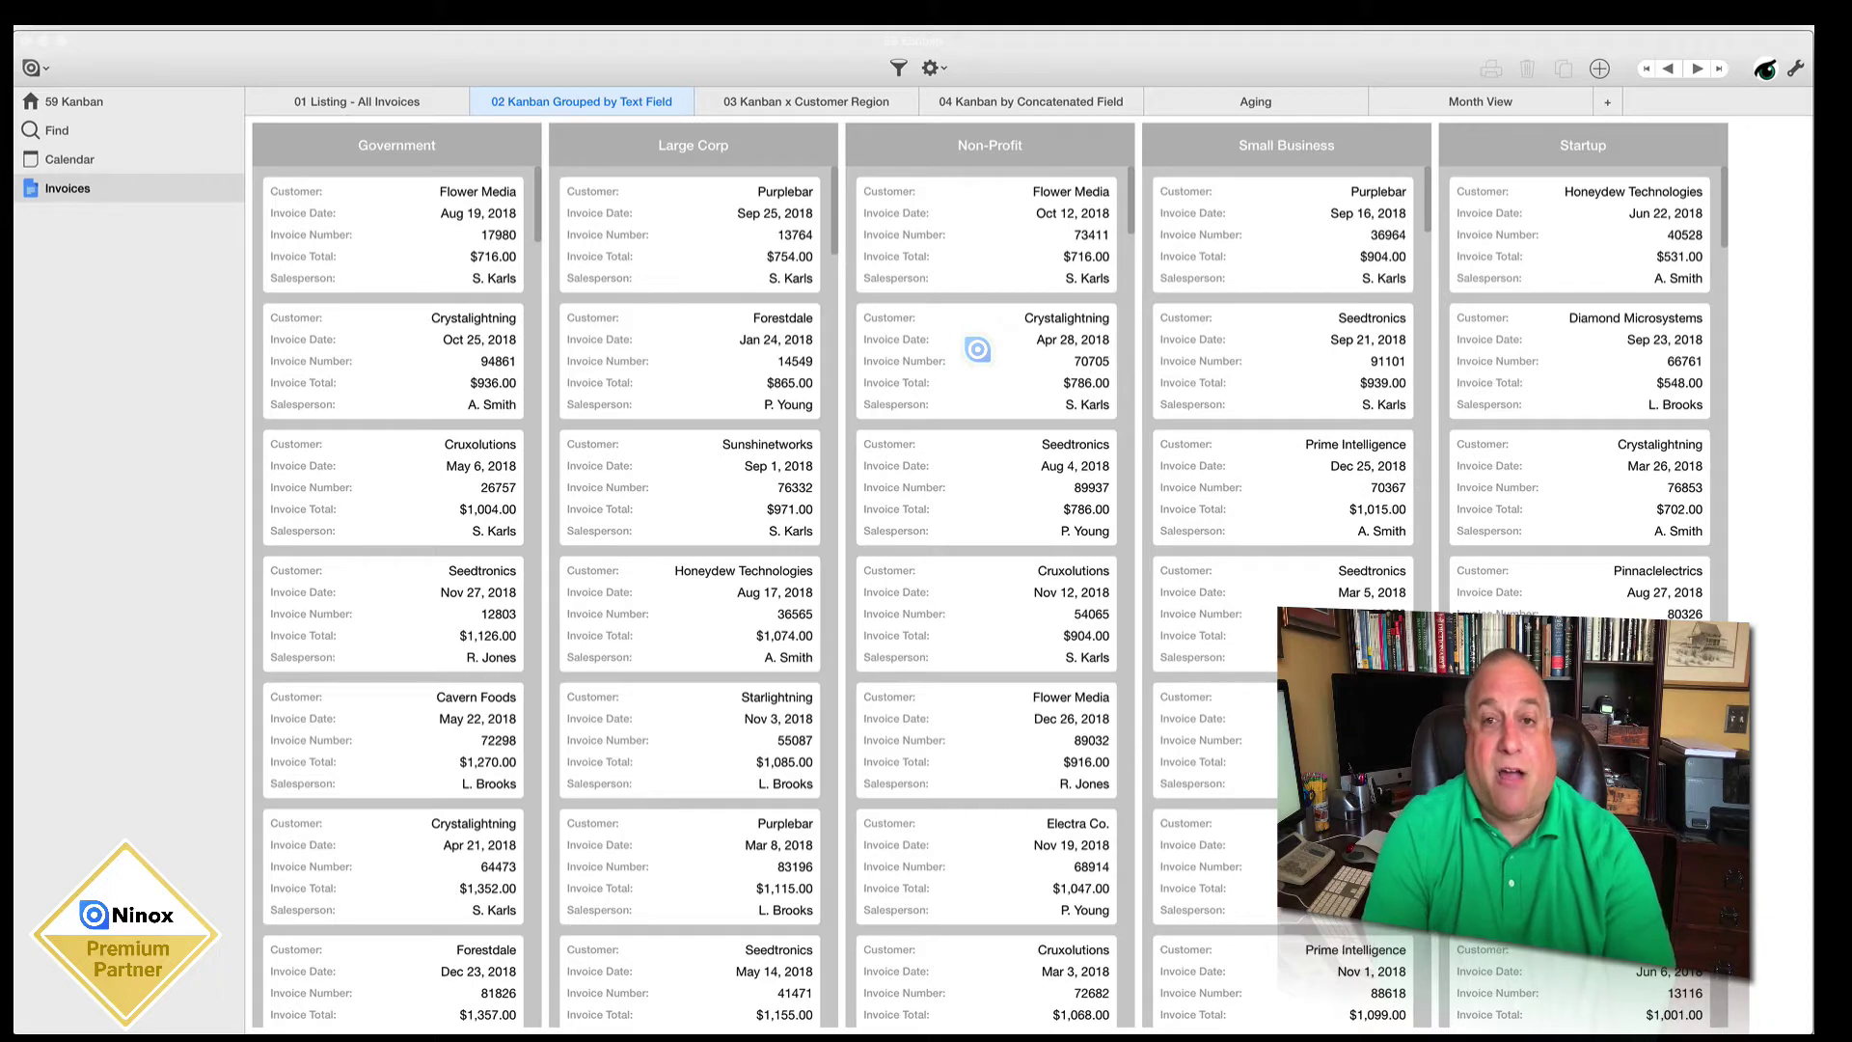
Step: Move the Oct 12, 2018 Flower Media card from Non-Profit to Startup, checking the Customer Type in its record before and after
click(946, 247)
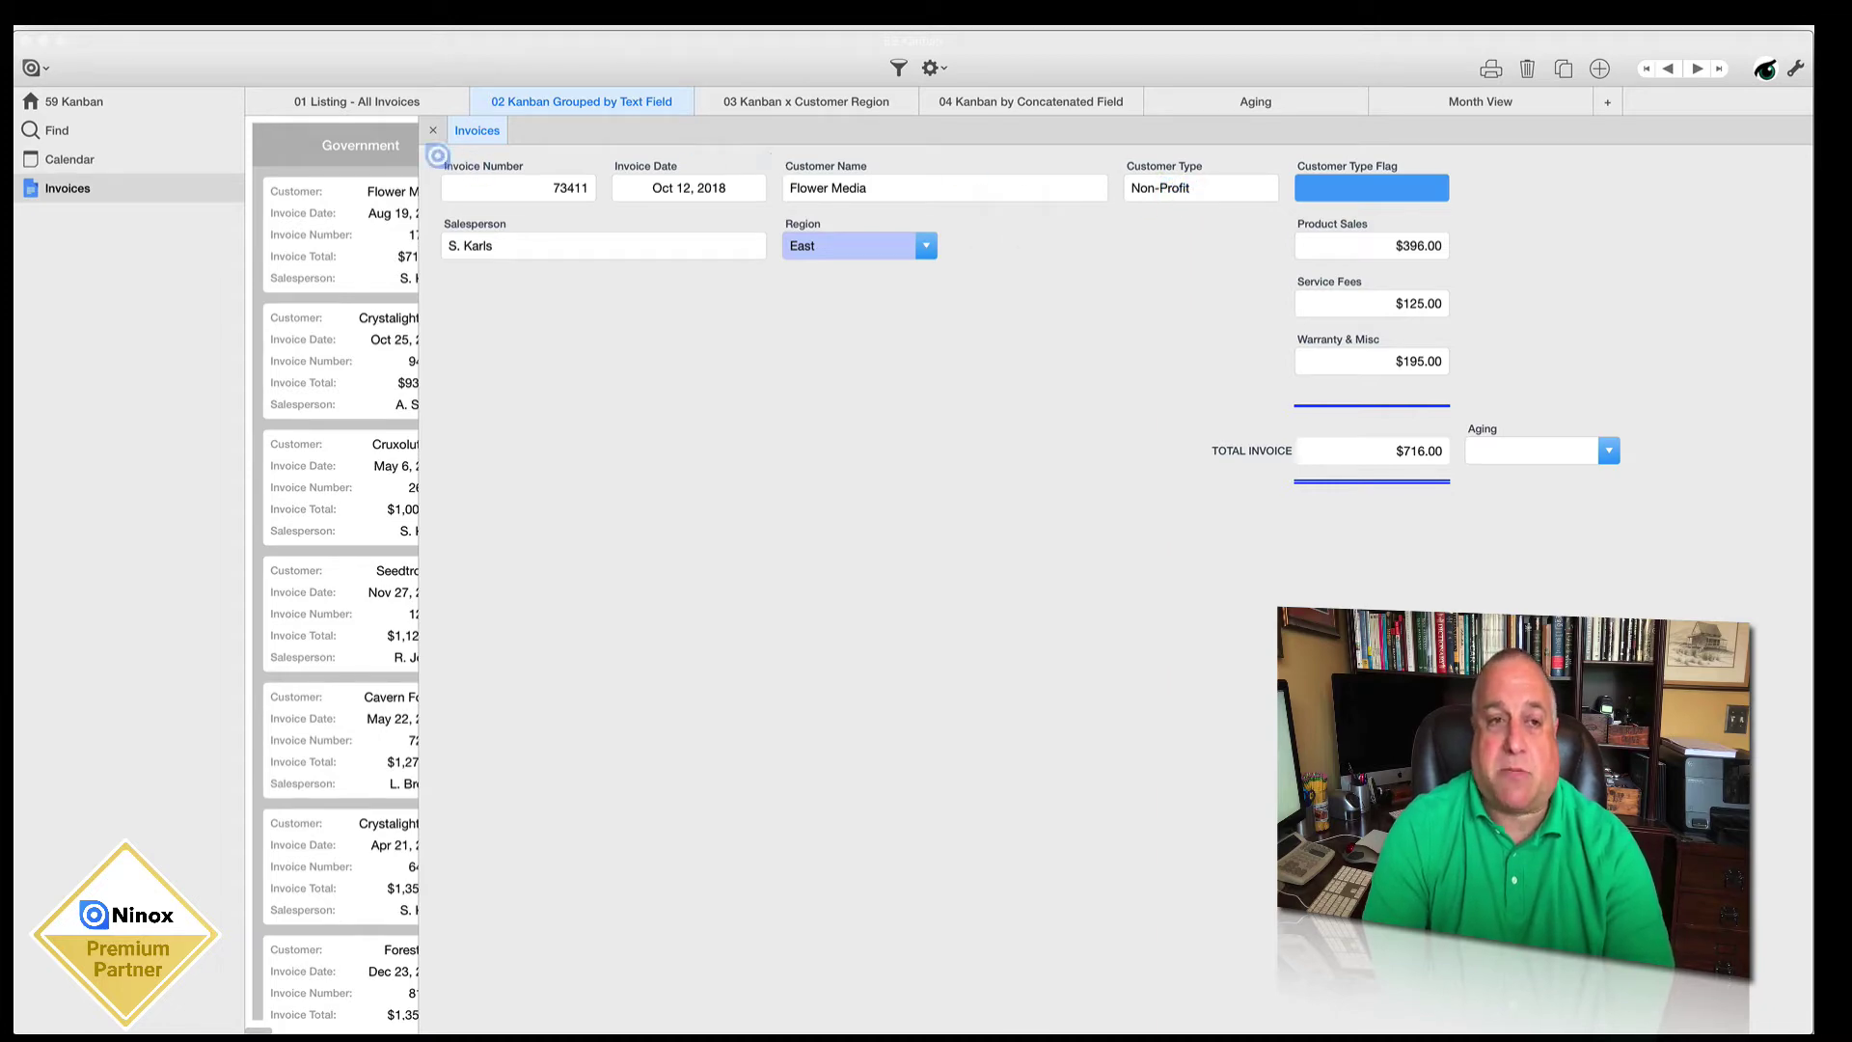
click(432, 128)
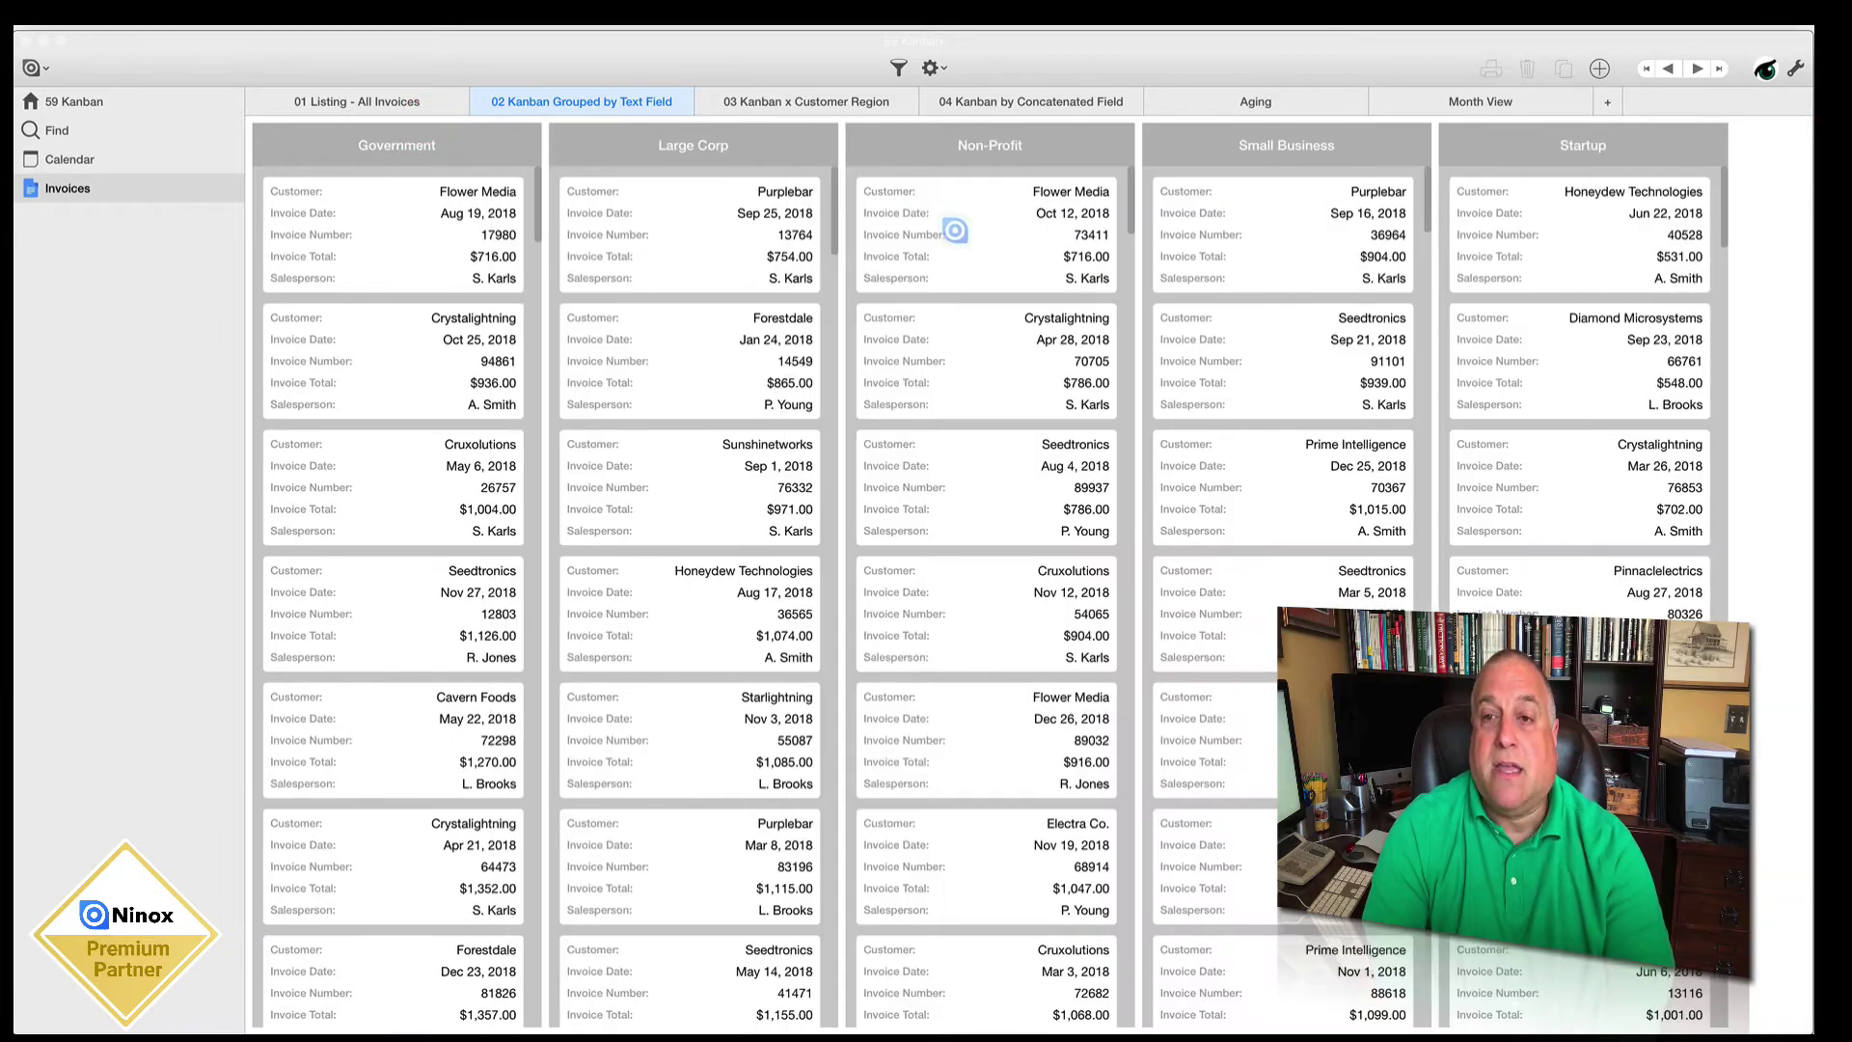
drag(993, 235, 1565, 241)
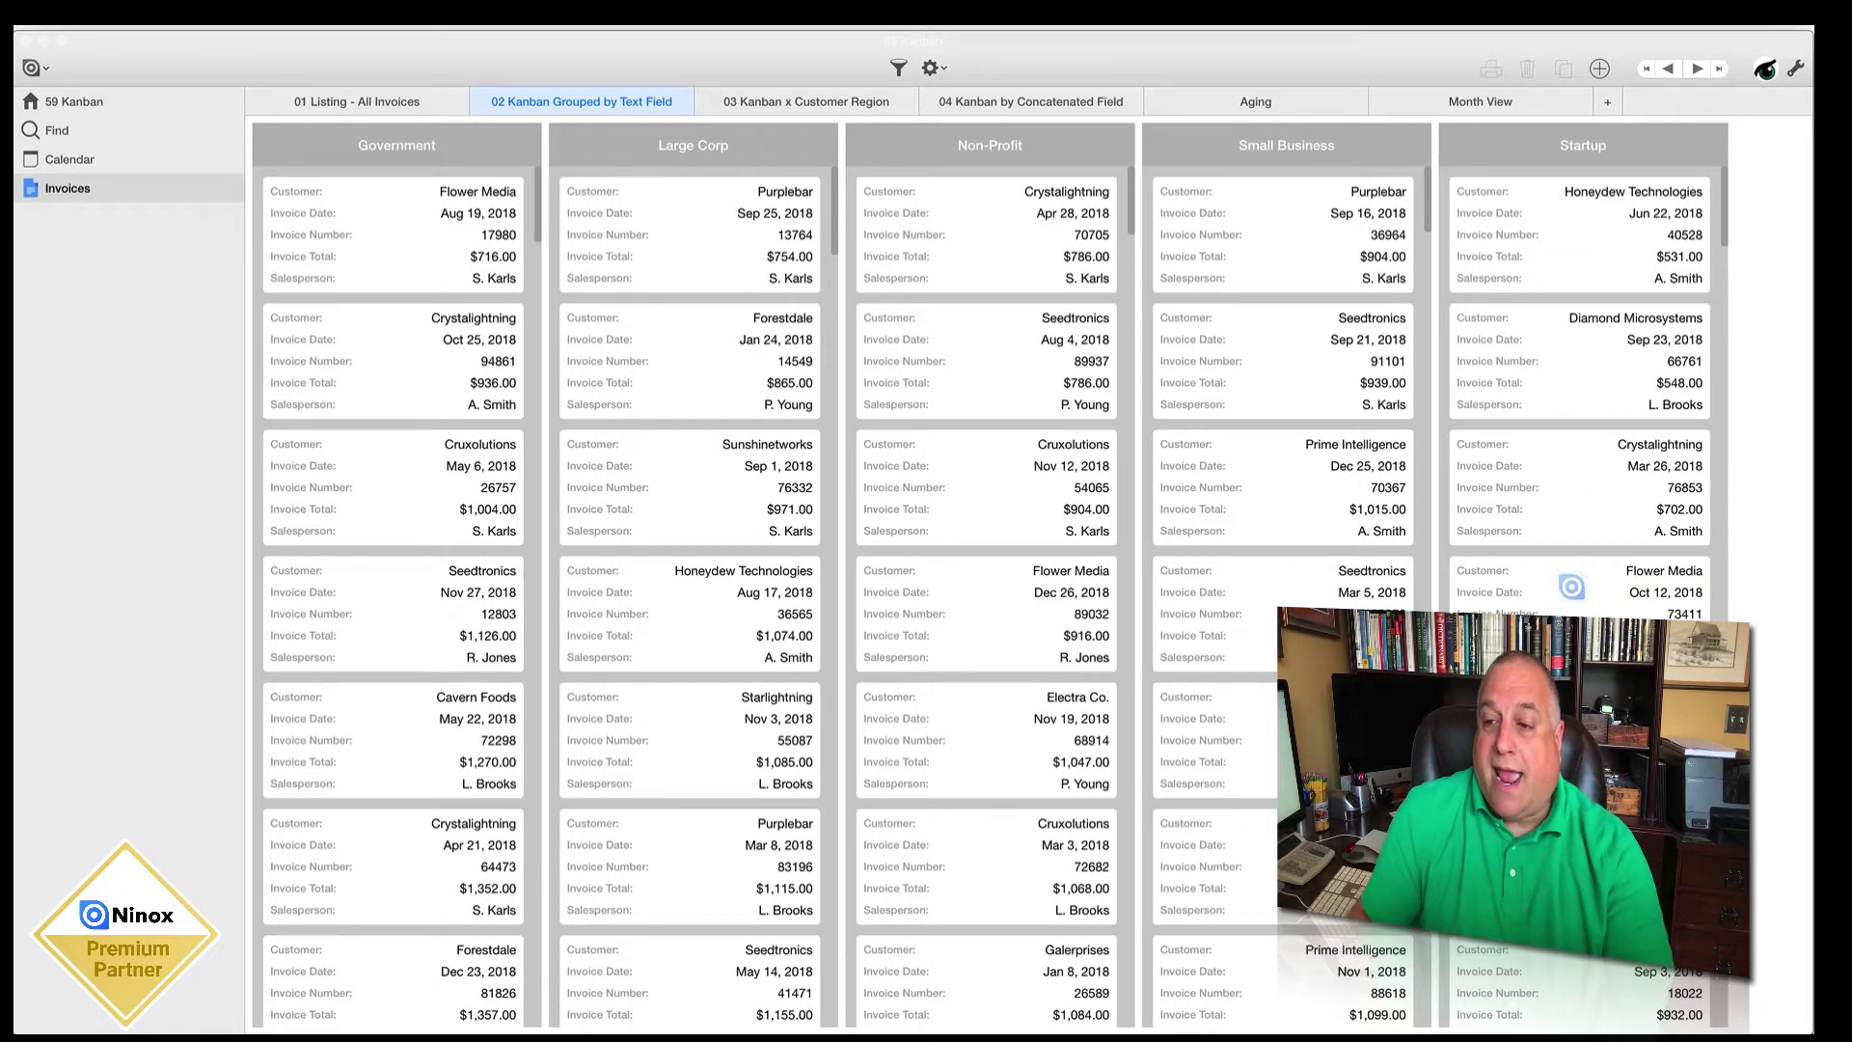
click(1571, 584)
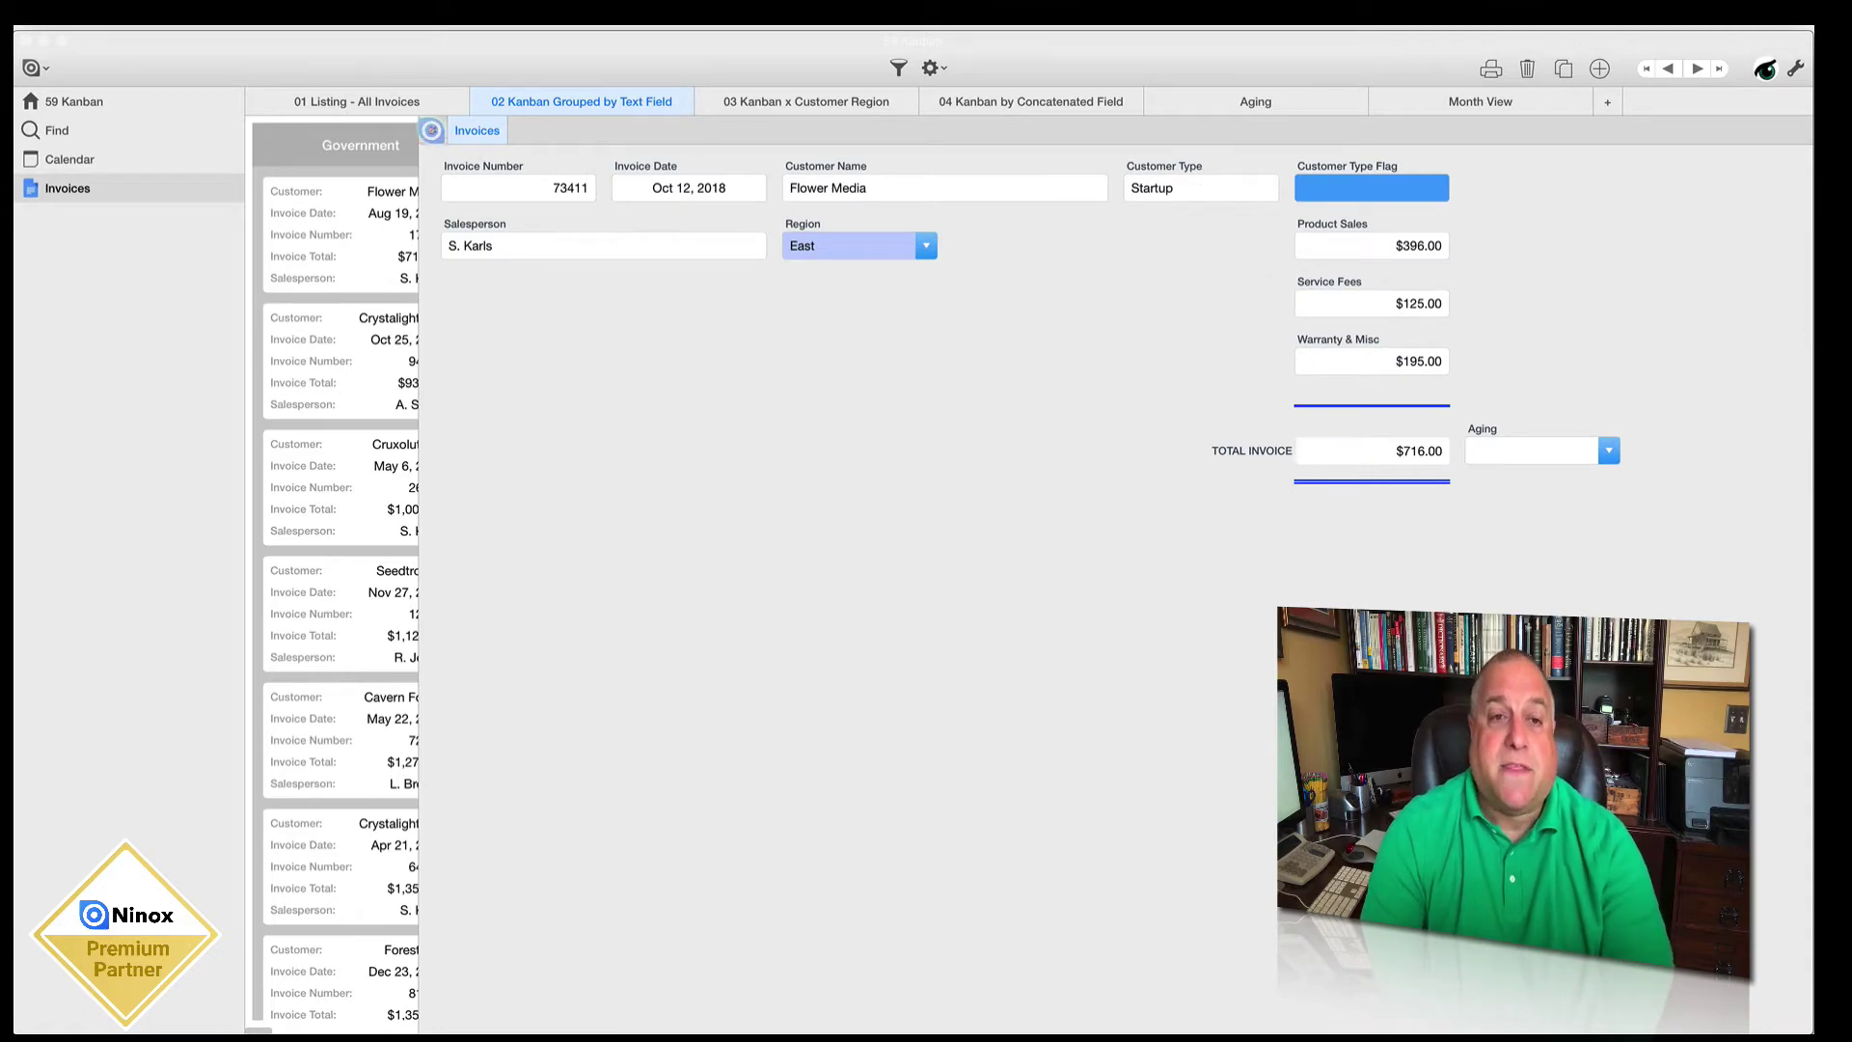
click(433, 130)
Step: Move a Forestdale card to Government, Crystalightning to Large Corp, Honeydew Technologies to Non-Profit, Seedtronics to Small Business, and a Cruxolutions card out of Non-Profit
drag(660, 348, 736, 463)
drag(735, 649, 1008, 656)
drag(979, 388, 1273, 241)
drag(1033, 765, 1206, 752)
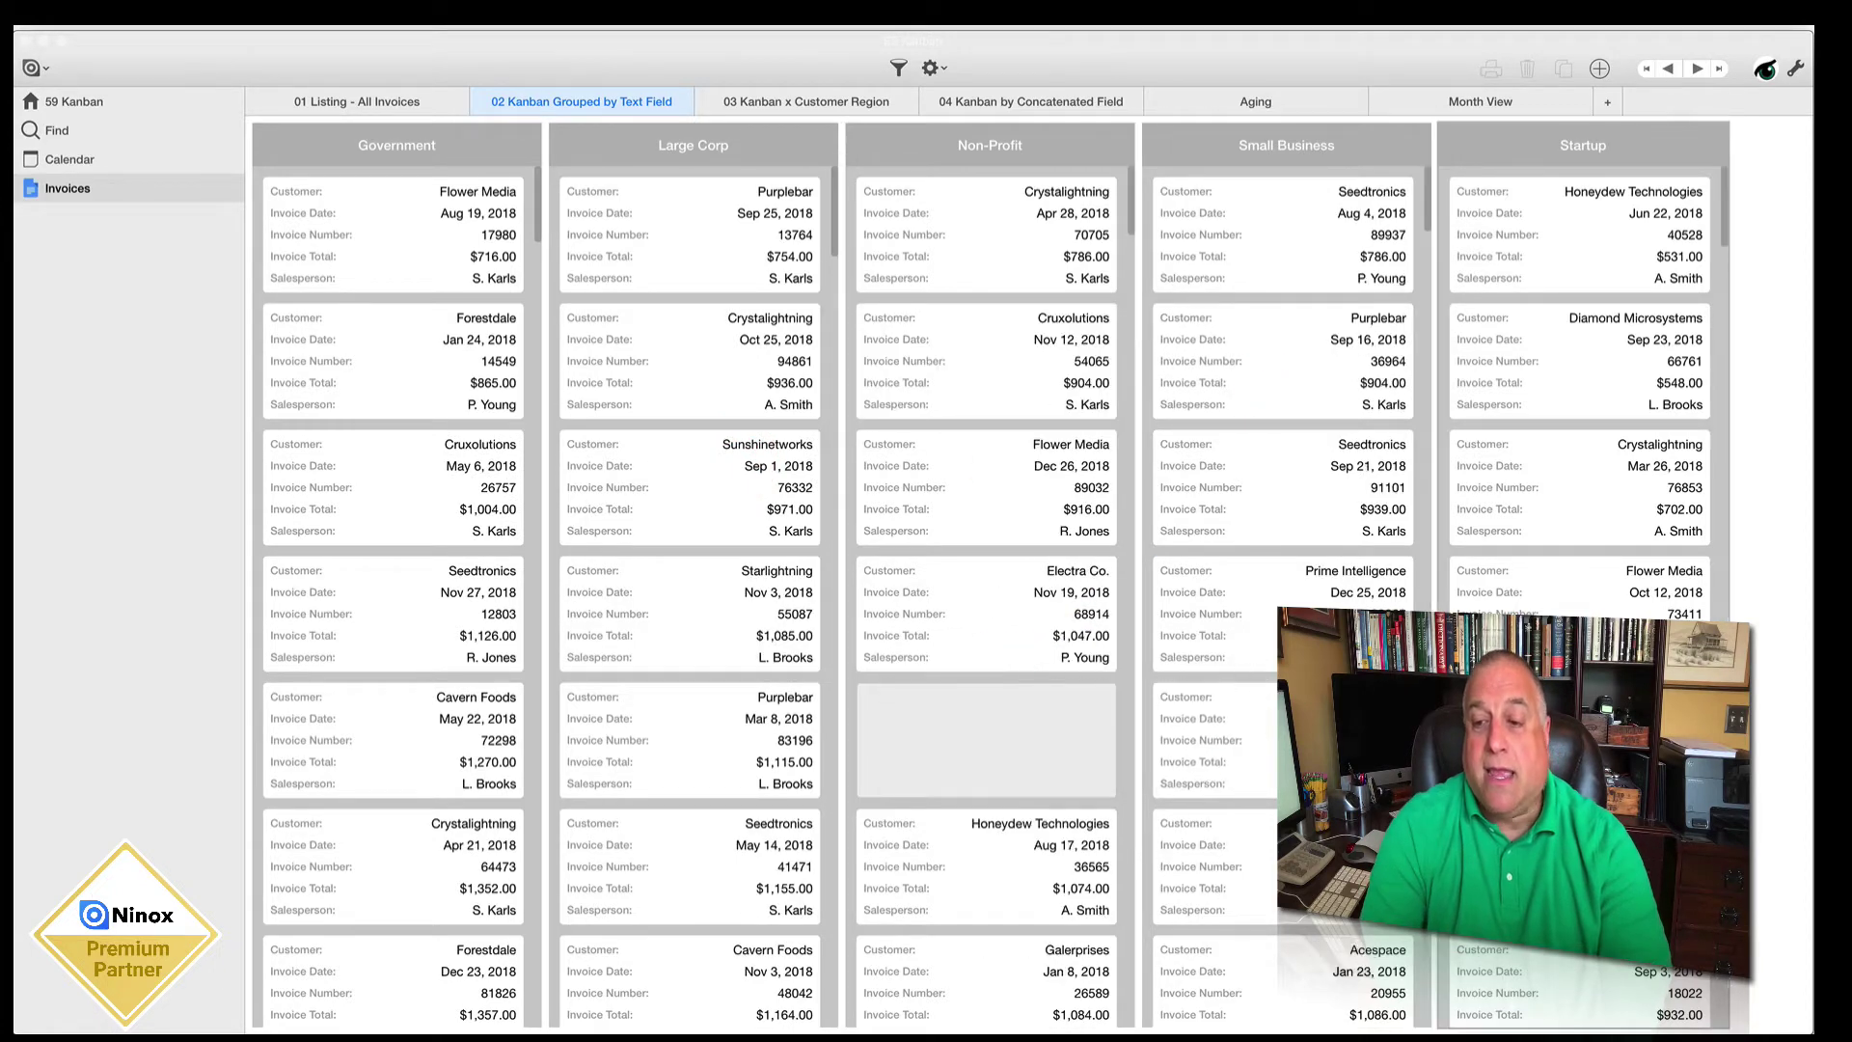
drag(1543, 750, 1553, 749)
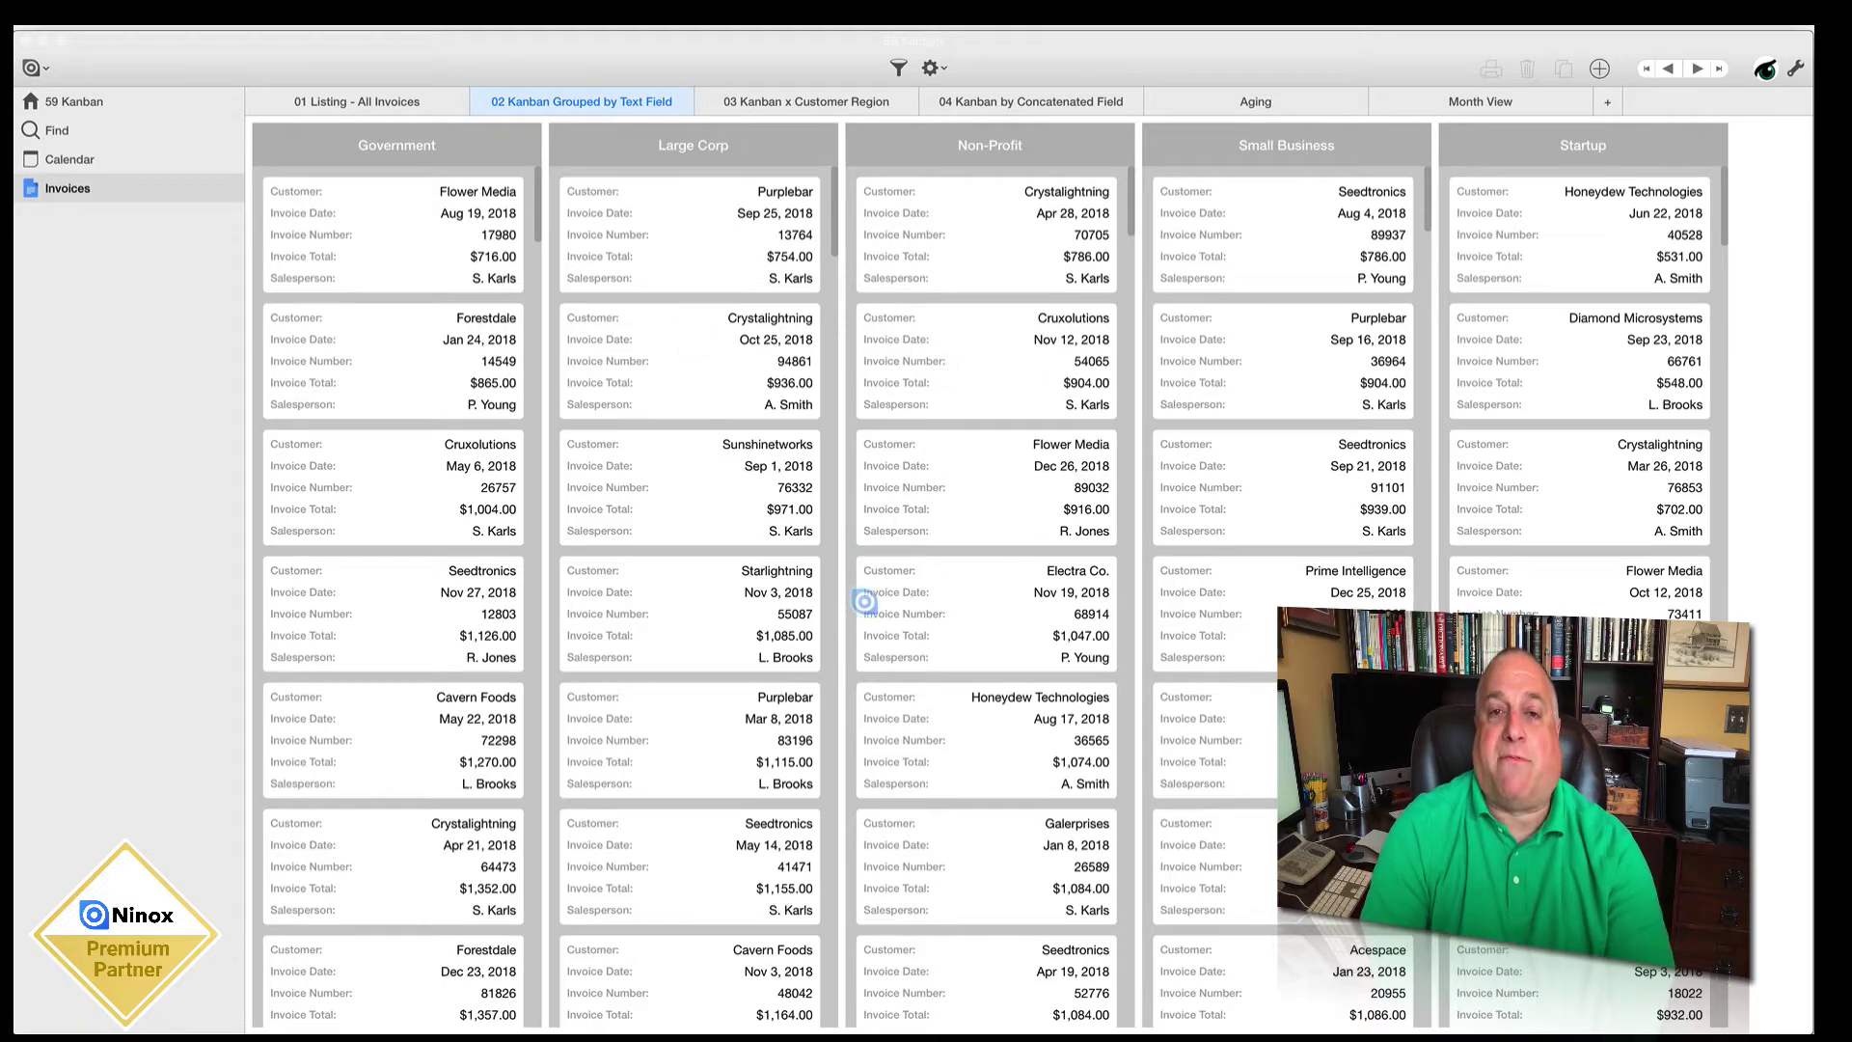
Step: Look at the Kanban views by customer region and by concatenated field, and return to the view grouped by text field
click(836, 96)
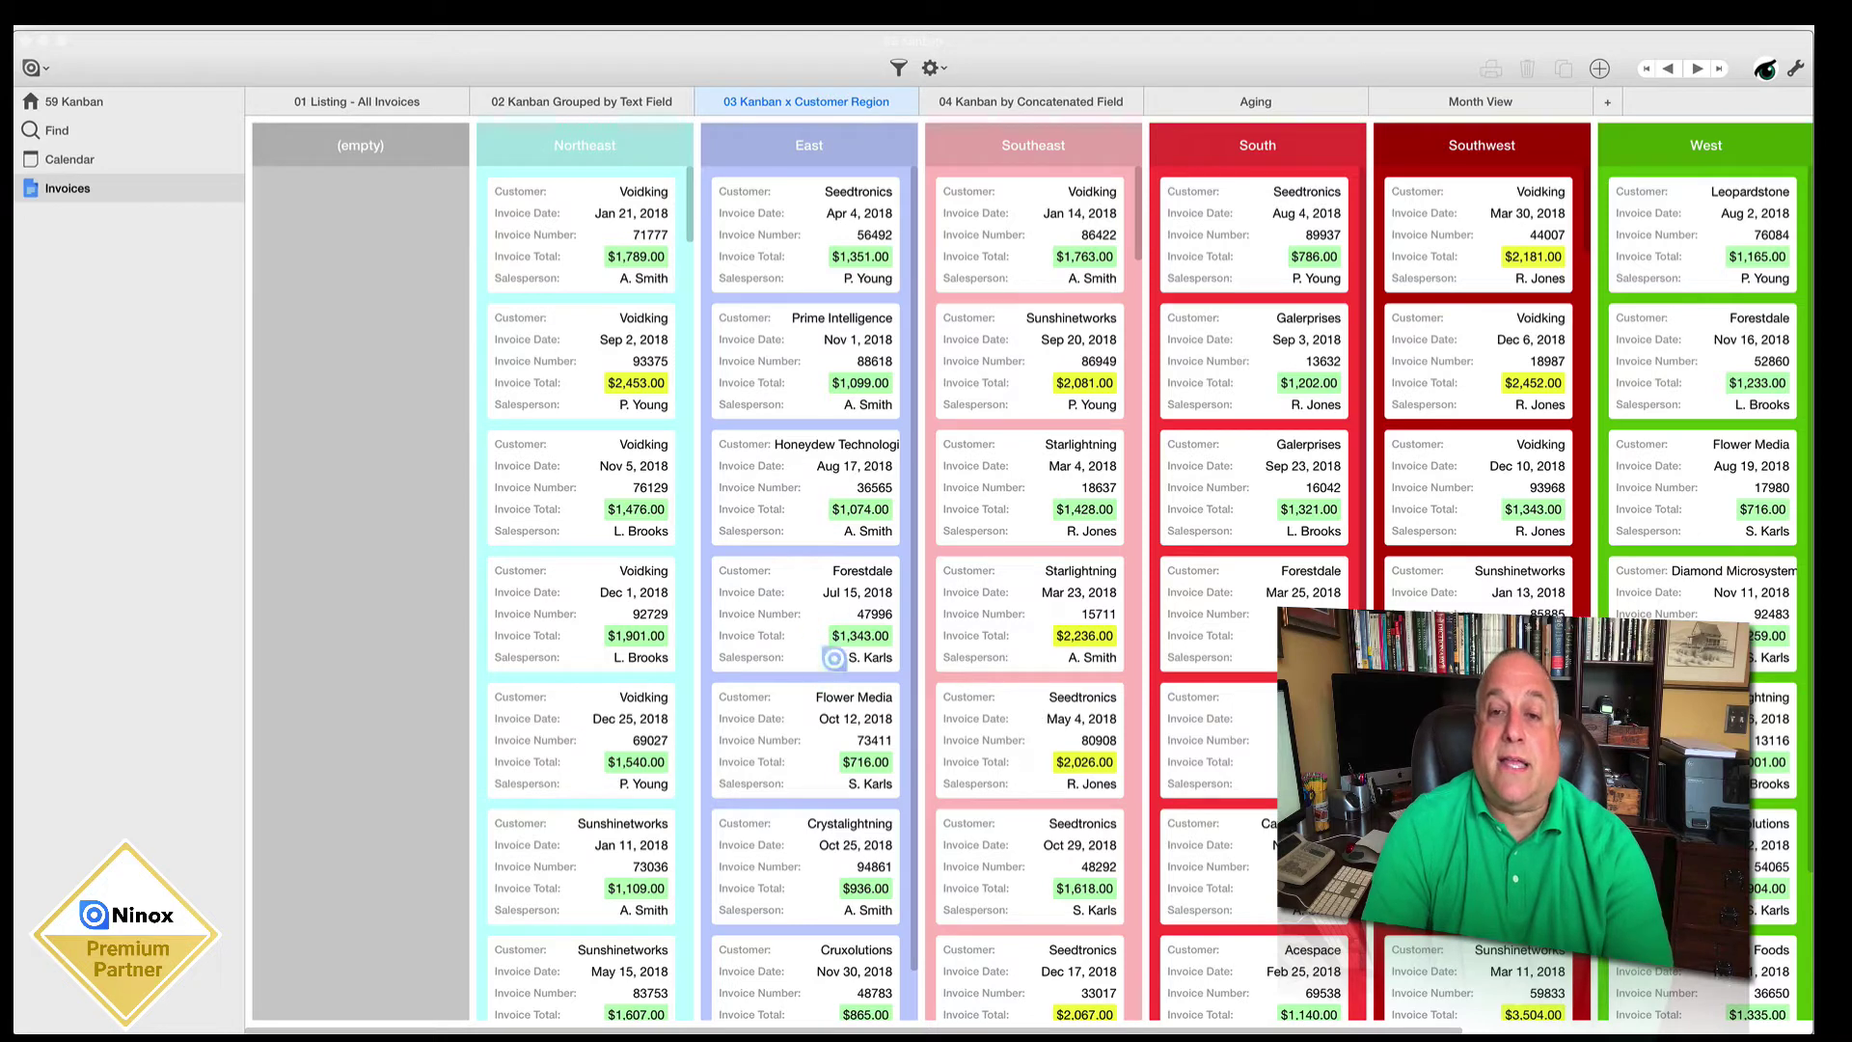
click(1062, 96)
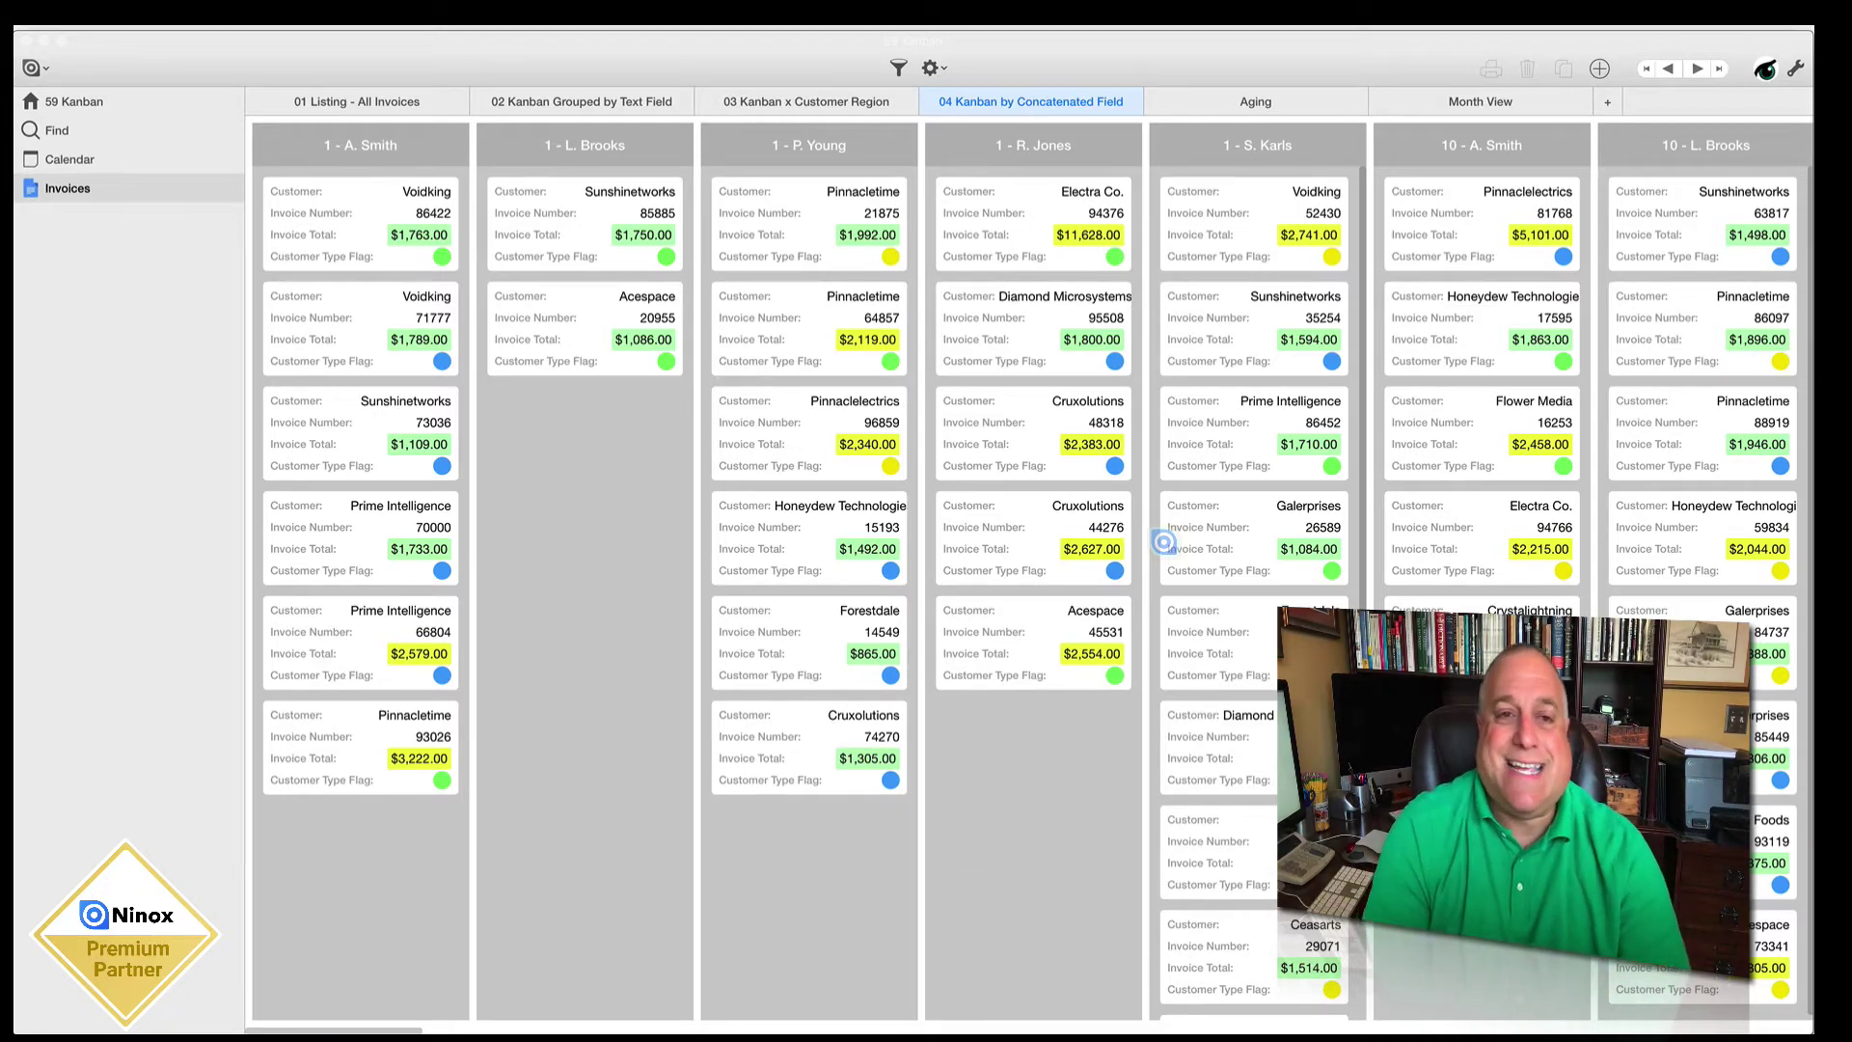
click(559, 102)
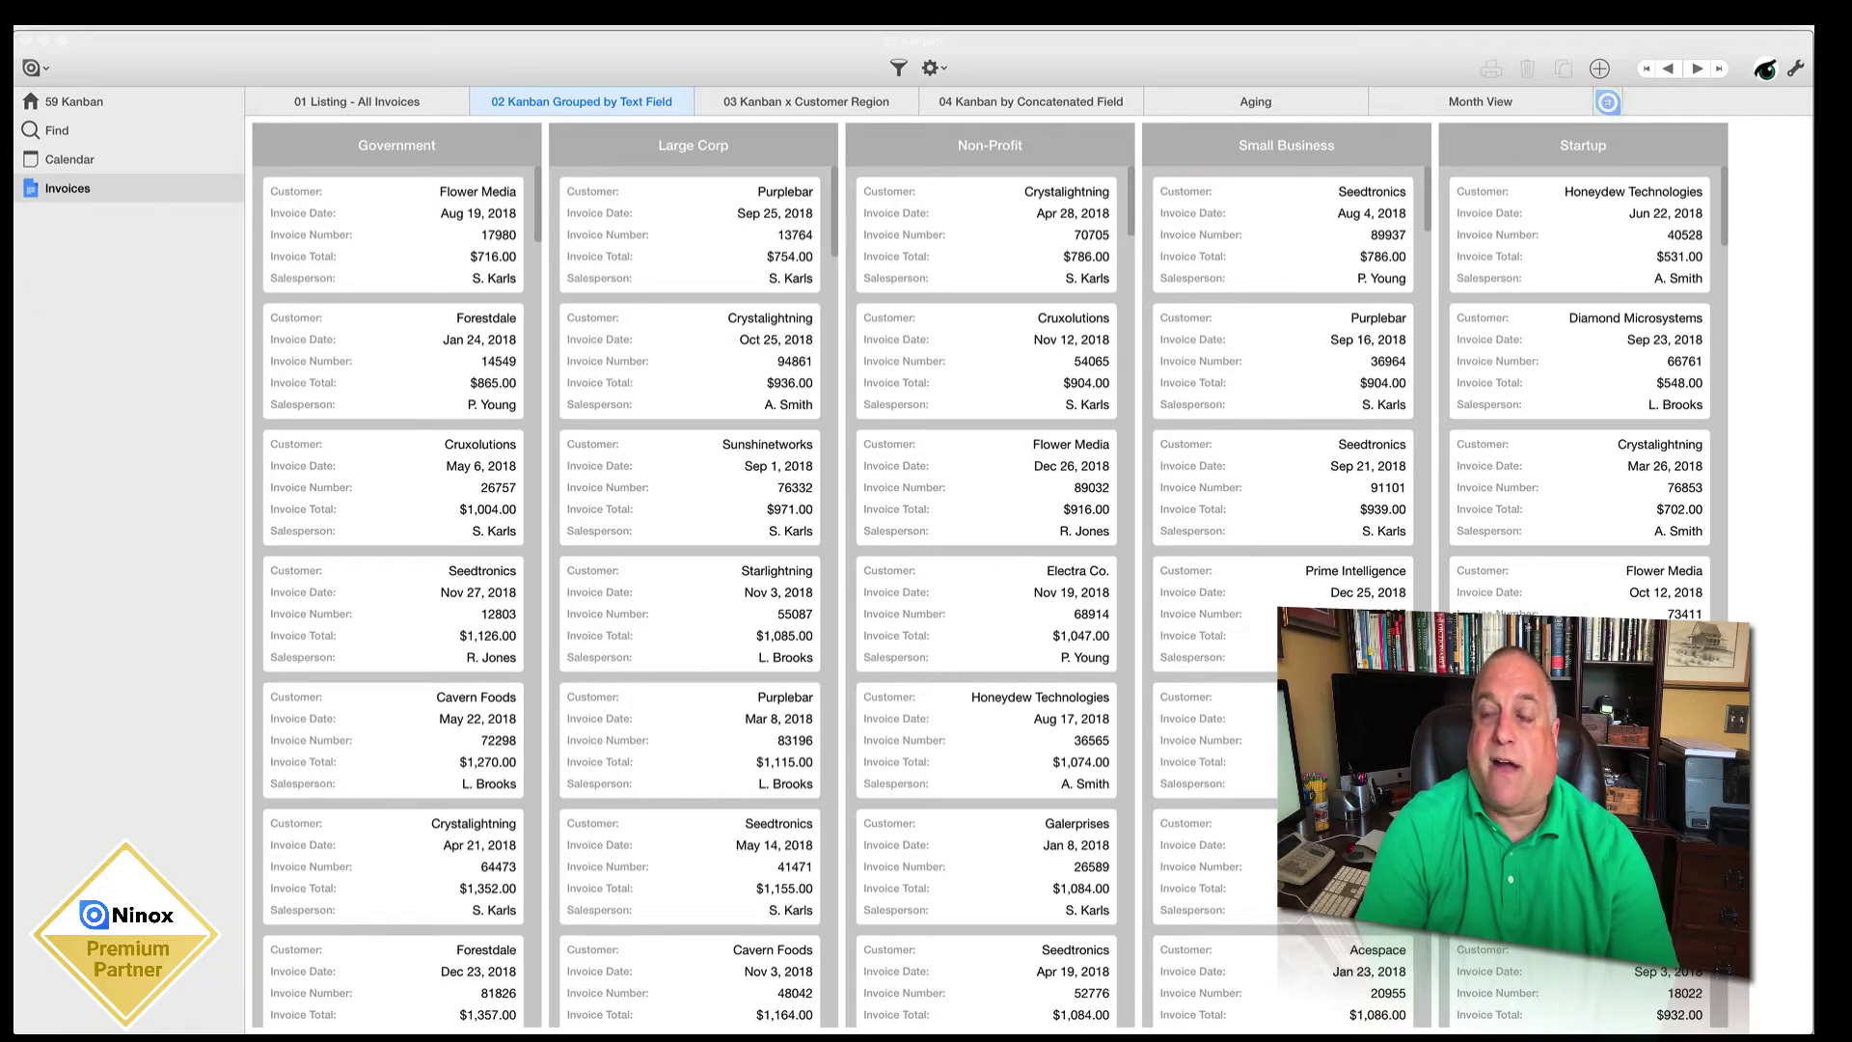
Step: Create a Kanban-type view of the Invoices table named "New Kanban"
click(1607, 102)
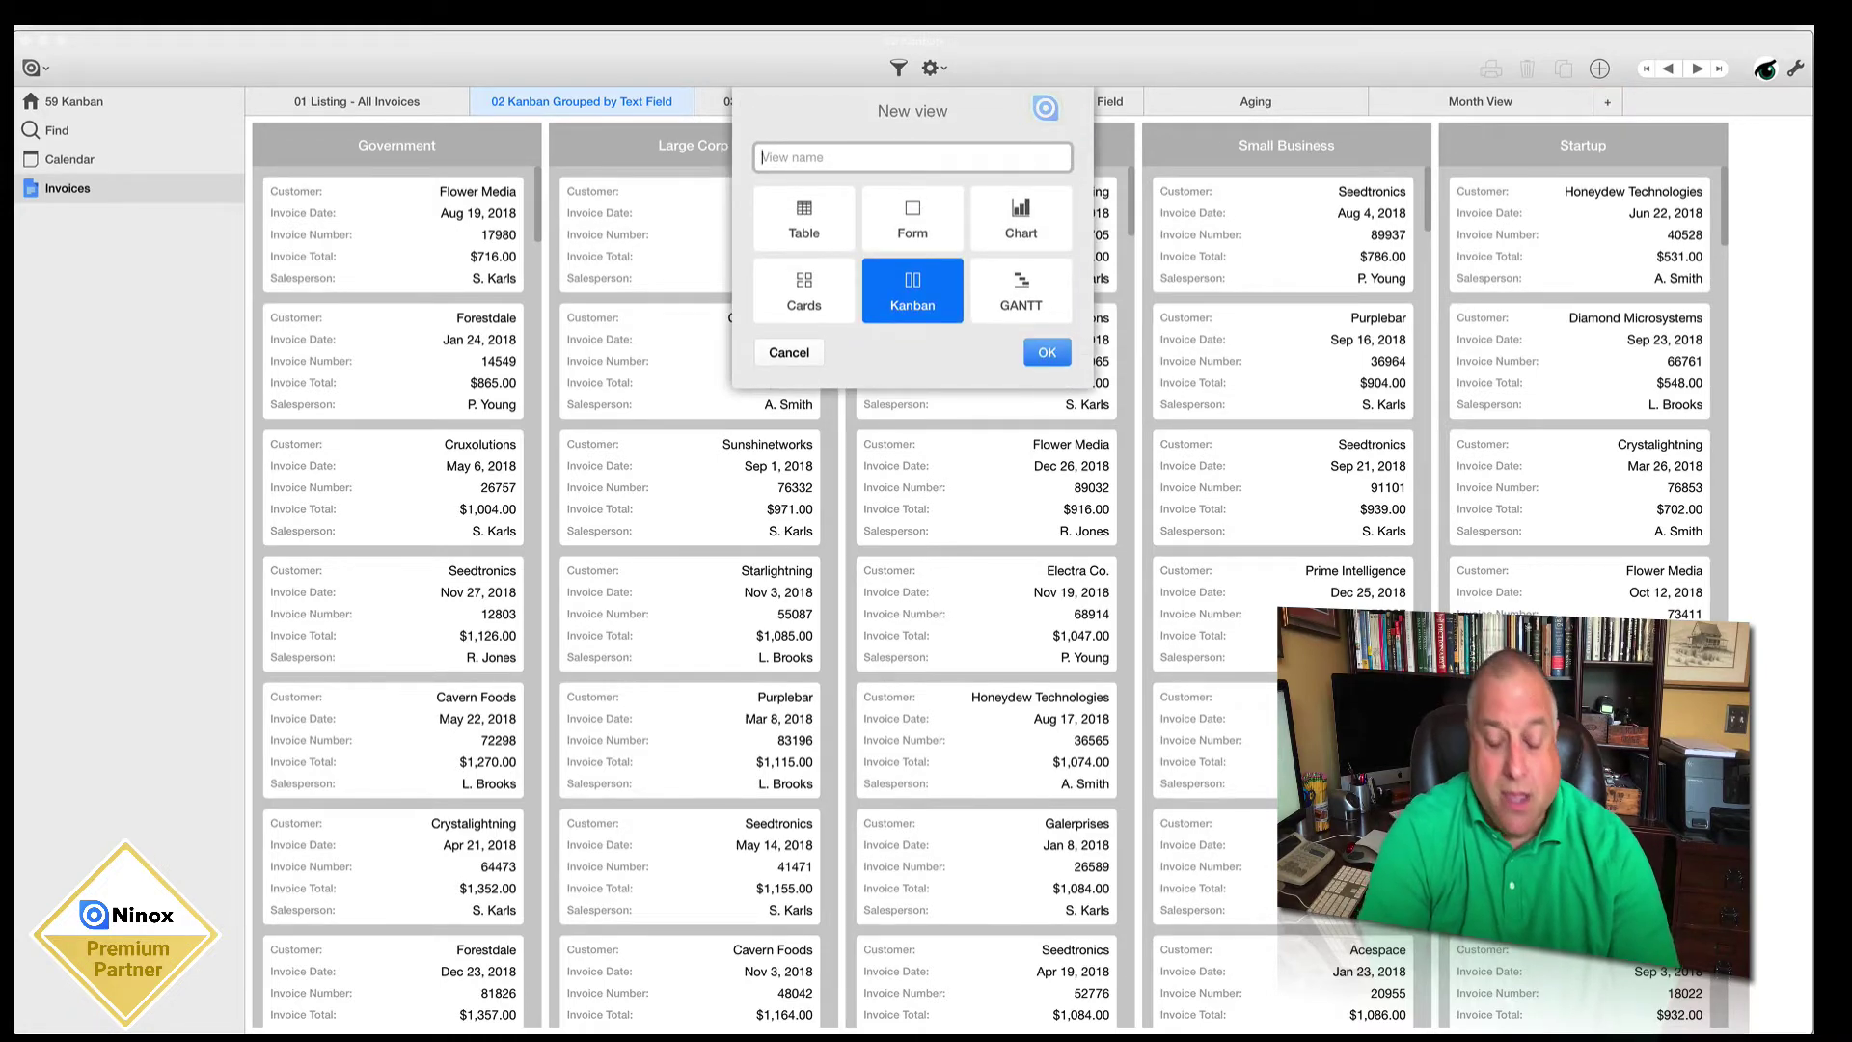
text(New Kanban)
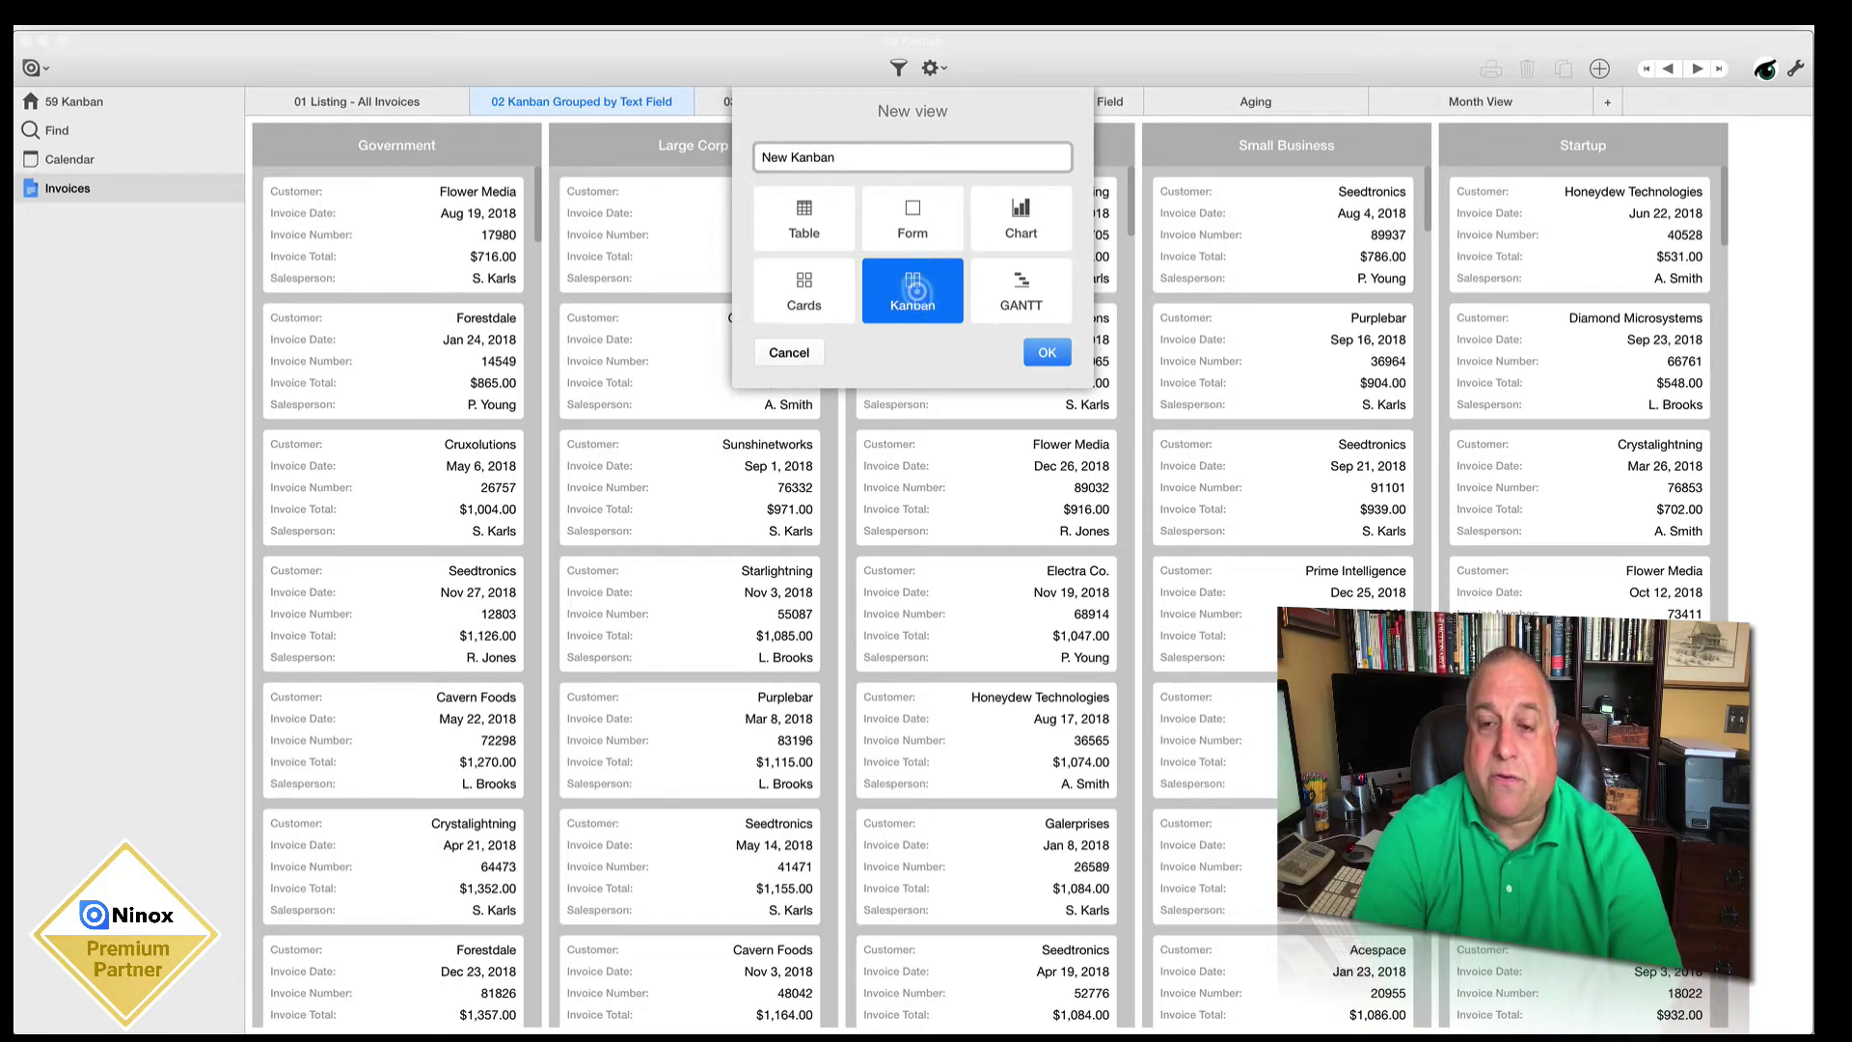
click(1046, 352)
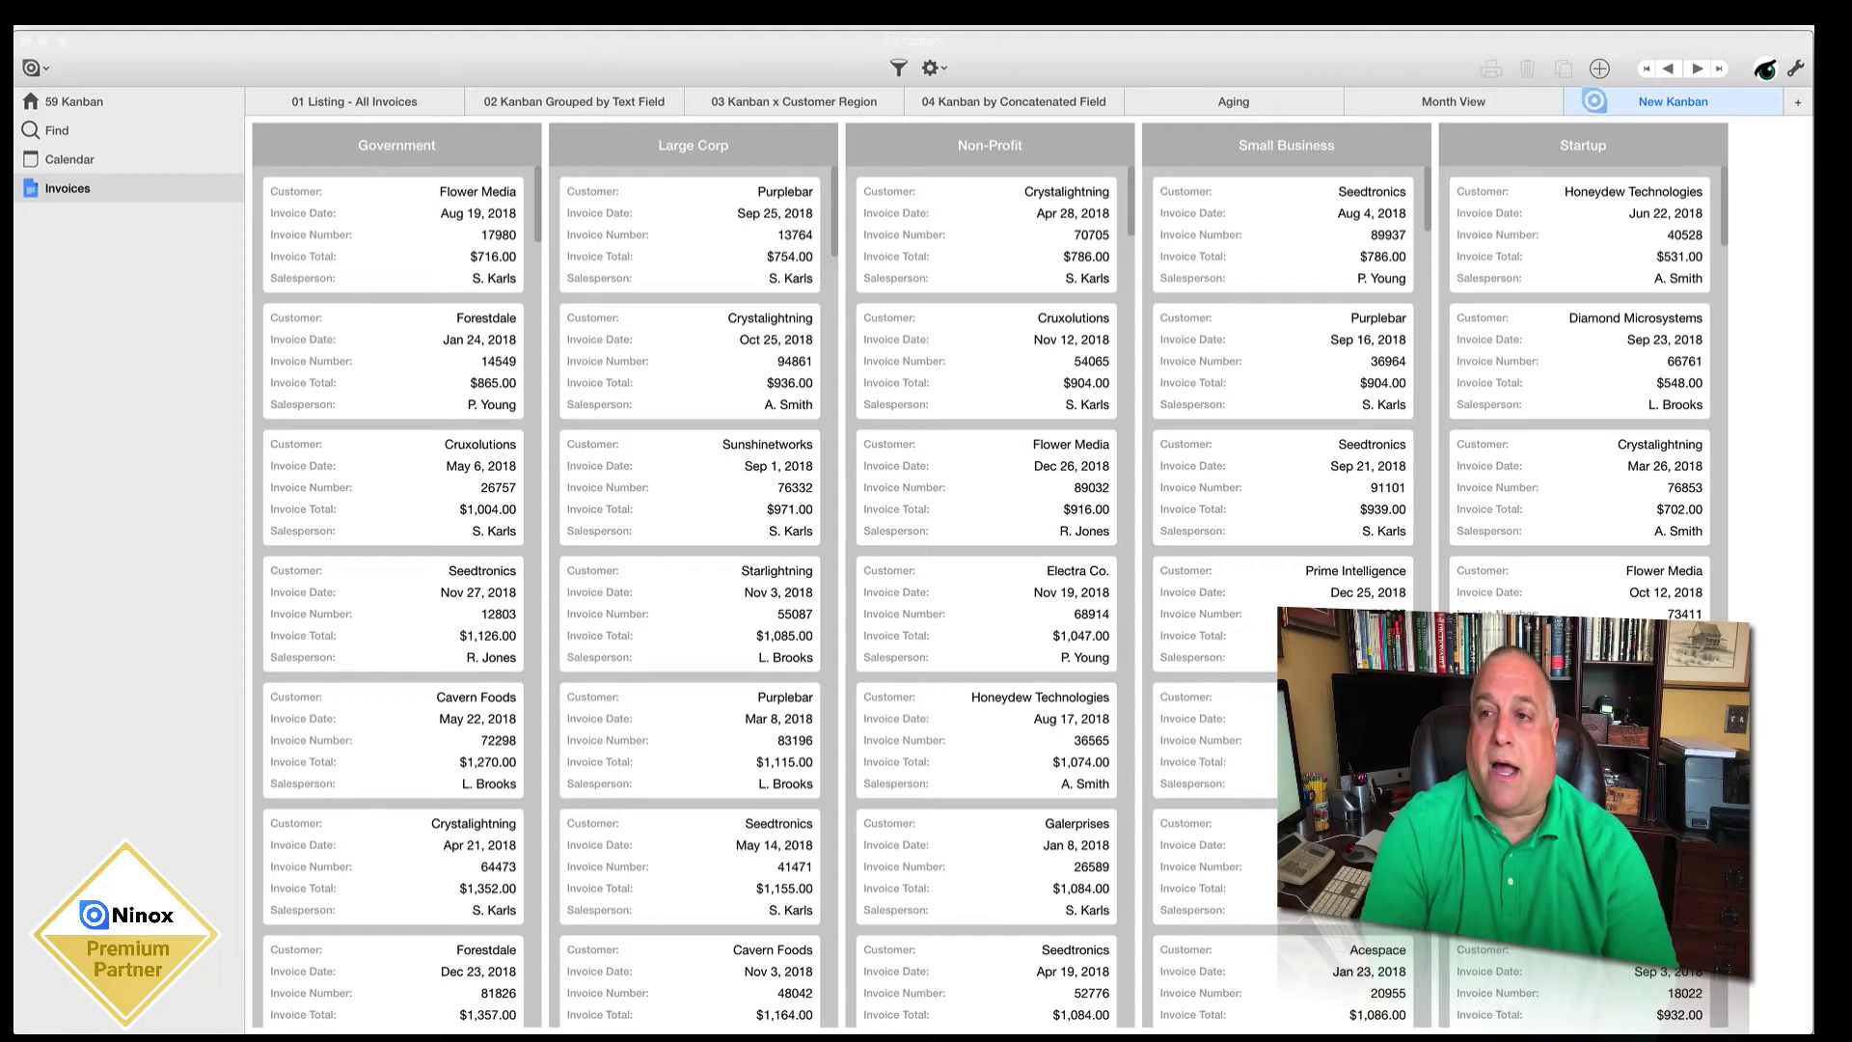
Step: Open the column configuration of the New Kanban view and hide the Customer Type and Salesperson columns
click(1604, 101)
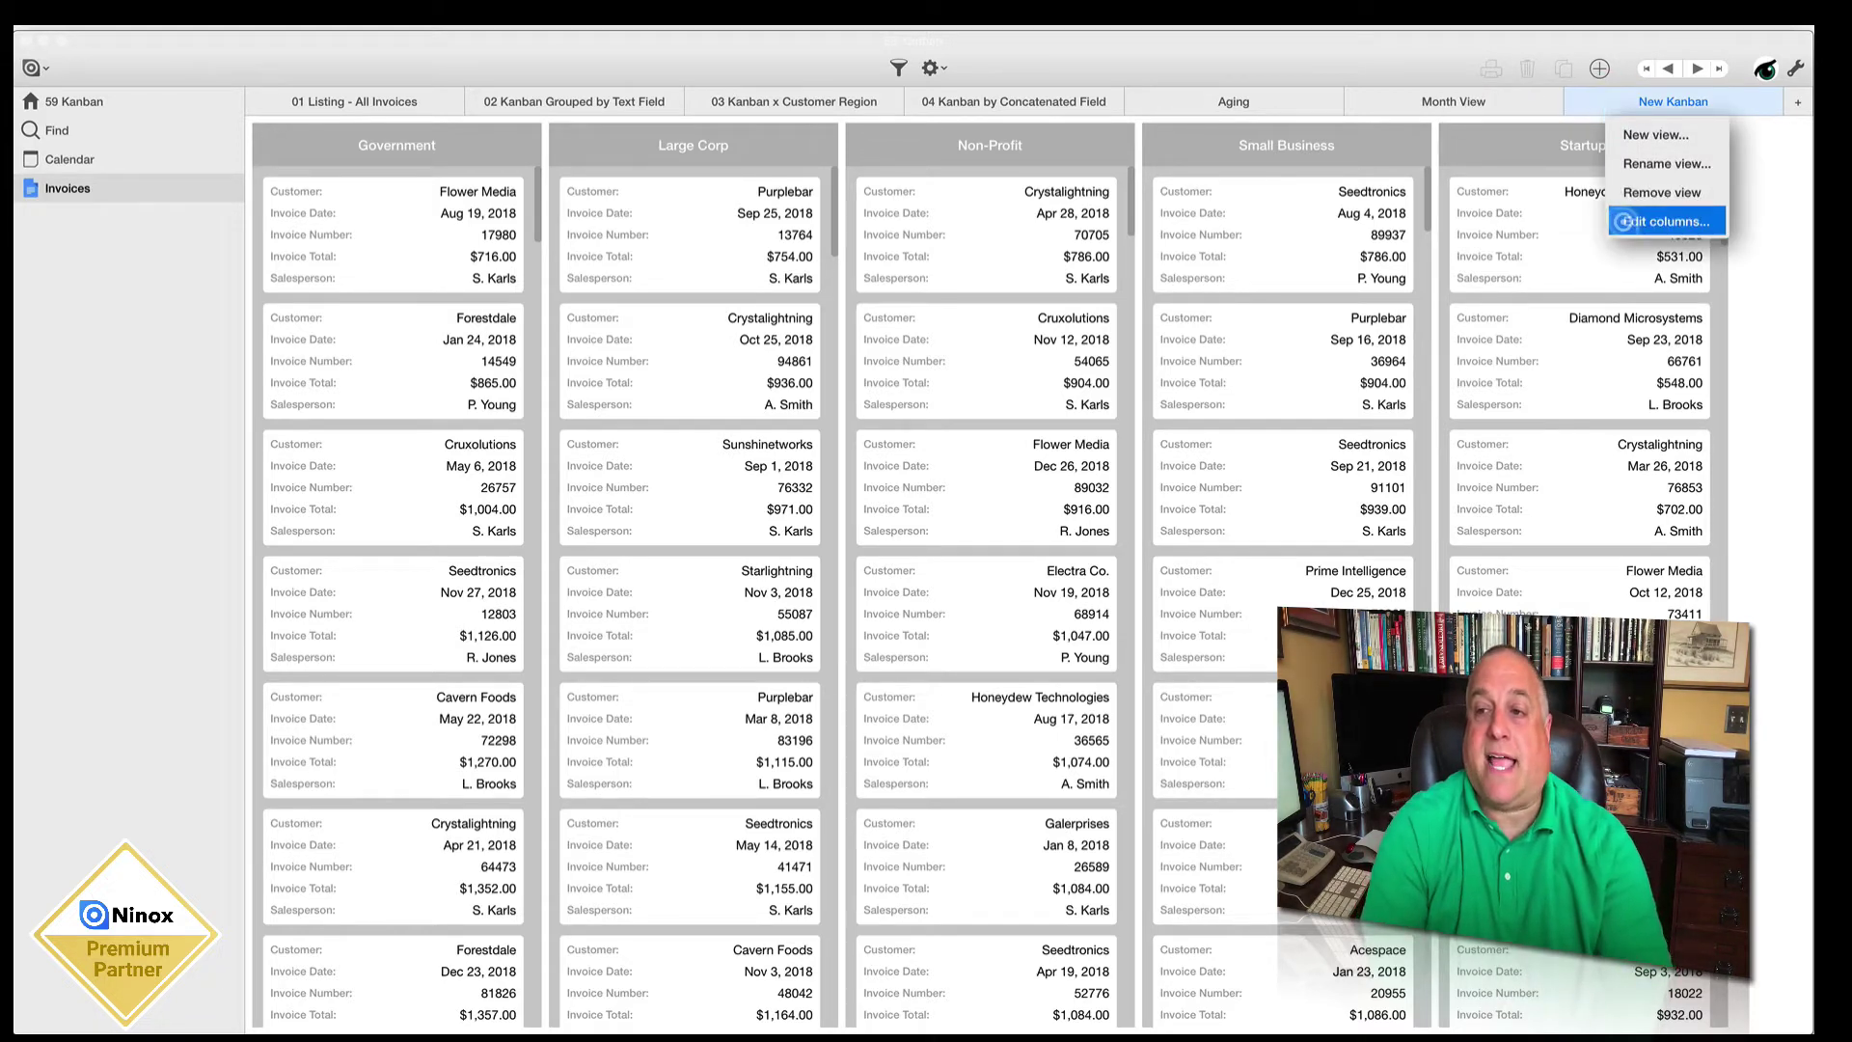
click(1623, 221)
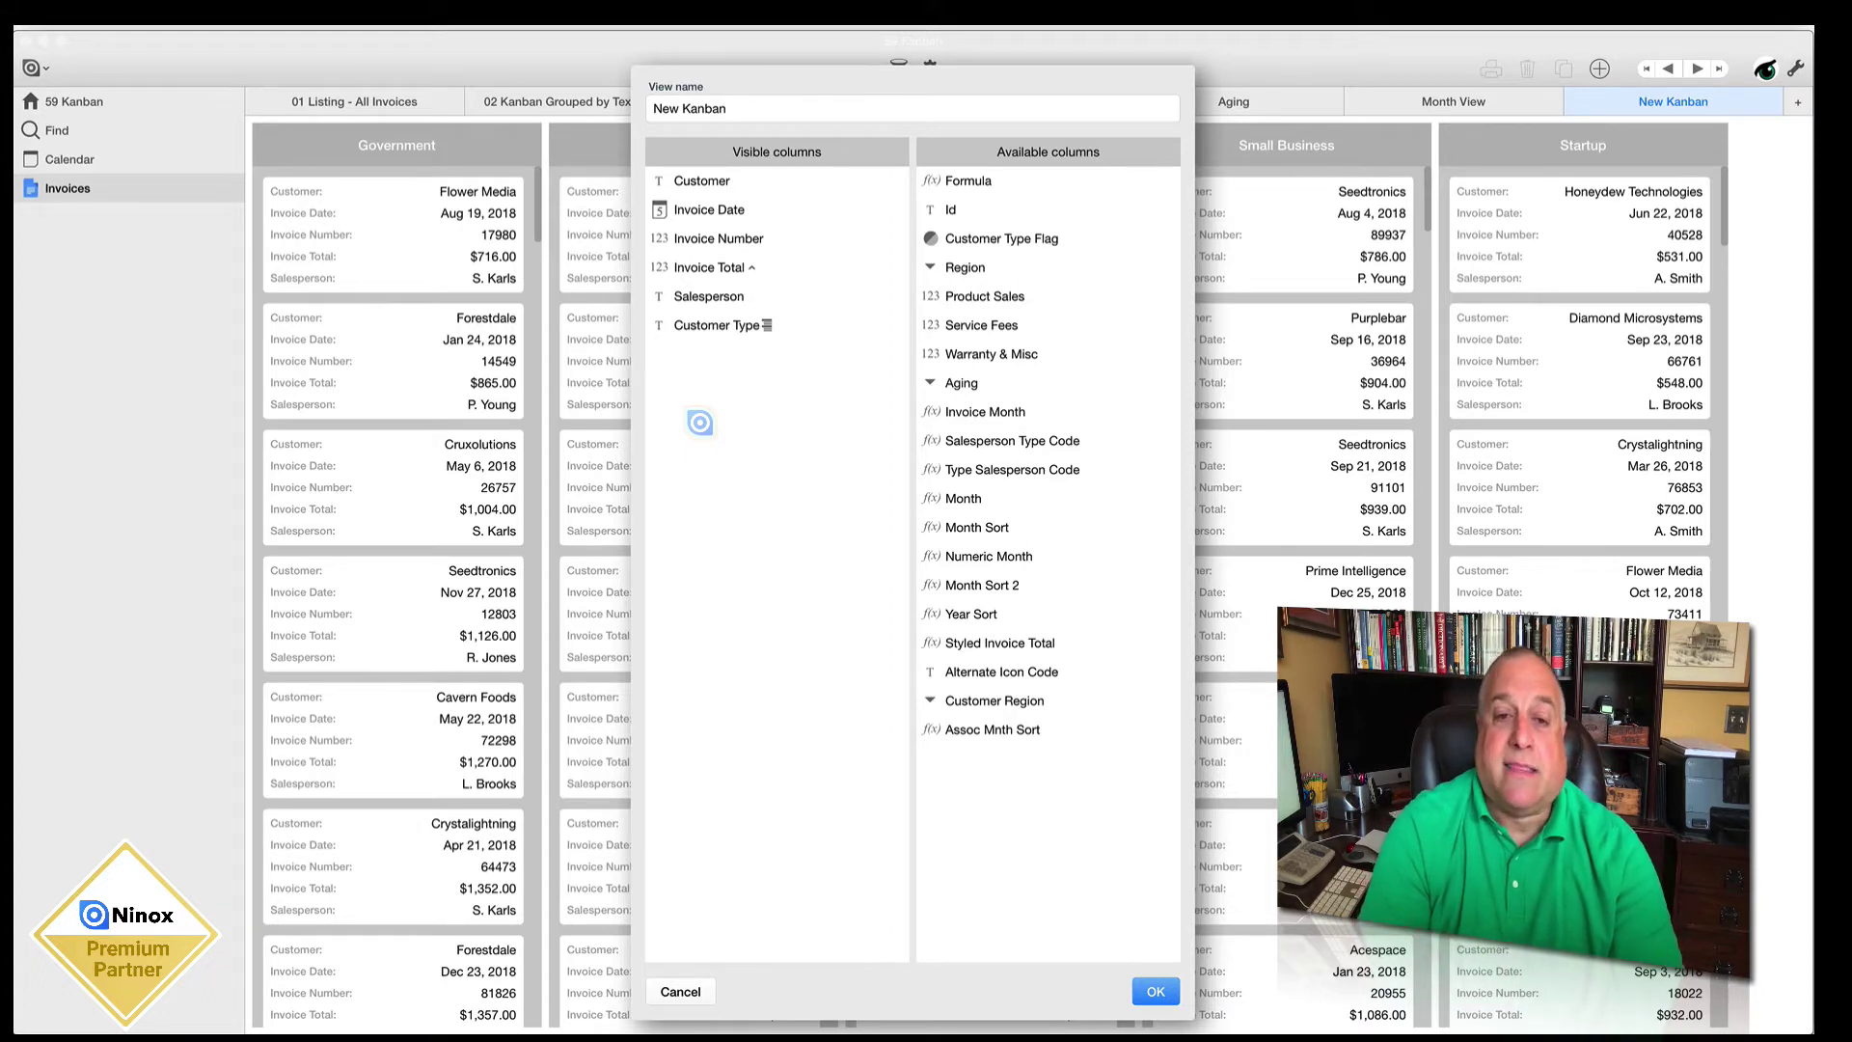
click(682, 326)
click(675, 584)
click(702, 297)
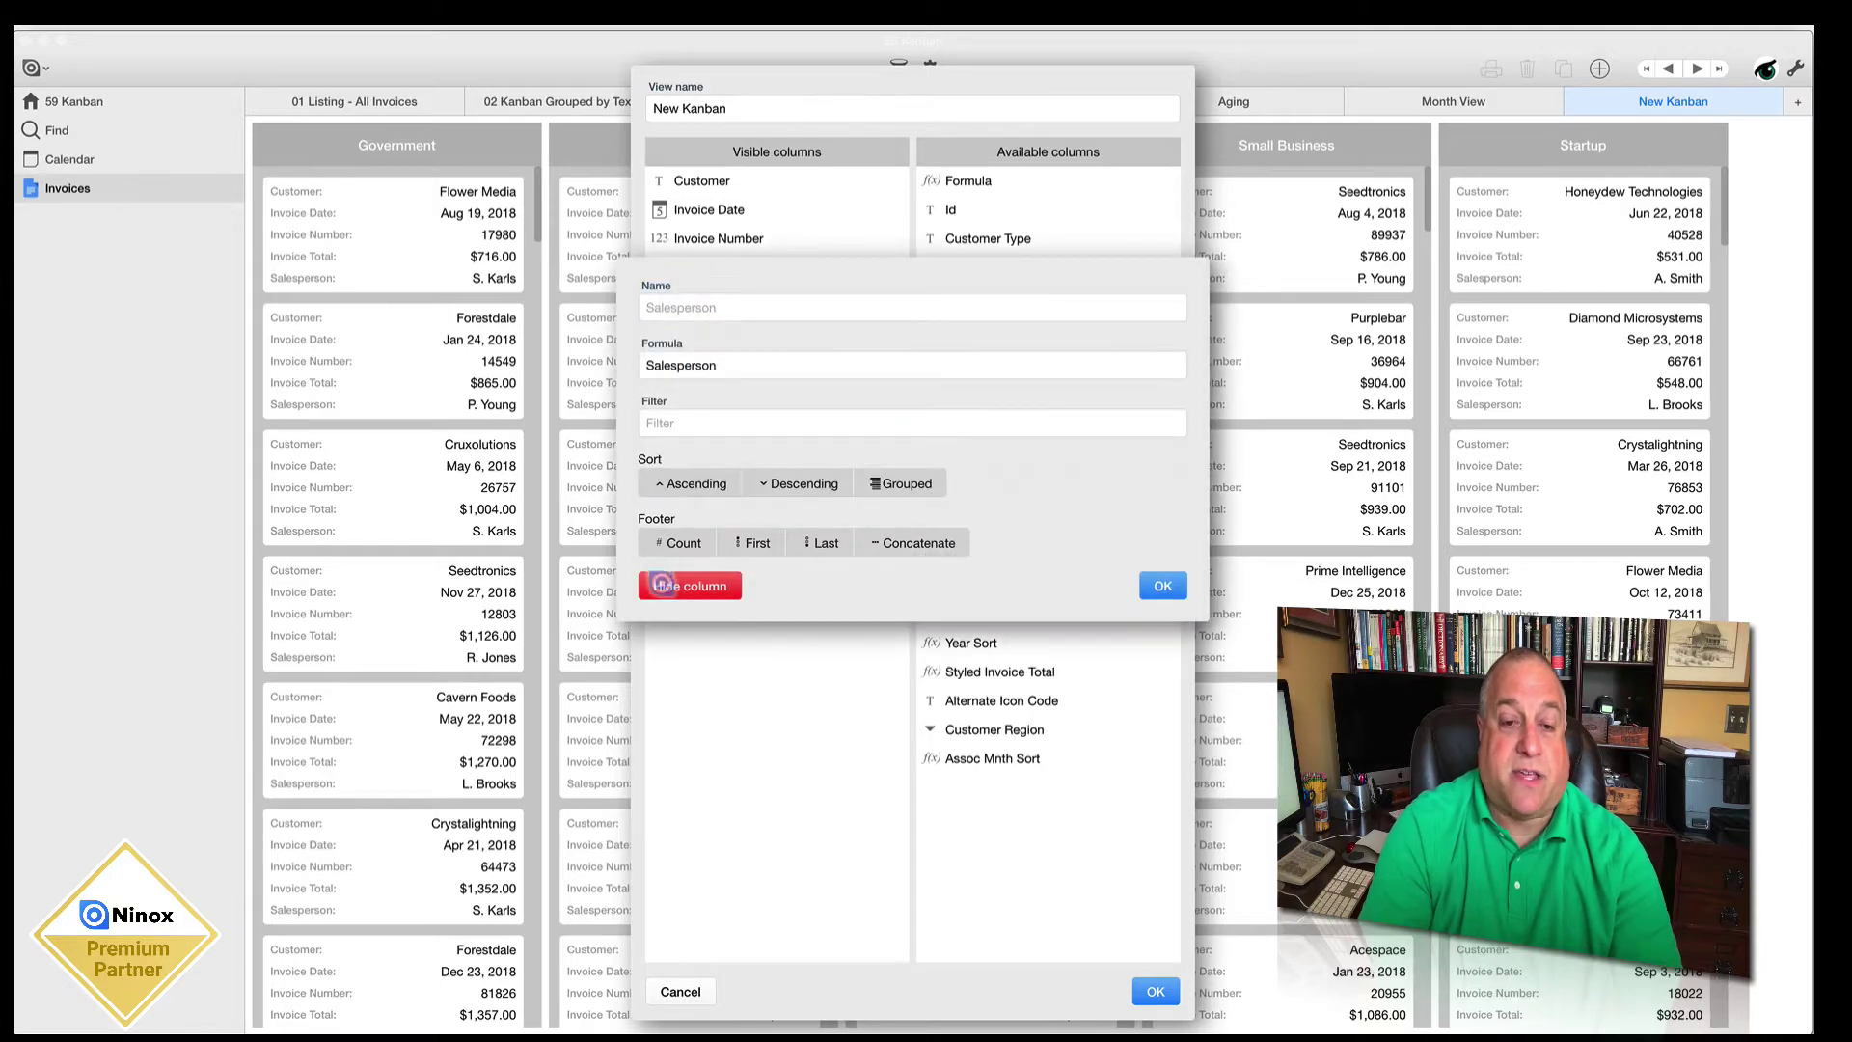
click(676, 584)
Step: Hide the remaining Invoice Total, Invoice Number, Invoice Date and Customer columns to empty the view's visible columns
click(694, 267)
click(695, 267)
click(670, 604)
click(695, 239)
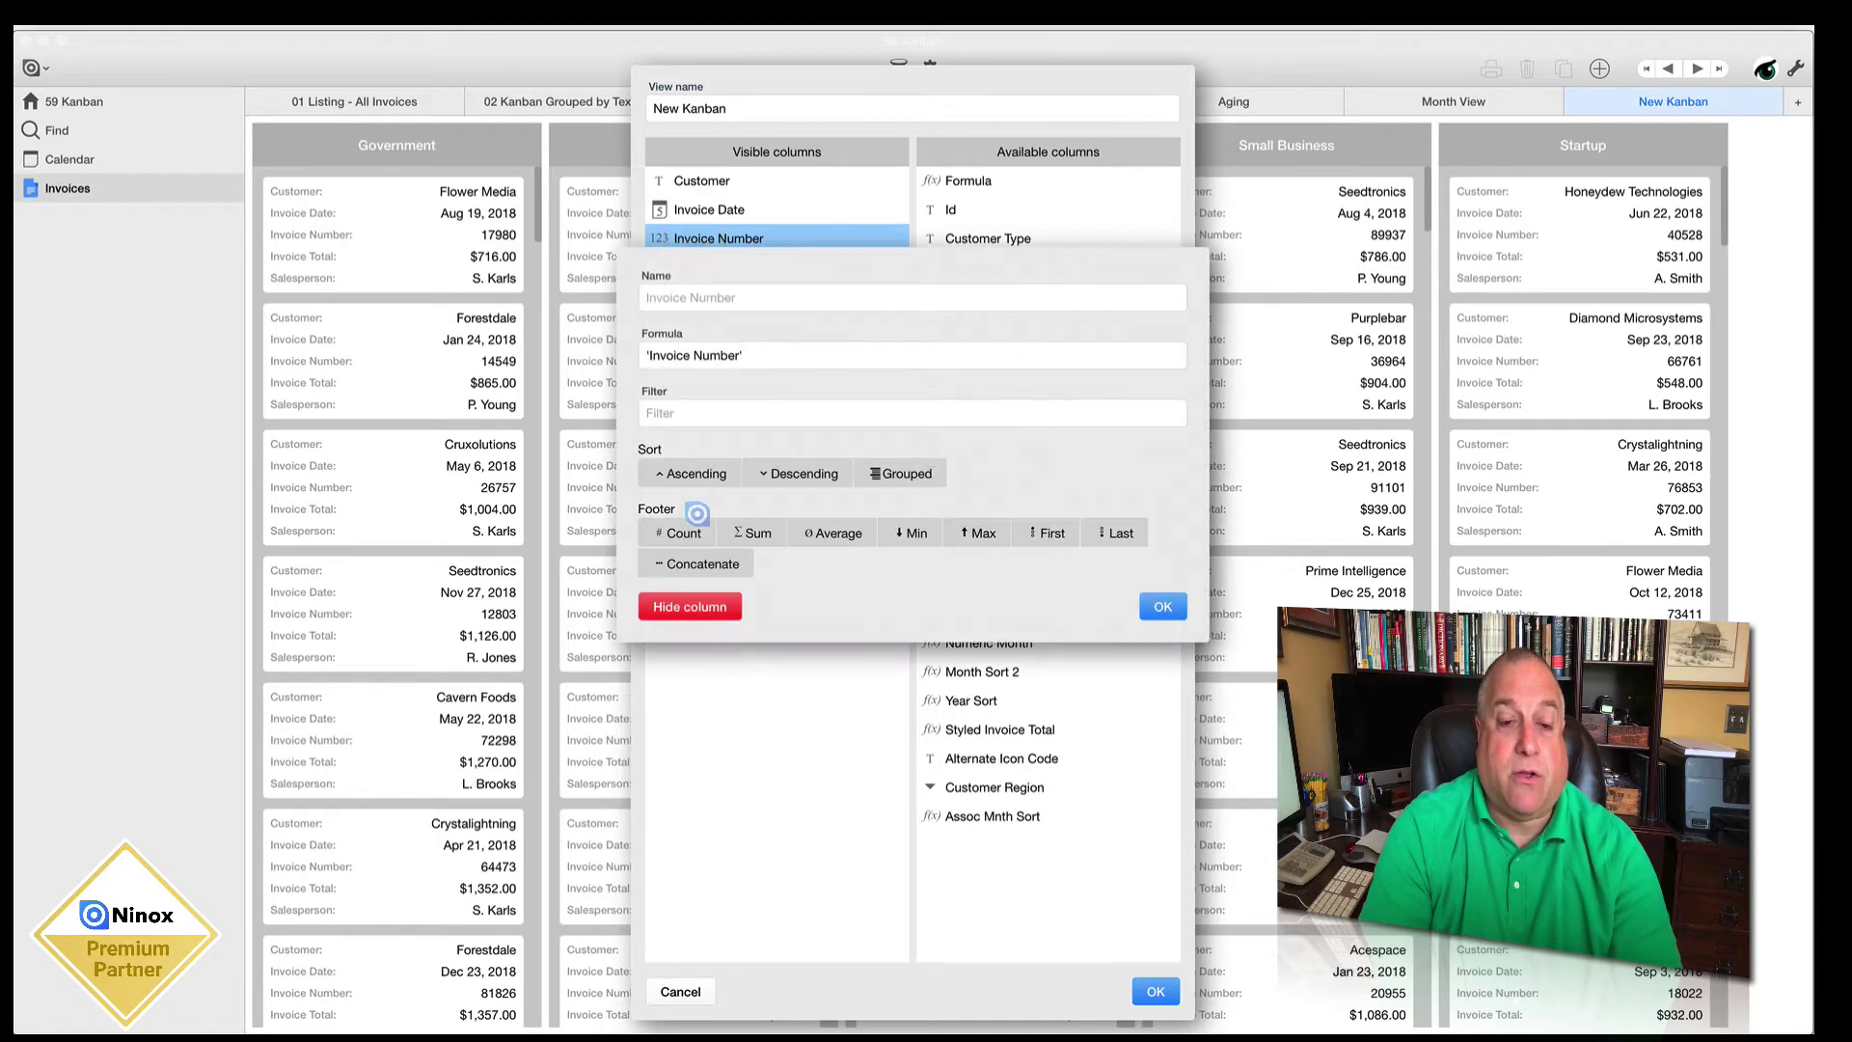
click(686, 607)
click(701, 209)
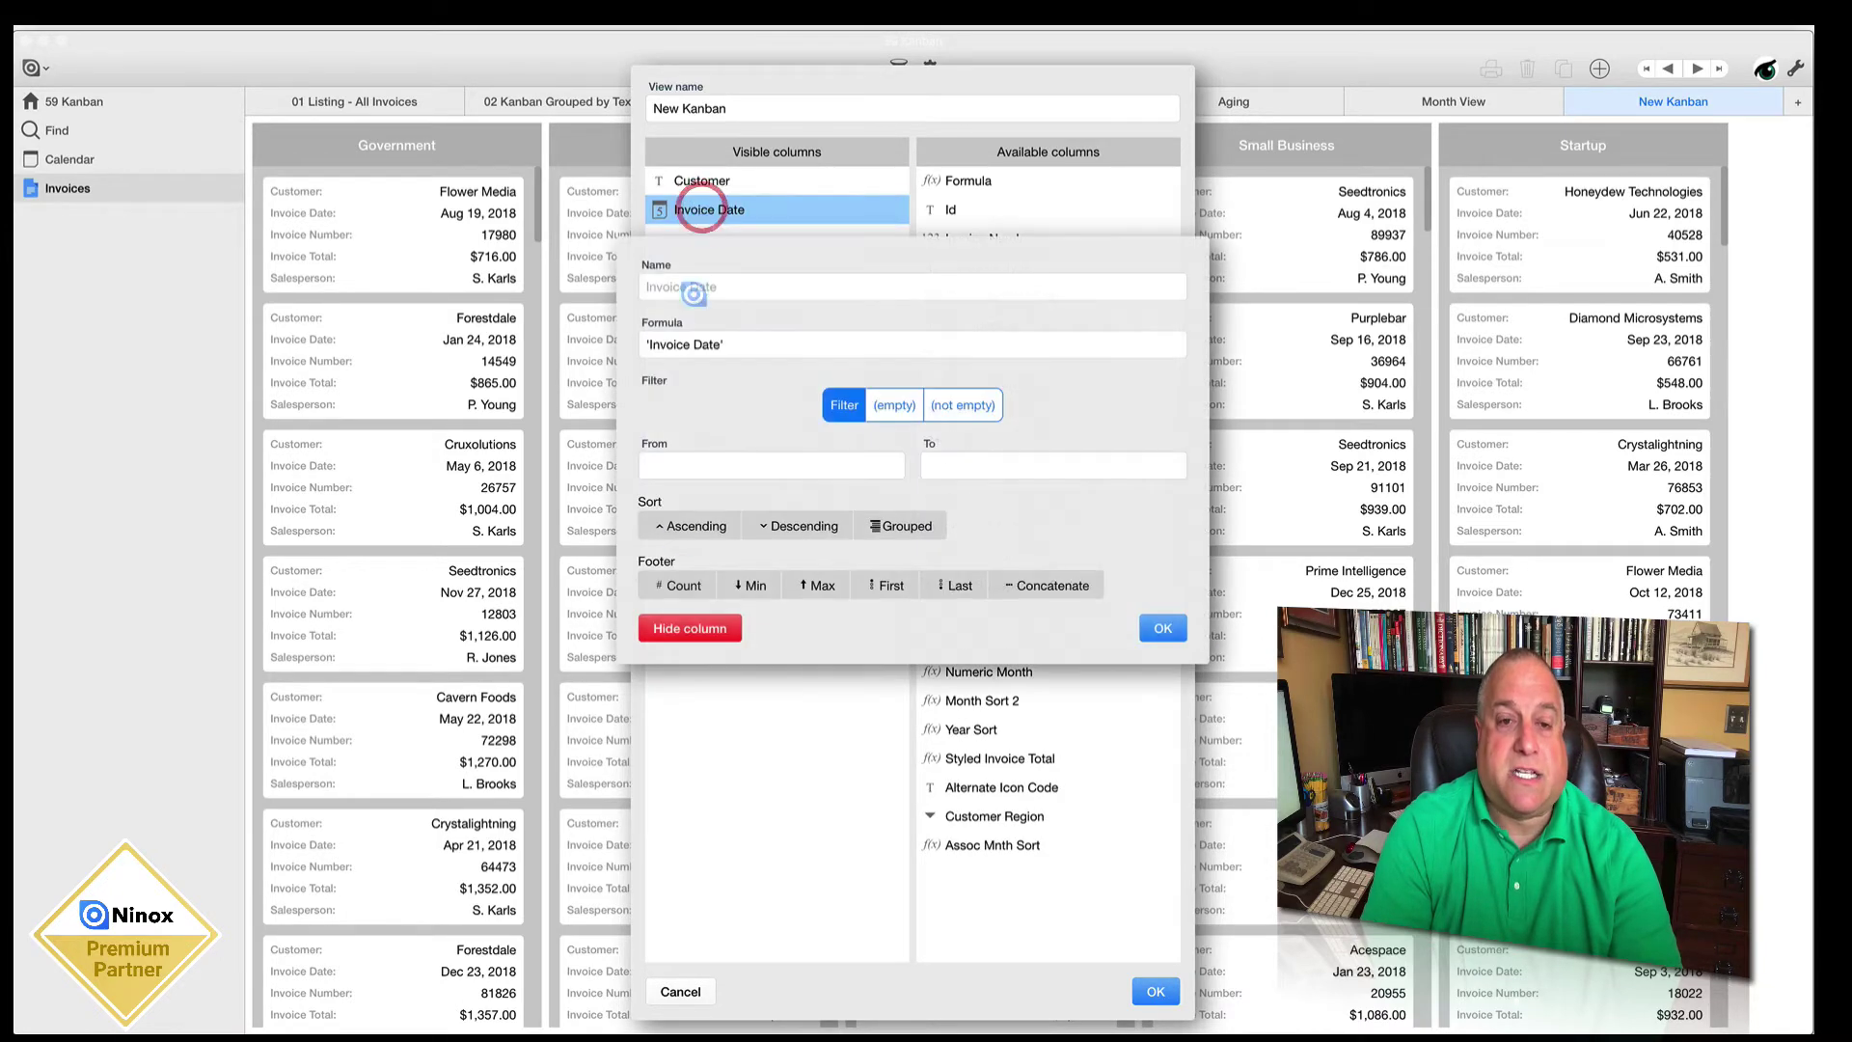
click(675, 632)
click(712, 180)
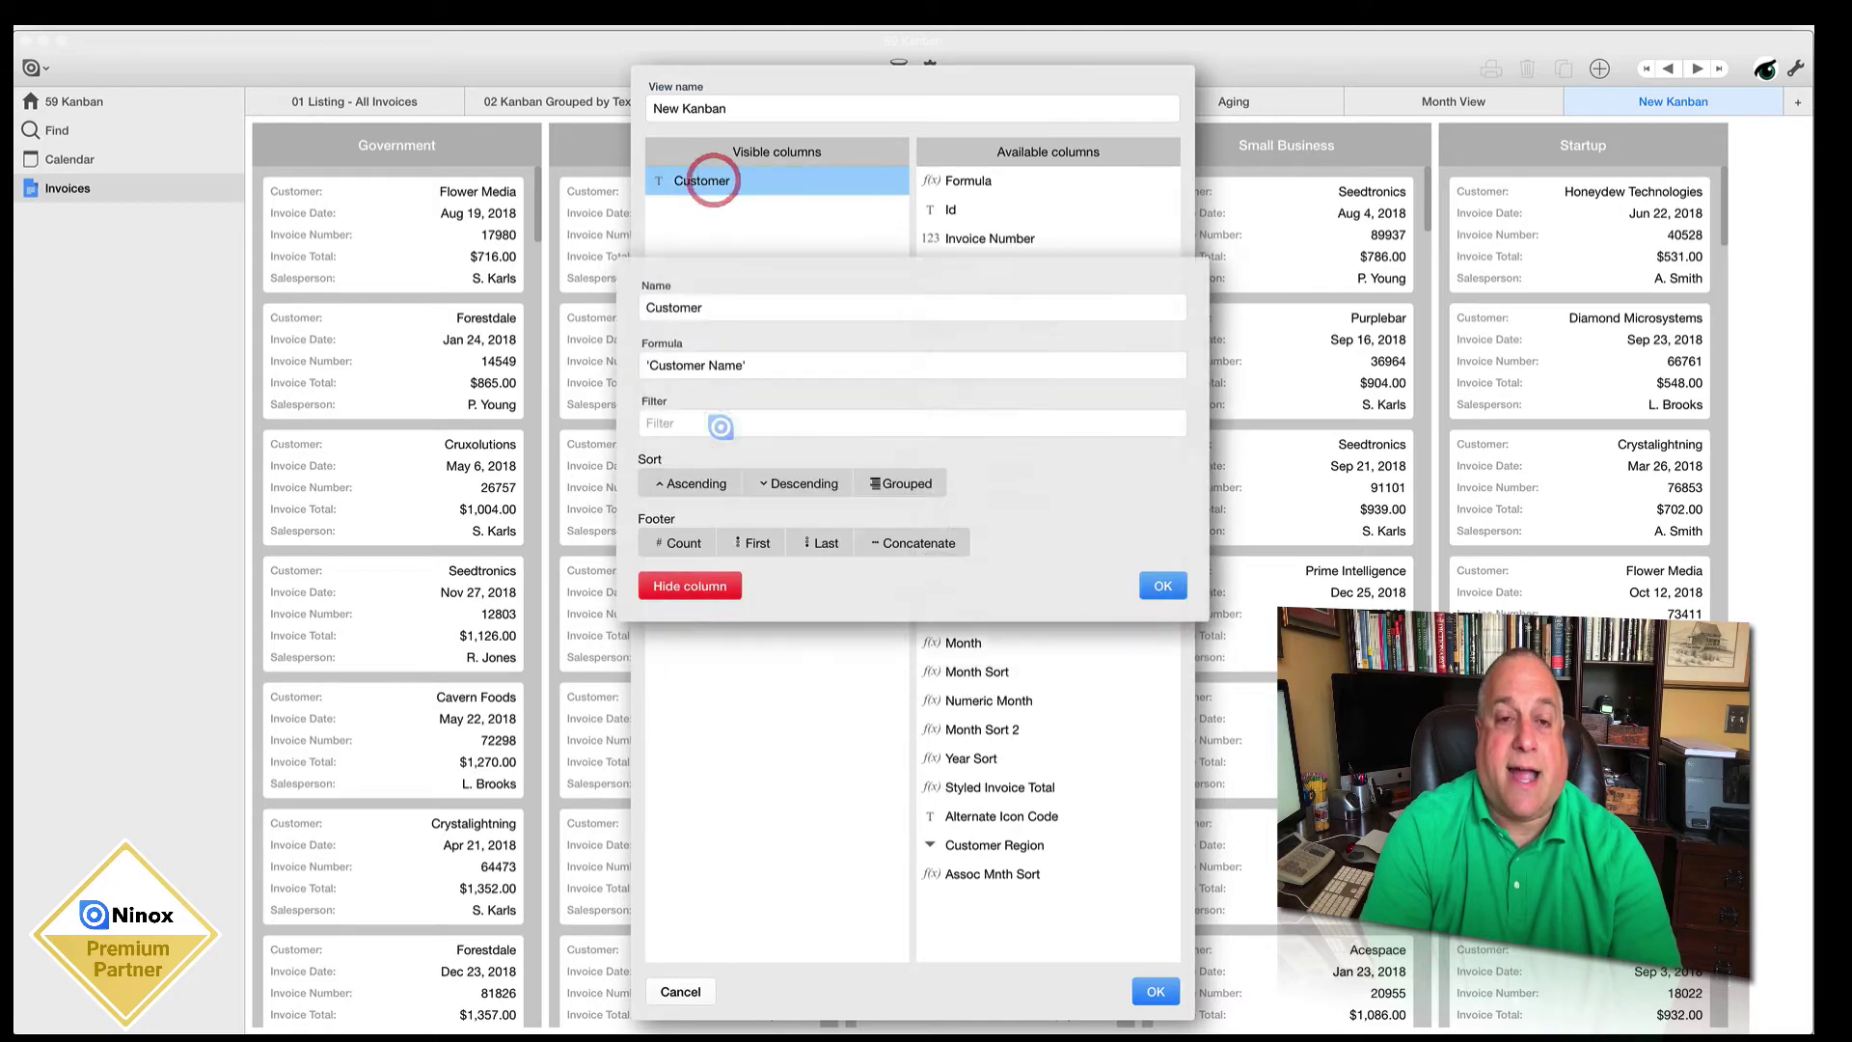
click(687, 582)
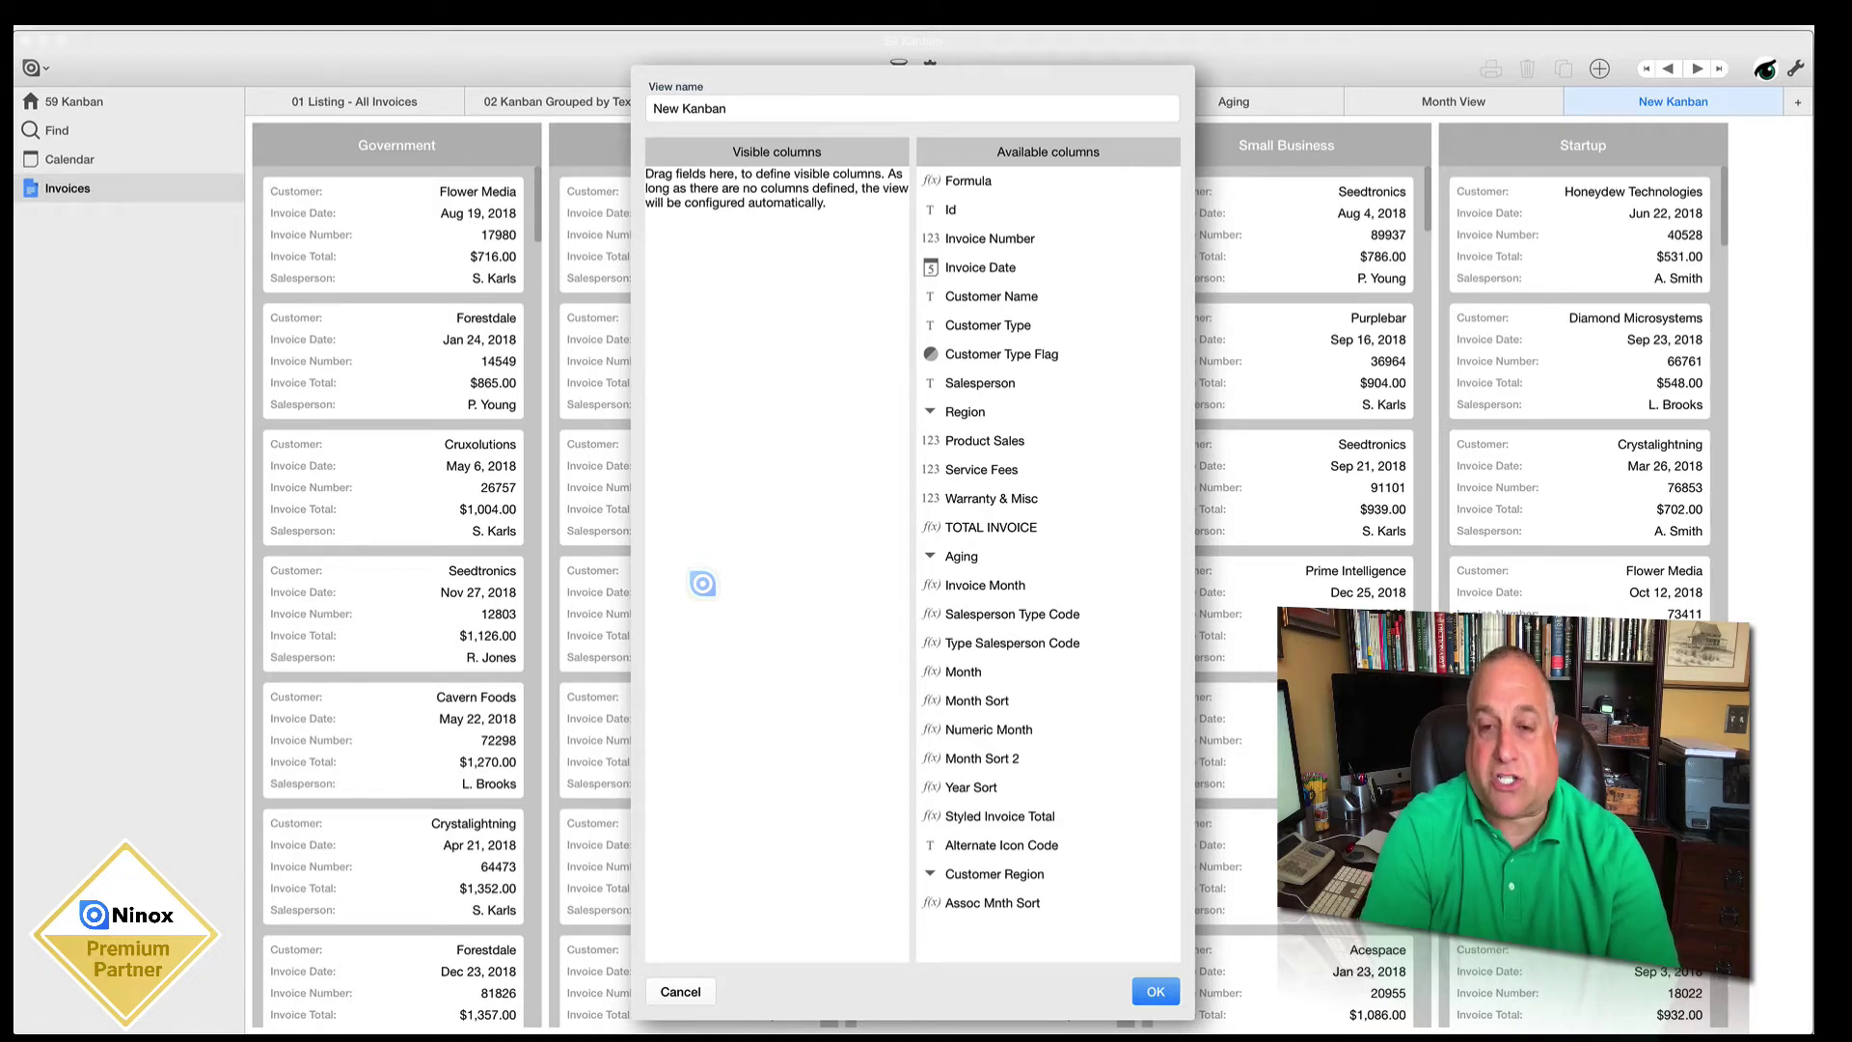
Step: Add Customer Type Flag, Customer Name, Customer Type, TOTAL INVOICE and Month, in that order, to the visible columns
drag(931, 354, 761, 305)
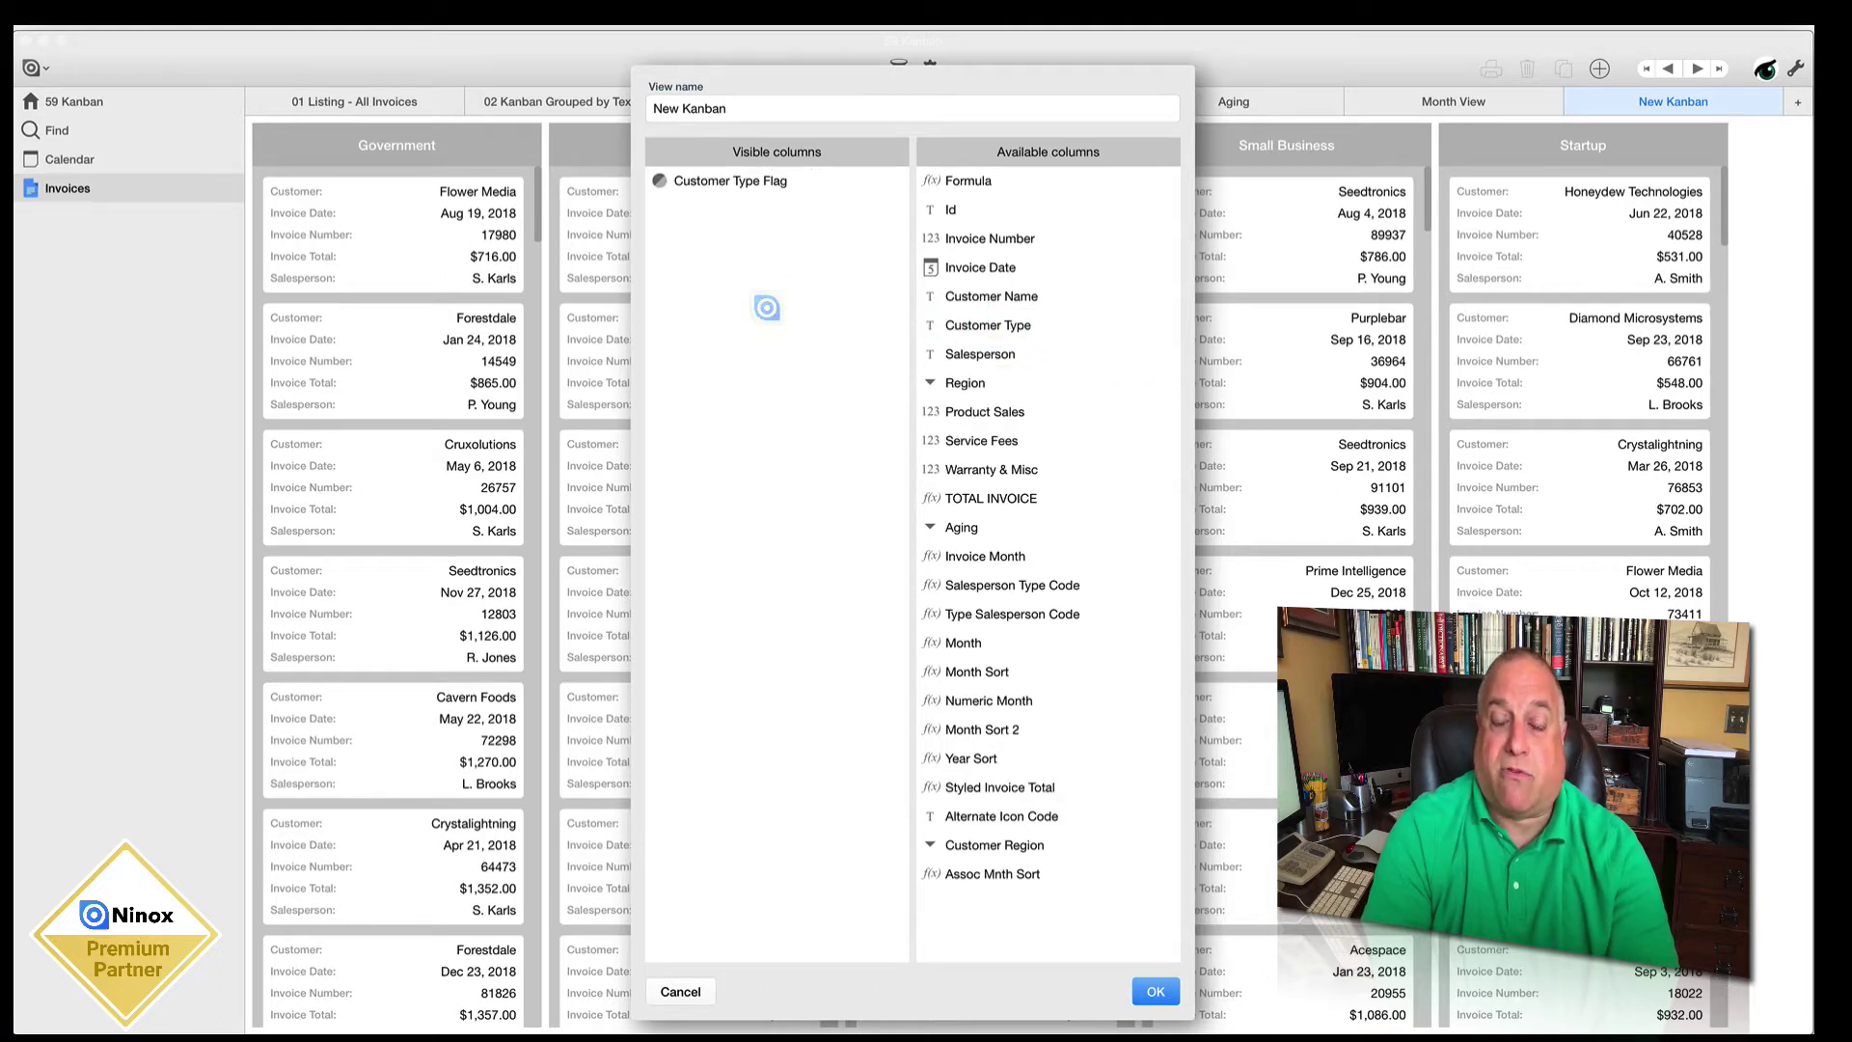
drag(946, 294, 797, 310)
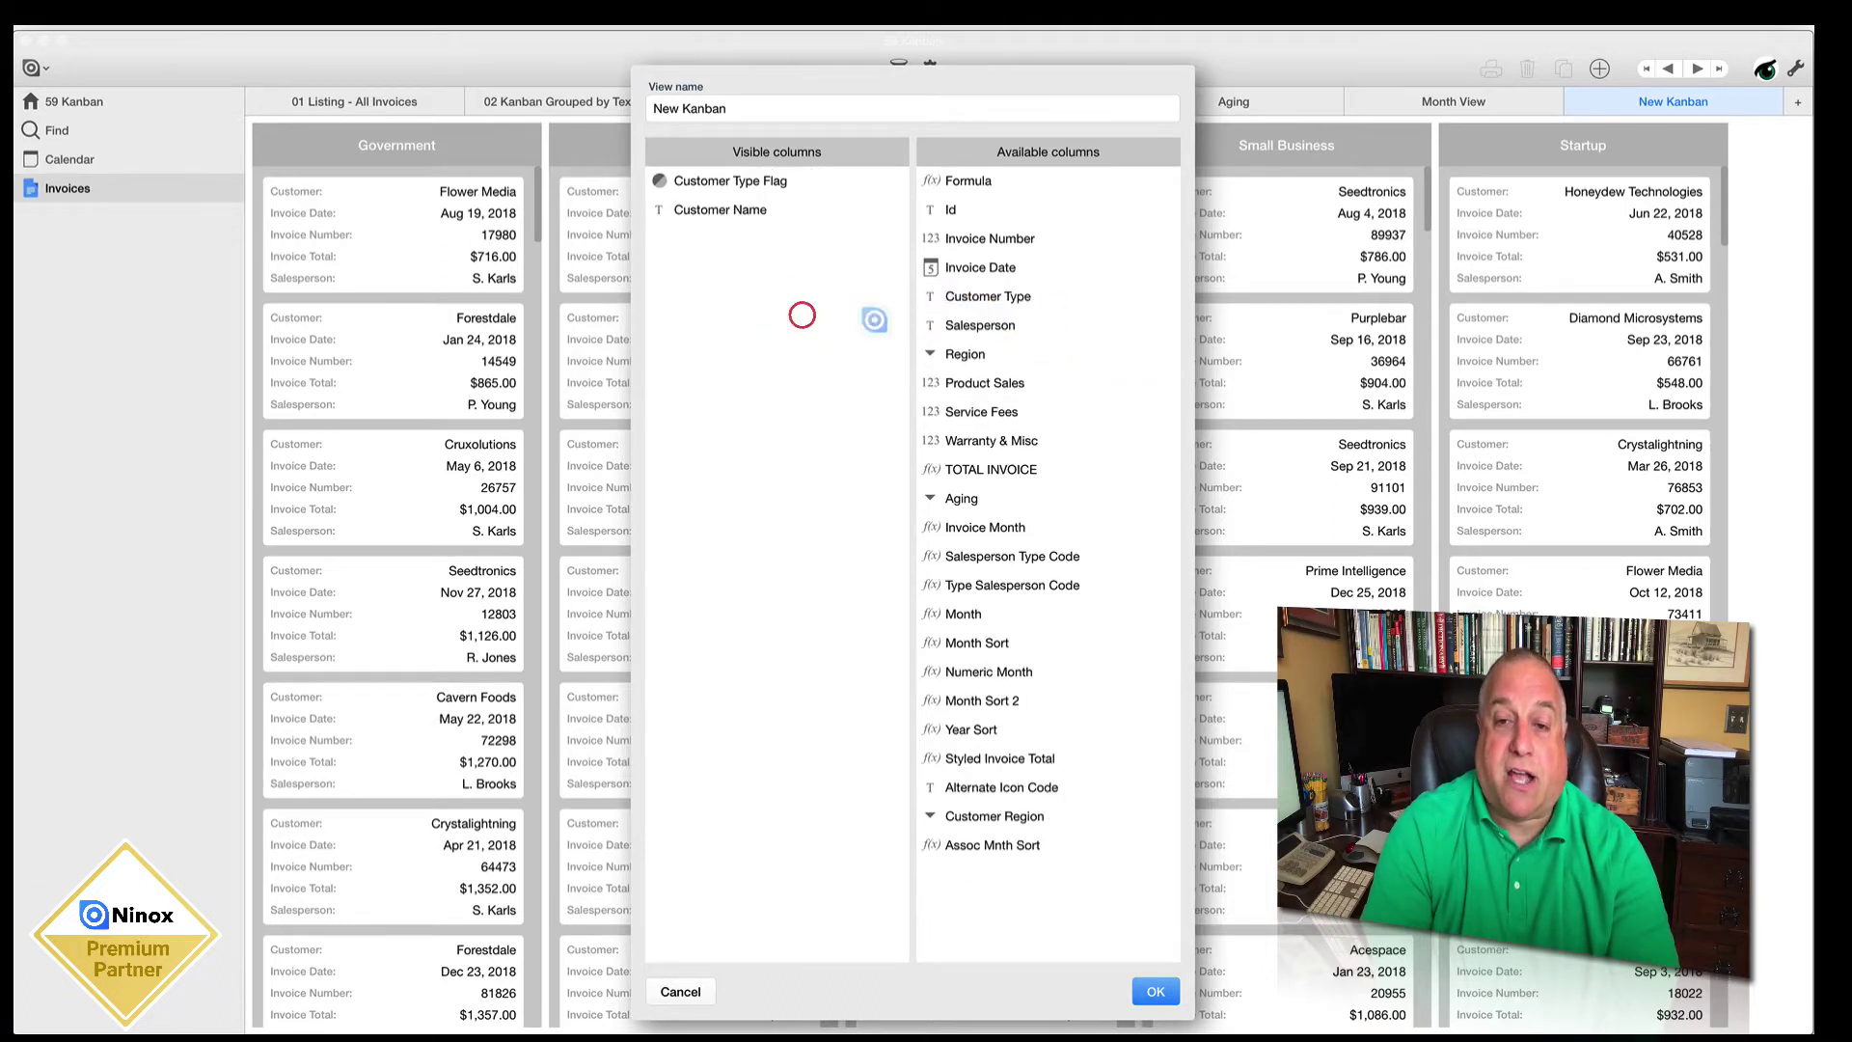
drag(948, 290, 800, 323)
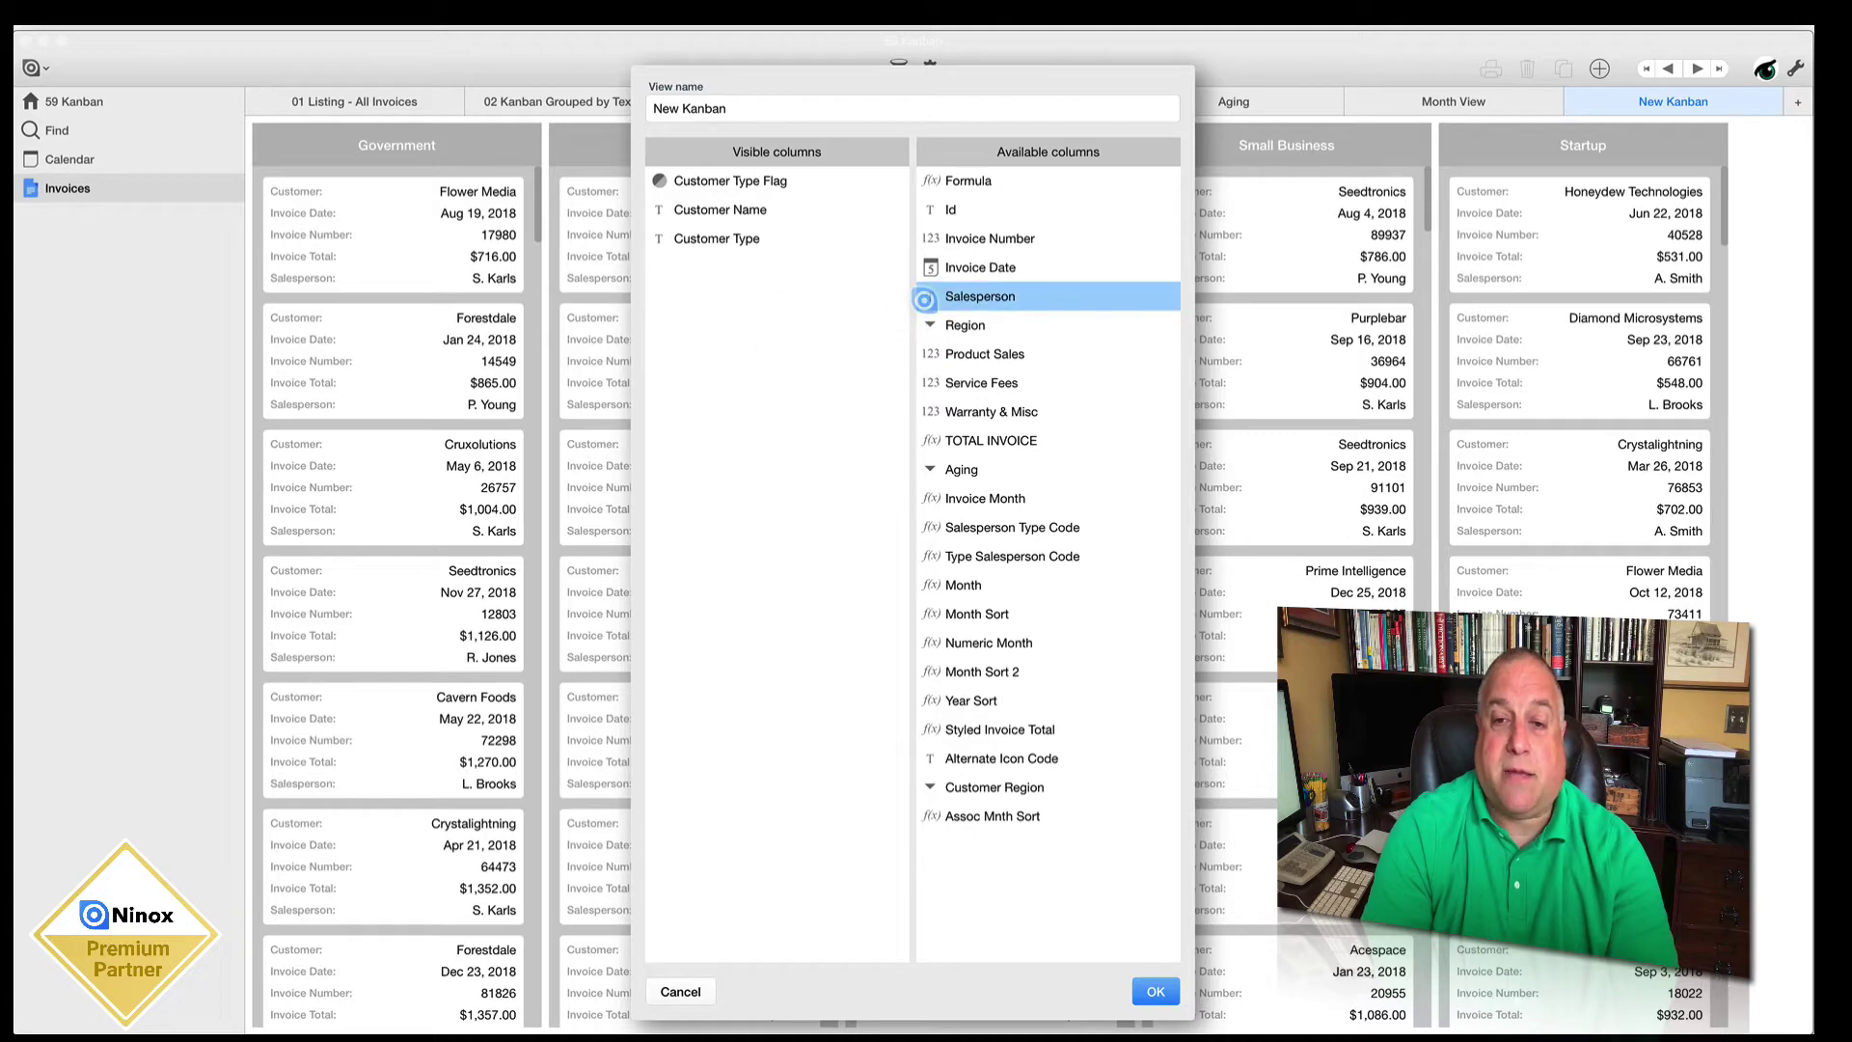
drag(977, 443, 802, 440)
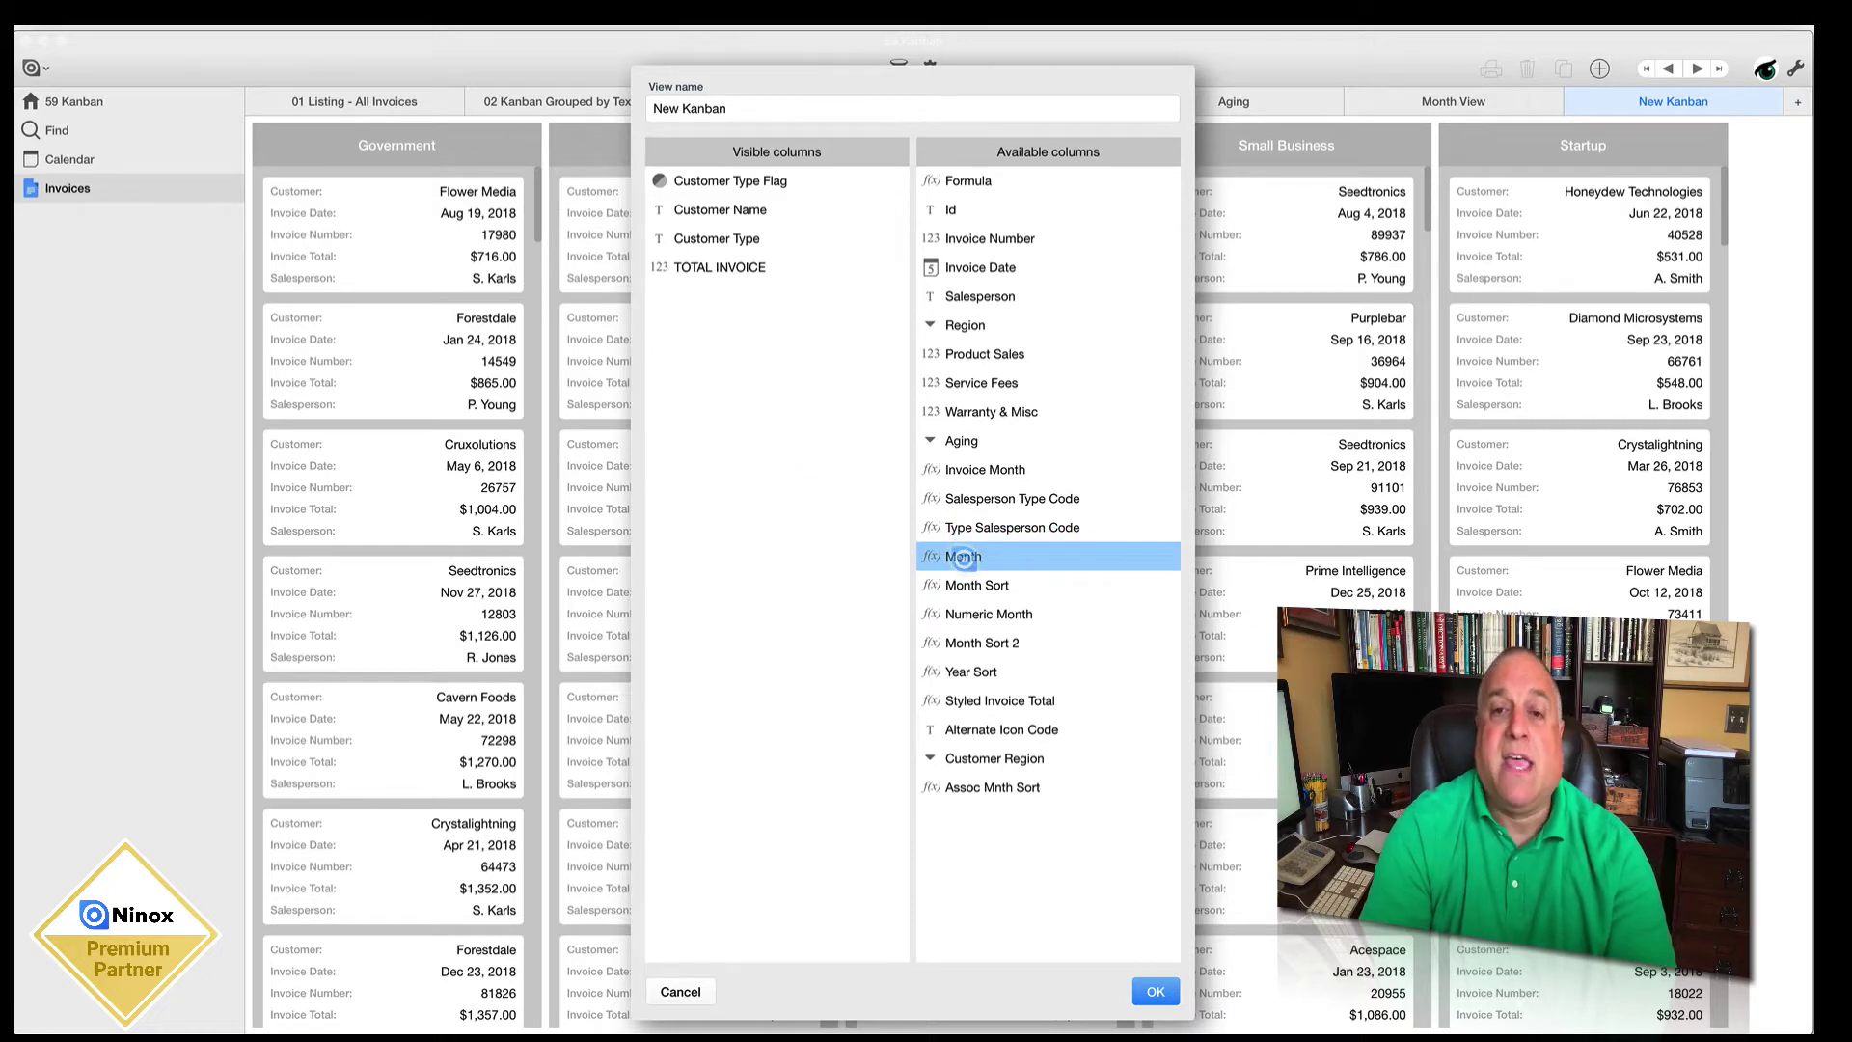
drag(963, 558, 764, 521)
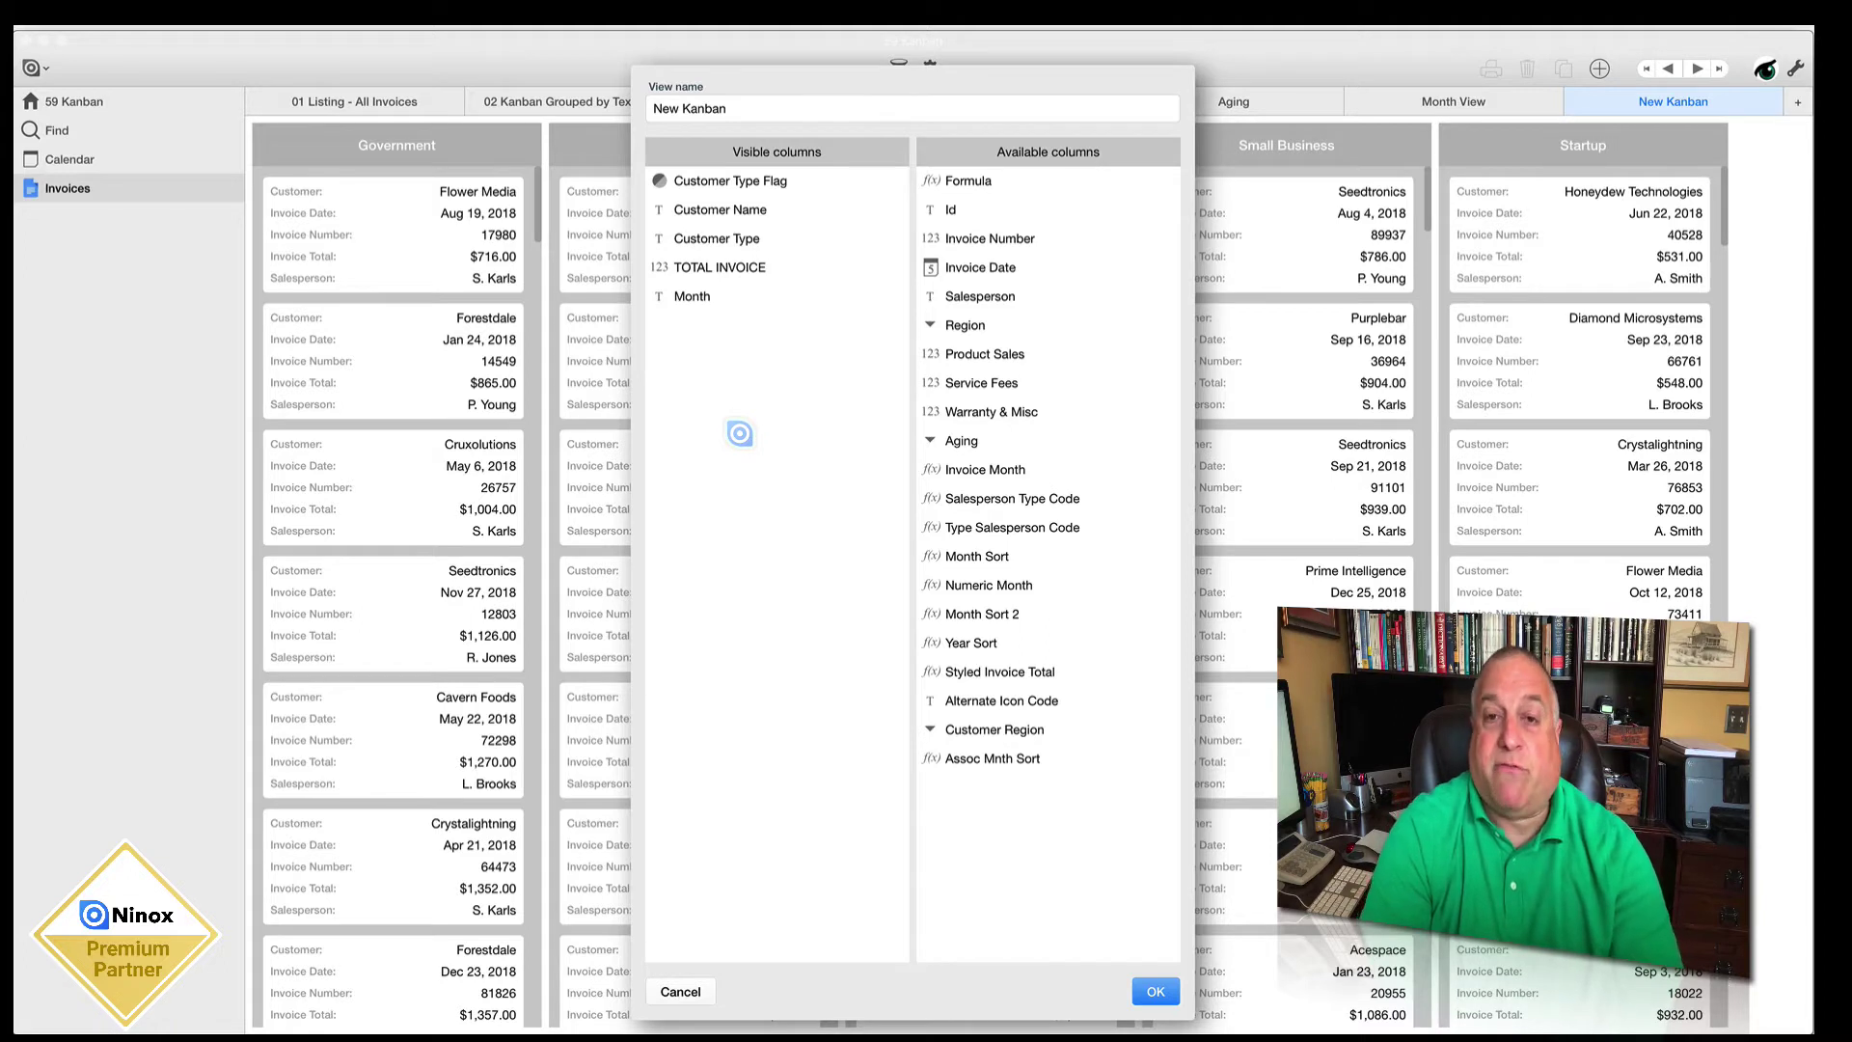
Step: Move Month directly below Customer Name in the visible columns, apply the layout and group the Kanban by Customer Type Flag
click(665, 296)
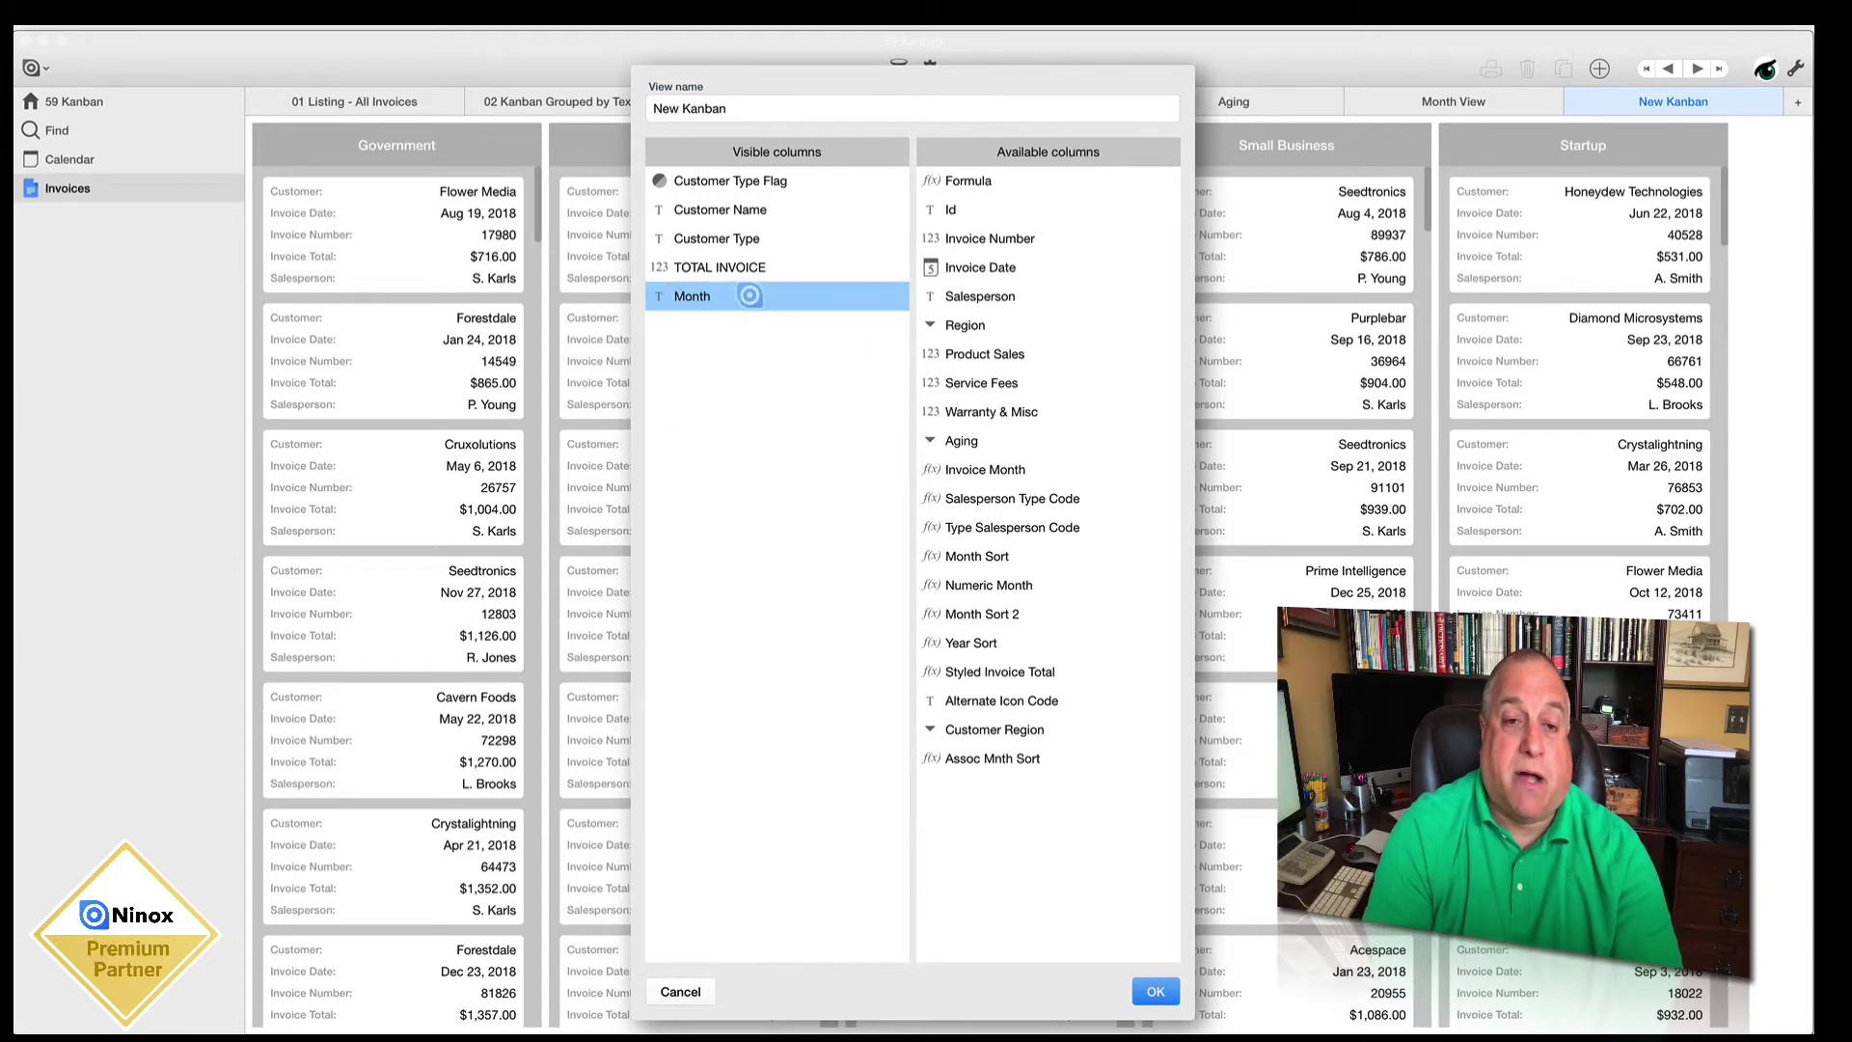
drag(751, 297, 758, 226)
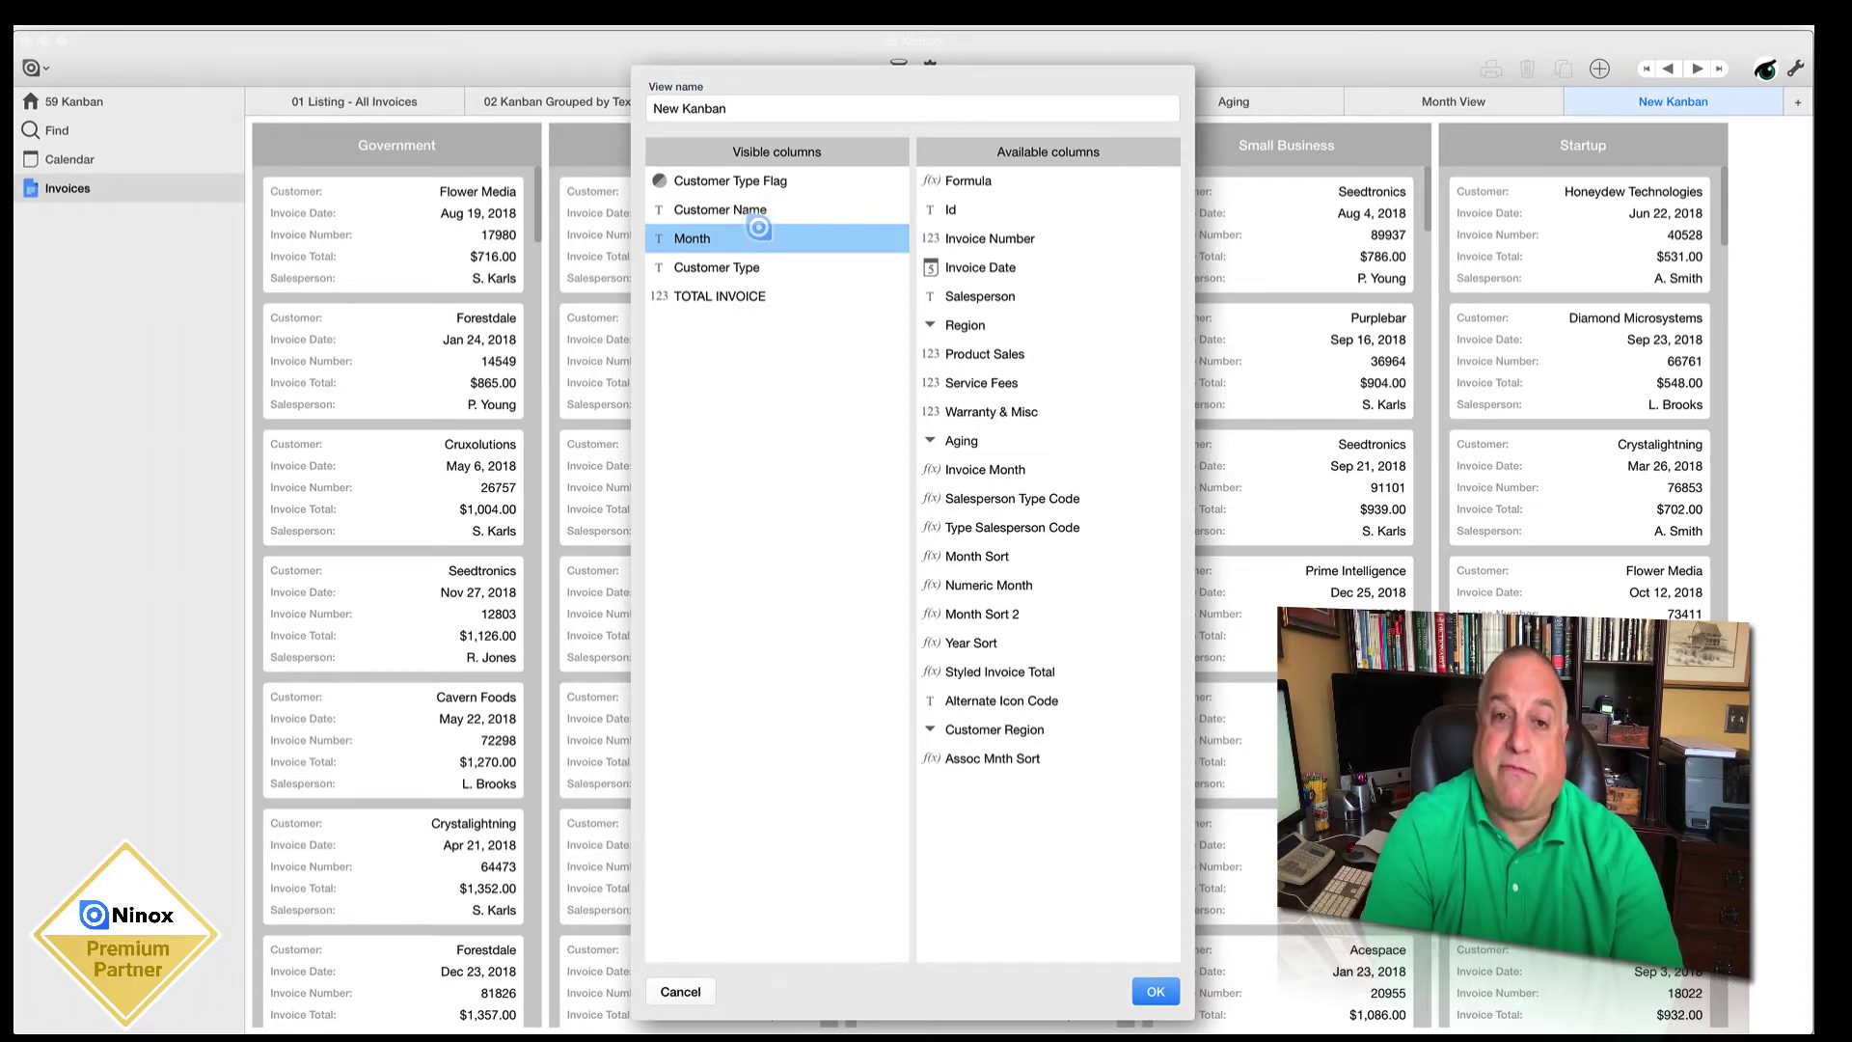
click(1147, 987)
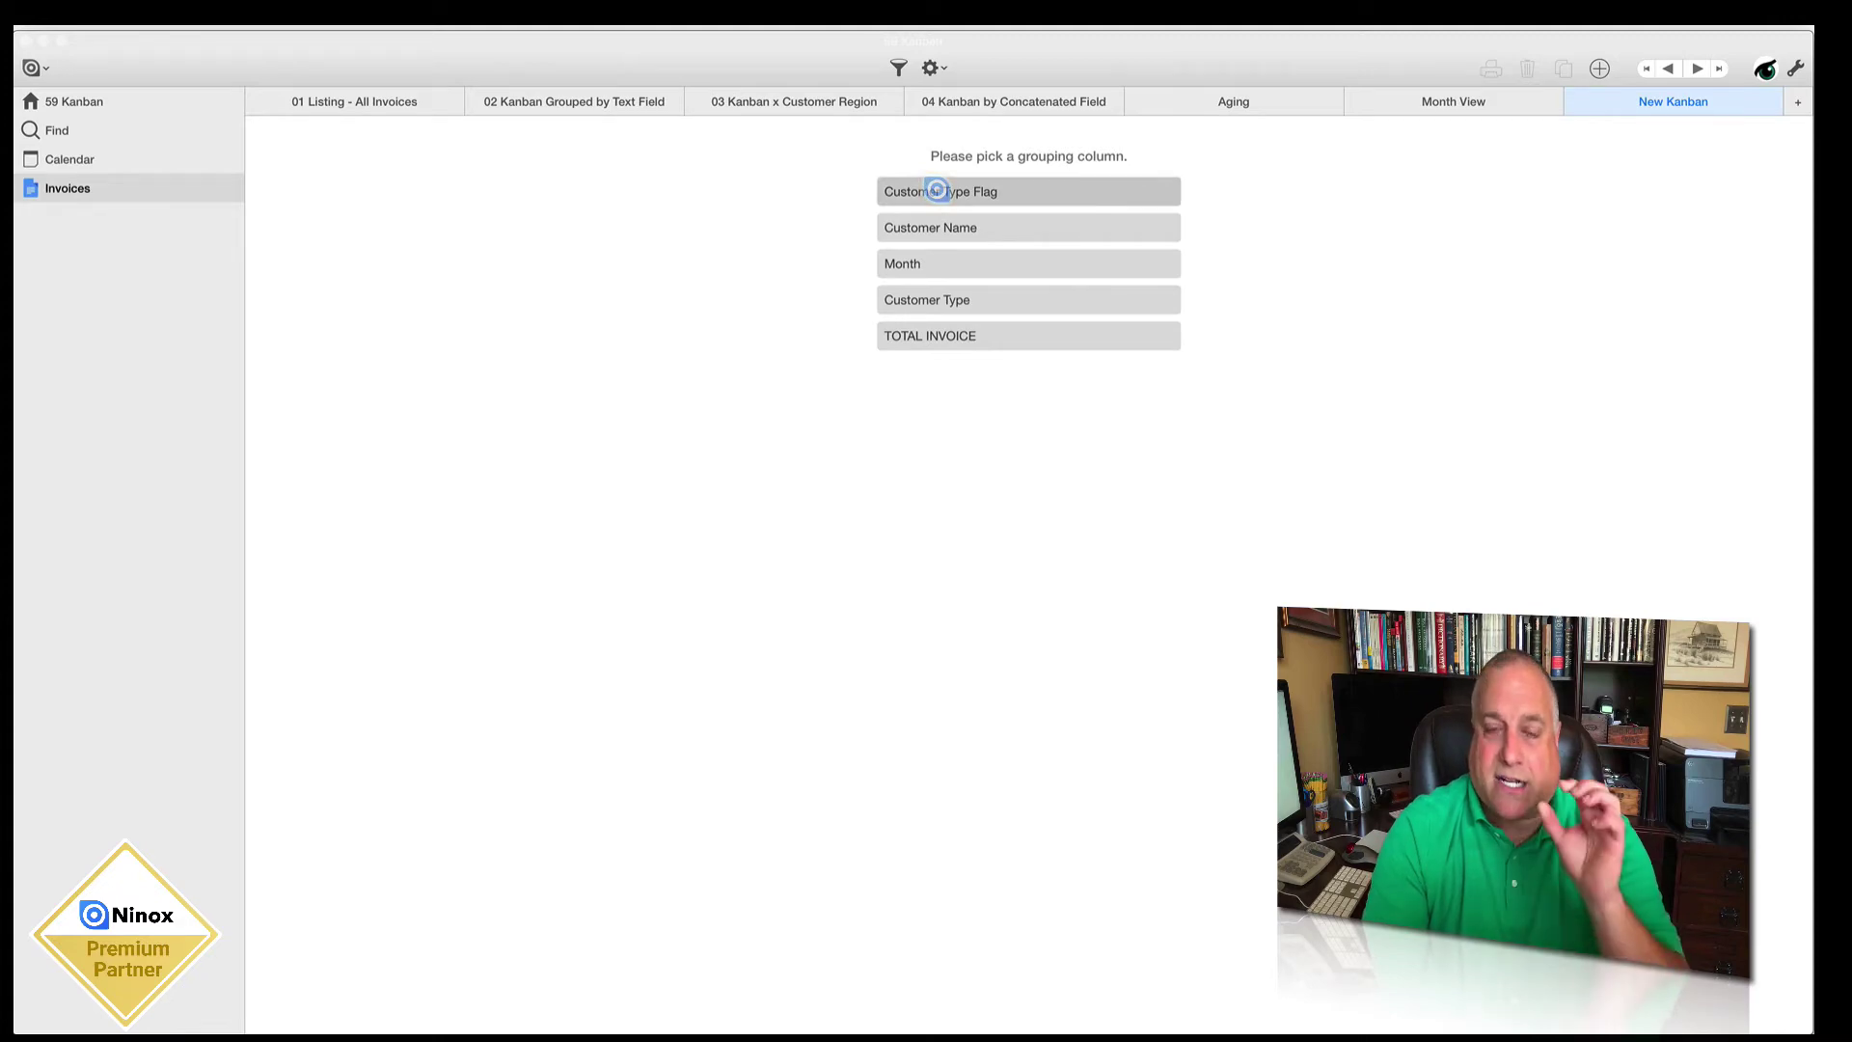
click(937, 189)
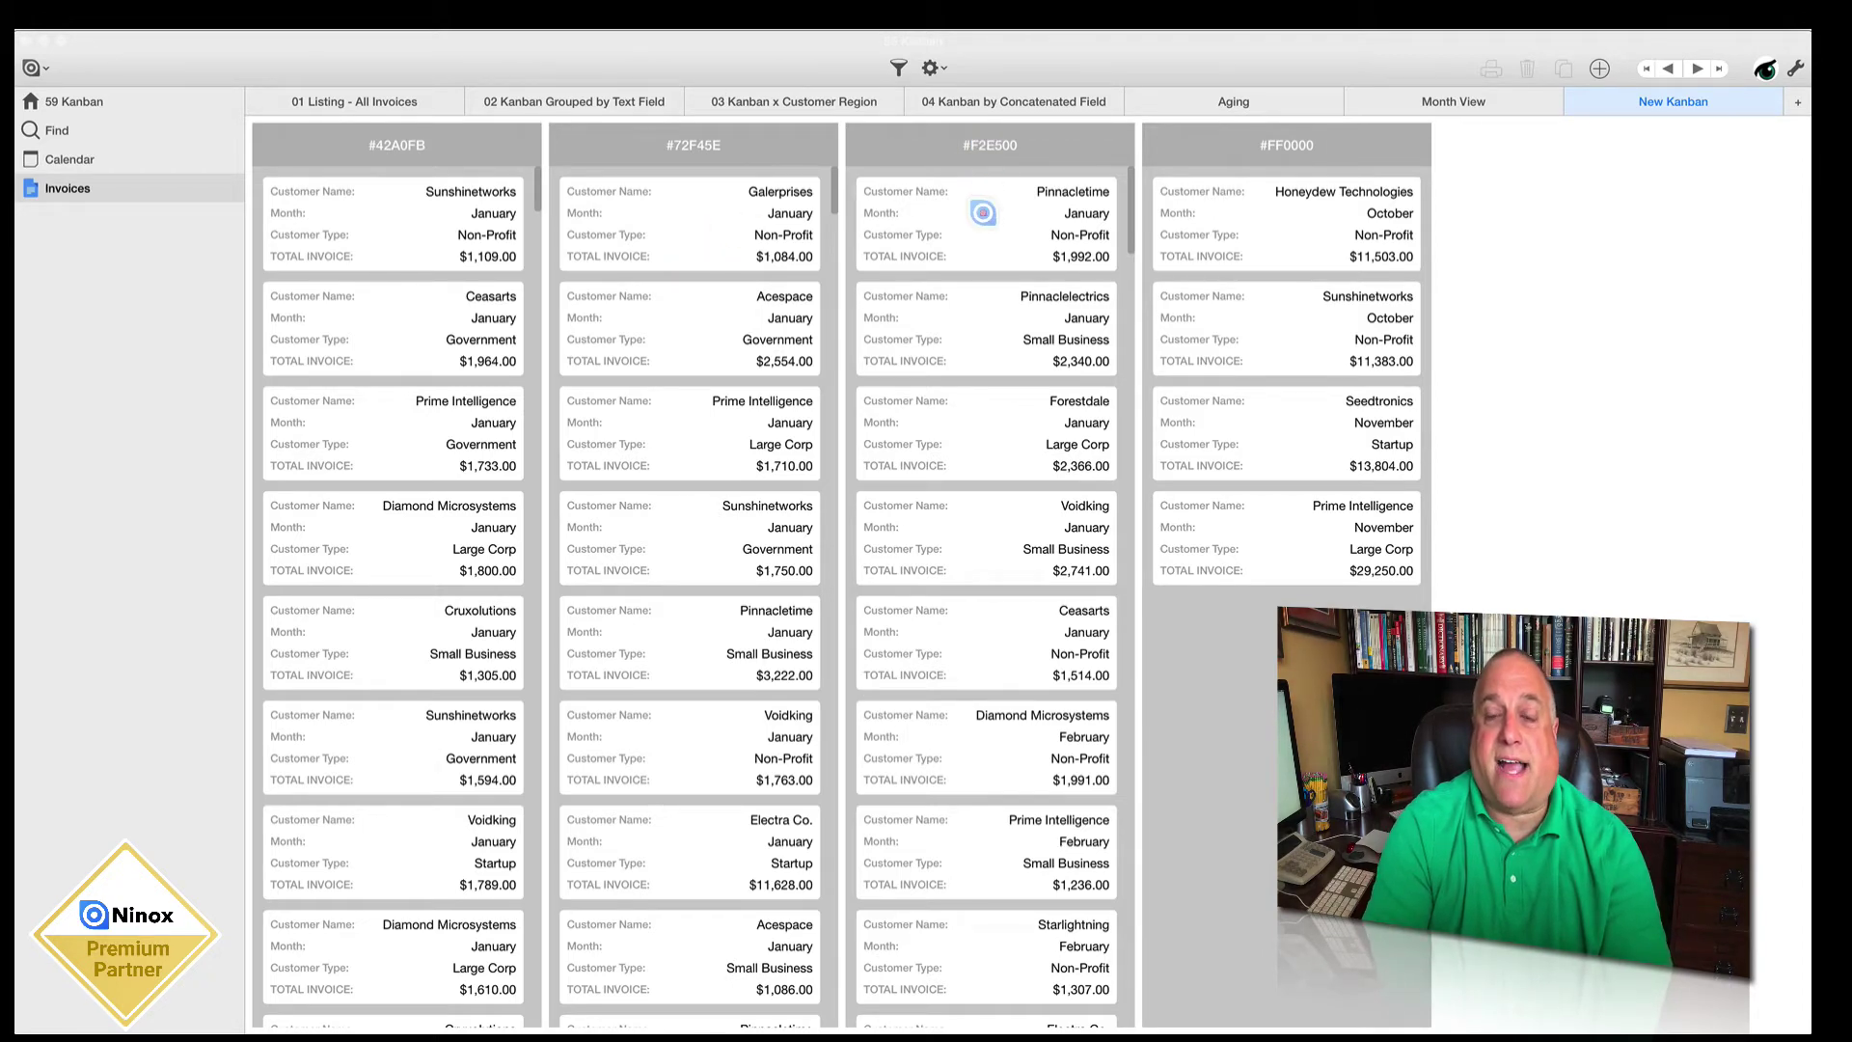
Step: Inspect the Customer Type Flag colour and its preset choices in the first Pinnacletime invoice of the #F2E500 group
click(984, 210)
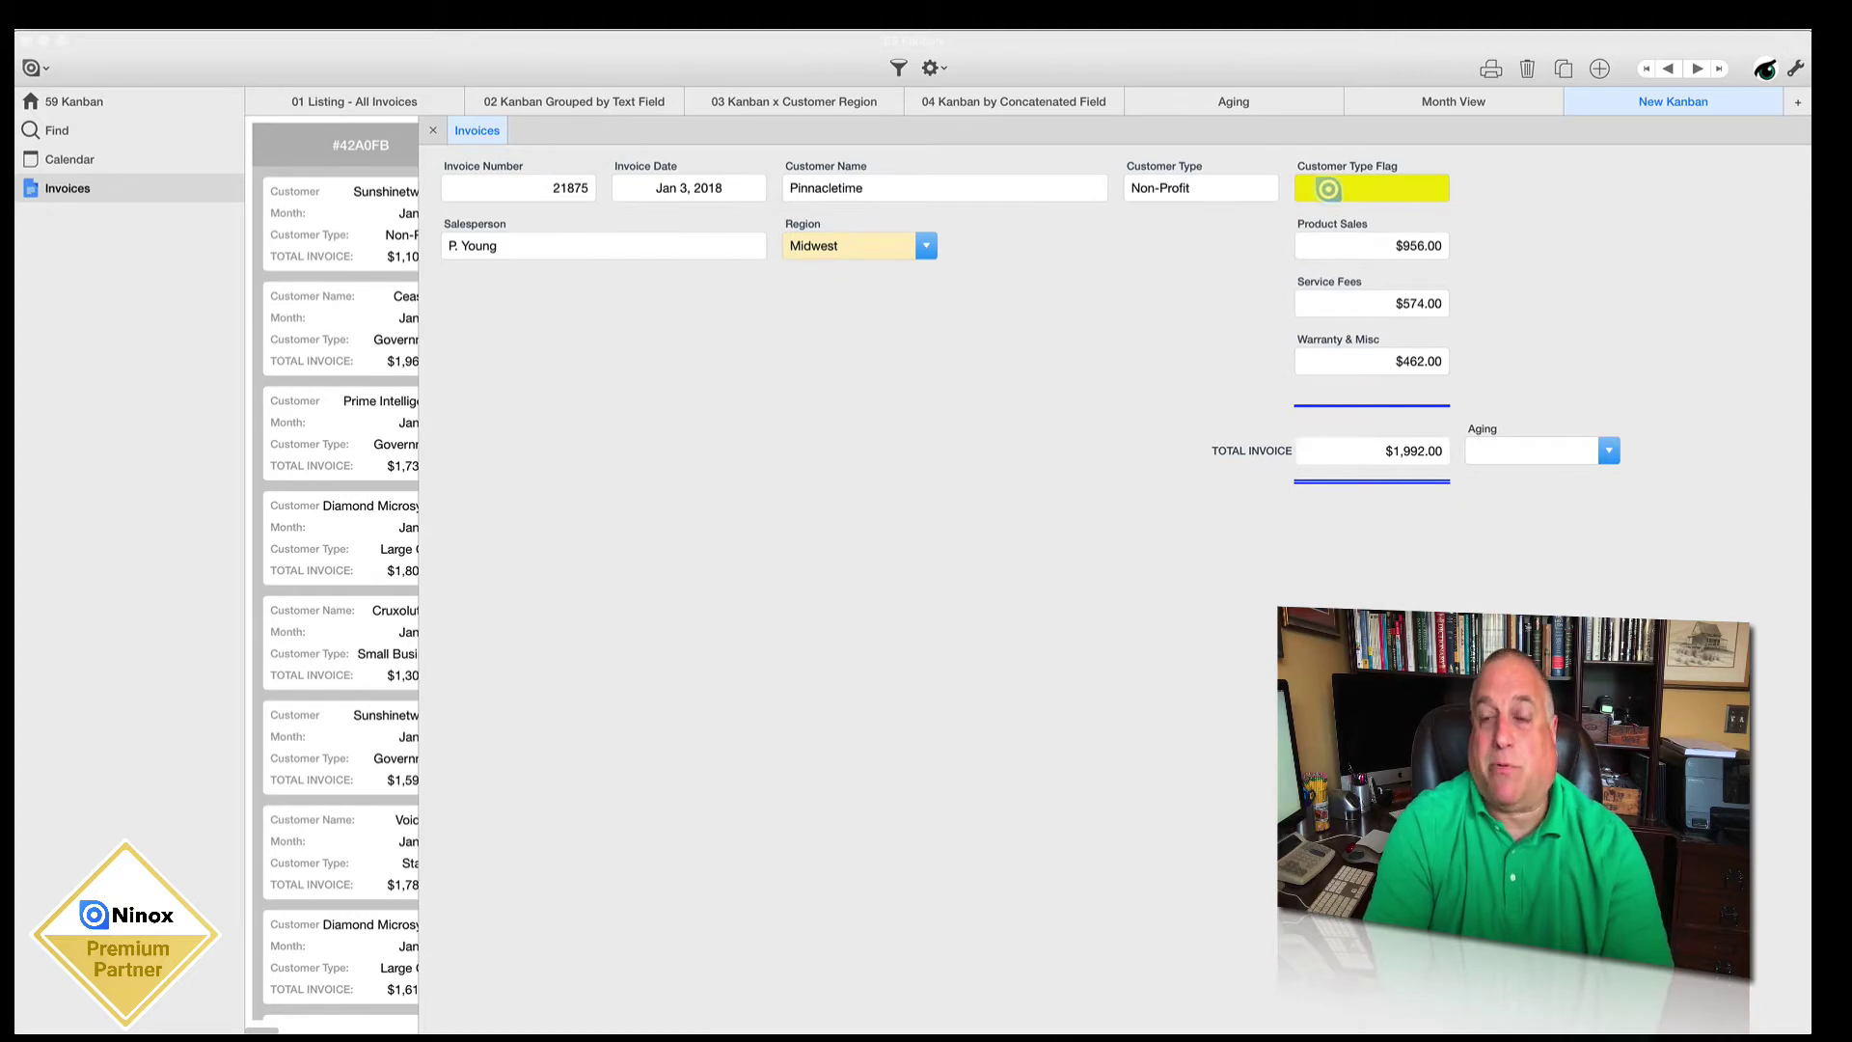
click(1328, 189)
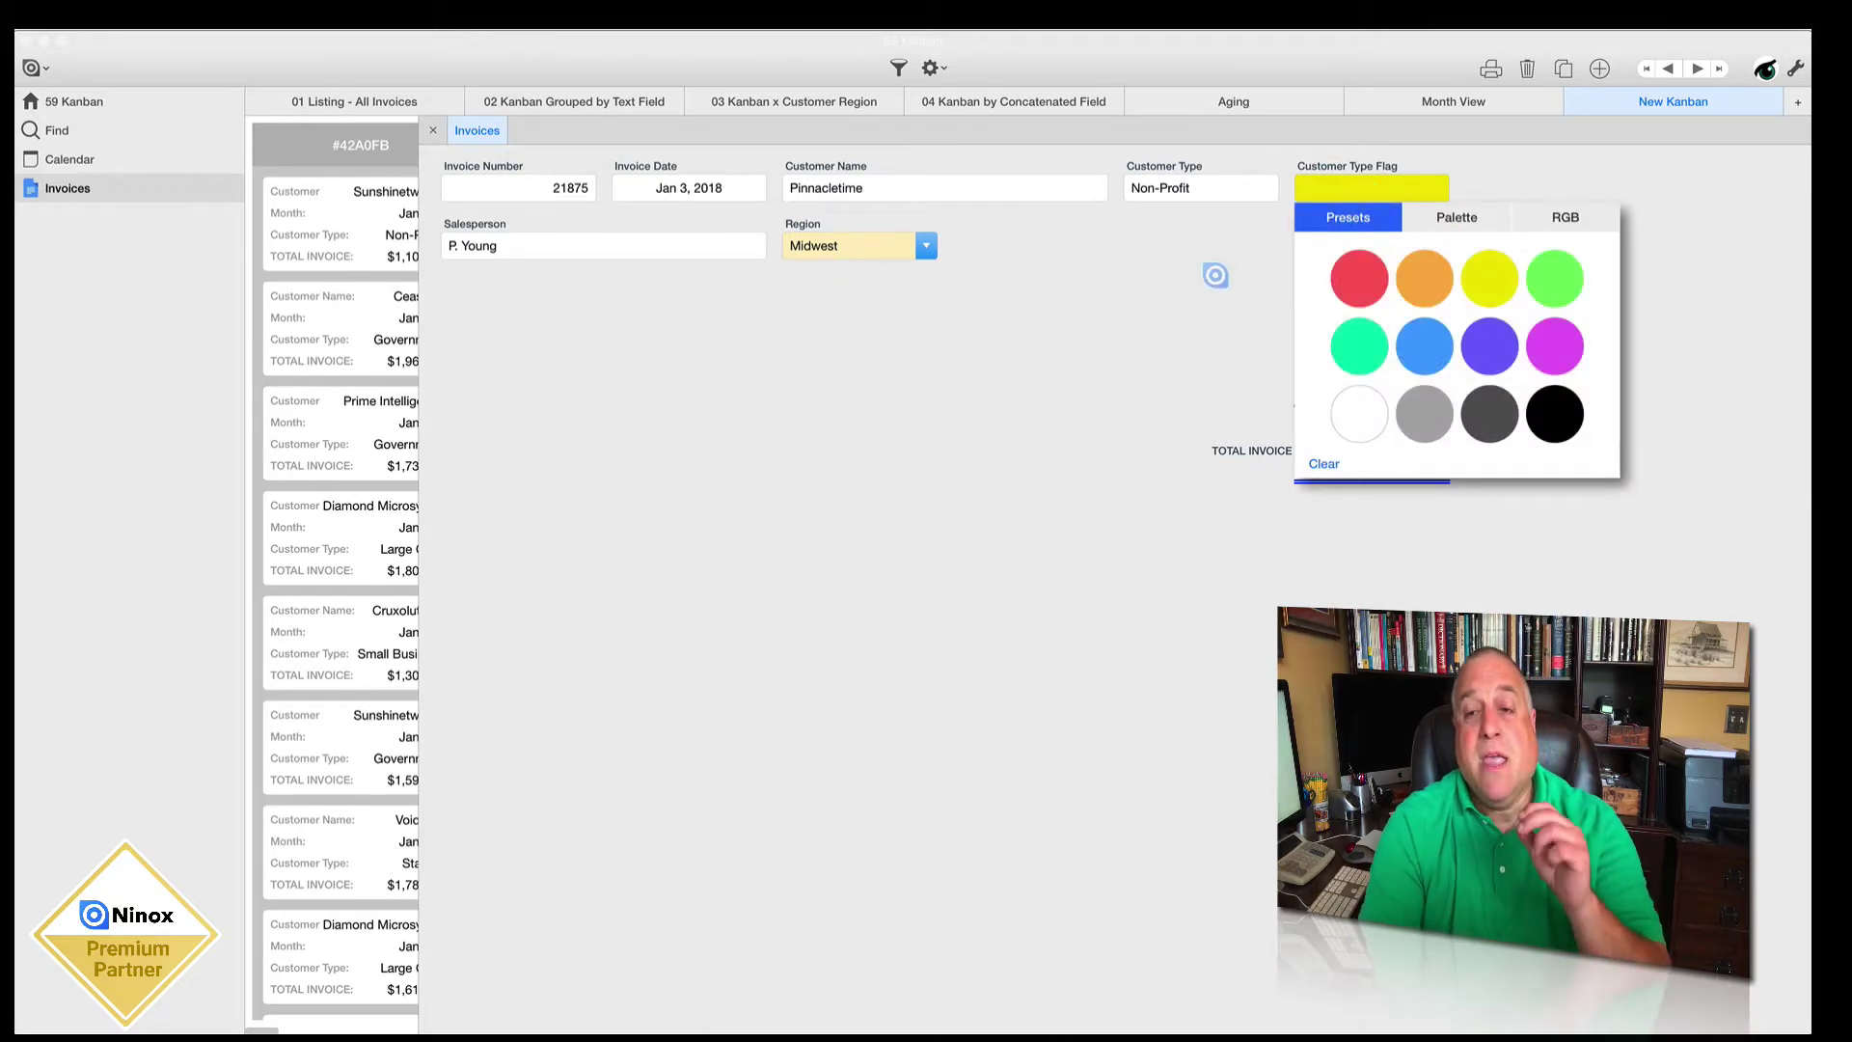
click(1216, 275)
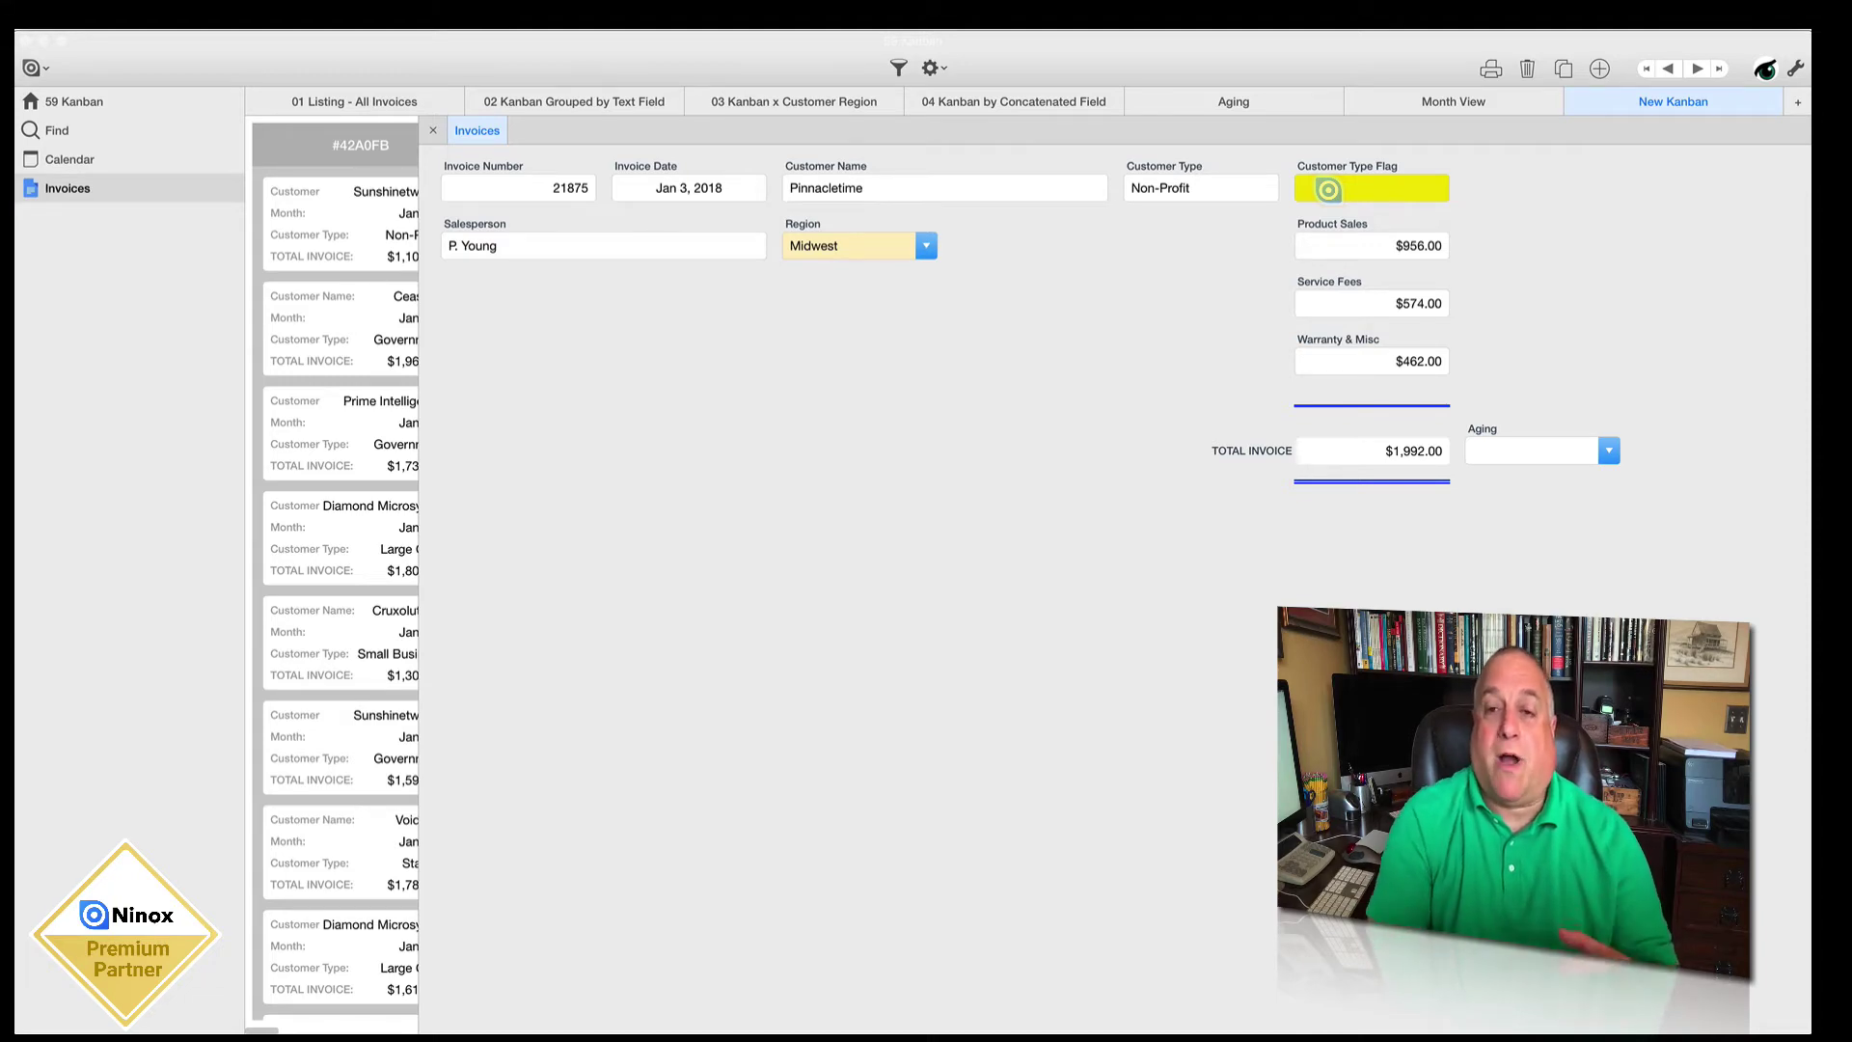
click(433, 130)
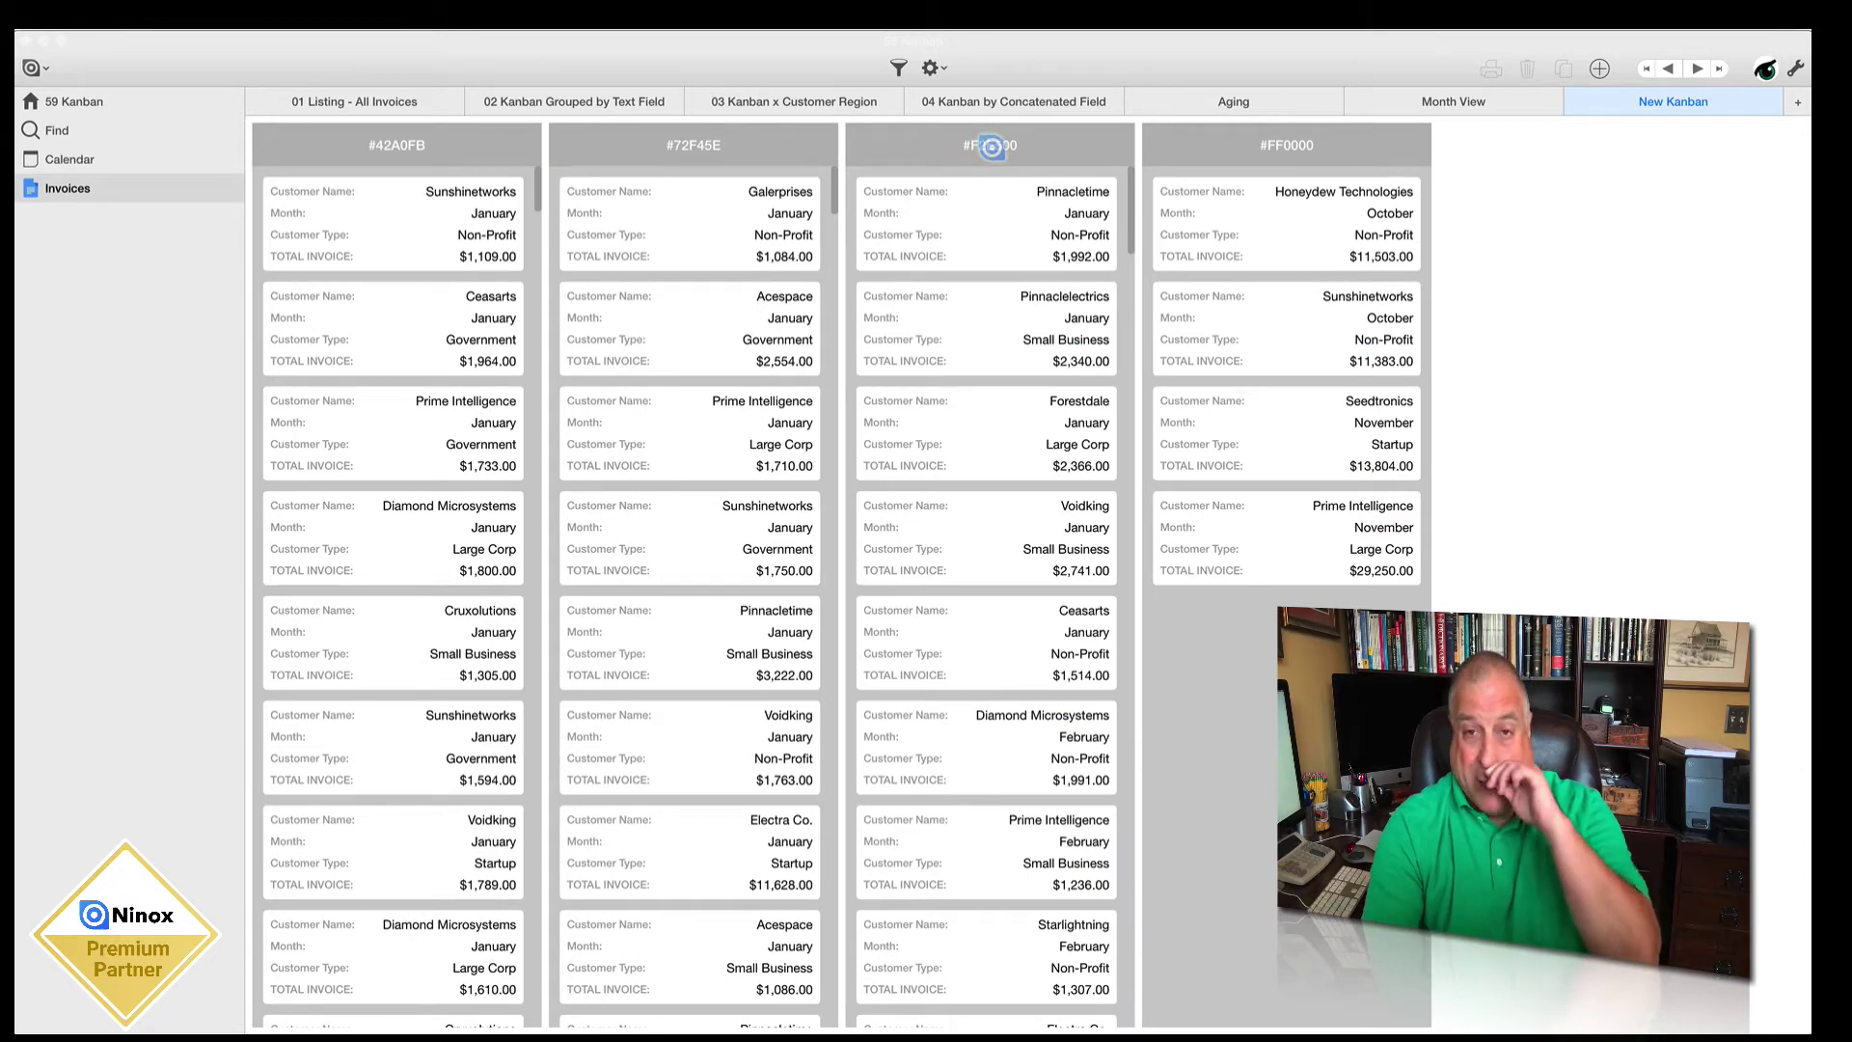
click(984, 211)
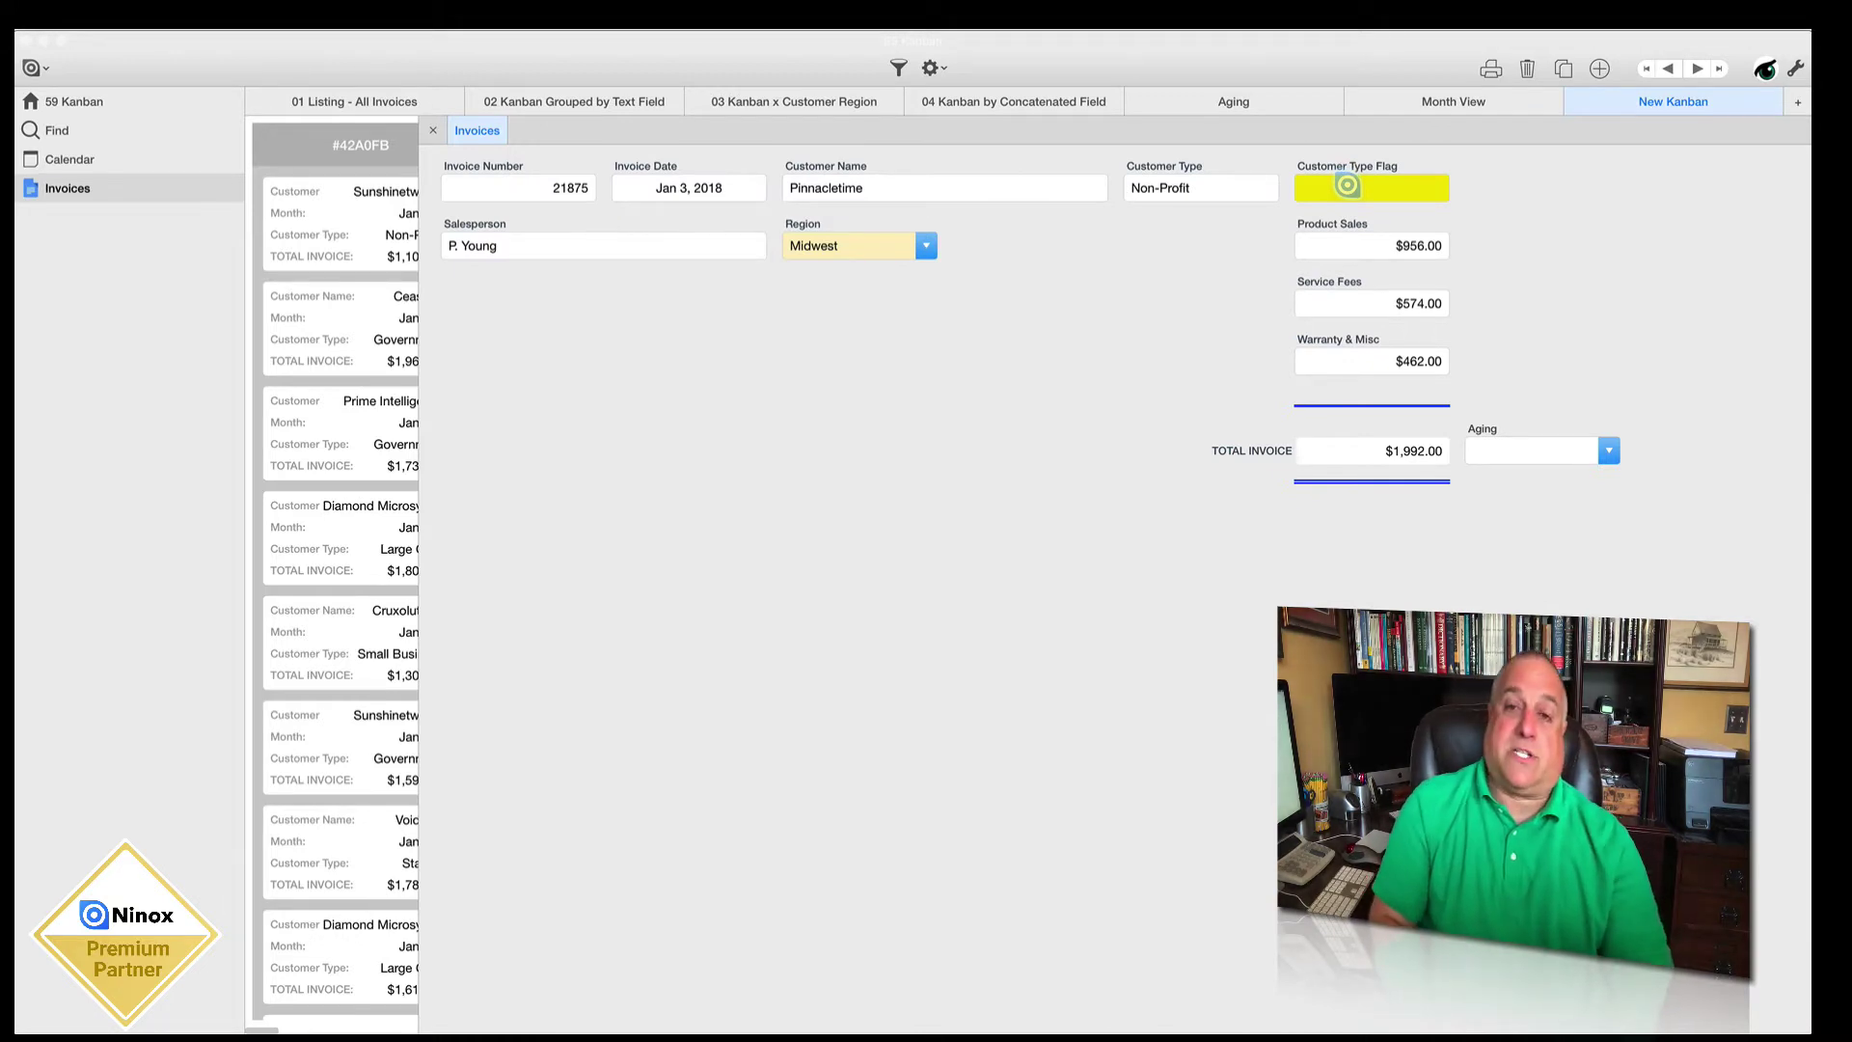
click(433, 130)
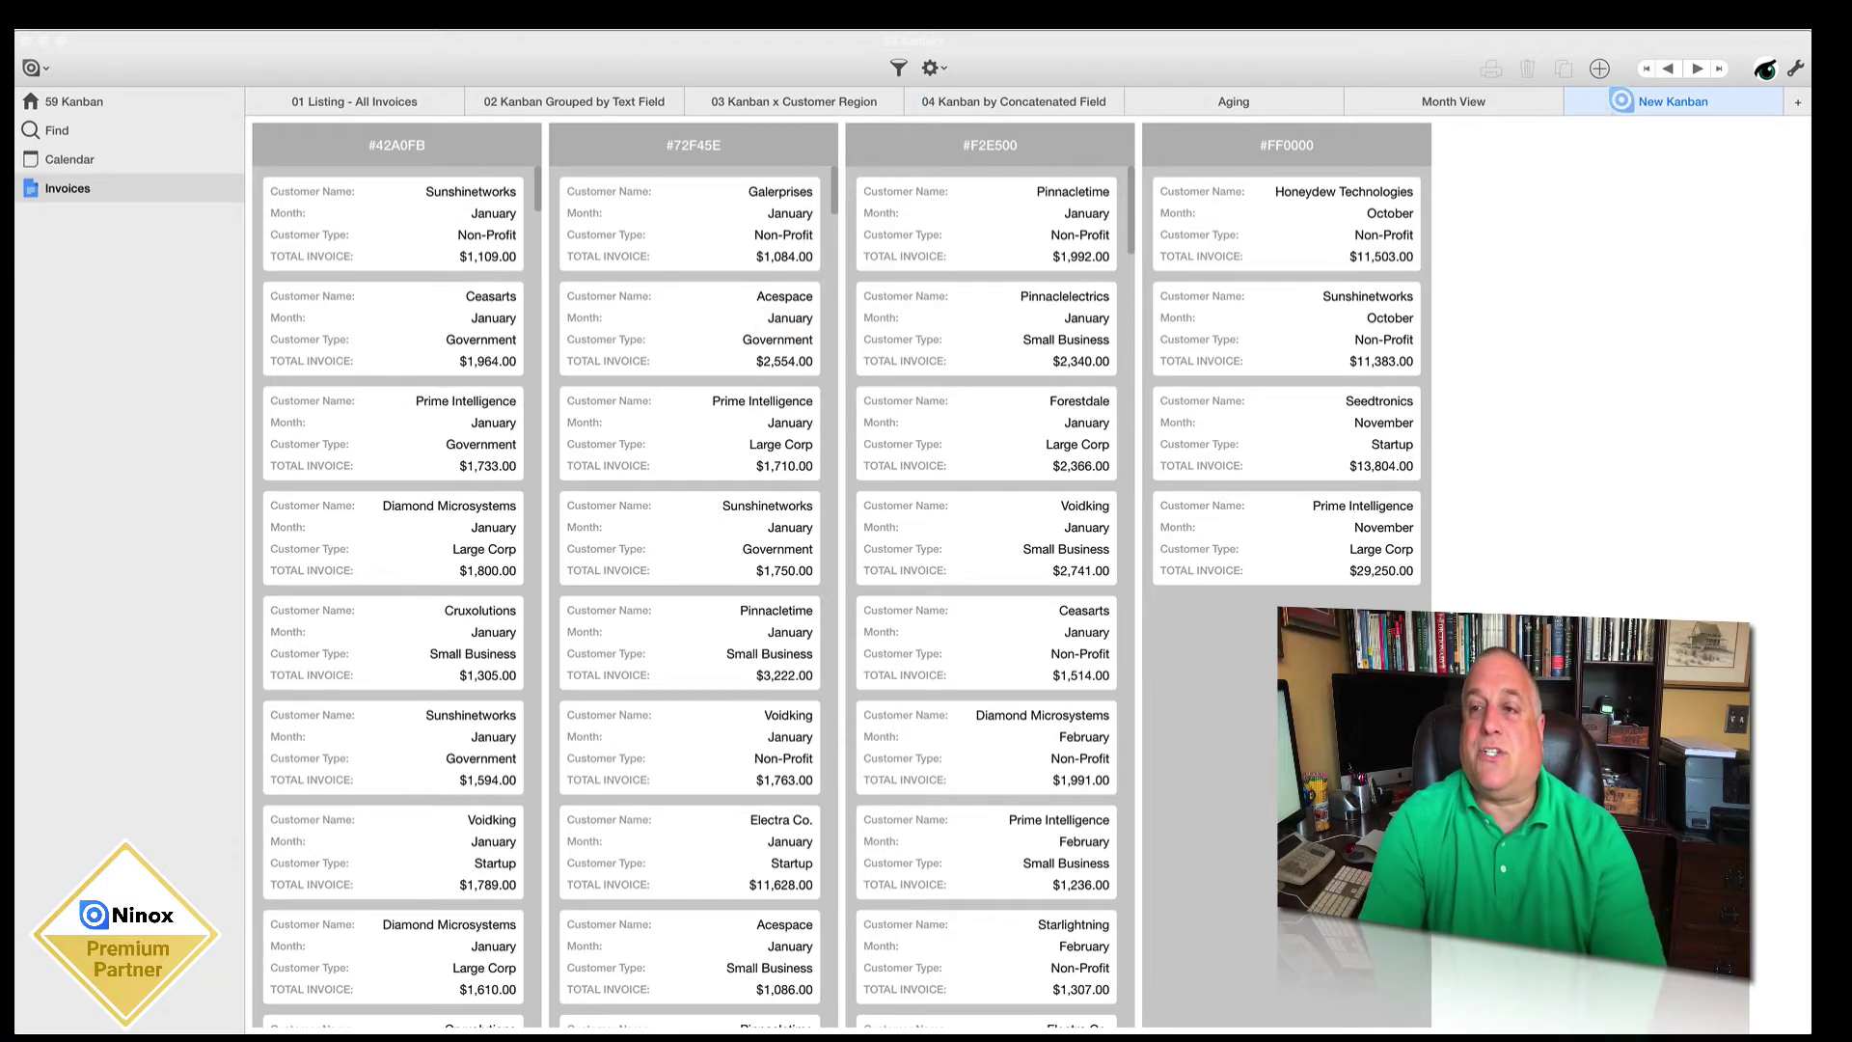
Step: Add a Formula column above Customer Type Flag in the visible columns of the New Kanban view
click(1621, 100)
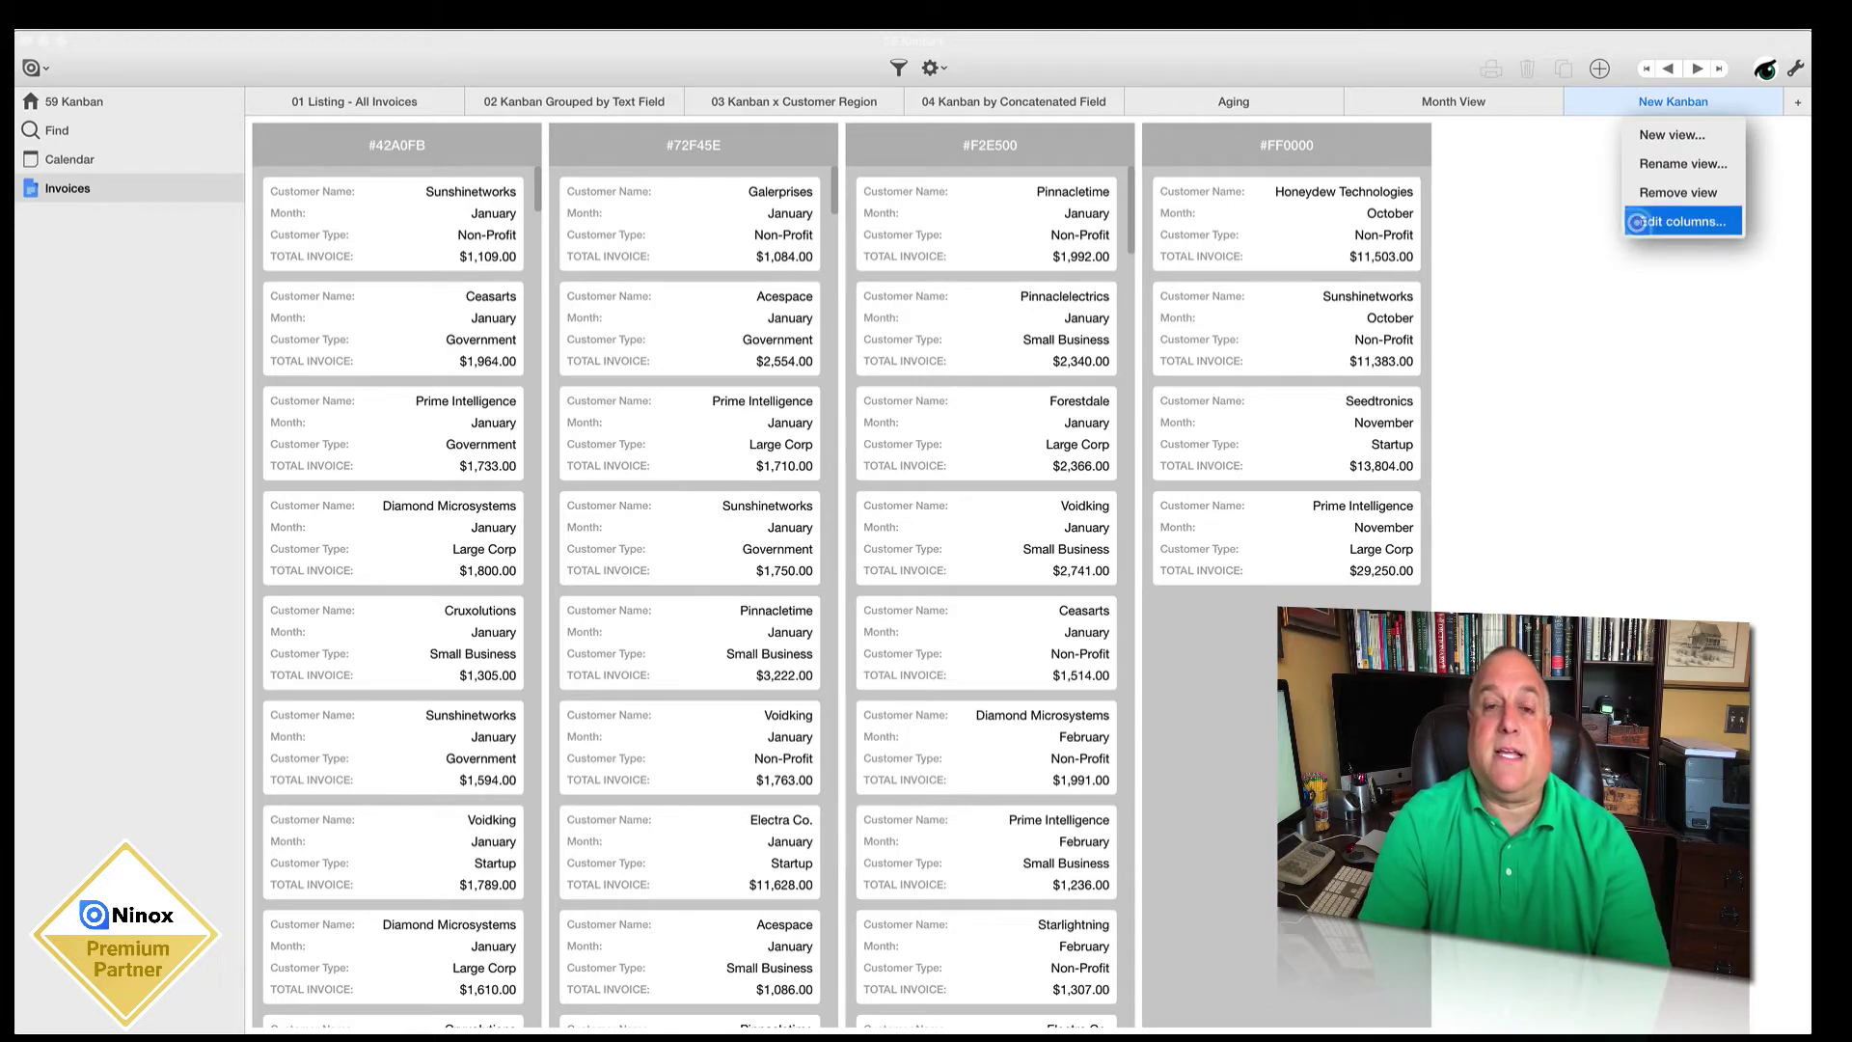
click(1637, 222)
click(1041, 355)
click(1009, 182)
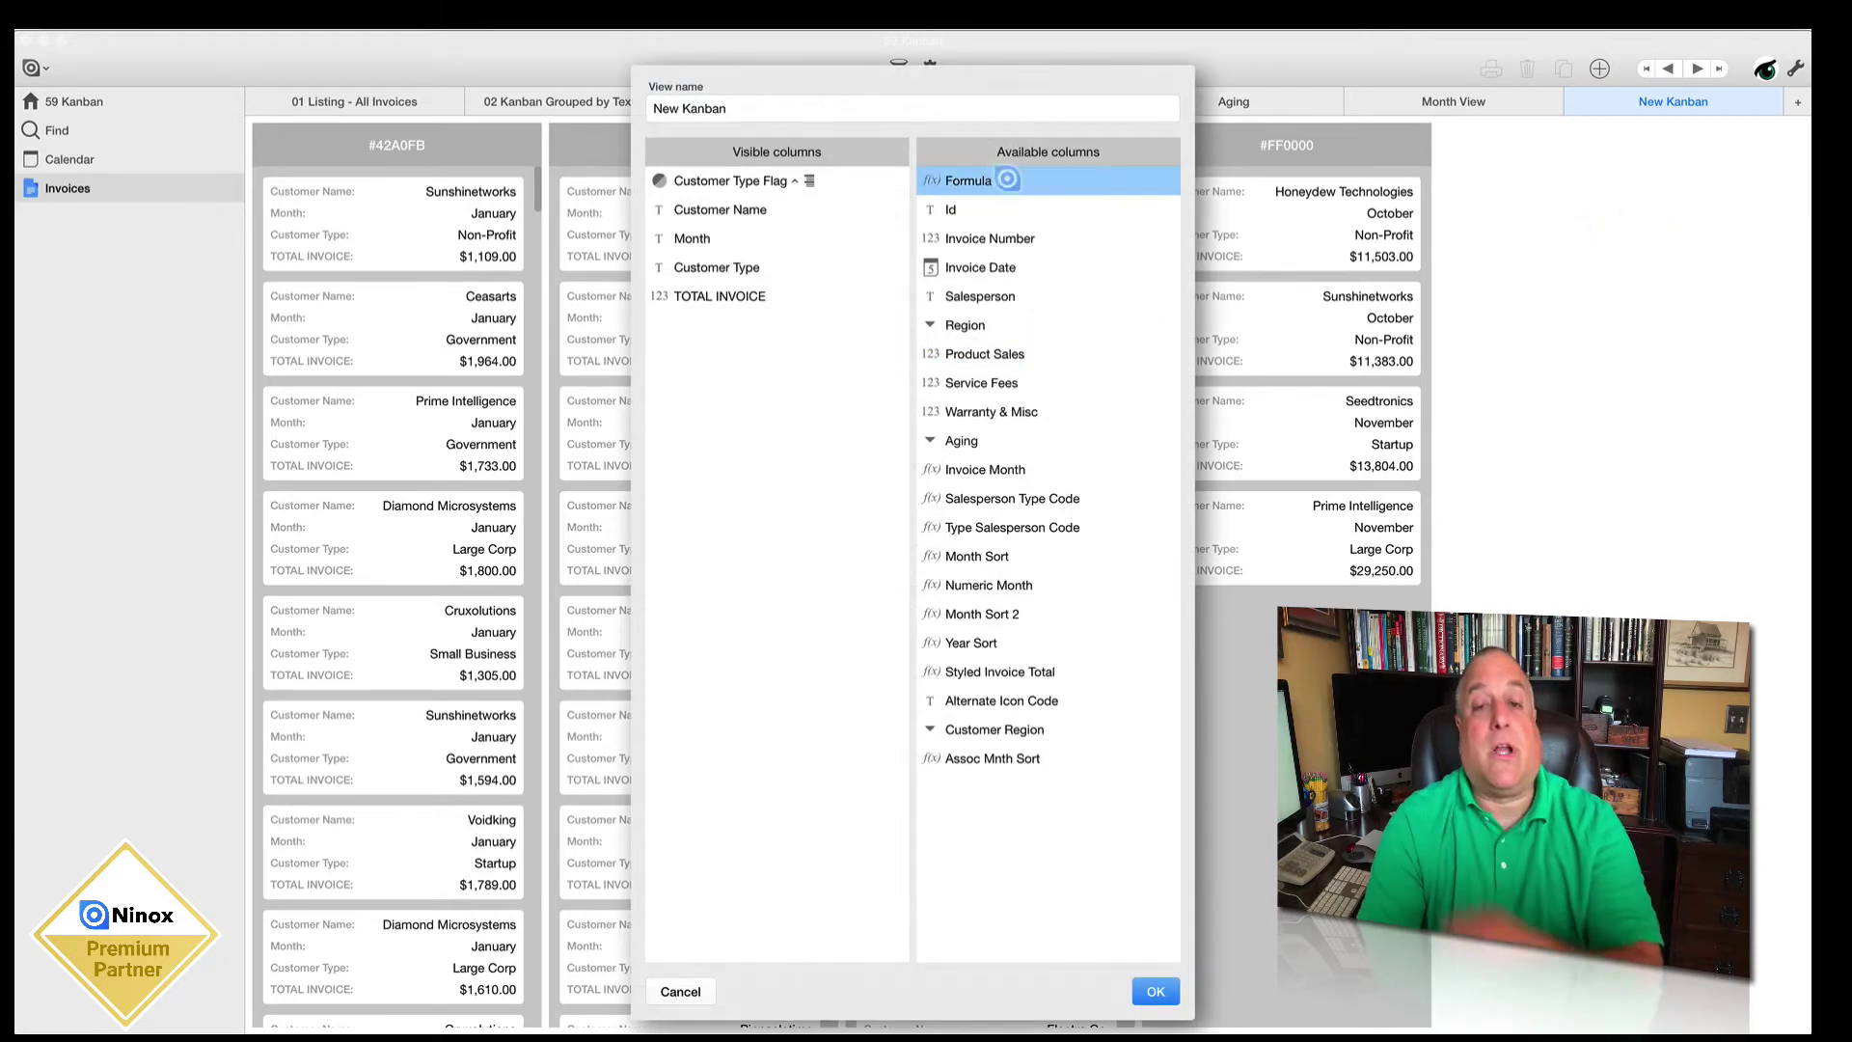
drag(1009, 181, 781, 179)
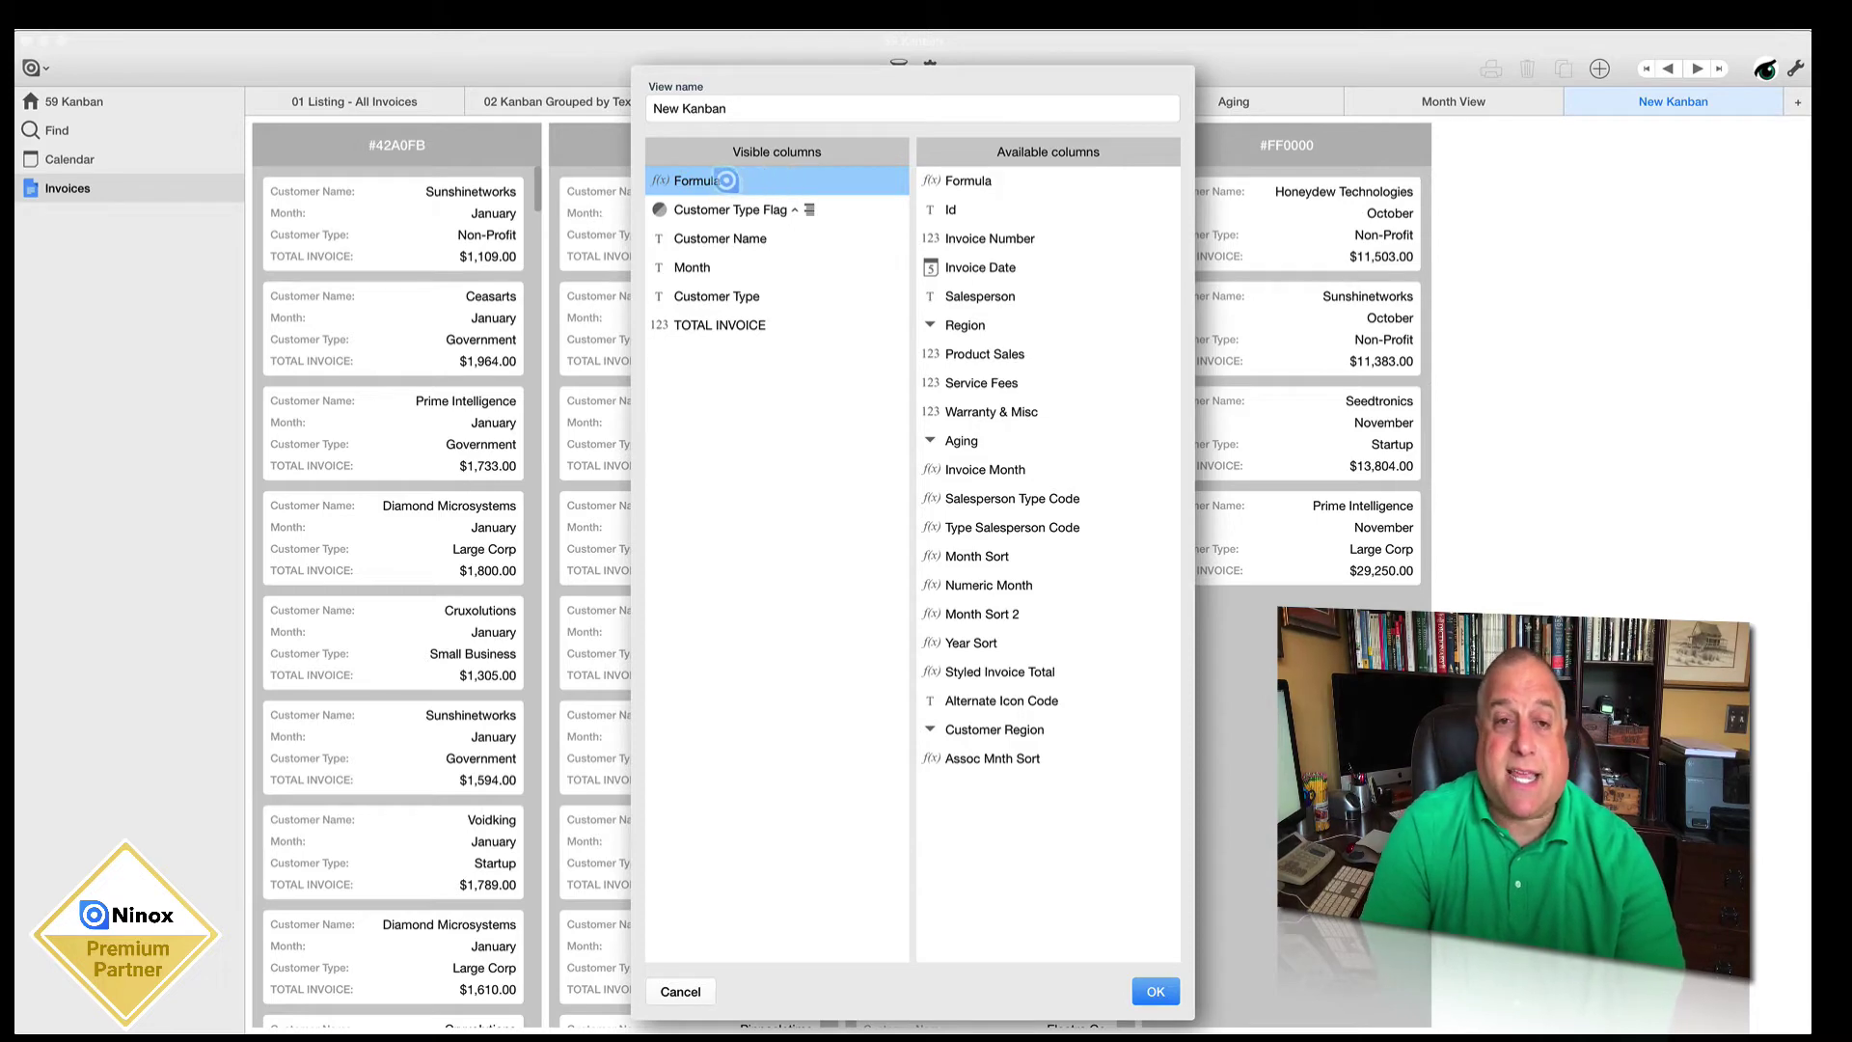
Step: Set the Formula column's expression to color('Customer Type Flag') and apply the column configuration
click(725, 180)
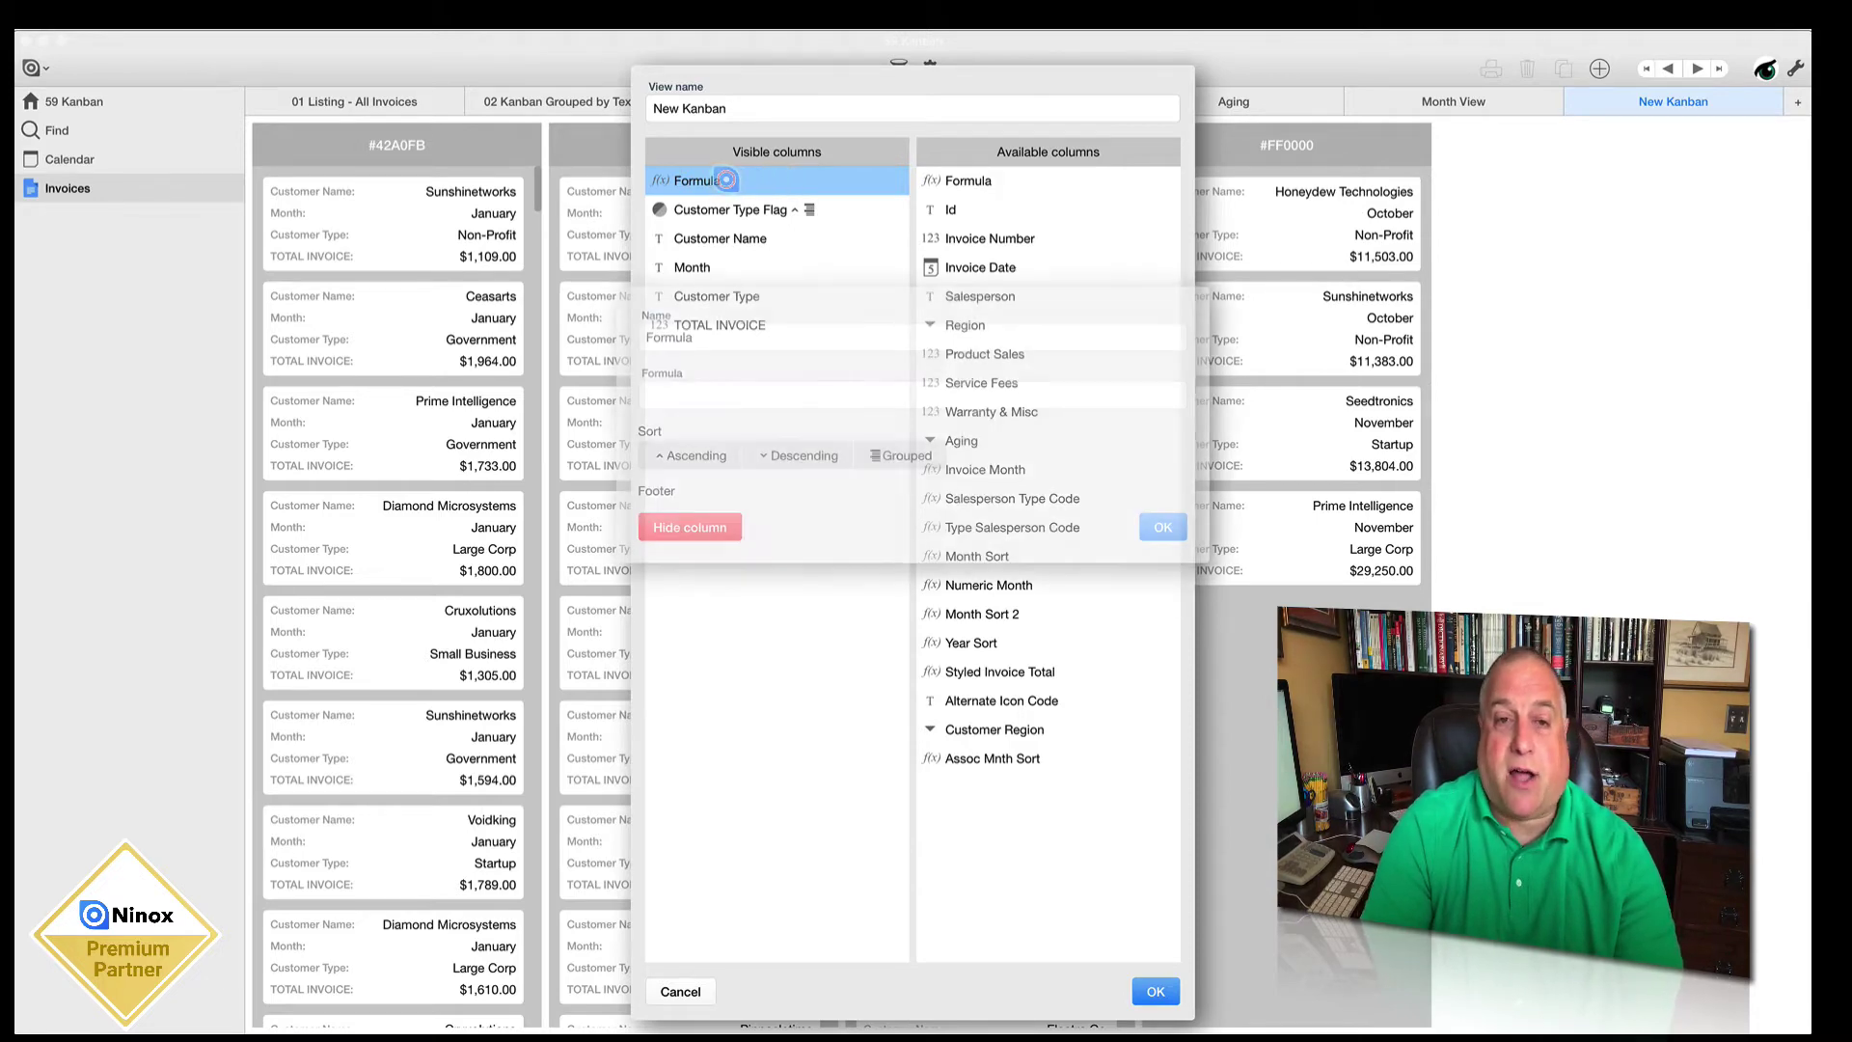
click(666, 396)
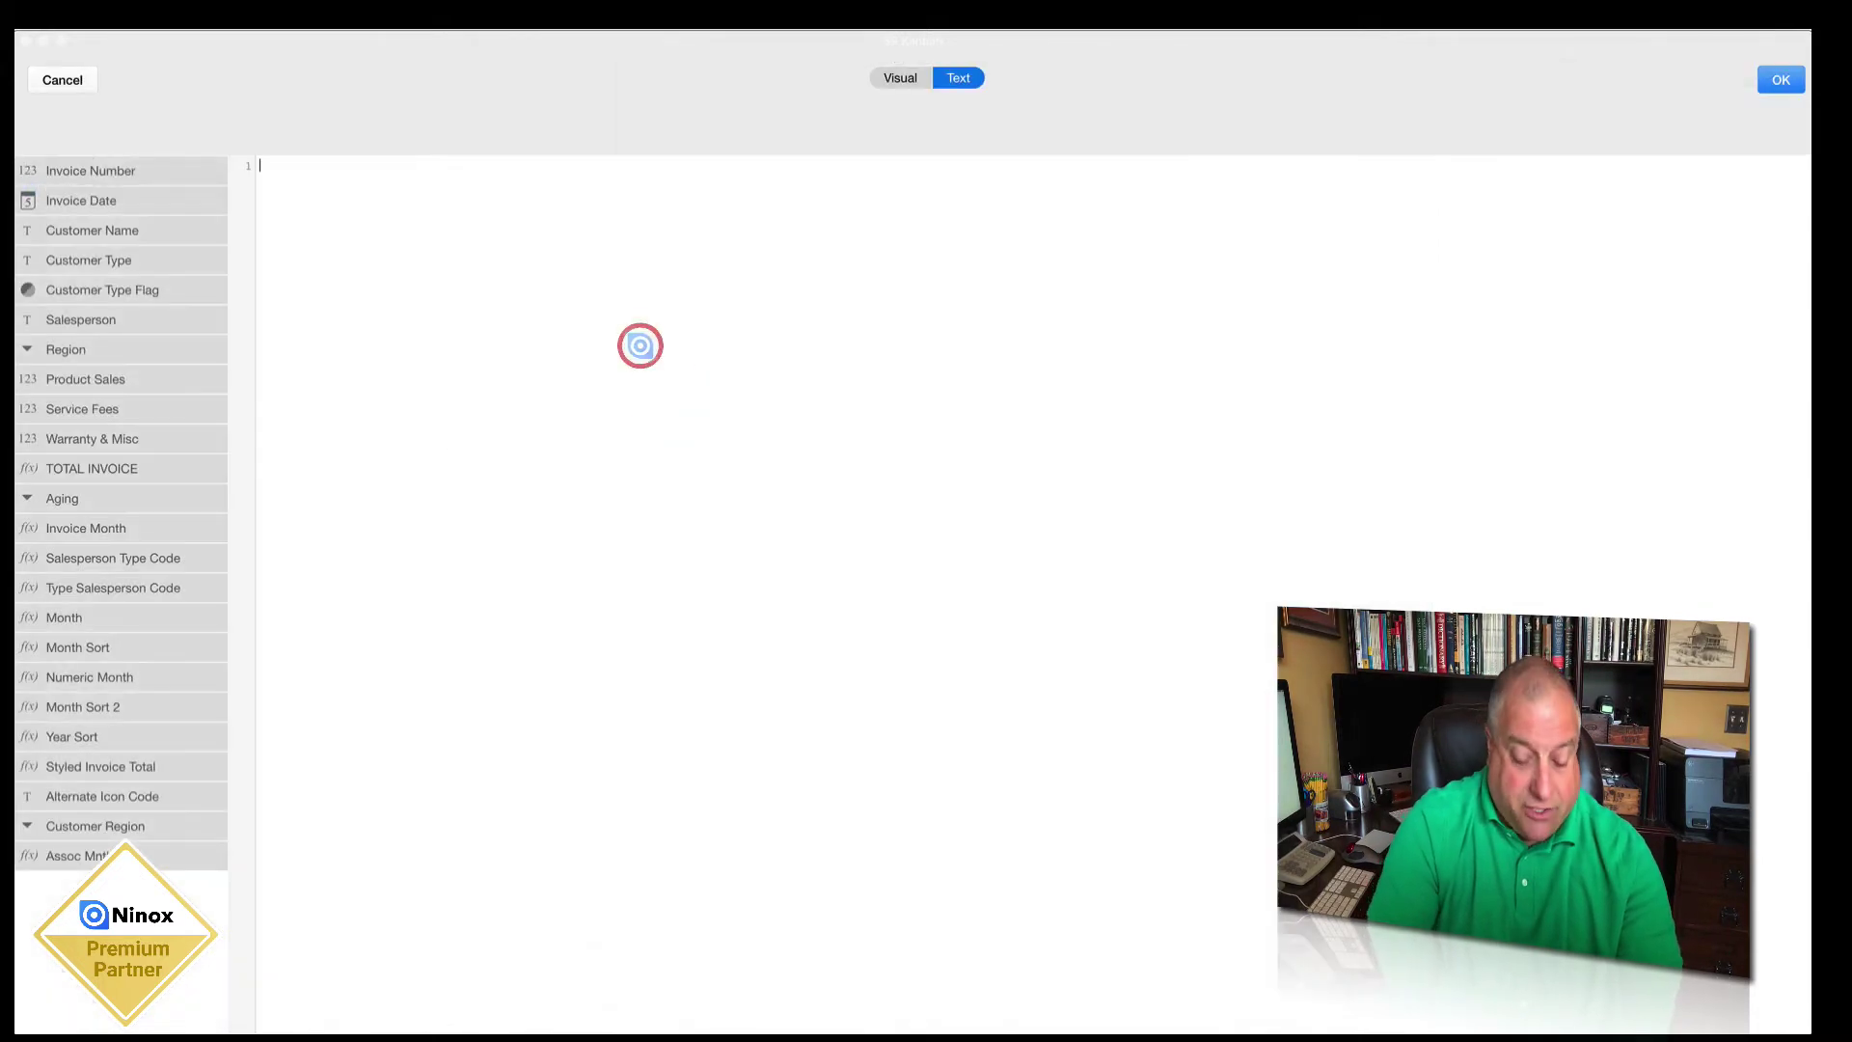
text(co)
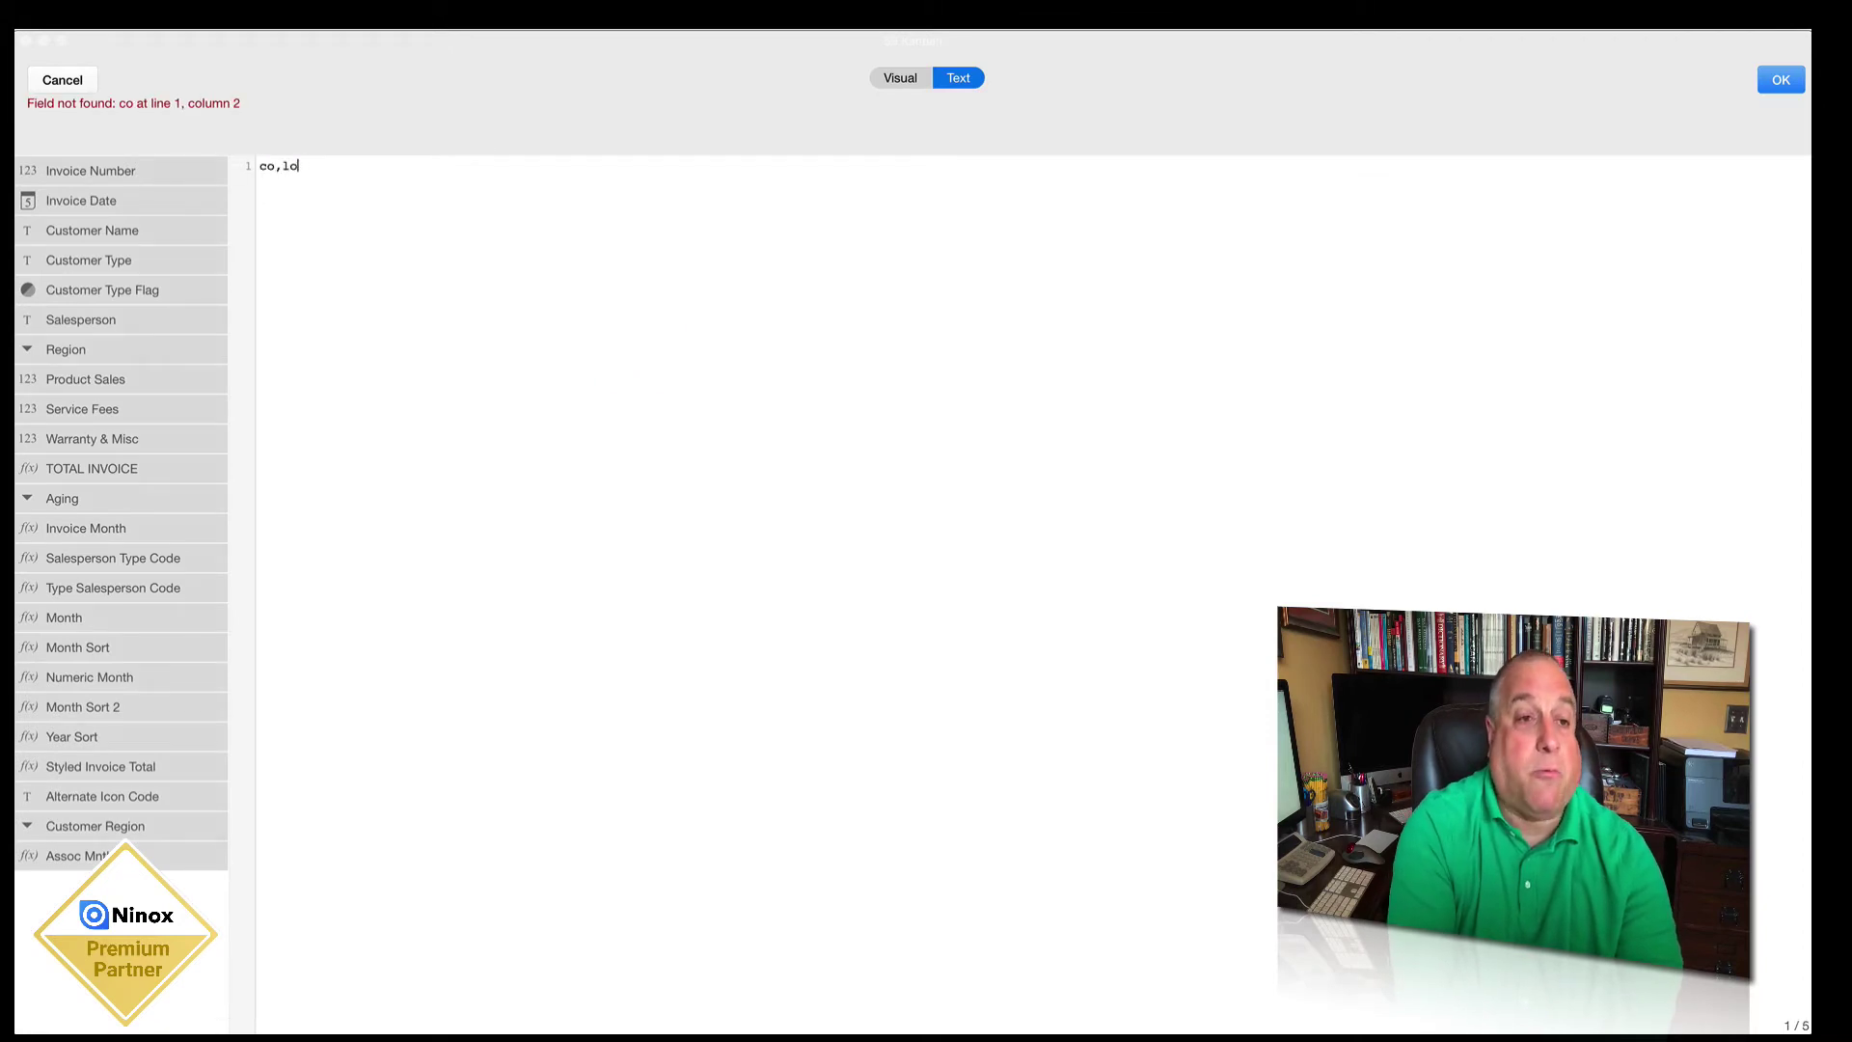
text(lor()
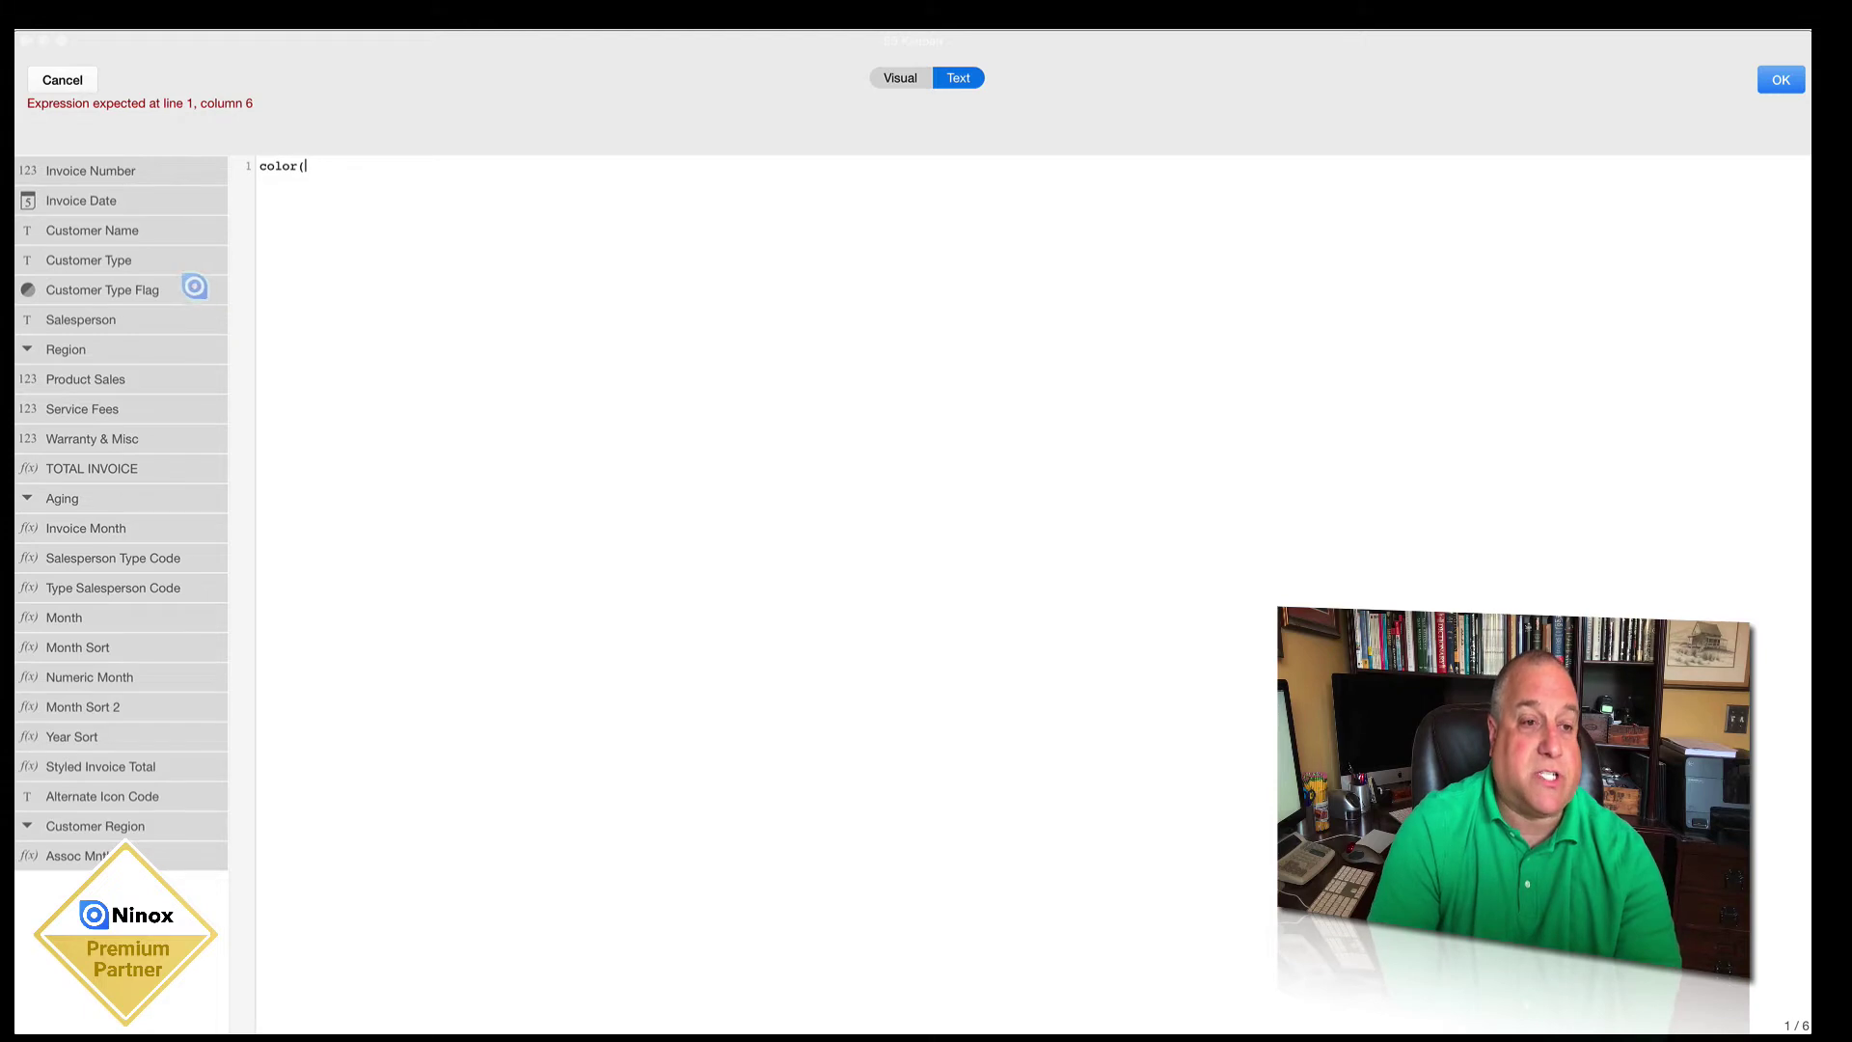
click(192, 289)
text())
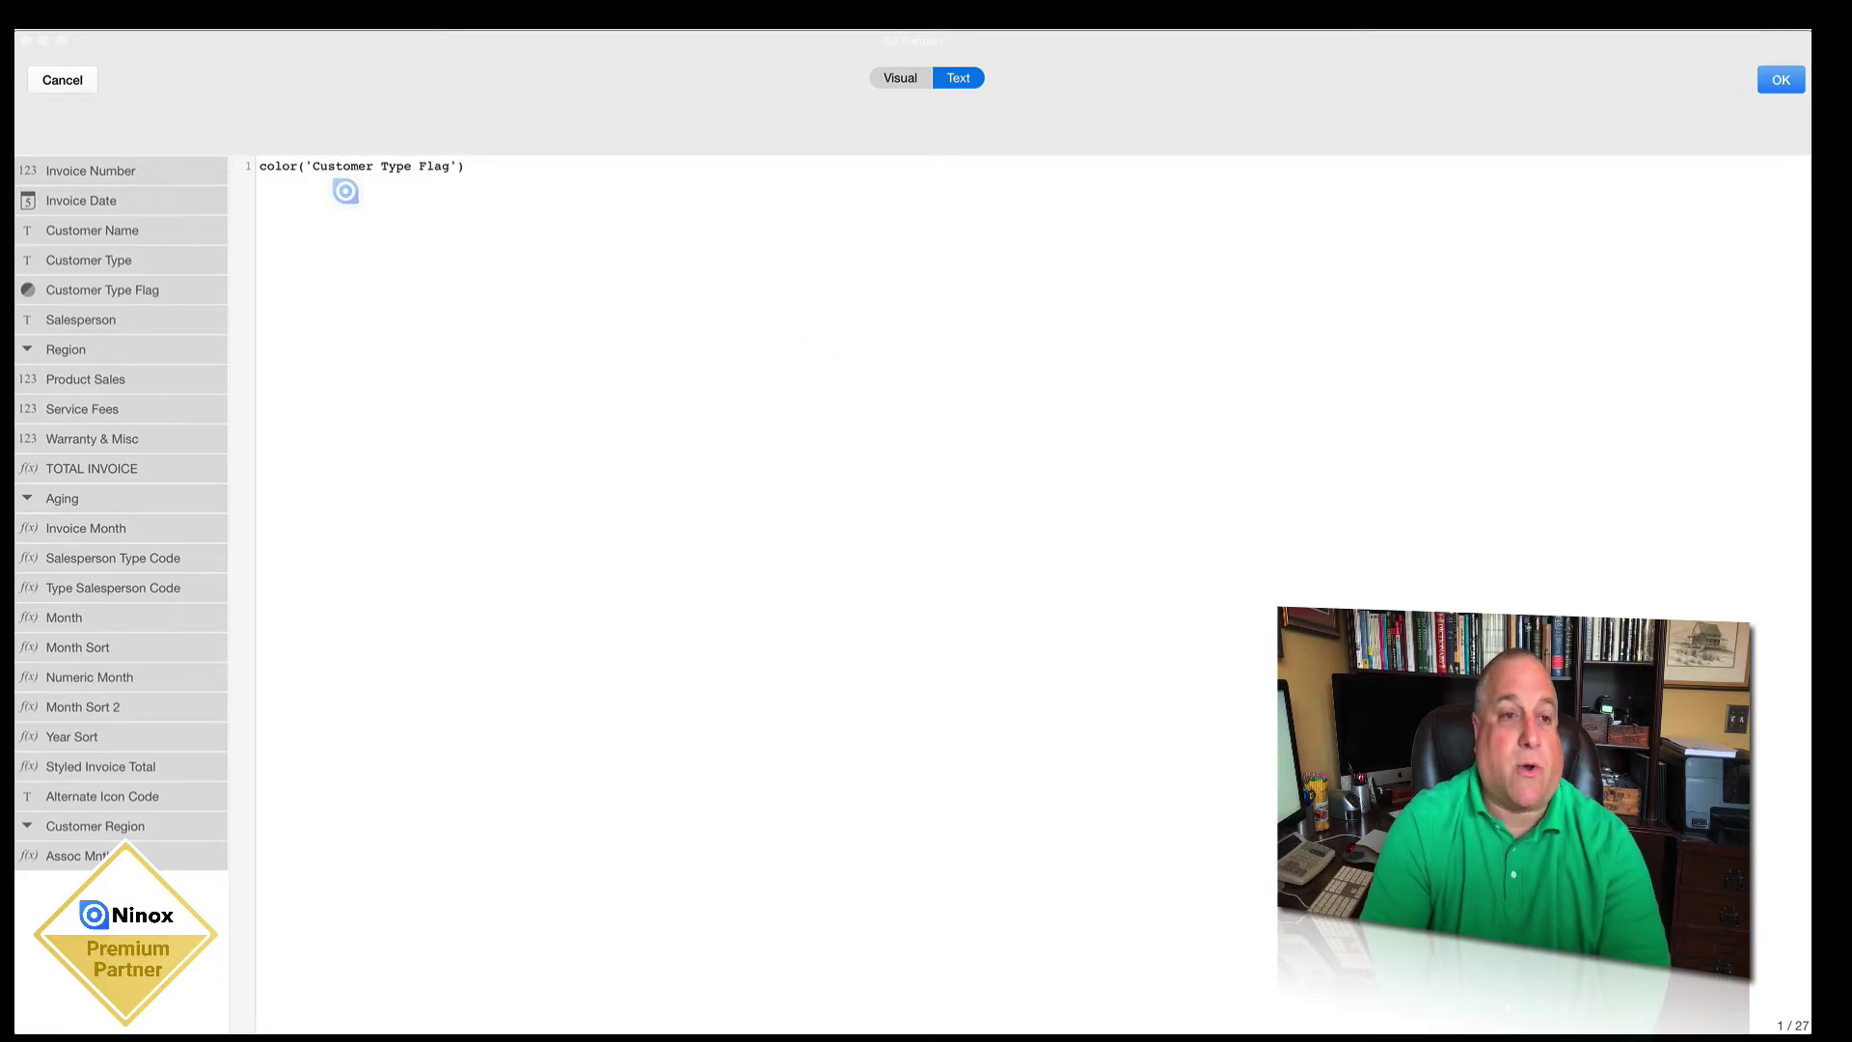
click(277, 166)
drag(248, 166, 457, 166)
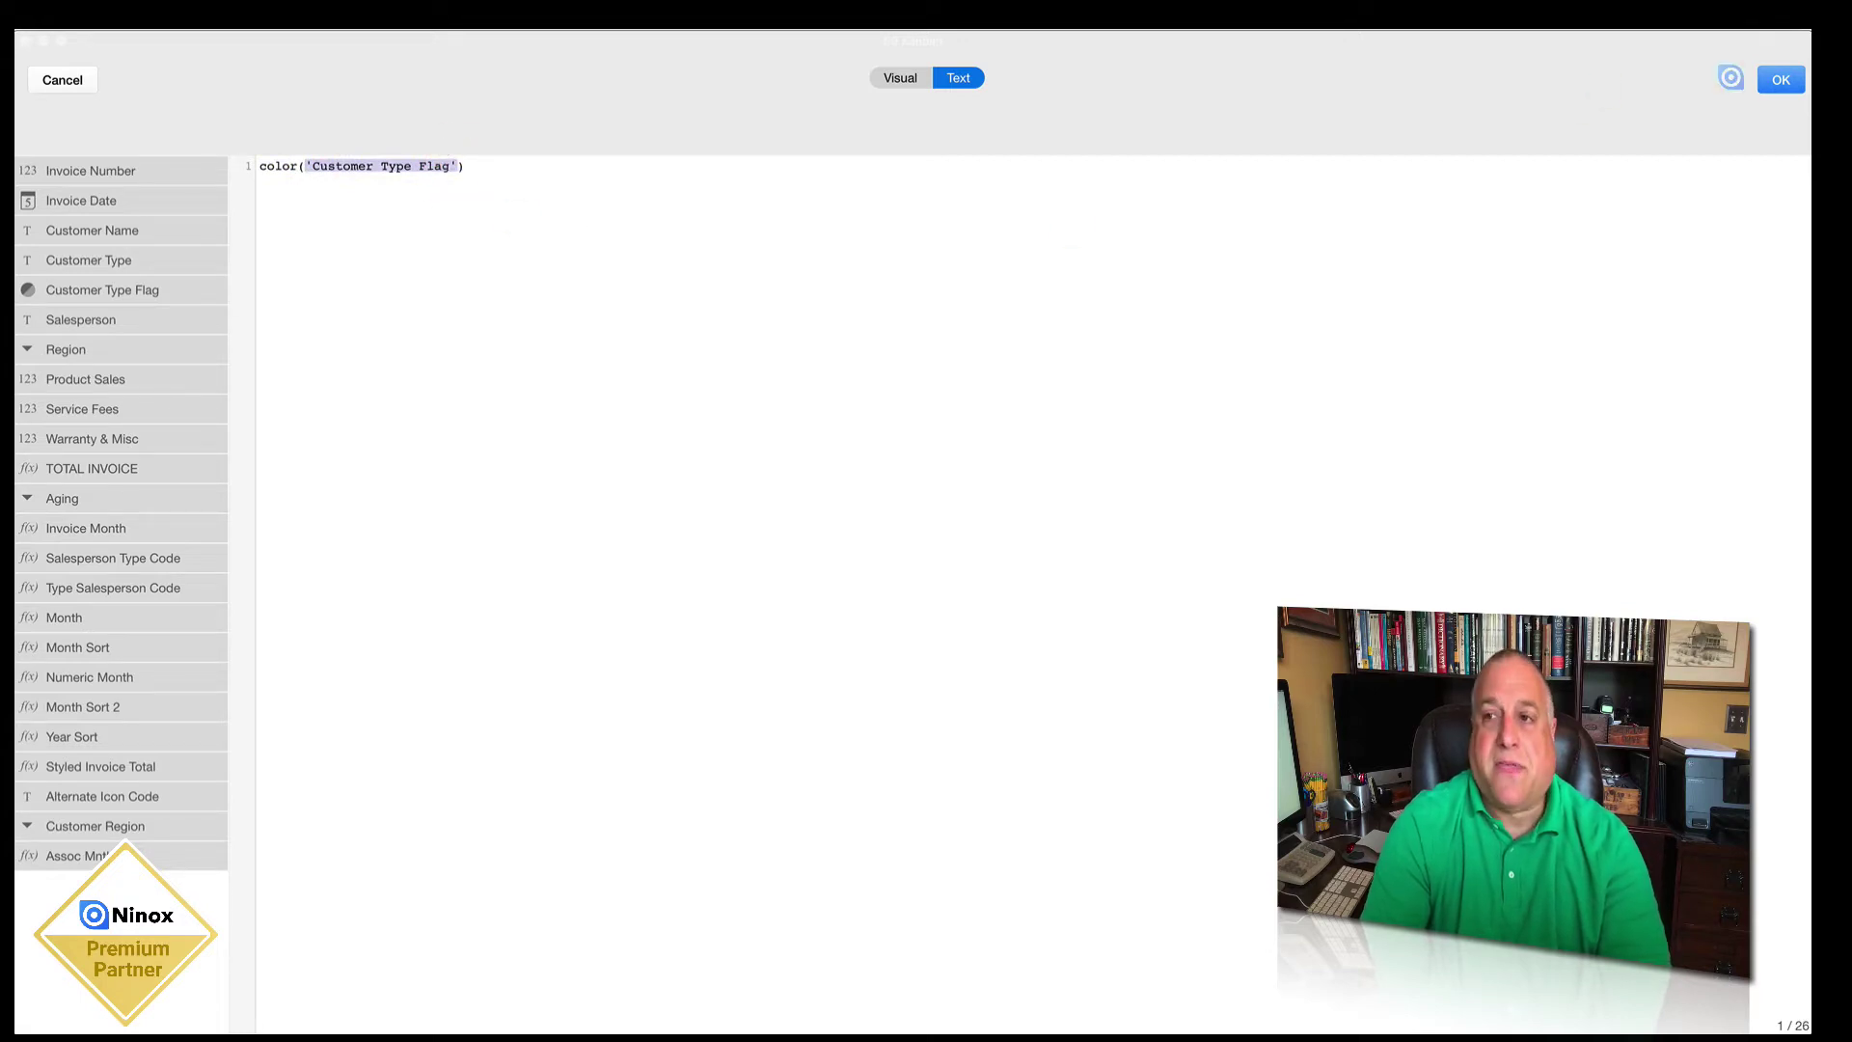
click(1773, 80)
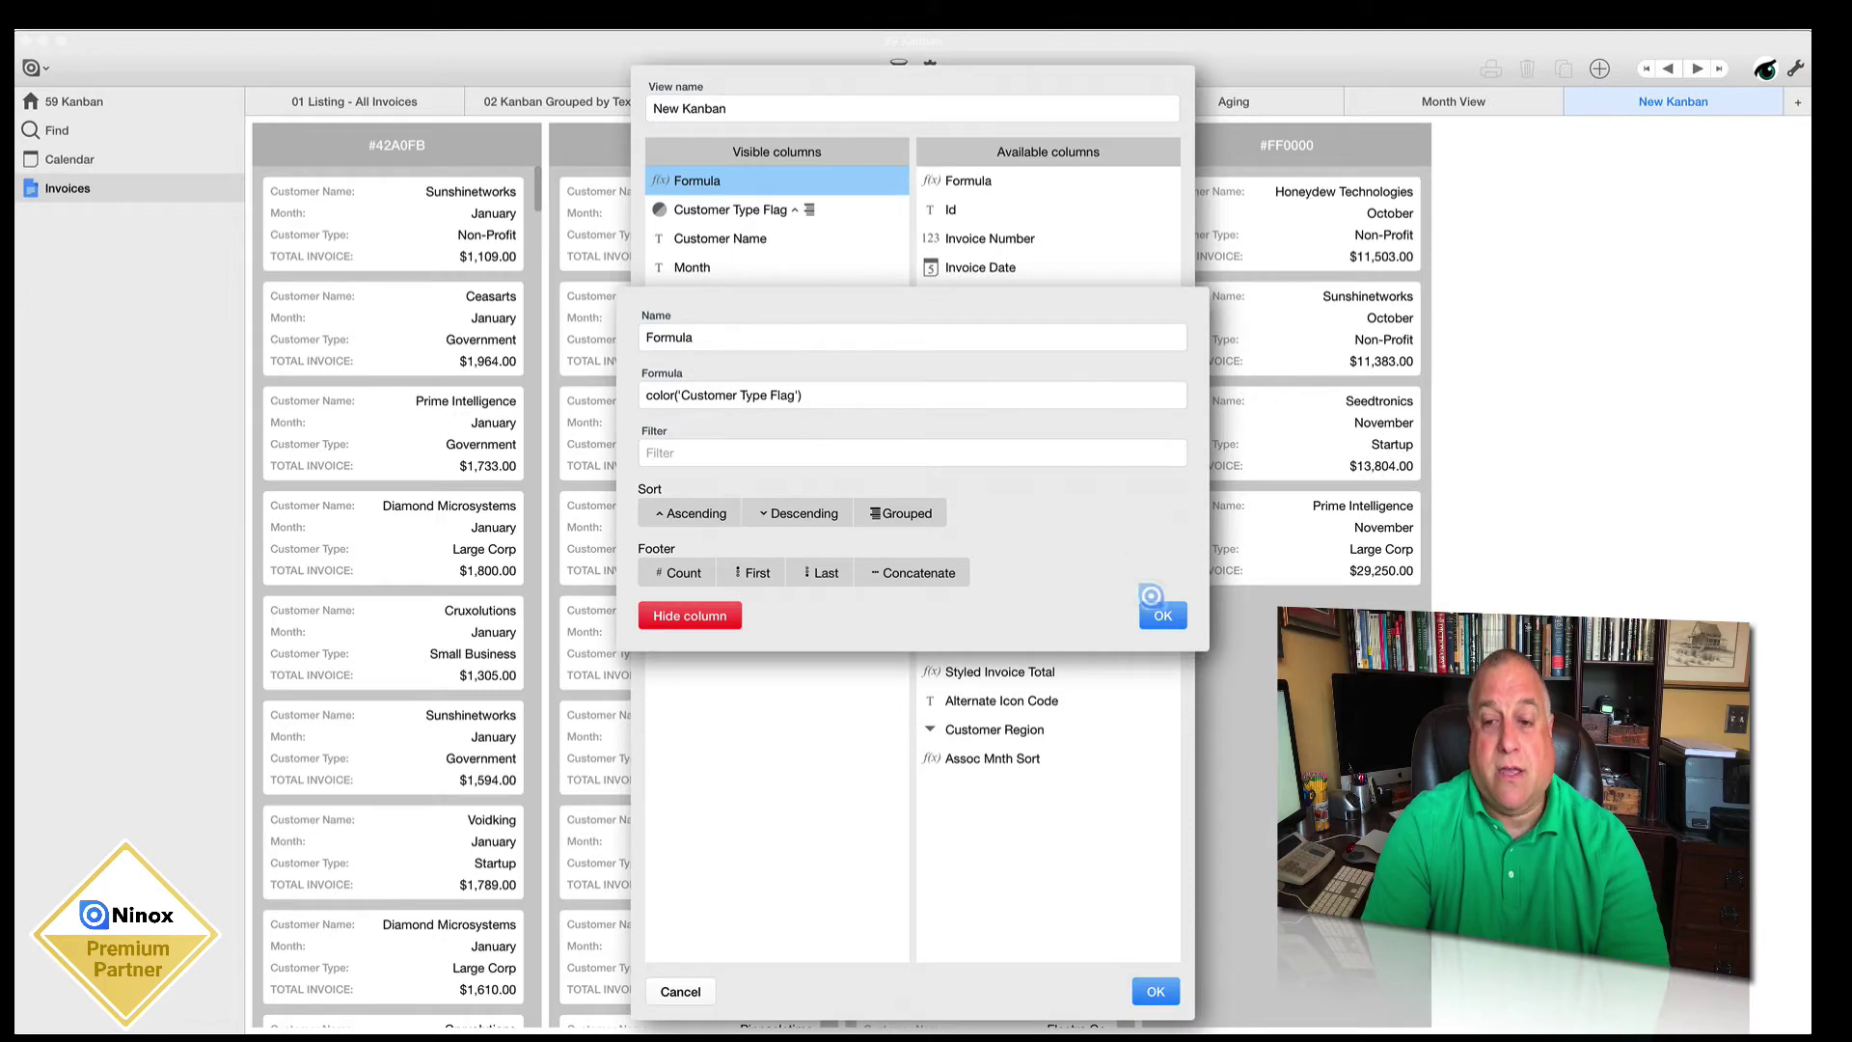
click(1155, 610)
click(1157, 991)
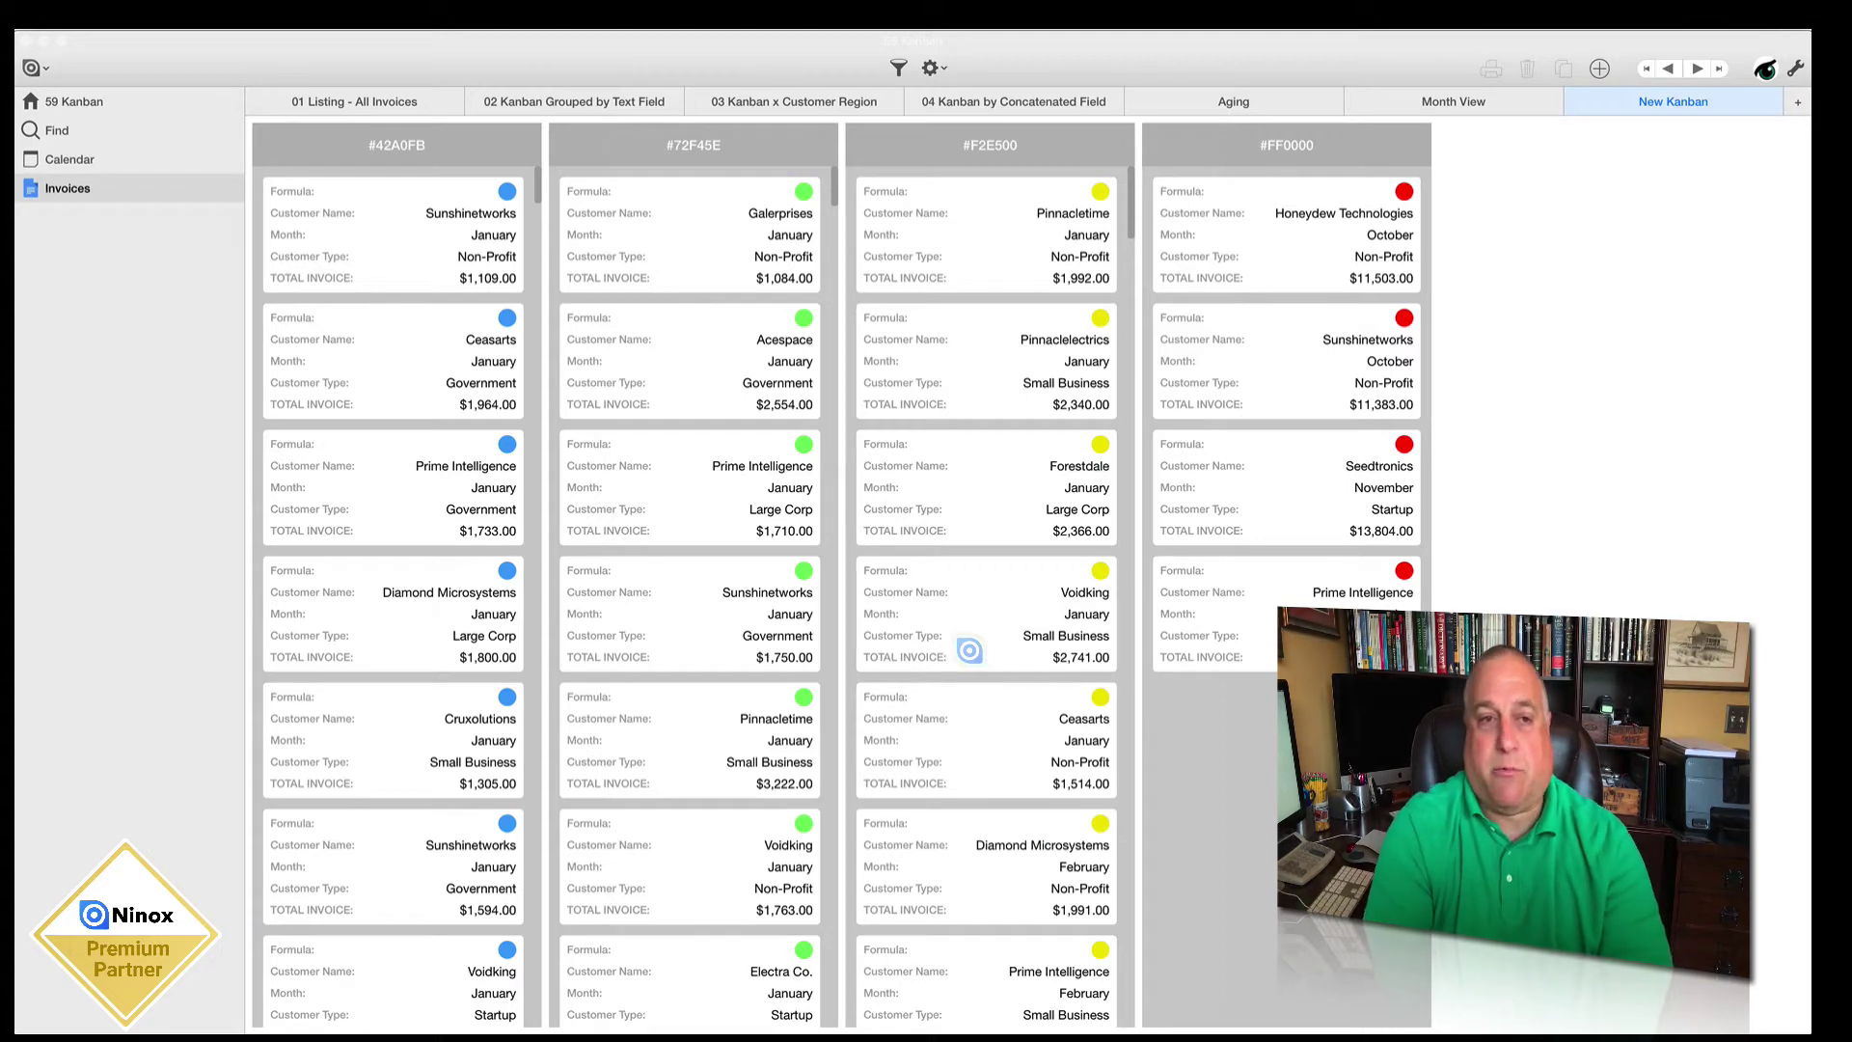
Step: Move the $1,514.00 Ceasarts card to #FF0000, the $1,964.00 Ceasarts card to #72F45E and the $1,710.00 Prime Intelligence card to #42A0FB
scroll(343, 538, down, 2)
scroll(344, 538, up, 2)
scroll(634, 463, down, 3)
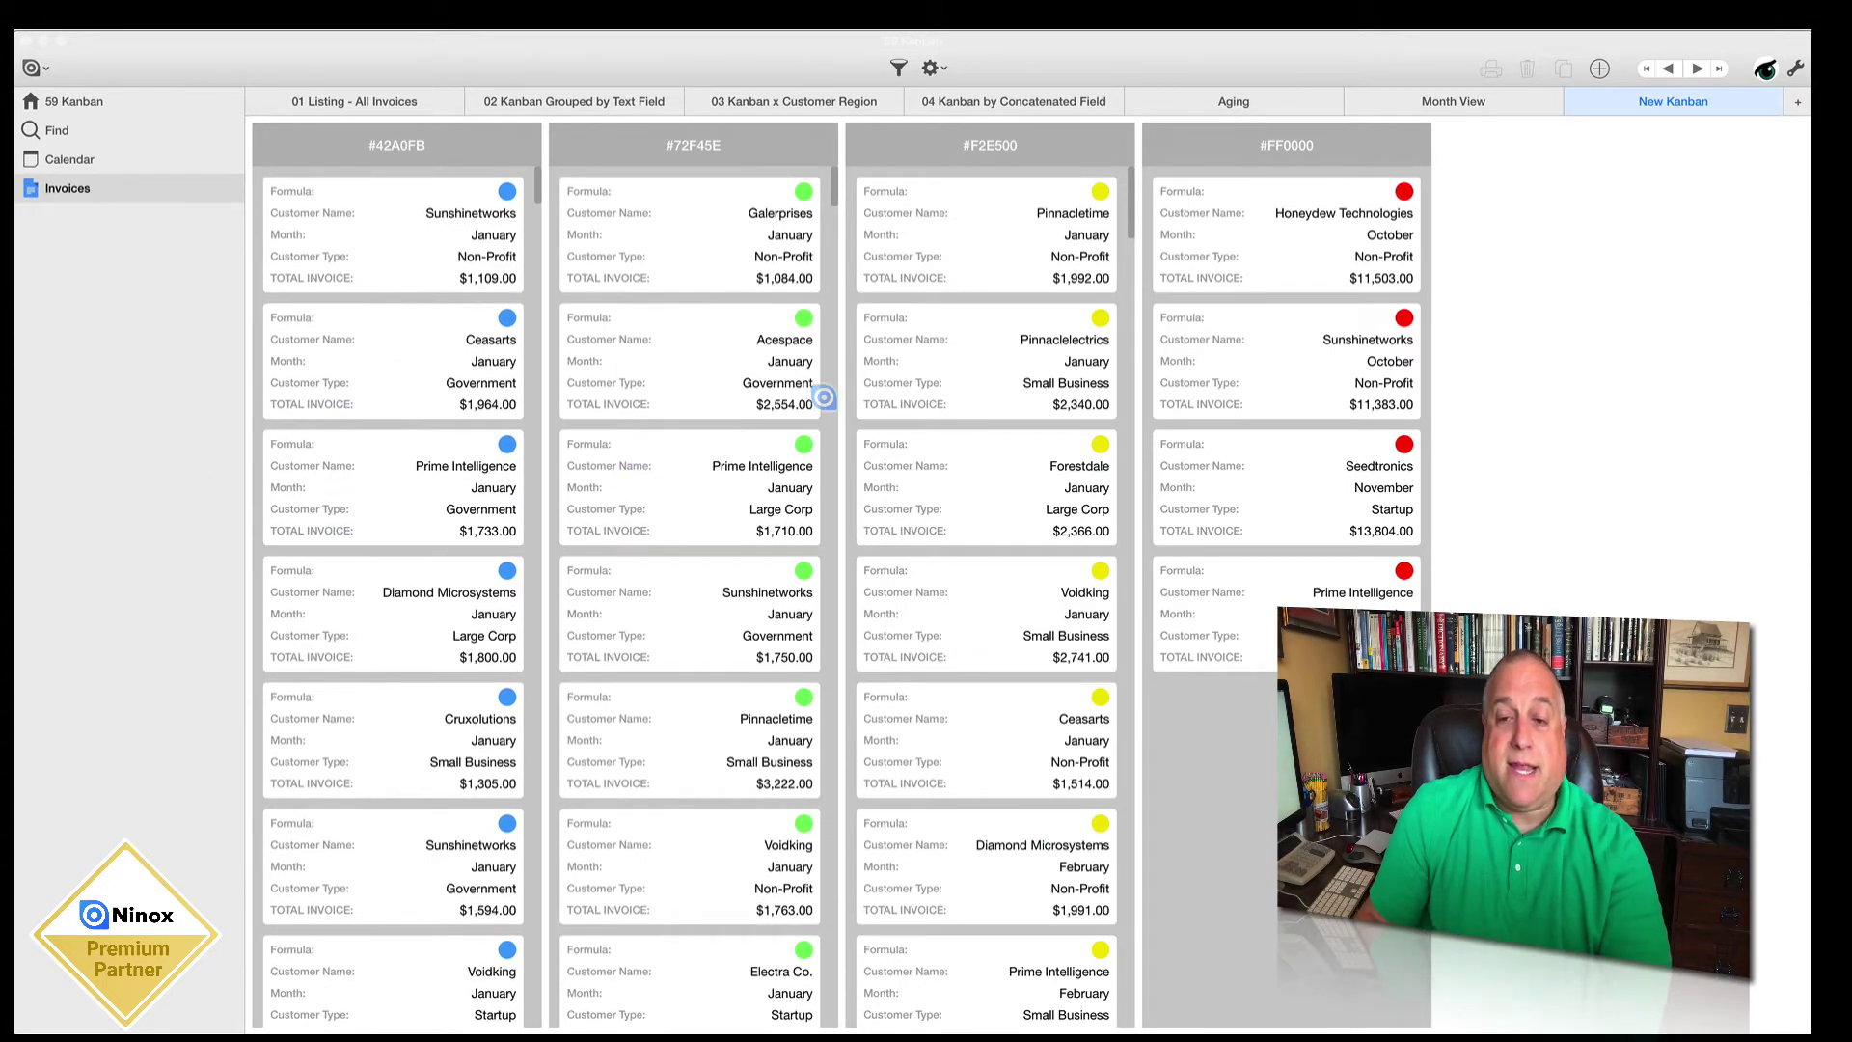
scroll(806, 400, up, 2)
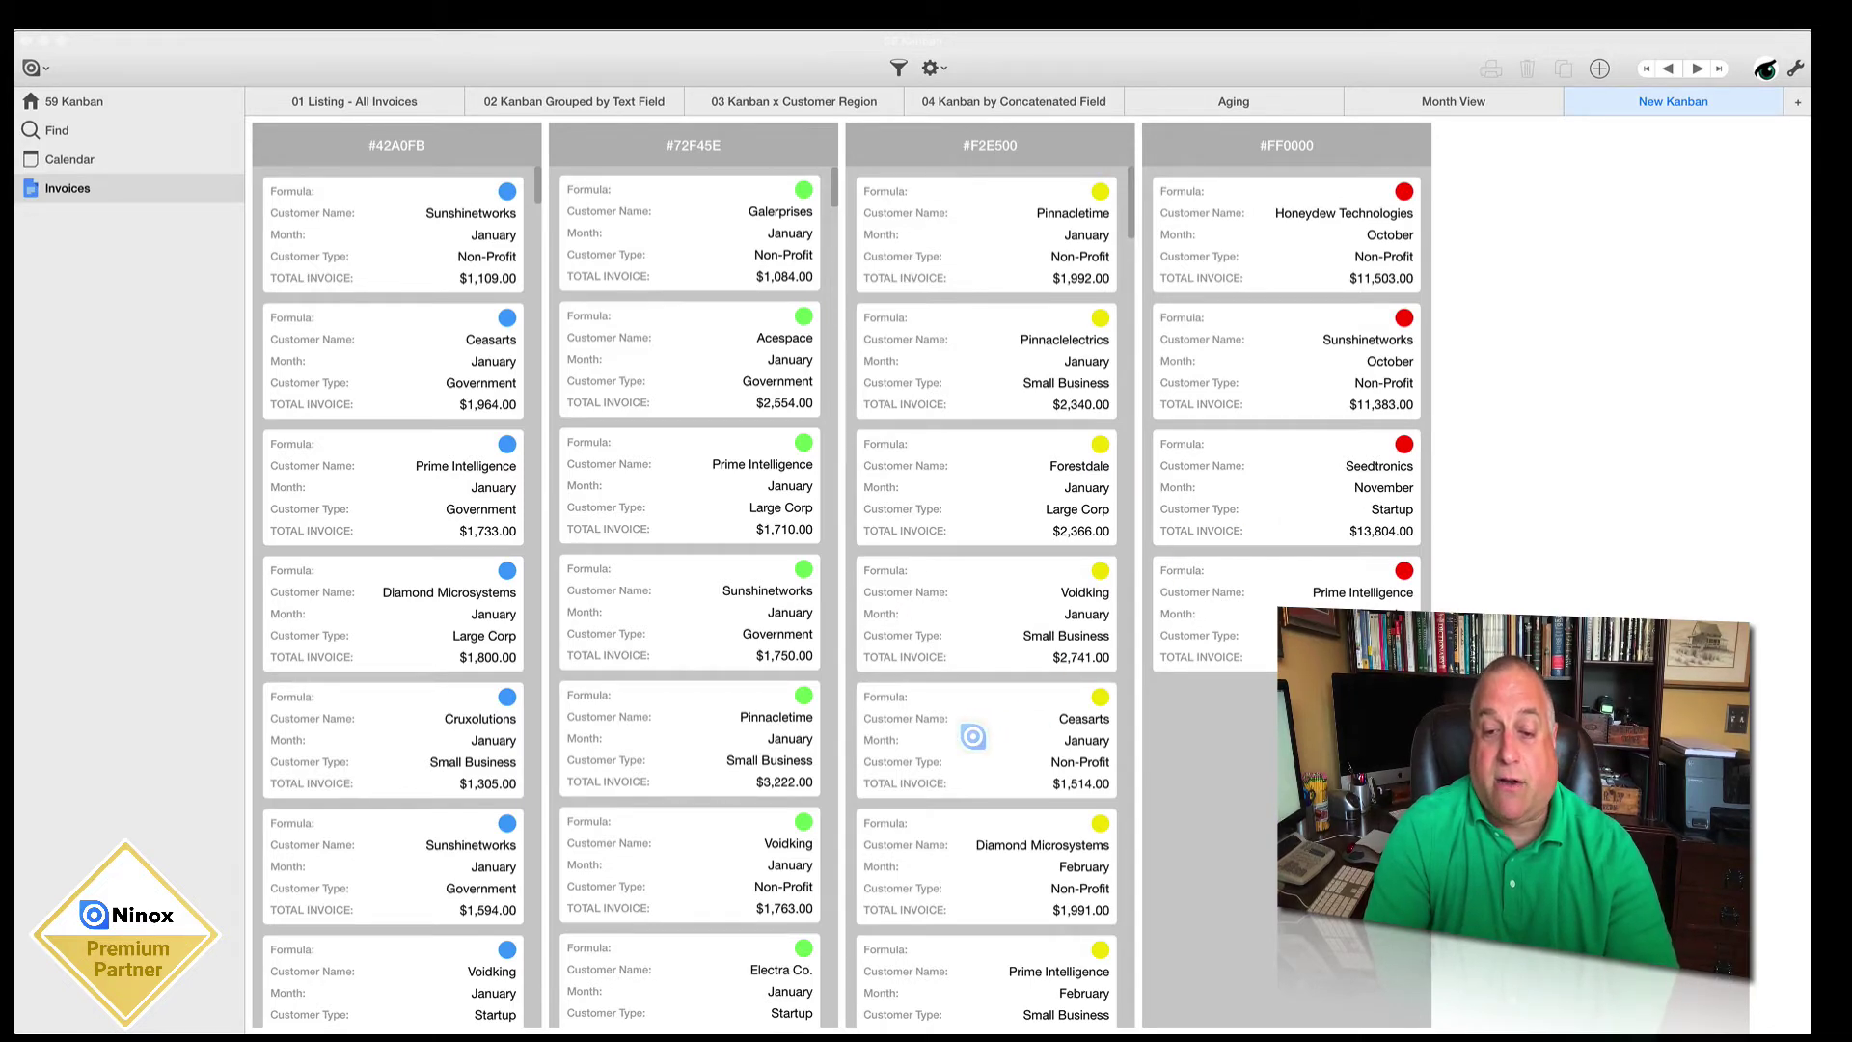
drag(972, 735, 1271, 733)
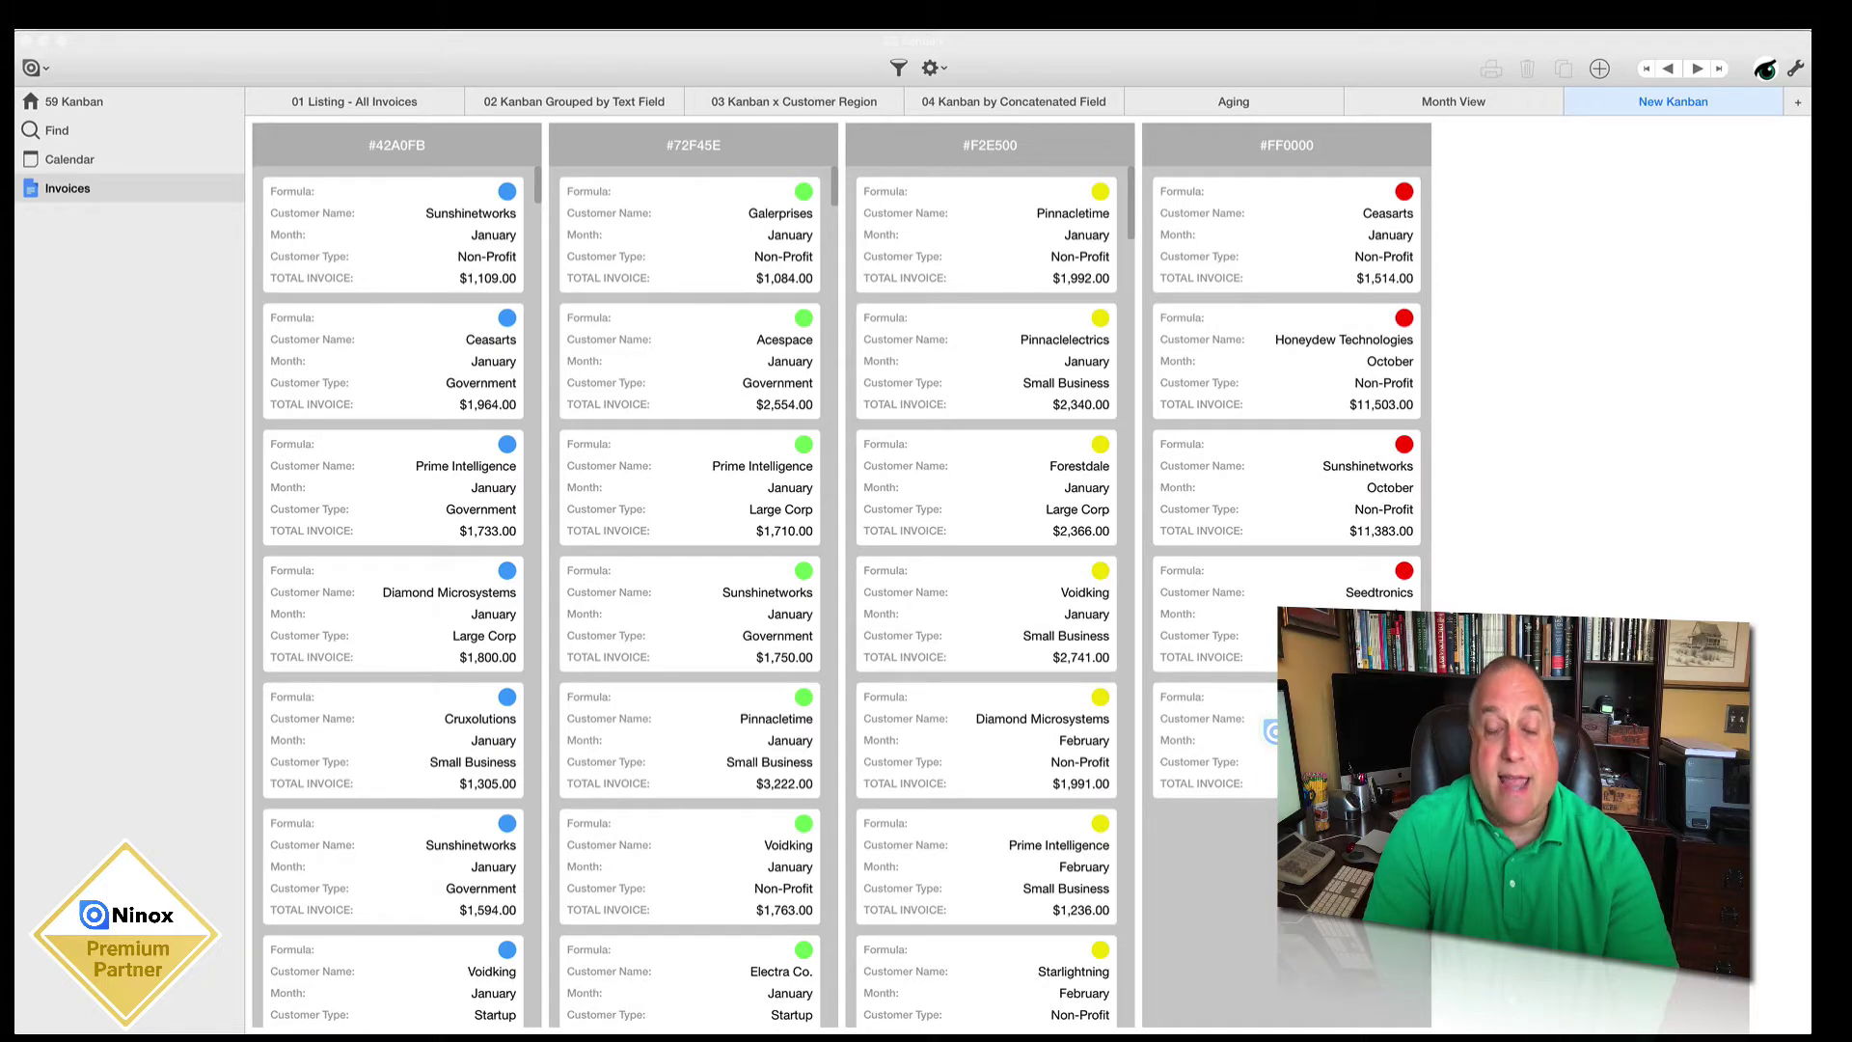
drag(758, 506, 764, 374)
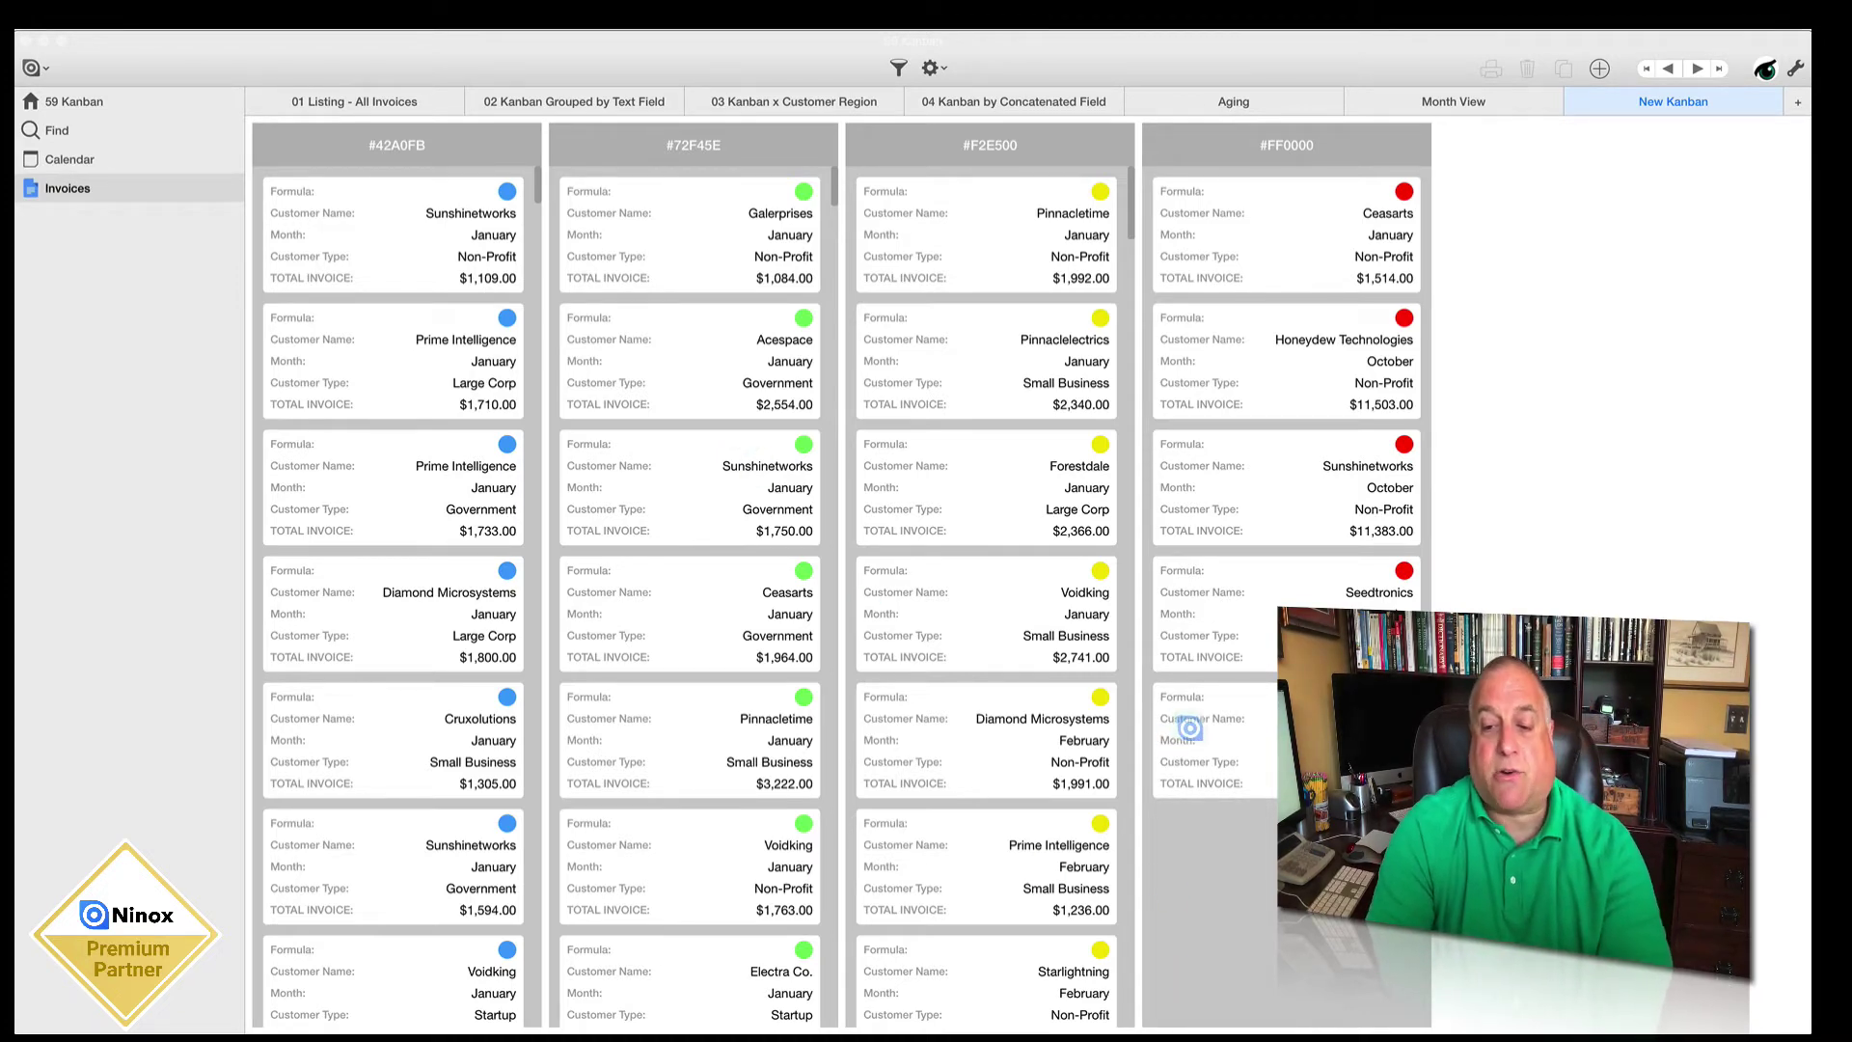
Step: Examine the choice values of the Region field in edit mode from the last Prime Intelligence invoice in the #FF0000 group
click(1189, 727)
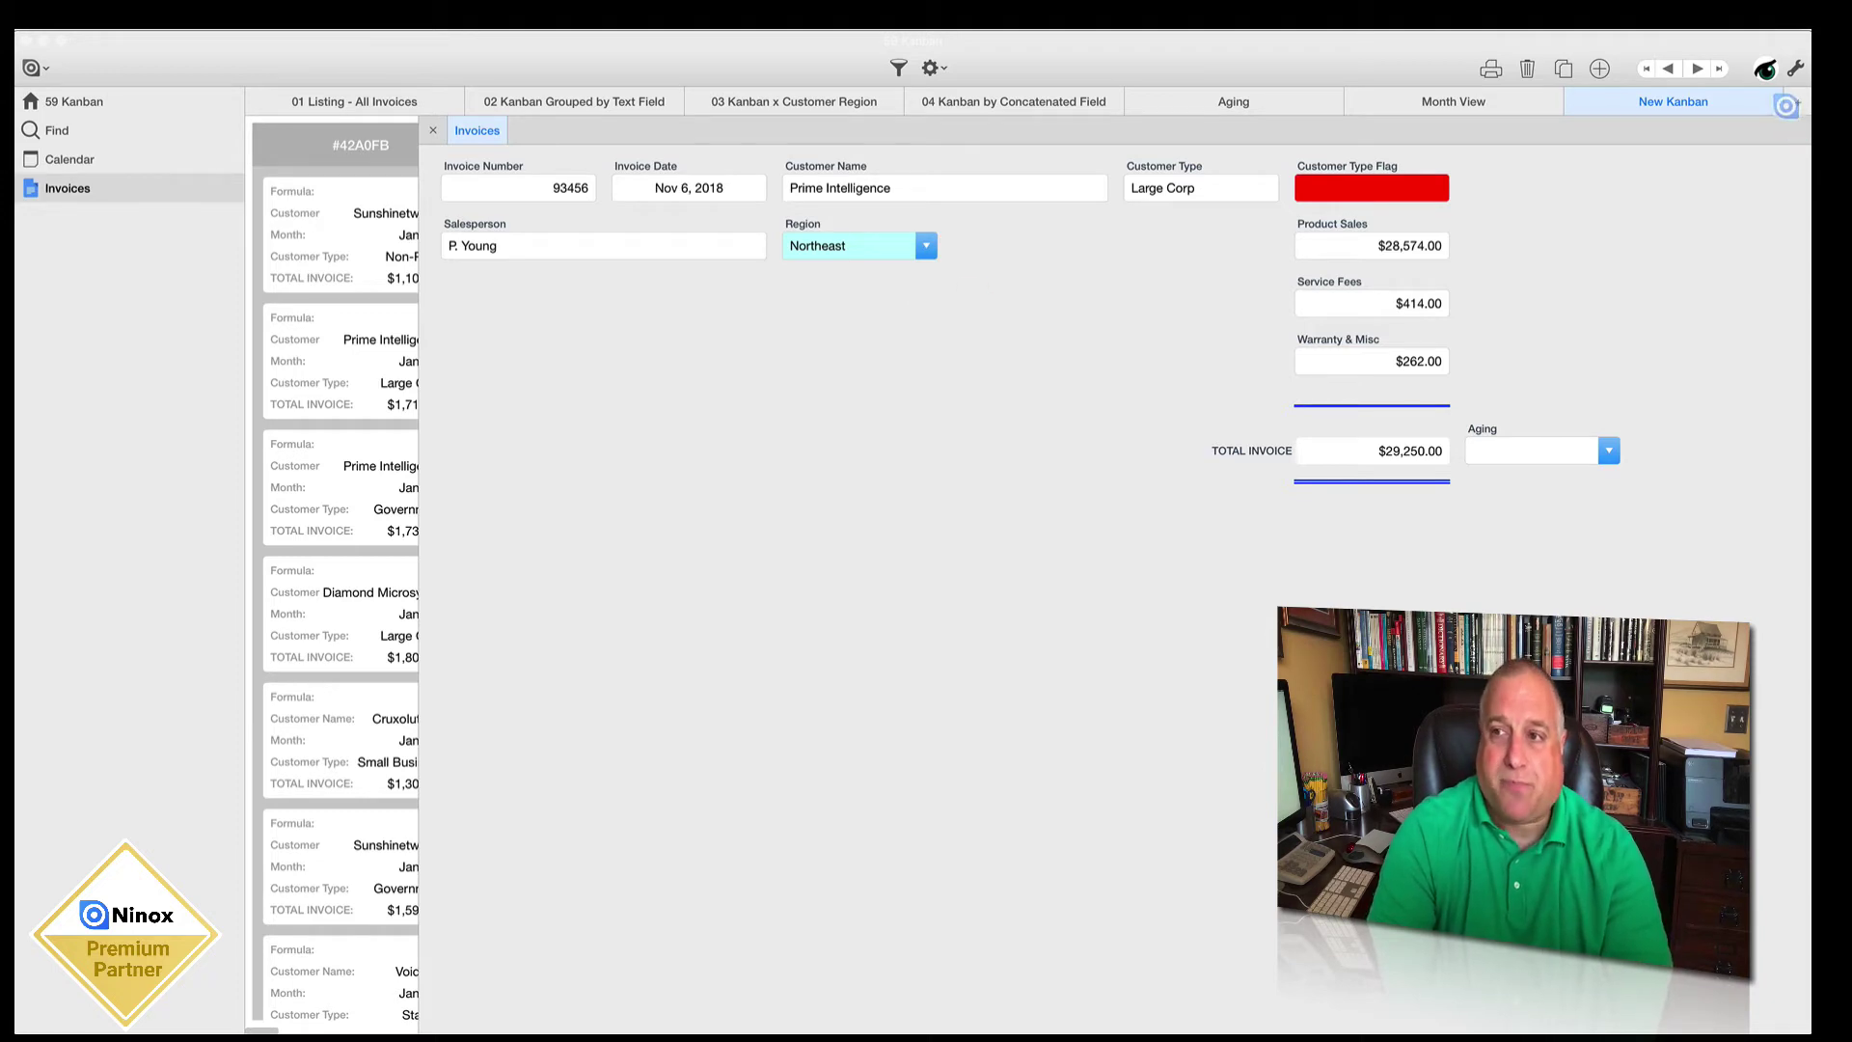
click(1795, 68)
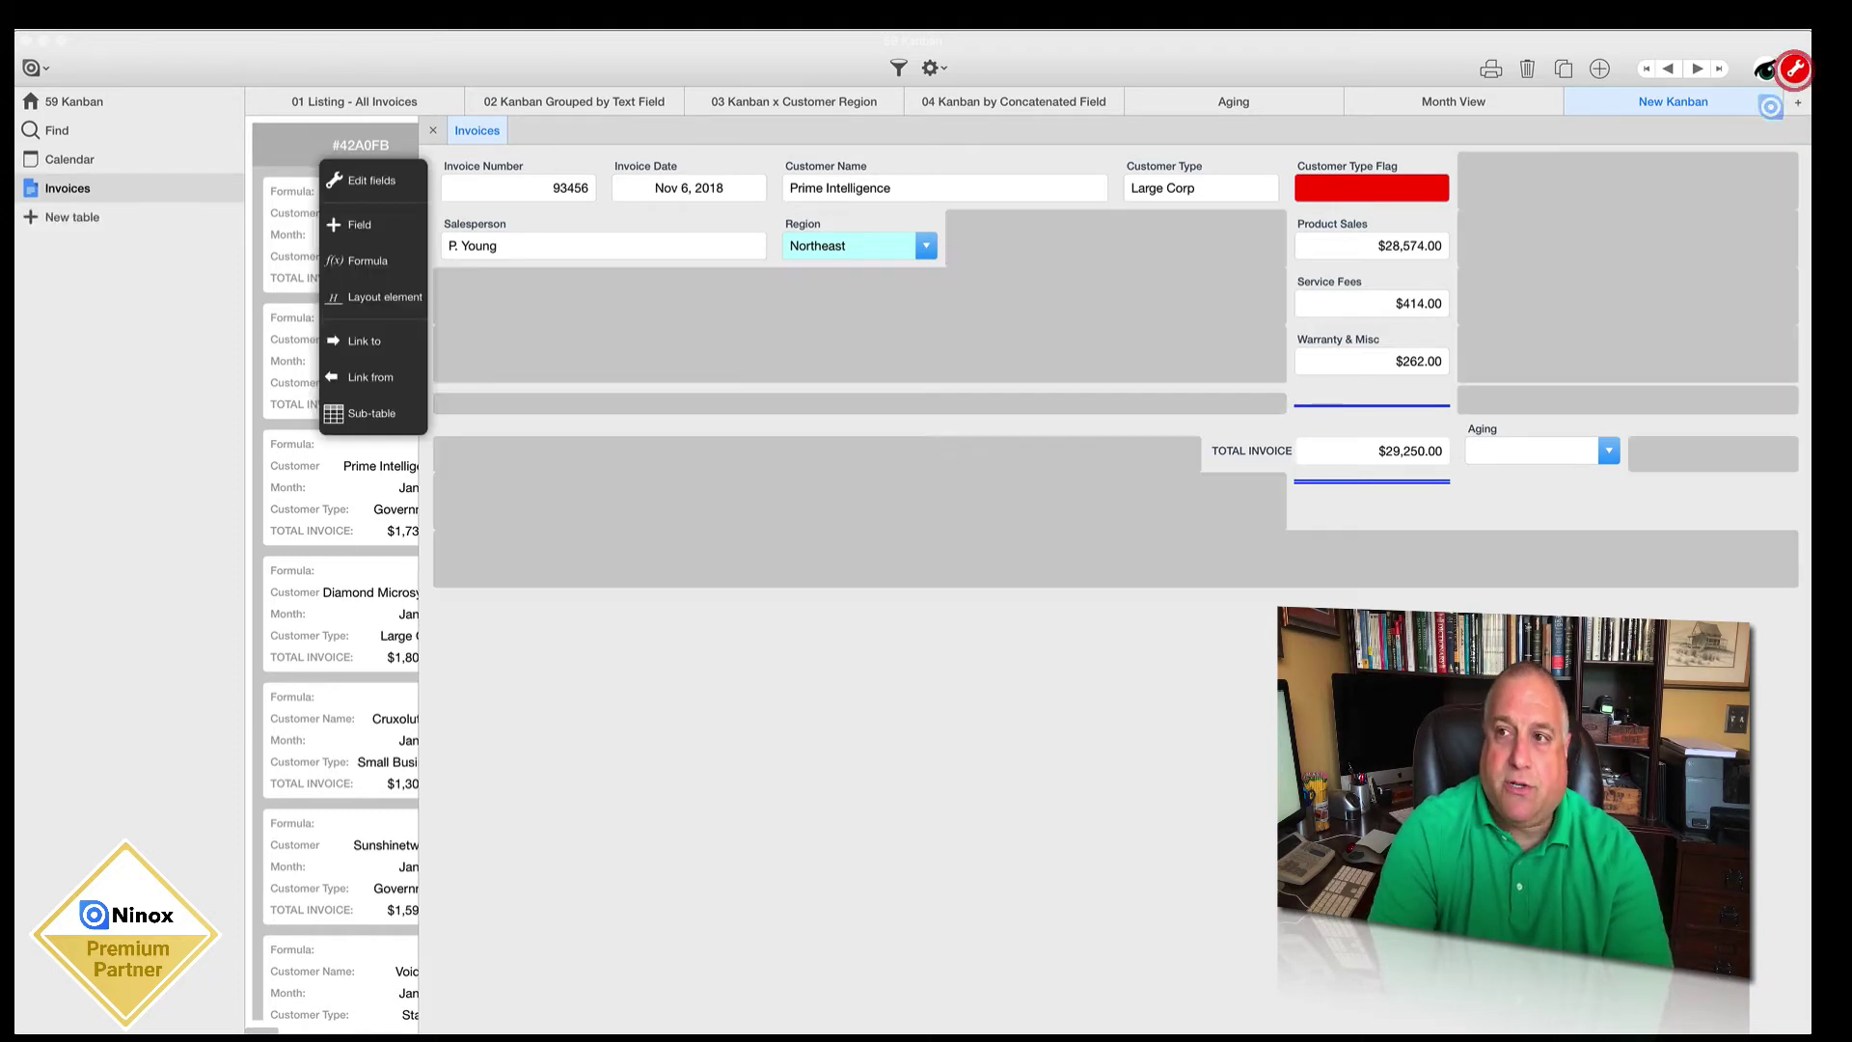
click(844, 224)
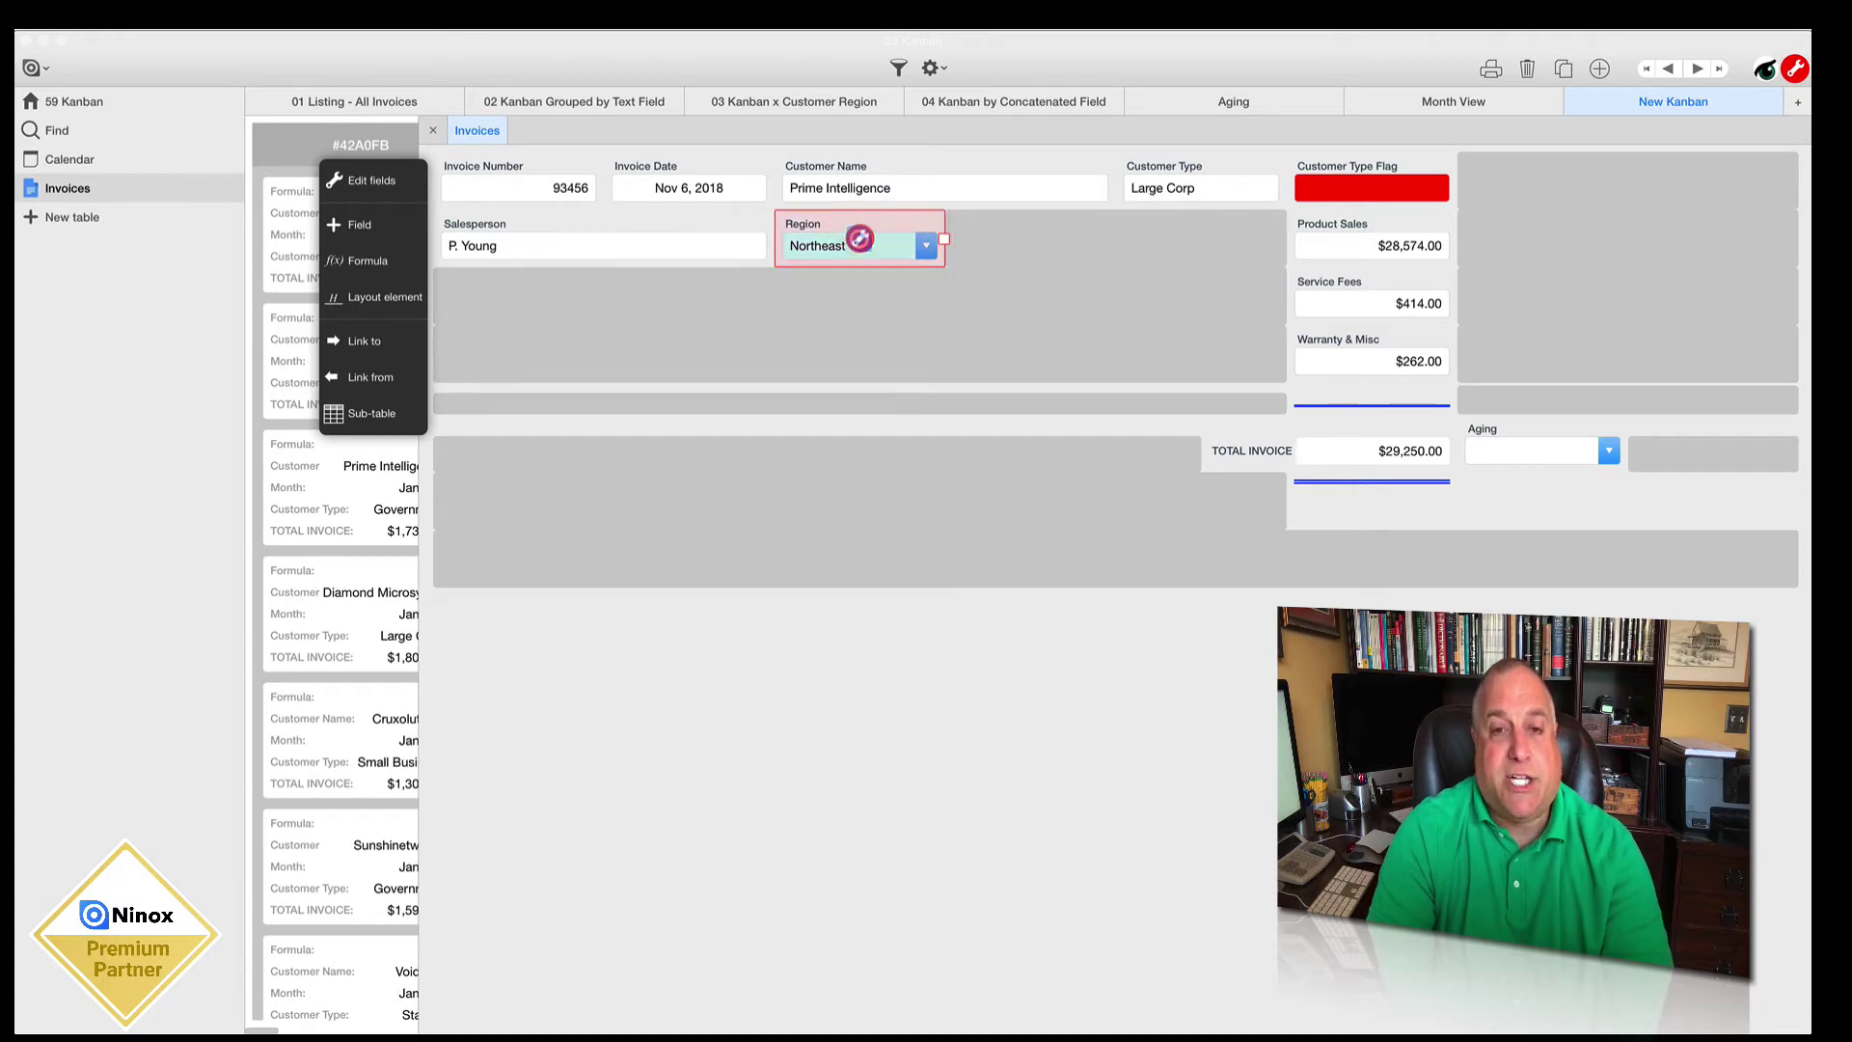
double_click(858, 237)
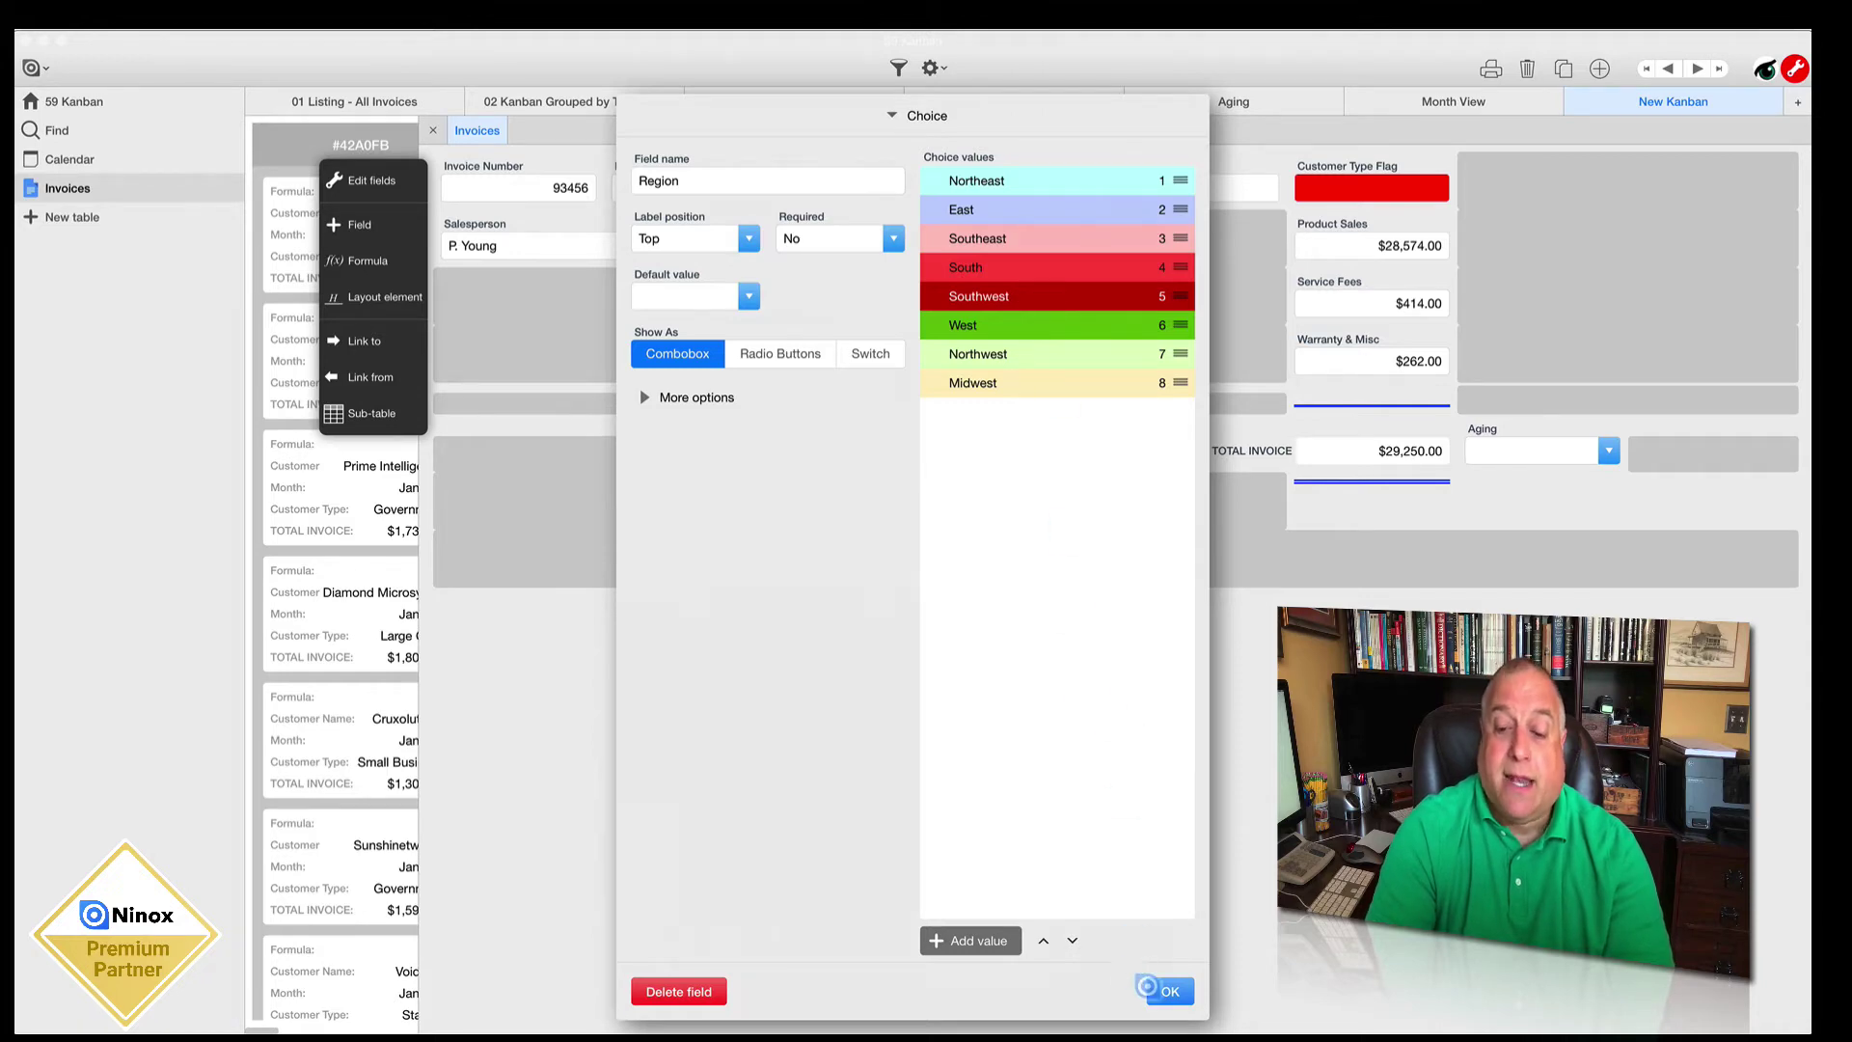
click(1164, 989)
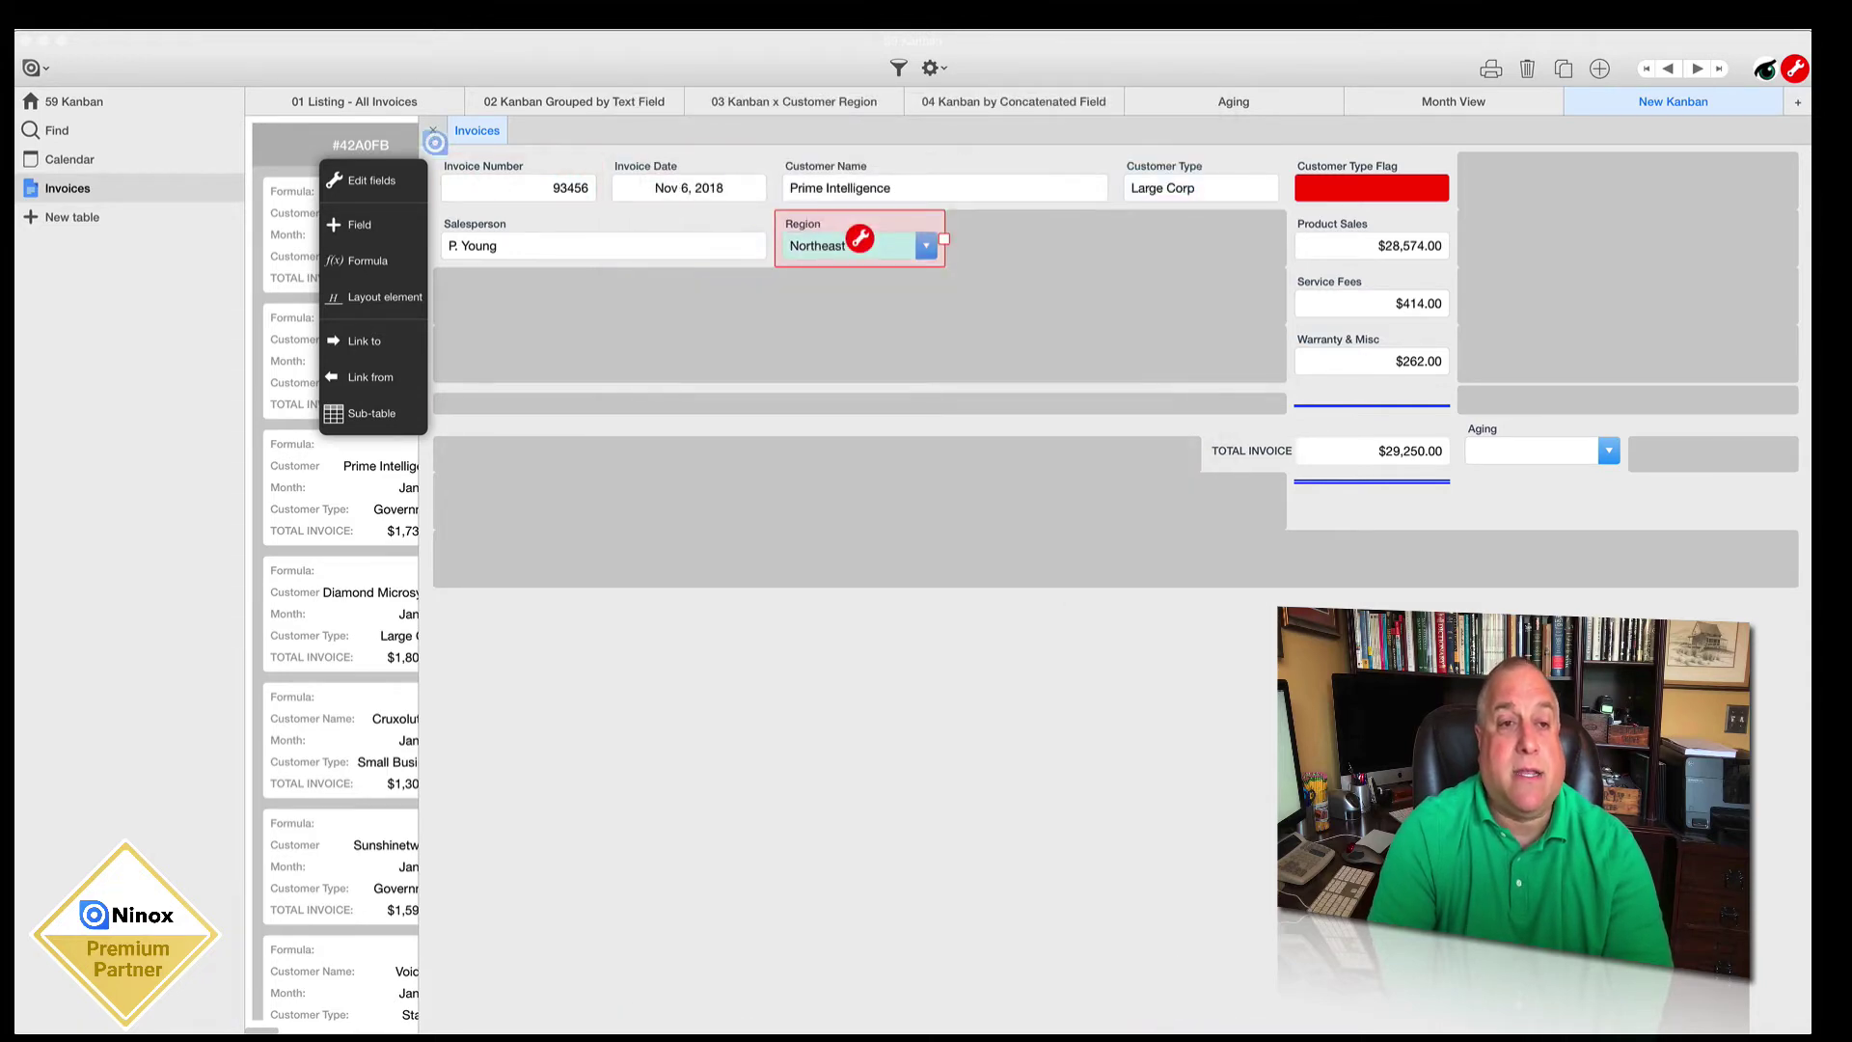
click(433, 130)
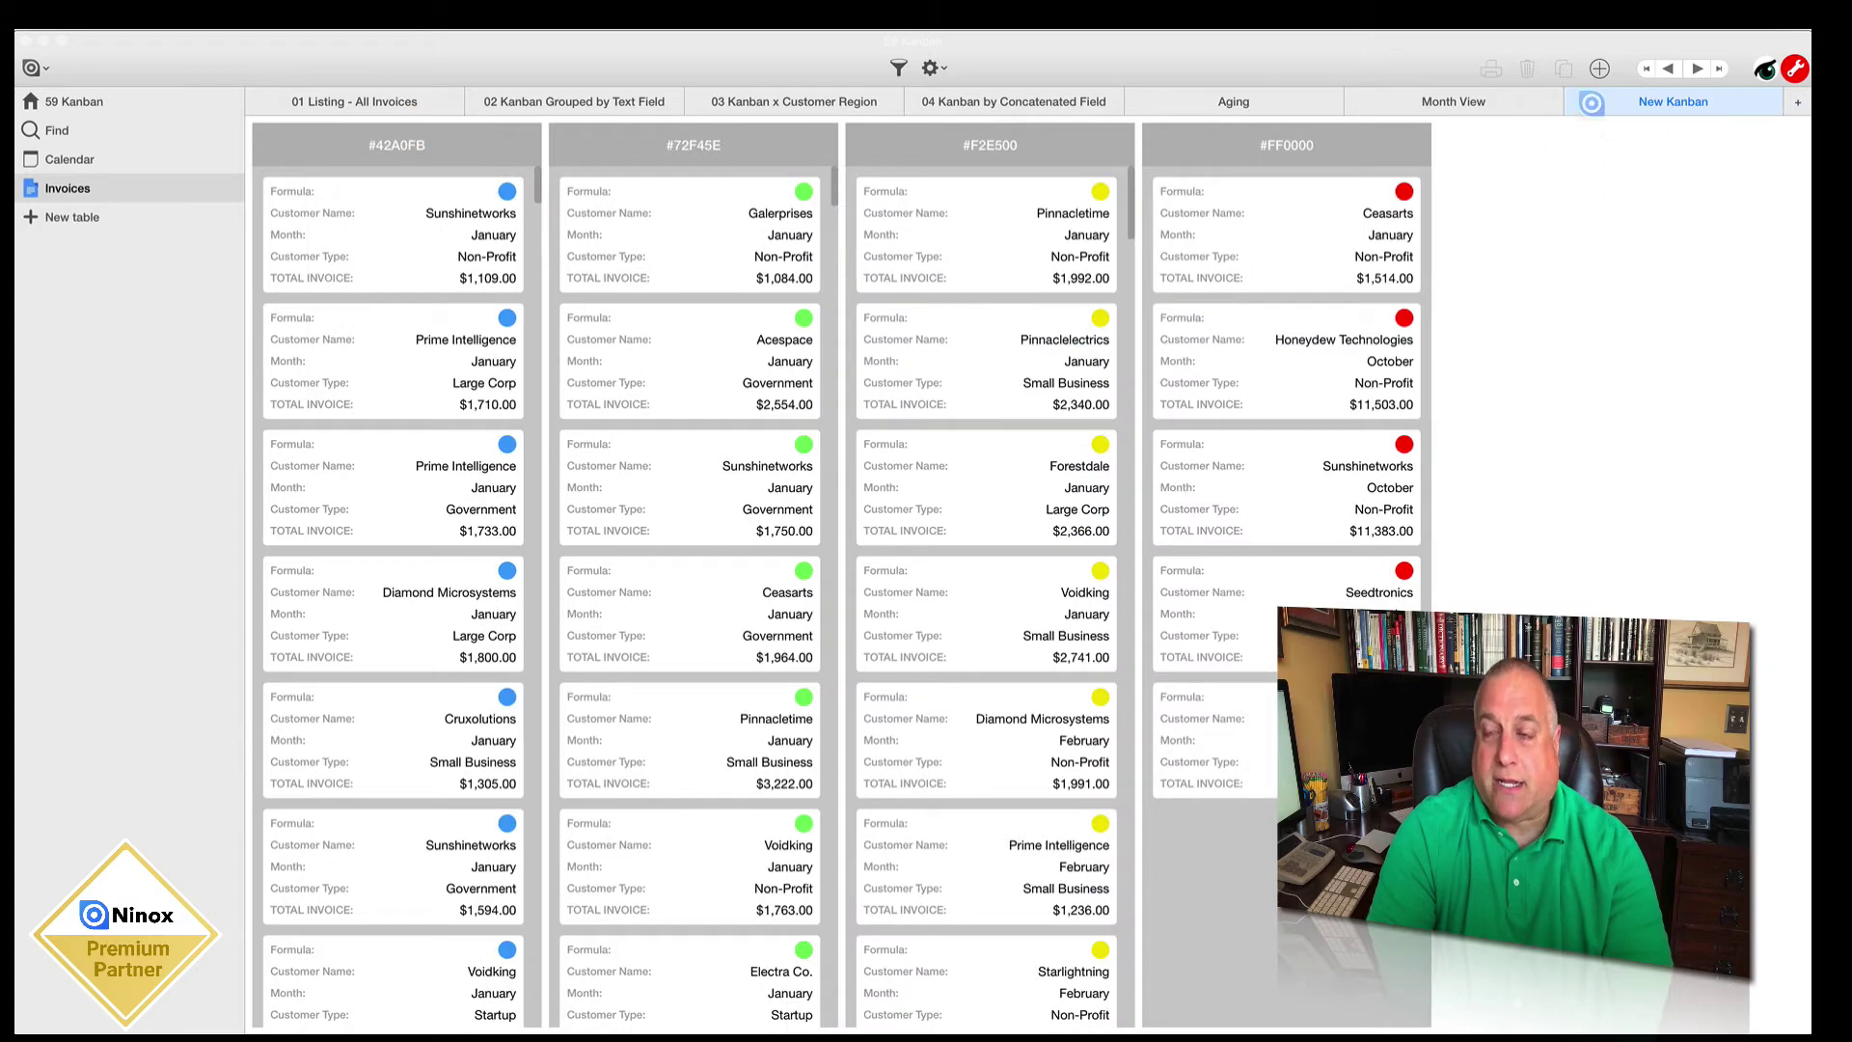
Step: Hide the Formula and Customer Type Flag columns in the New Kanban view's column configuration
click(1587, 103)
click(1619, 220)
click(847, 209)
click(724, 183)
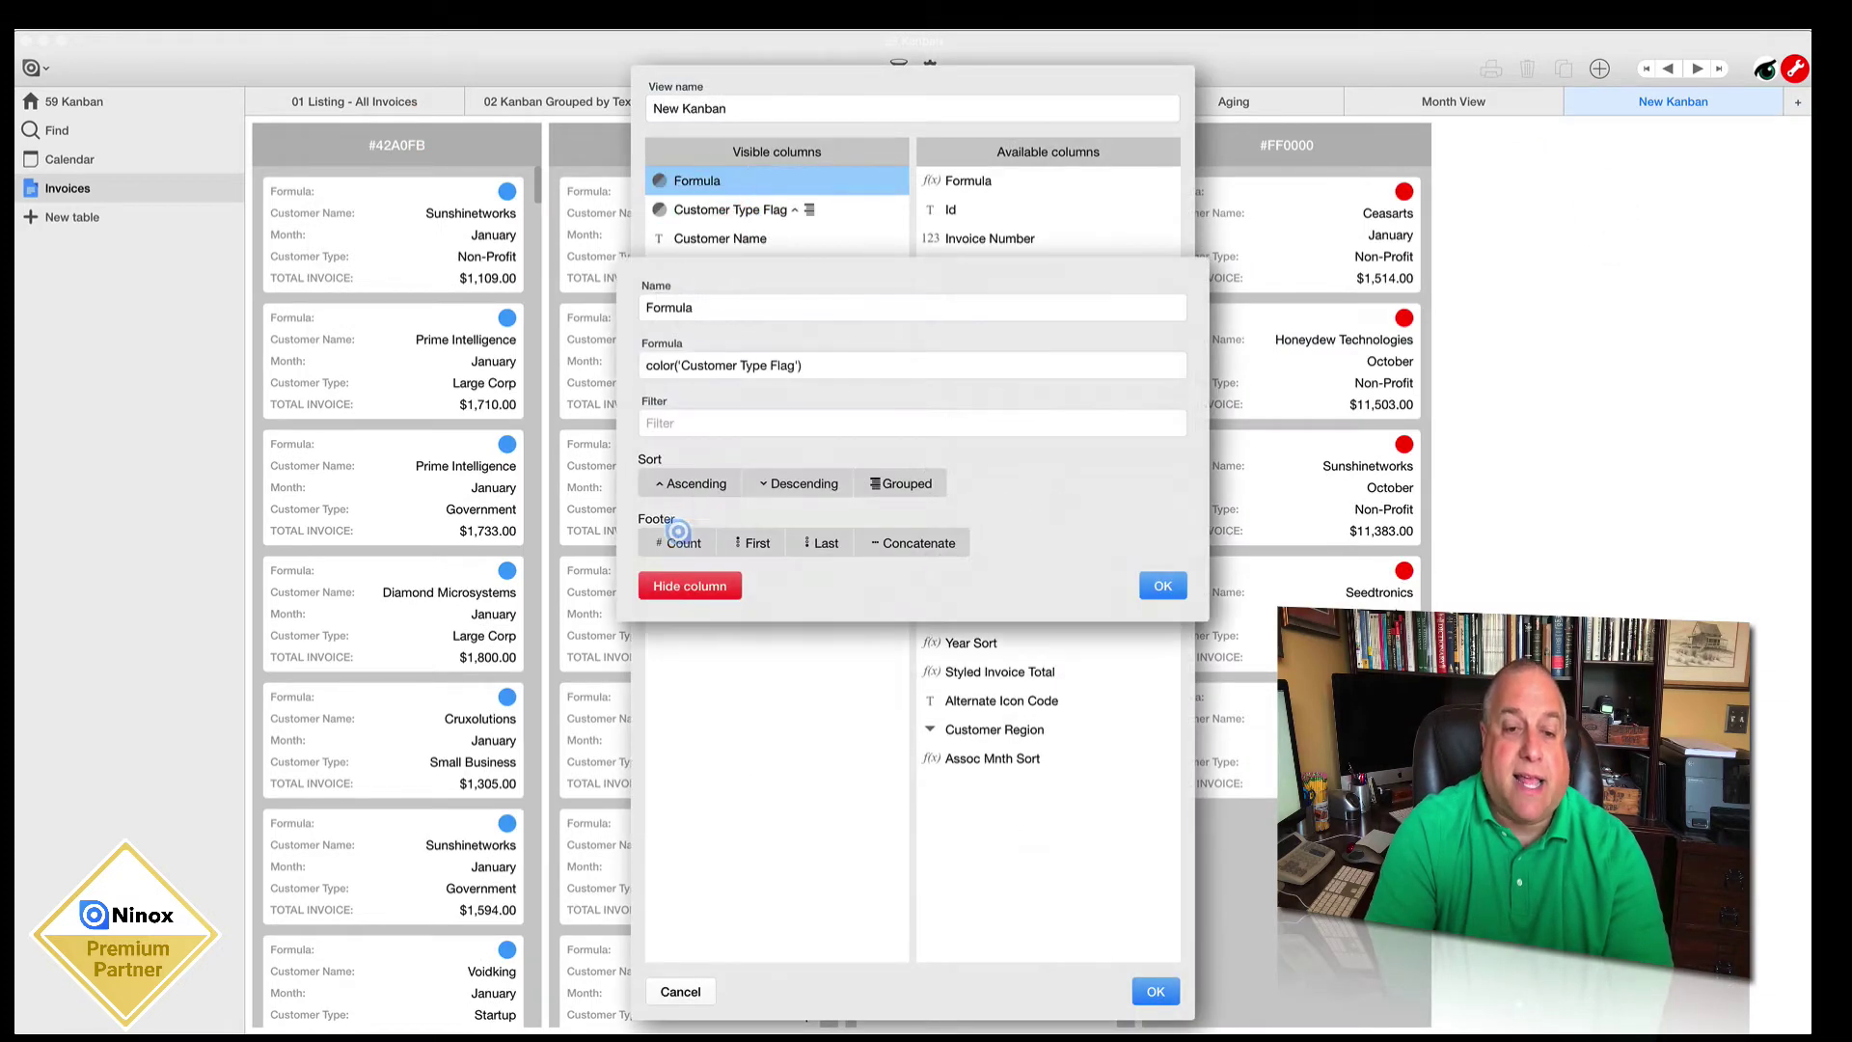
click(675, 580)
click(722, 178)
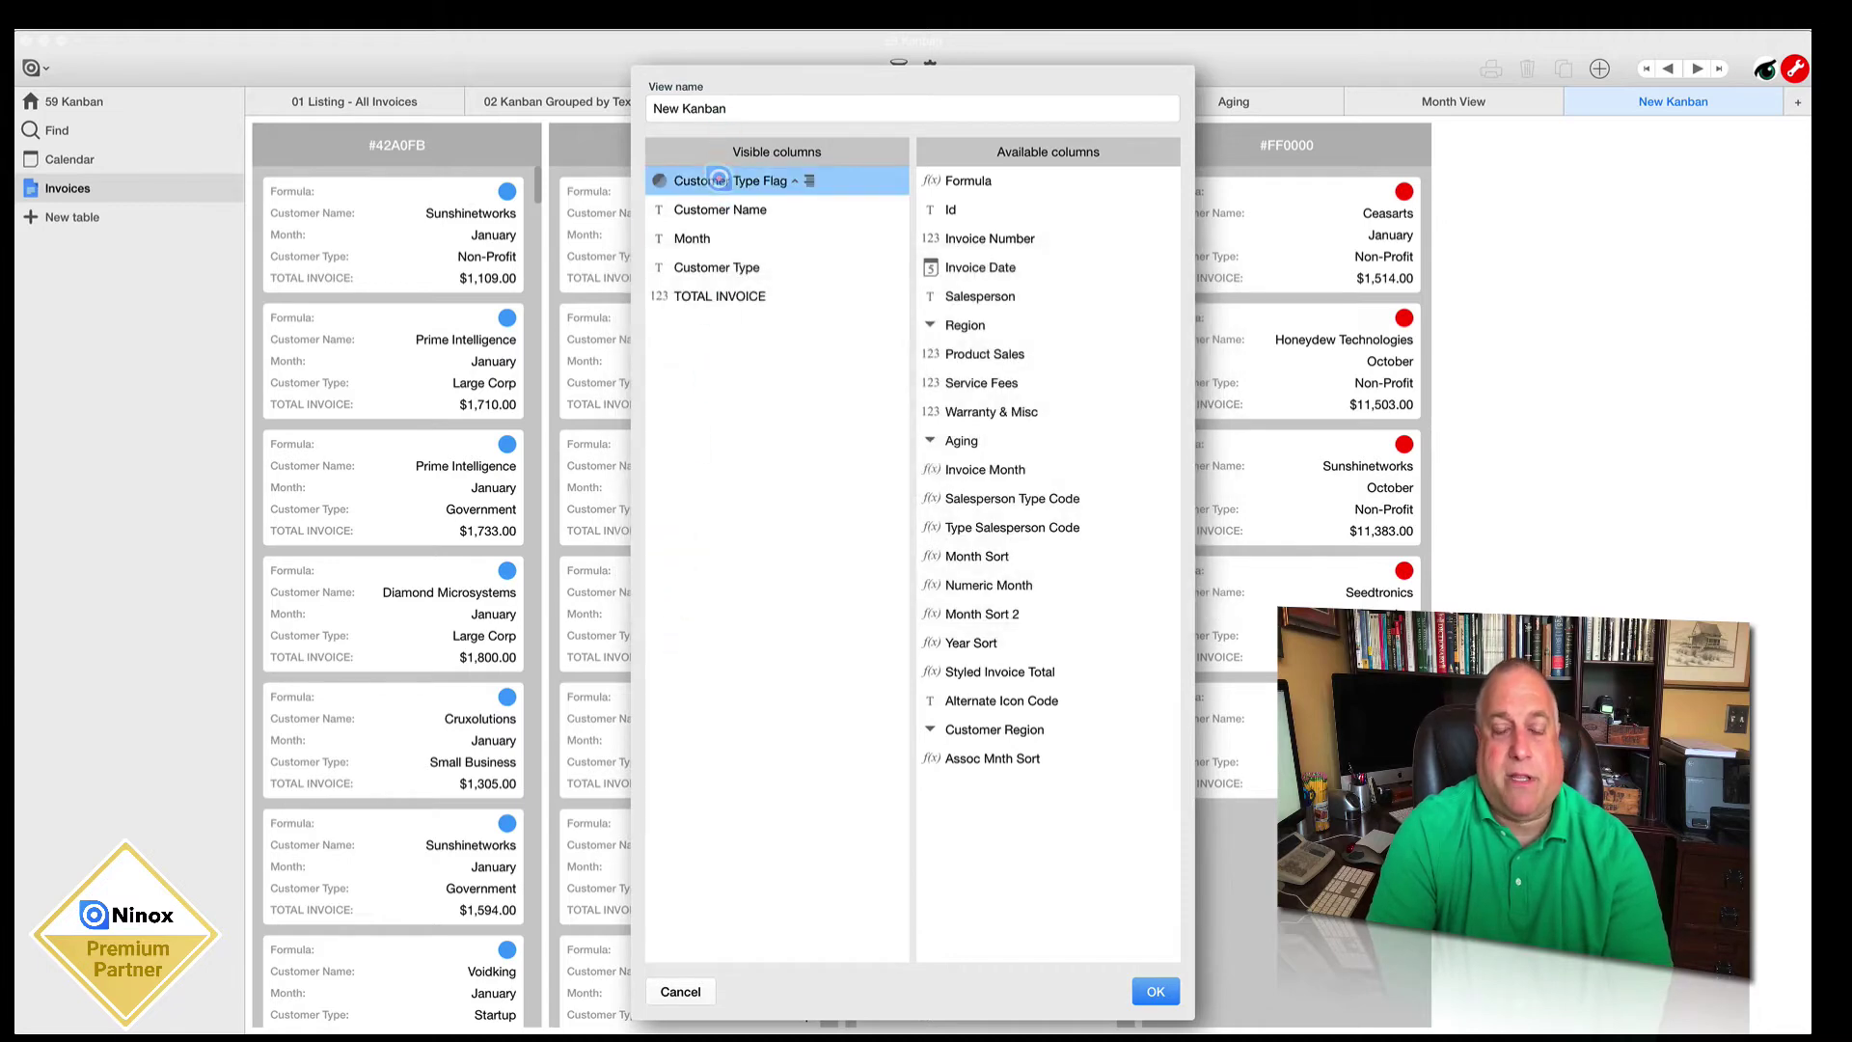
click(701, 587)
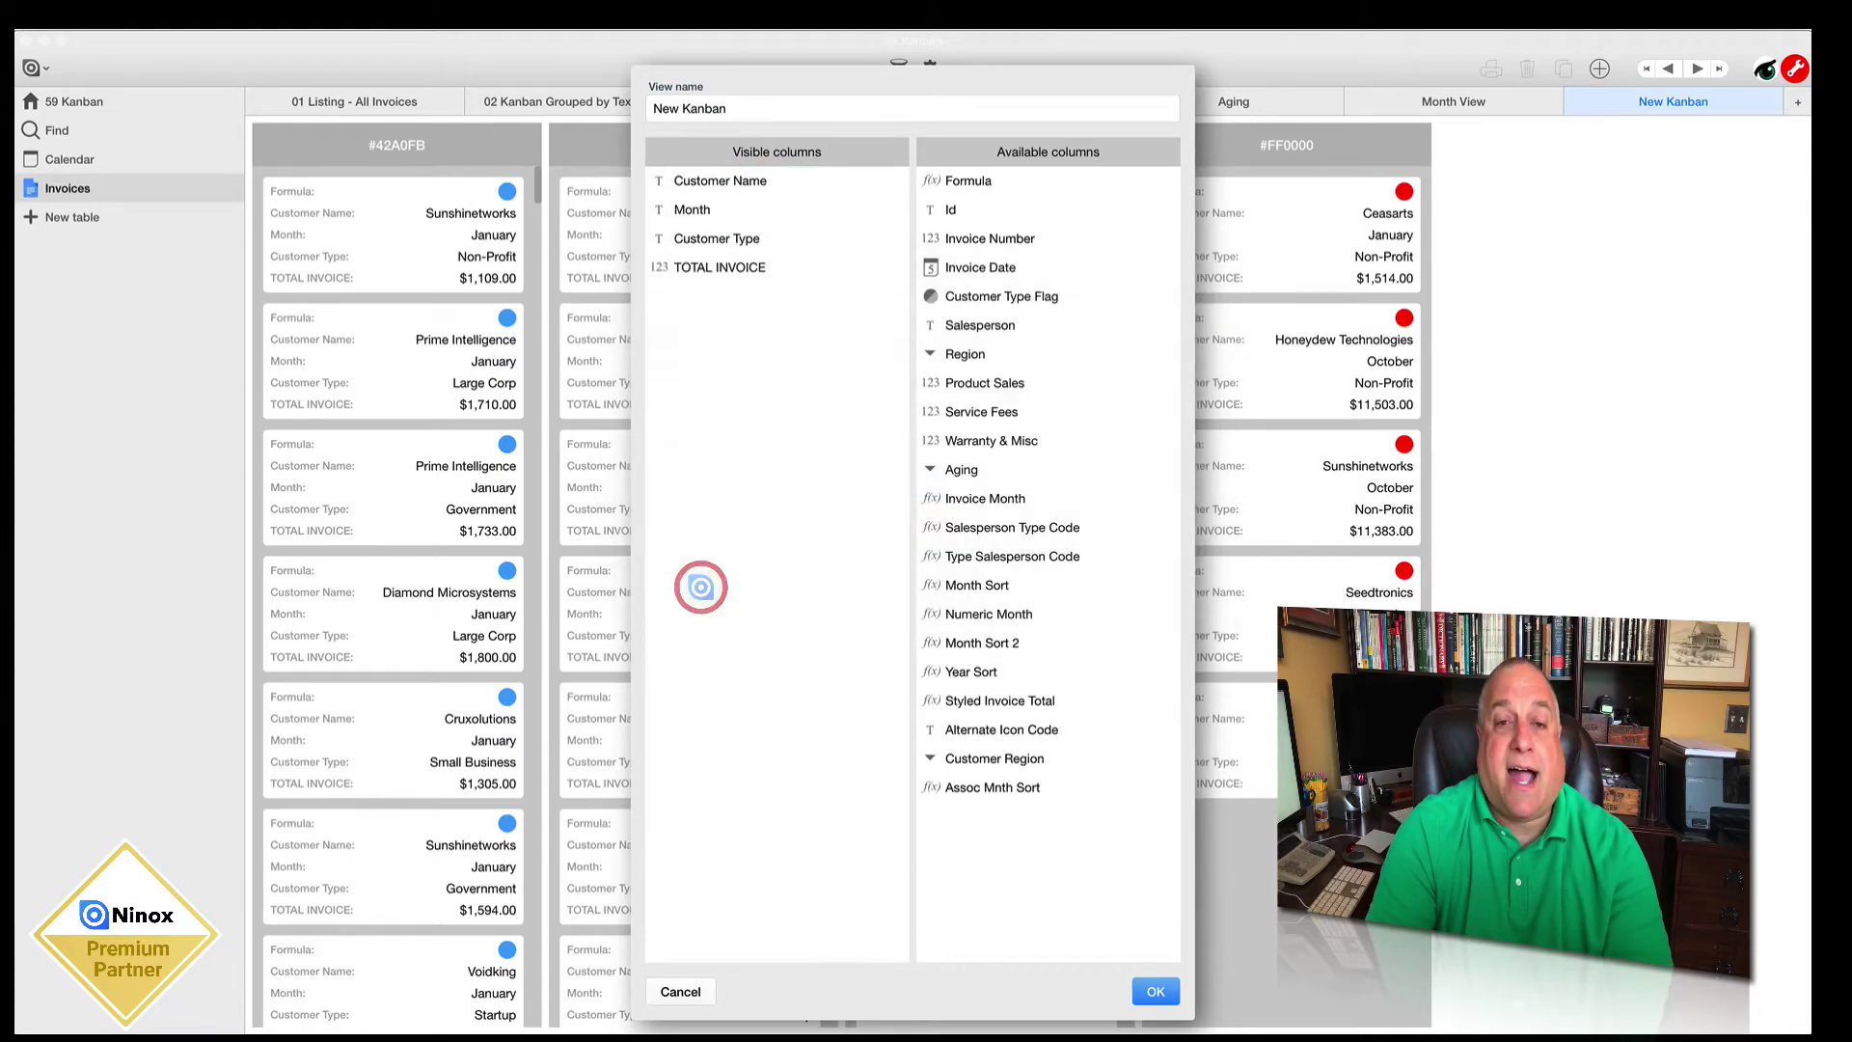
Step: Add Region above Customer Name in the visible columns and apply the column configuration
click(974, 294)
drag(977, 292, 737, 179)
click(1155, 991)
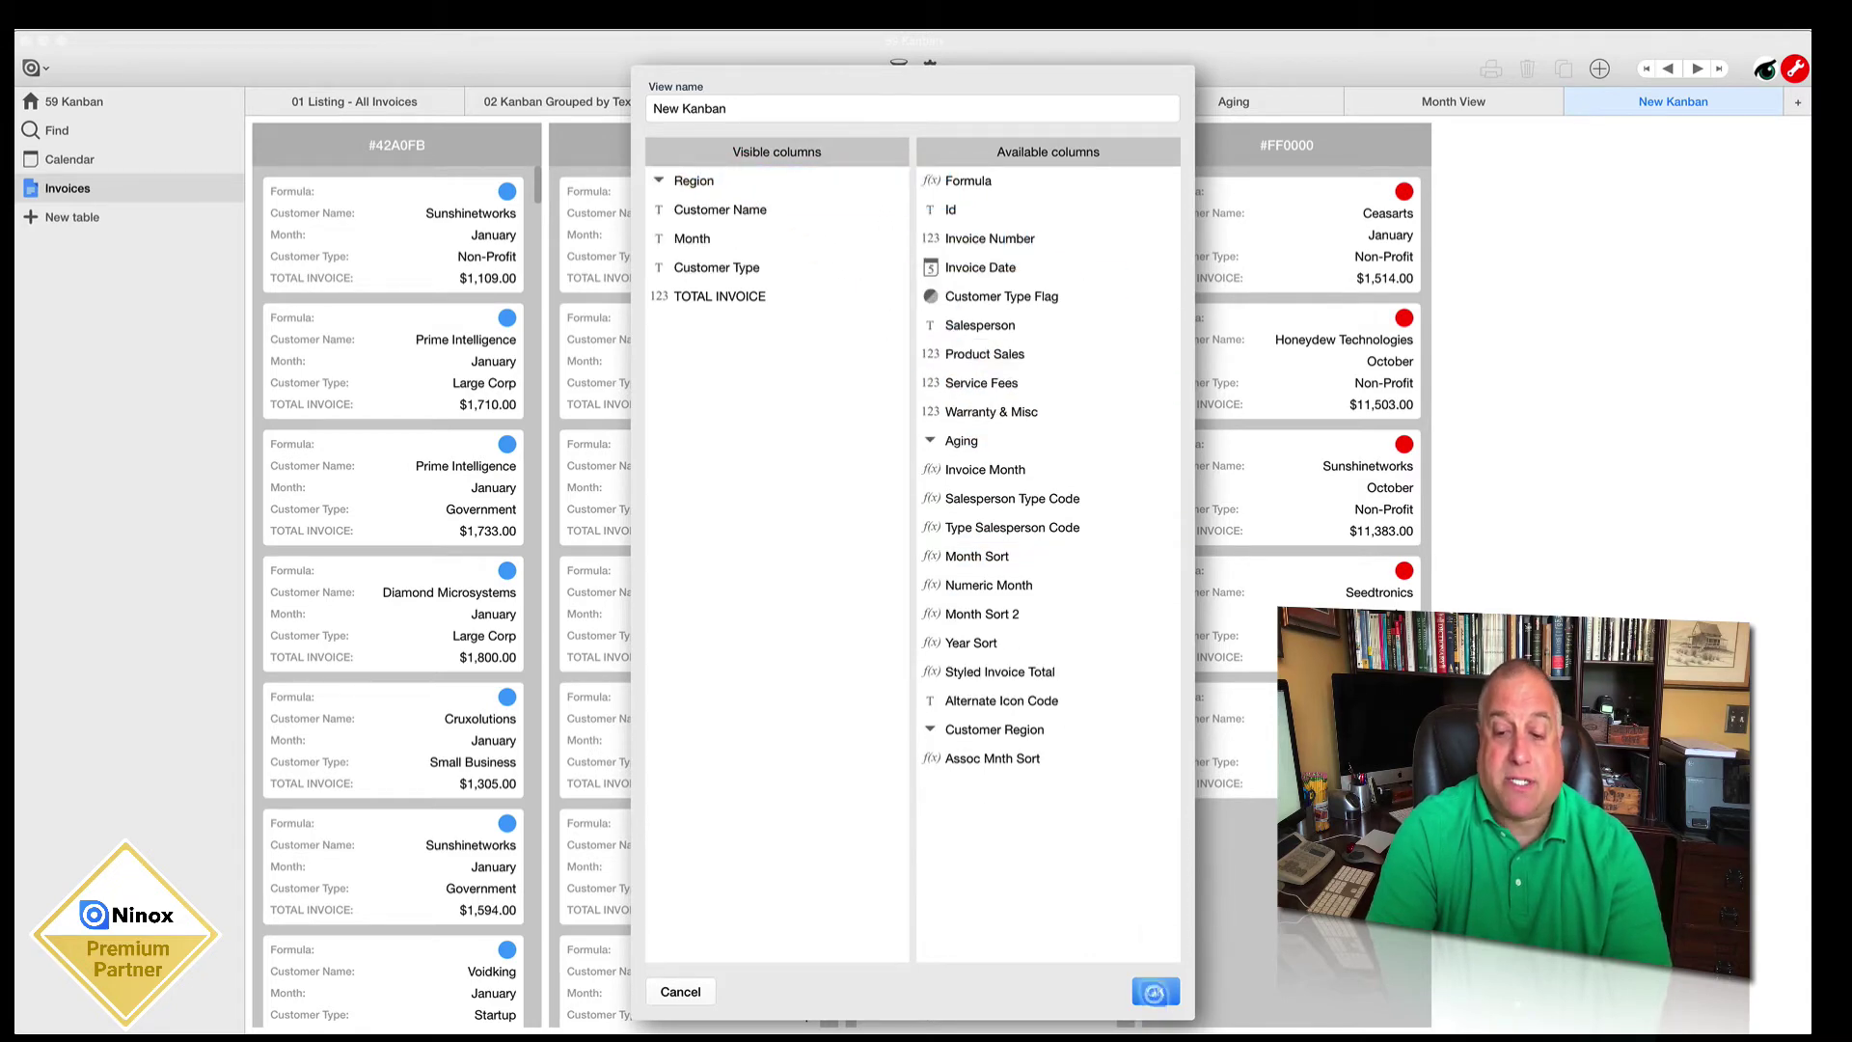
Step: Group the New Kanban view by the Region column
click(953, 291)
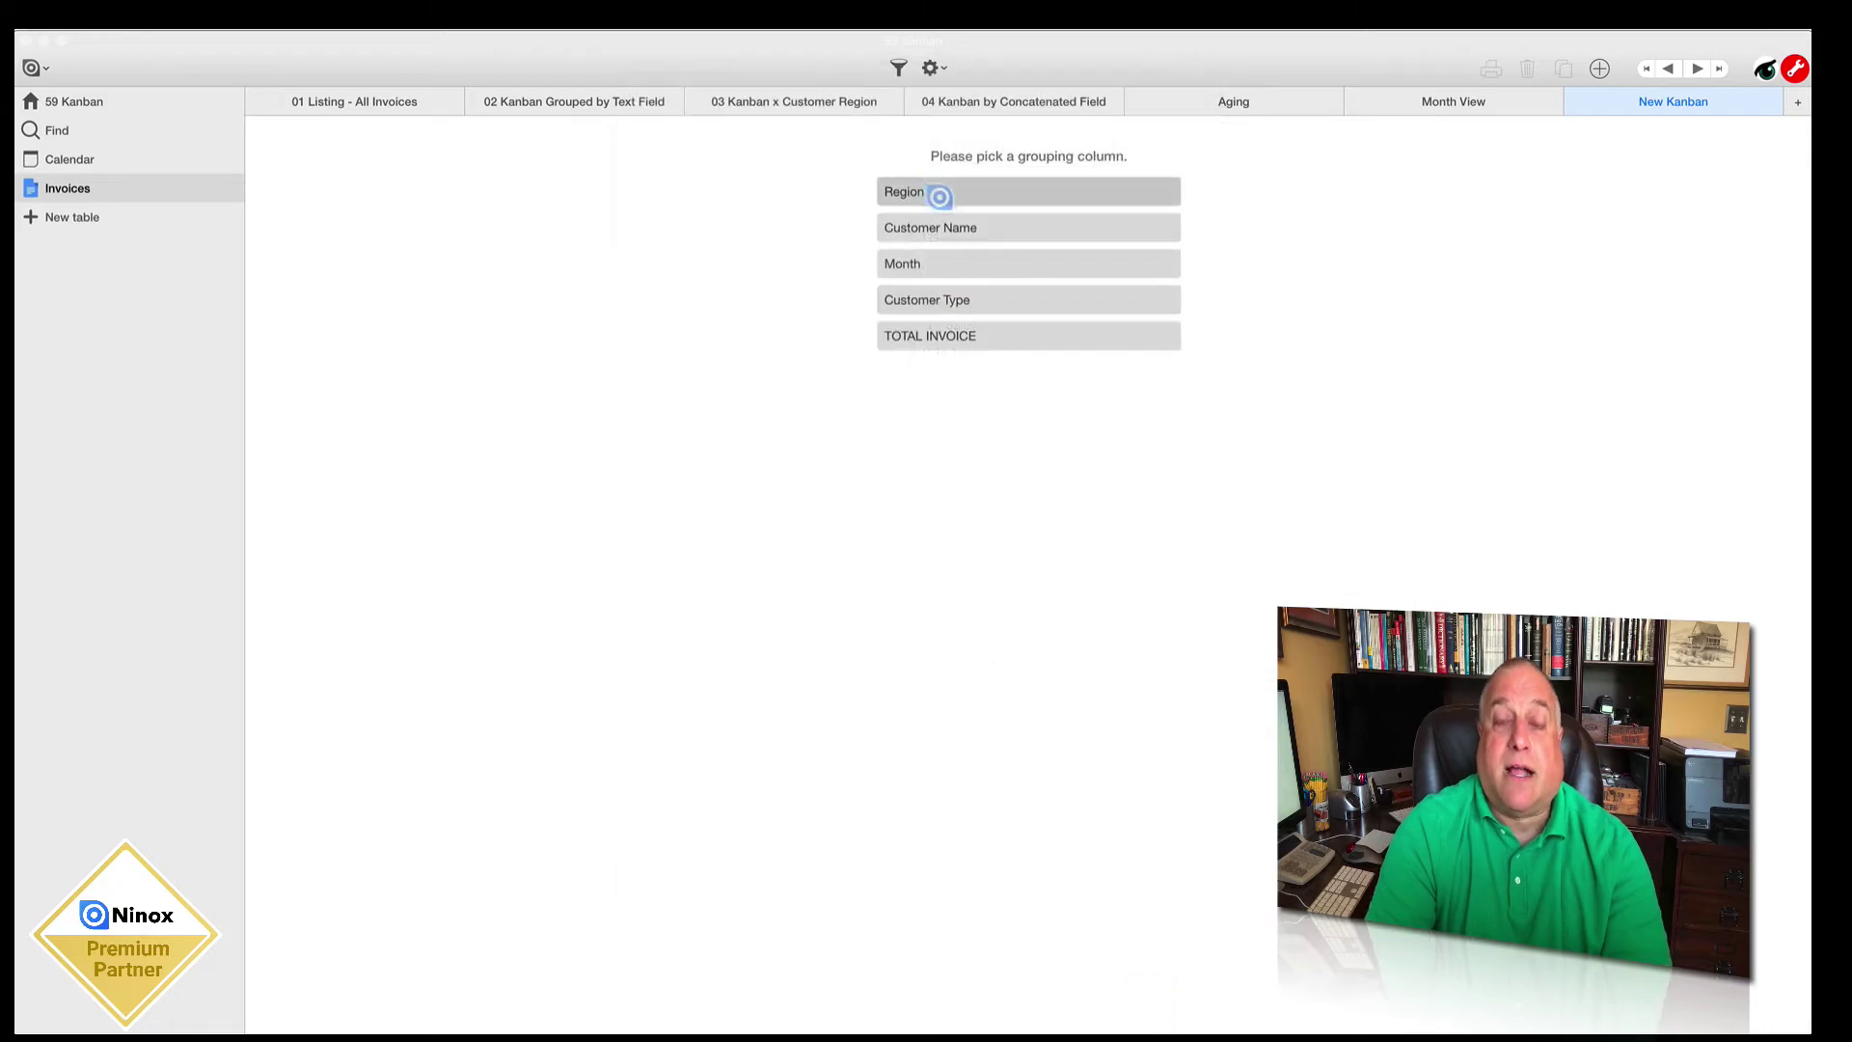
click(953, 191)
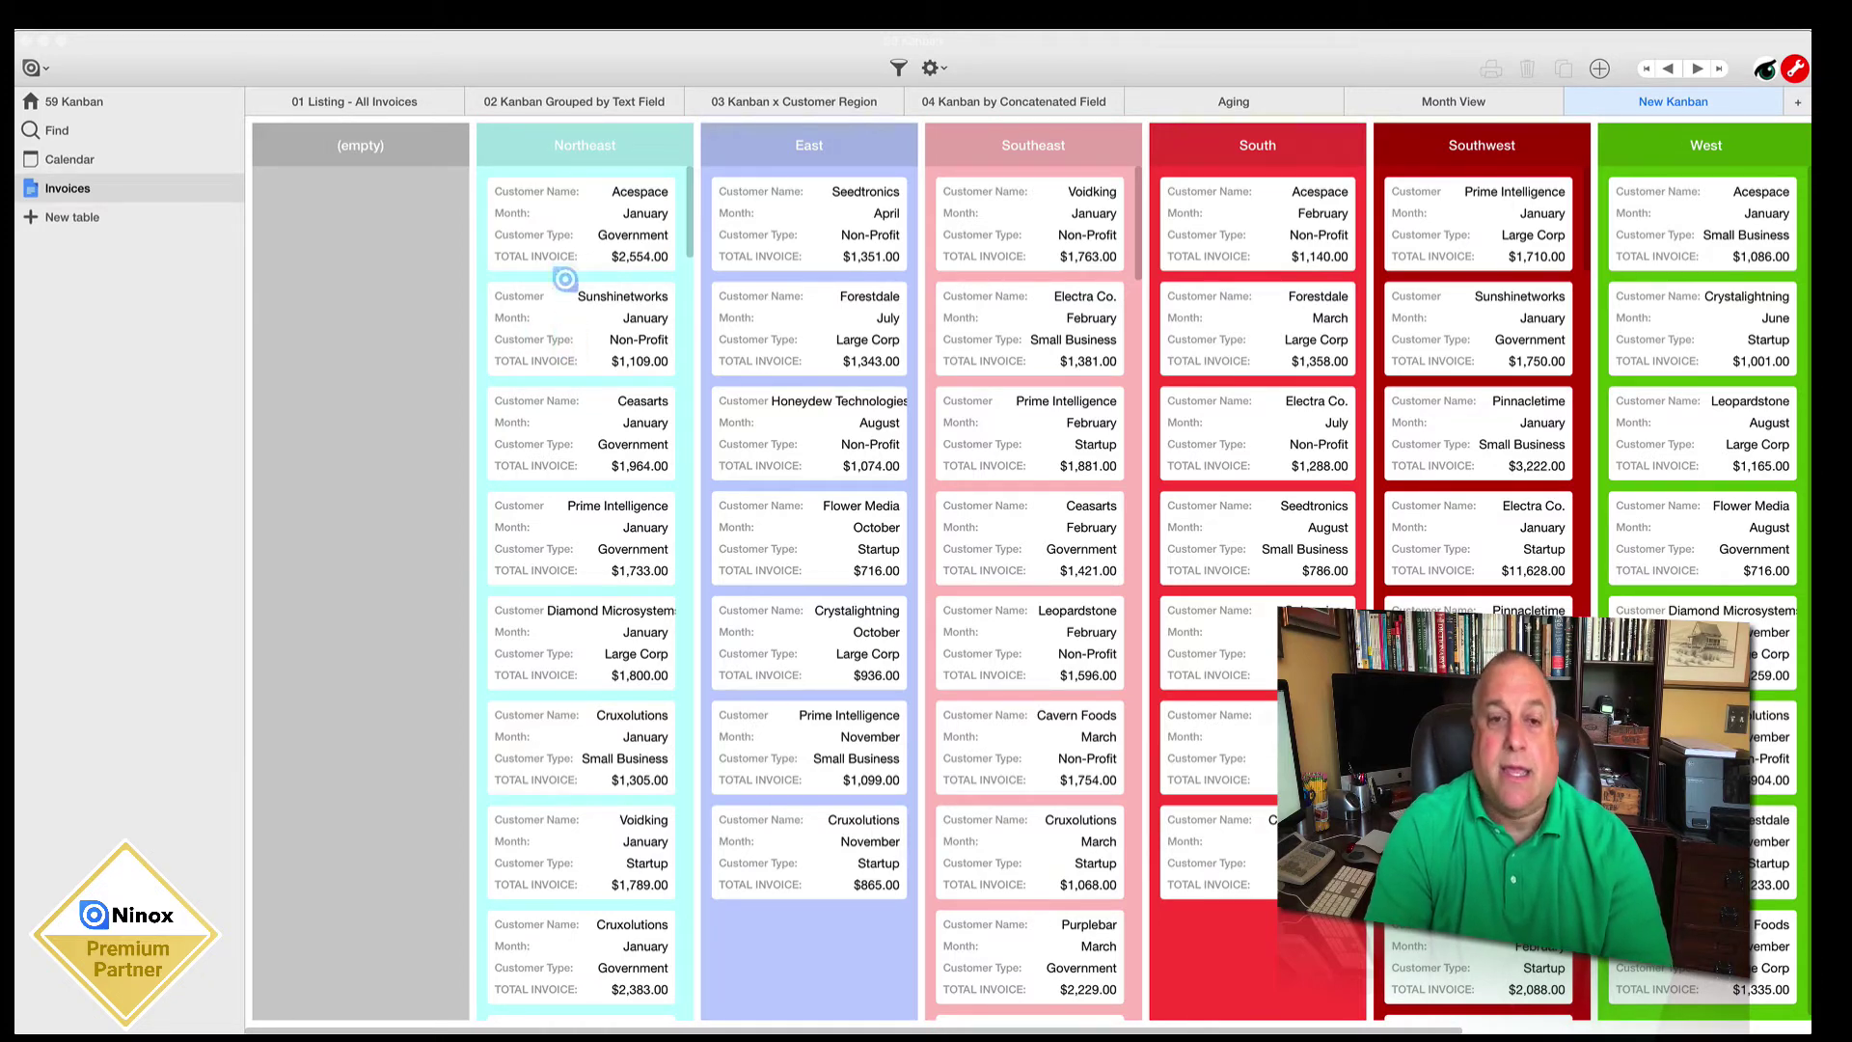
Step: Examine the invoice cards across the region groups from Northeast to Midwest
scroll(623, 505, down, 5)
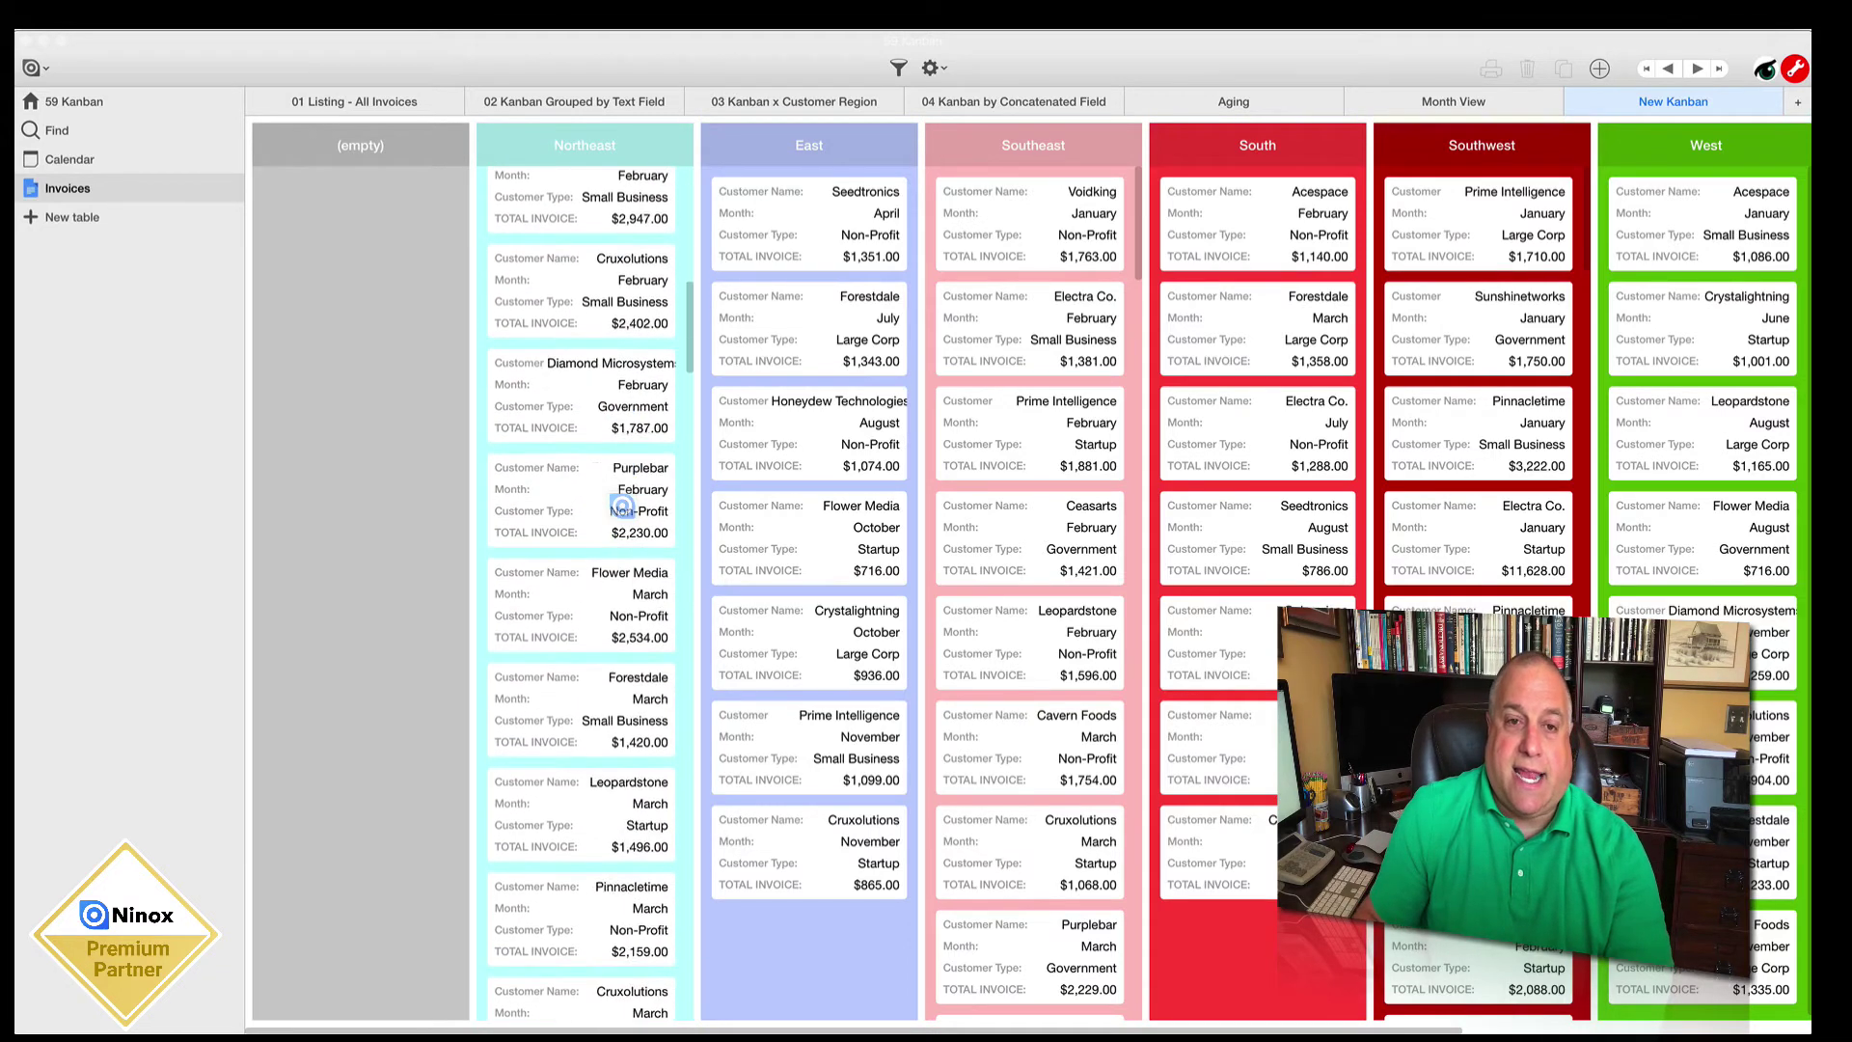
scroll(622, 506, up, 5)
scroll(622, 506, down, 10)
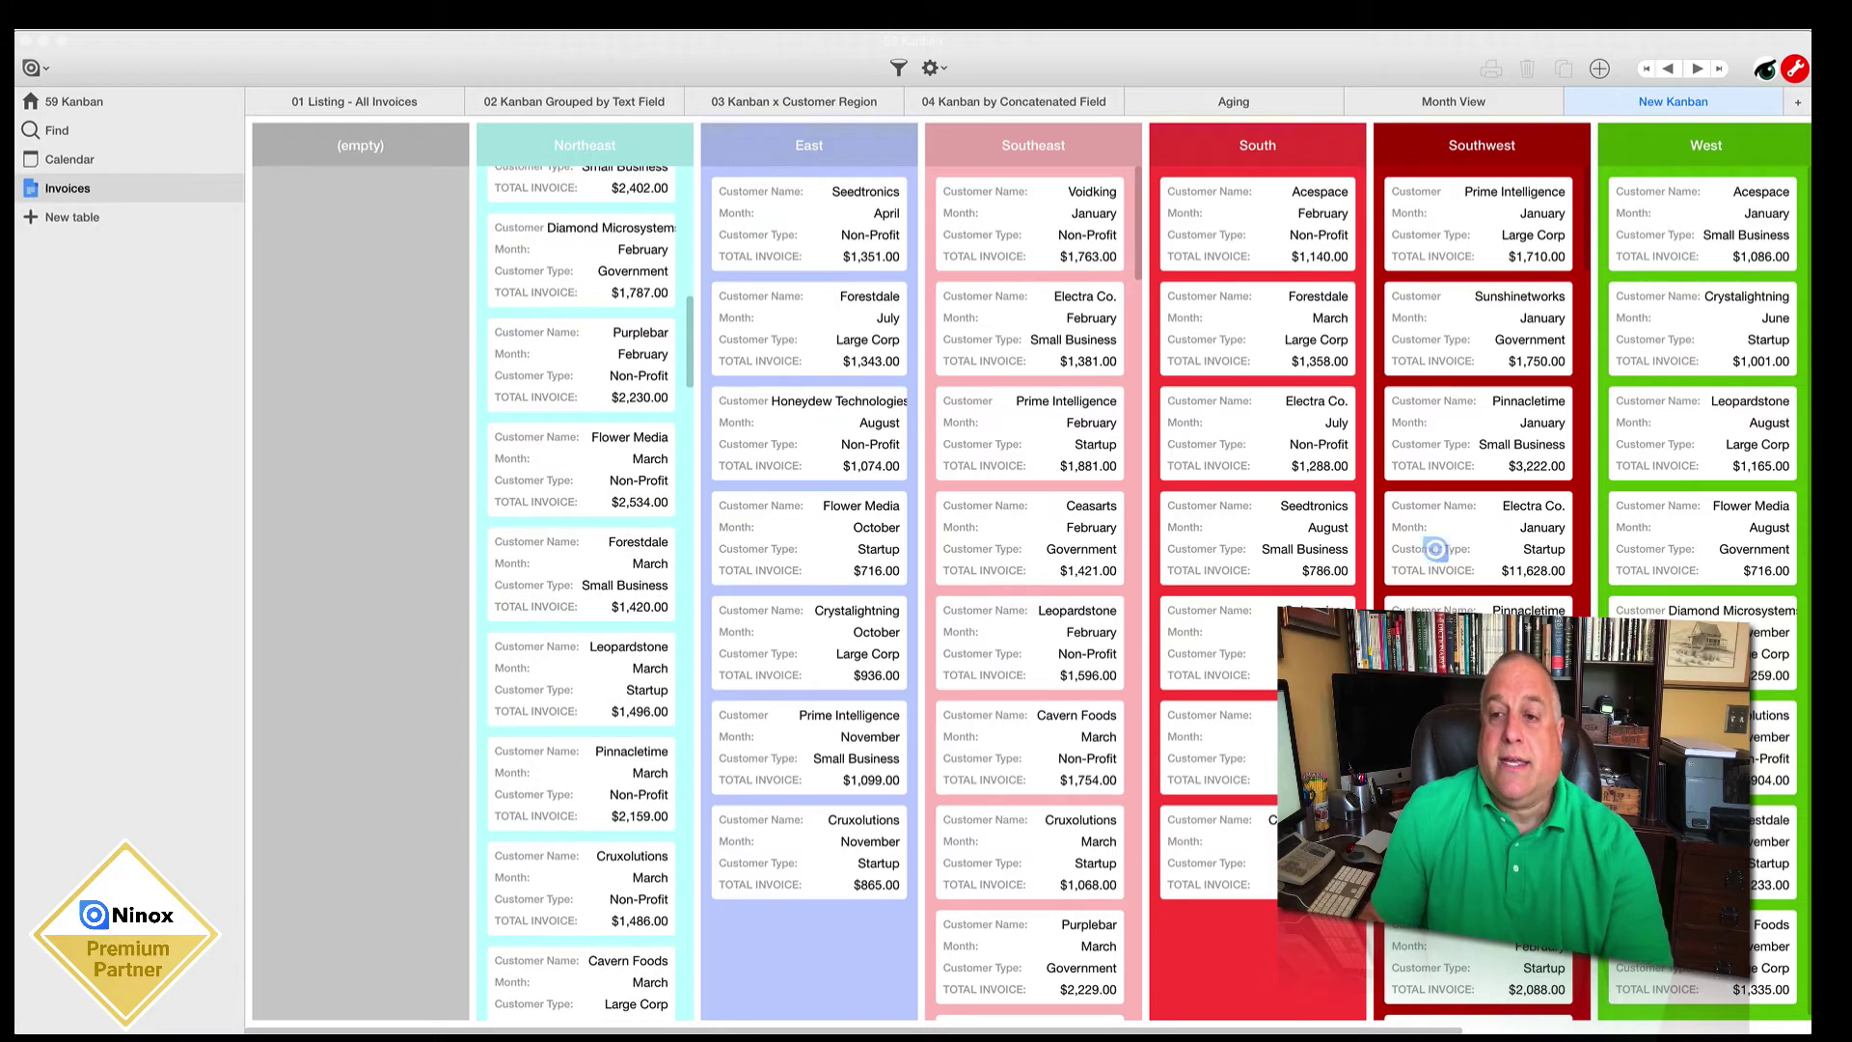
scroll(1424, 527, down, 10)
scroll(1443, 585, down, 10)
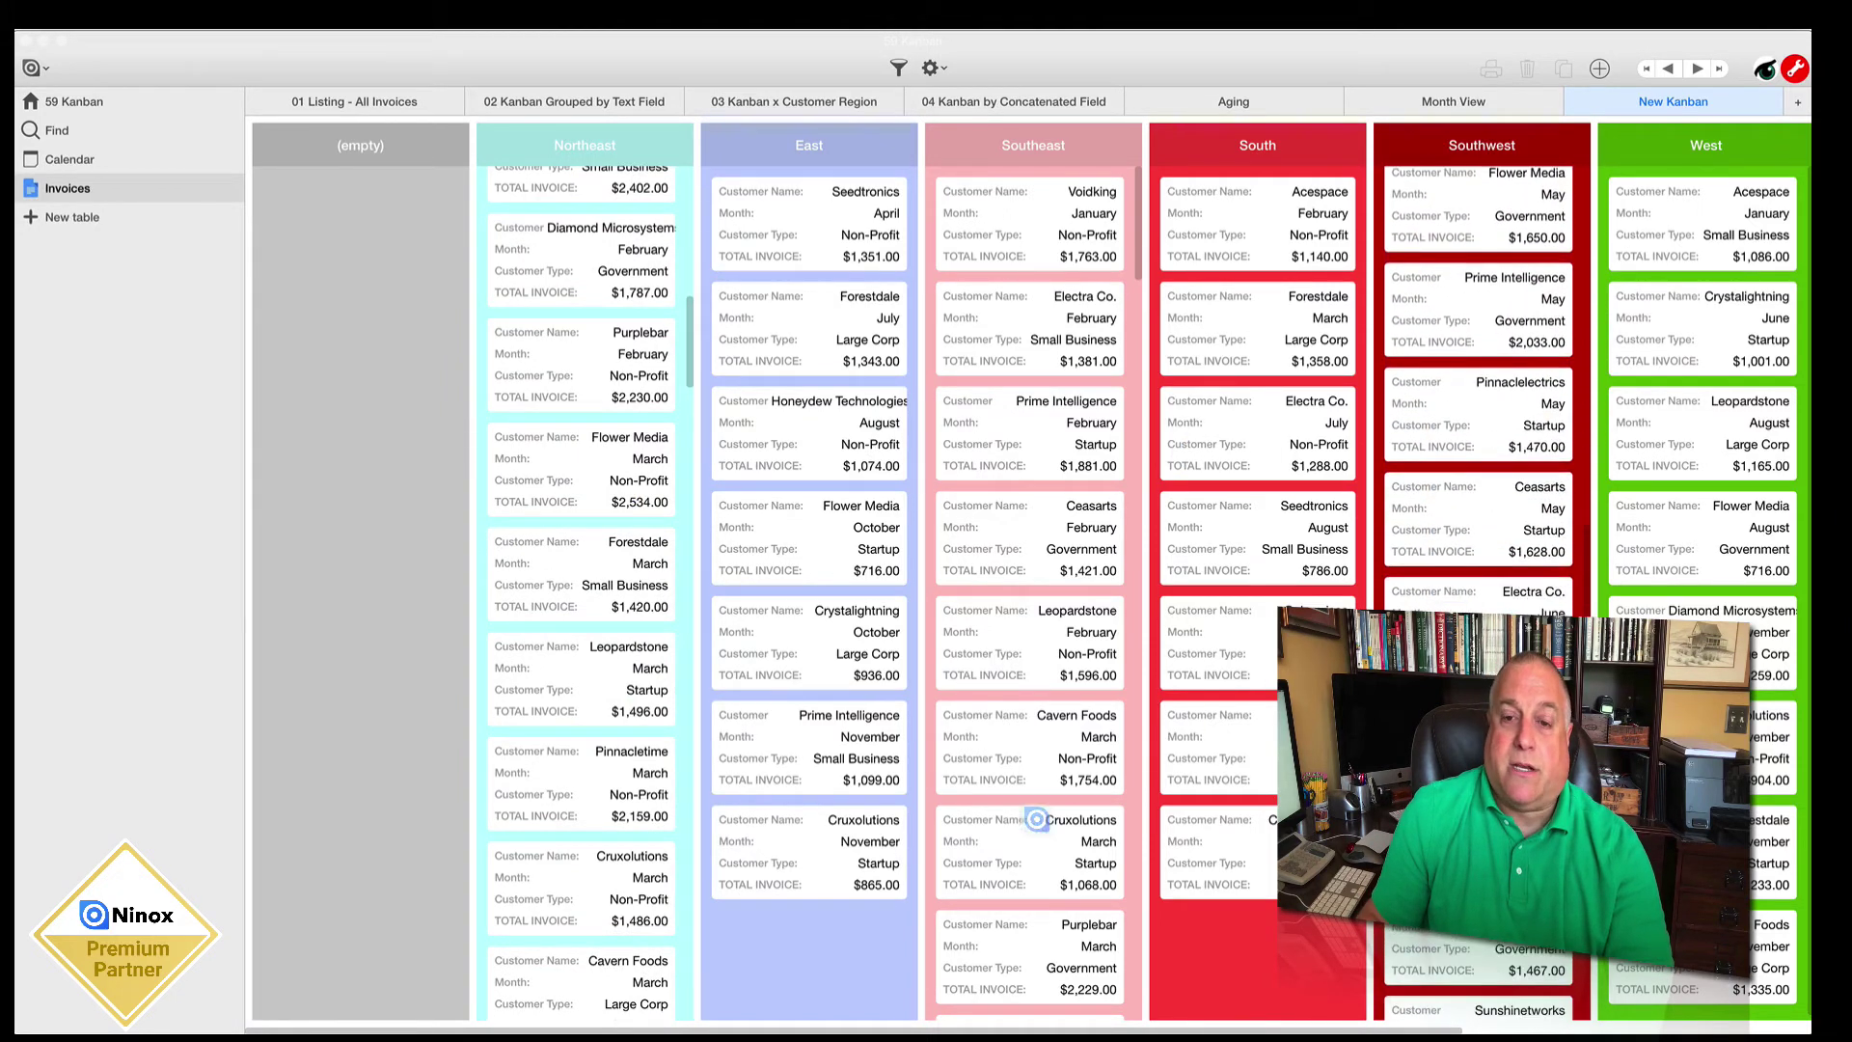
scroll(1045, 810, down, 10)
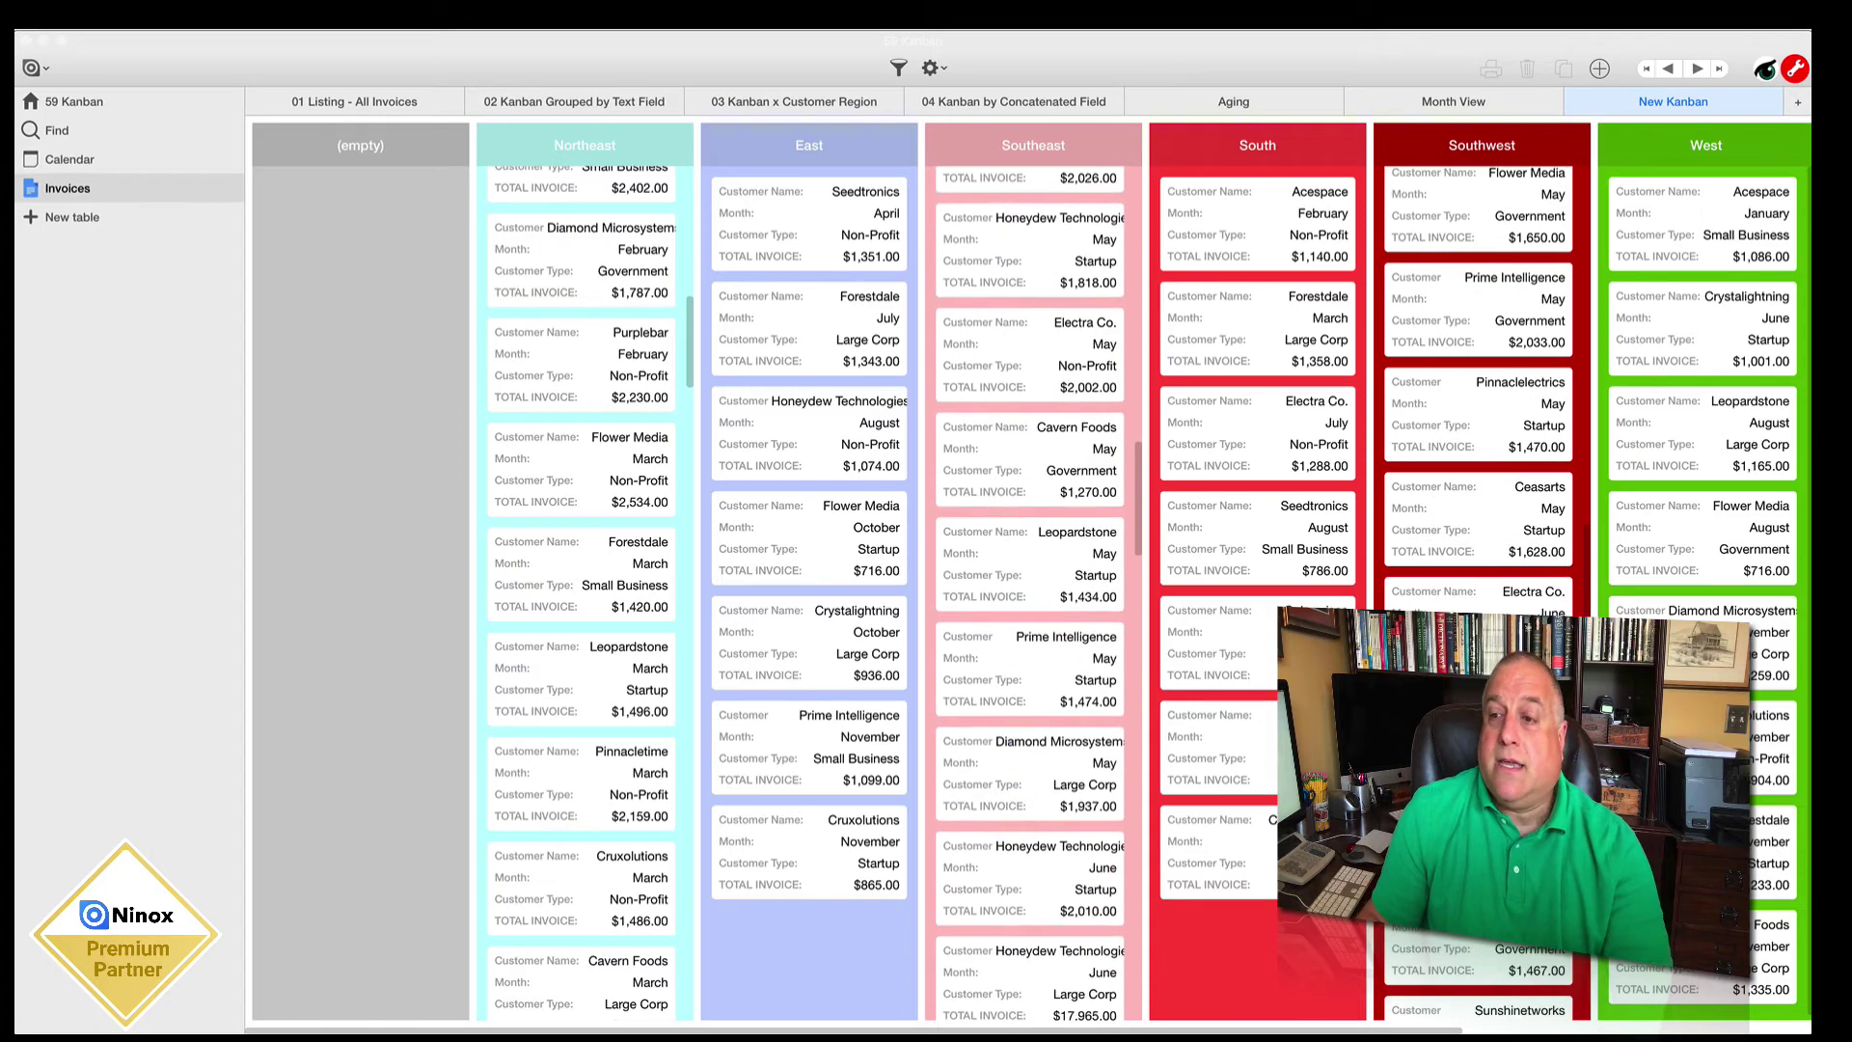
scroll(1703, 385, down, 1)
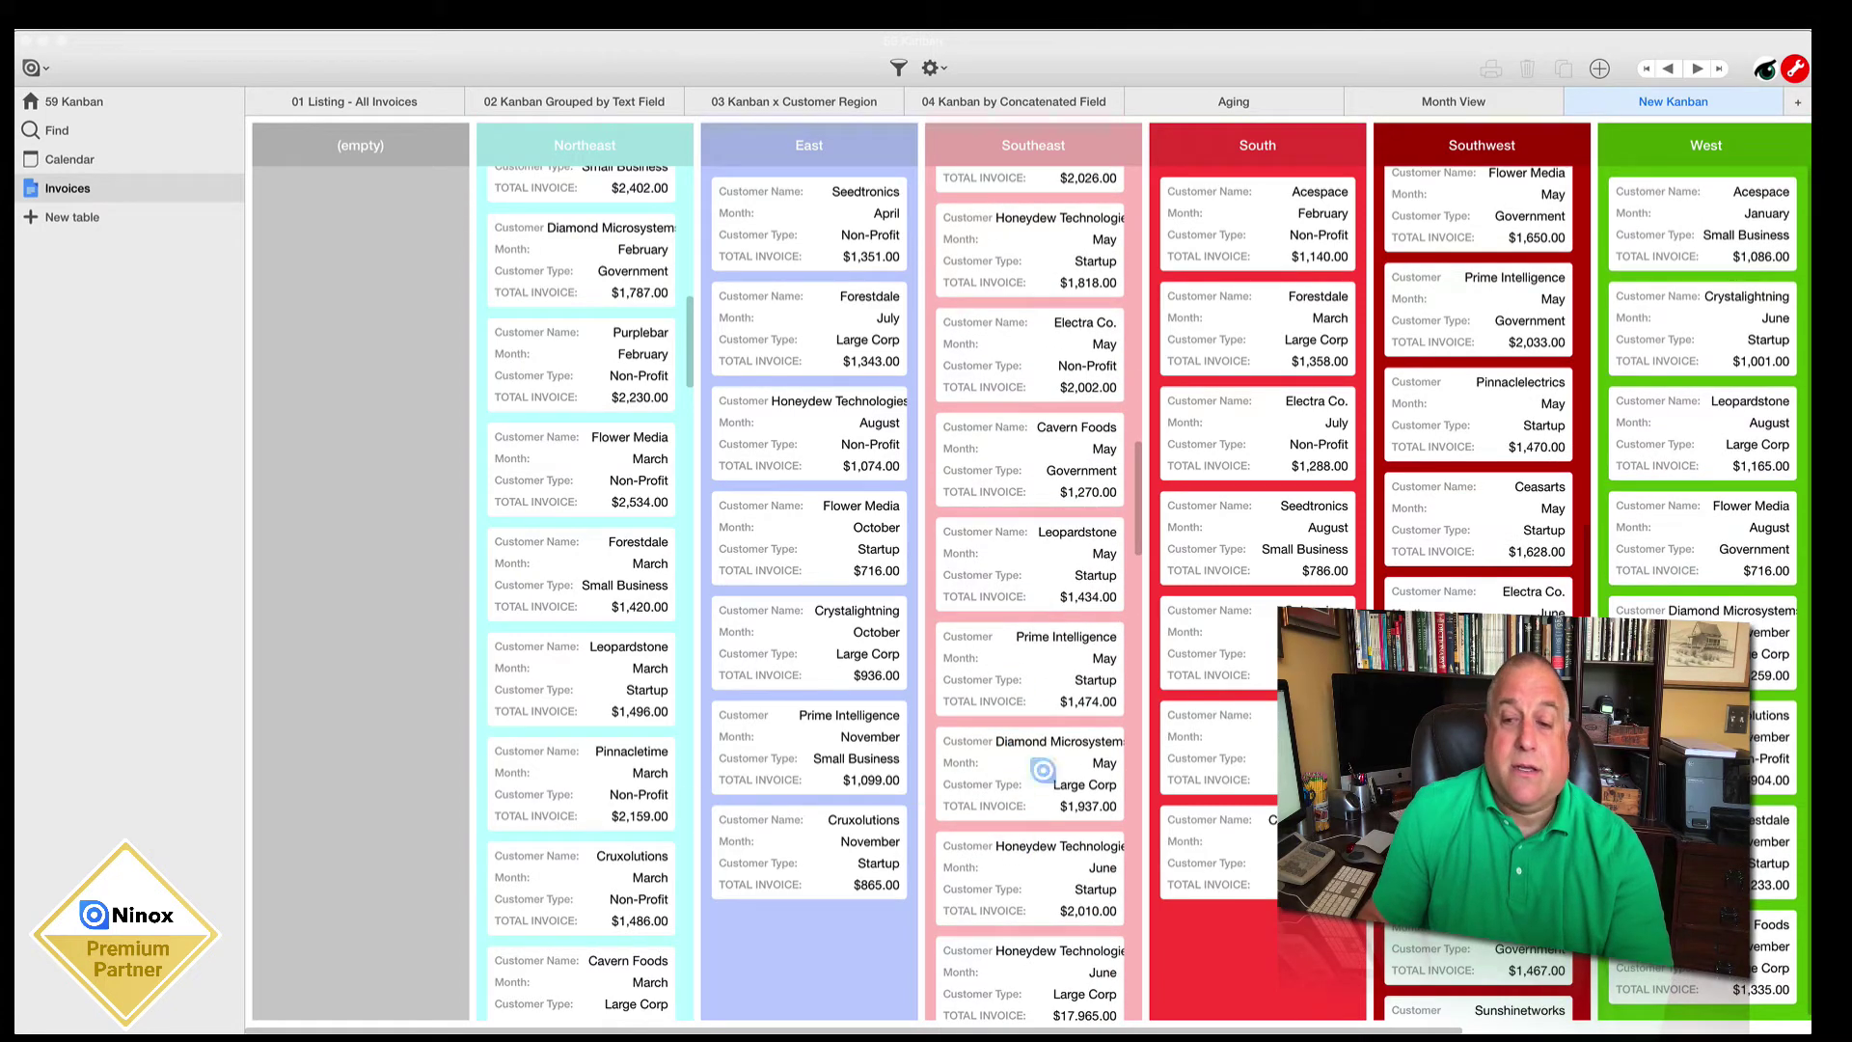
scroll(1703, 386, up, 1)
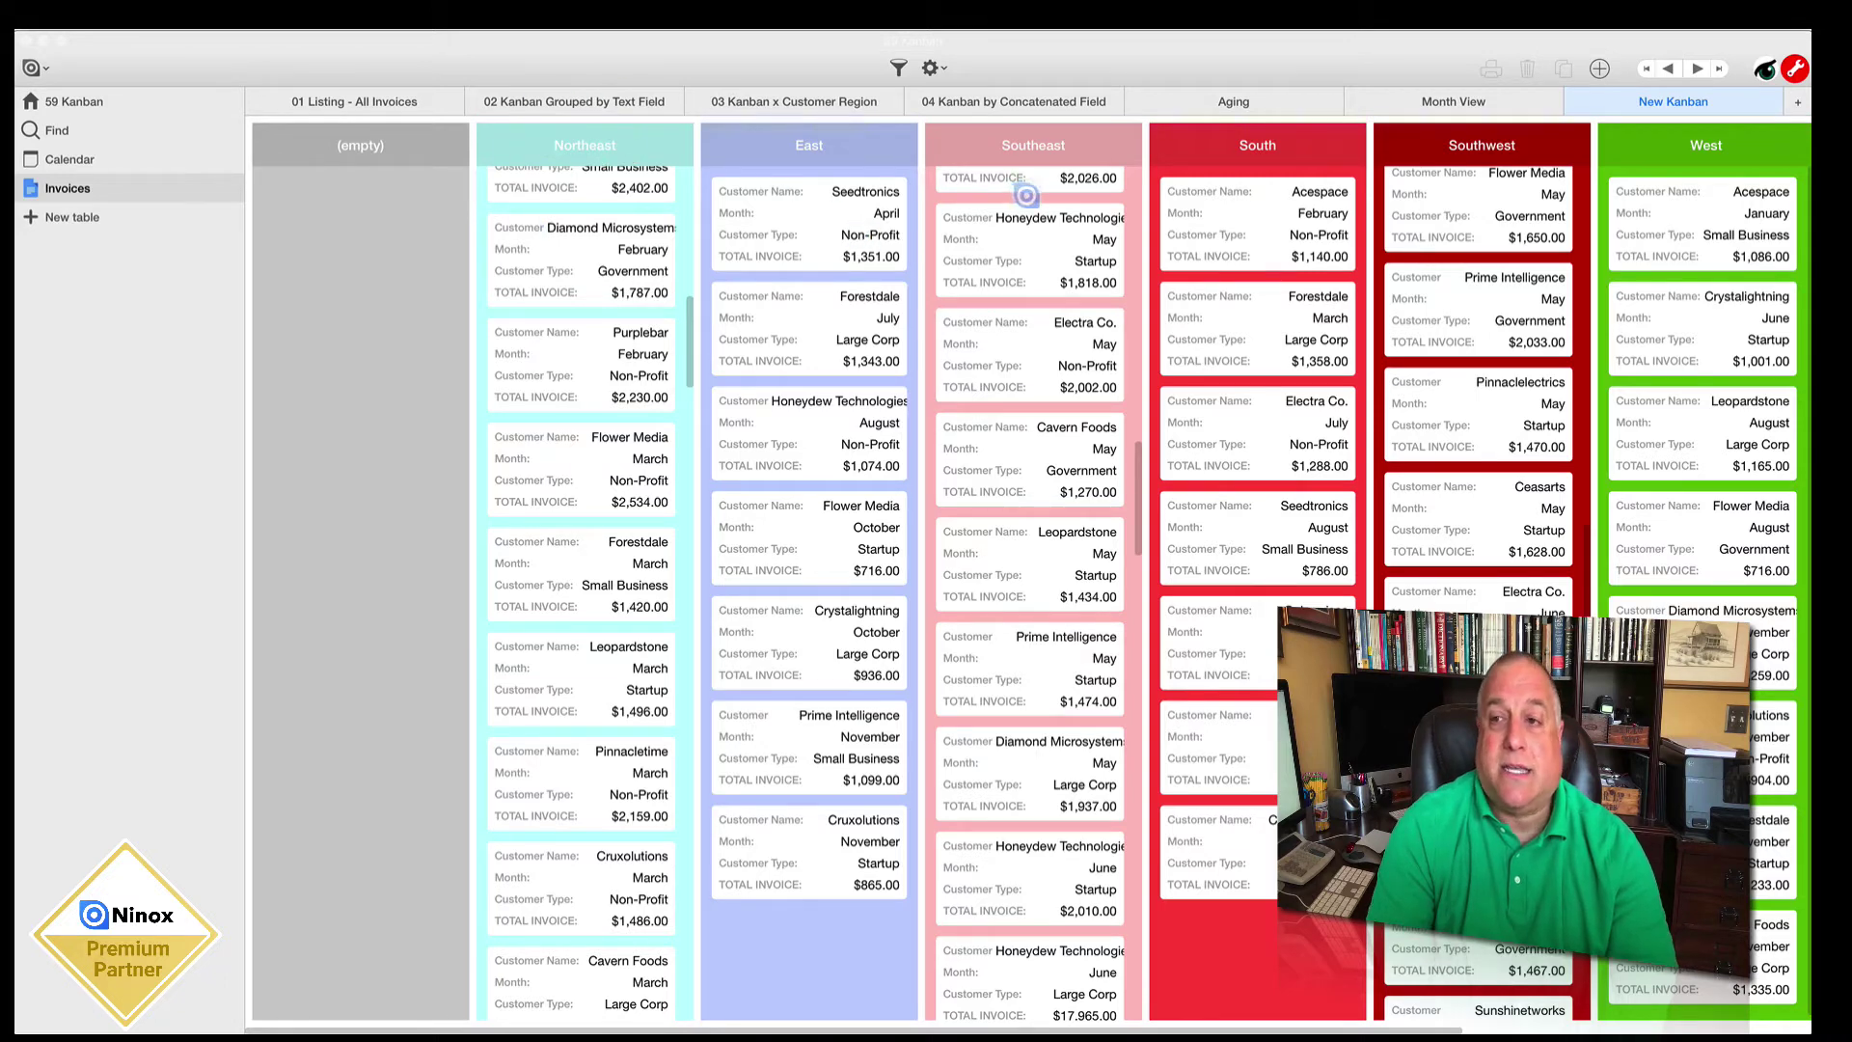
scroll(1128, 291, right, 5)
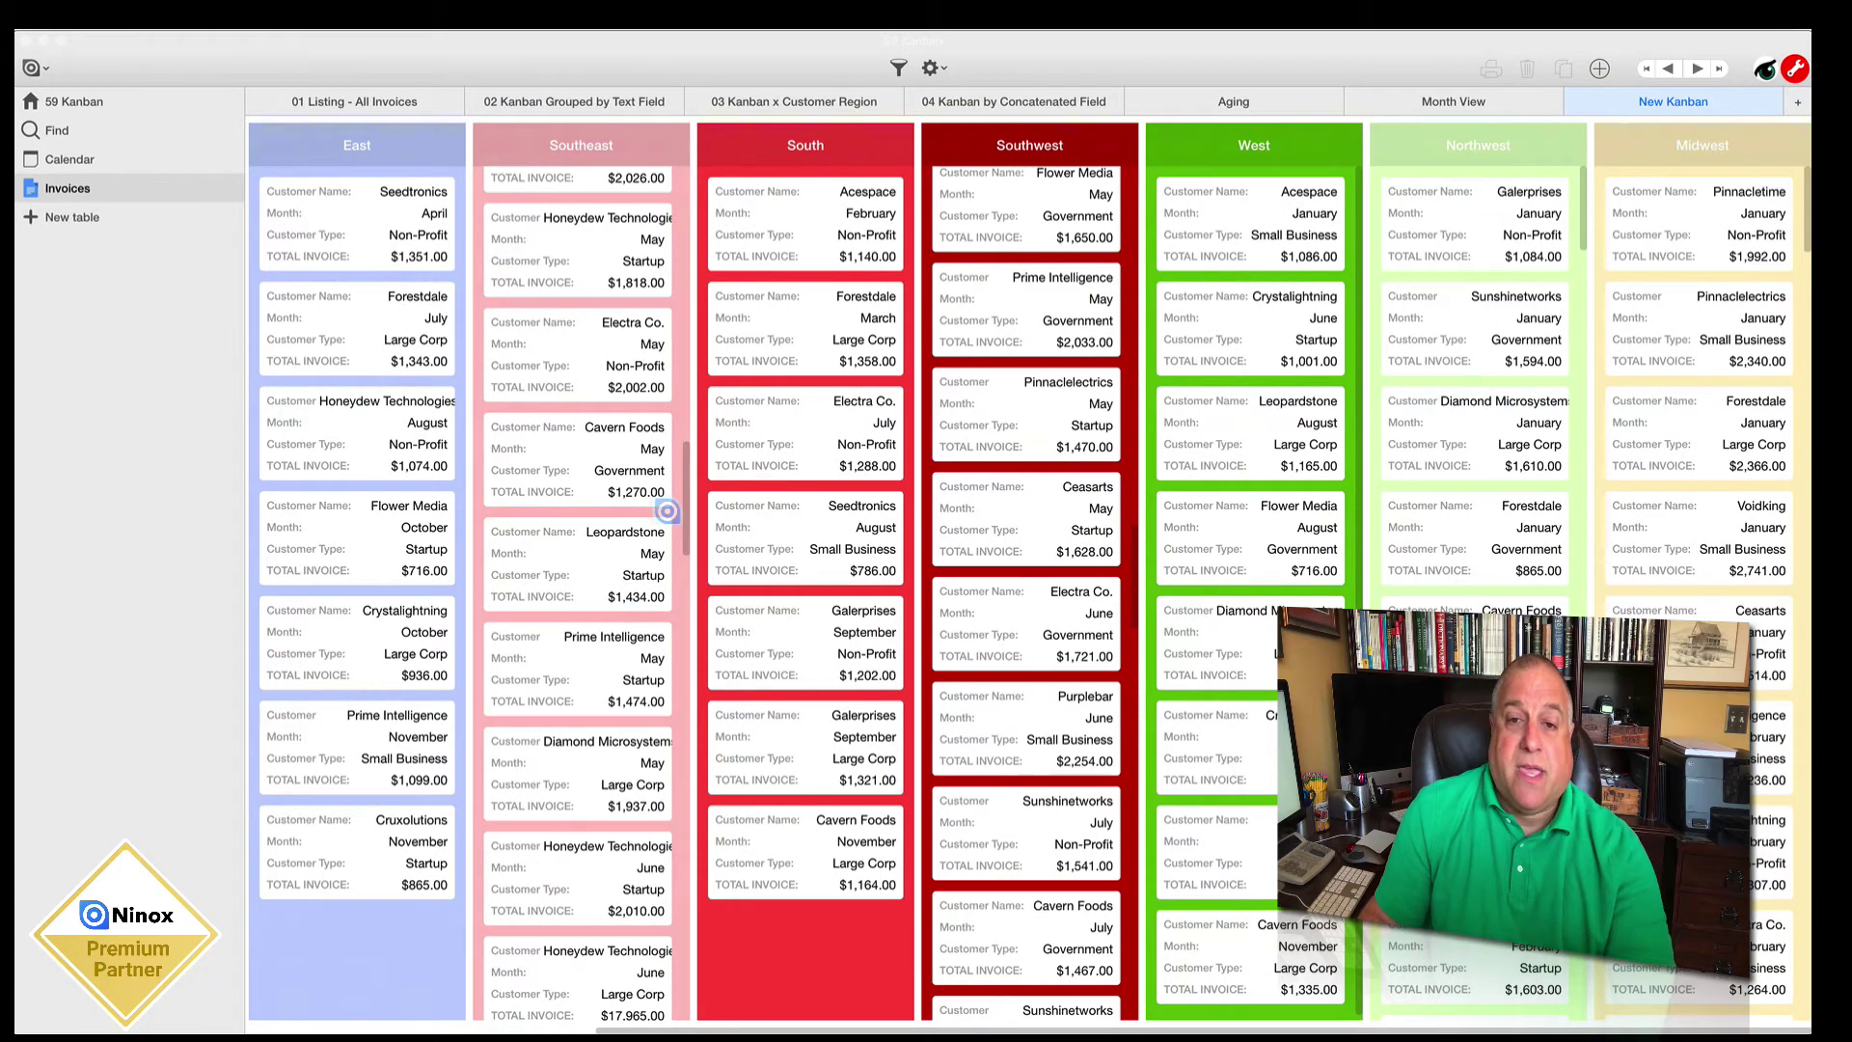
Step: Move the $2,026.00 Seedtronics card from the Southeast group to the South group
scroll(668, 512, left, 4)
scroll(668, 511, left, 2)
scroll(667, 512, up, 3)
scroll(668, 511, left, 4)
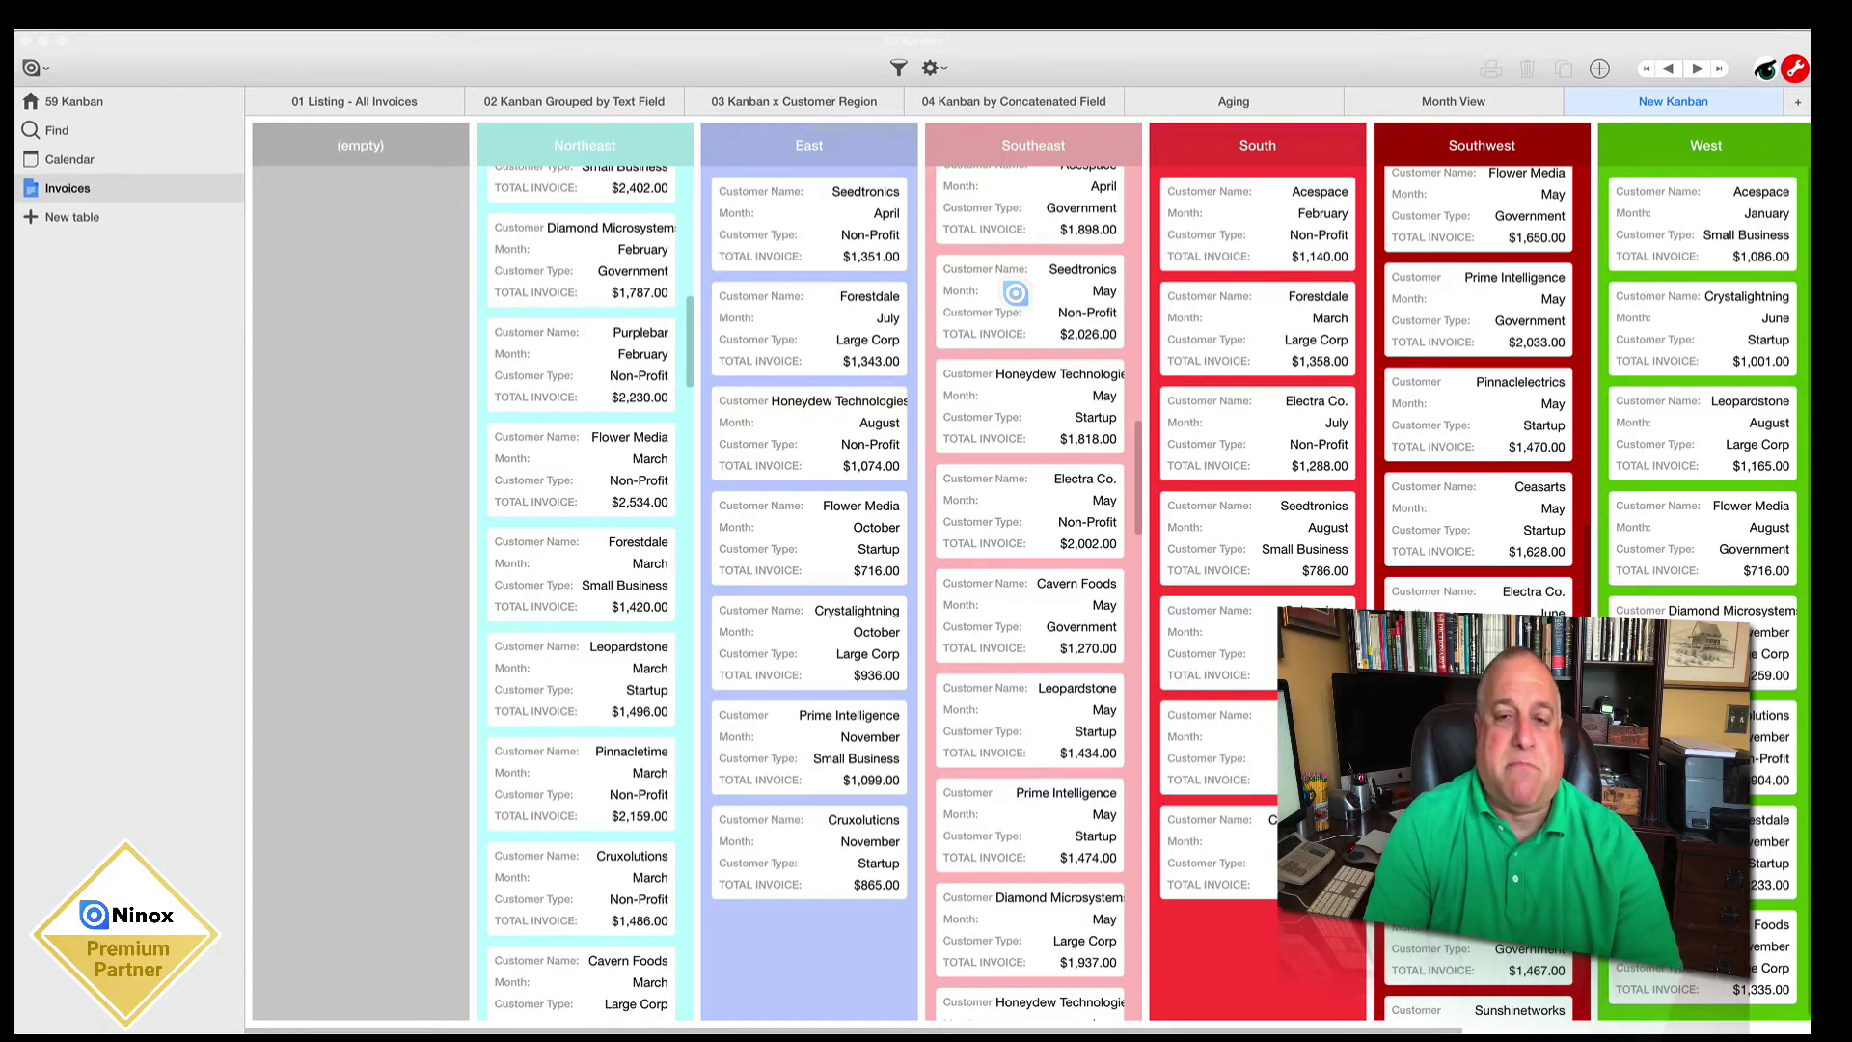
drag(1015, 293, 1235, 282)
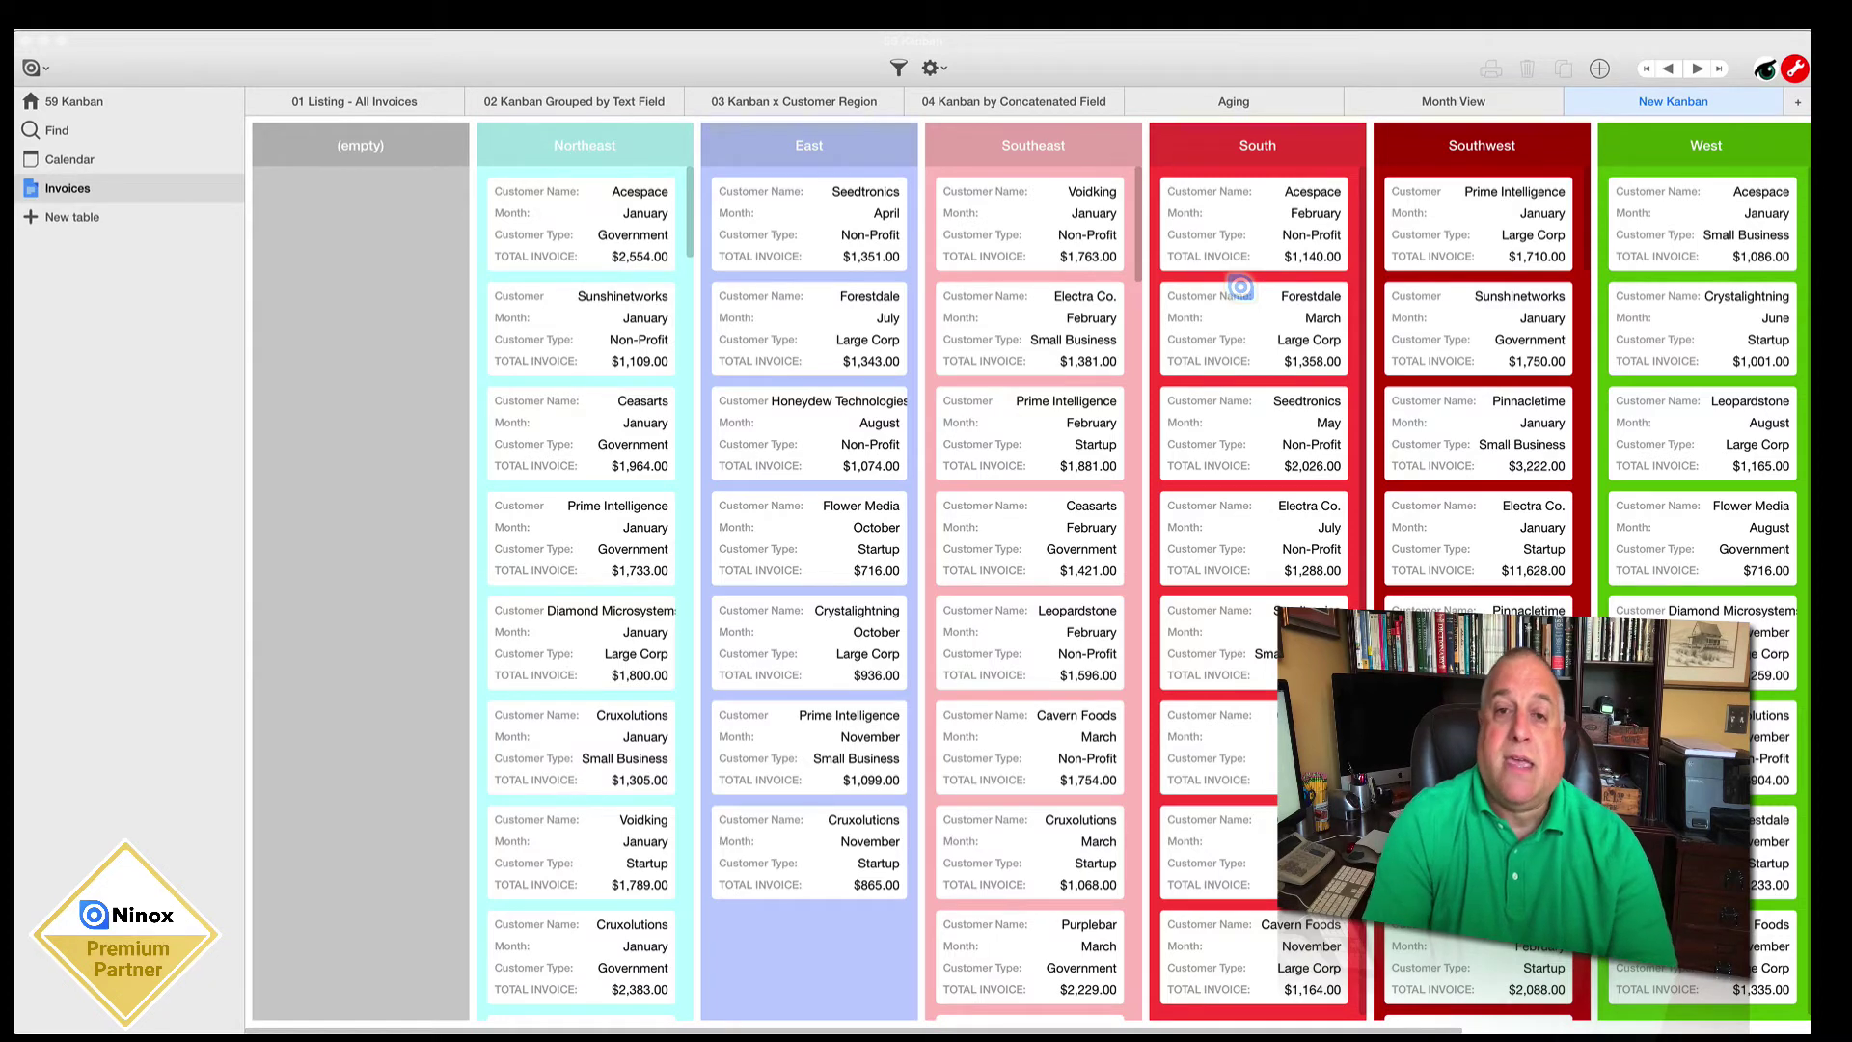
Step: Examine the Region field's choice values from the $1,763.00 Voidking invoice in the Southeast group, and return to the Kanban
click(1037, 198)
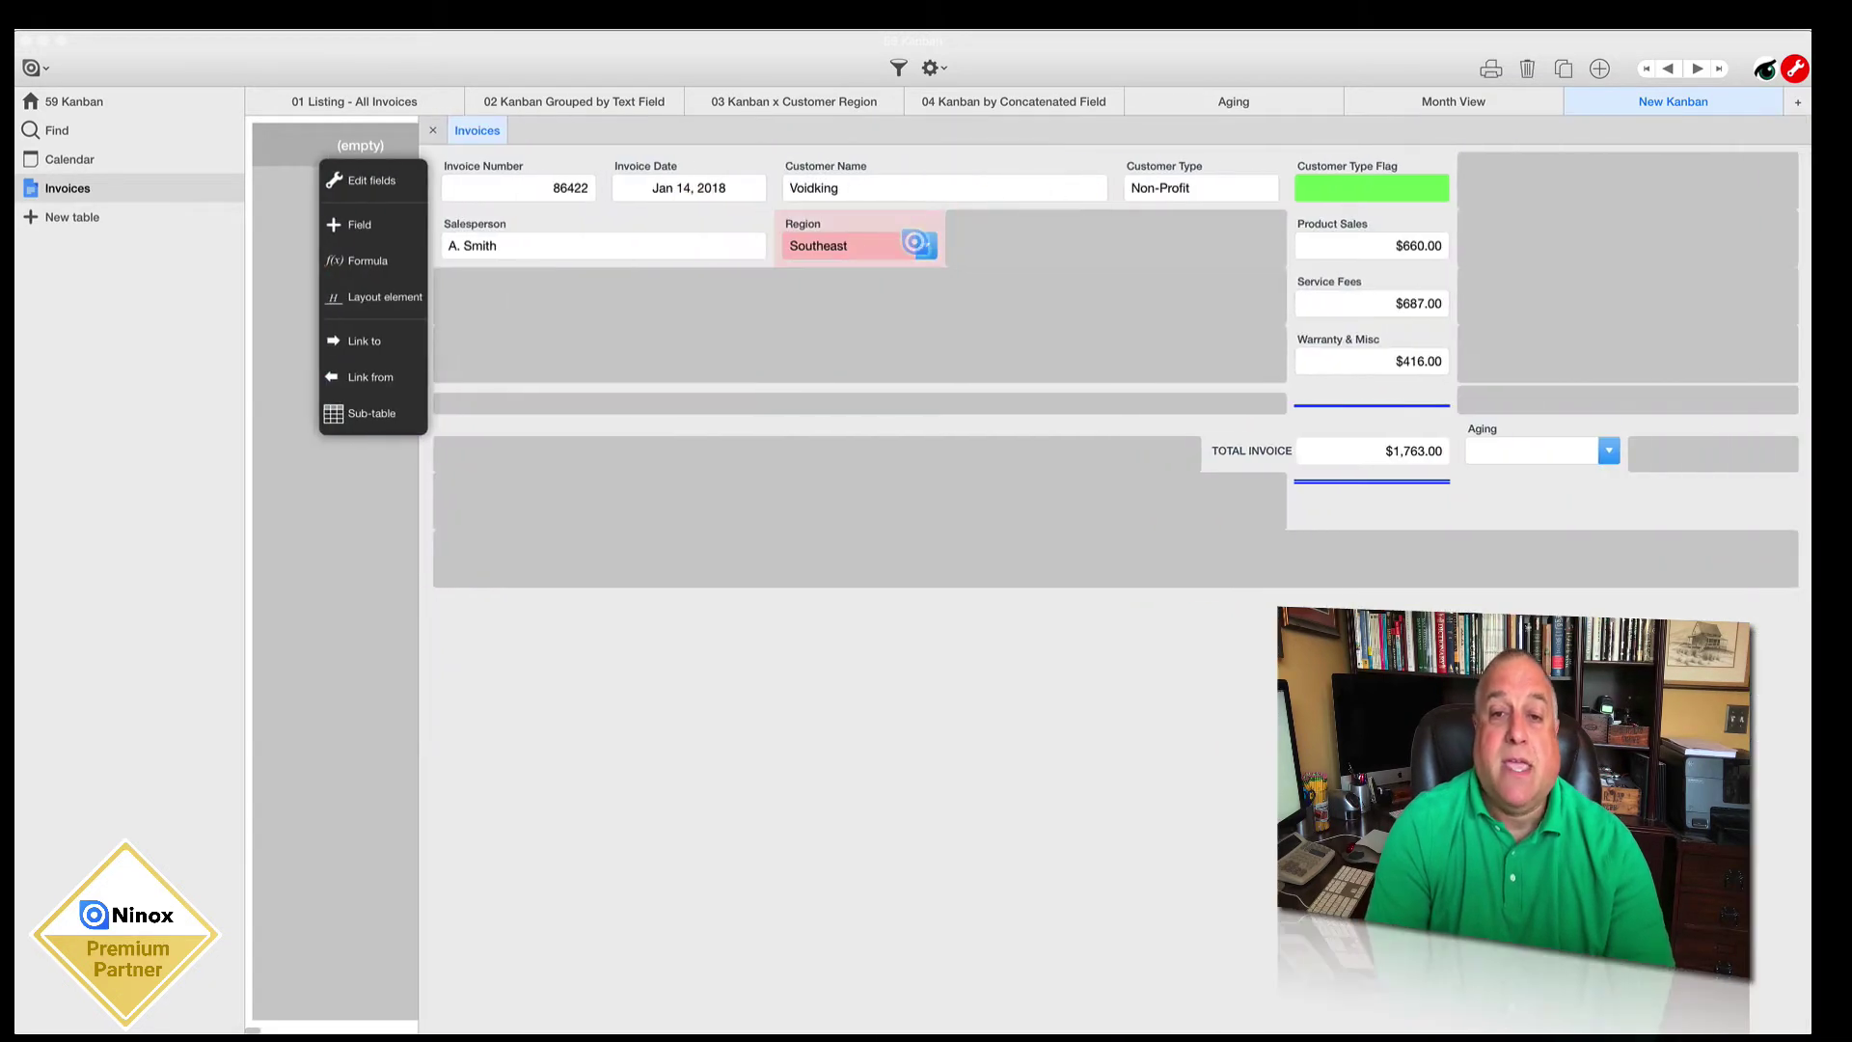
click(878, 220)
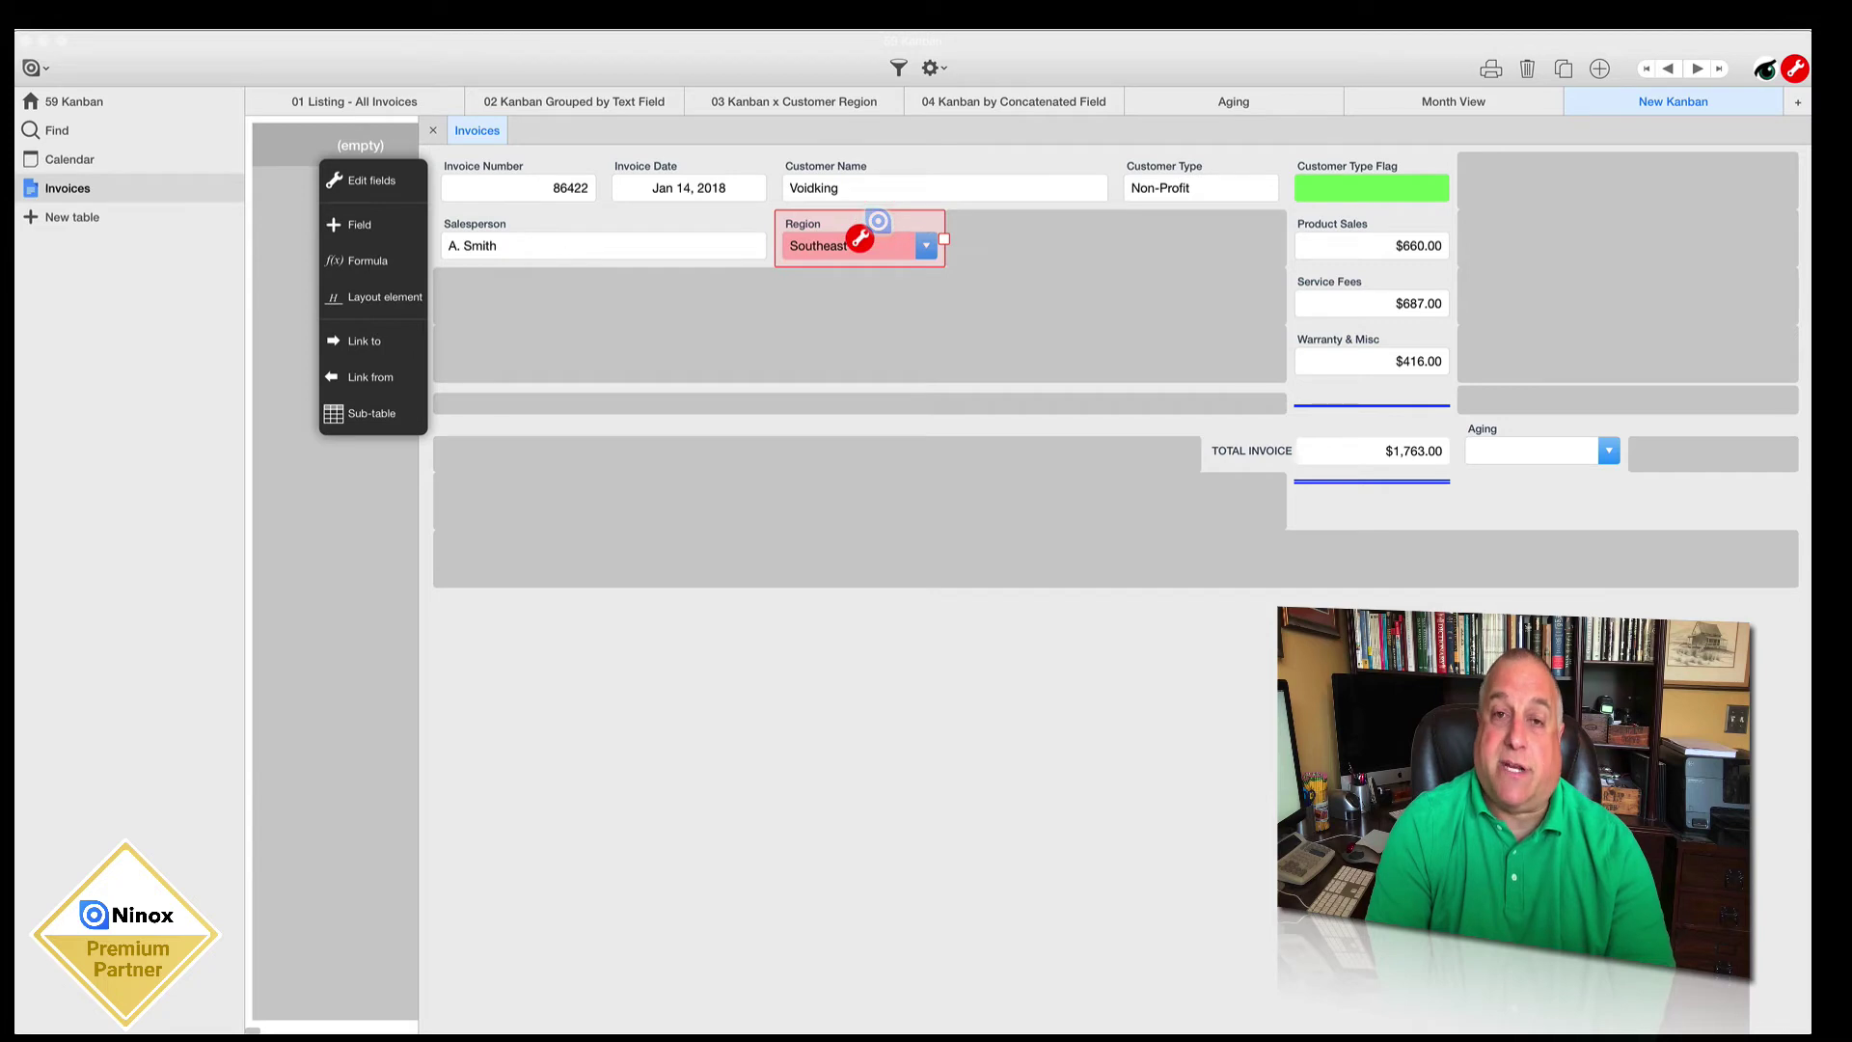
double_click(858, 241)
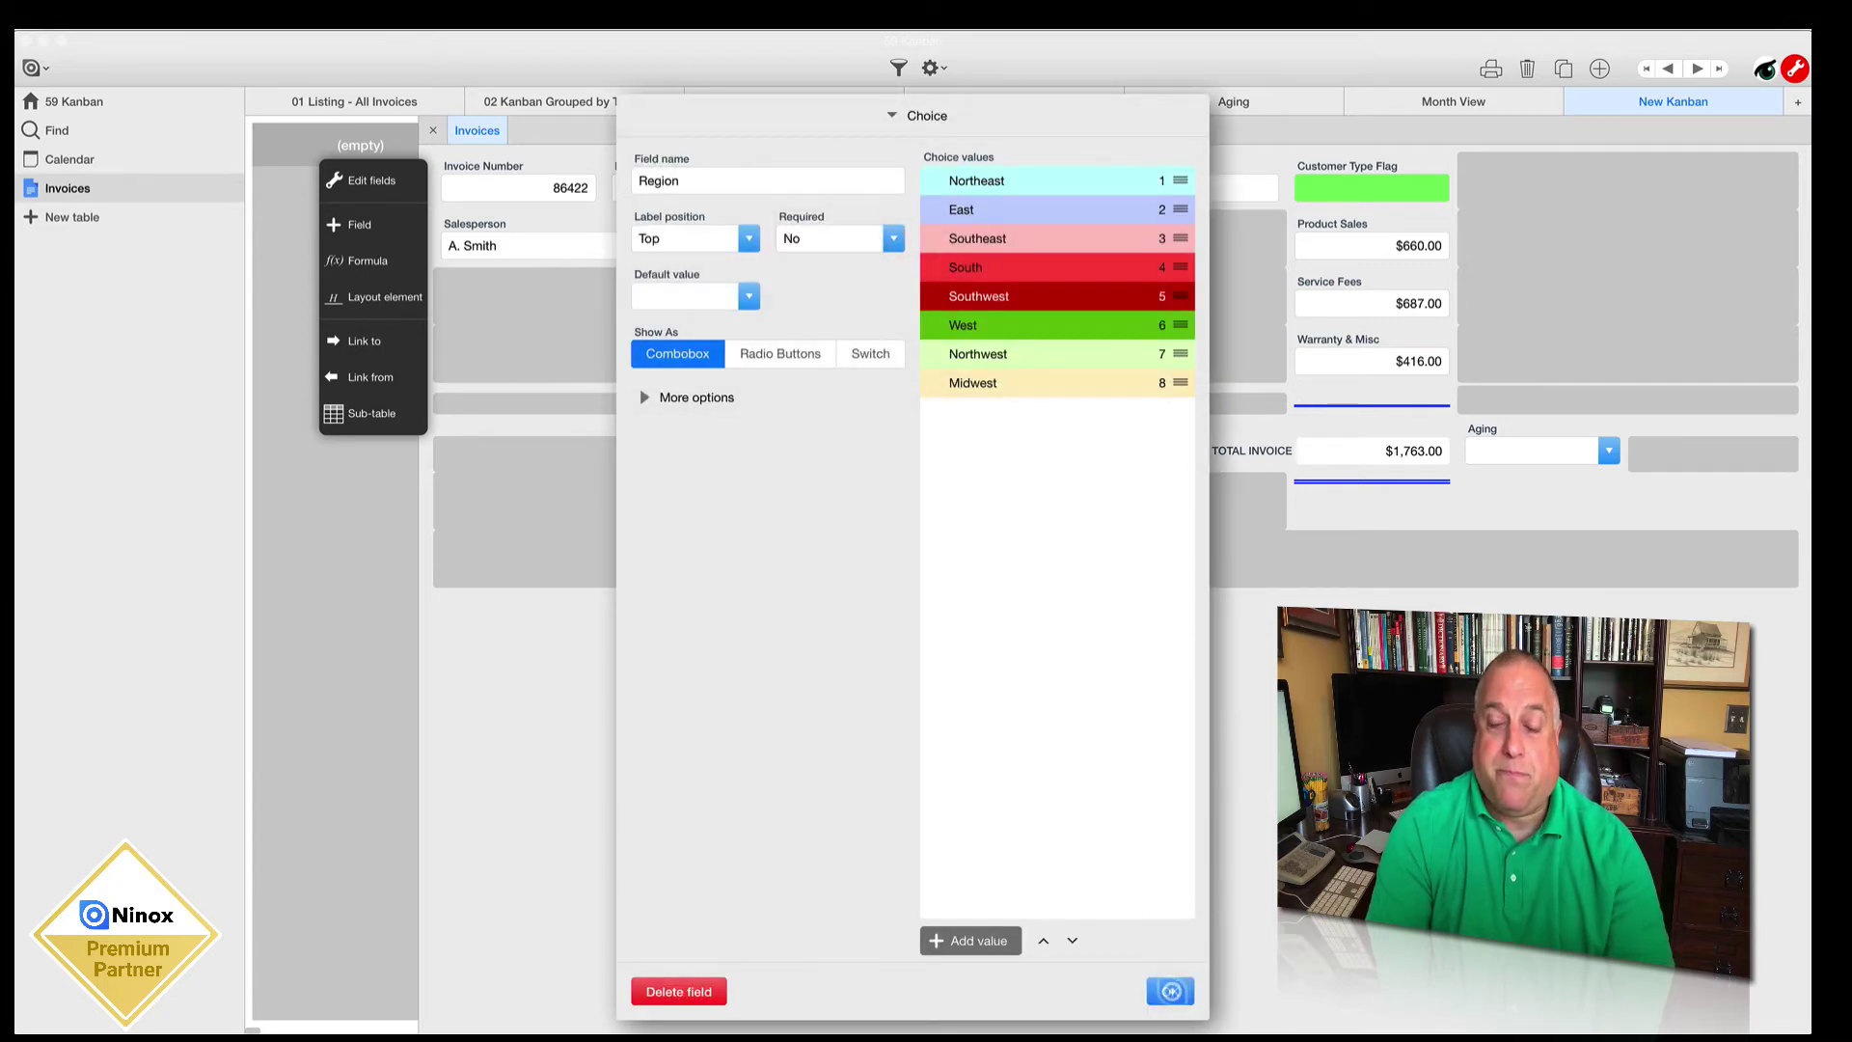
click(1169, 991)
click(434, 130)
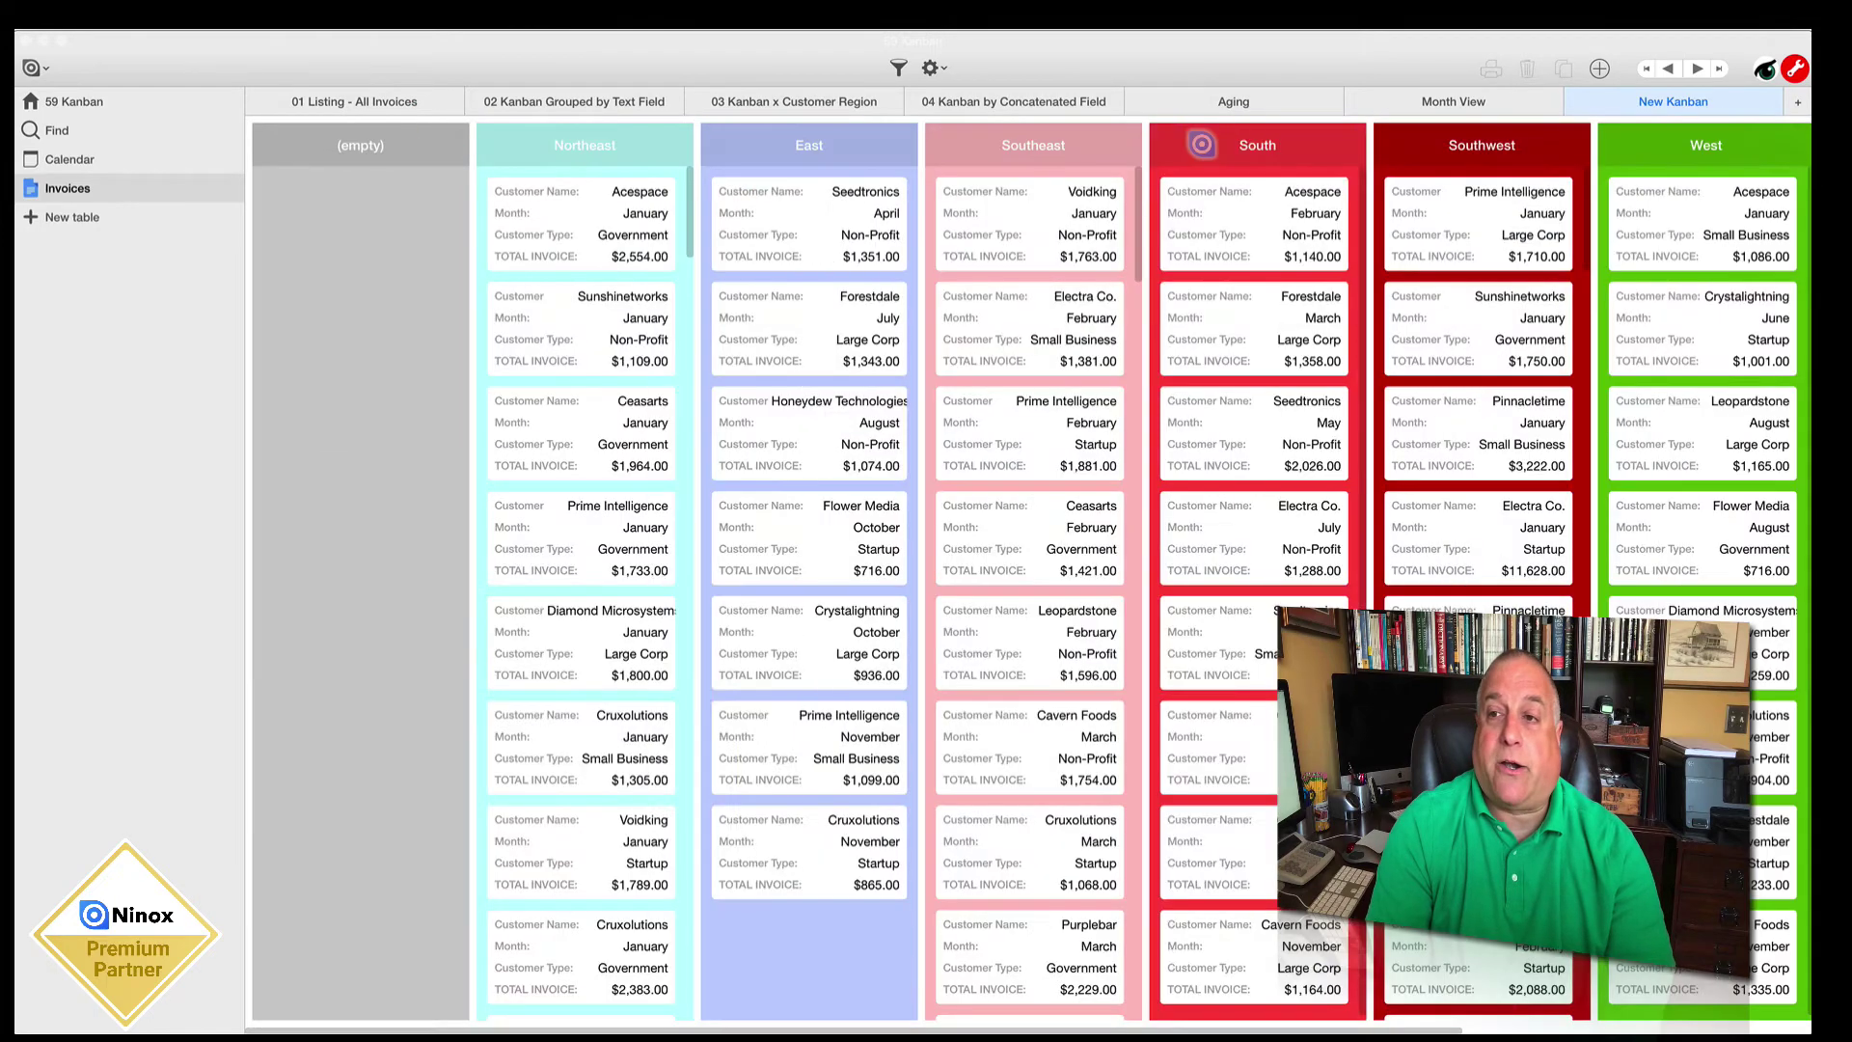
Step: Check the Region column's sort settings, move Region below TOTAL INVOICE in the visible columns and apply the column configuration
click(1604, 100)
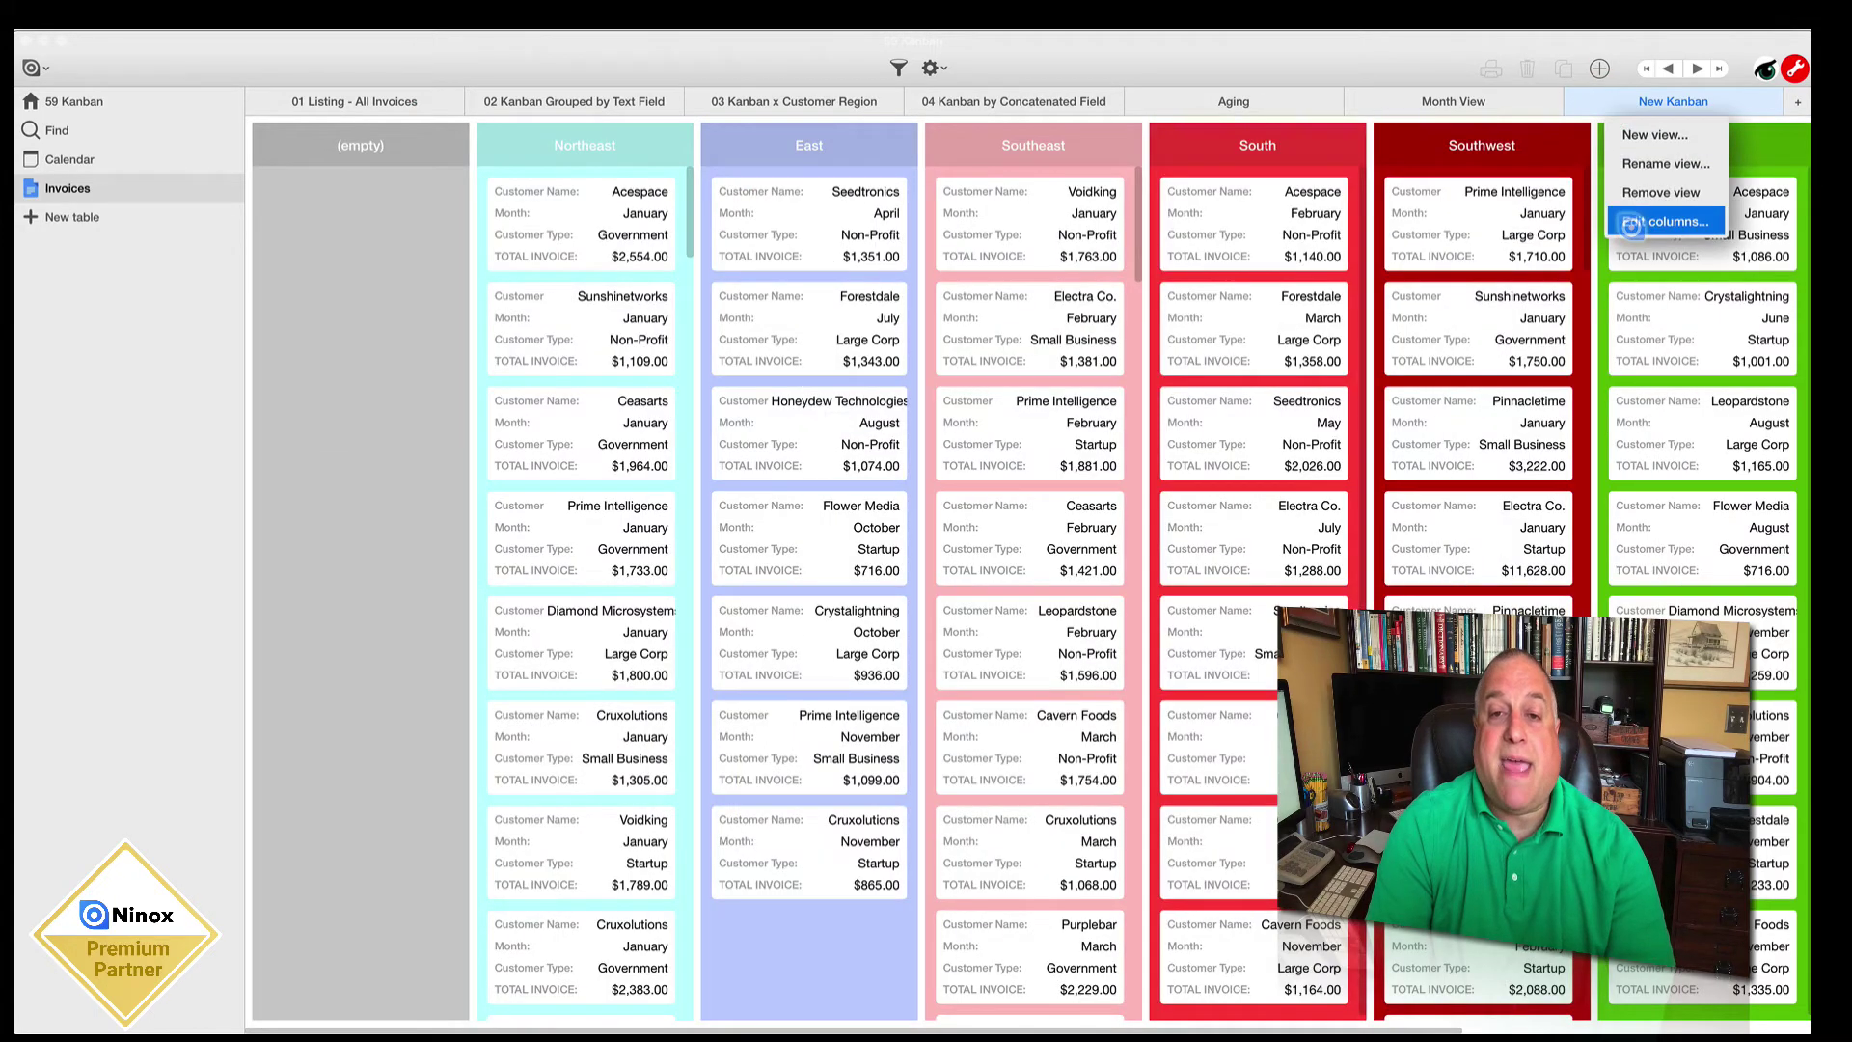
click(1630, 224)
click(748, 180)
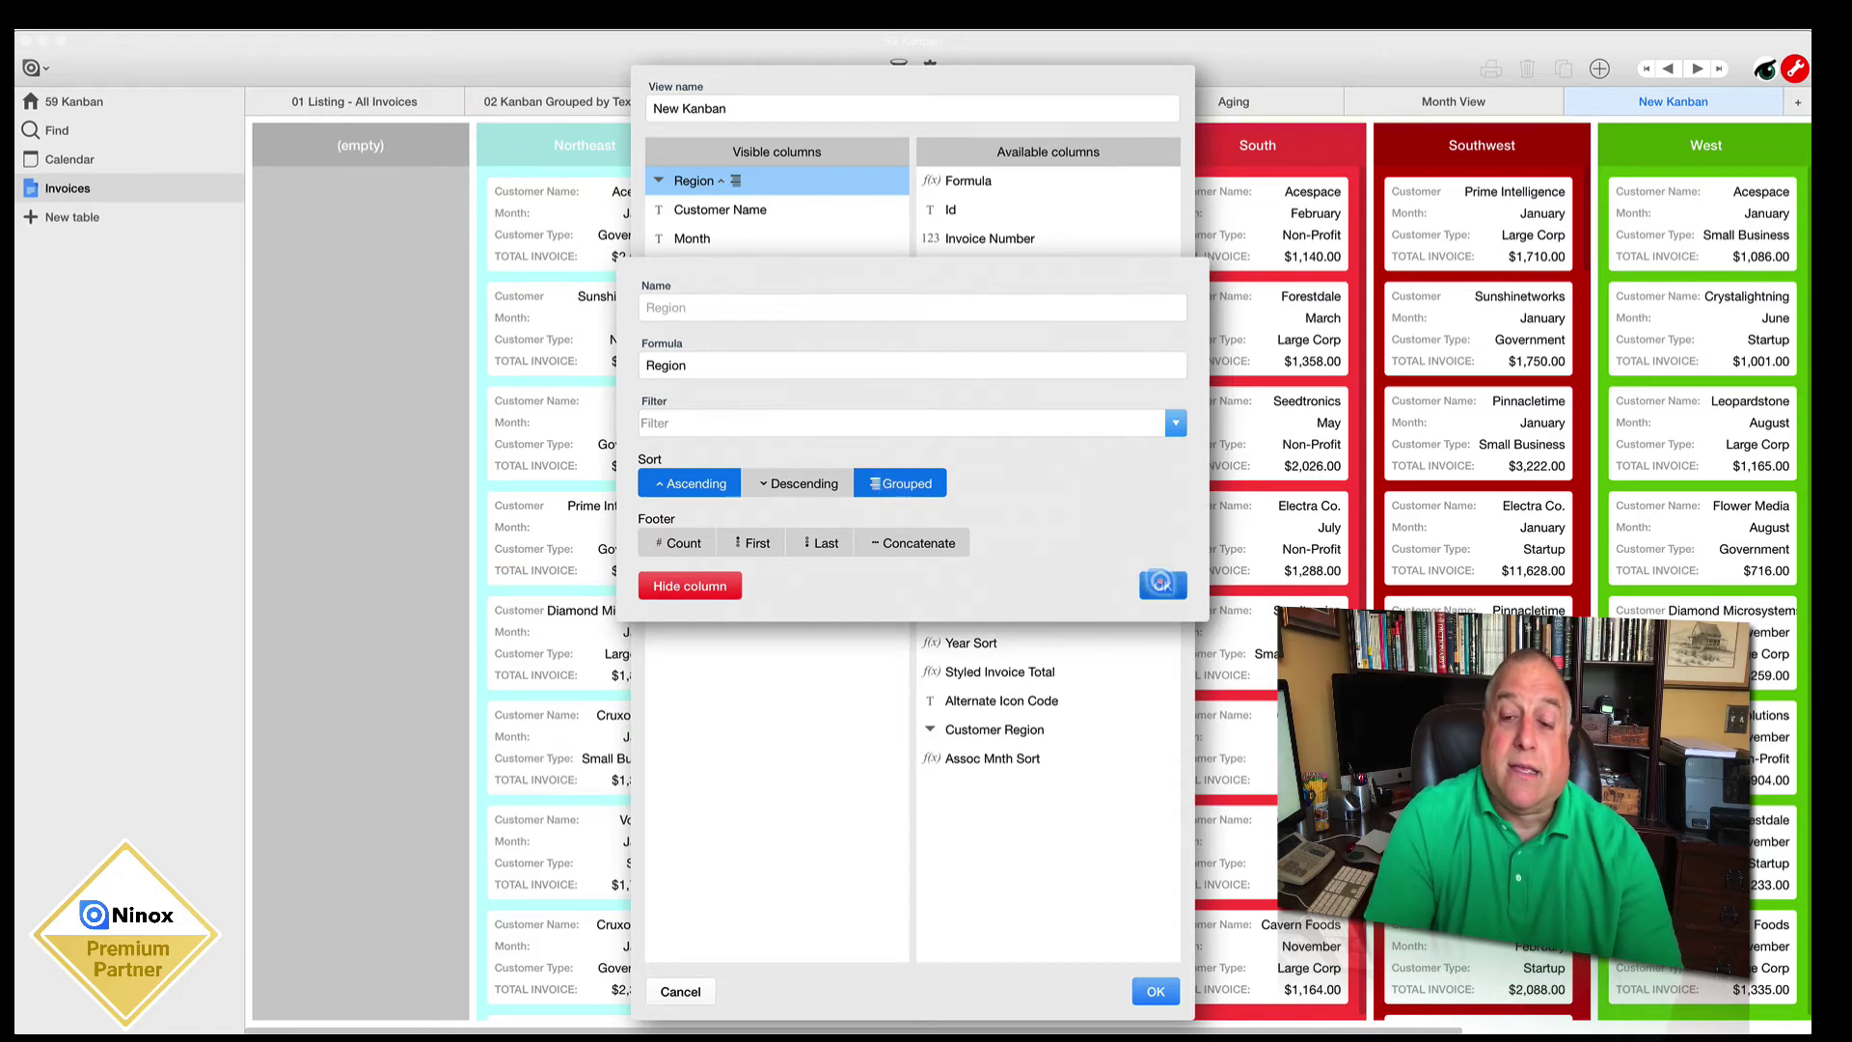
click(1162, 585)
drag(710, 180, 770, 336)
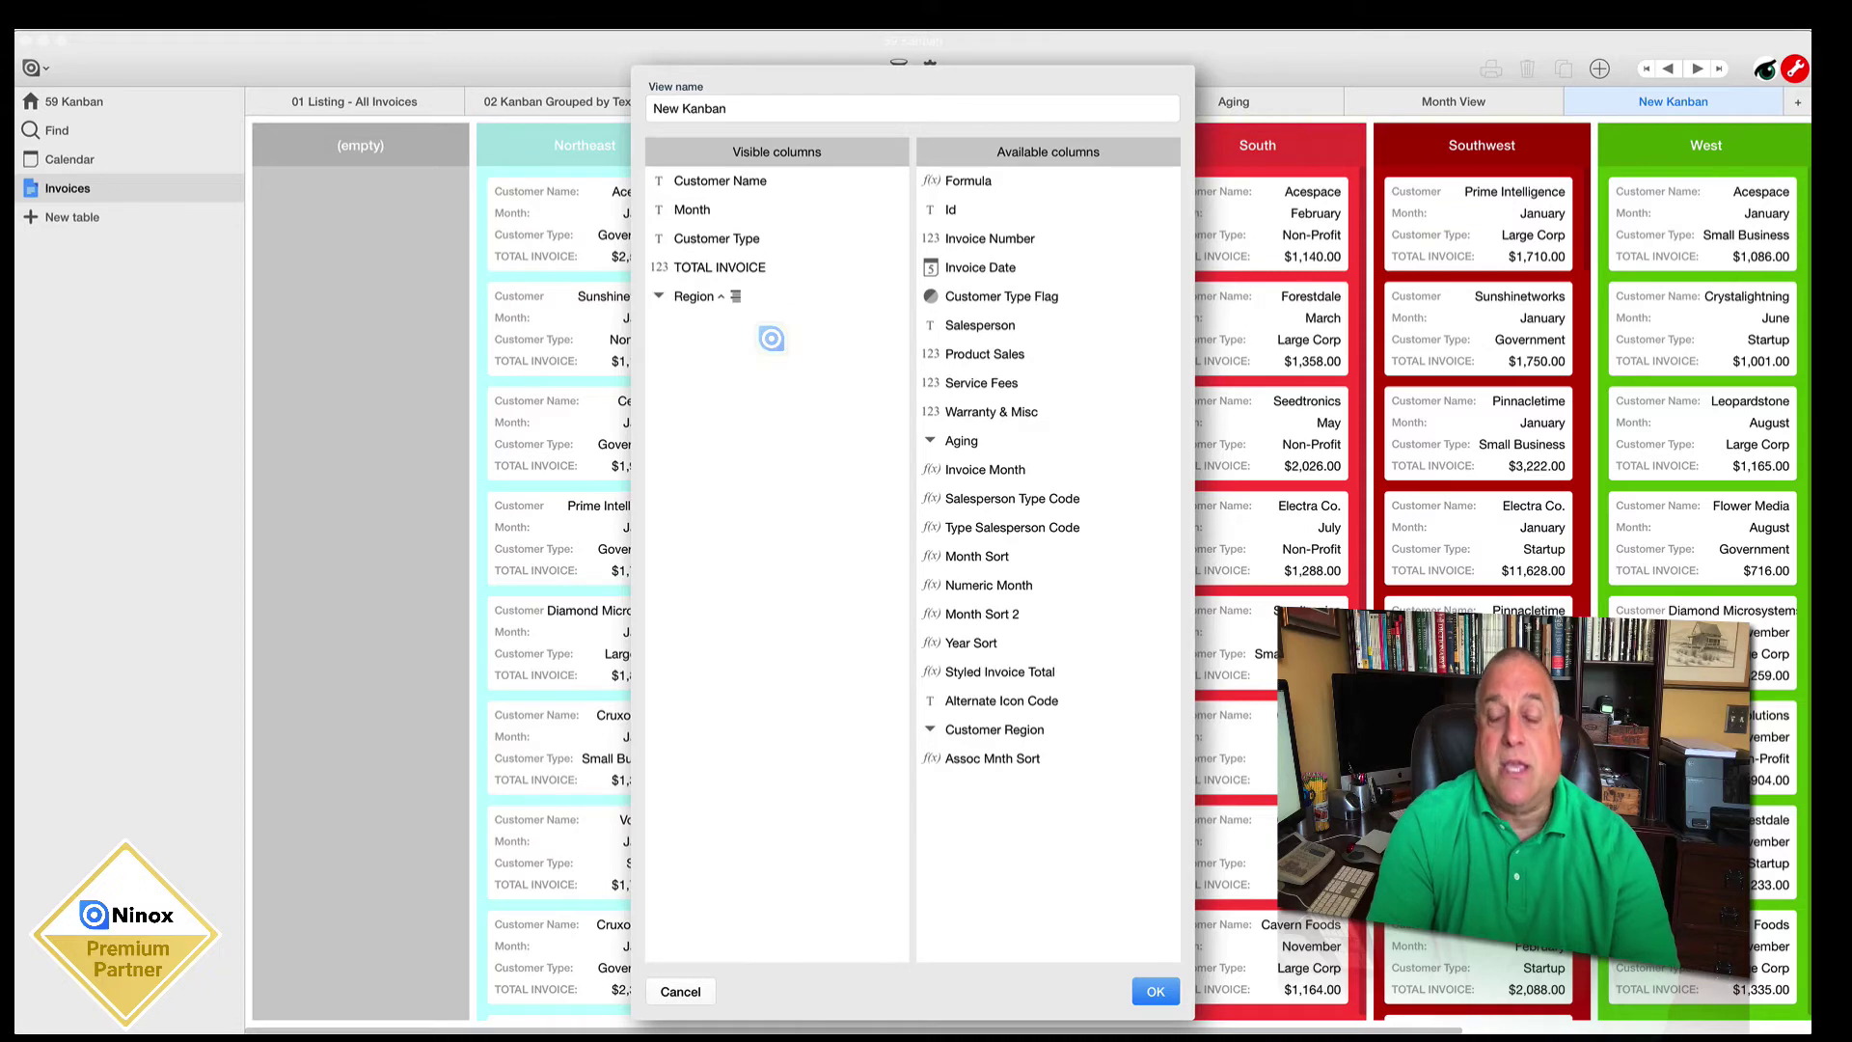
click(753, 180)
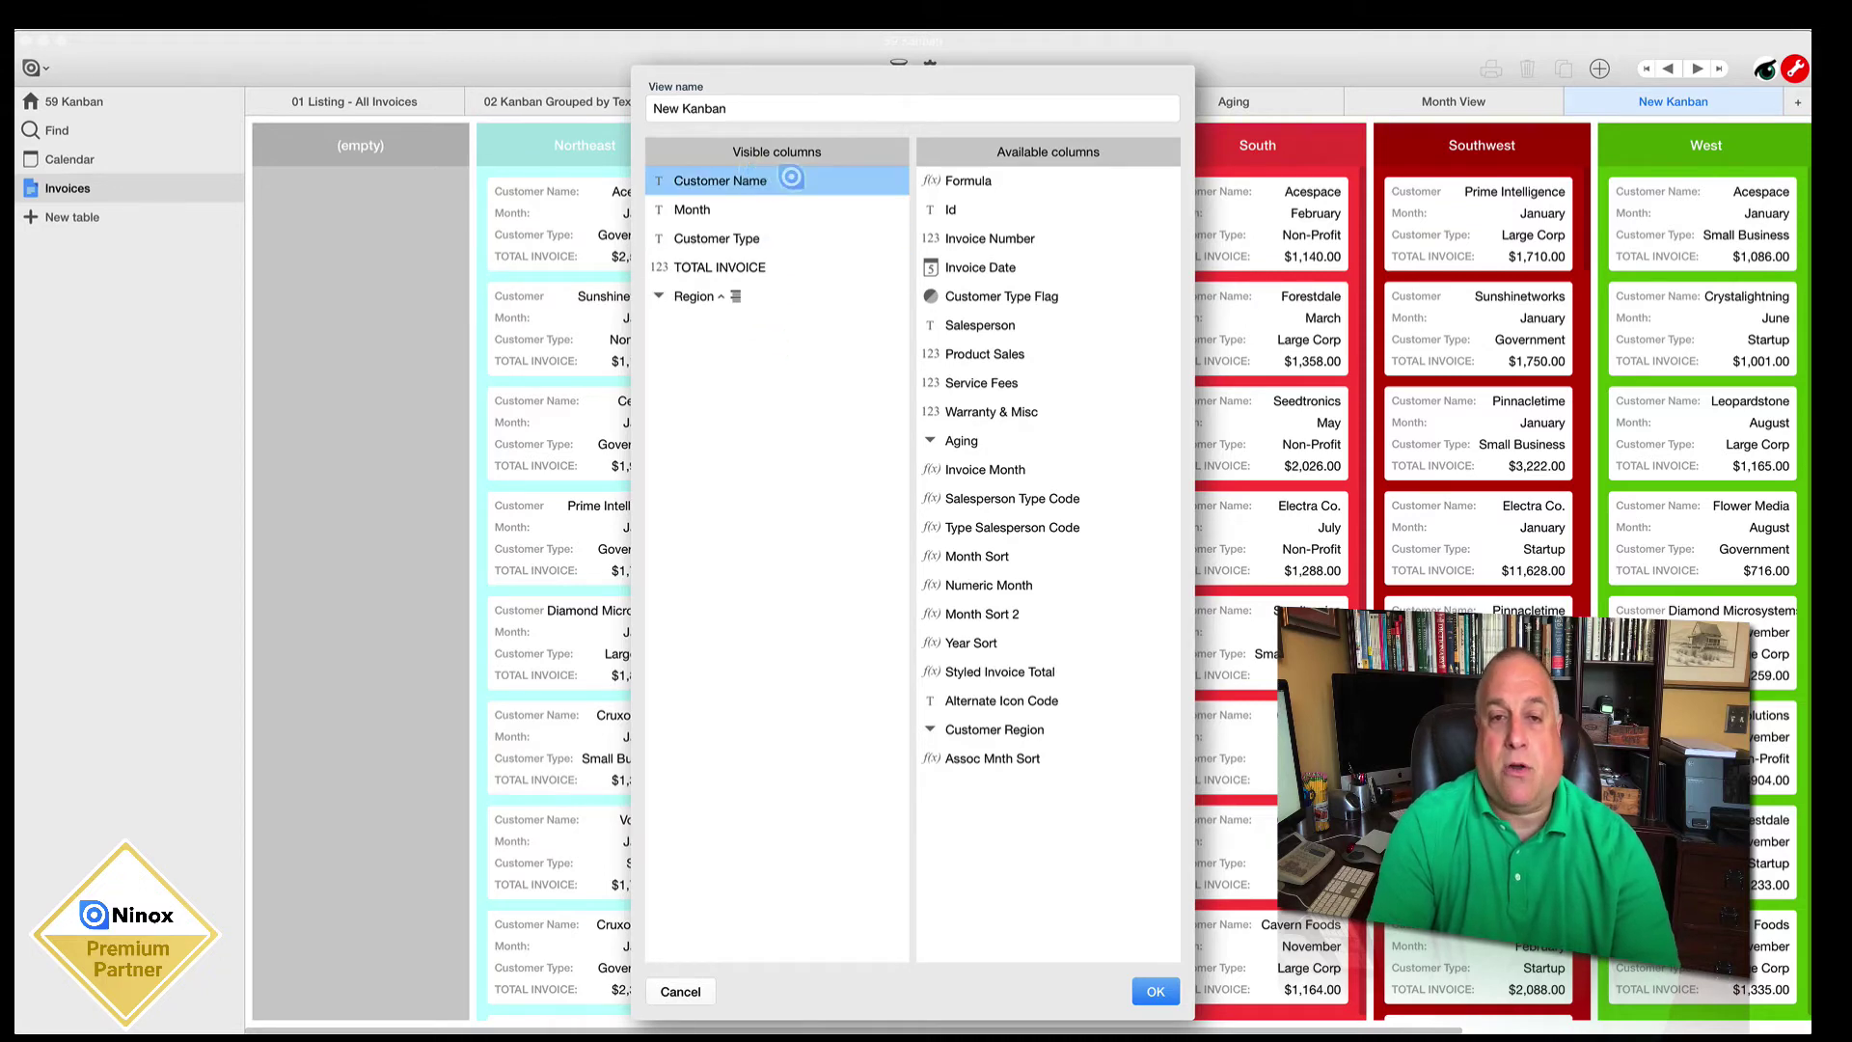
click(756, 296)
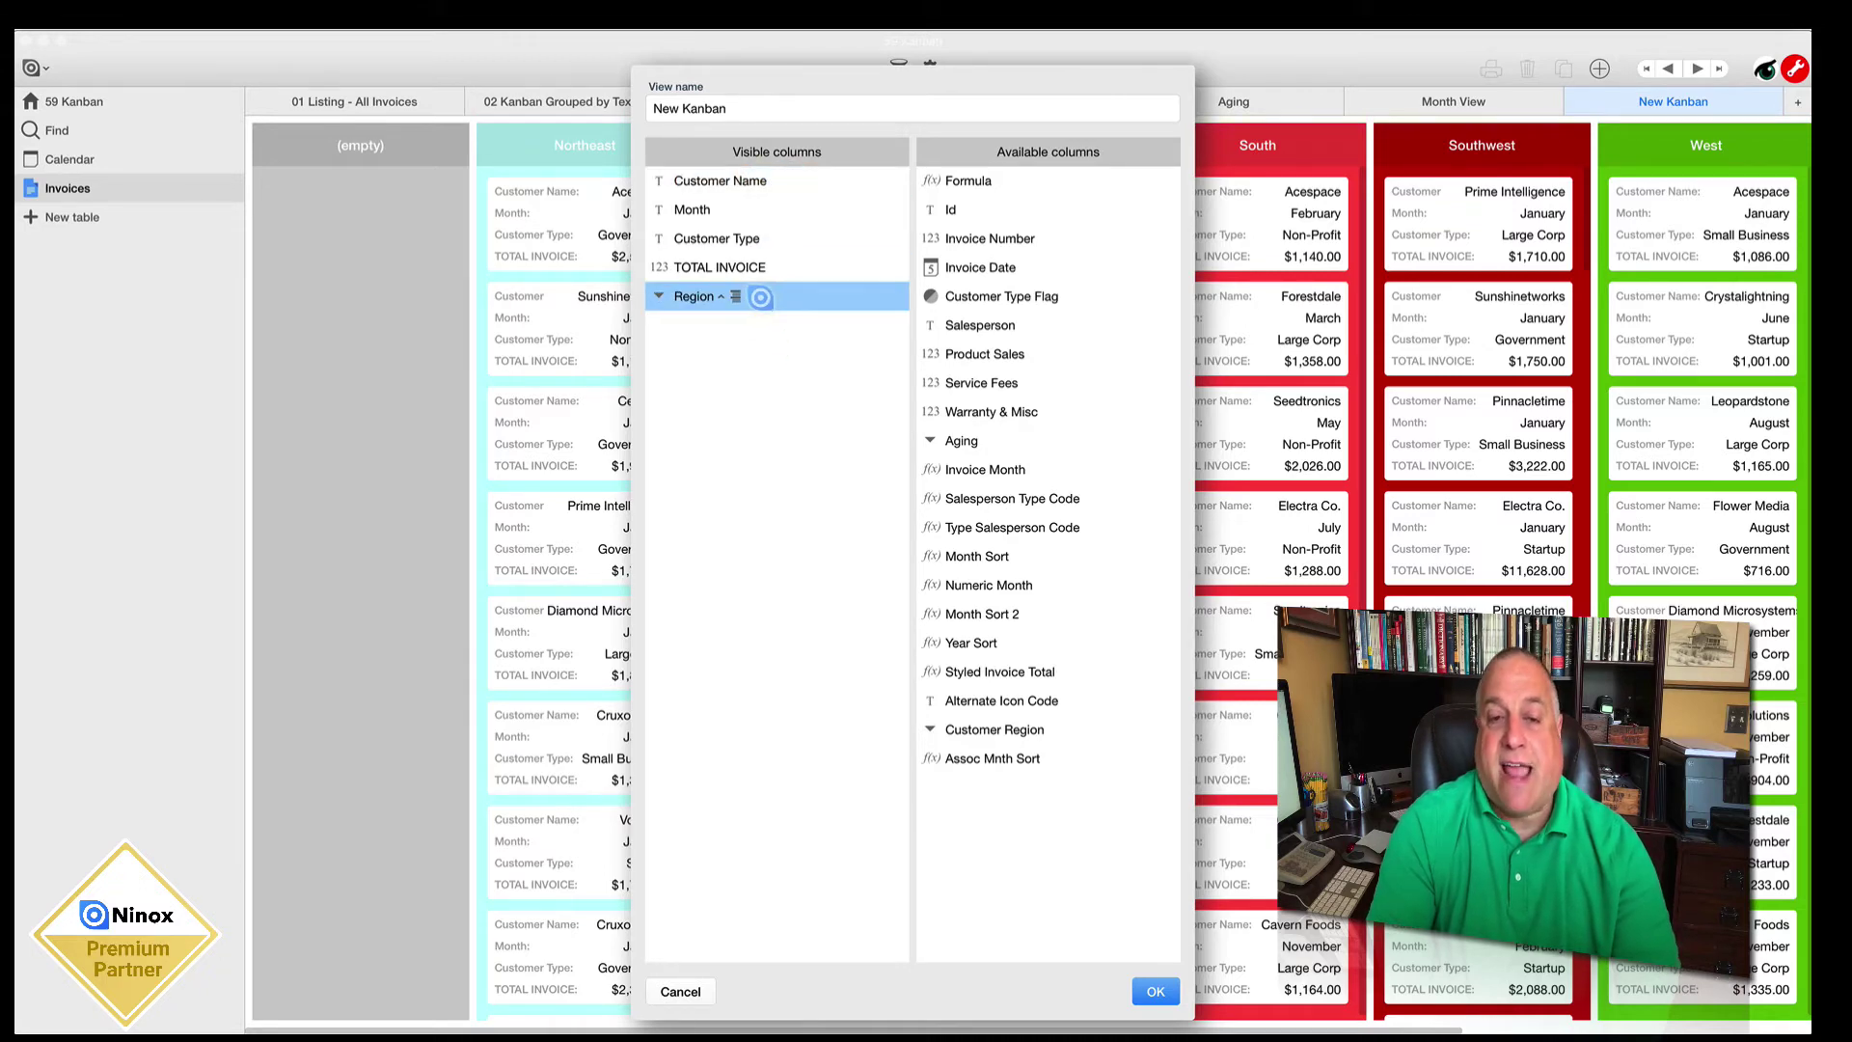
click(1003, 729)
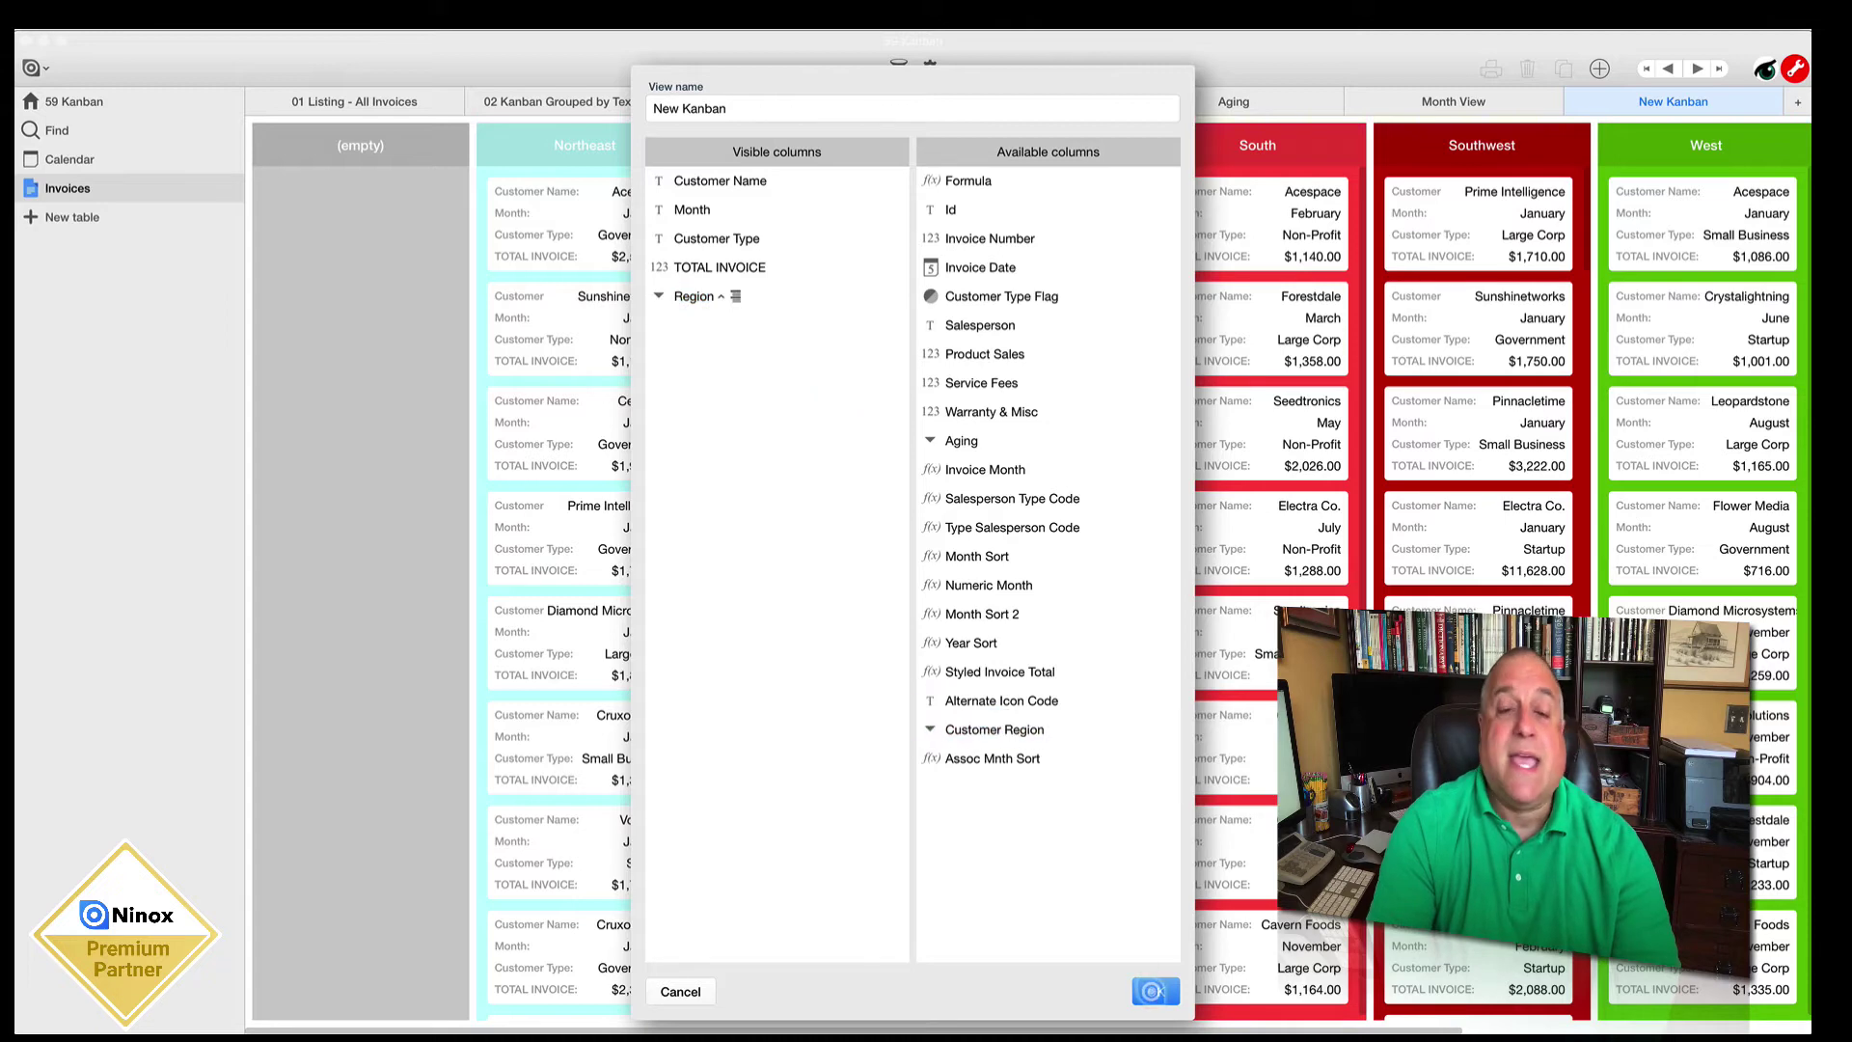
click(1153, 990)
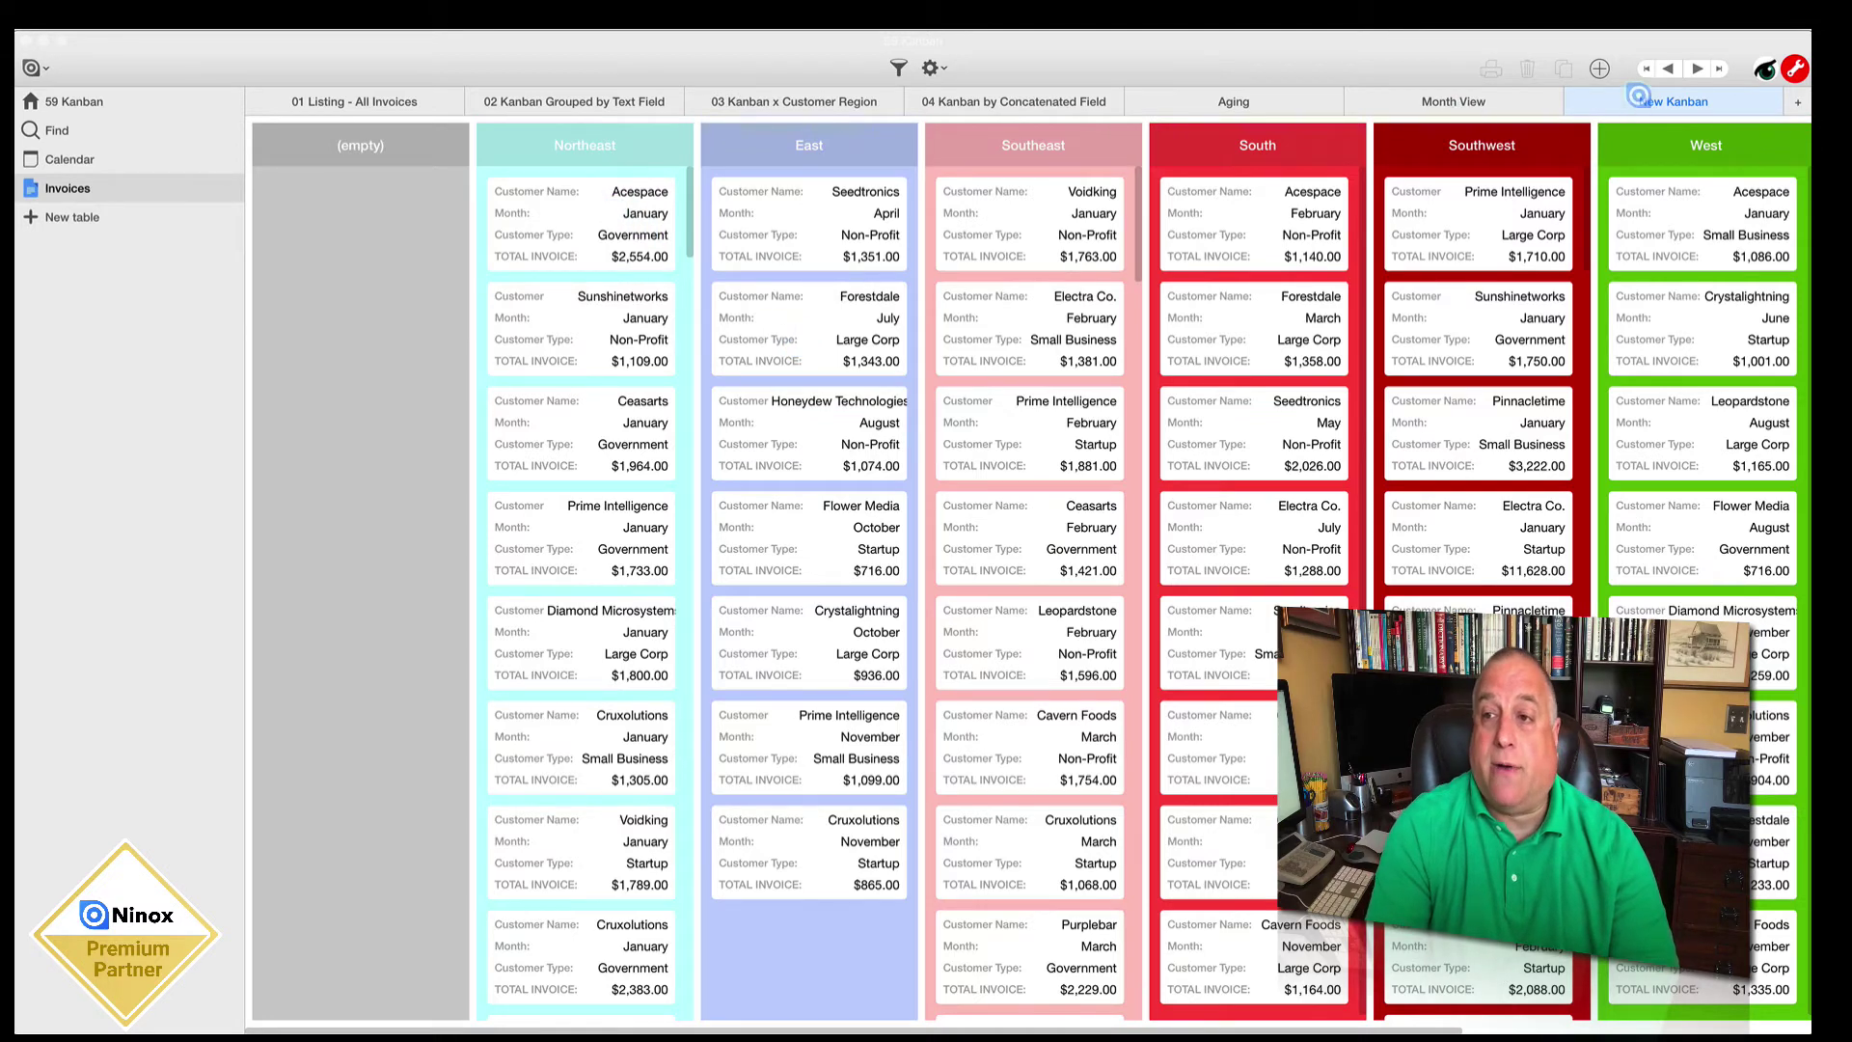
Step: Reorder the visible columns to Customer Name, TOTAL INVOICE, Customer Type, Month, Region and apply the column configuration
click(1637, 97)
click(1656, 232)
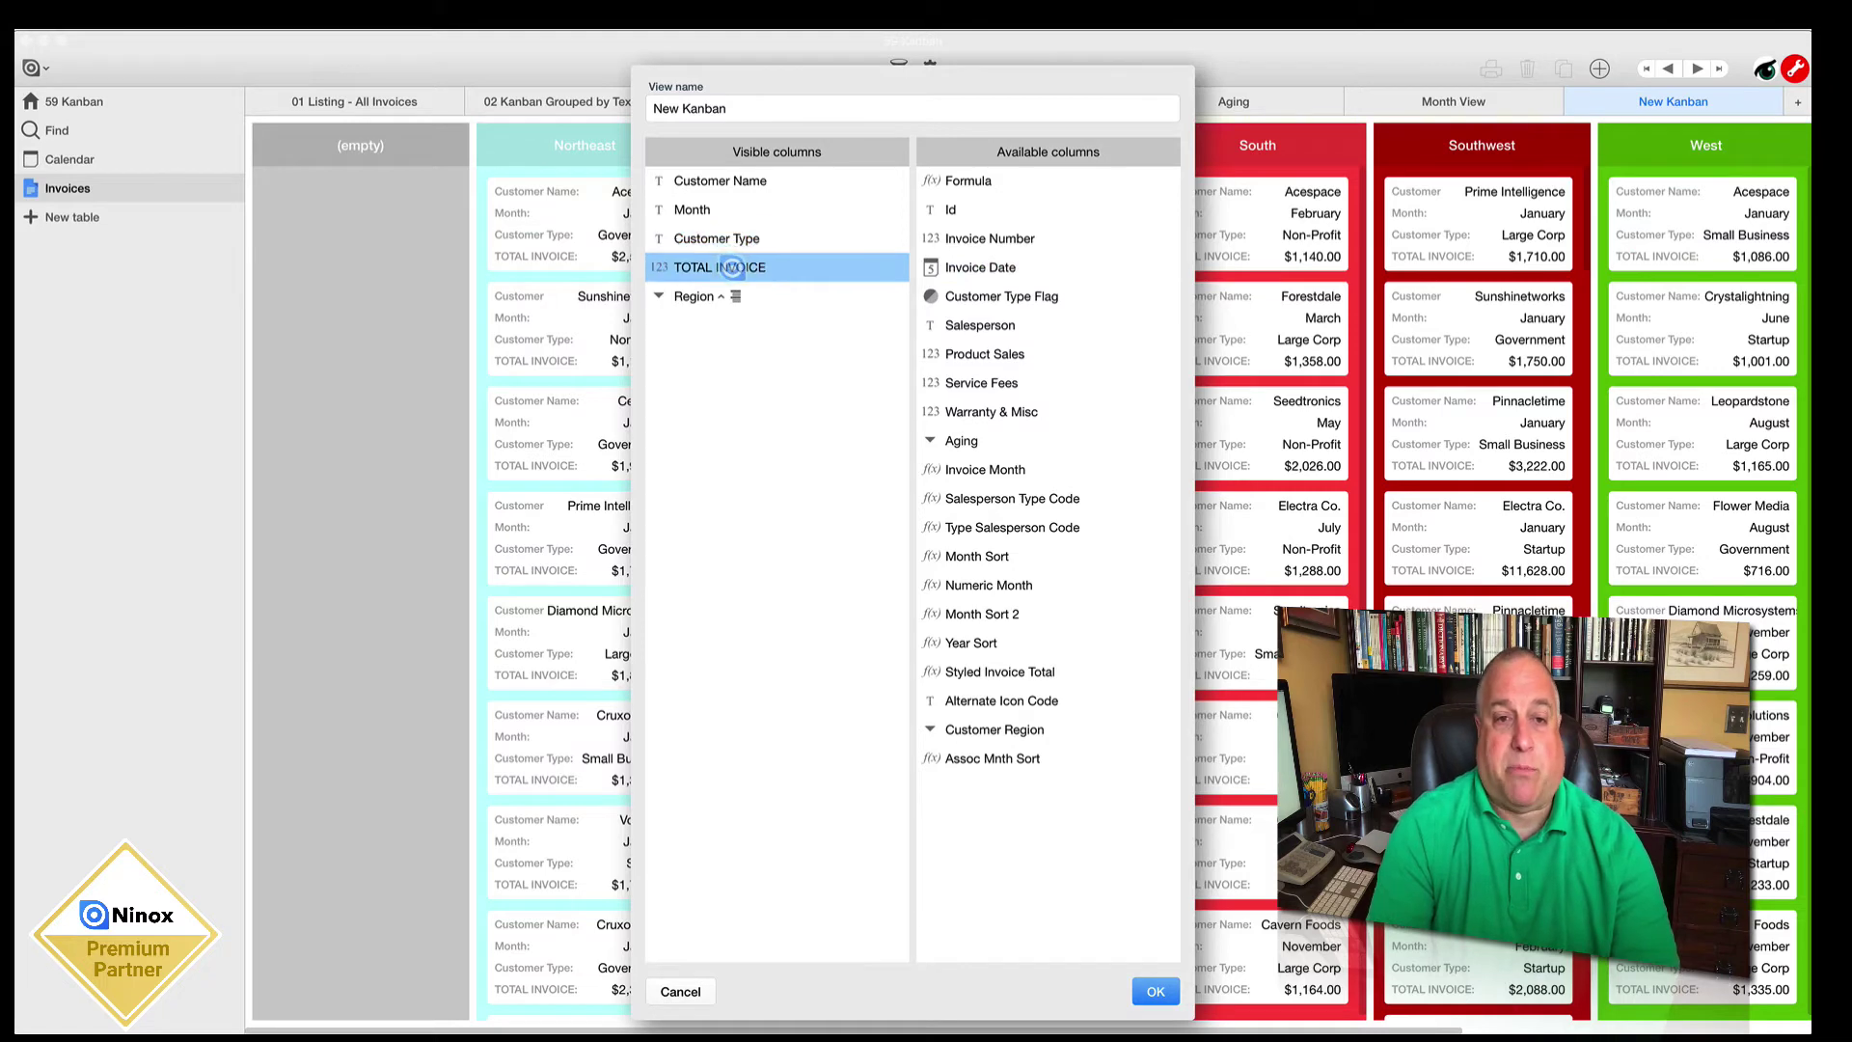
drag(733, 269, 712, 236)
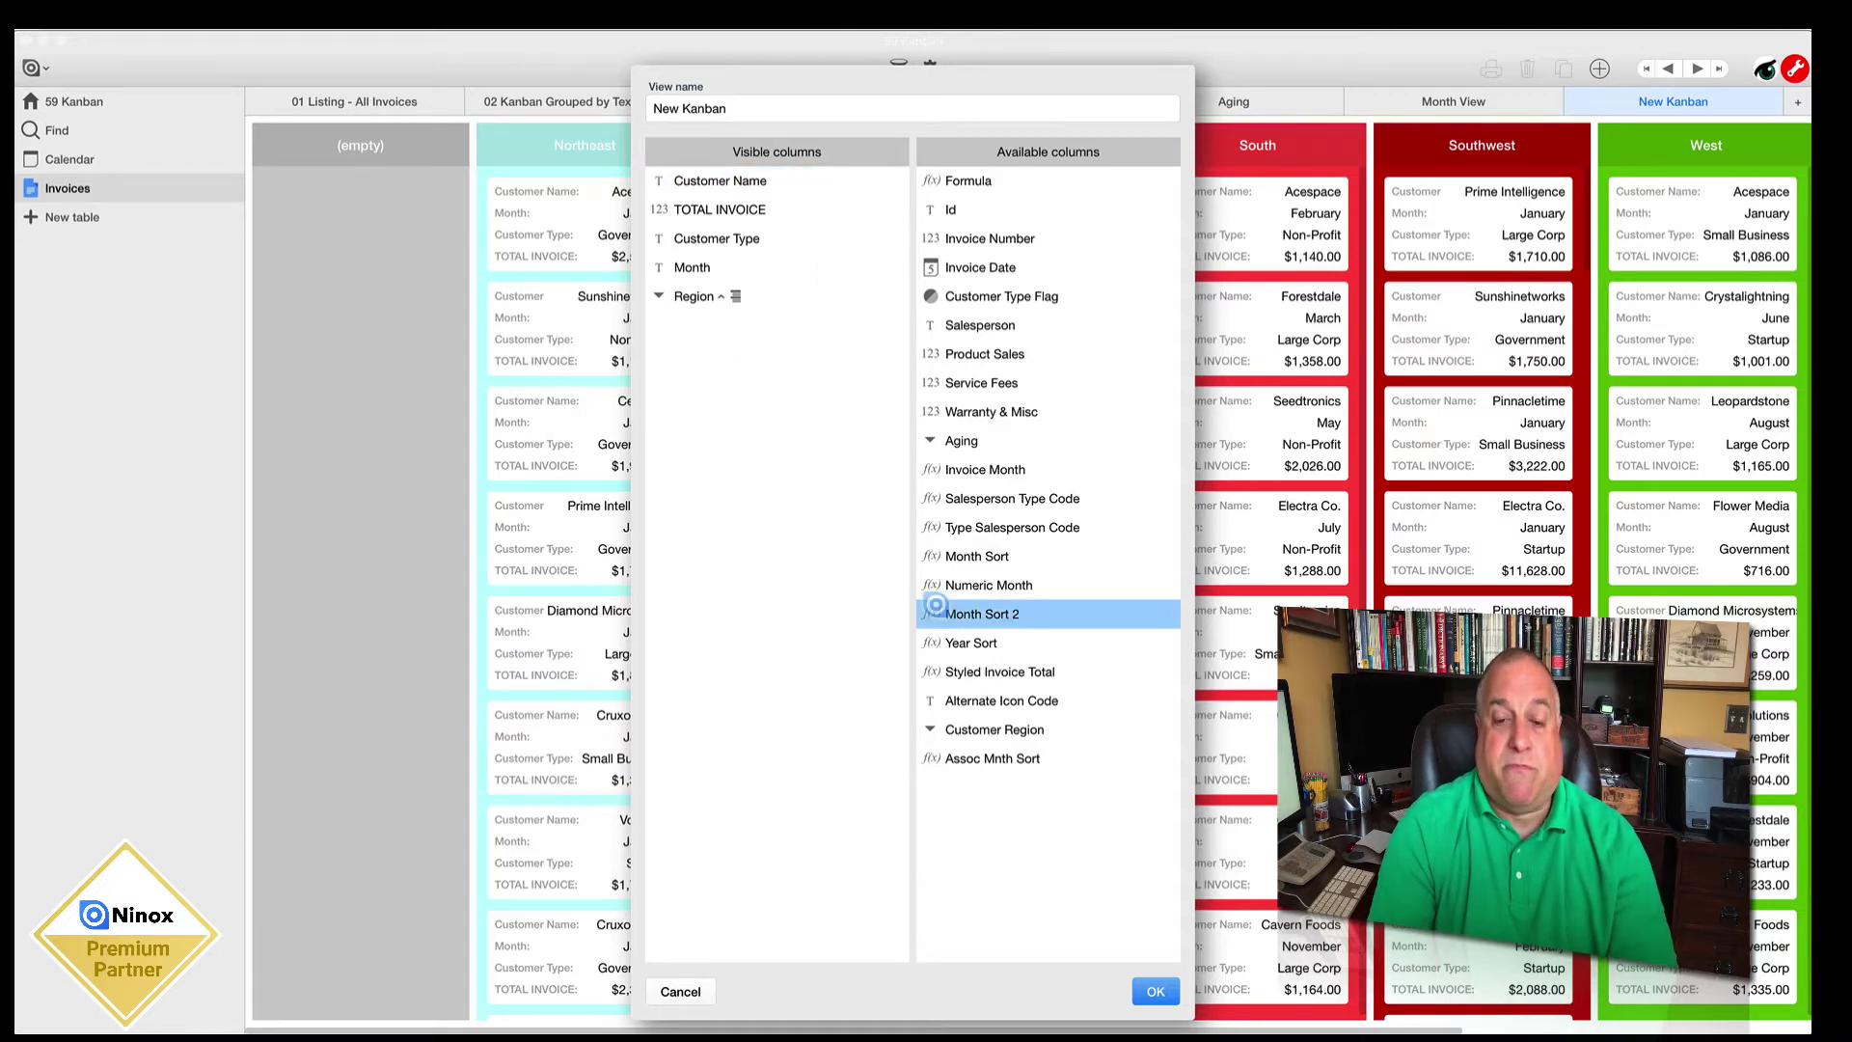
click(1156, 992)
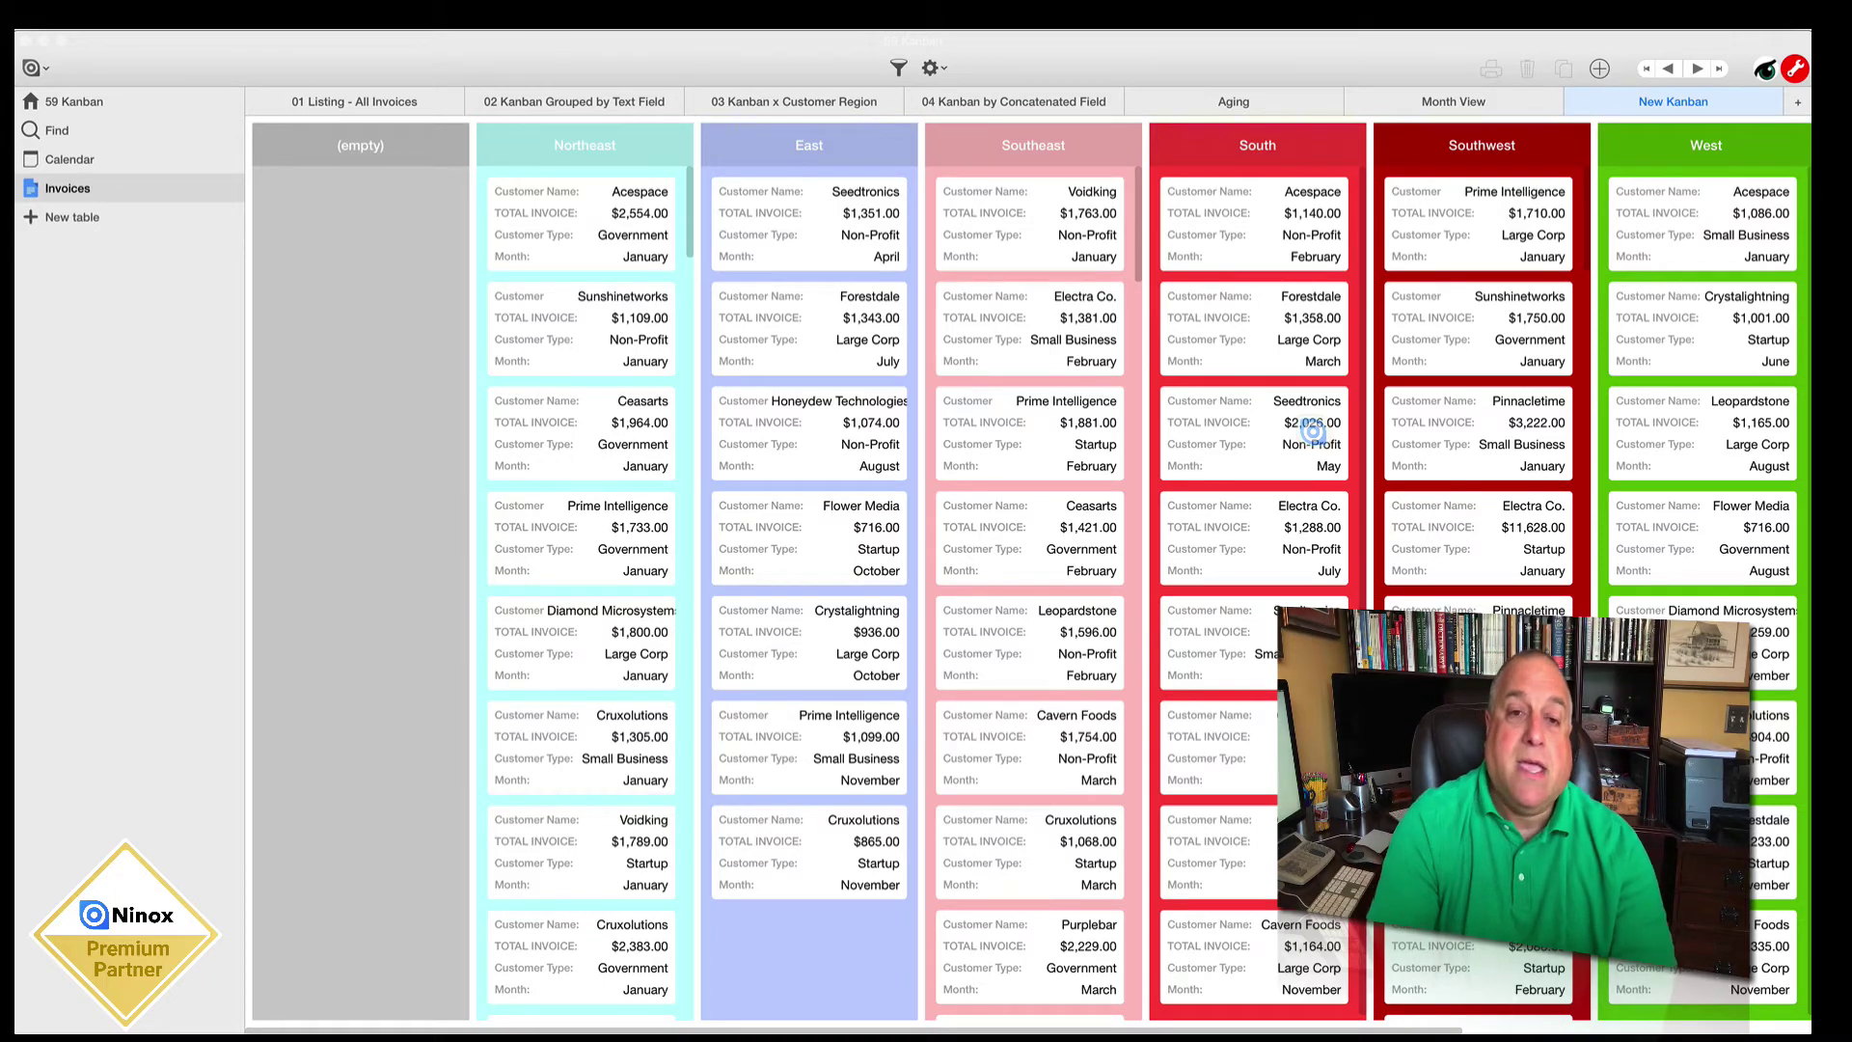
mouse_move(839, 234)
mouse_down()
mouse_move(829, 195)
mouse_move(845, 233)
mouse_up()
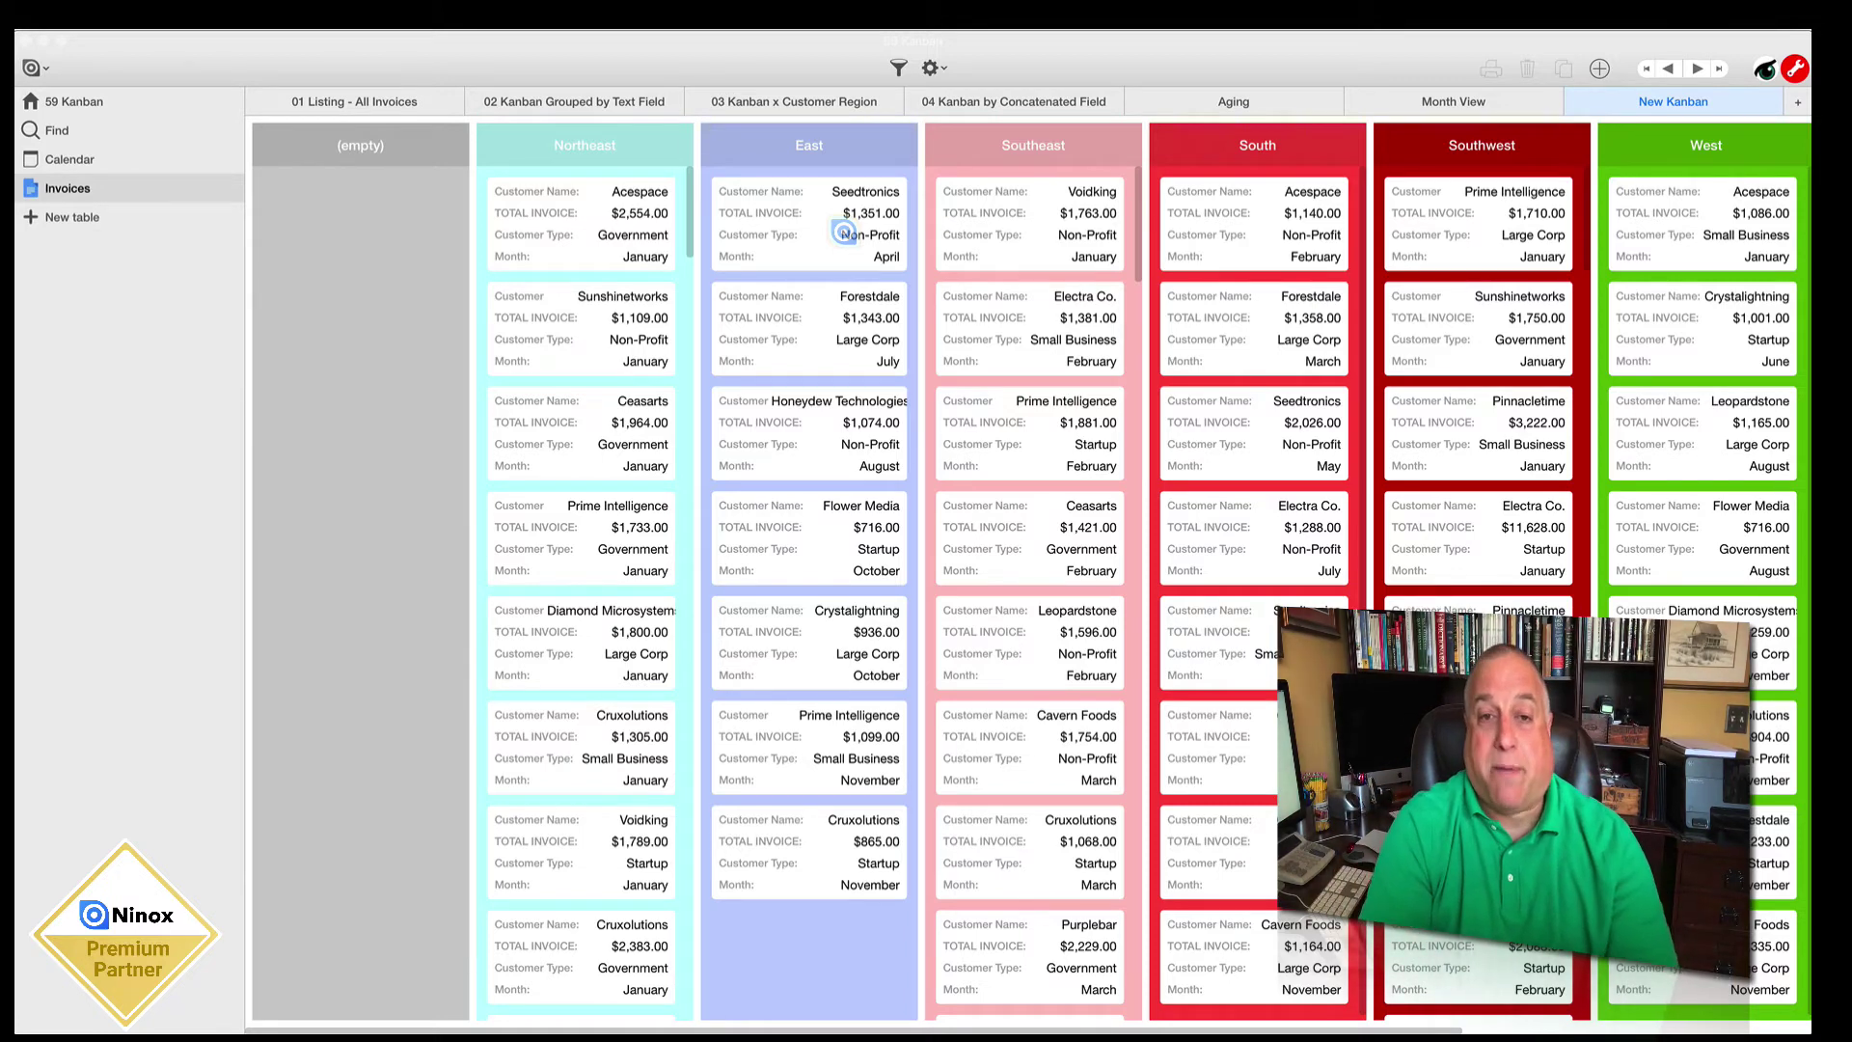
Step: Sort the New Kanban view's TOTAL INVOICE column in descending order and apply the column configuration
click(1604, 97)
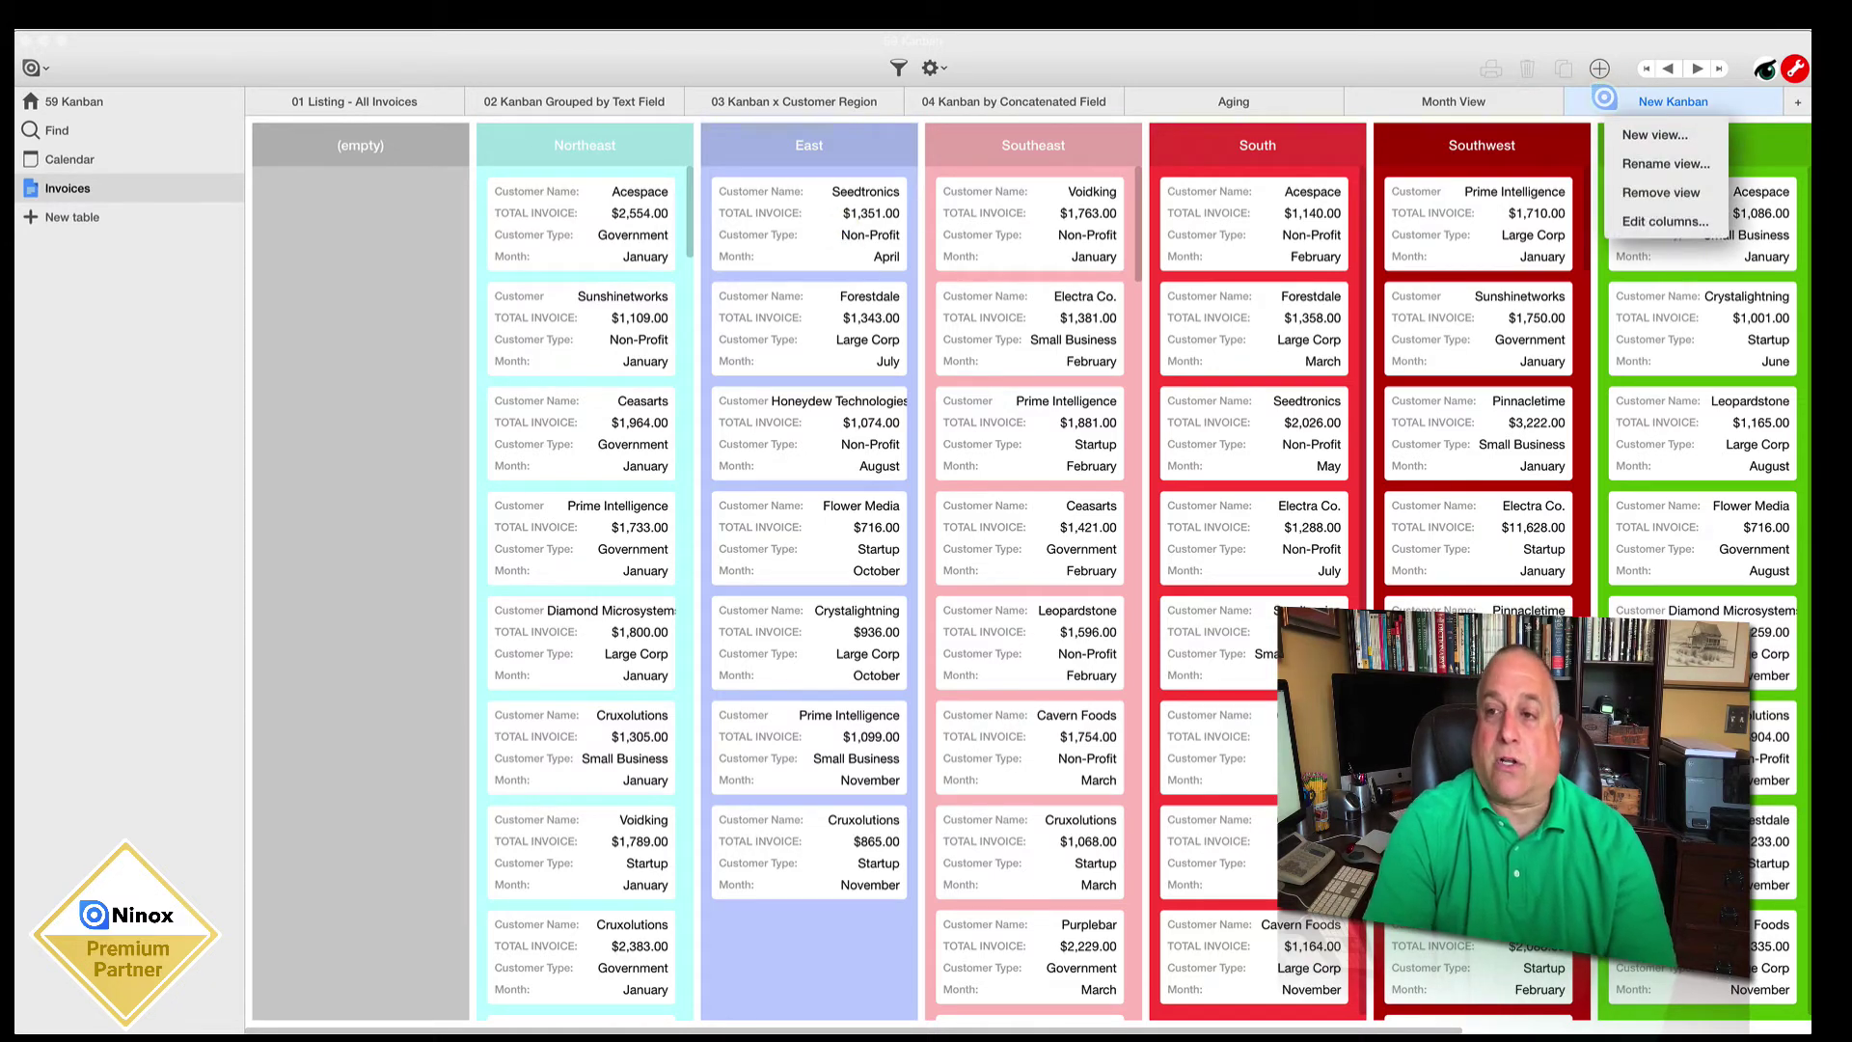
click(1625, 221)
click(827, 290)
click(794, 208)
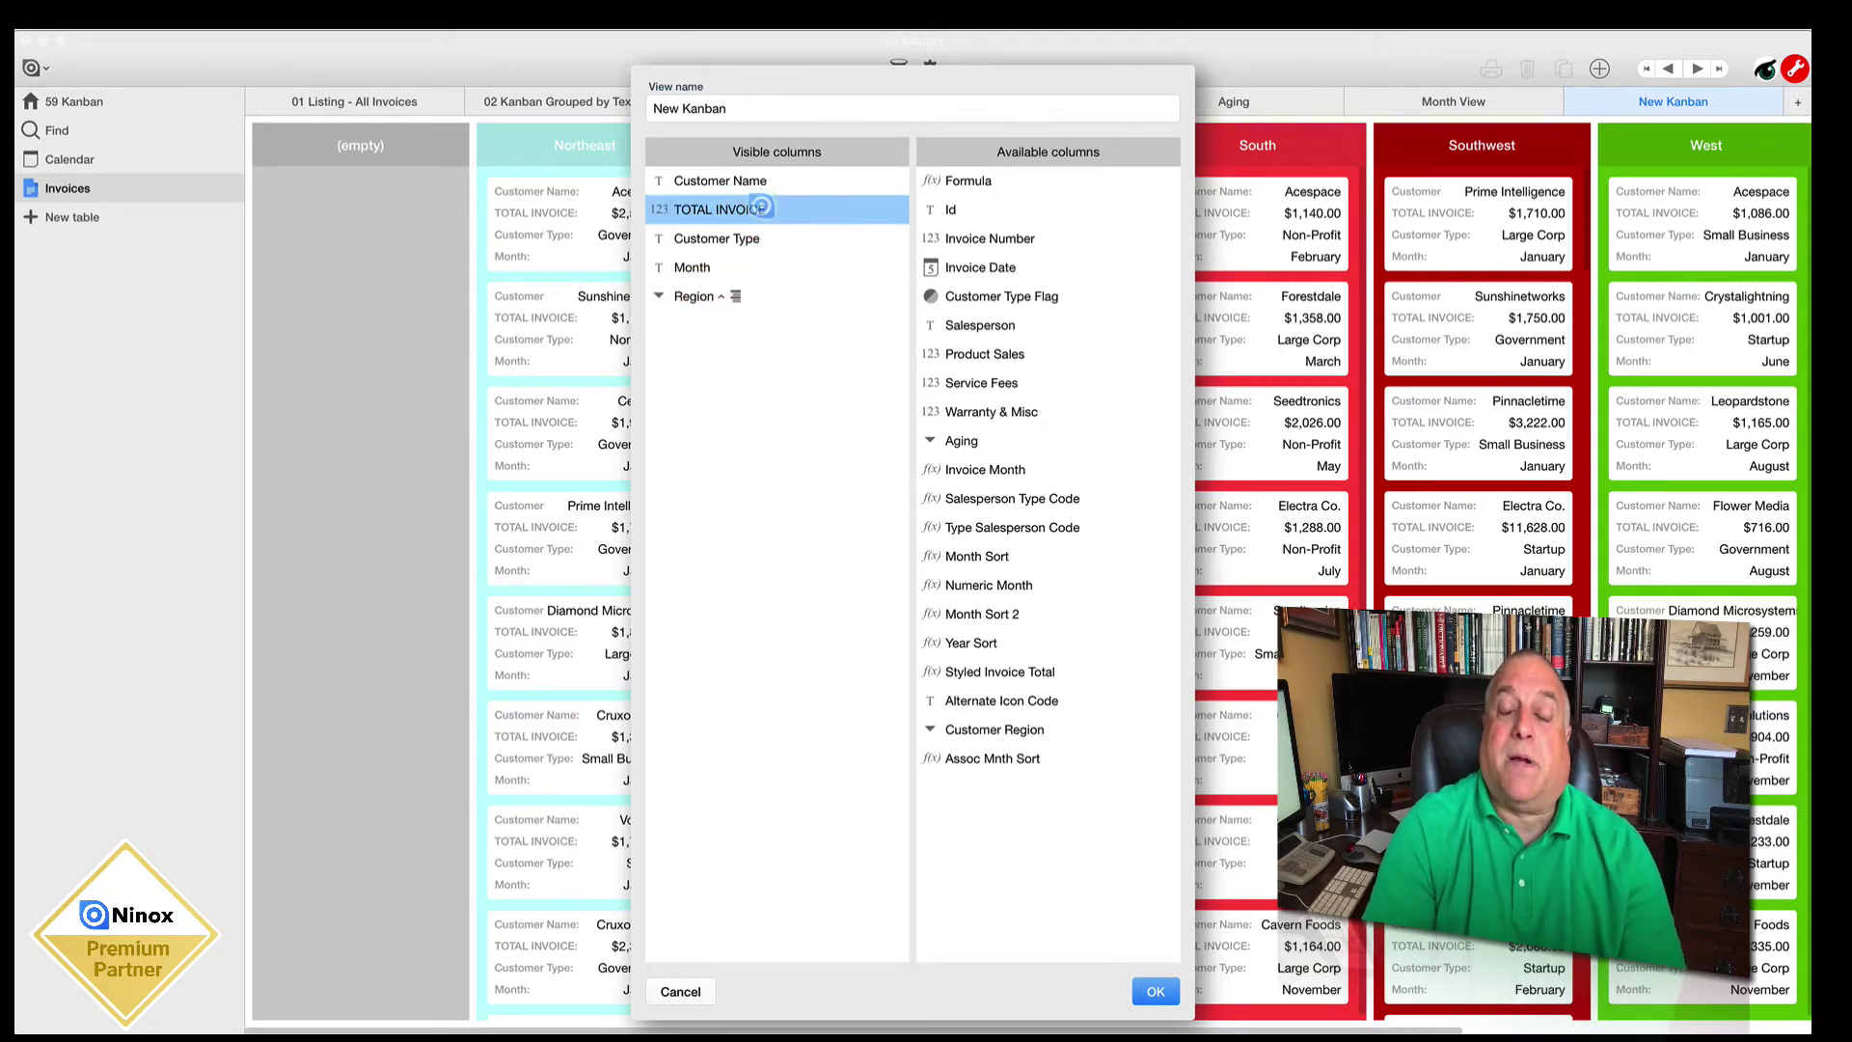
click(762, 208)
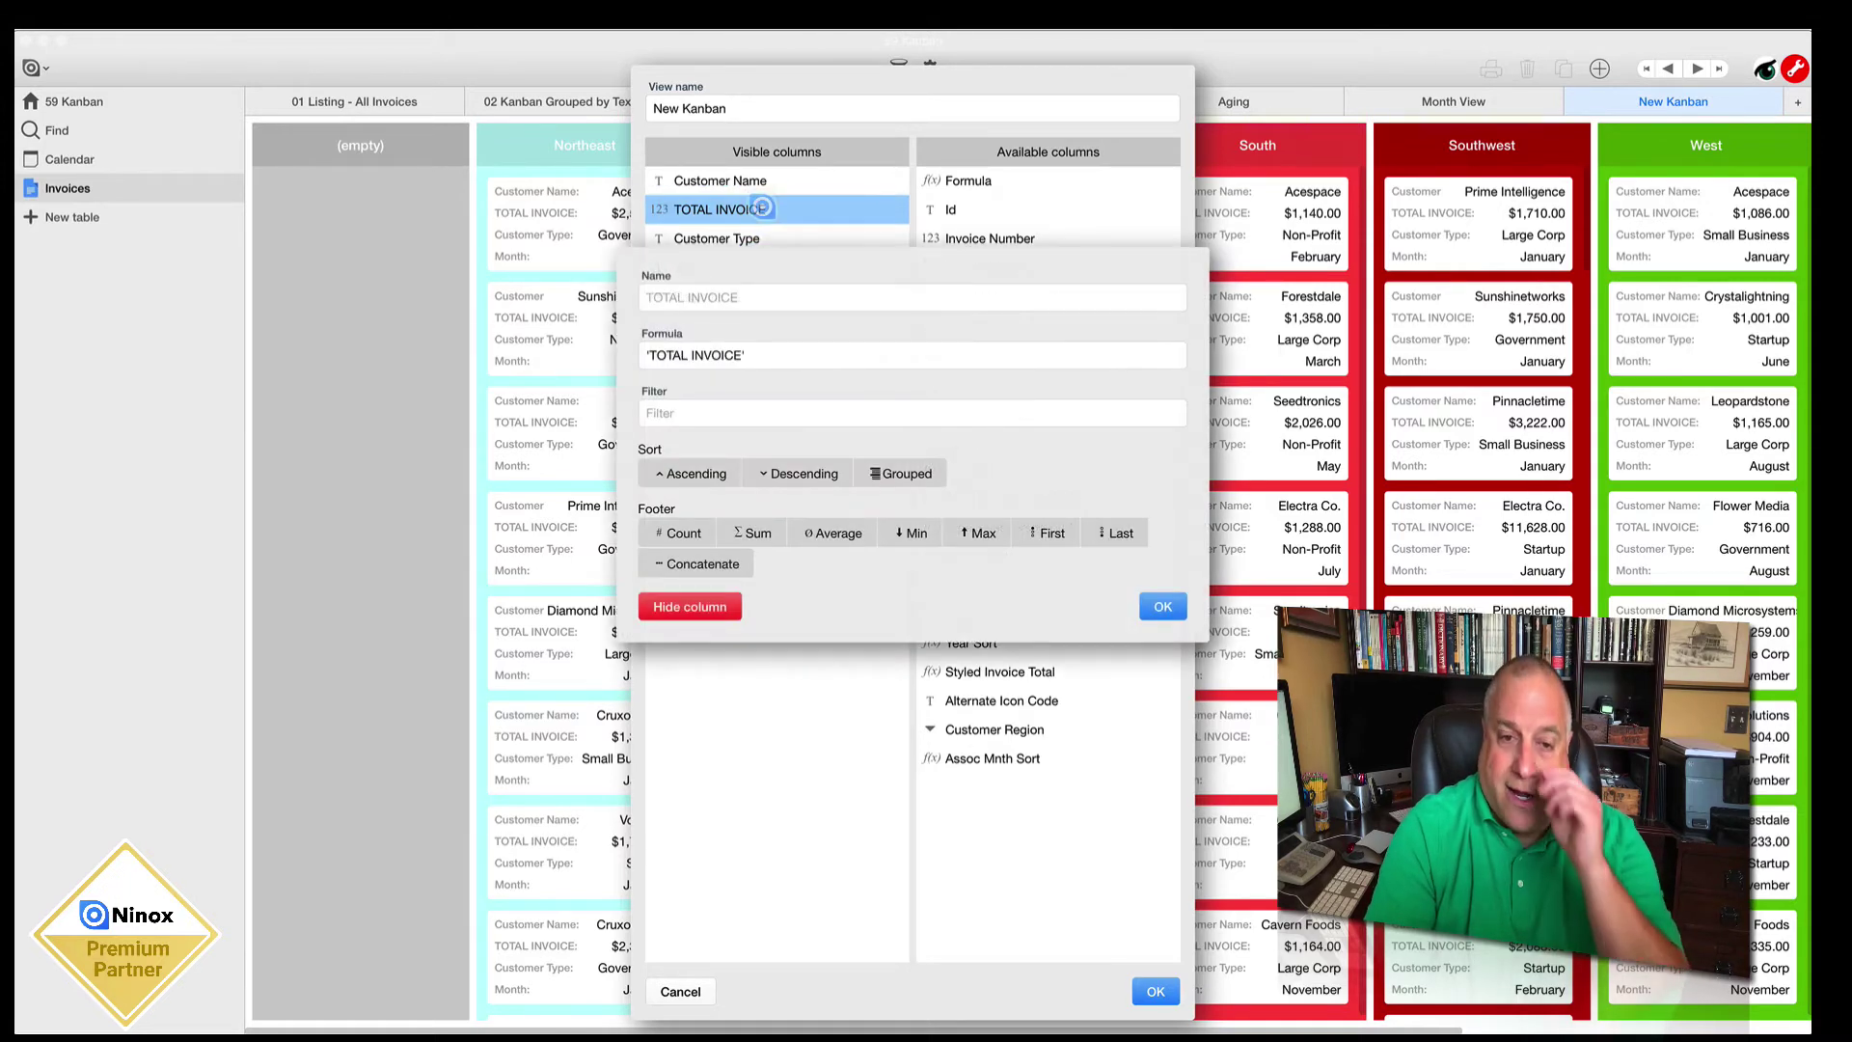
click(718, 476)
click(784, 474)
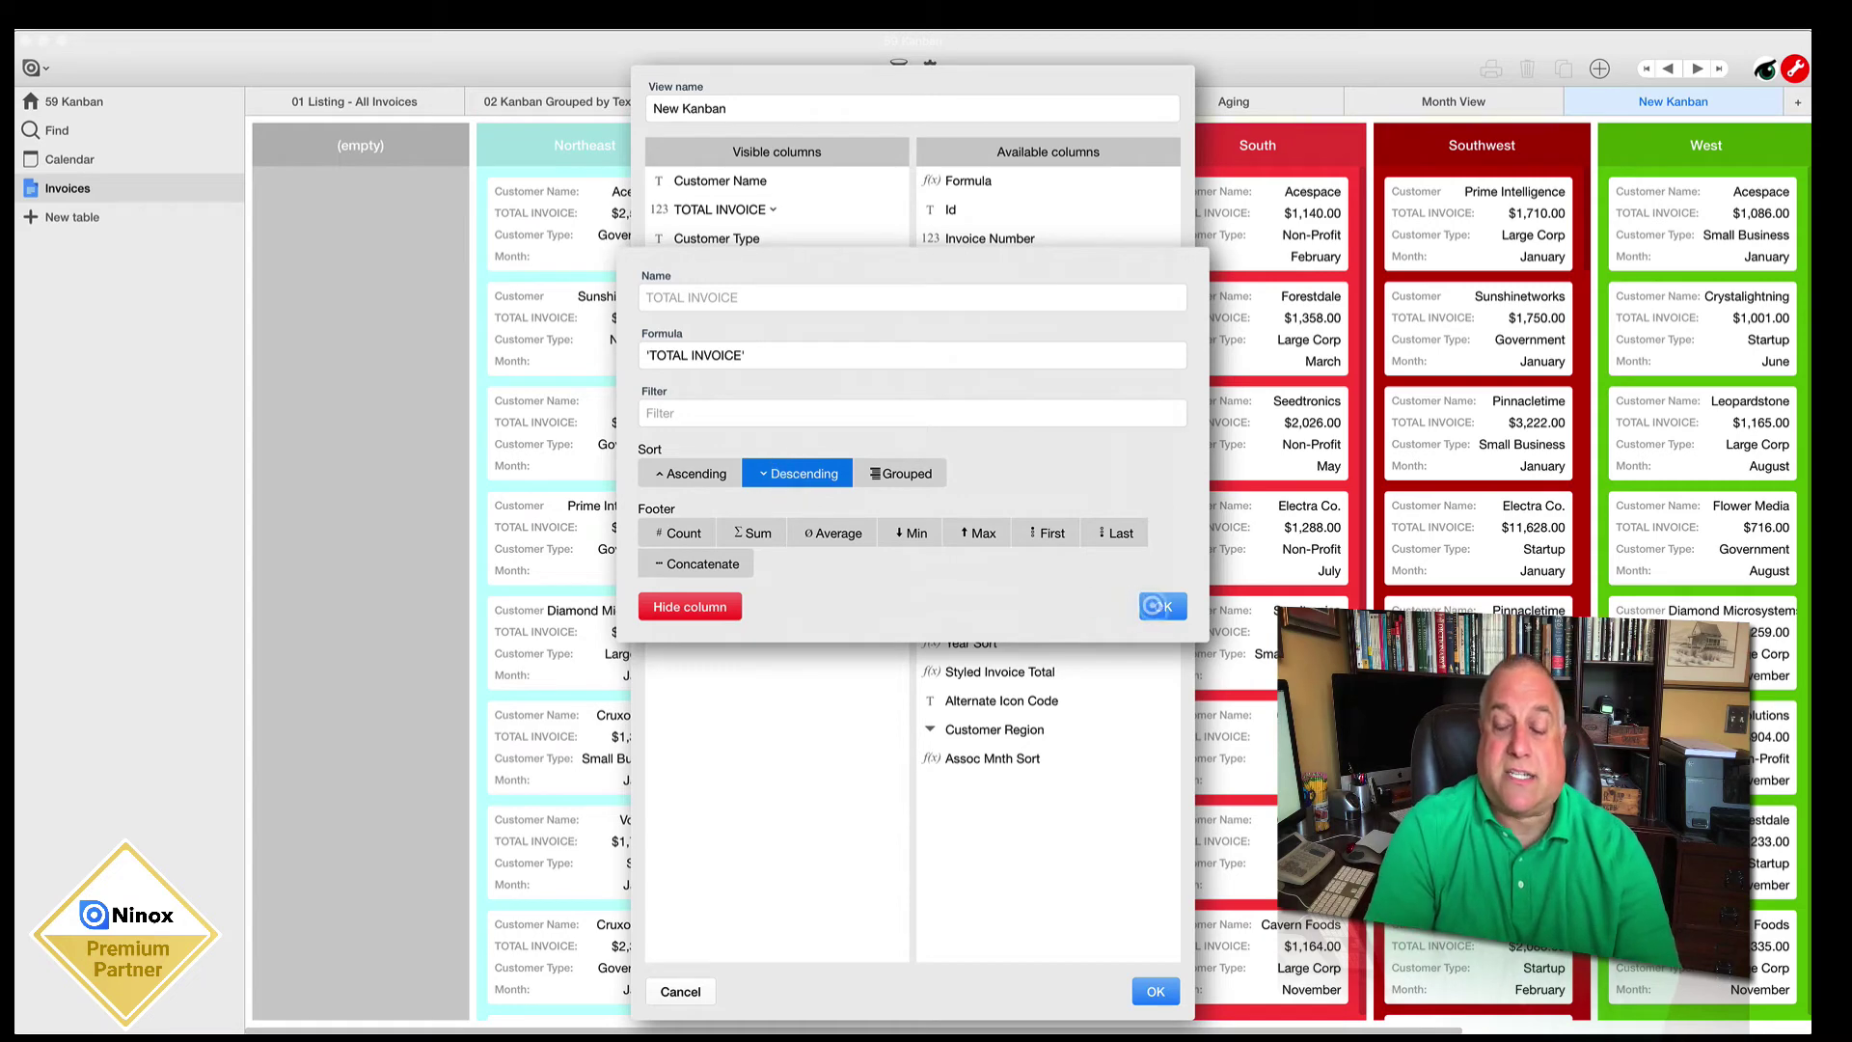
click(1154, 606)
click(1156, 992)
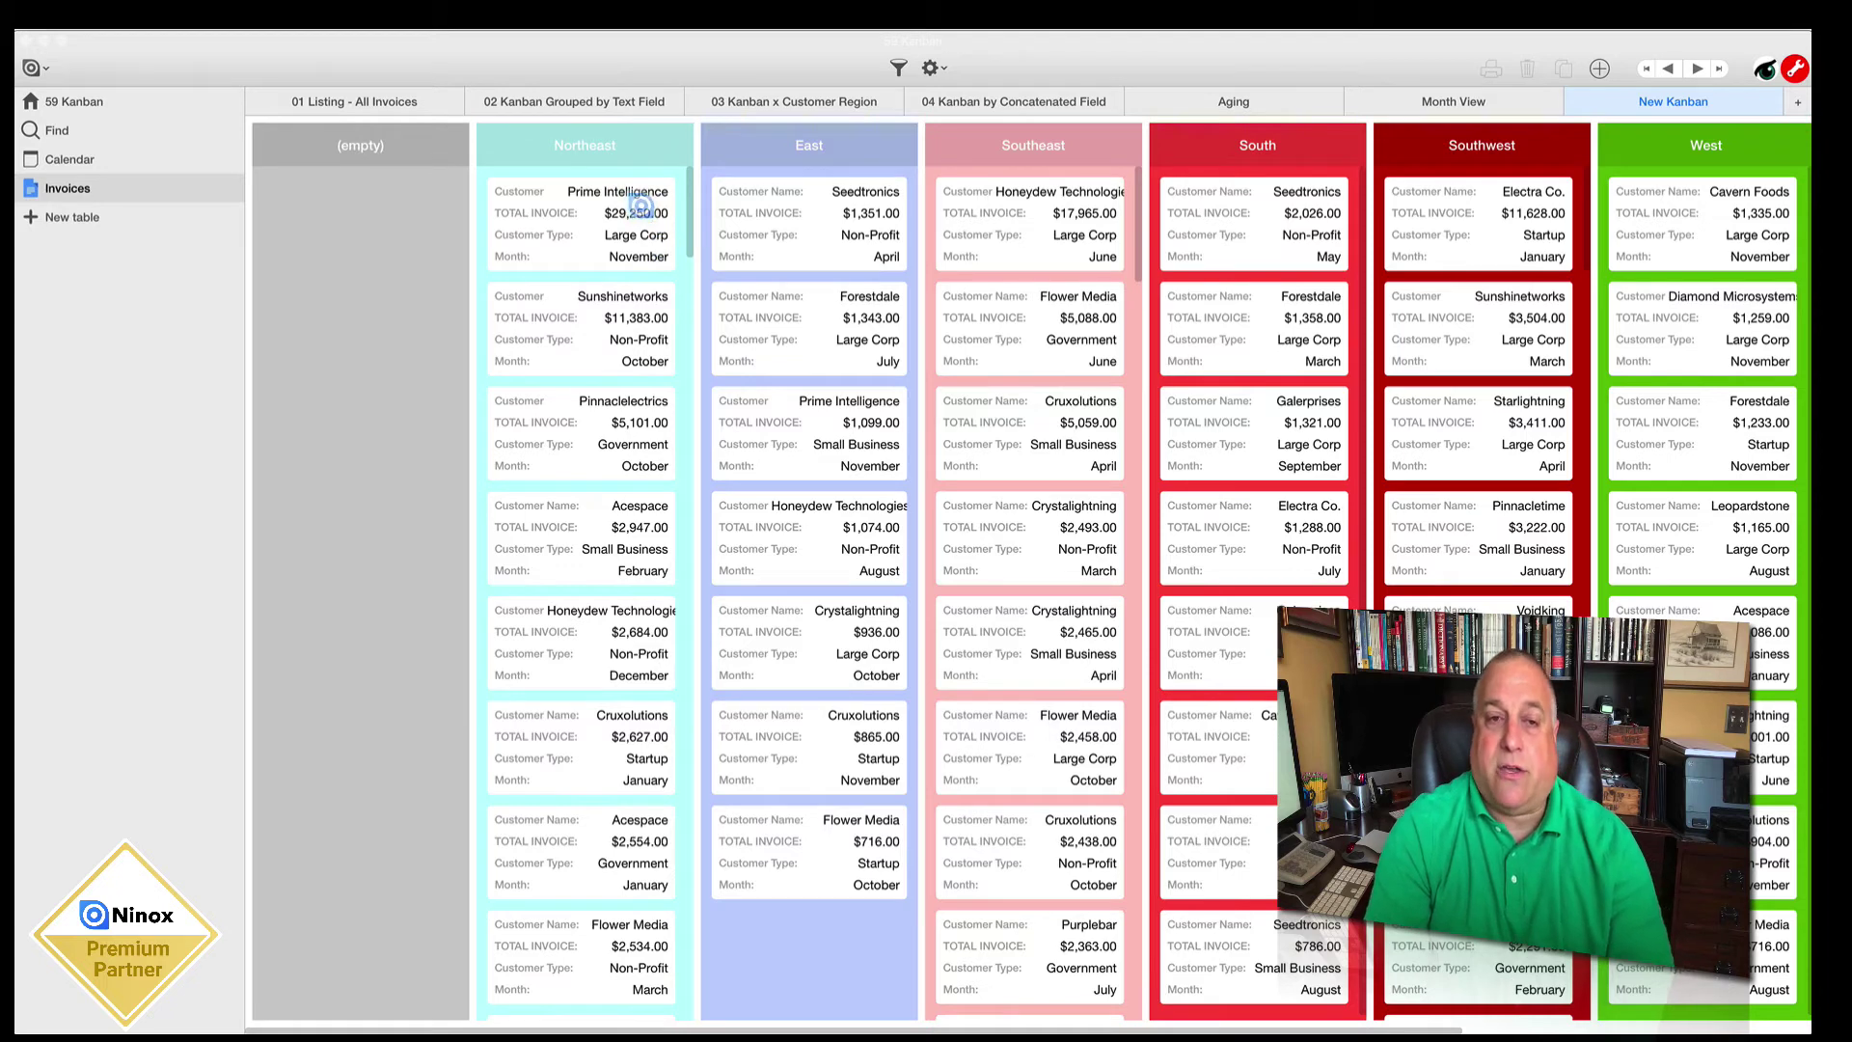
Step: Review the order of the Northeast cards by TOTAL INVOICE from first to last
scroll(608, 457, down, 15)
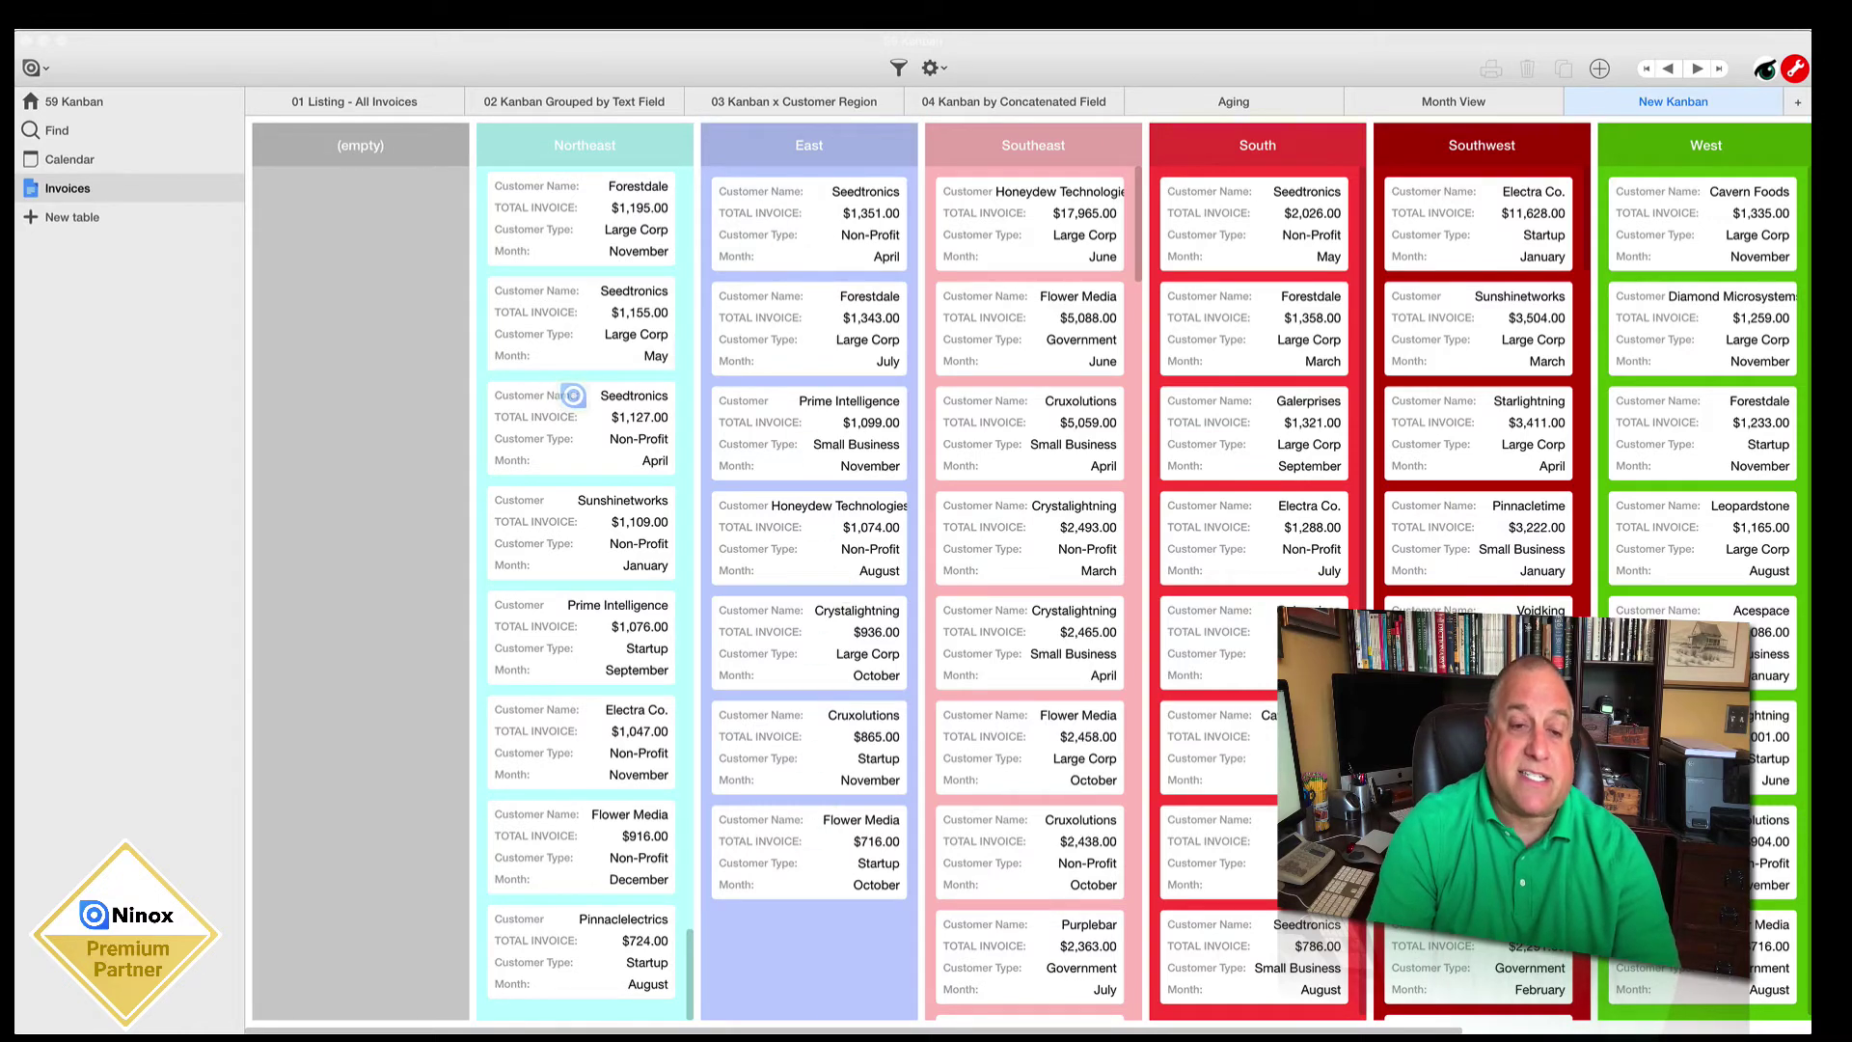
scroll(572, 386, up, 10)
scroll(575, 395, up, 5)
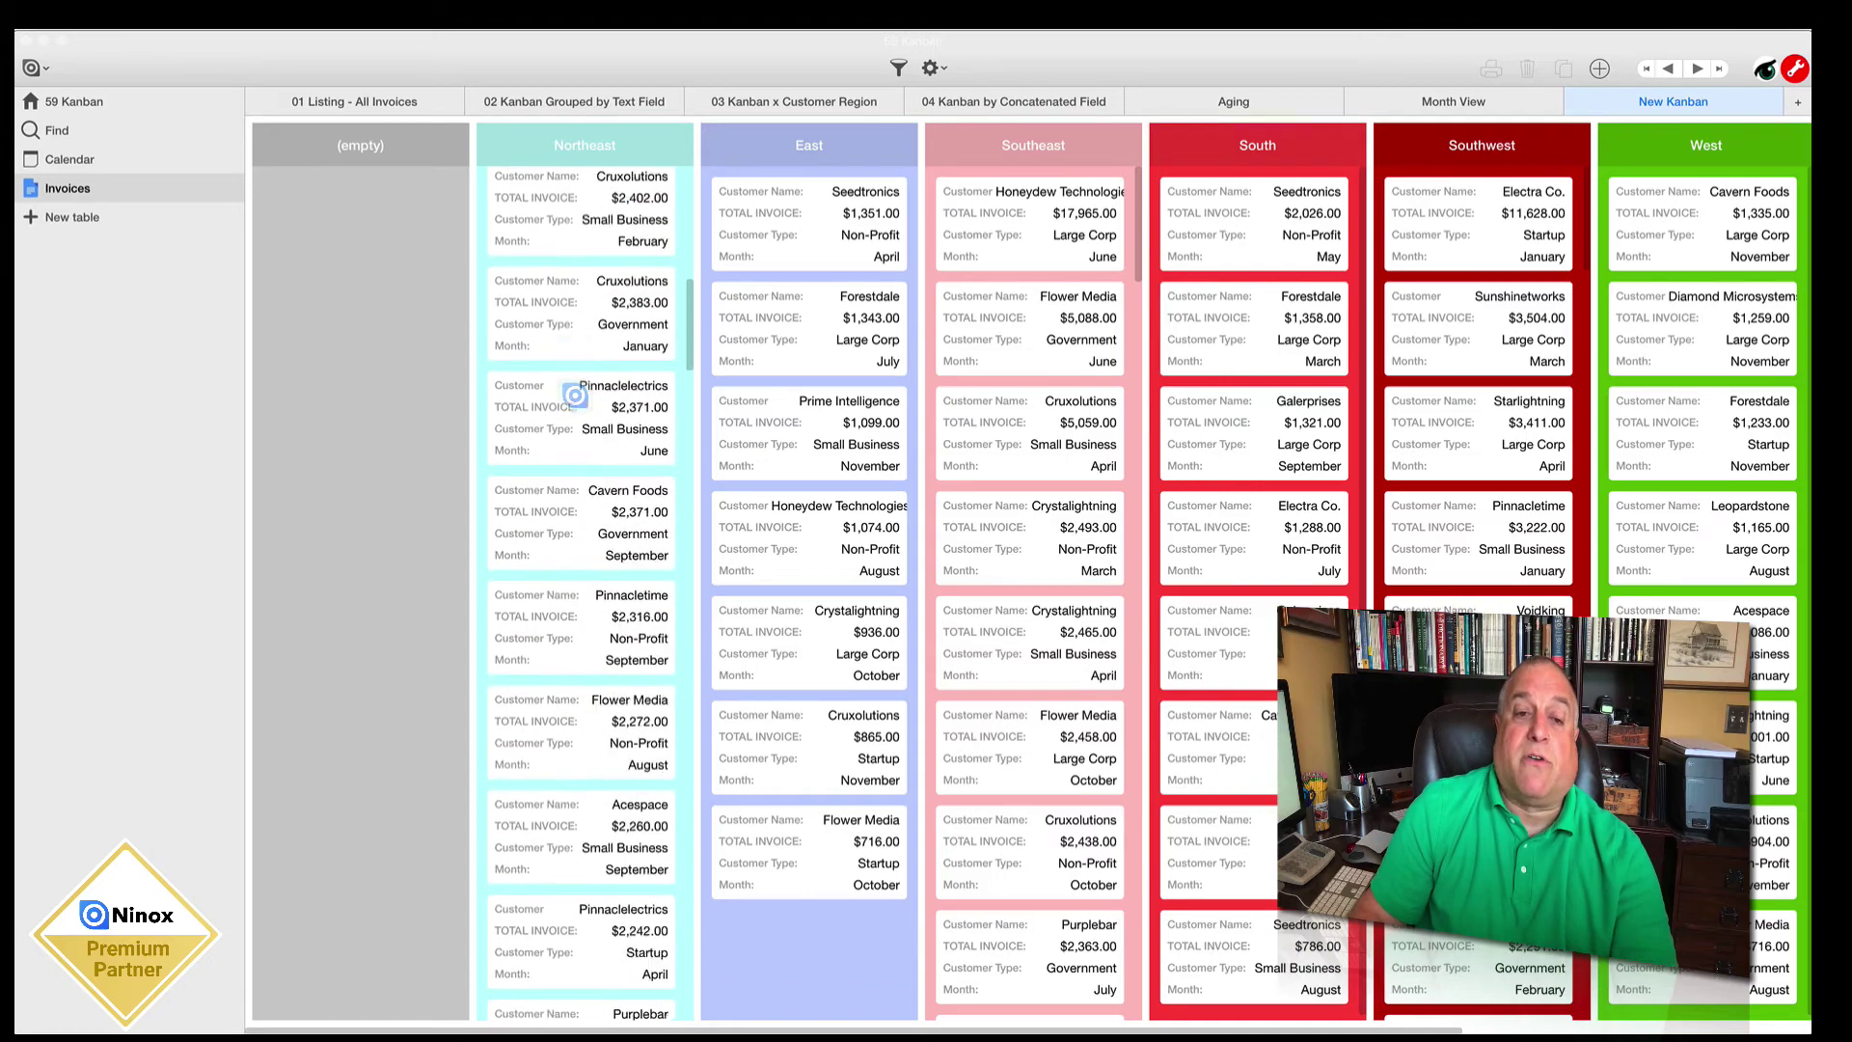
scroll(574, 396, down, 10)
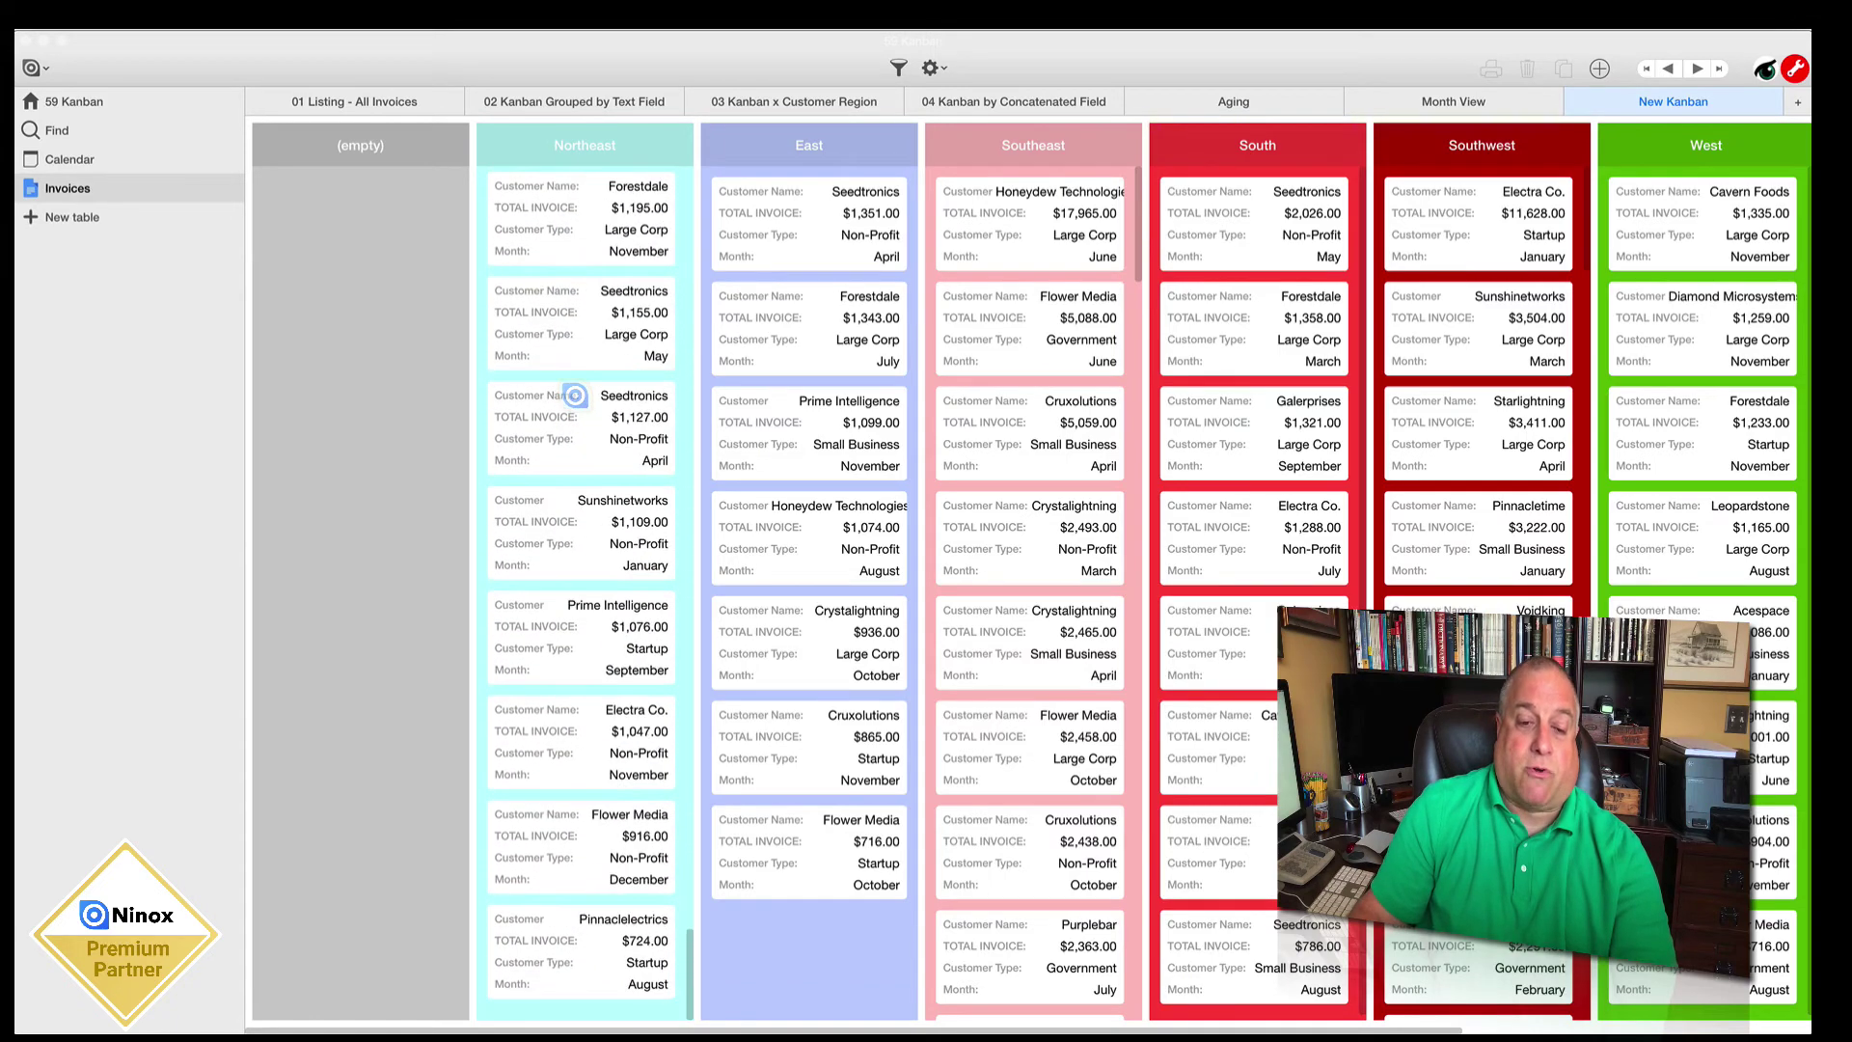
scroll(575, 395, up, 15)
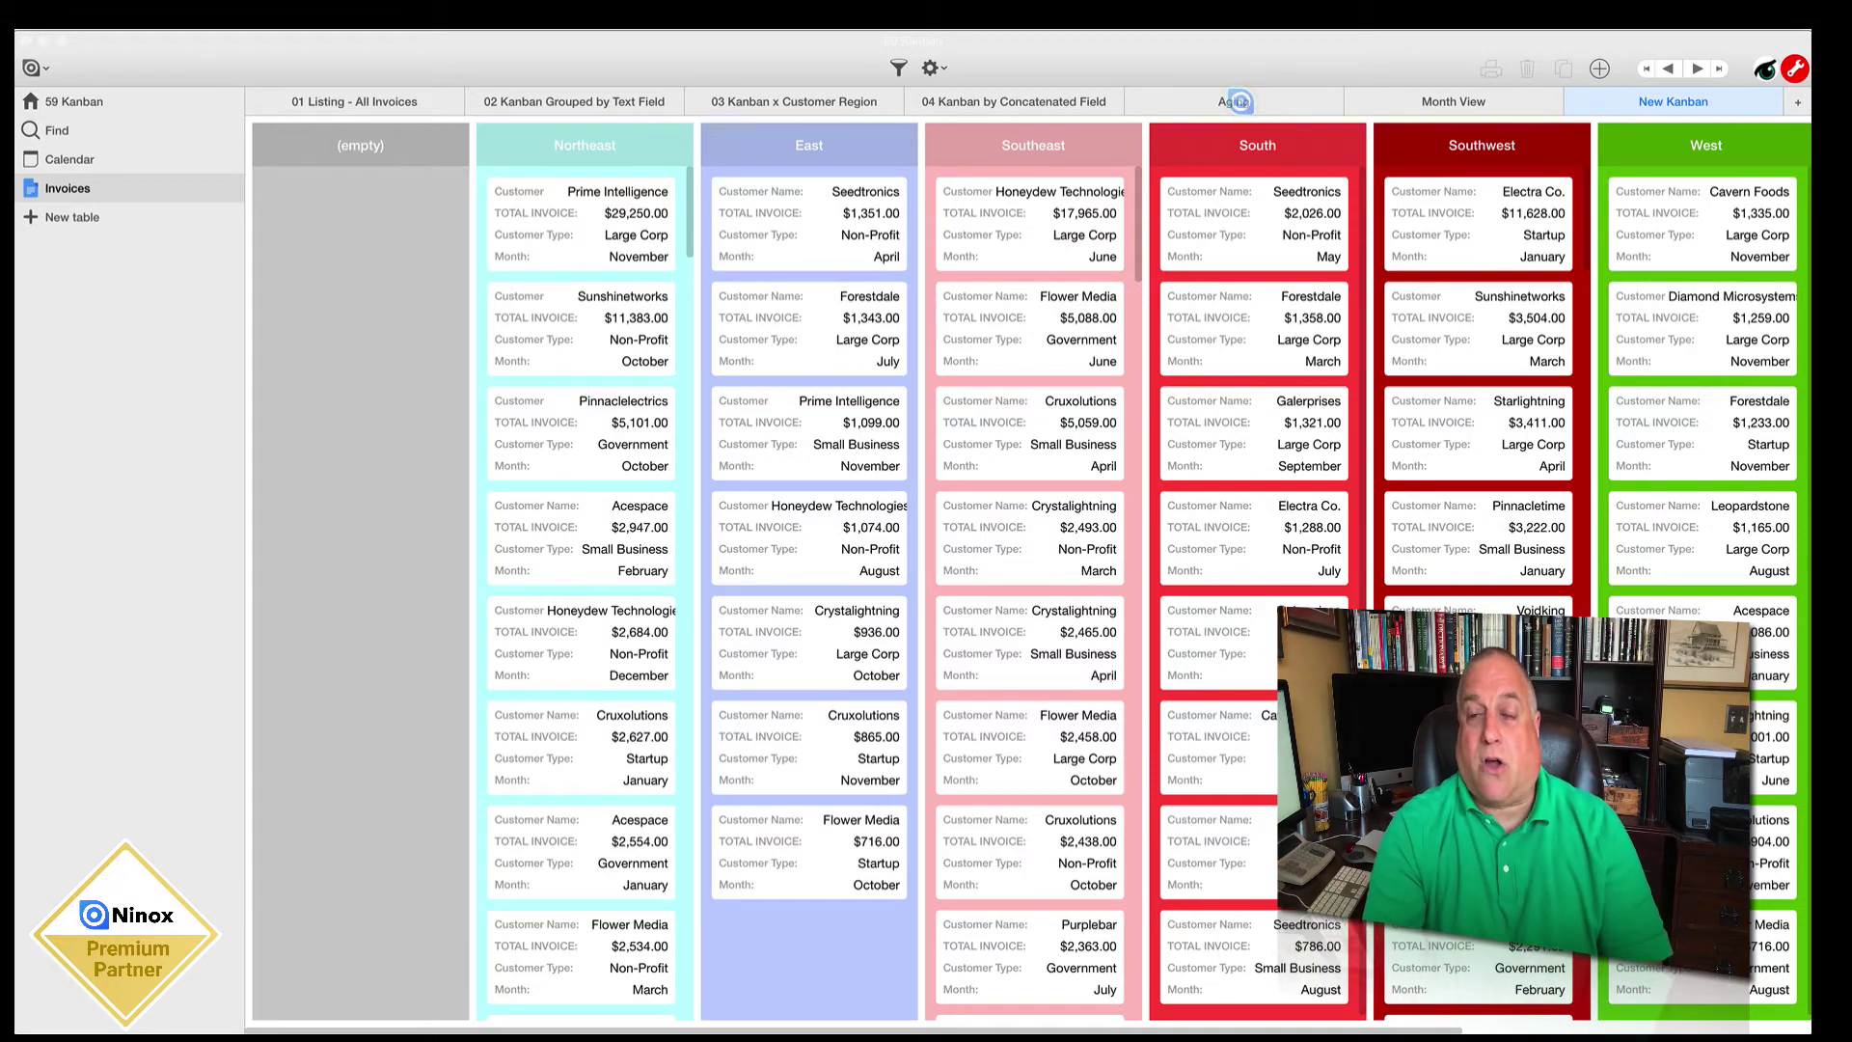
Step: Examine the Aging choice field and its choice values from the first Cavern Foods invoice under 61 - 90 in the Aging view, closing the record when done
click(1236, 101)
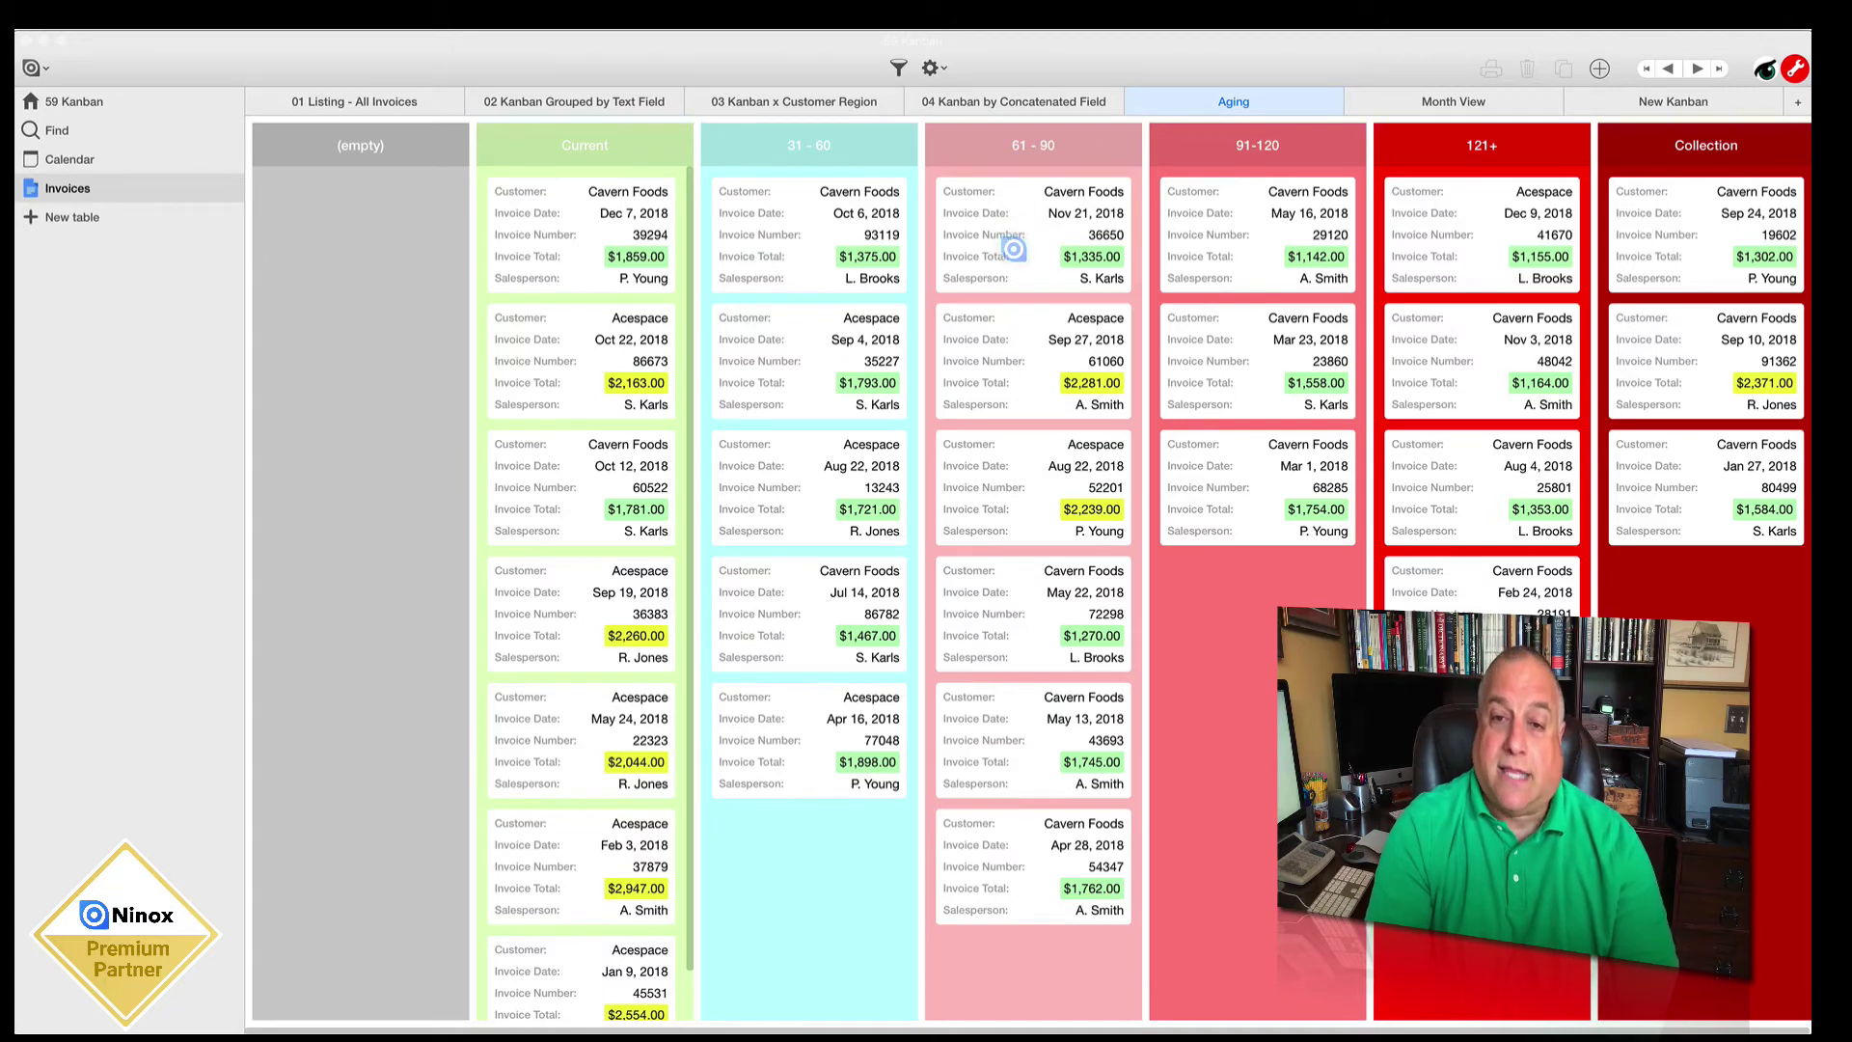
click(1013, 248)
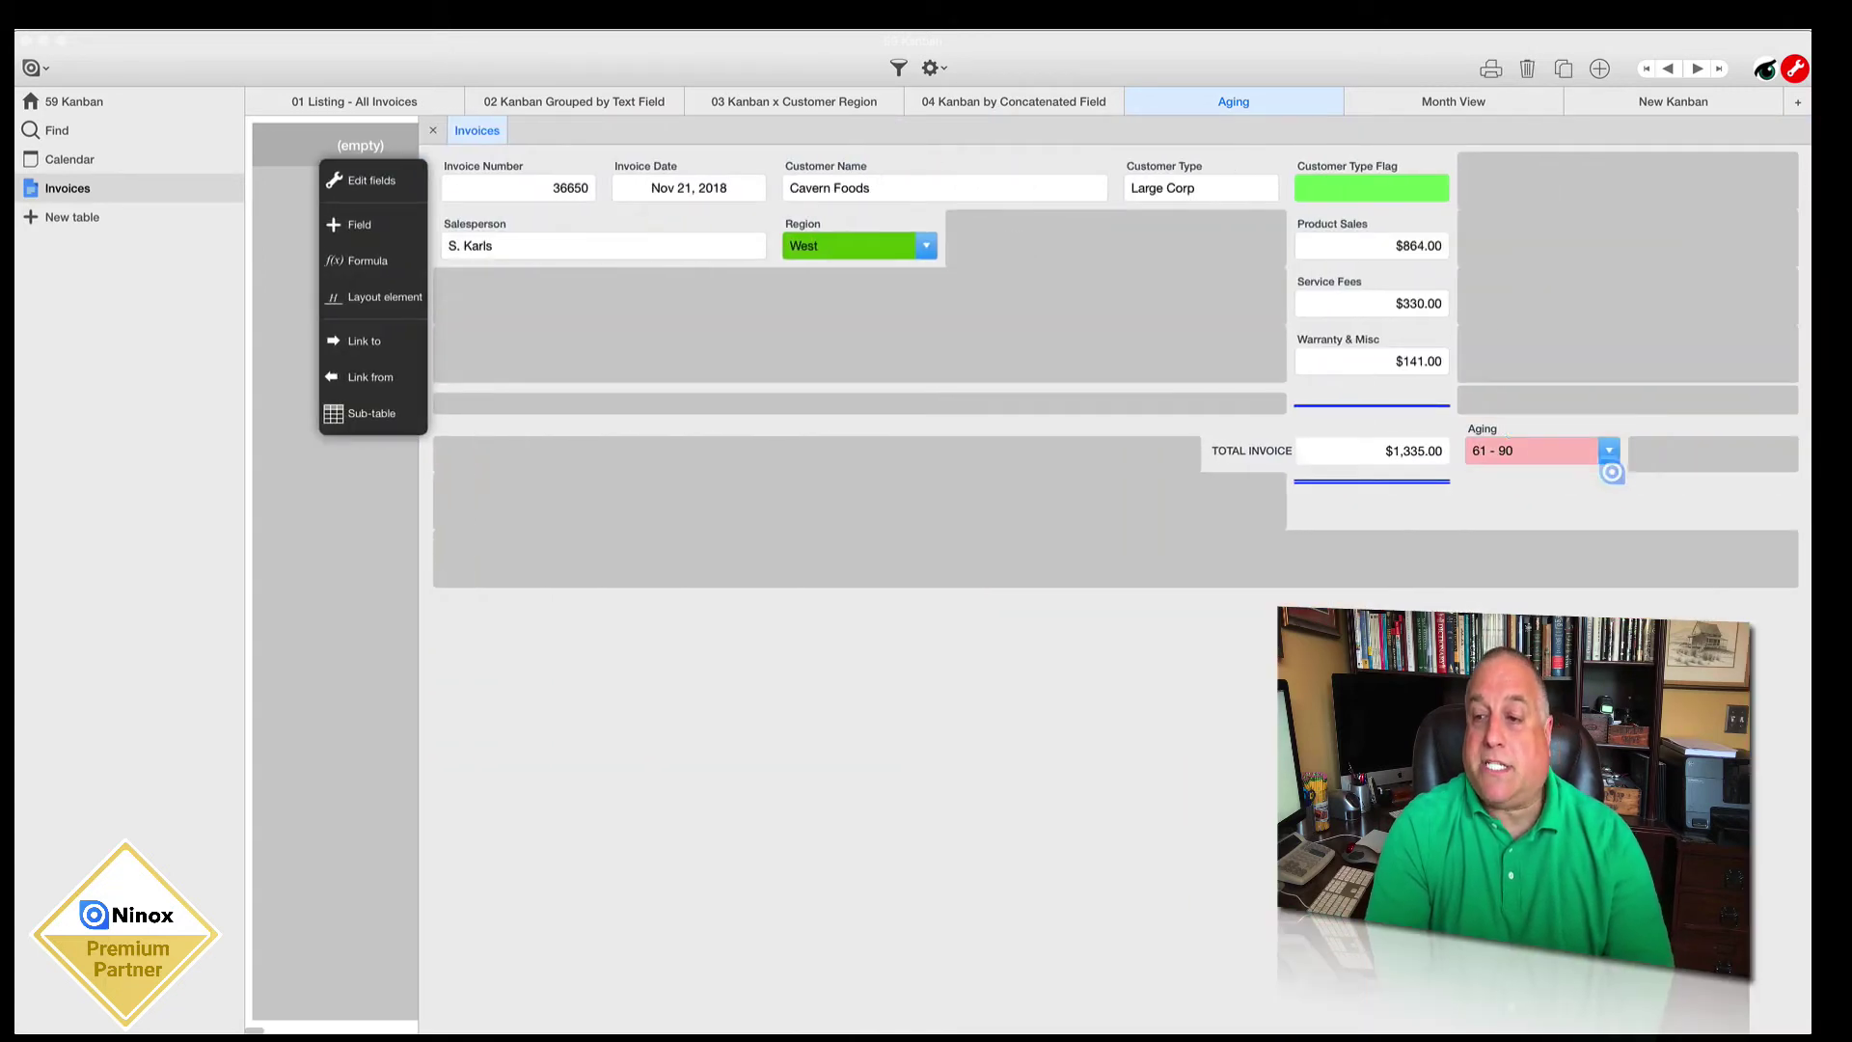
click(1606, 449)
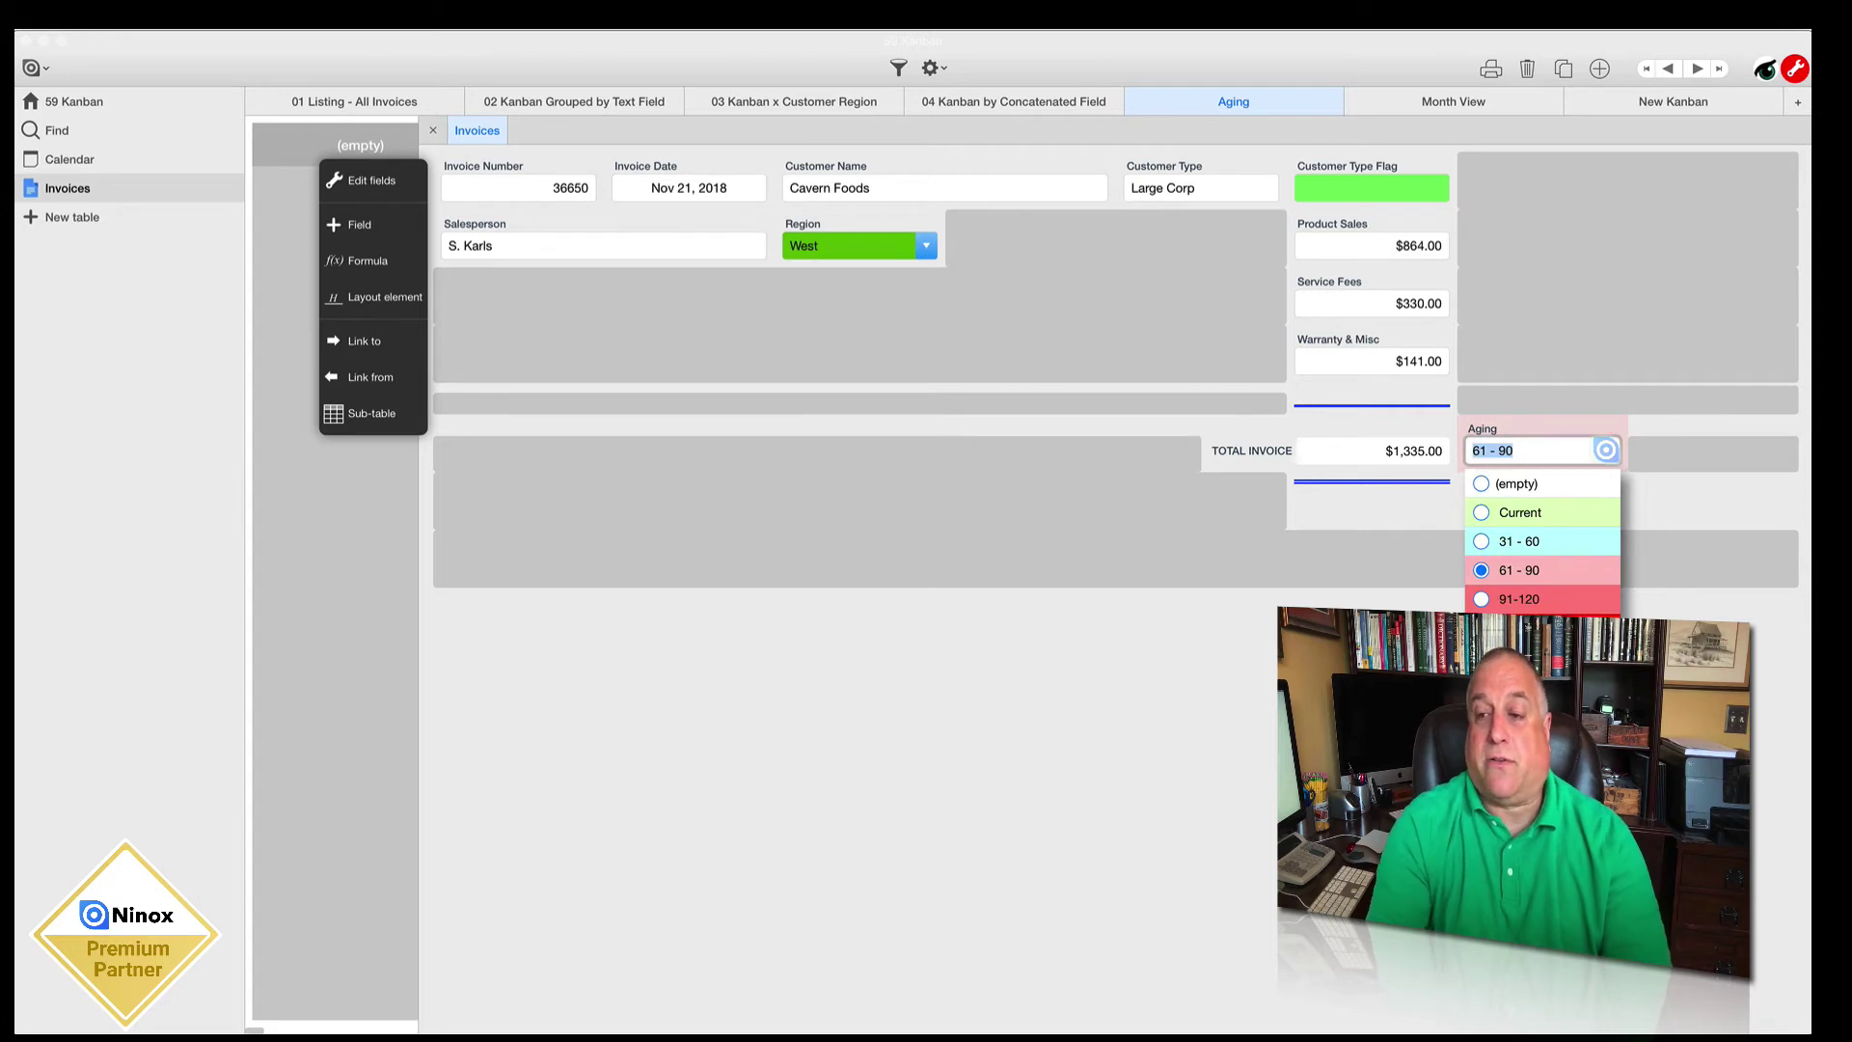
click(1577, 424)
click(1542, 443)
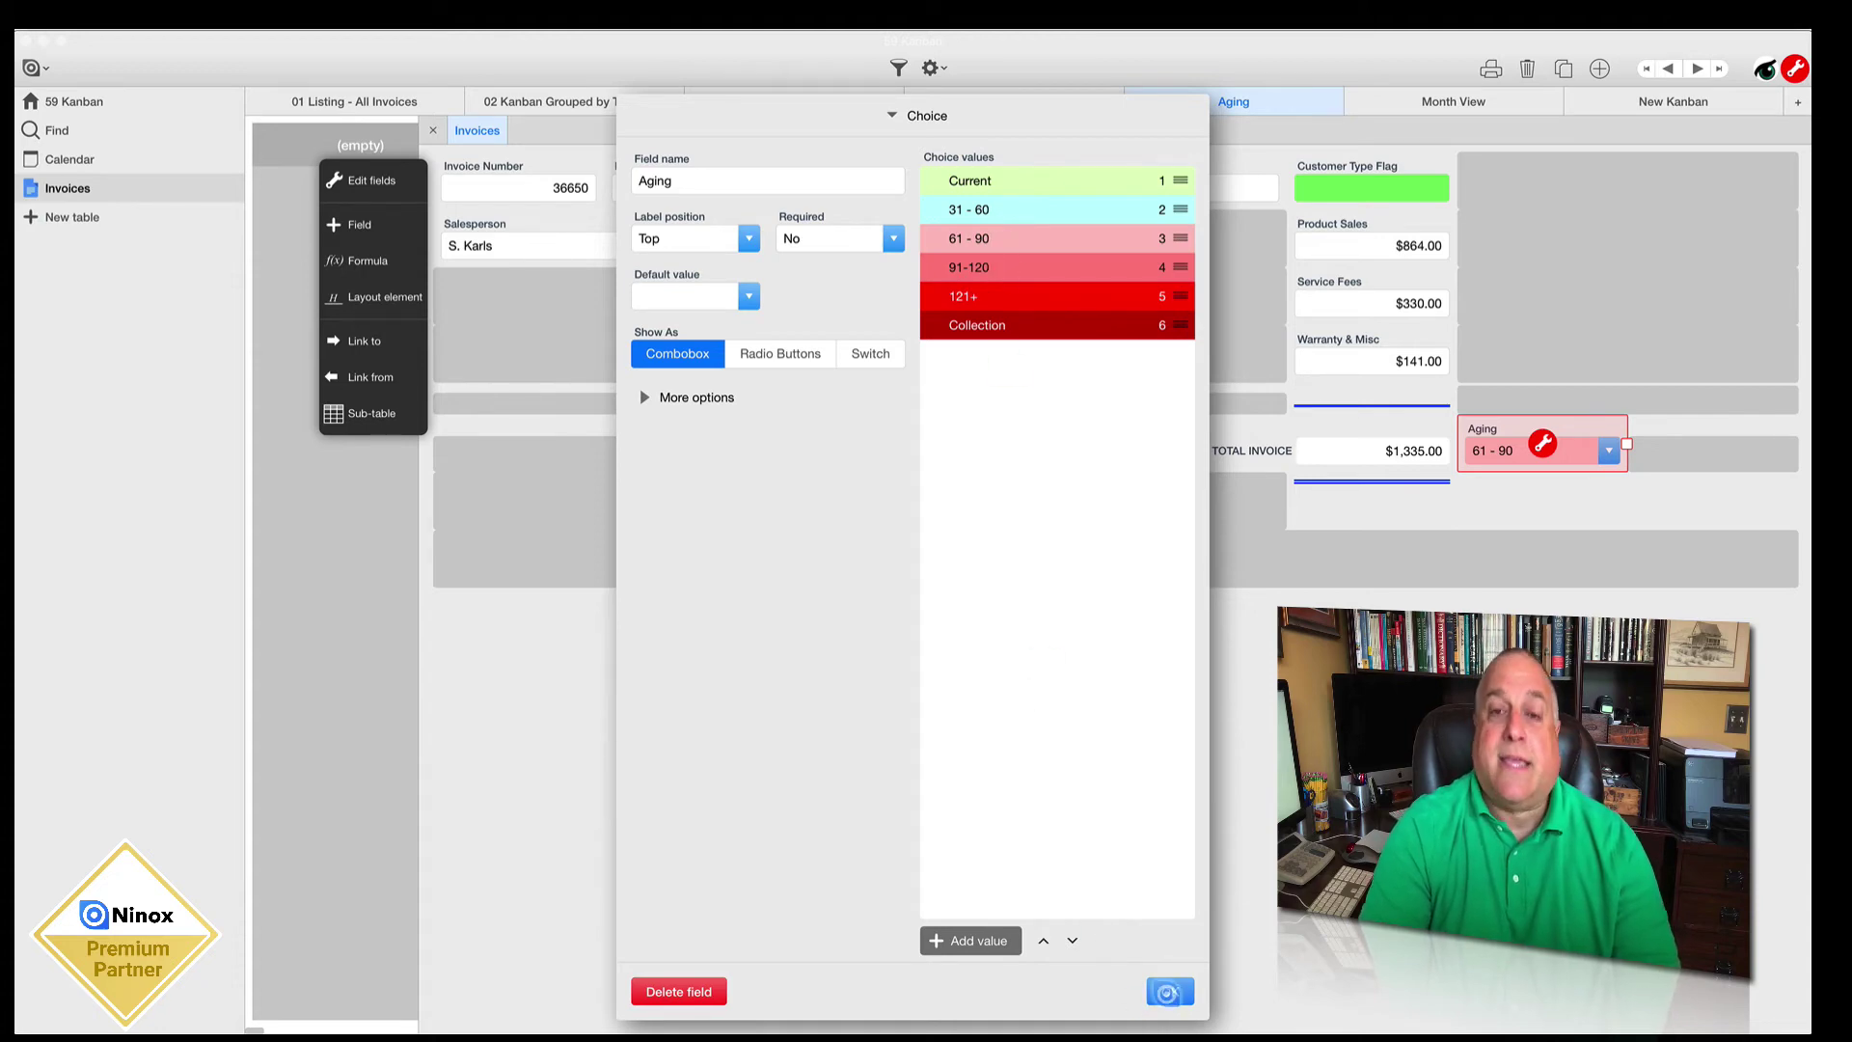
click(1167, 993)
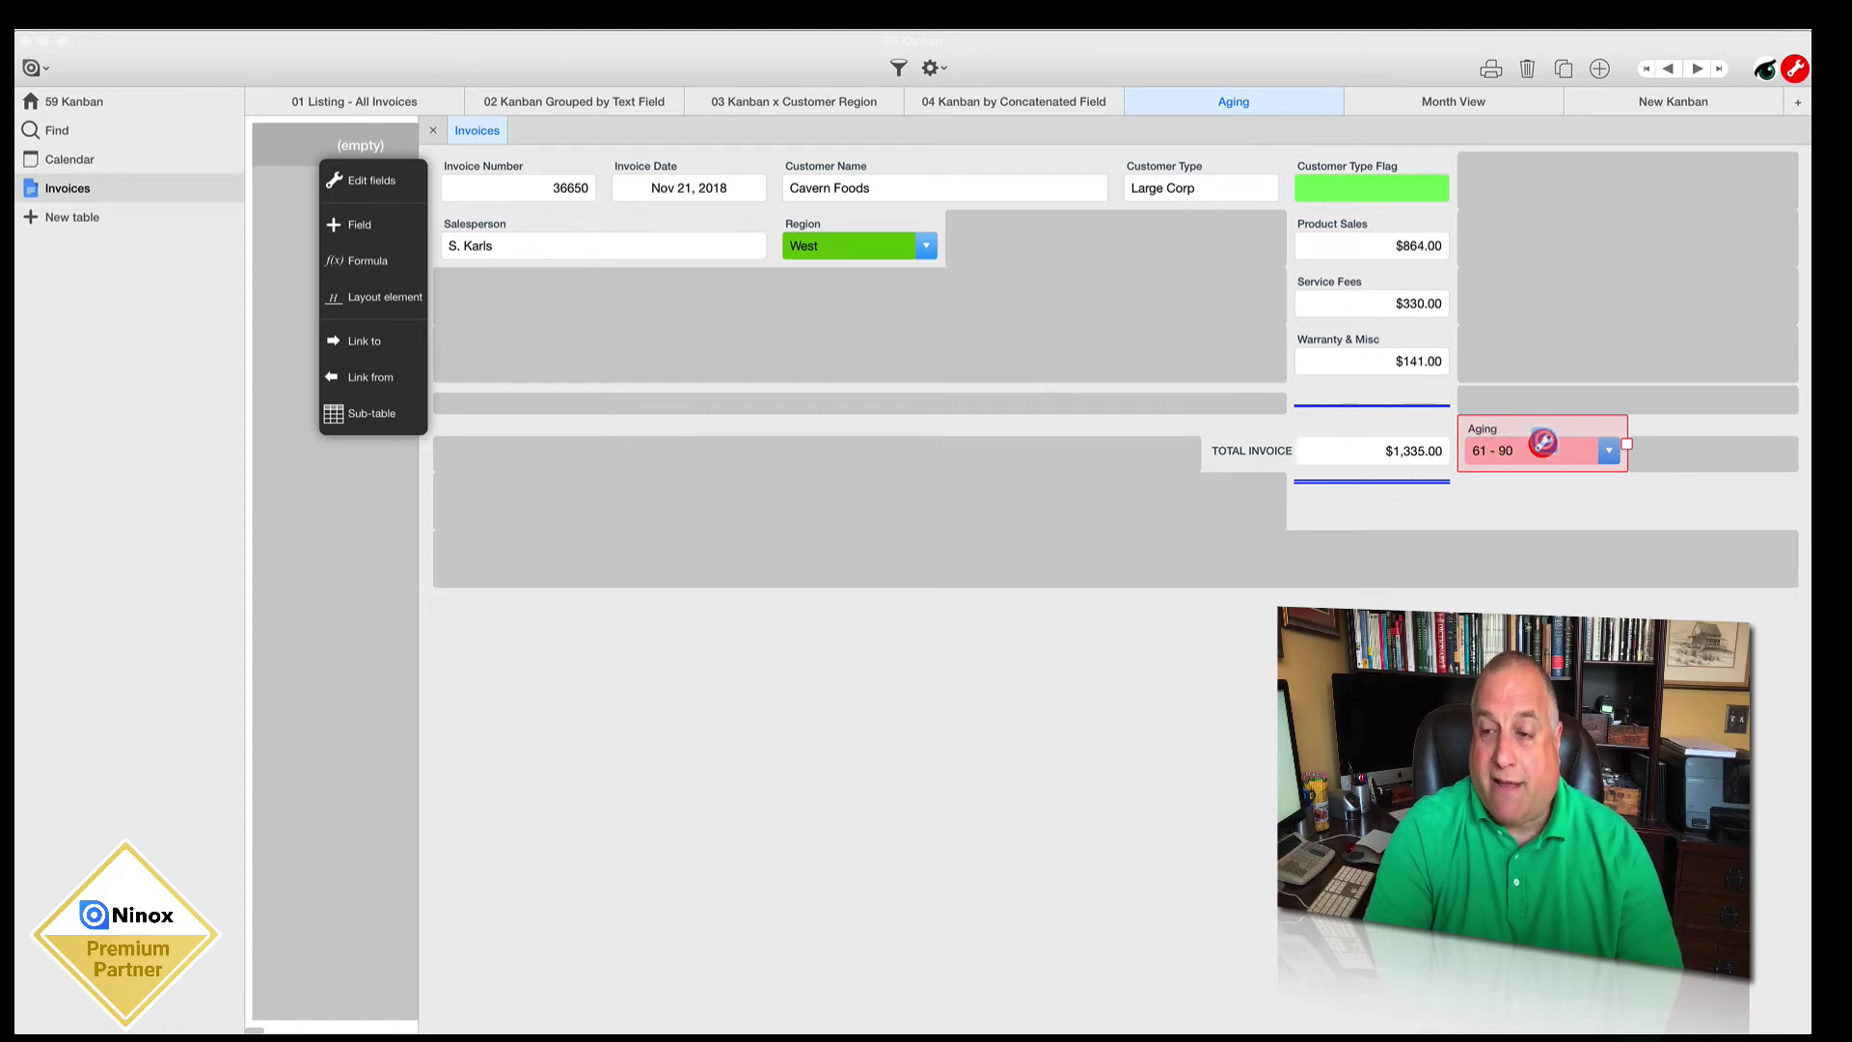
click(1542, 443)
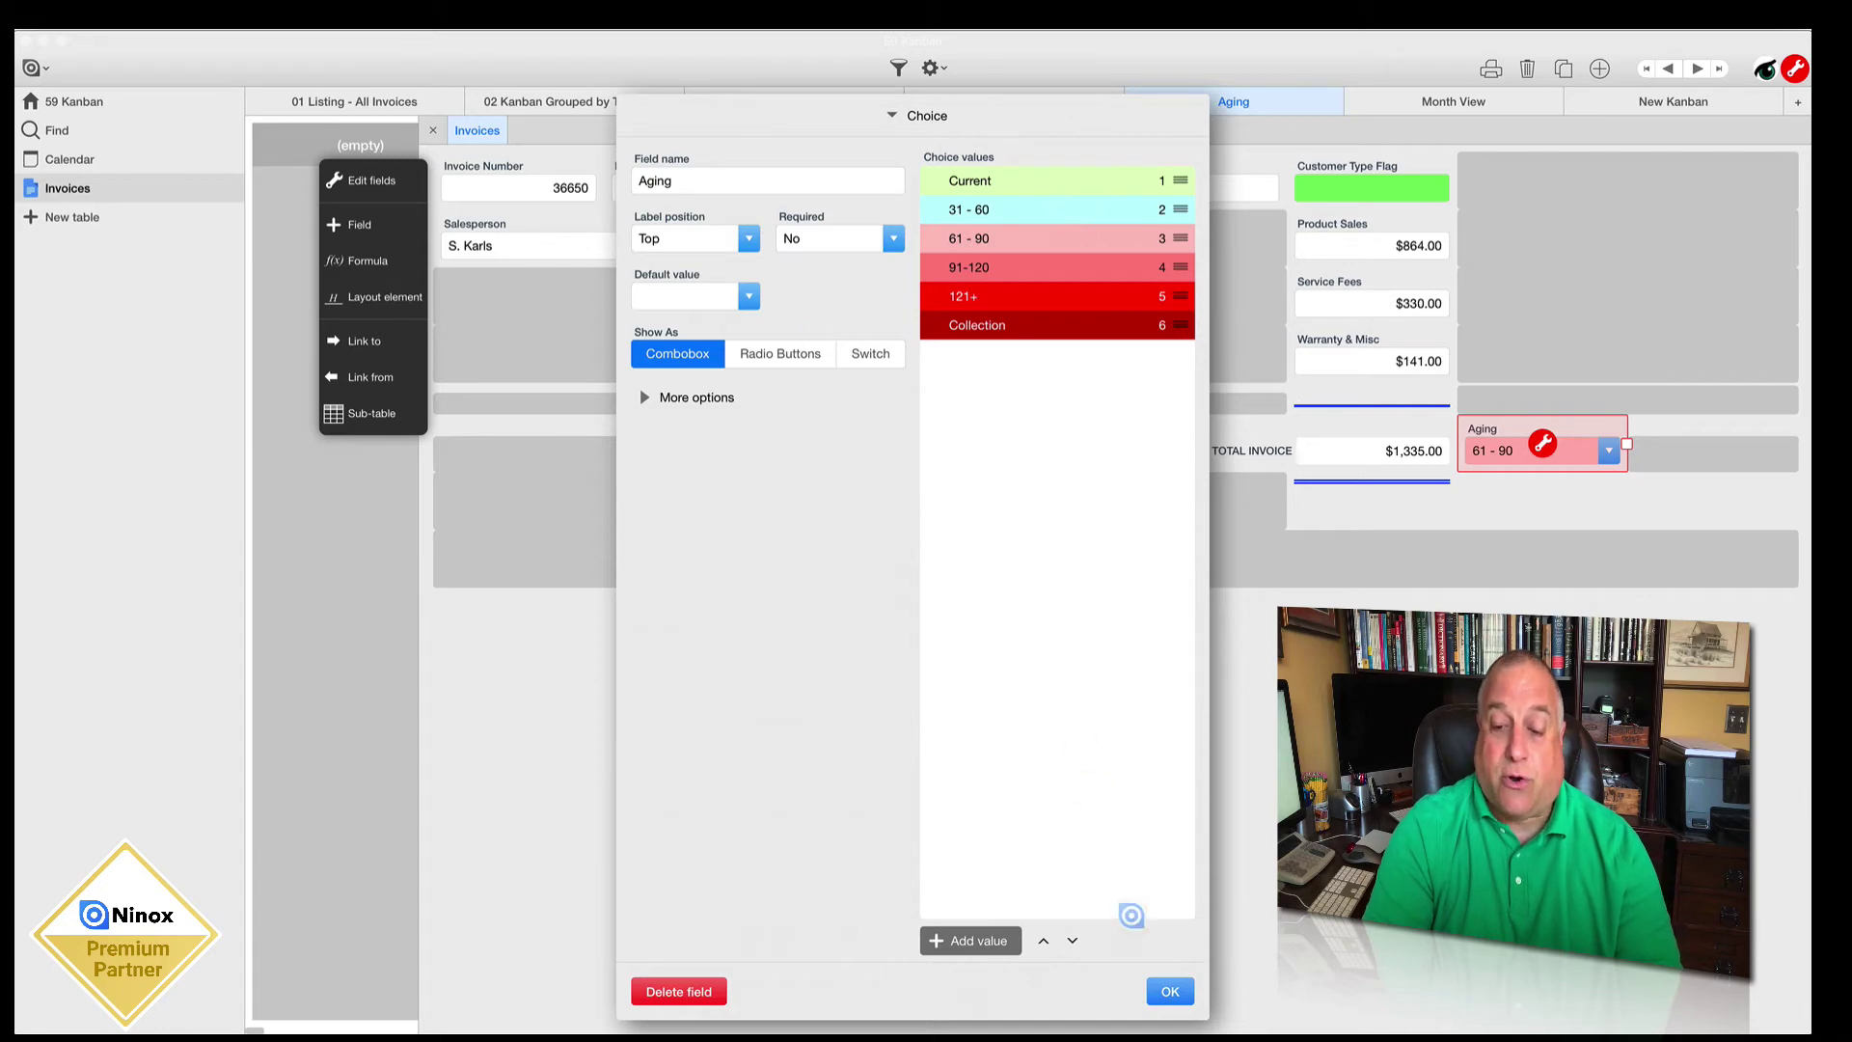
click(1167, 990)
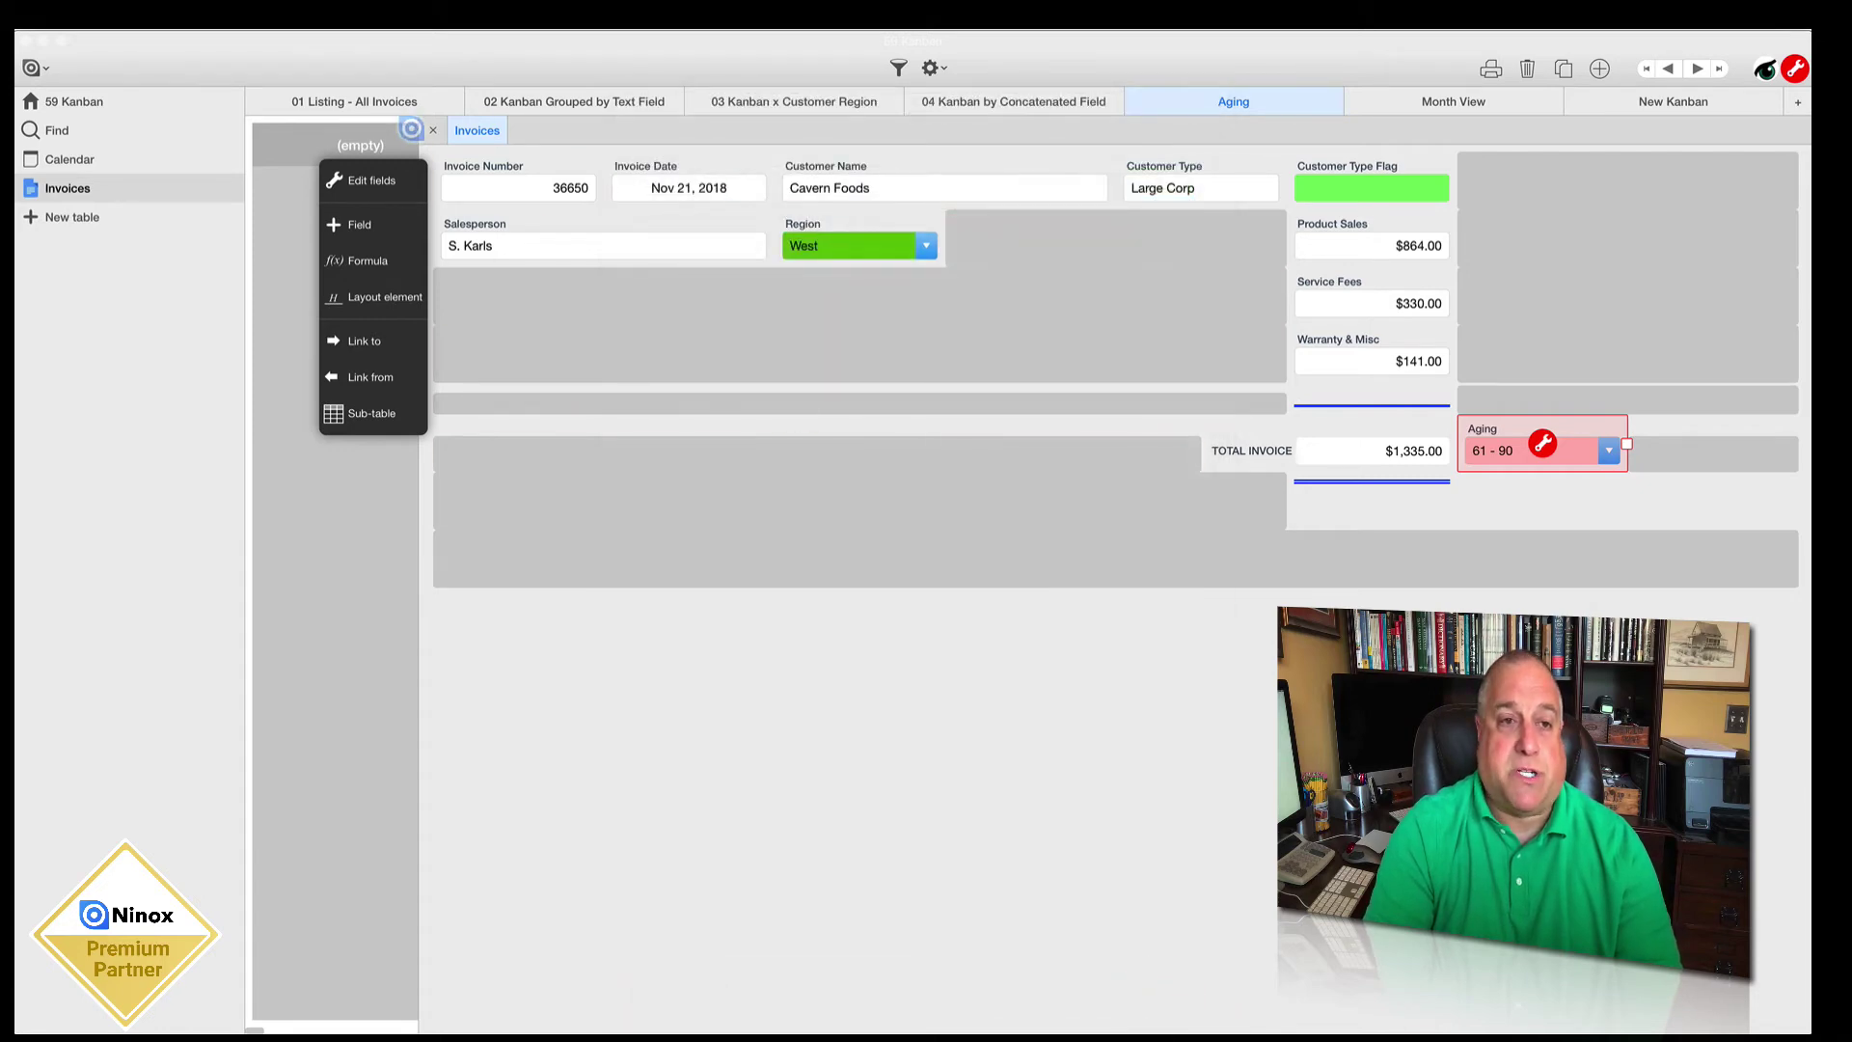
click(432, 129)
Step: Check the filter and sort settings of the Aging column in the Aging view's column configuration
click(1150, 97)
click(1162, 220)
click(806, 214)
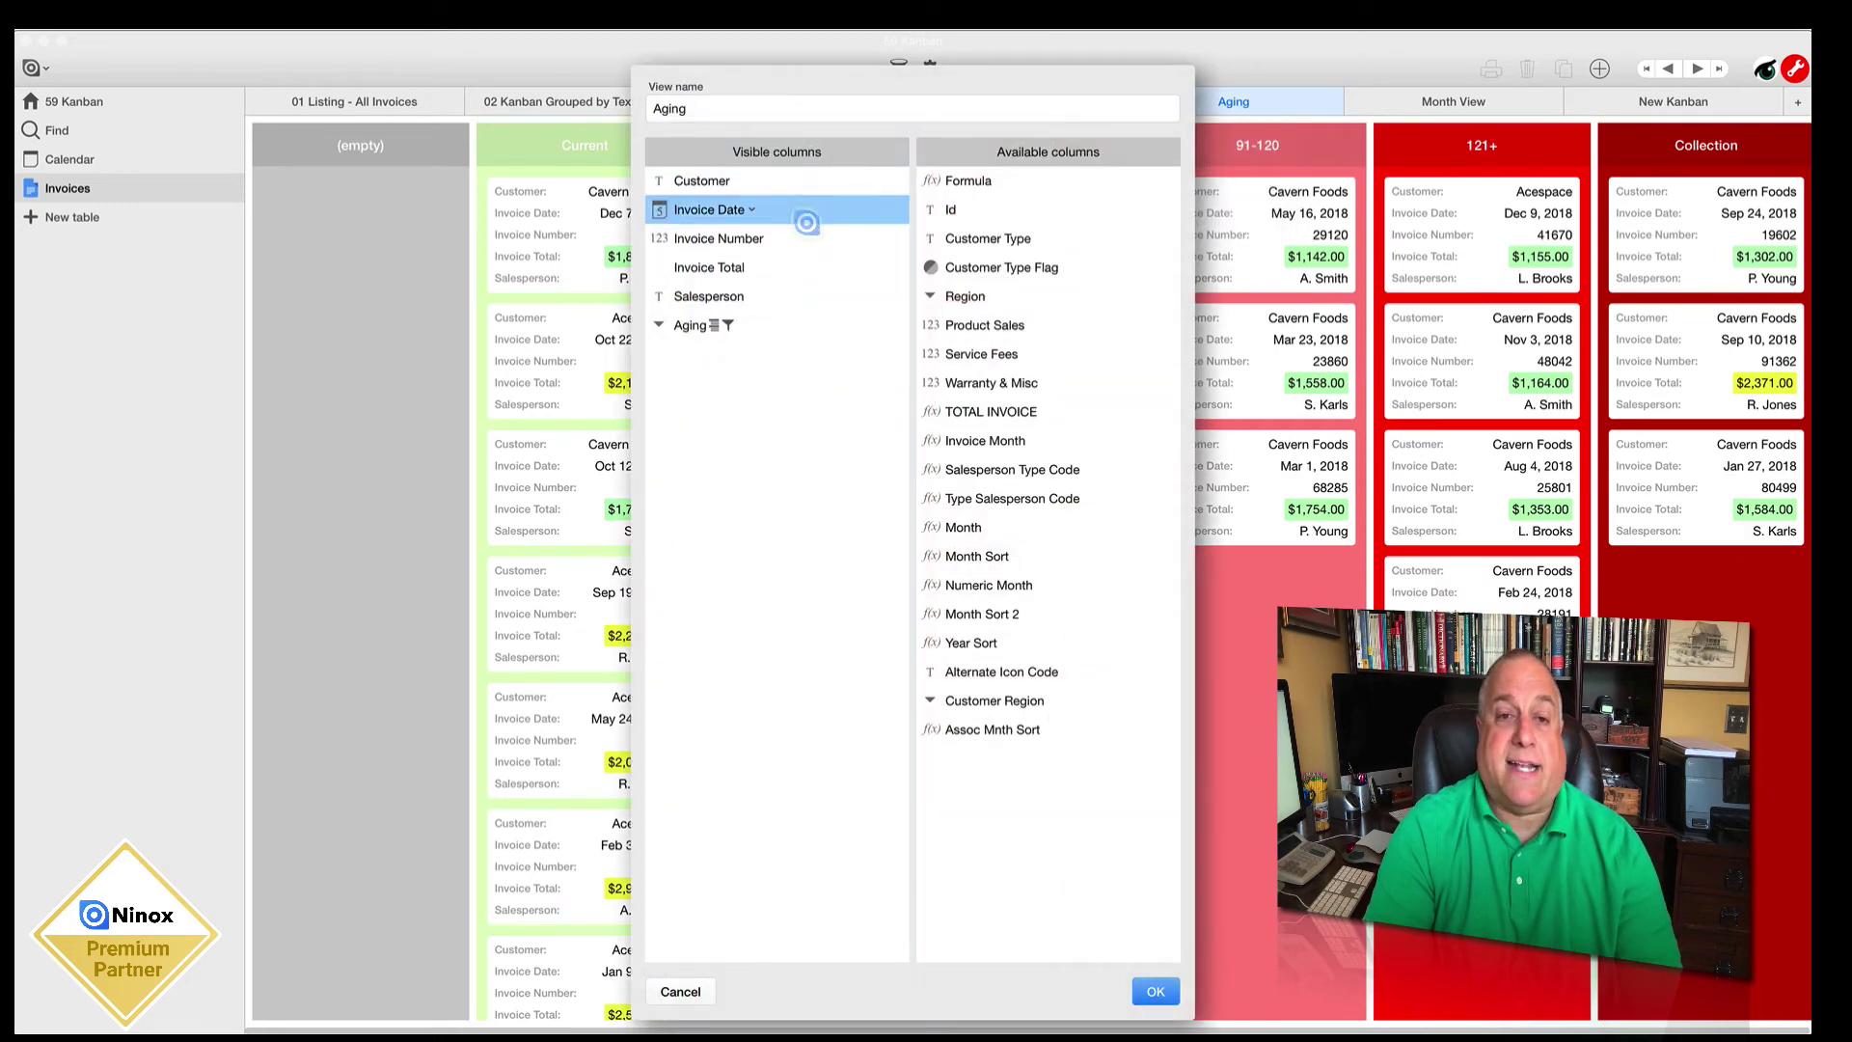
click(777, 325)
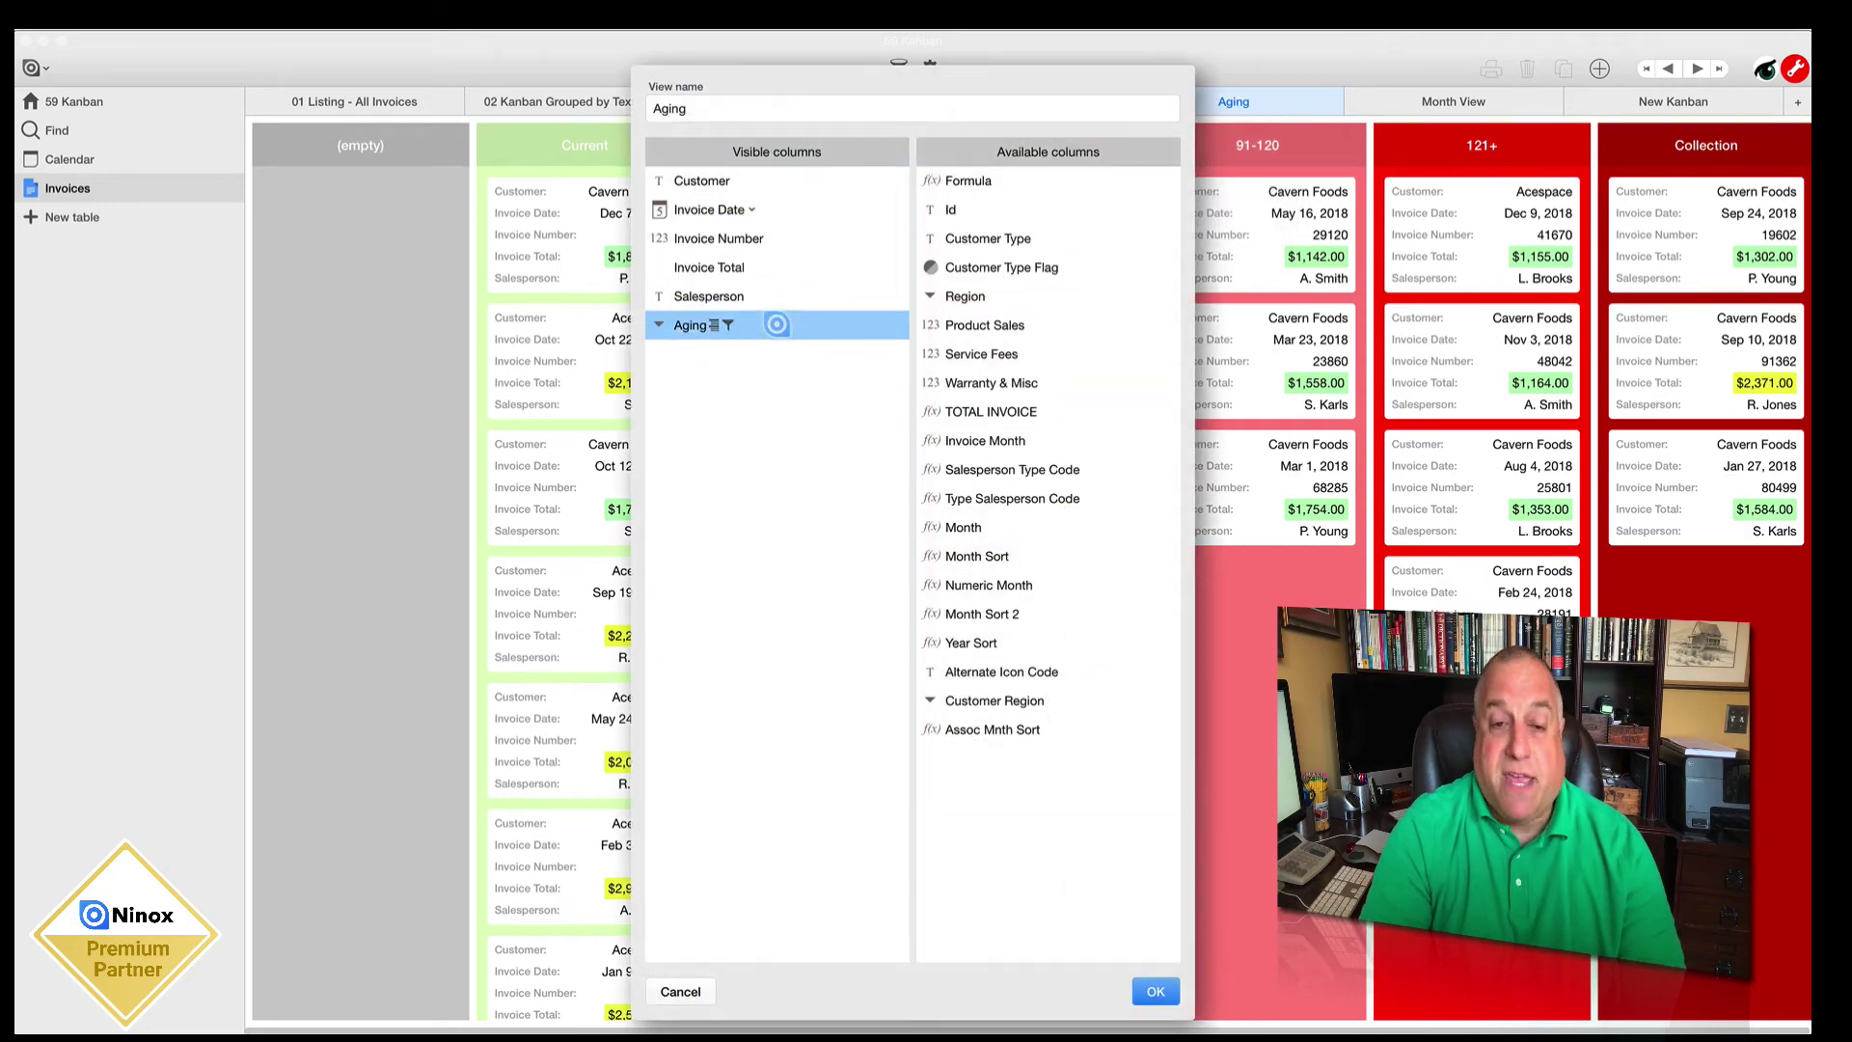
double_click(772, 325)
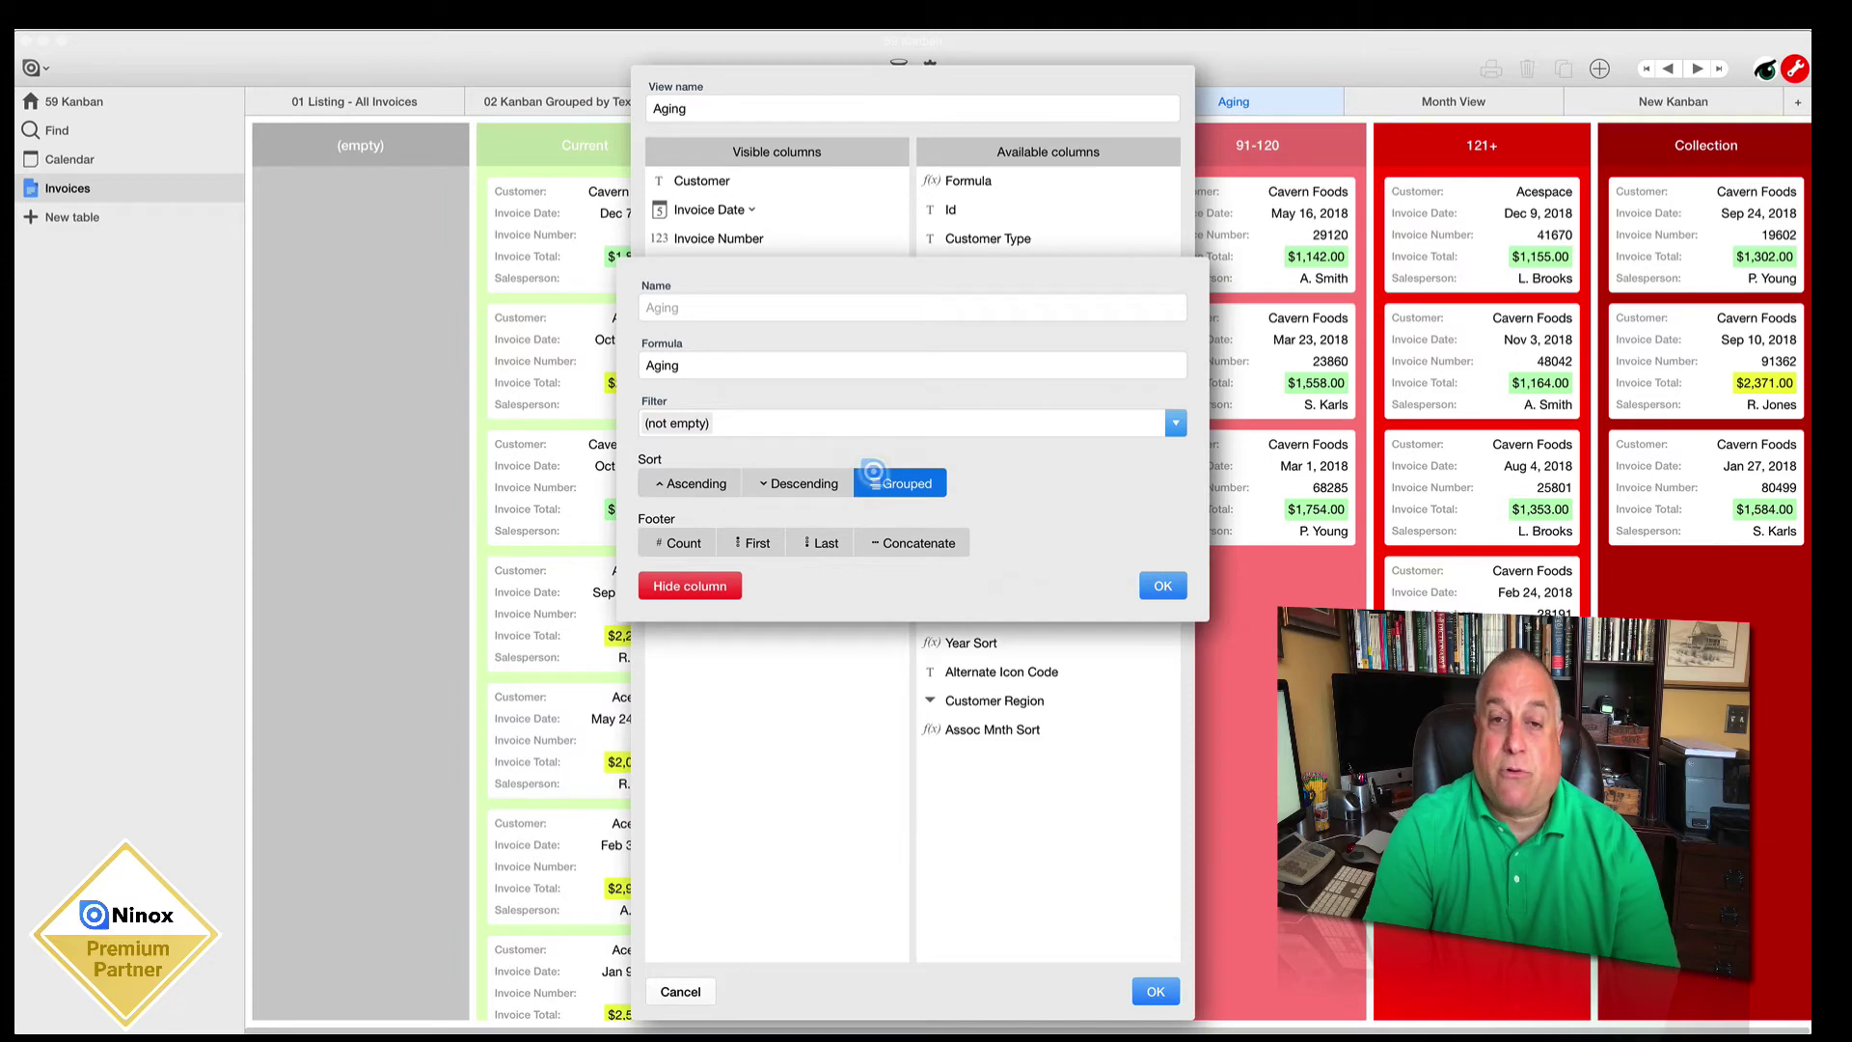
click(1149, 587)
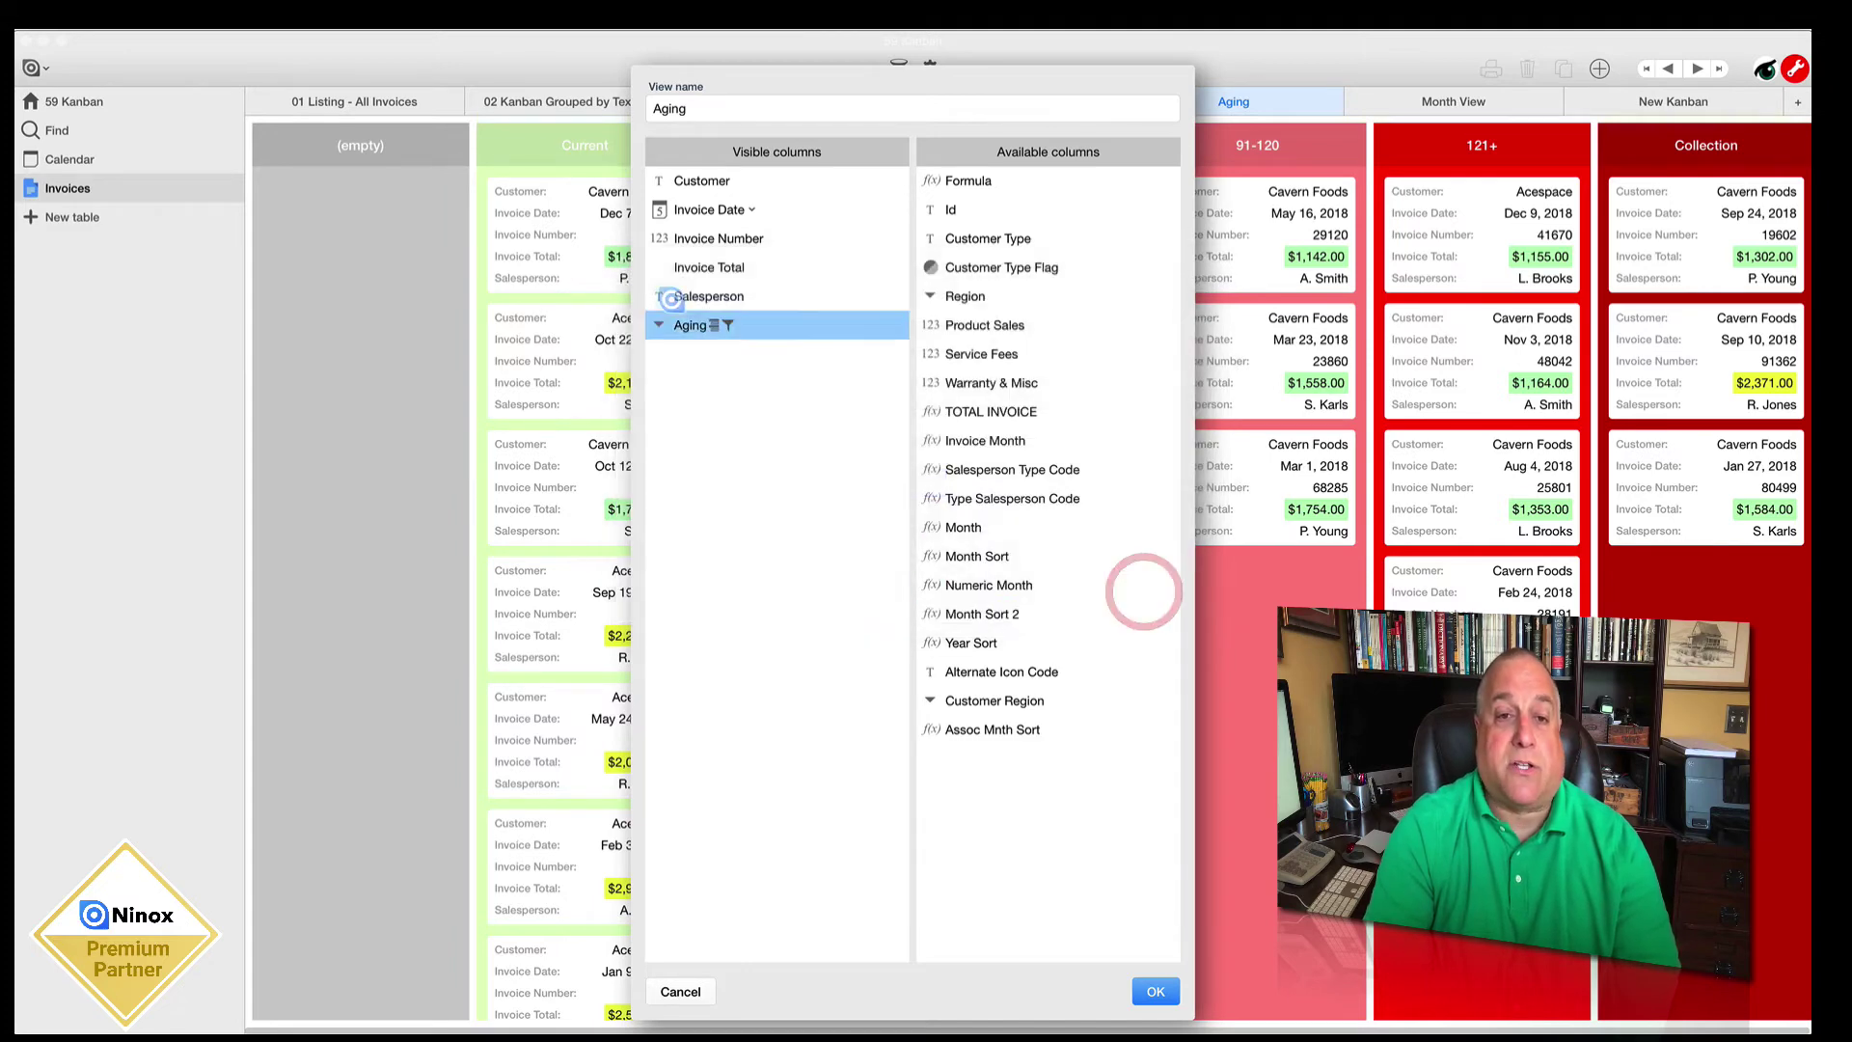
Step: Check that the Aging view's Invoice Date column is sorted in descending order and close the column configuration
click(687, 210)
double_click(690, 210)
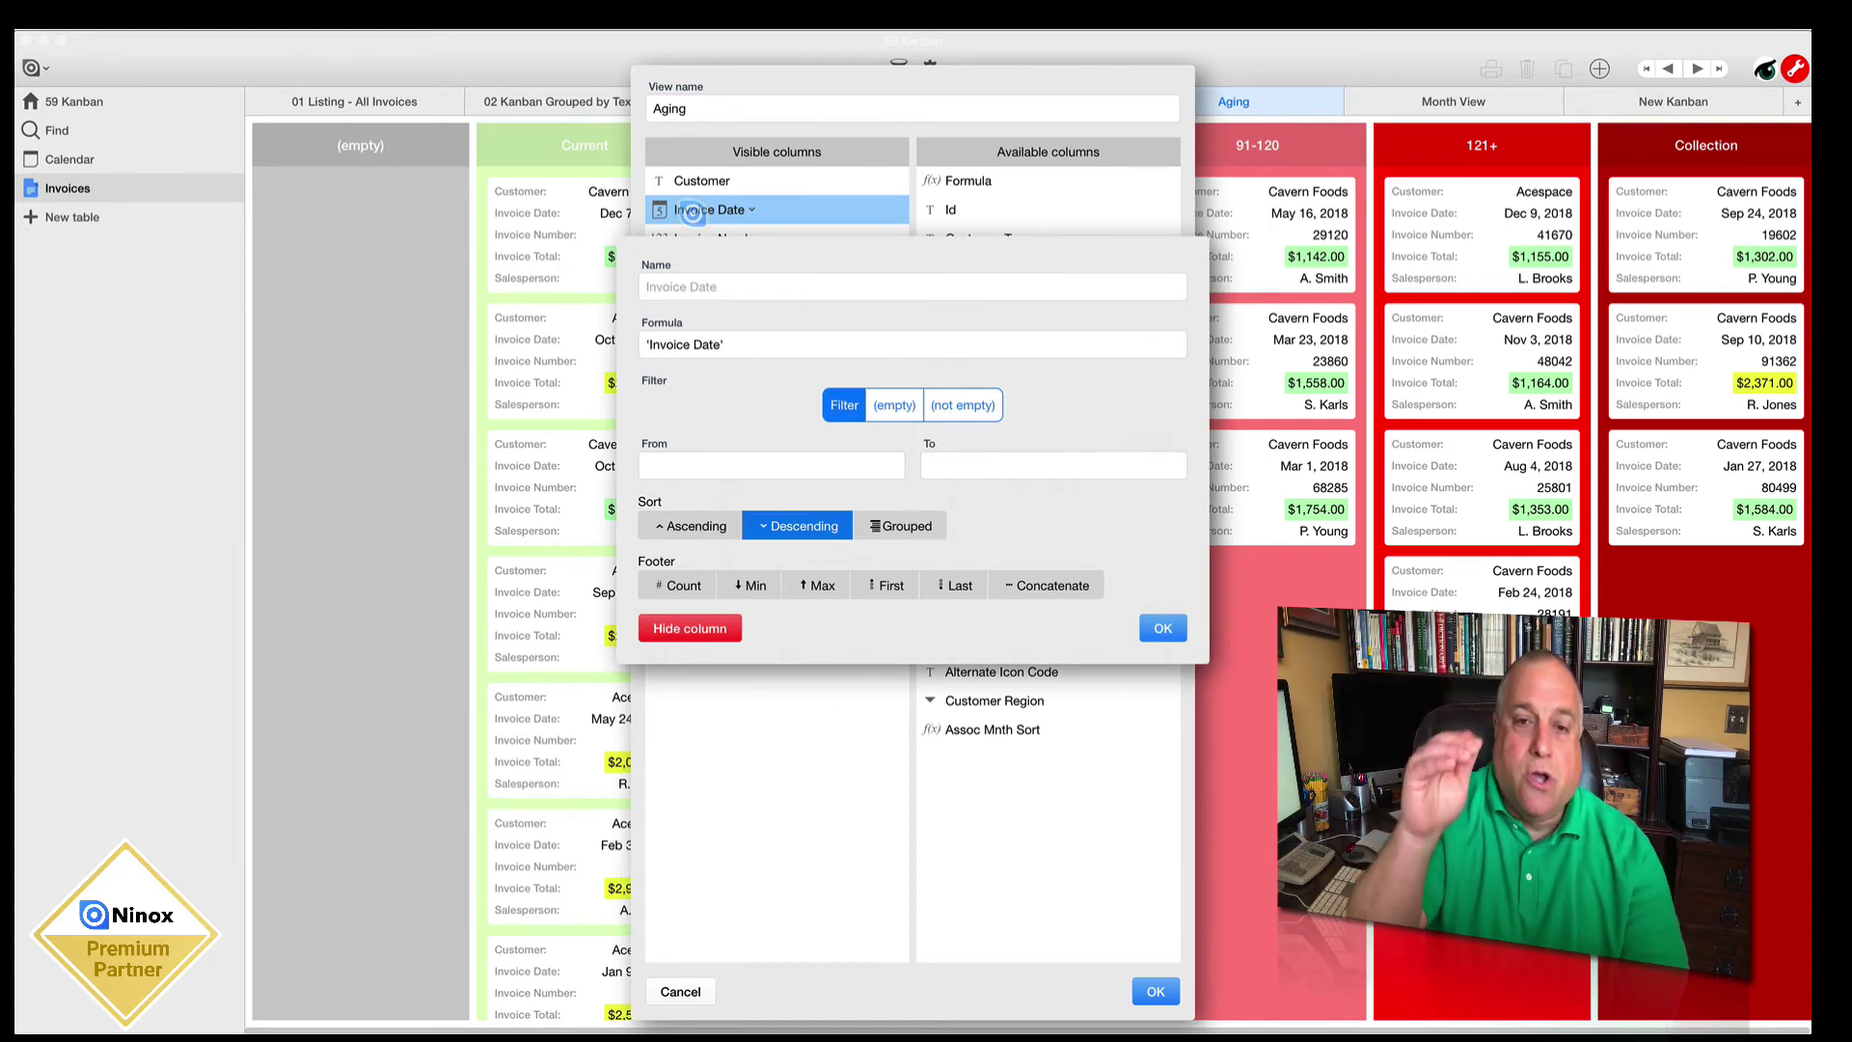
click(786, 528)
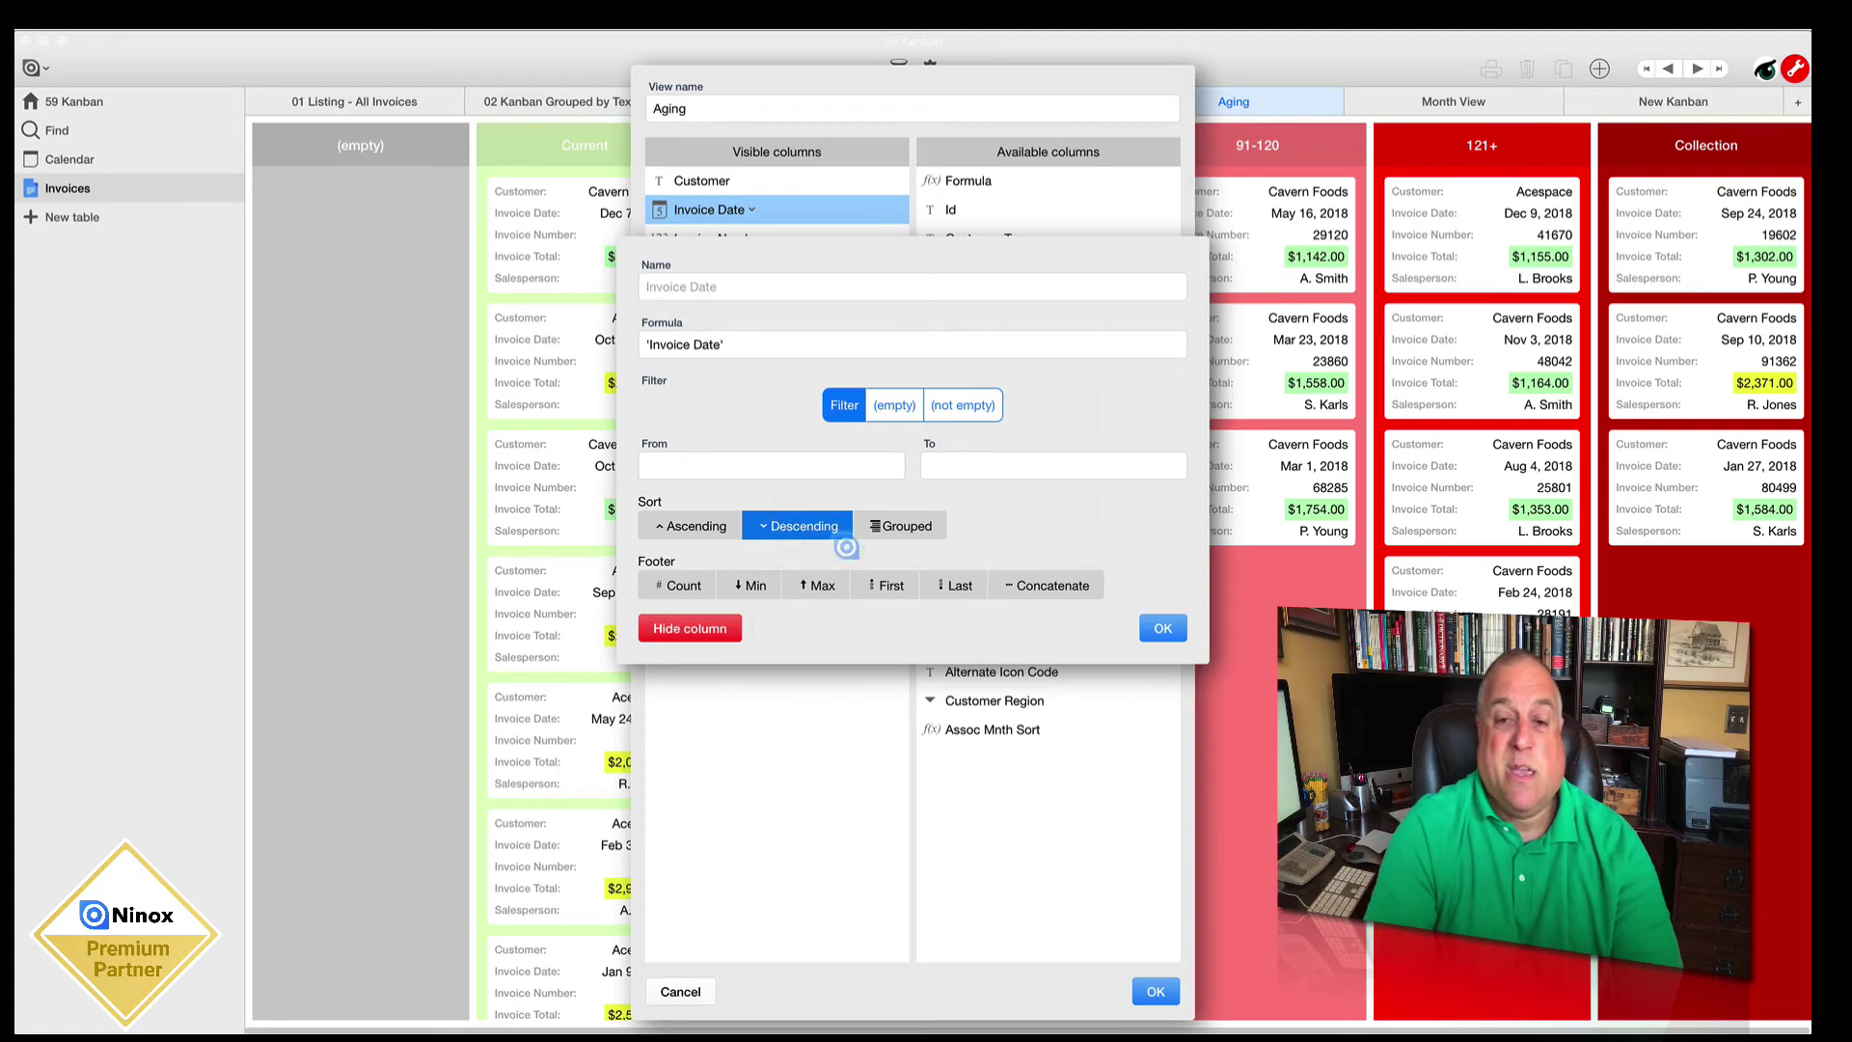
click(1162, 628)
click(1154, 990)
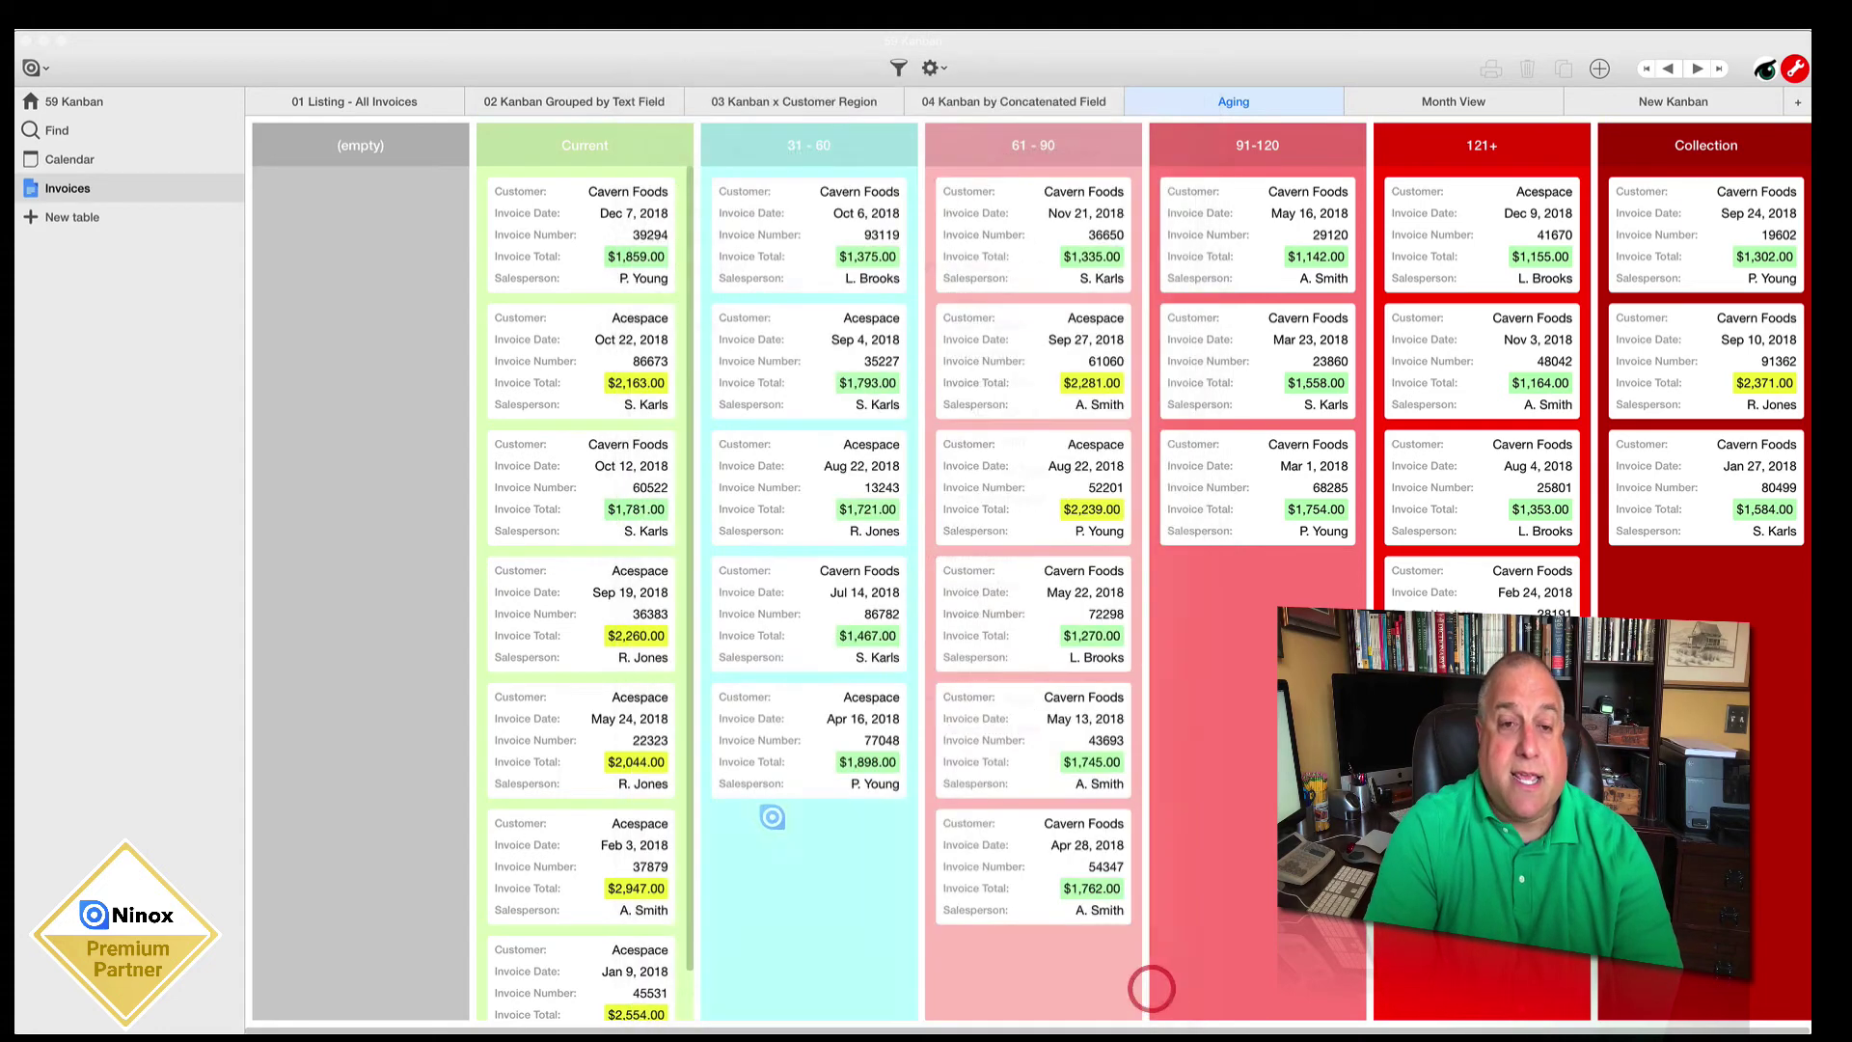
Step: Move the Cavern Foods invoice card dated Apr 28, 2018 from the 61 - 90 group to the 91-120 group
scroll(607, 543, down, 1)
scroll(608, 543, up, 1)
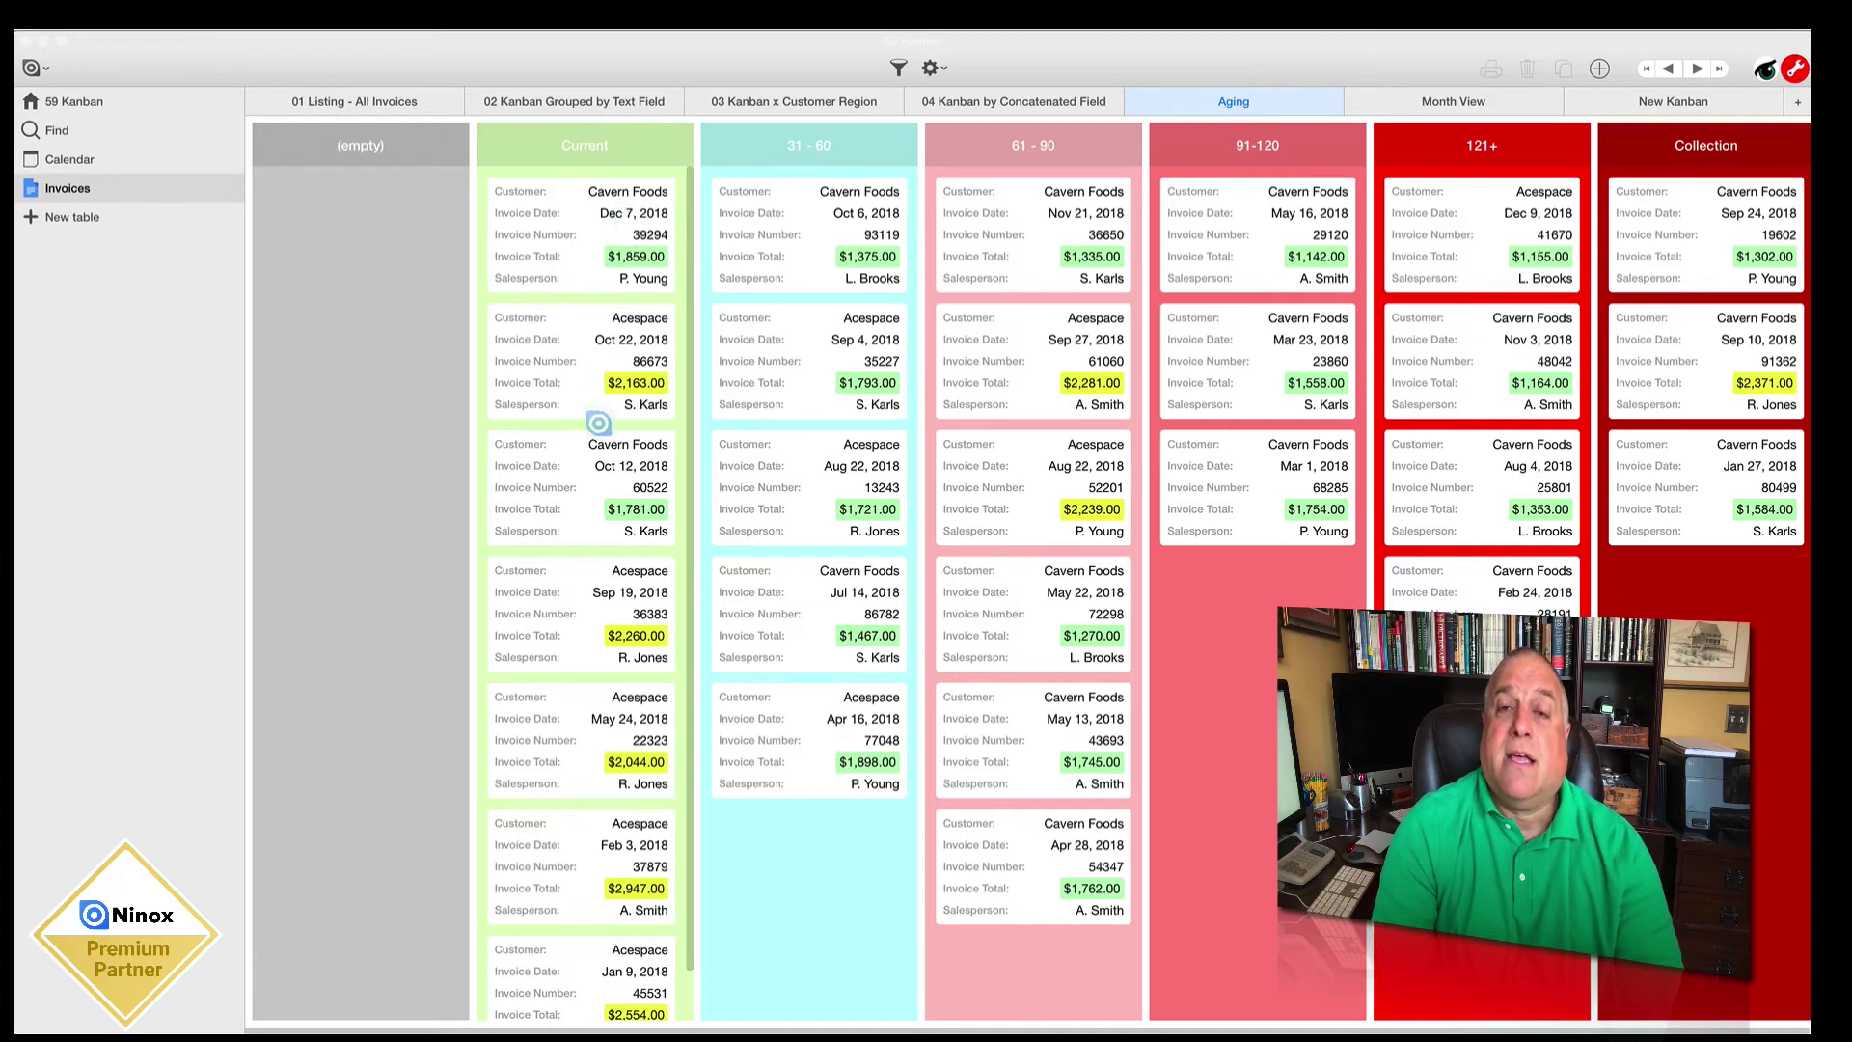
scroll(599, 424, down, 1)
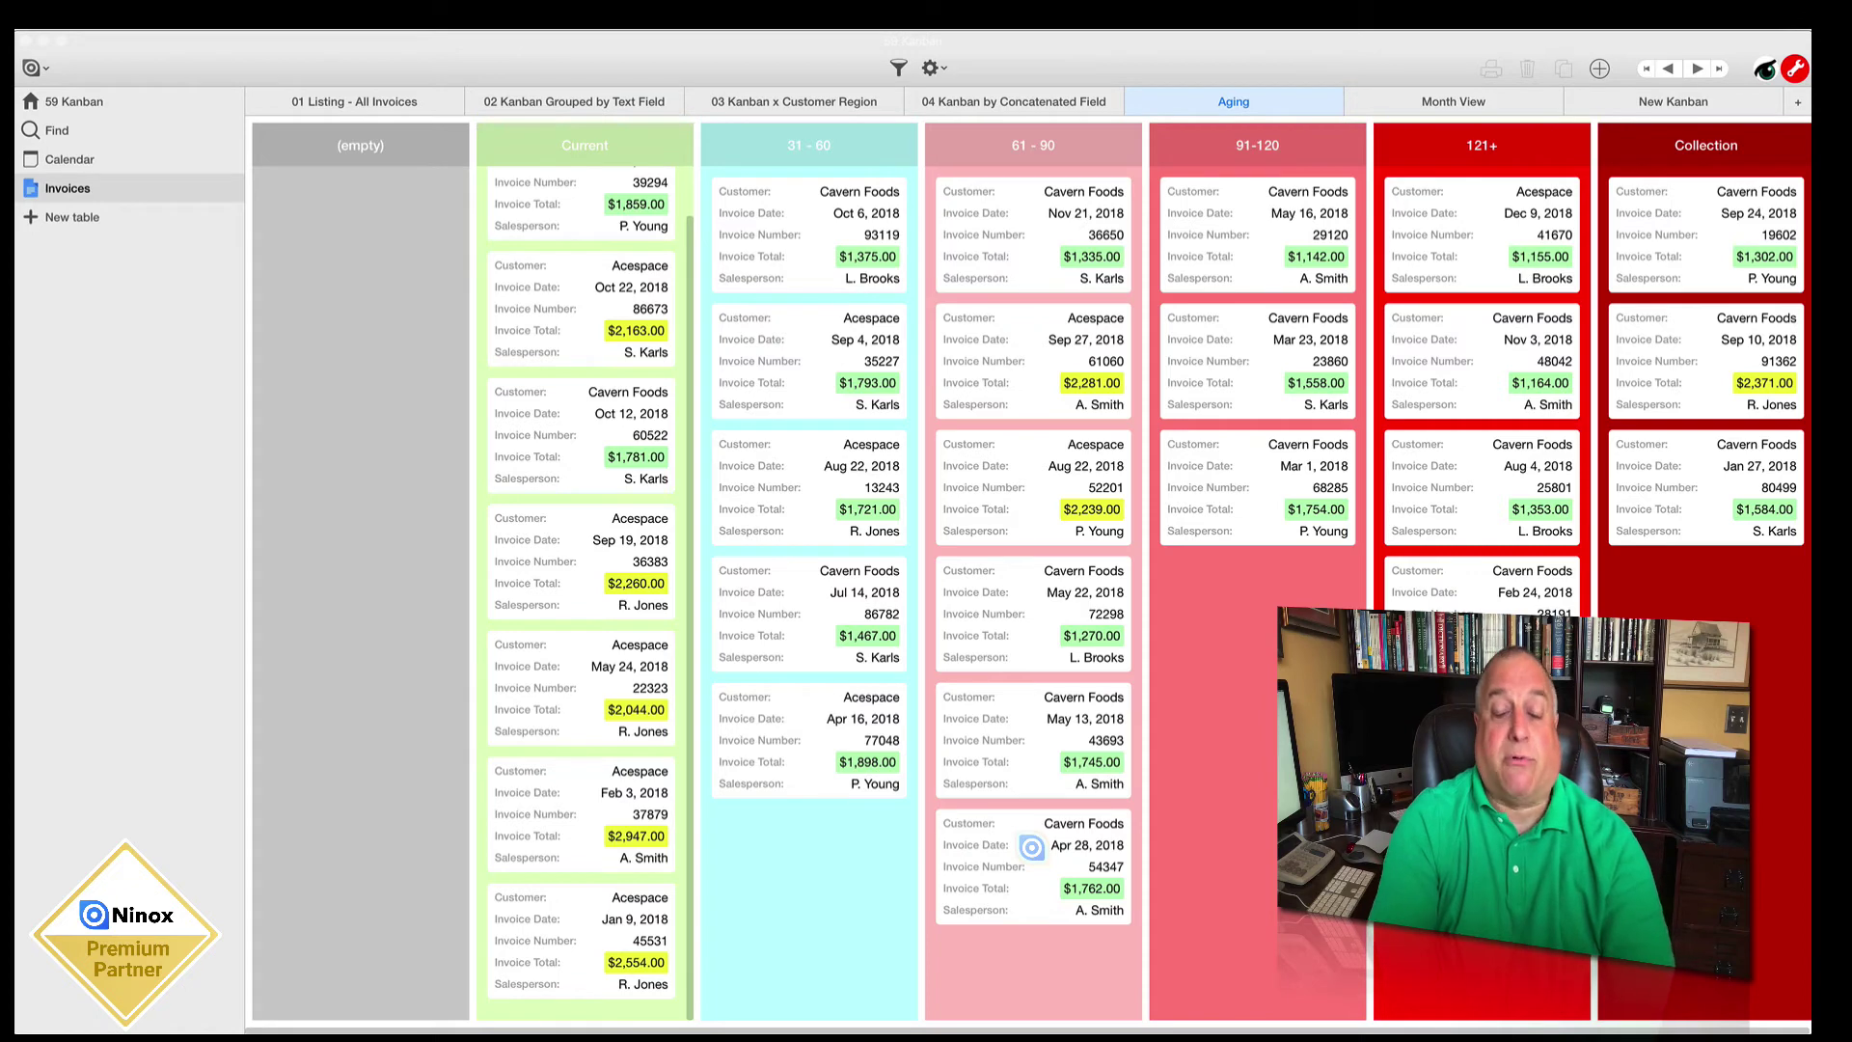
drag(1046, 844, 1248, 784)
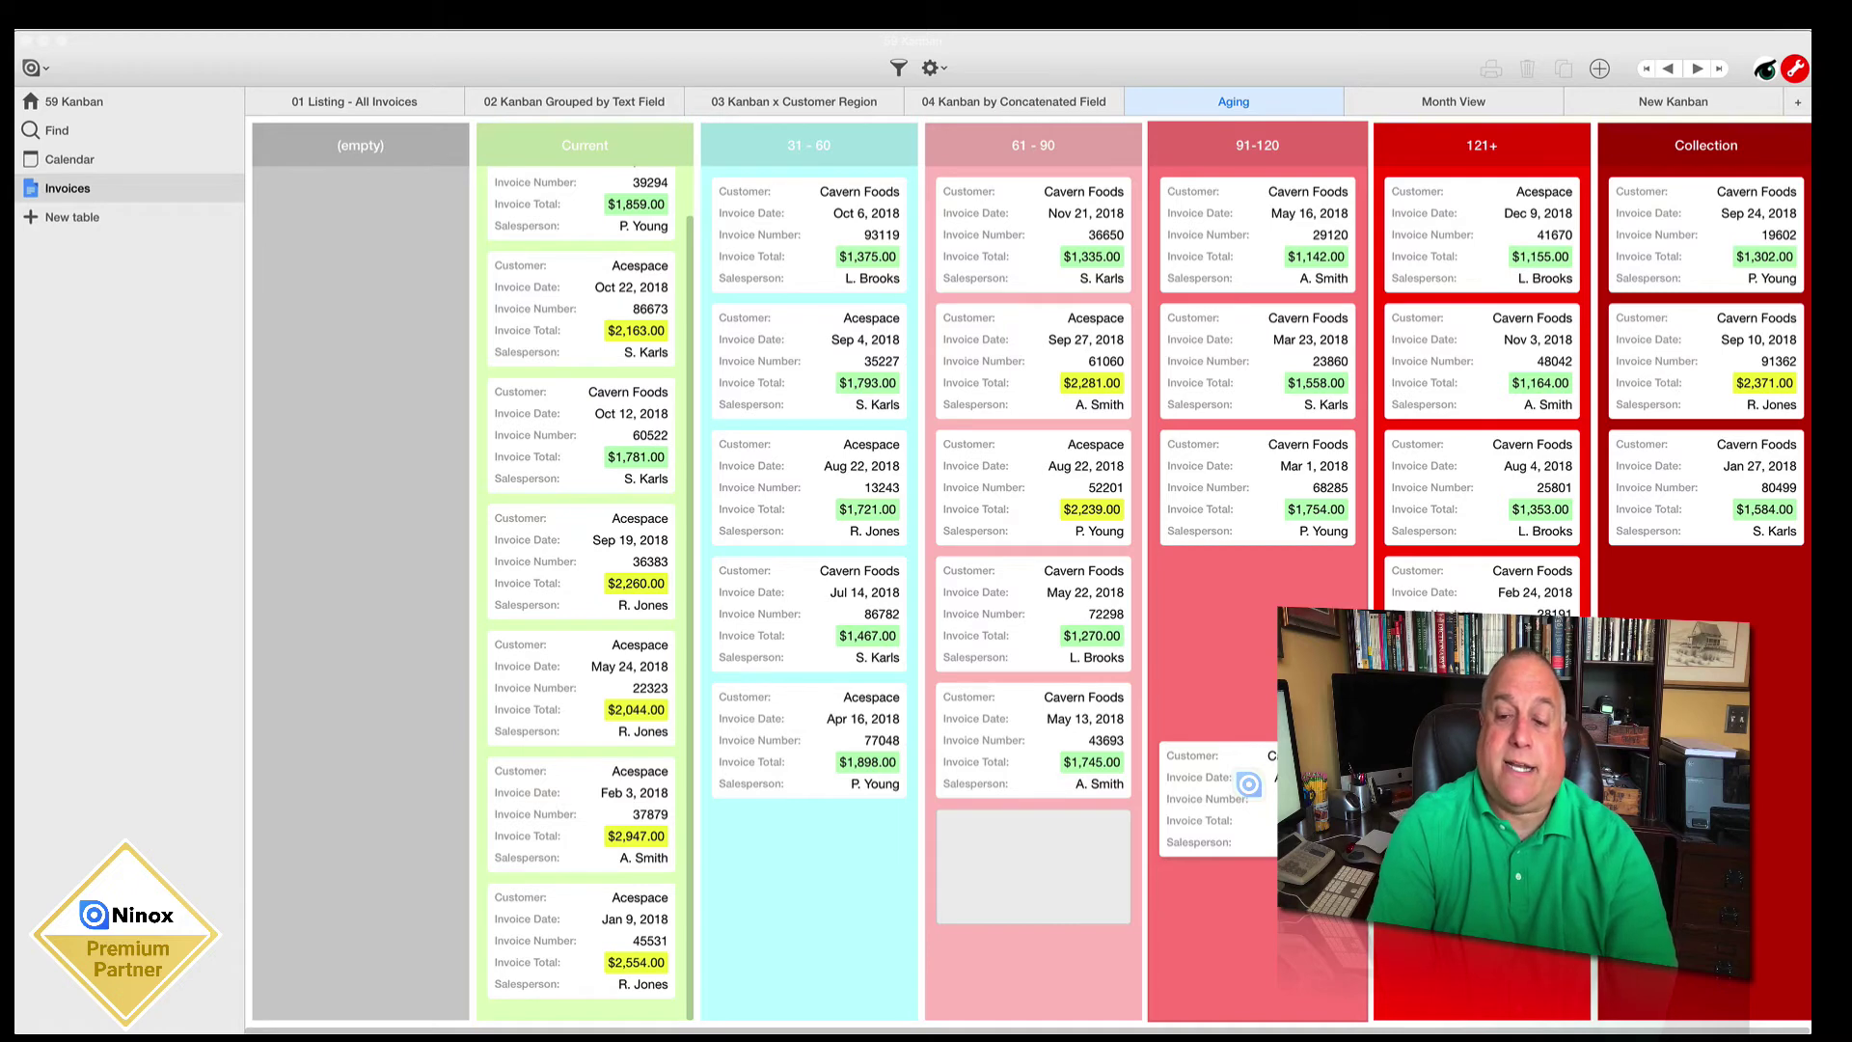
drag(1248, 784, 1248, 784)
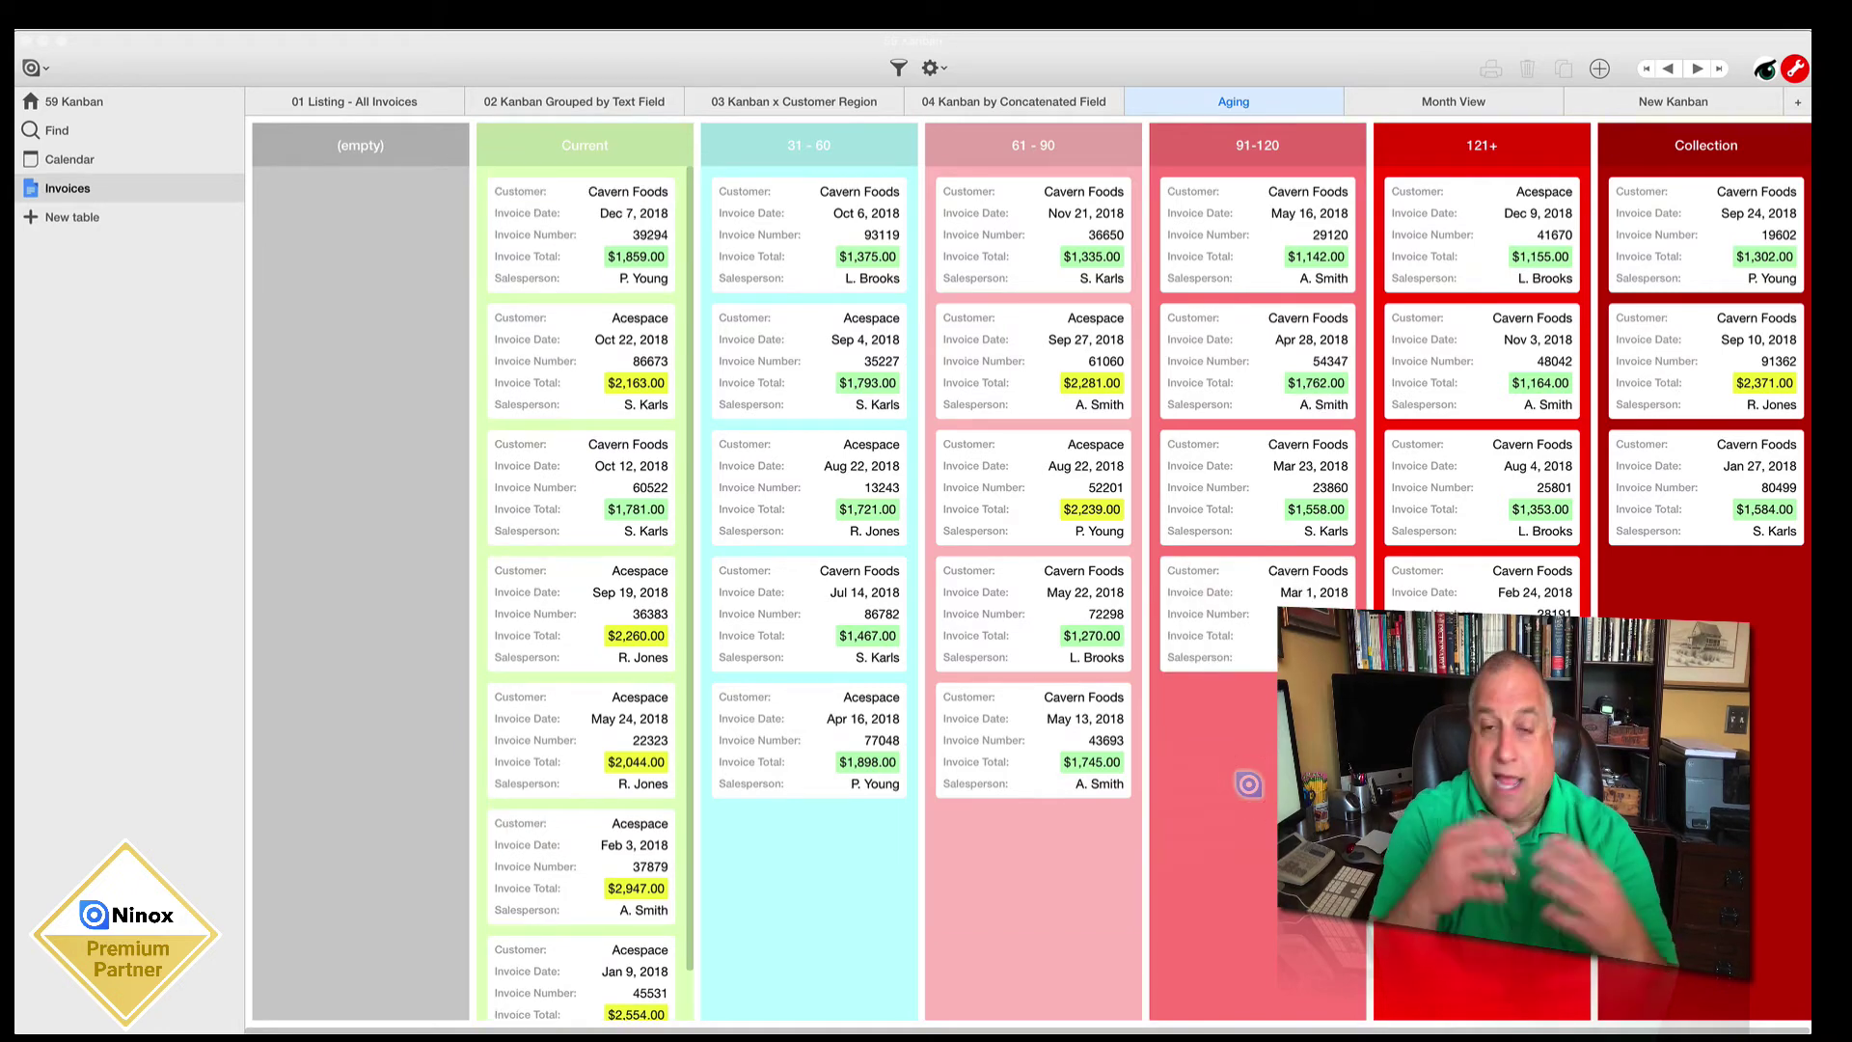
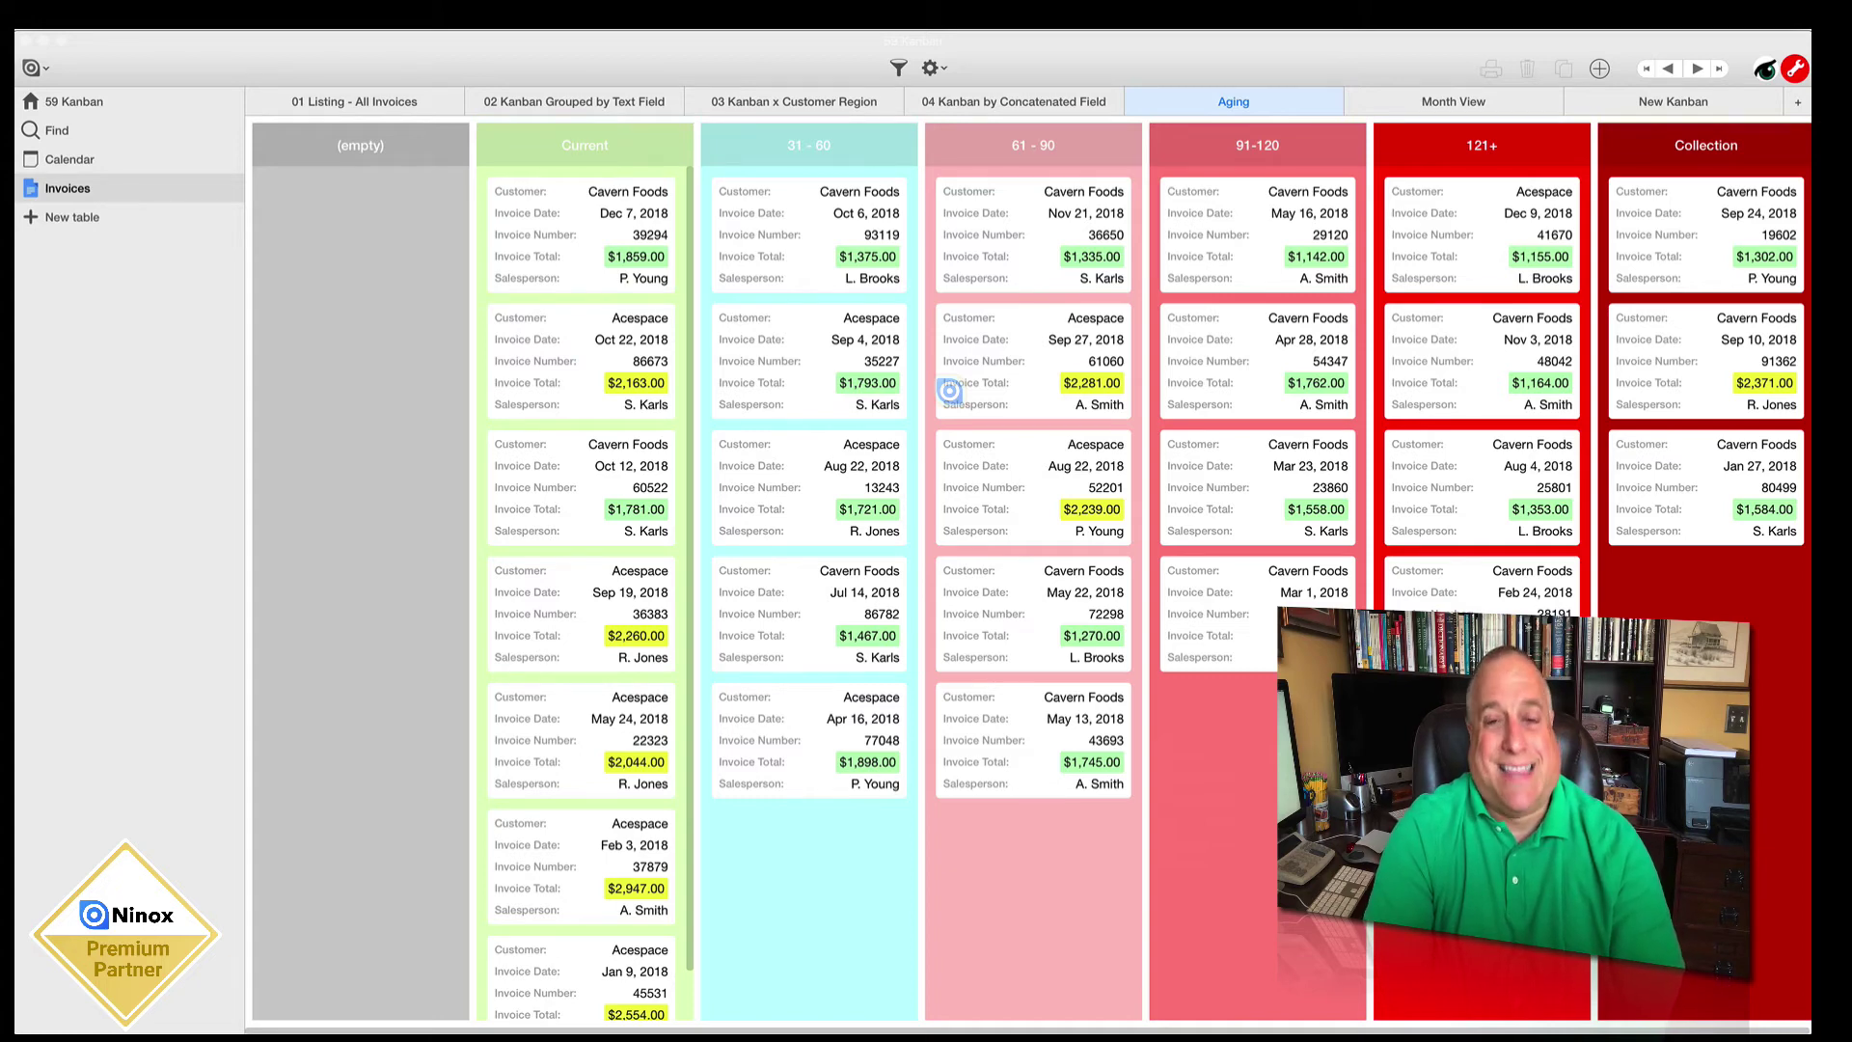
Step: Open the first January invoice in the Month View, edit the table's fields and examine the function and argument in the Invoice Month formula
click(1384, 100)
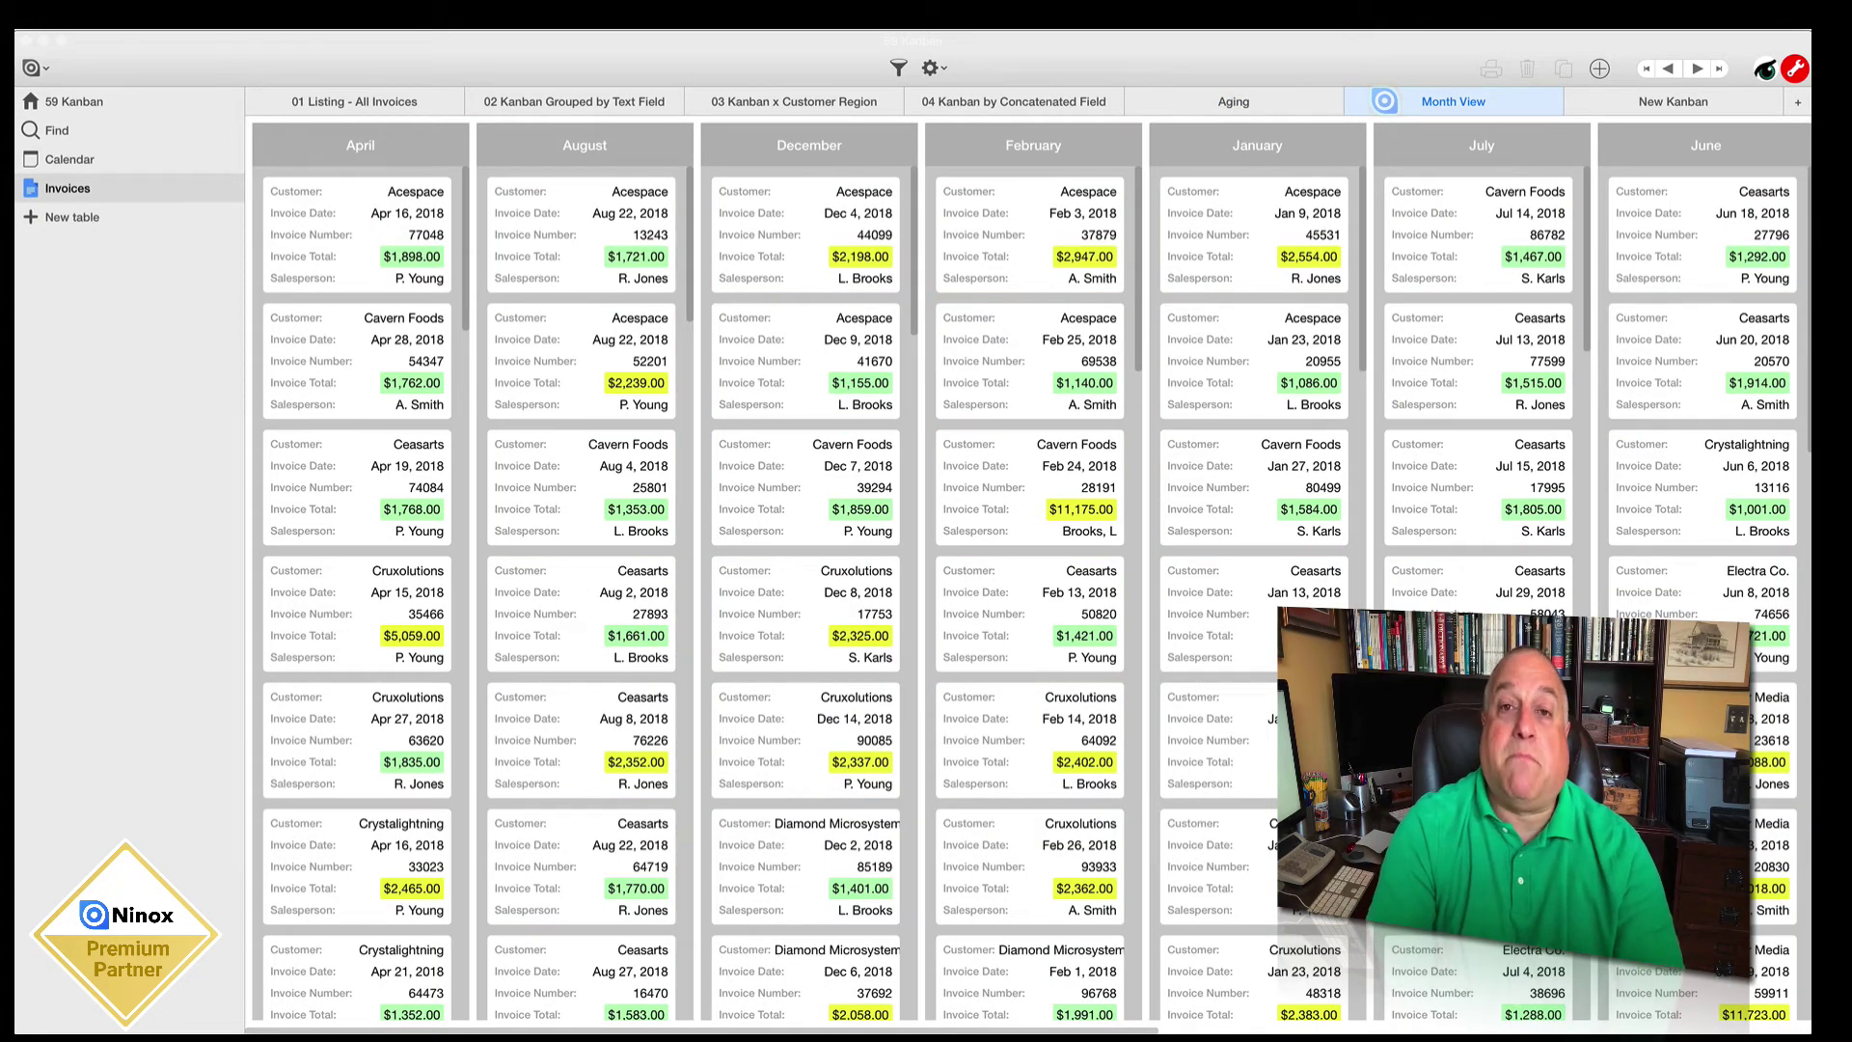
click(1384, 100)
click(1279, 213)
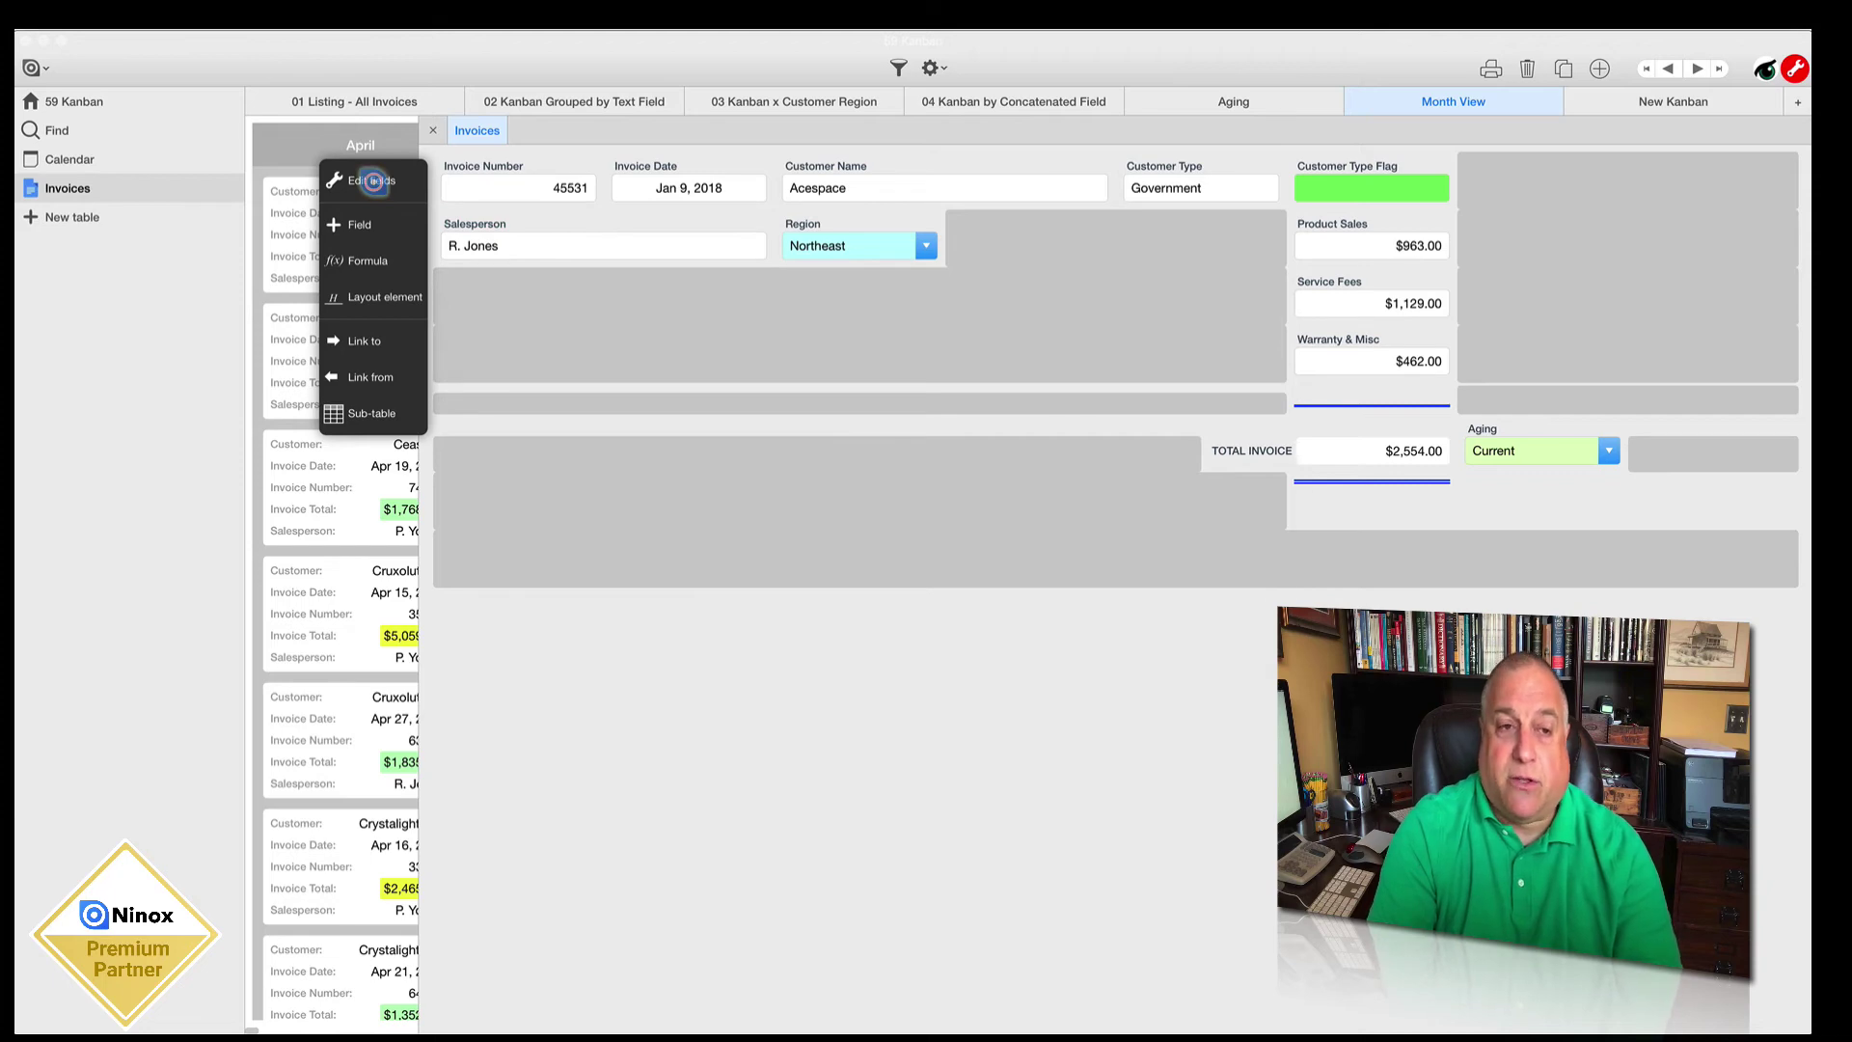
click(373, 181)
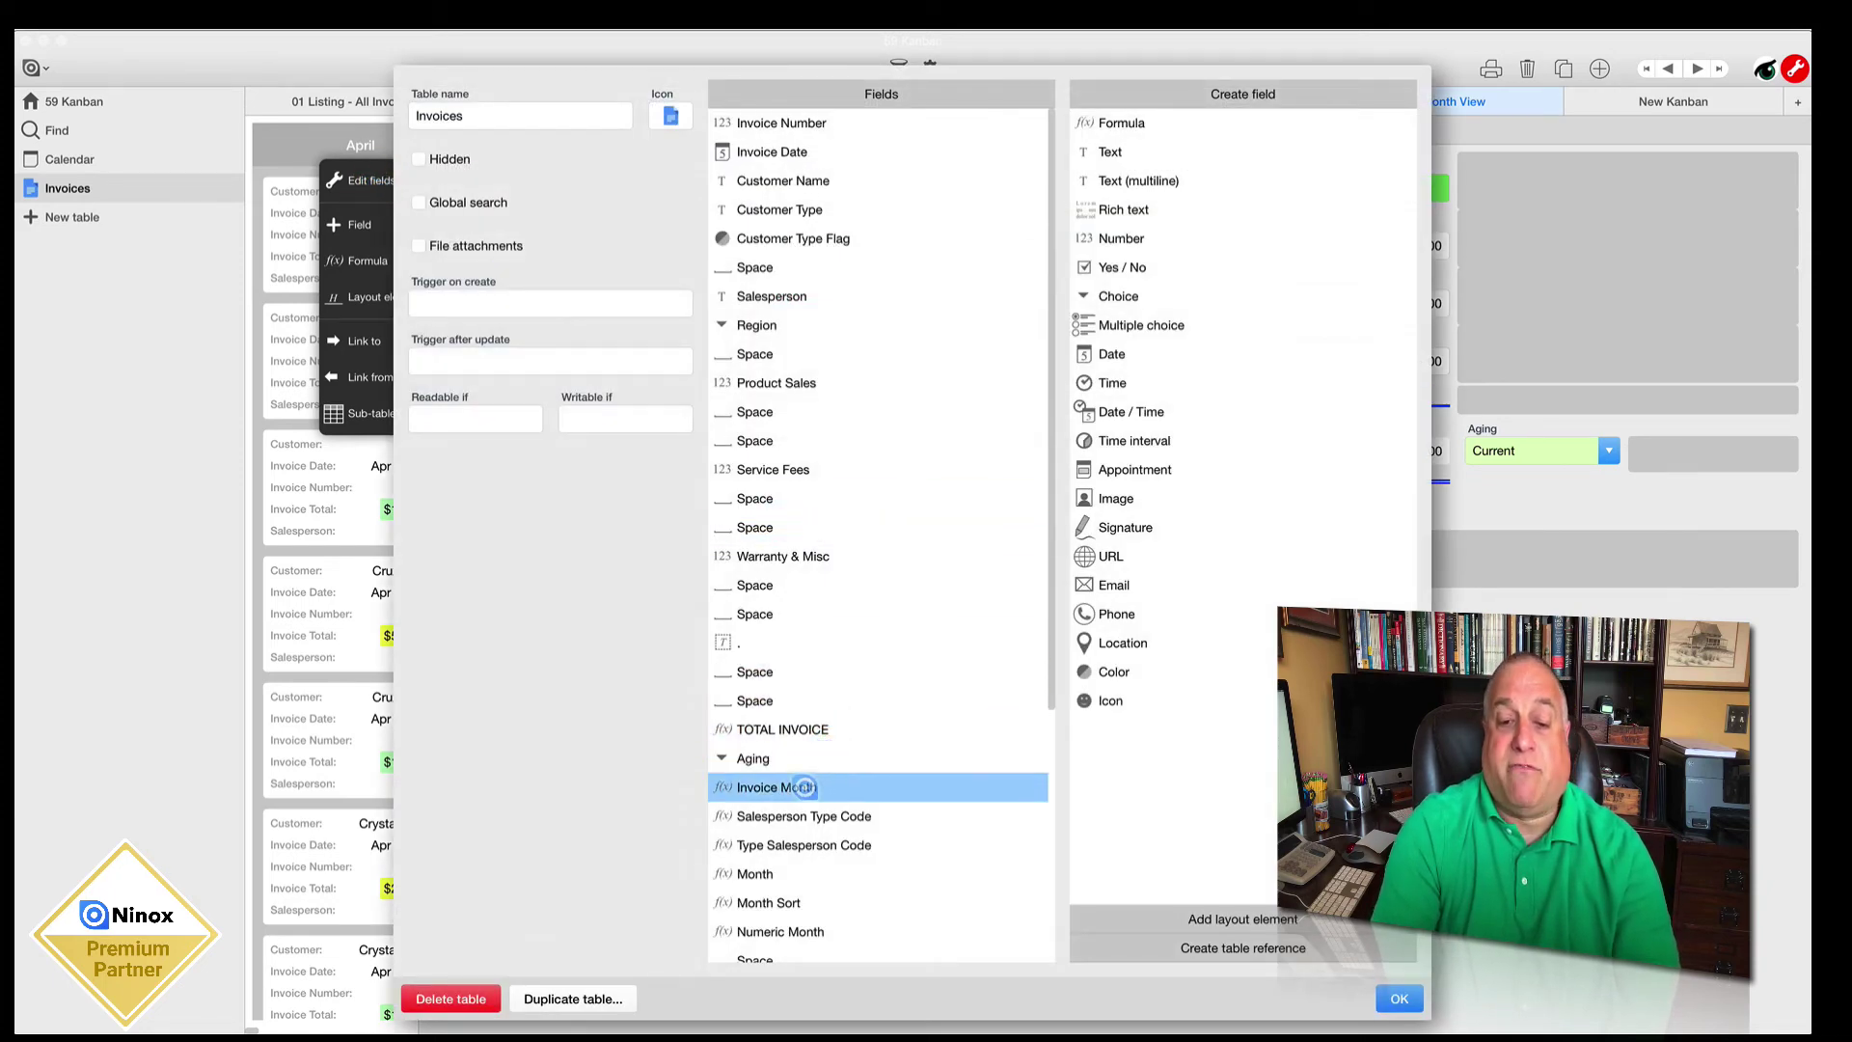
click(804, 787)
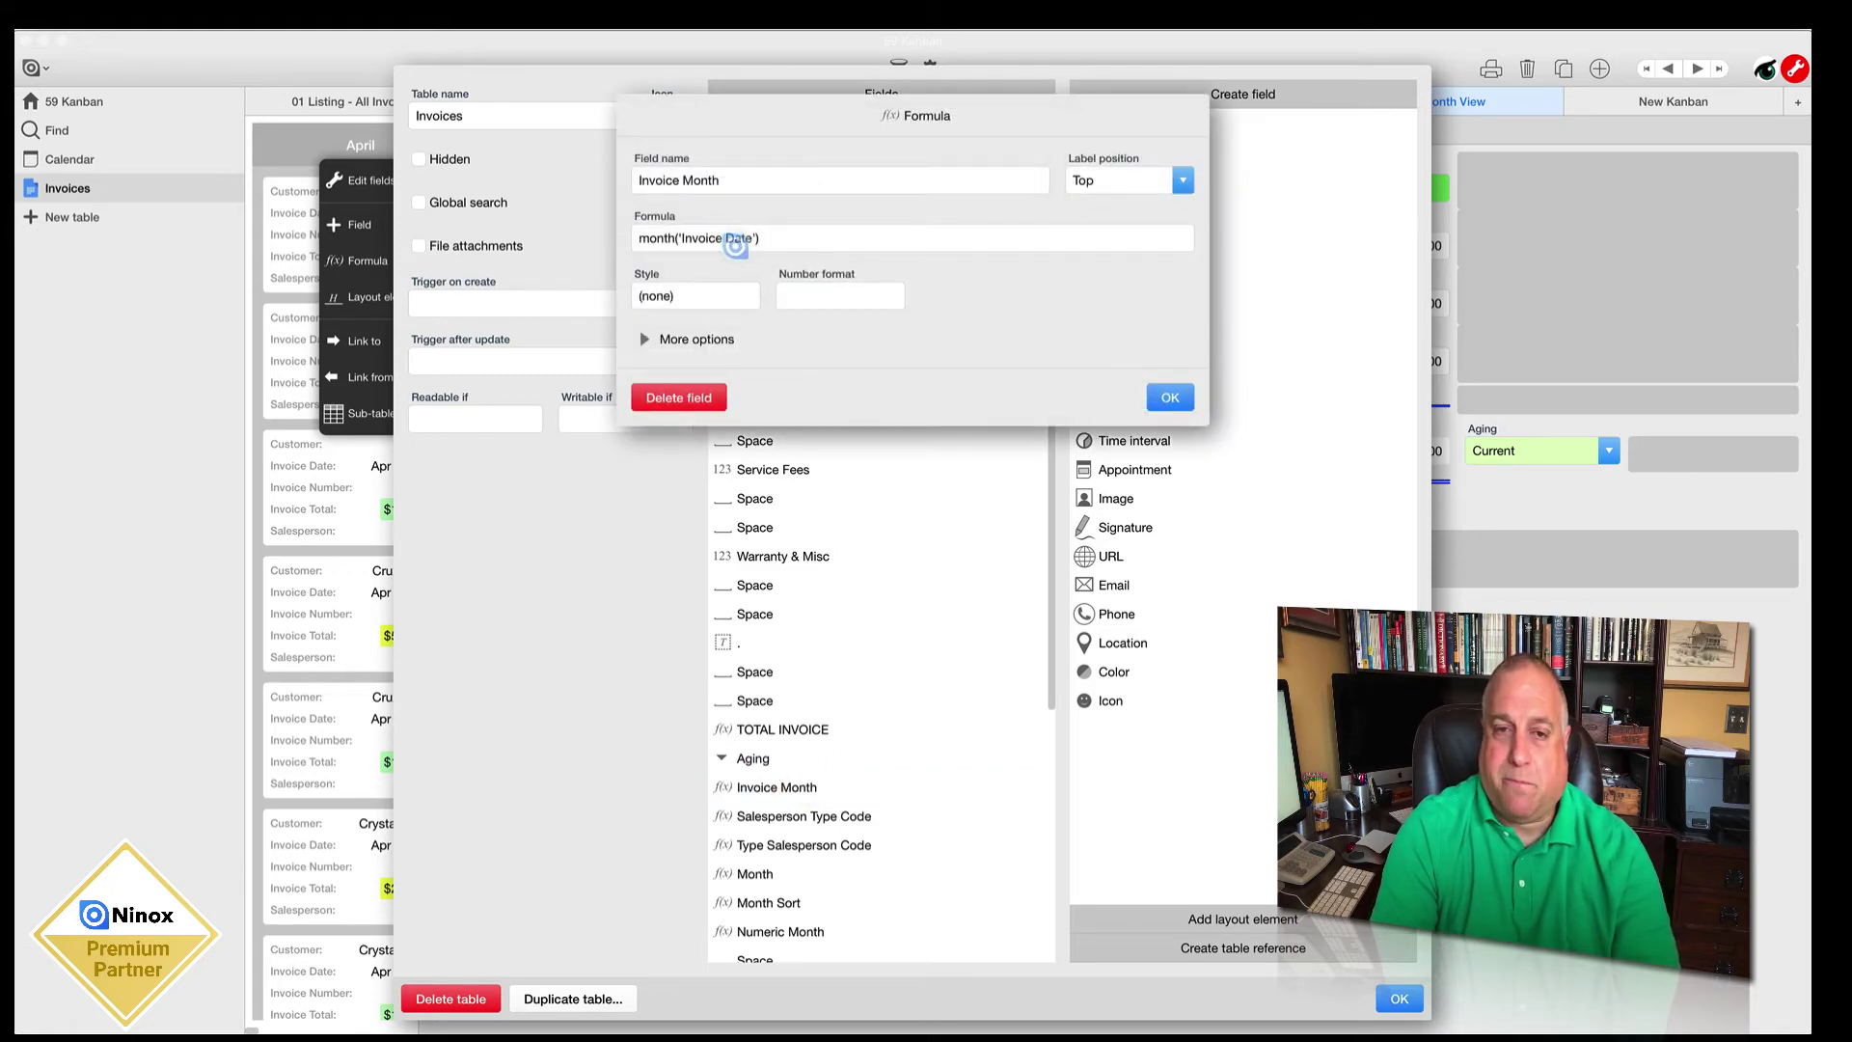
click(725, 236)
drag(303, 165, 413, 171)
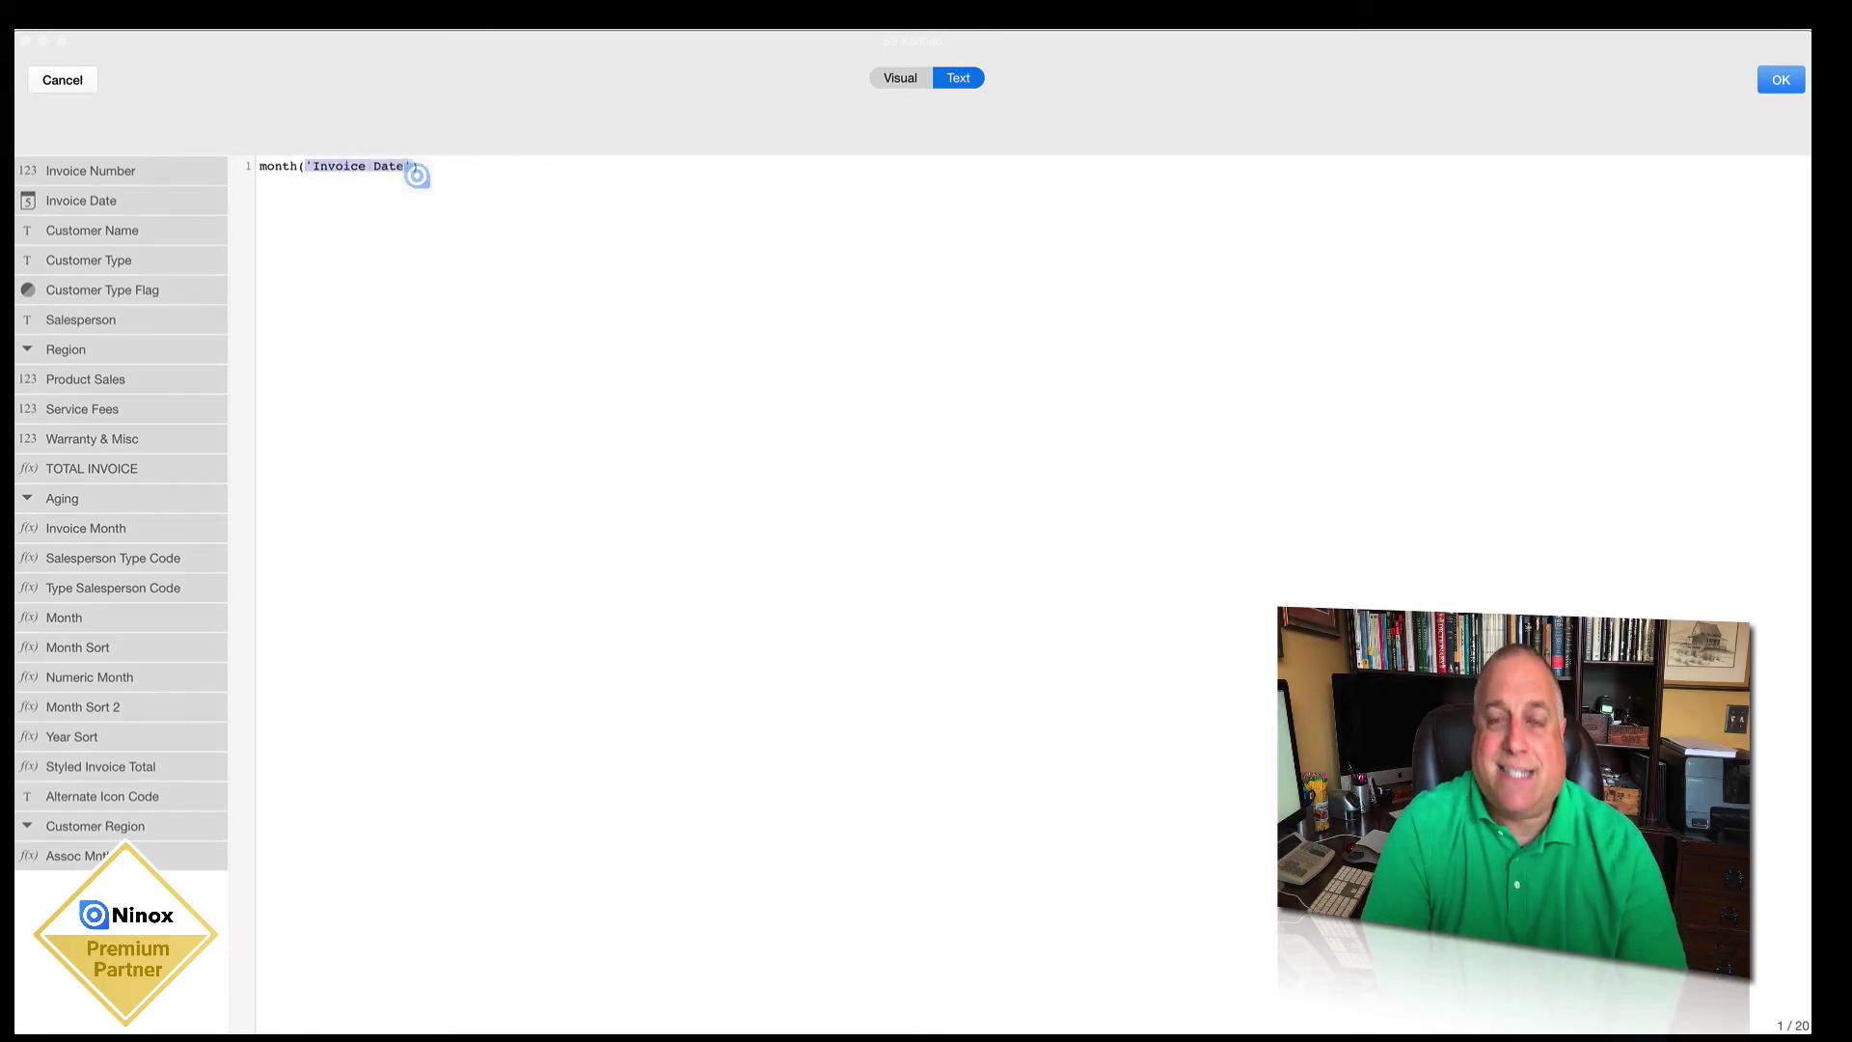
drag(298, 165, 260, 164)
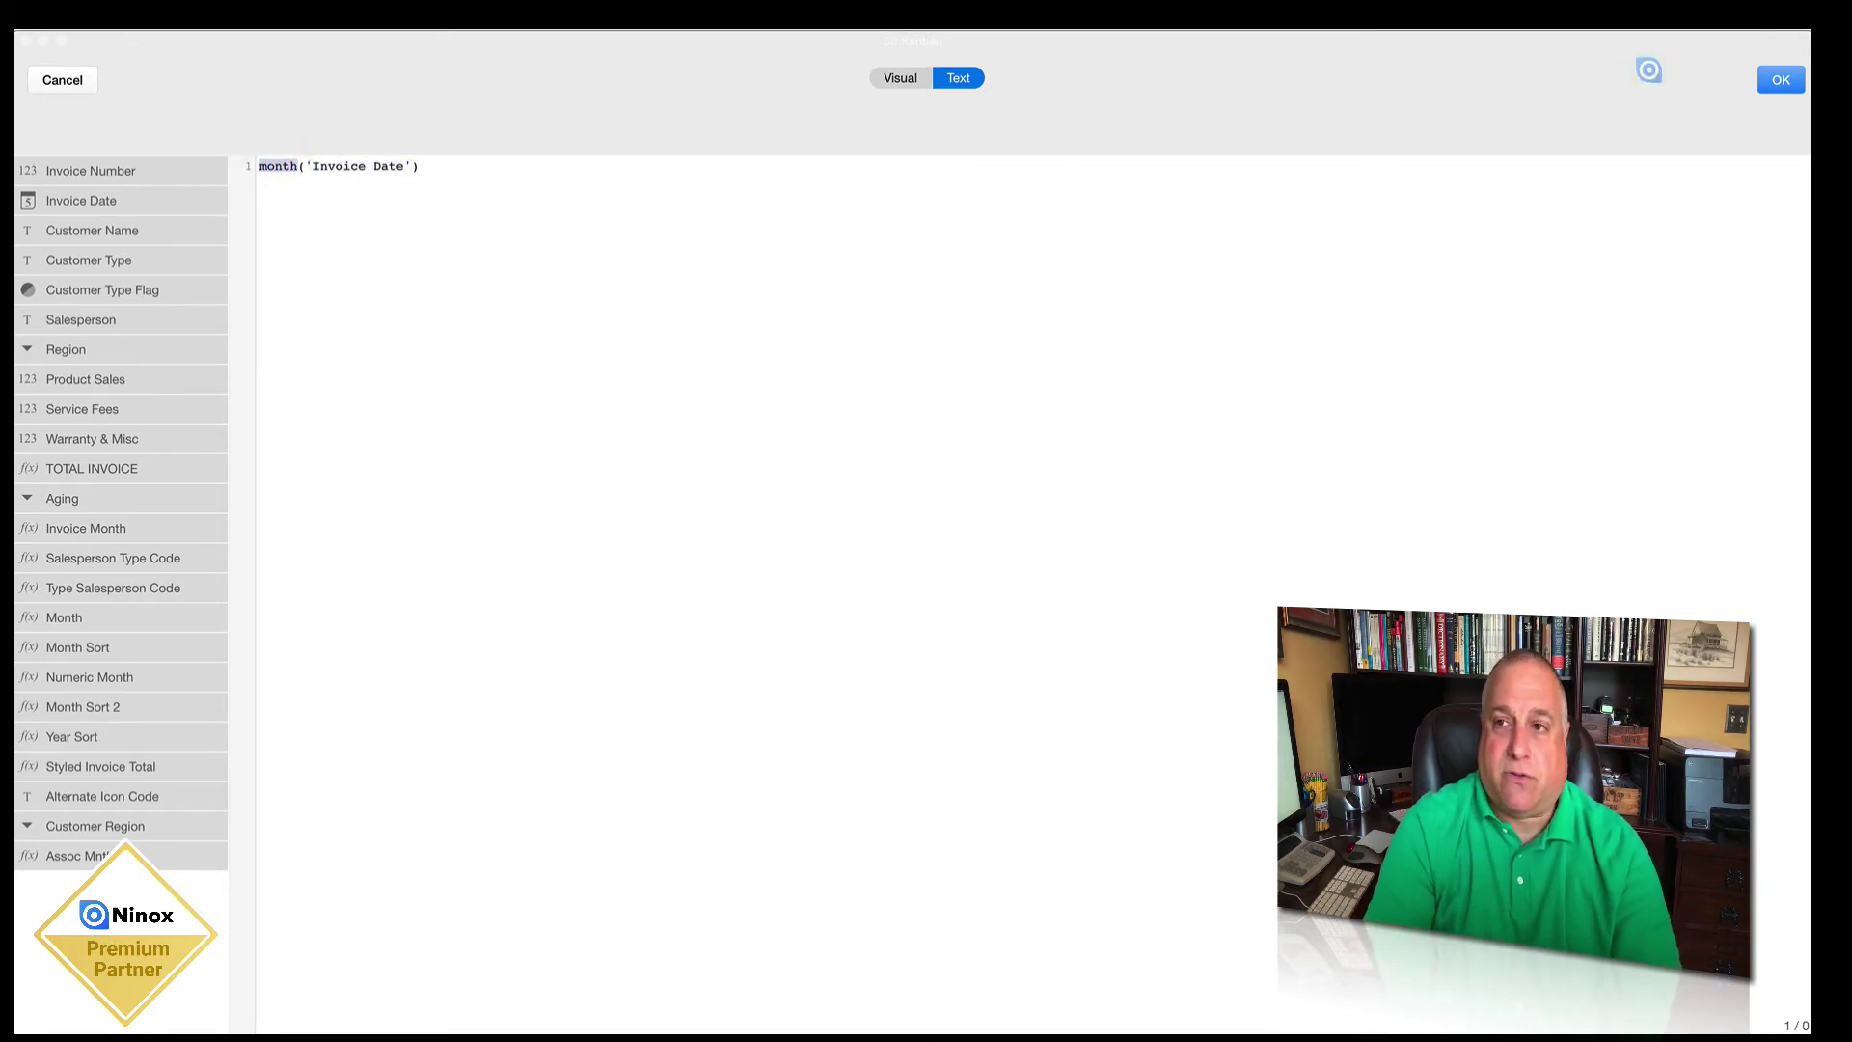
click(1780, 80)
click(1167, 401)
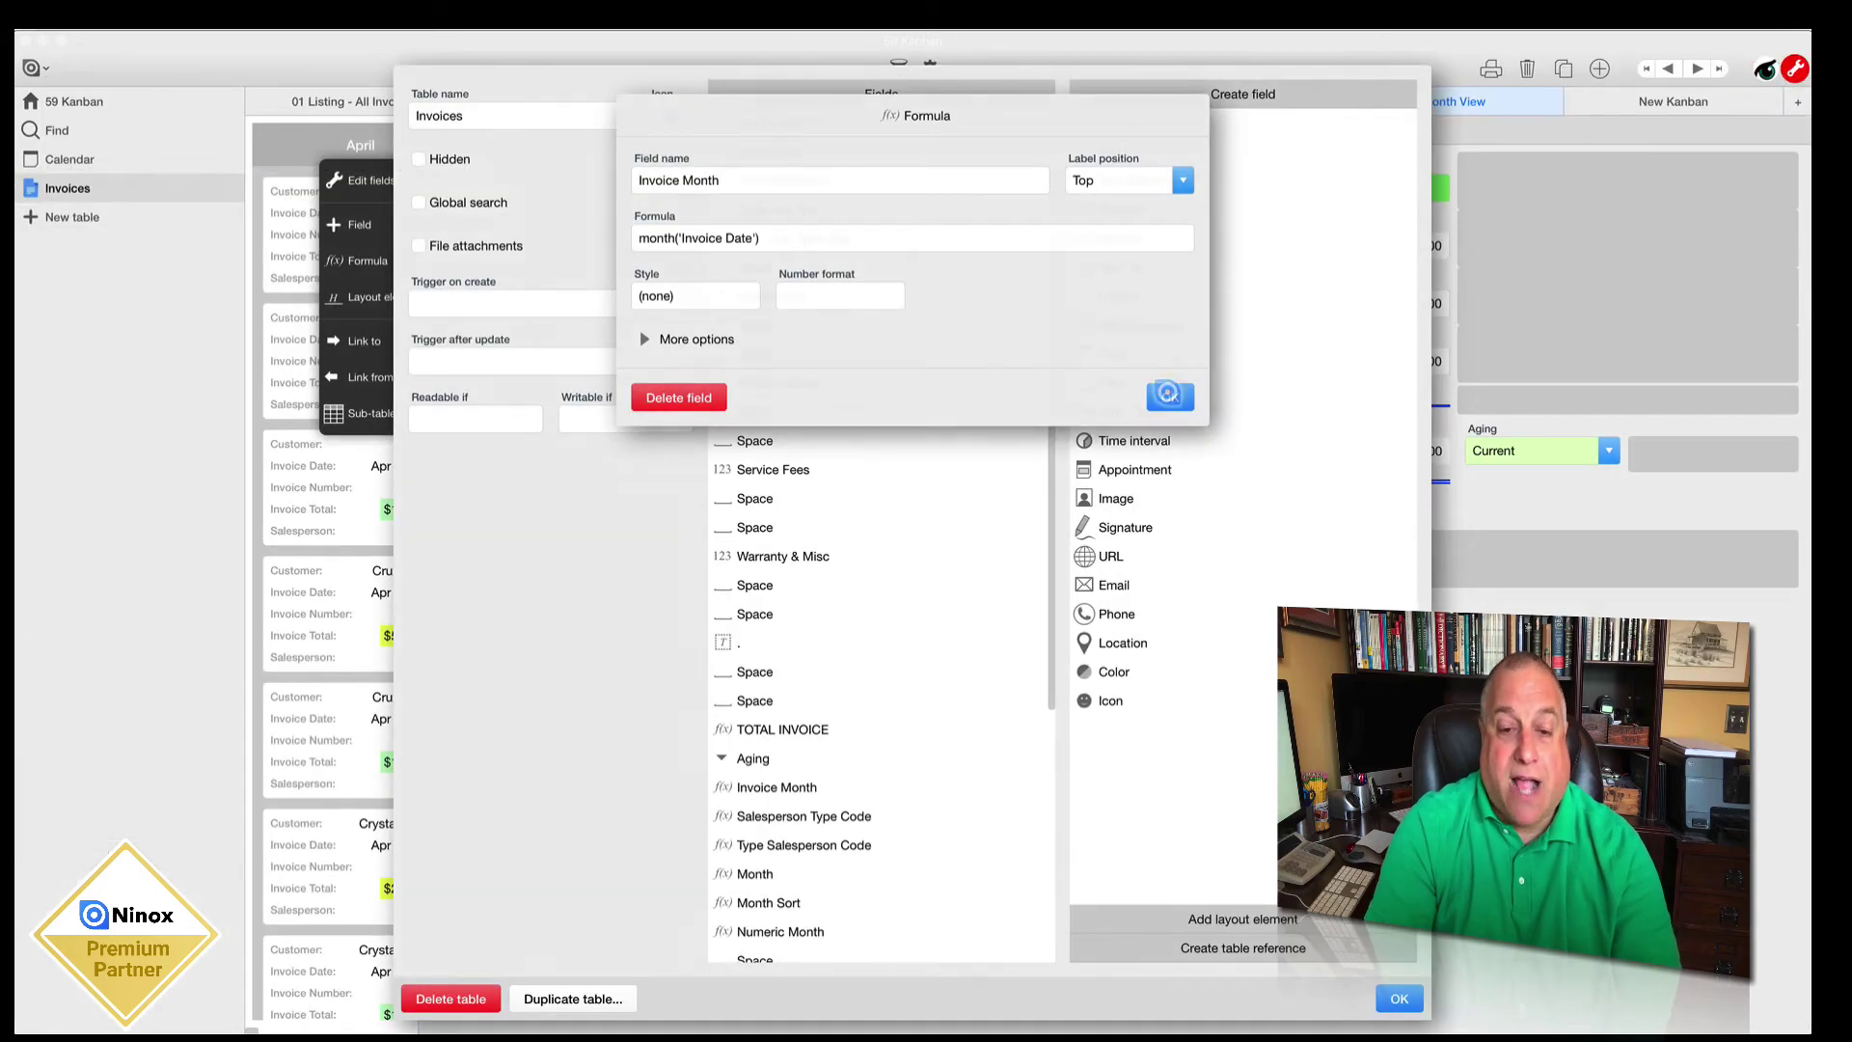
Step: Examine the function and argument in the Month field's formula, then close the field editor and the invoice record
click(901, 787)
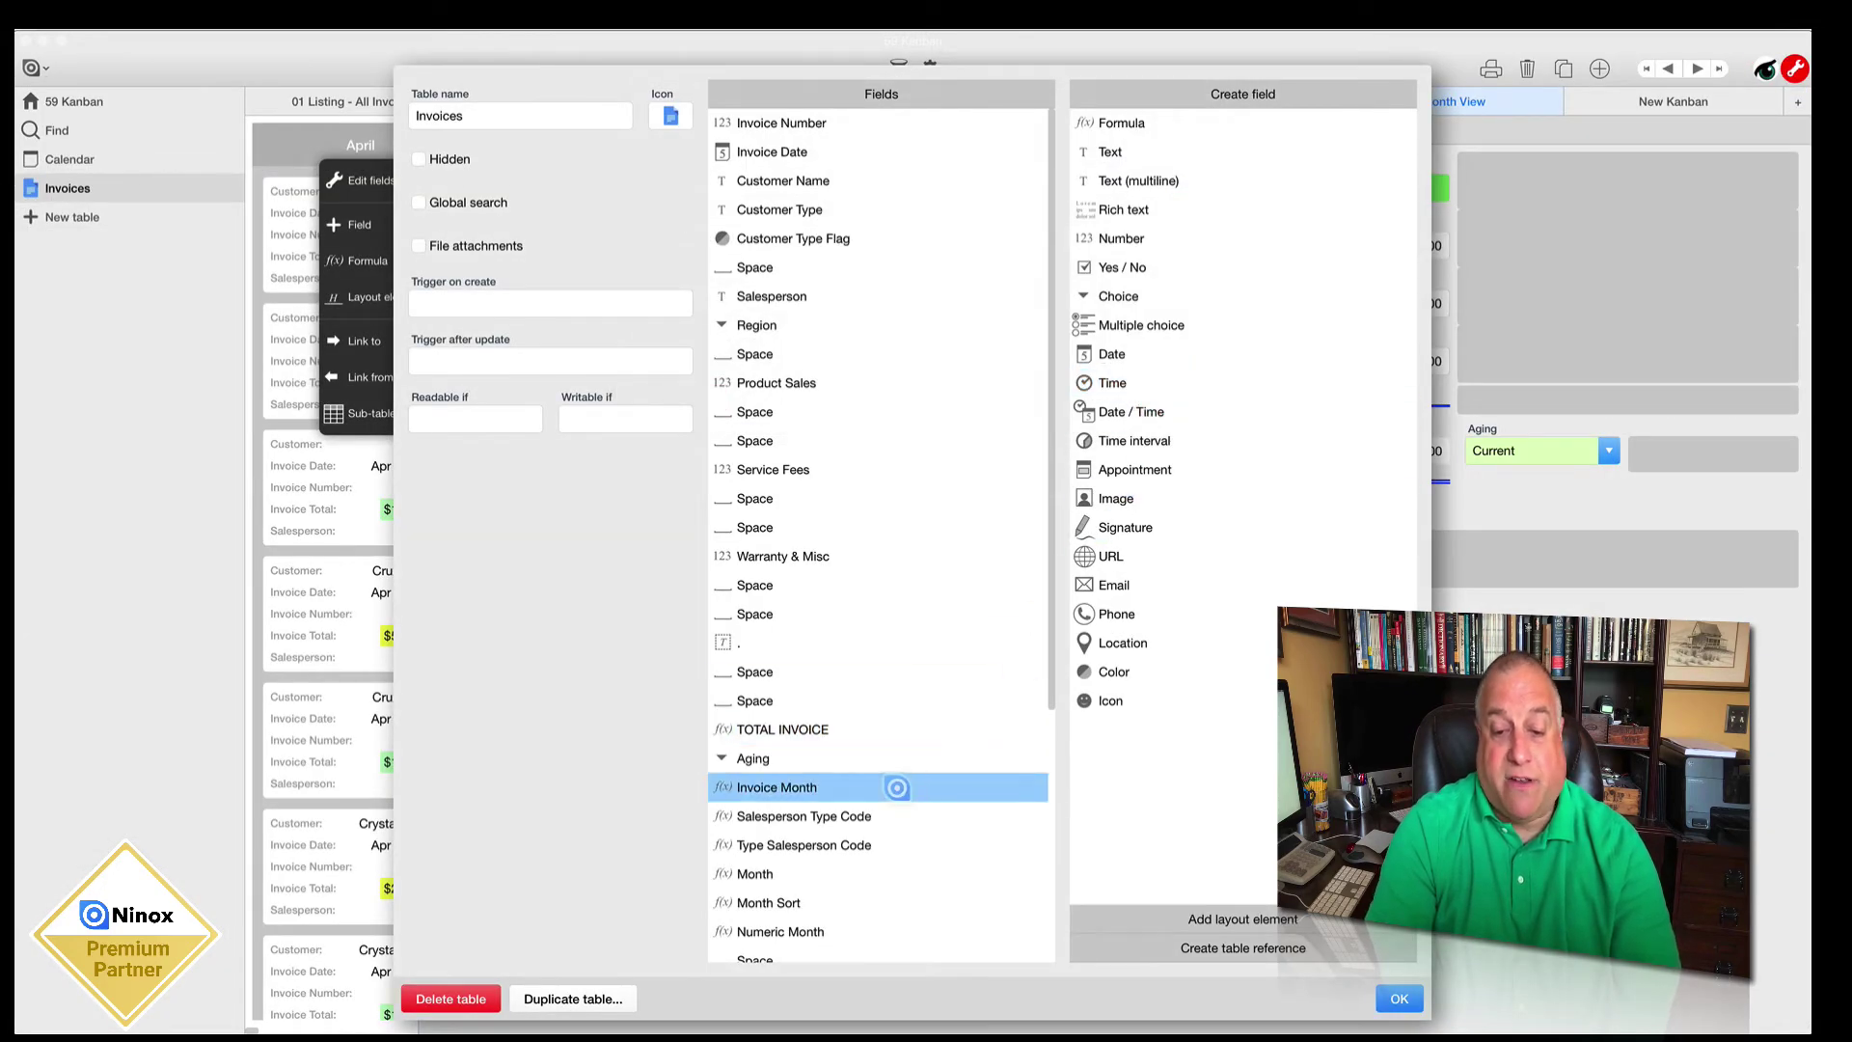
double_click(812, 873)
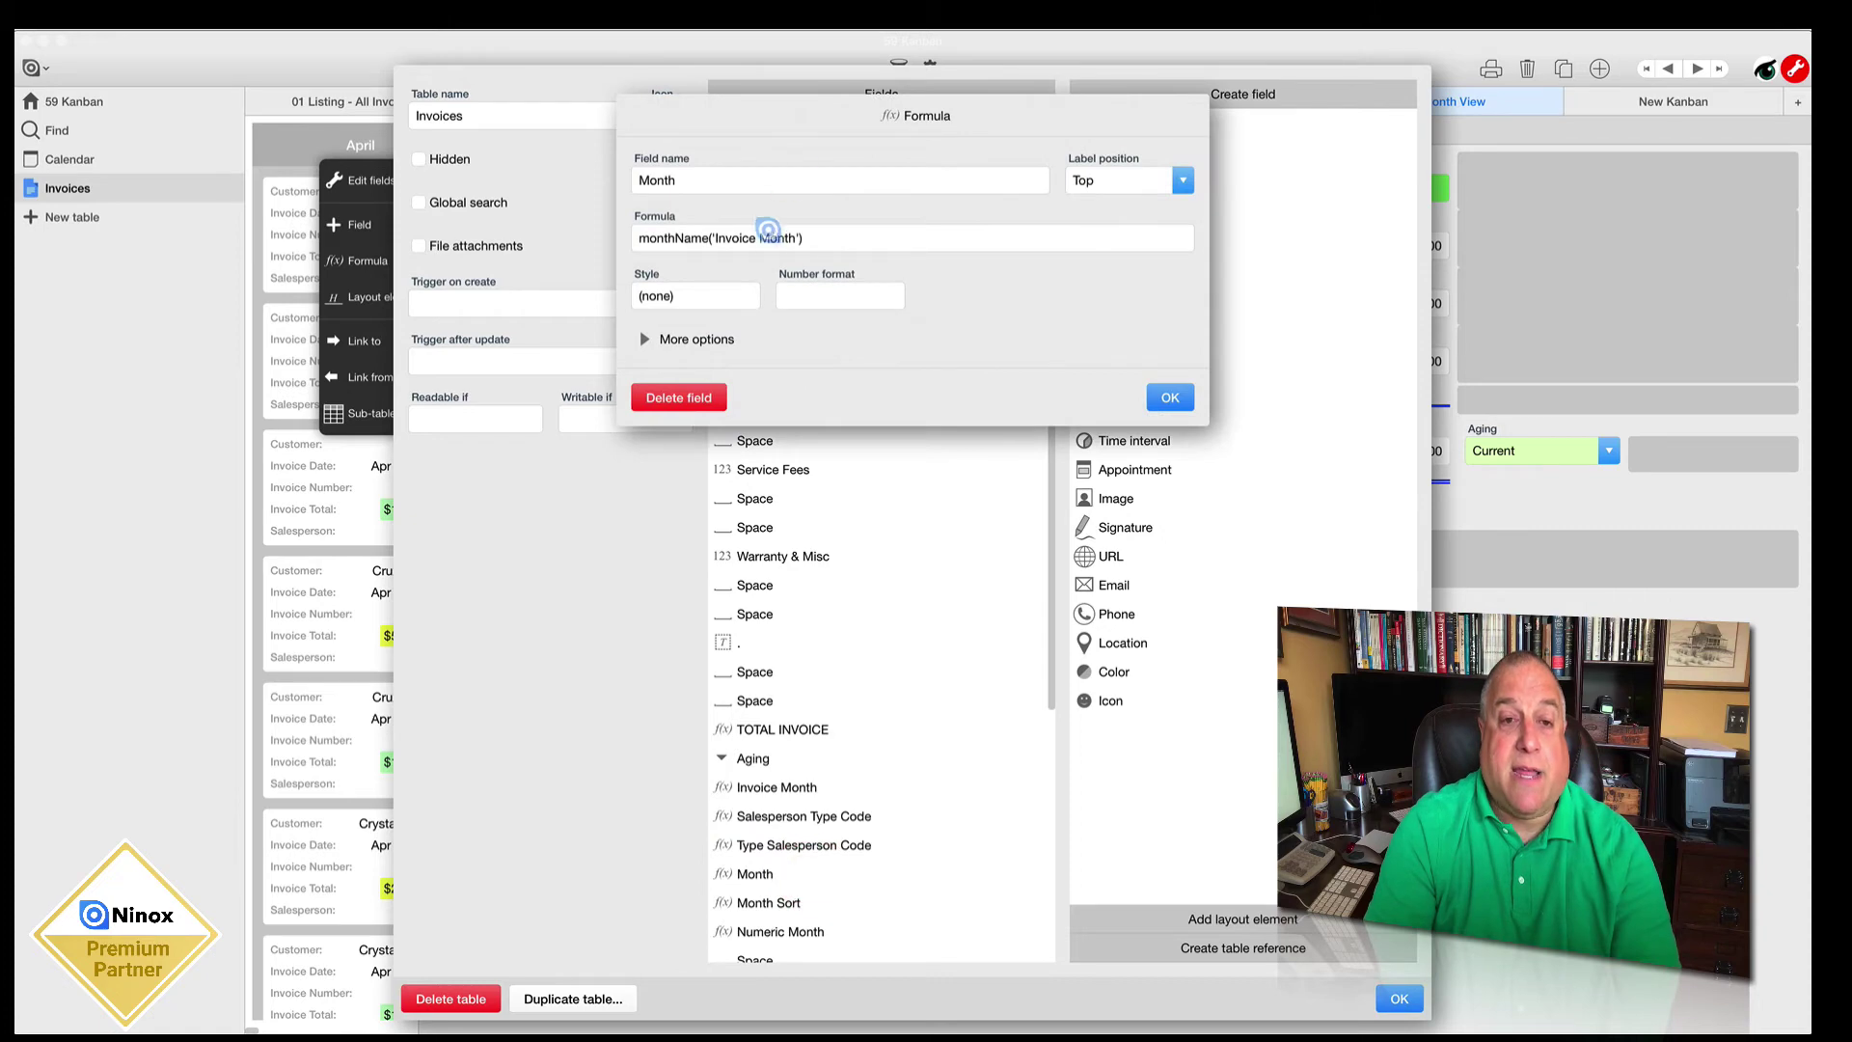
click(756, 237)
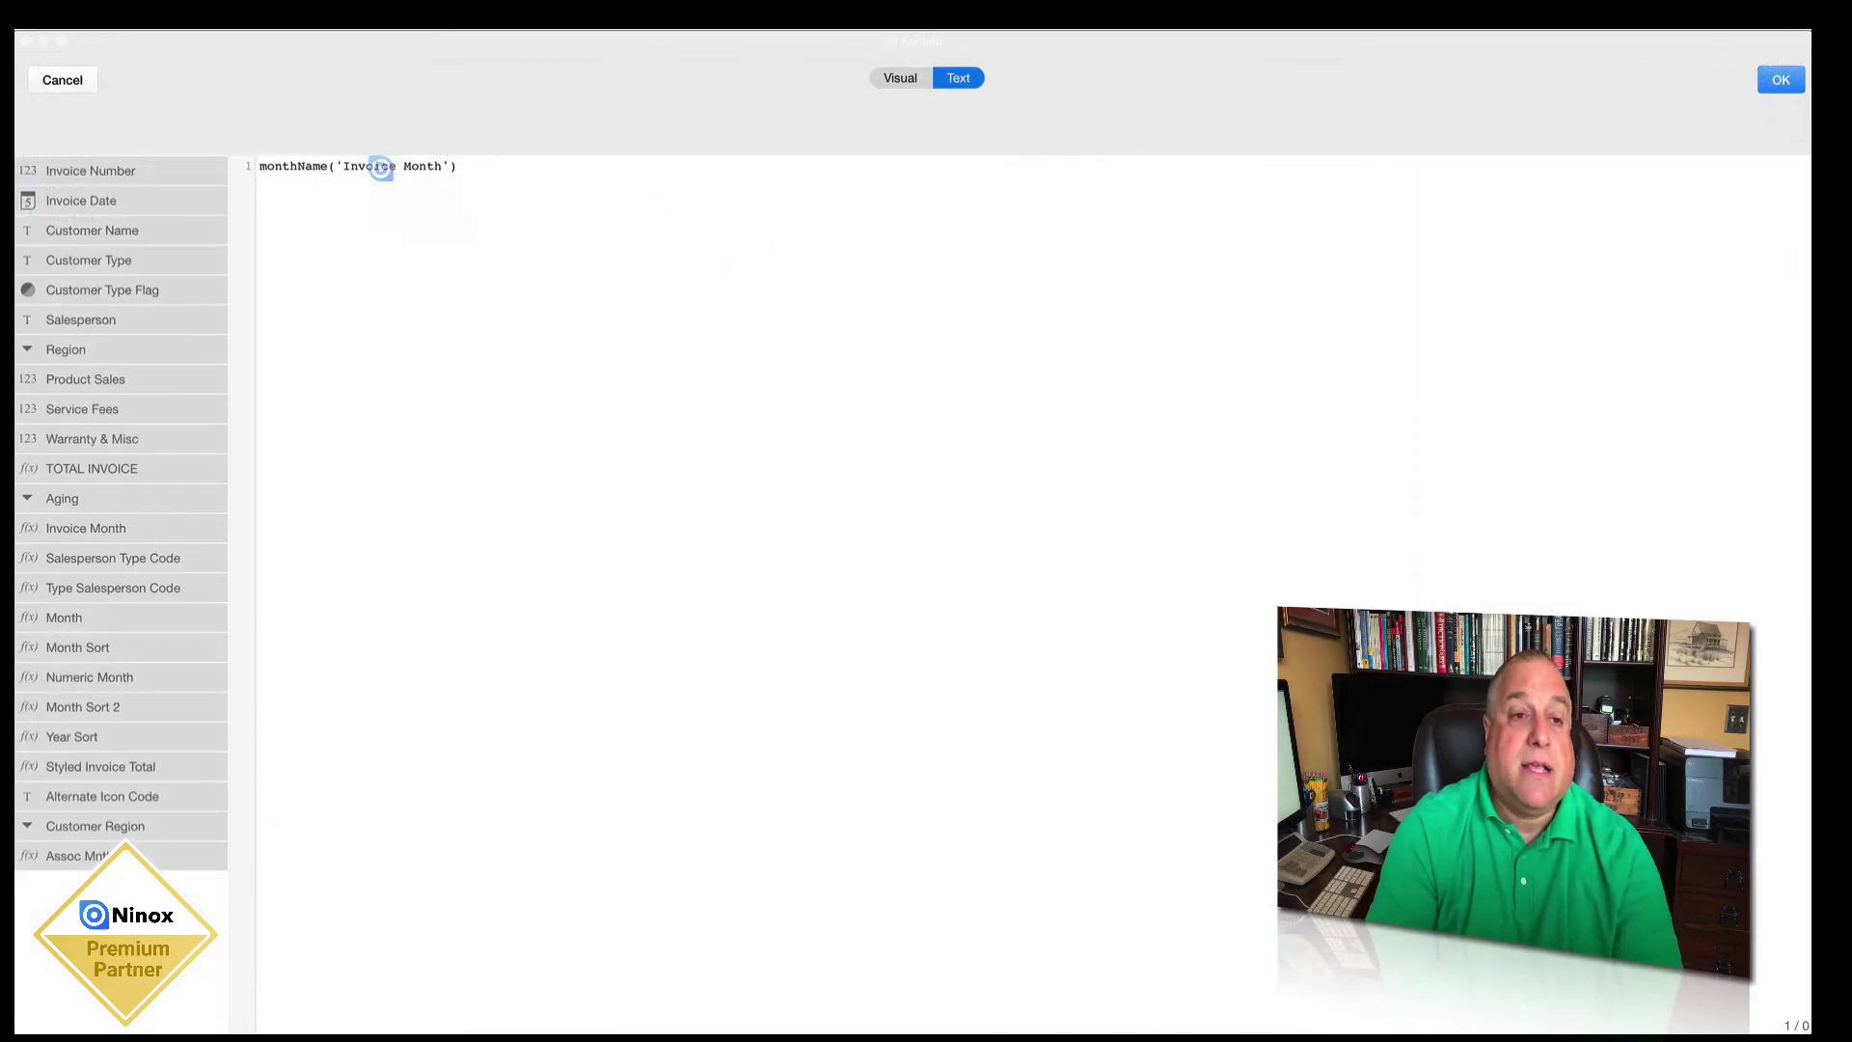
drag(334, 165, 450, 164)
drag(329, 165, 258, 165)
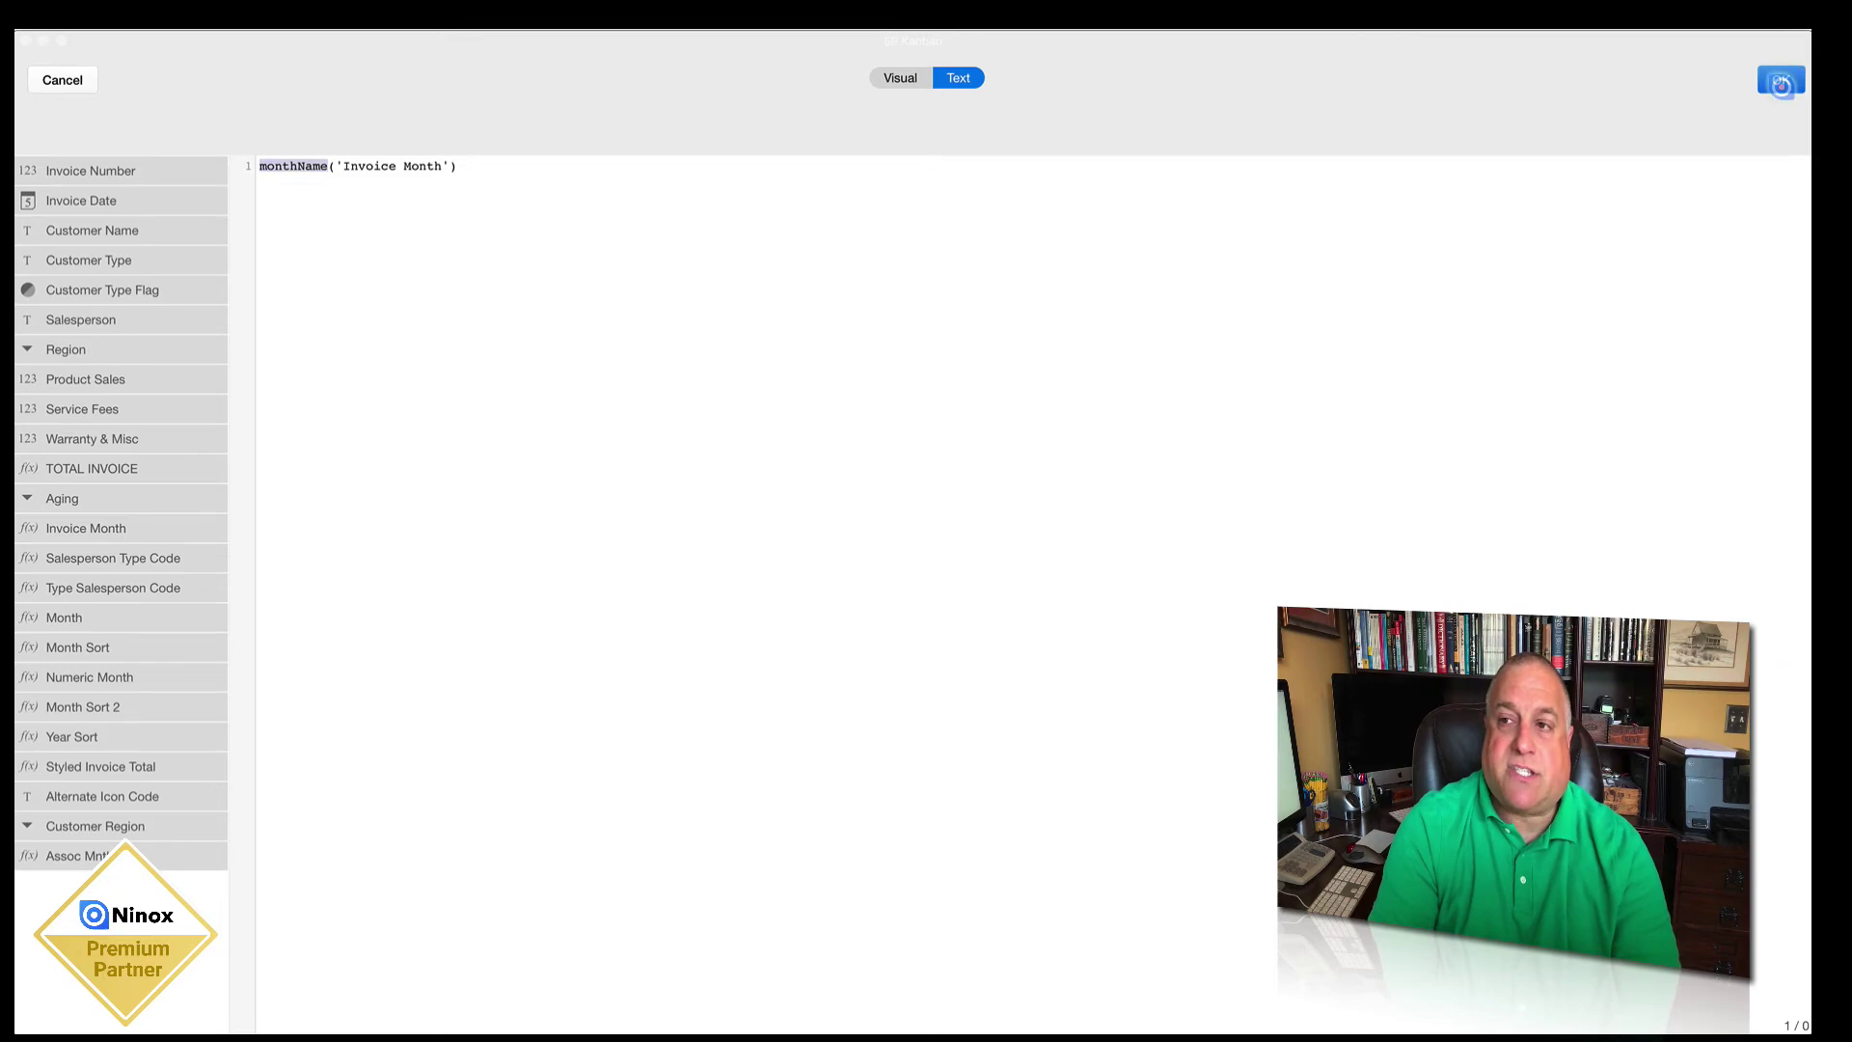
click(1782, 78)
click(1157, 397)
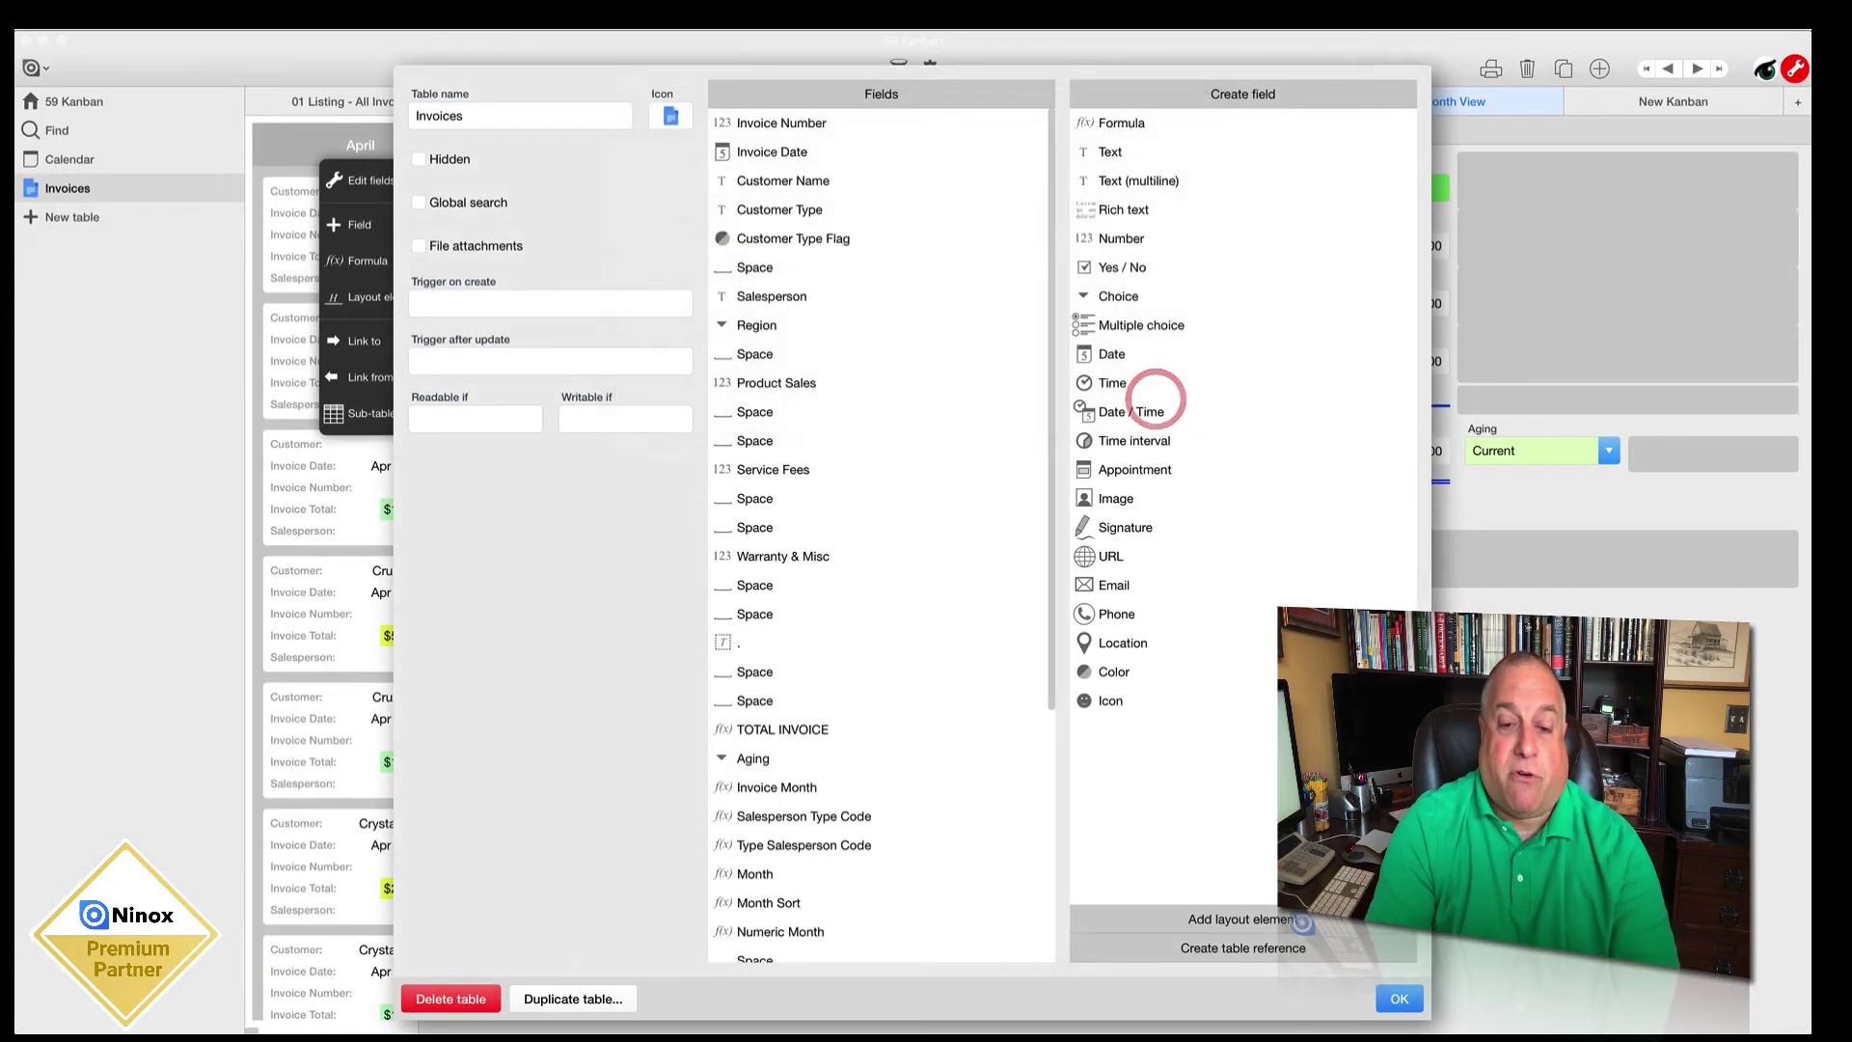
click(1397, 998)
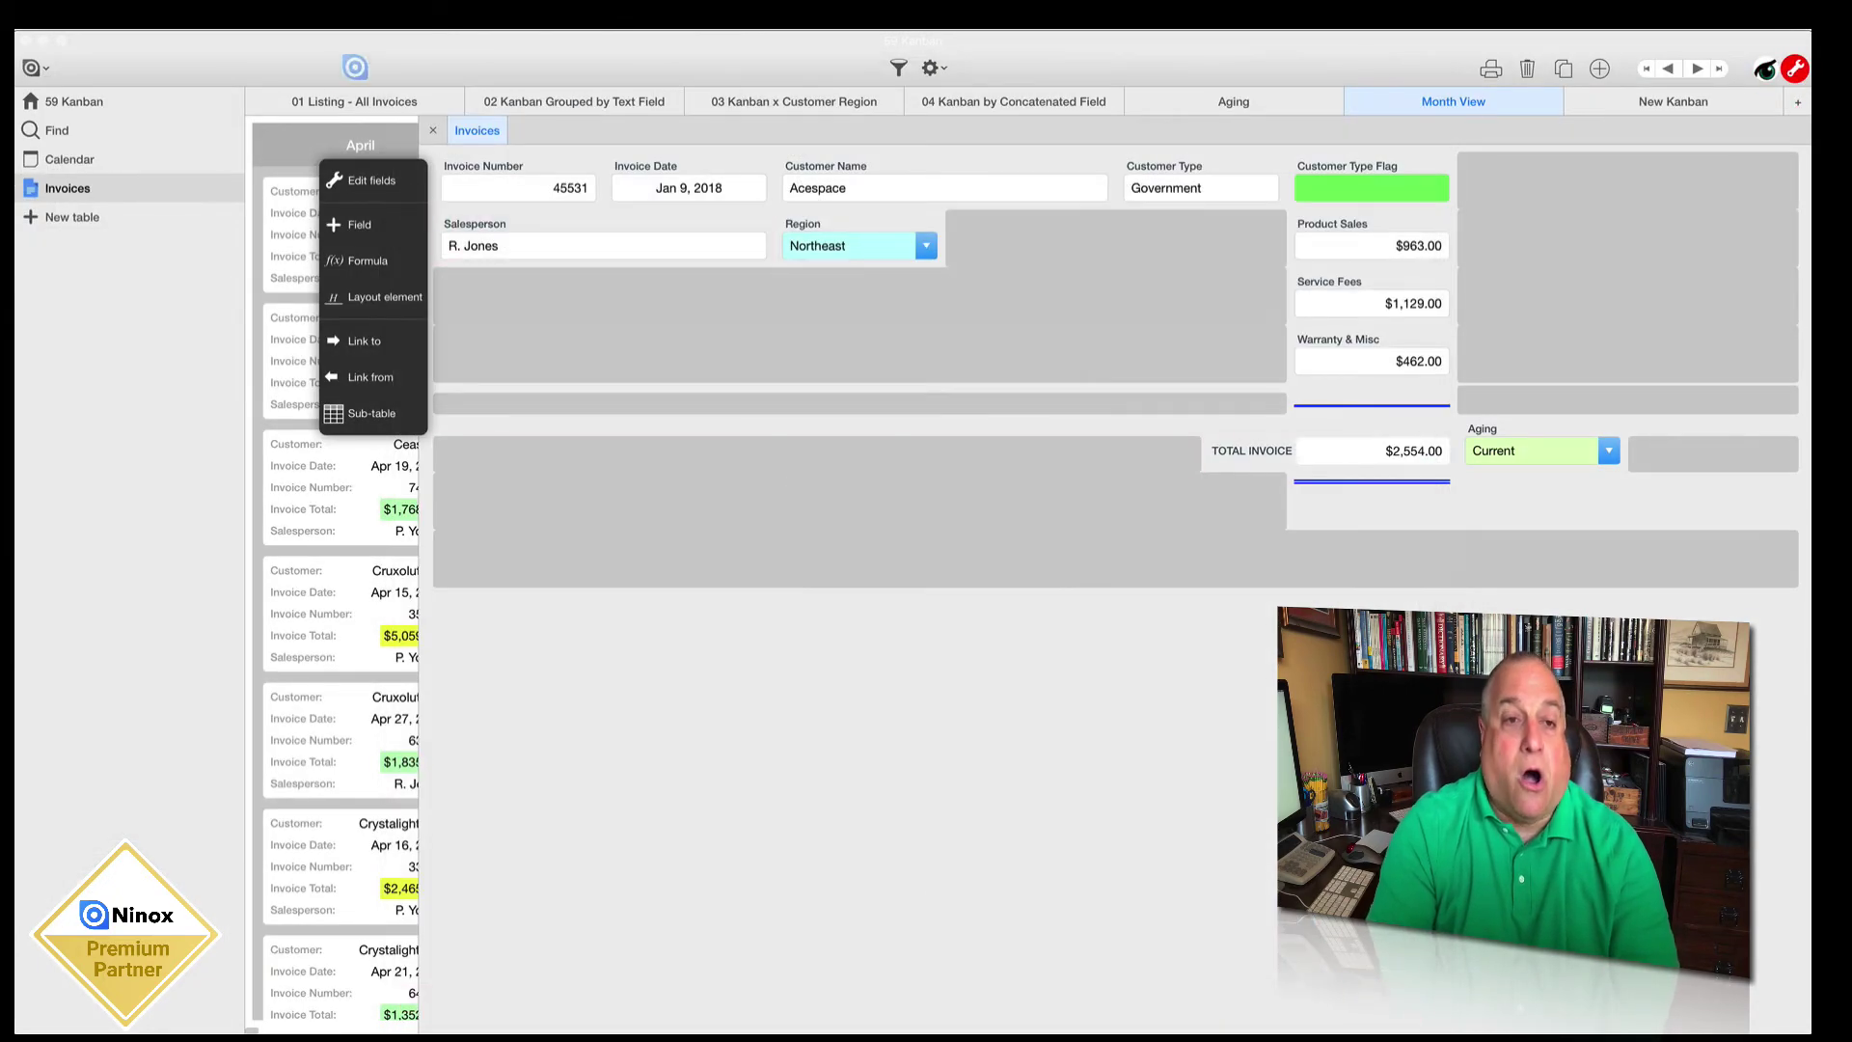
click(433, 135)
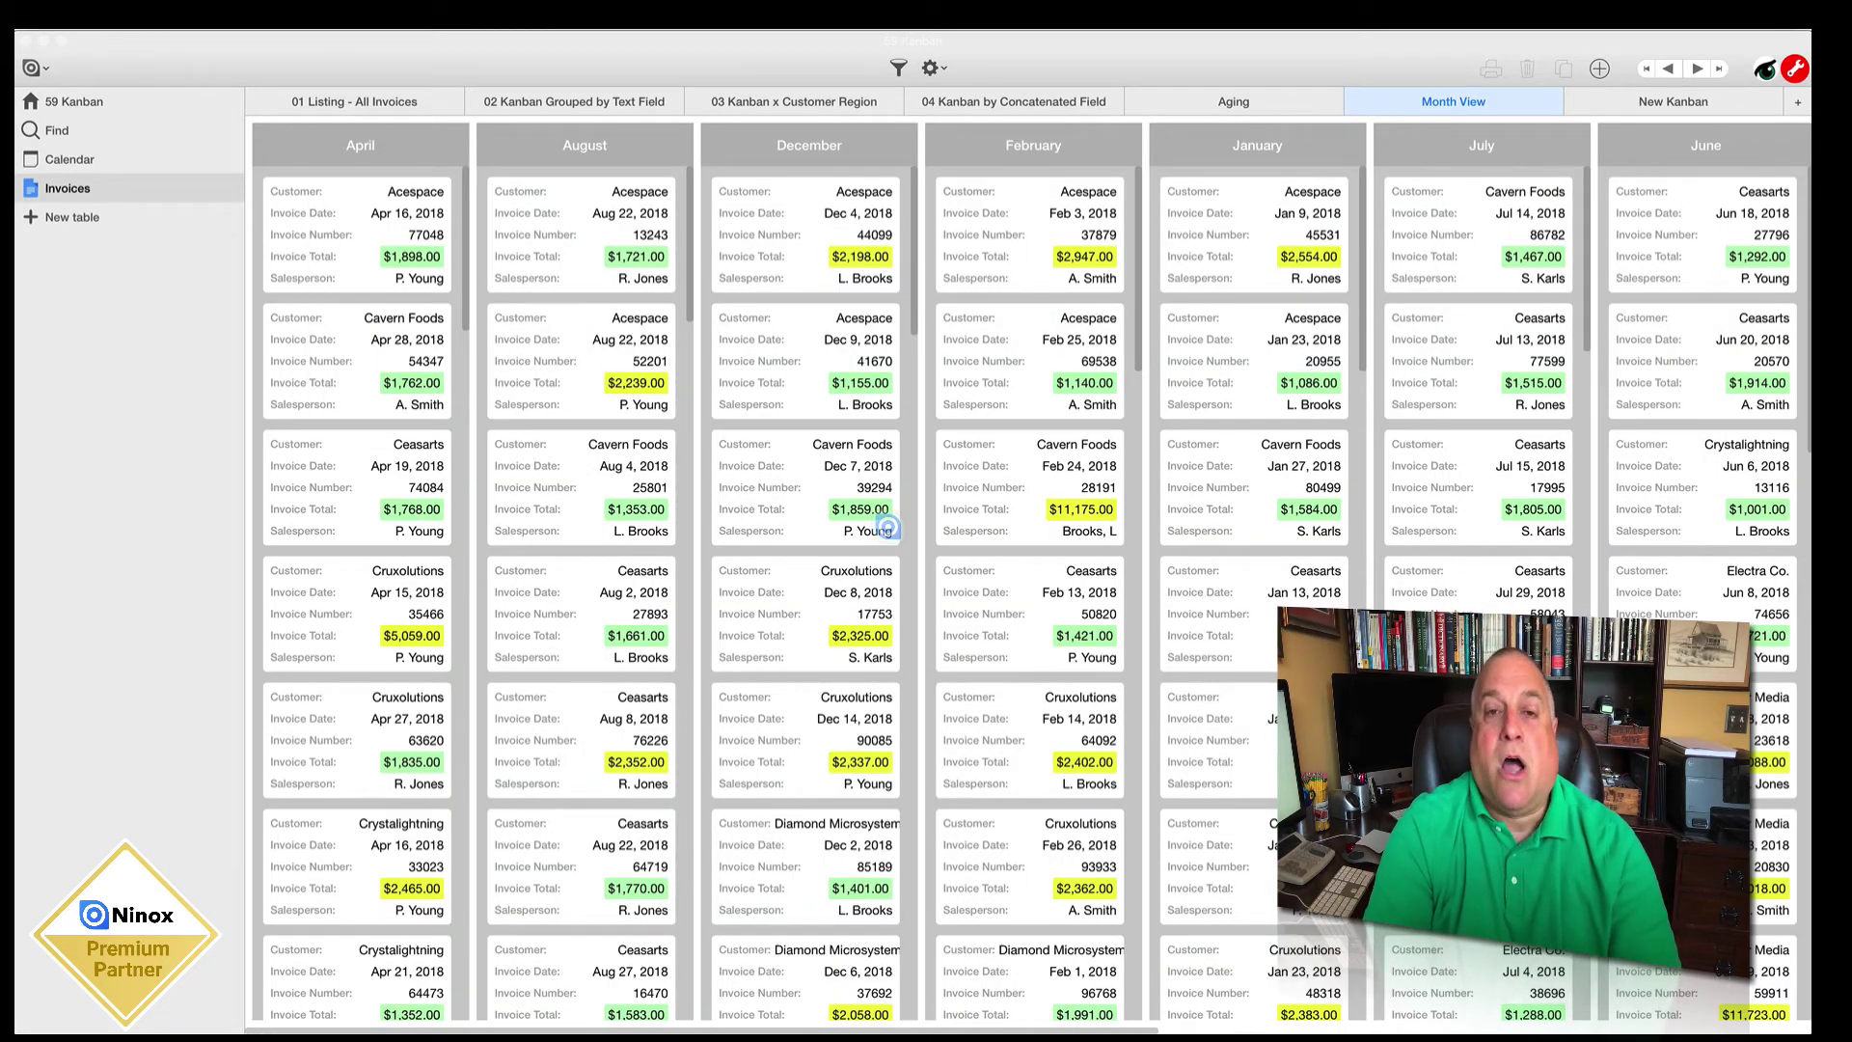
Step: Add the Invoice Month field to the Month View's visible columns, set it to Grouped and review the resulting groups
click(1434, 102)
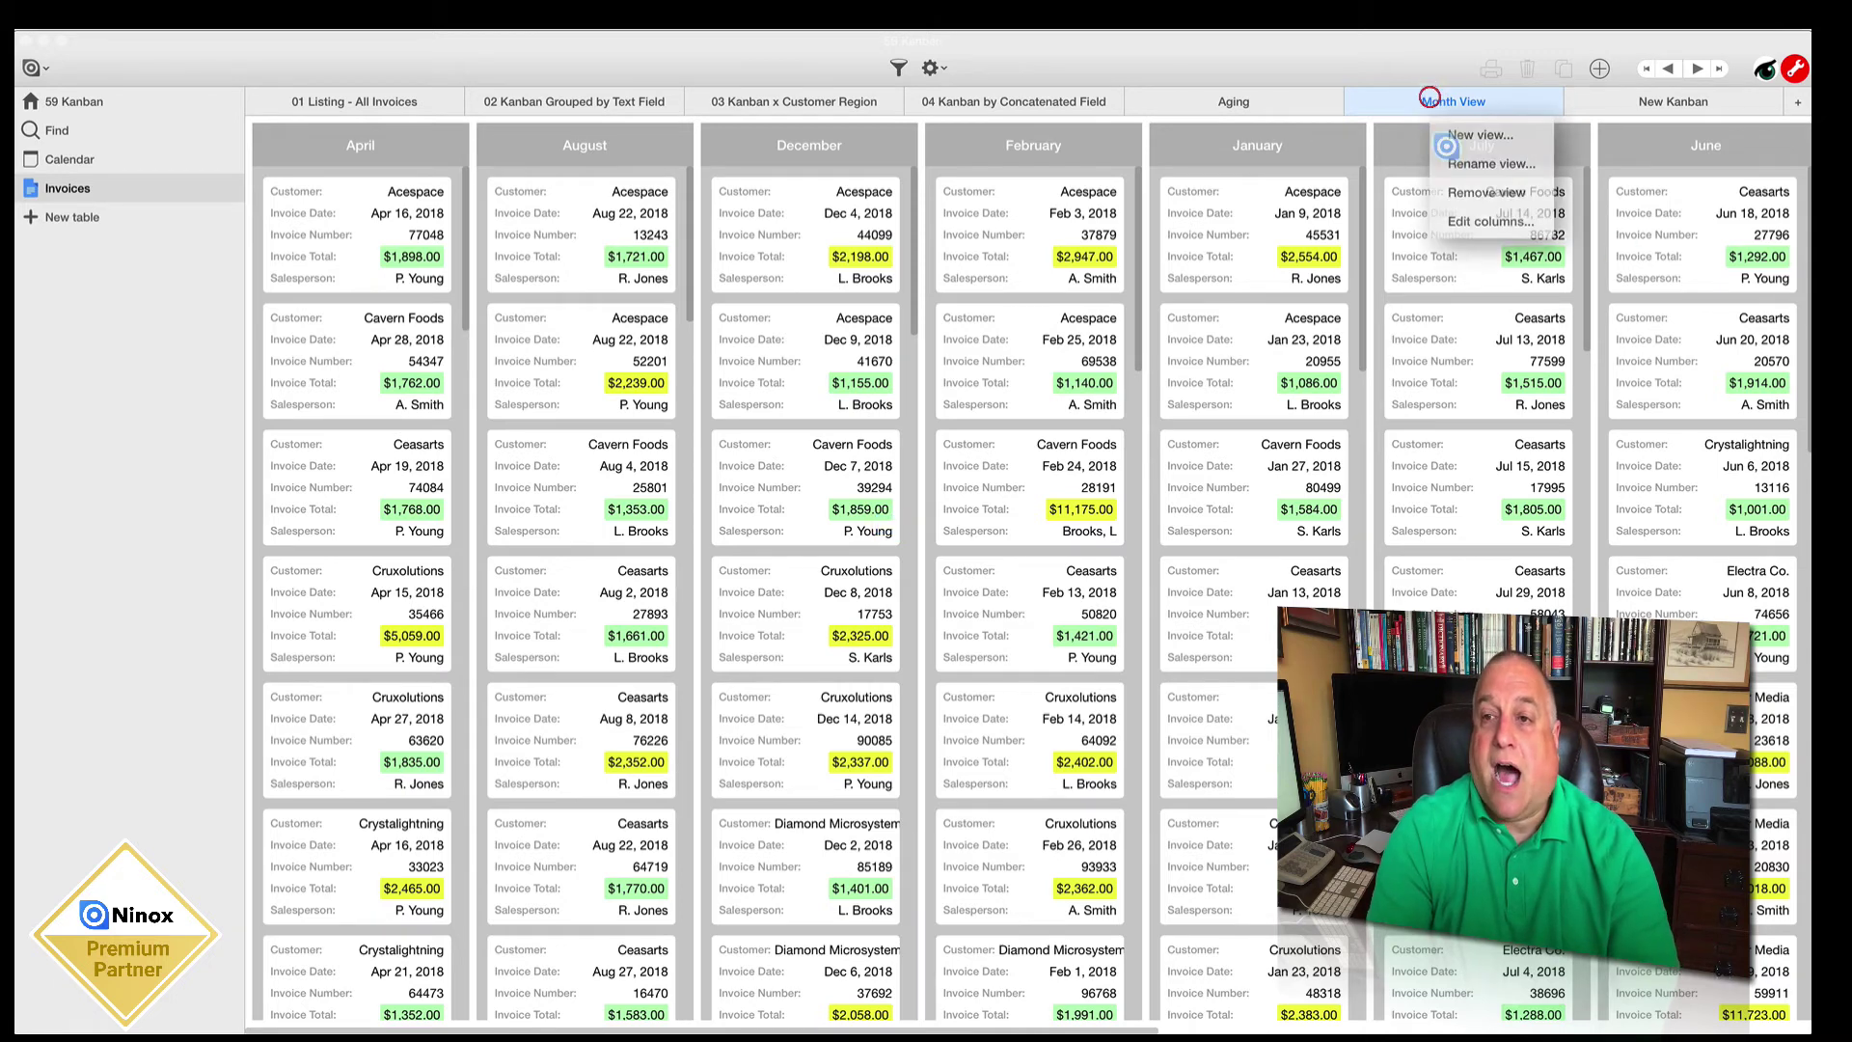
click(1476, 221)
click(776, 241)
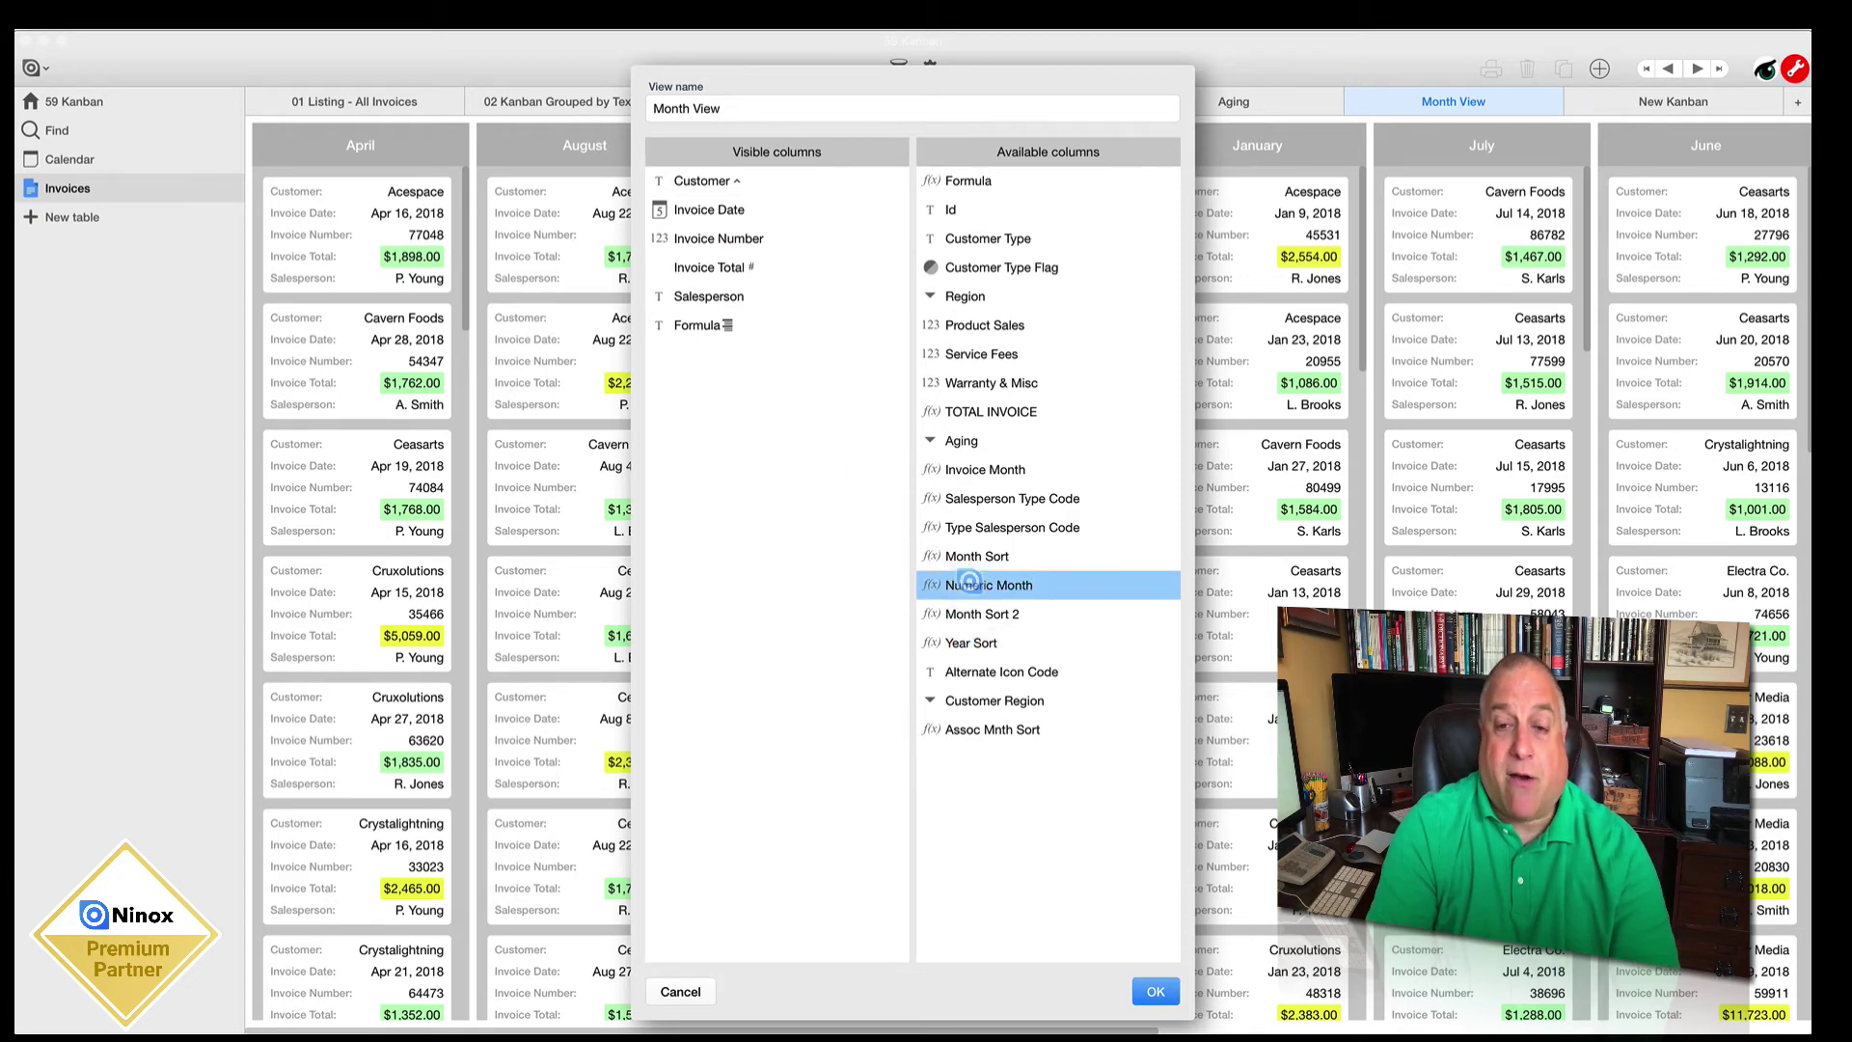
drag(966, 472, 694, 393)
click(693, 354)
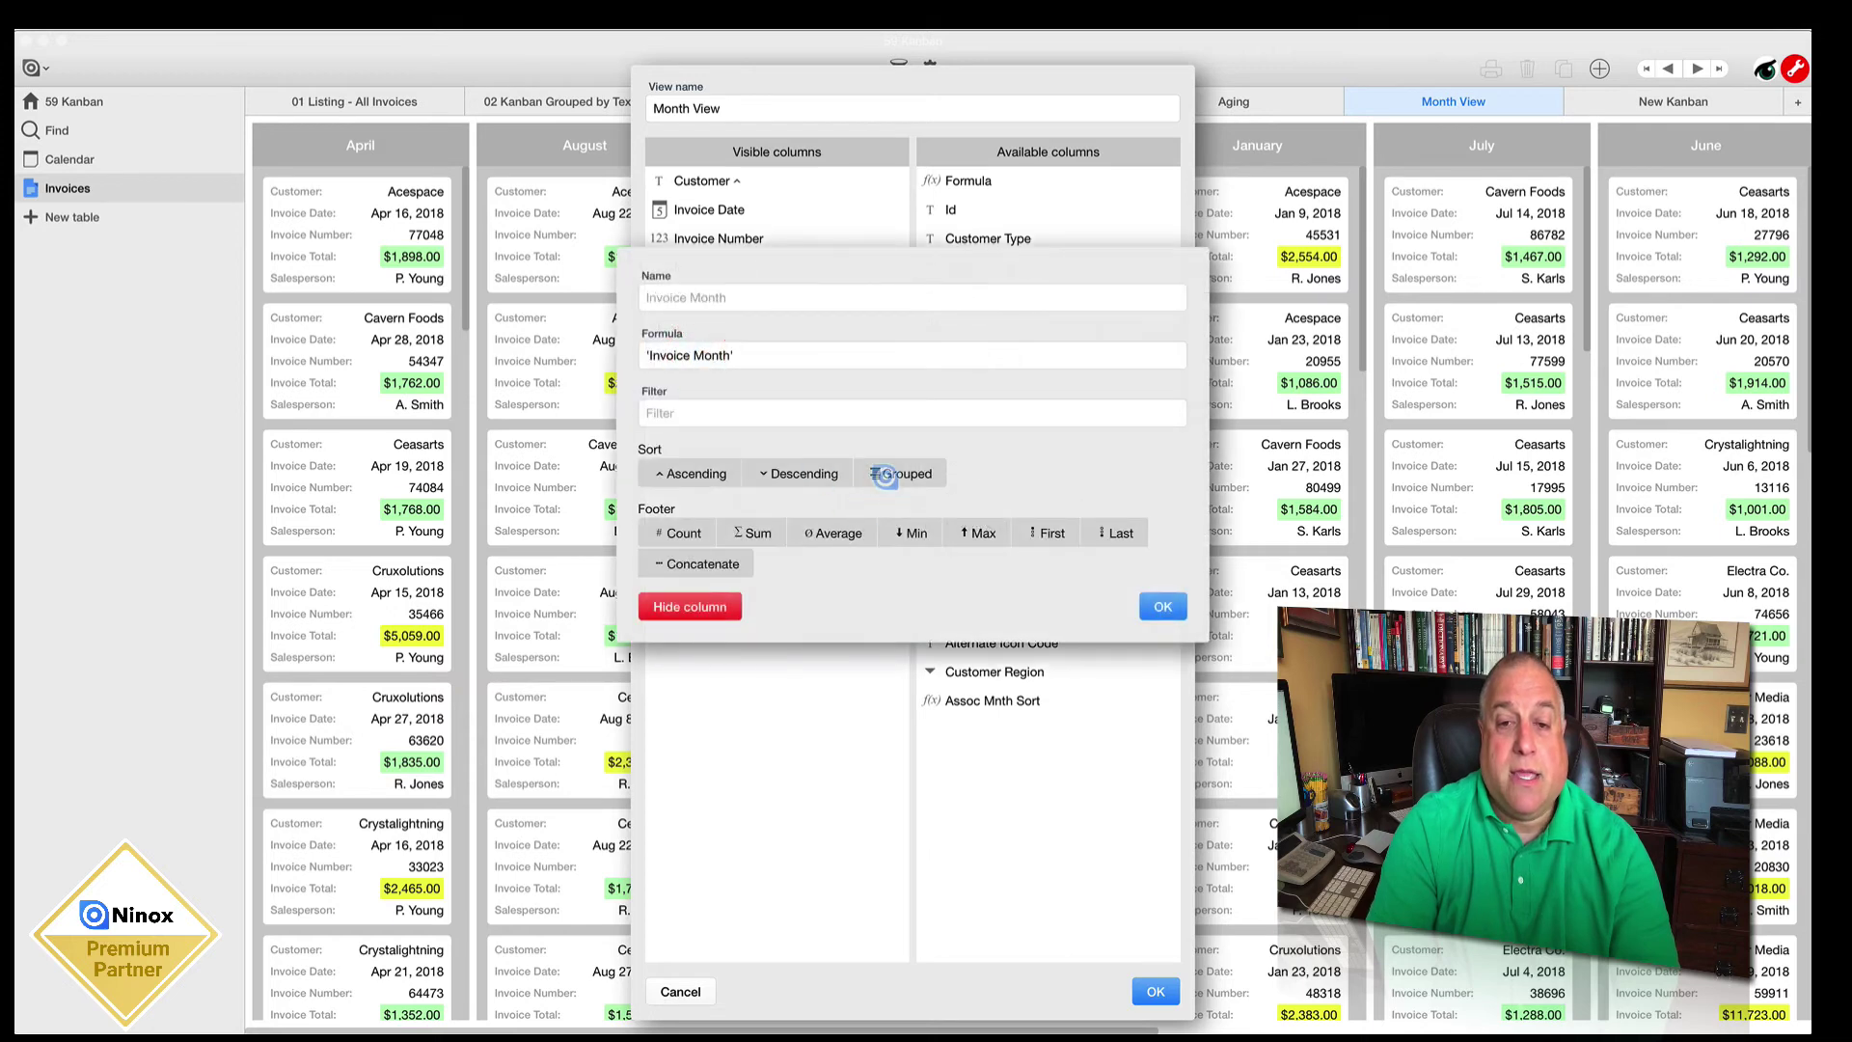
click(885, 473)
click(1159, 605)
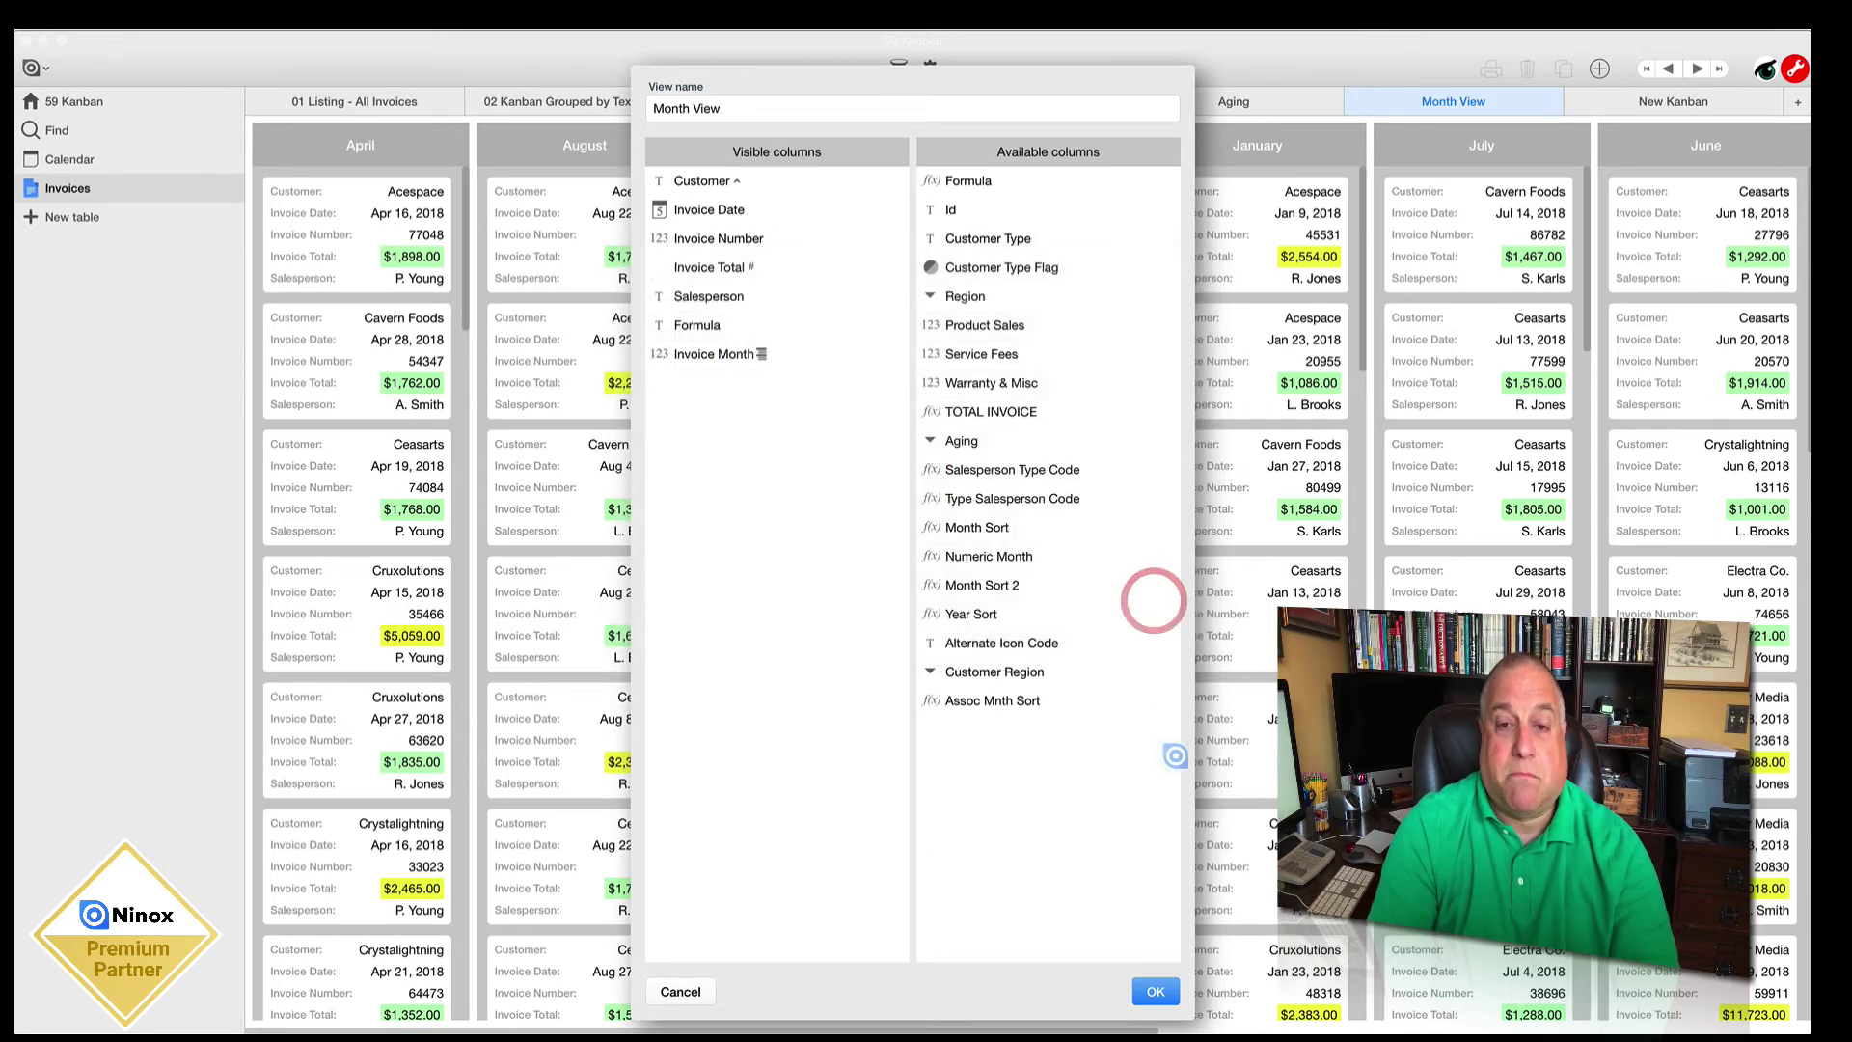
click(1154, 989)
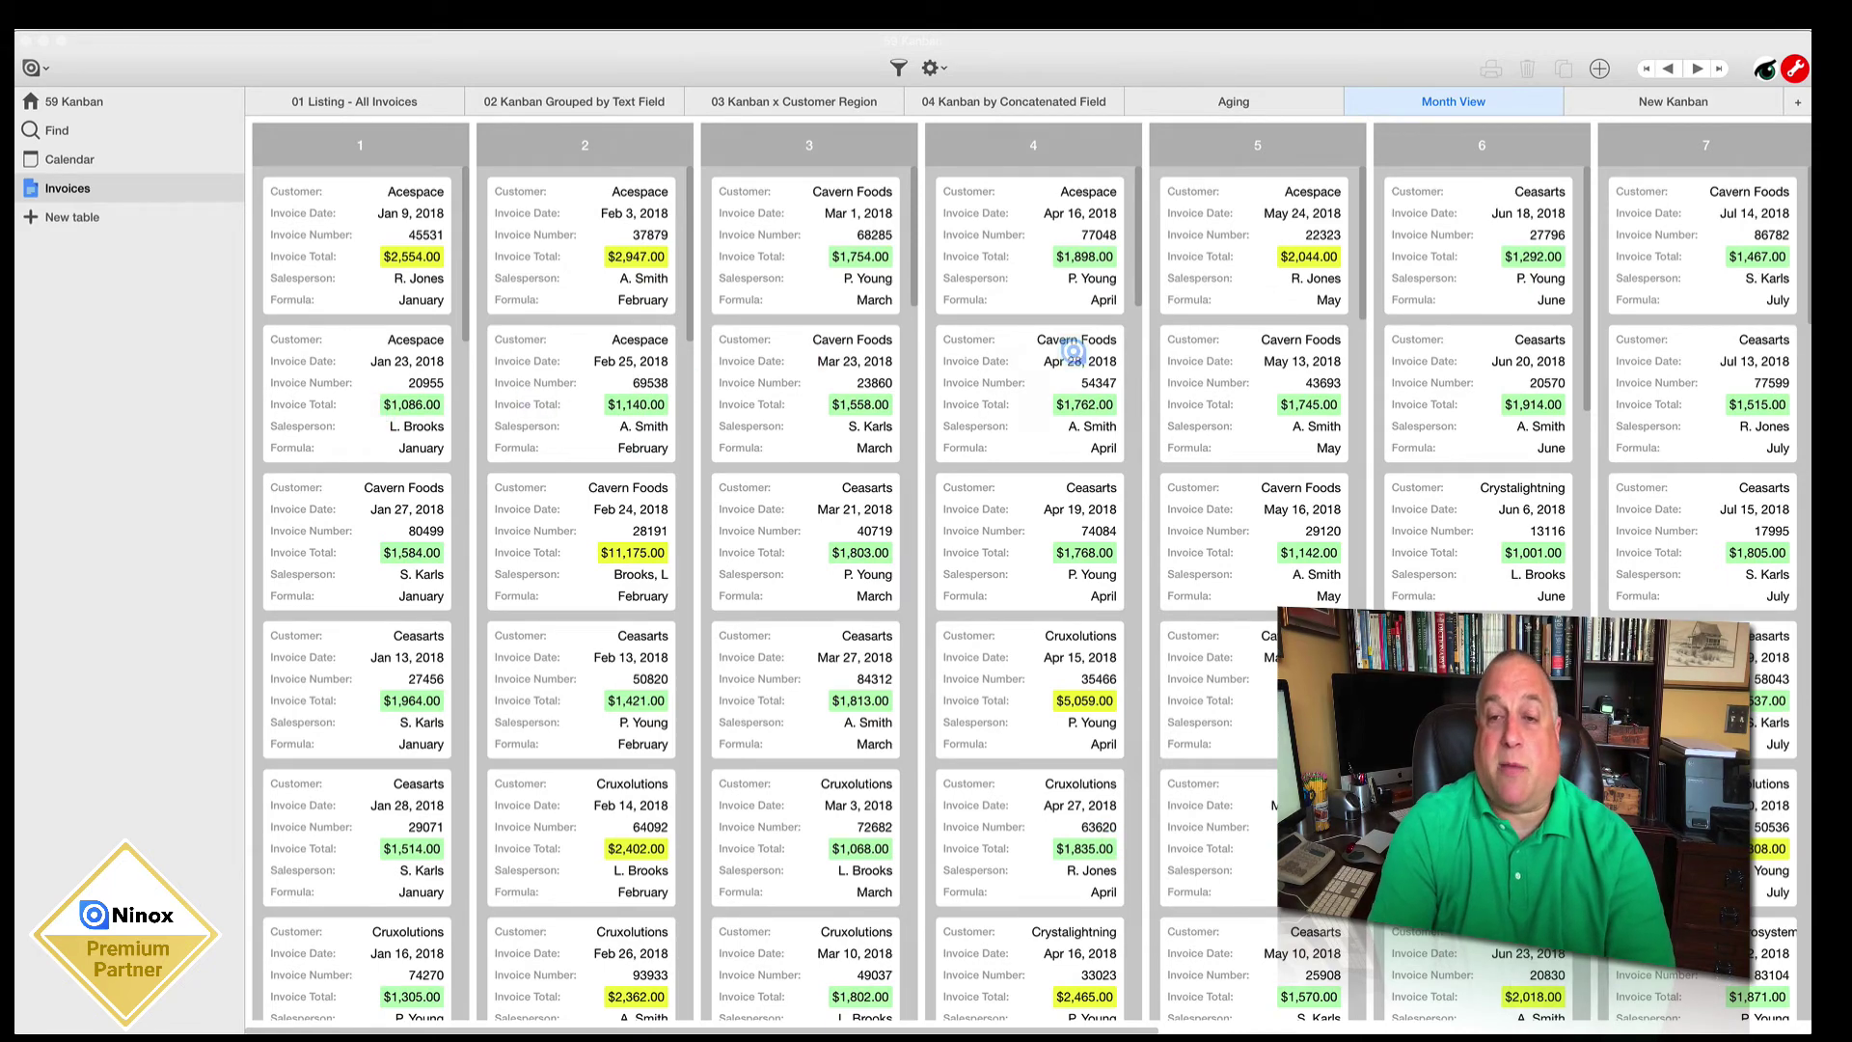
scroll(1073, 352, right, 10)
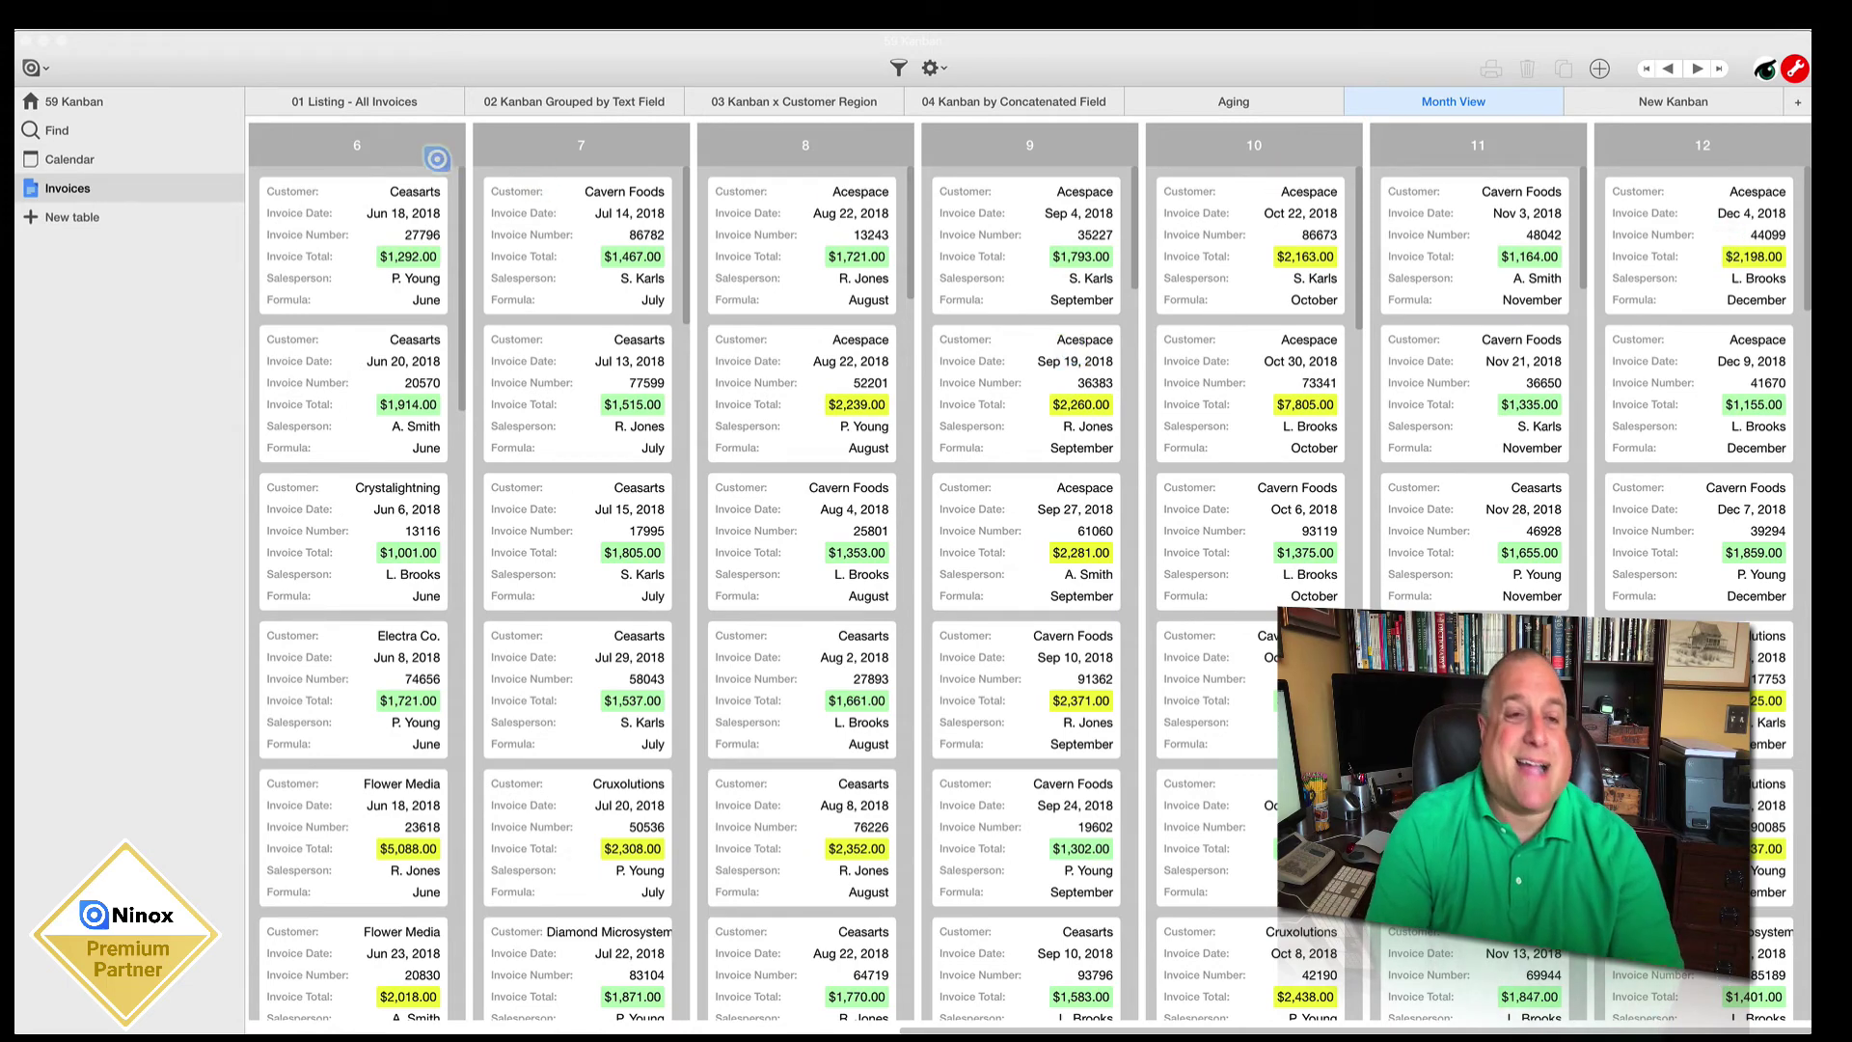
scroll(518, 391, left, 5)
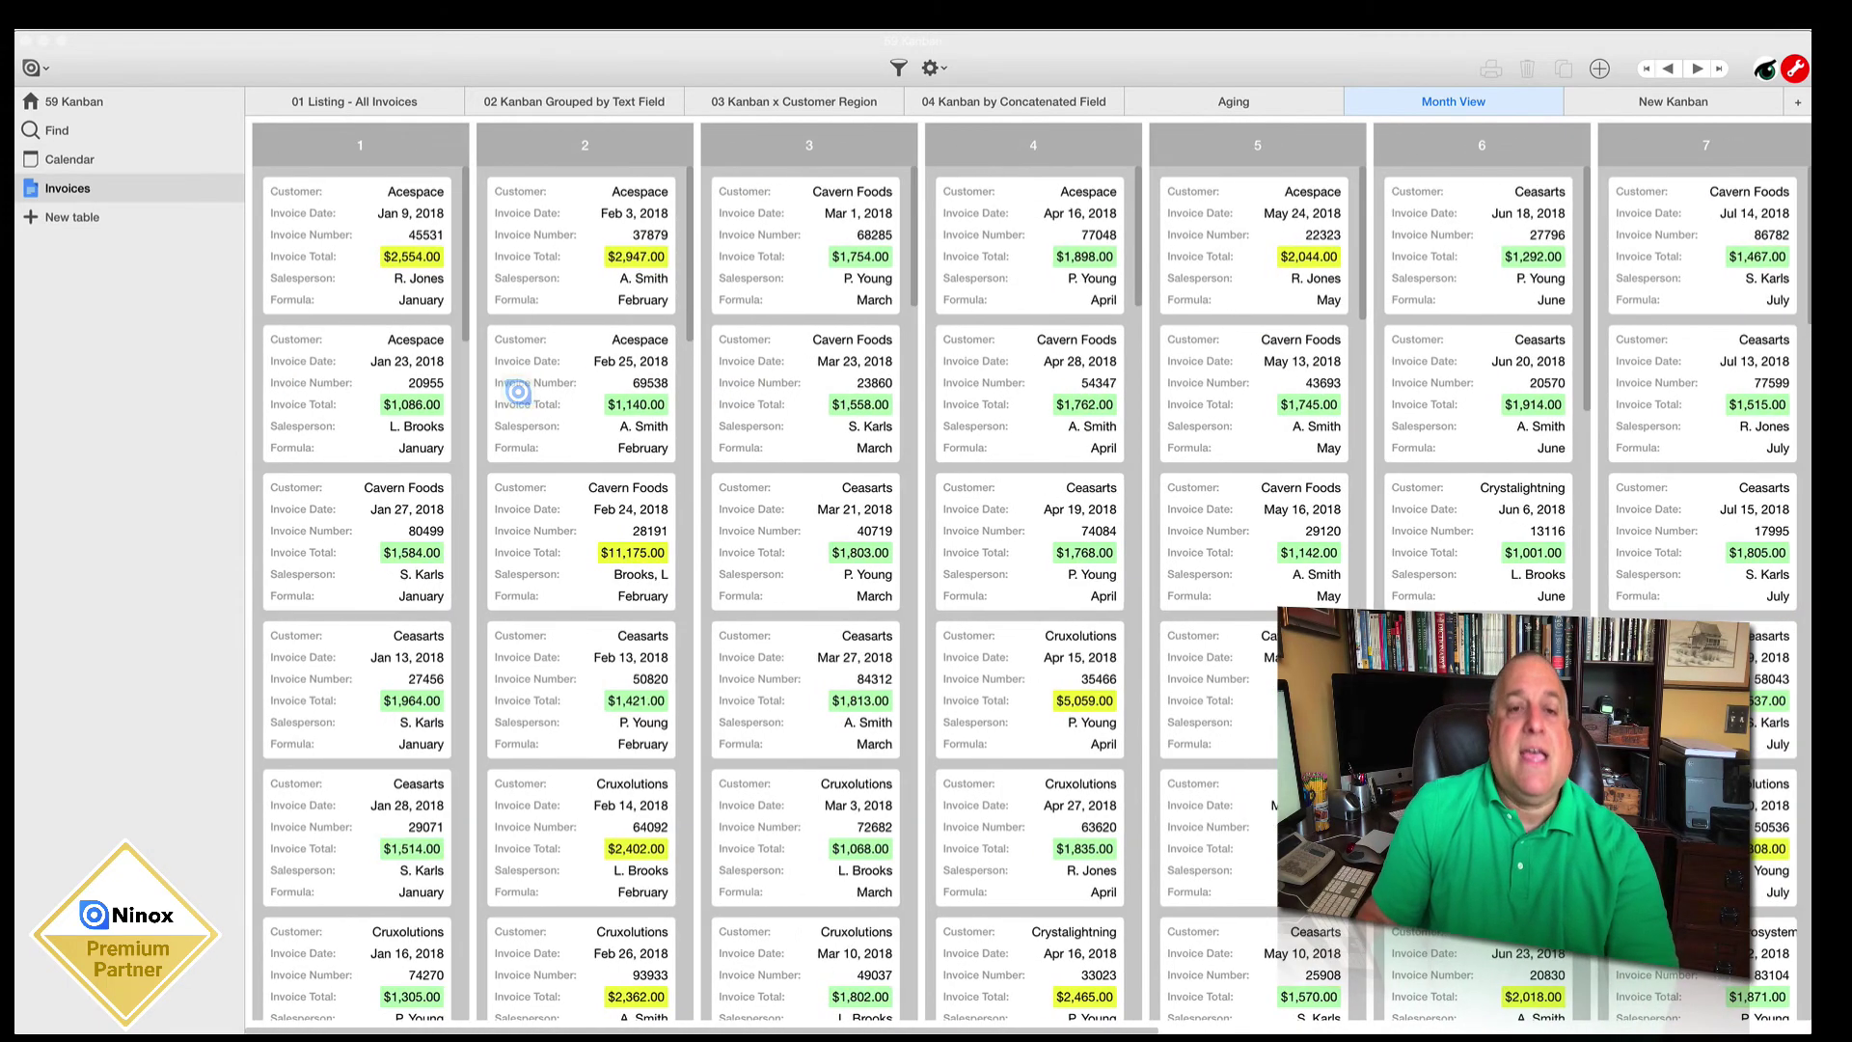
scroll(518, 391, left, 8)
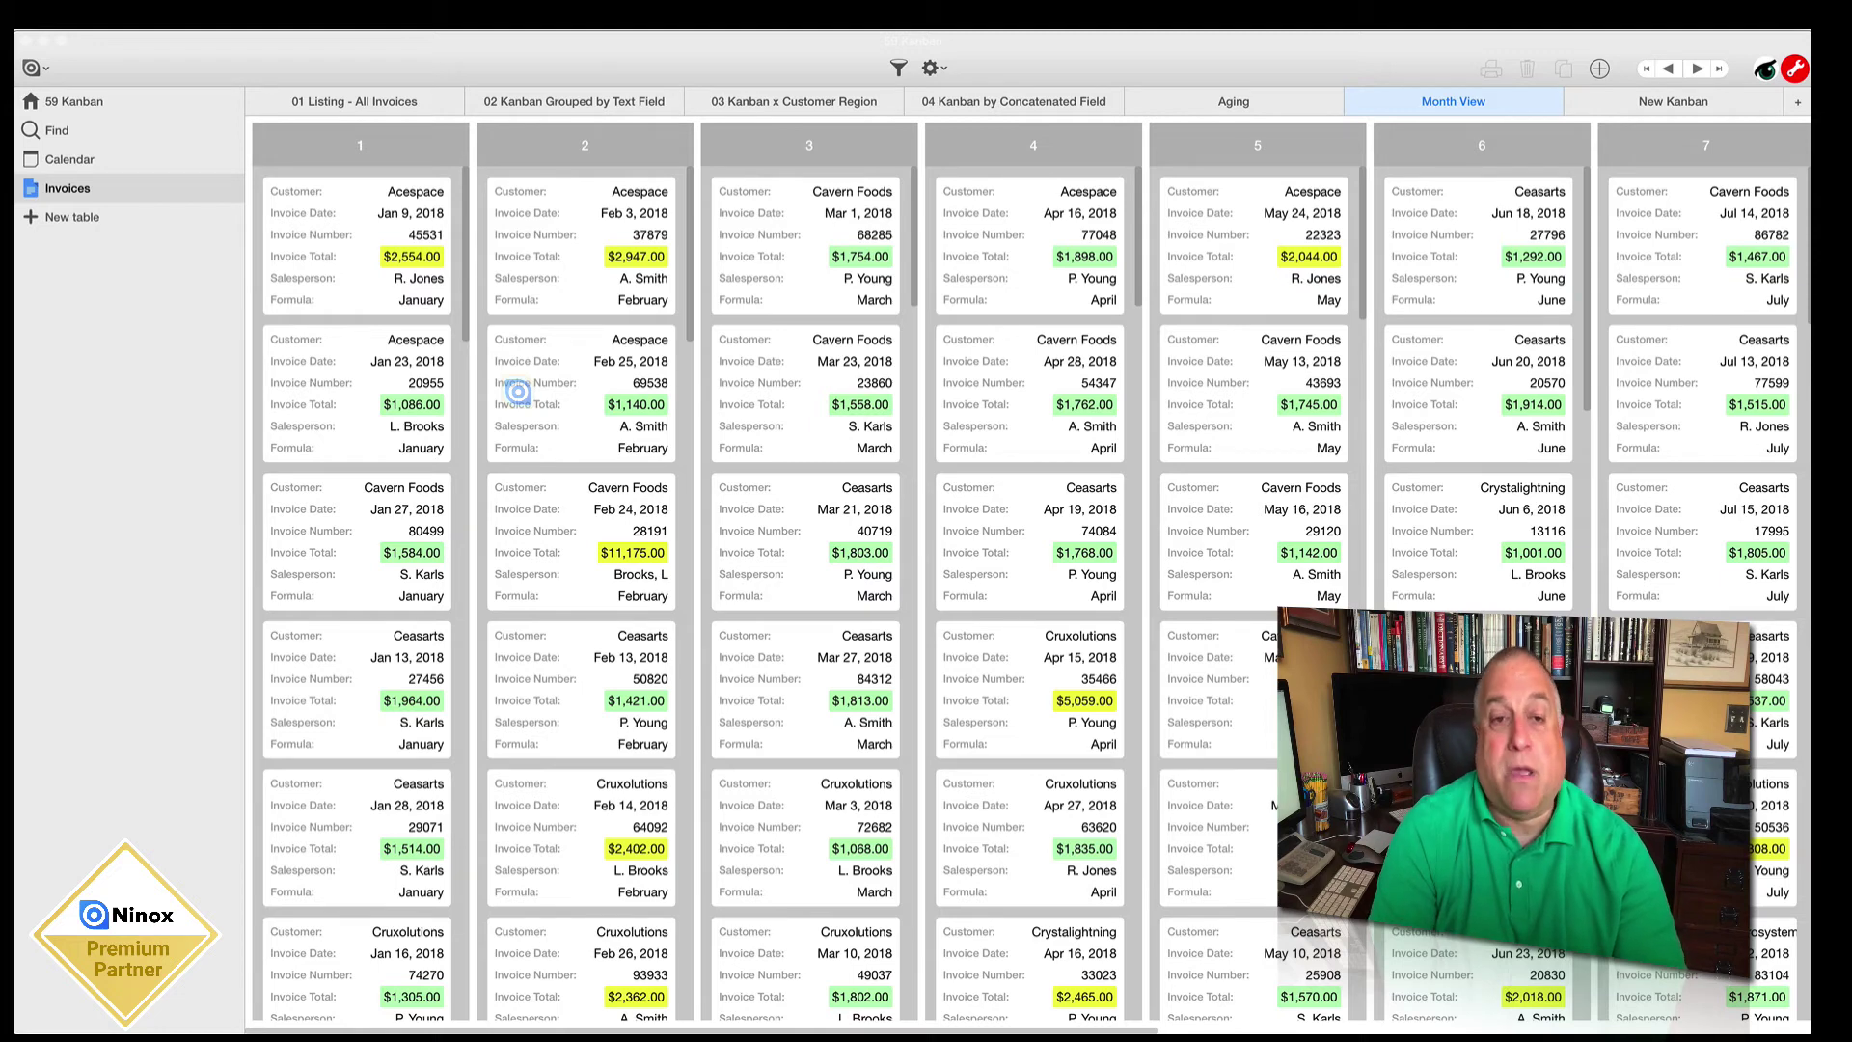
Step: Edit the Month View's columns and add the Month Sort field to the visible columns
click(1371, 100)
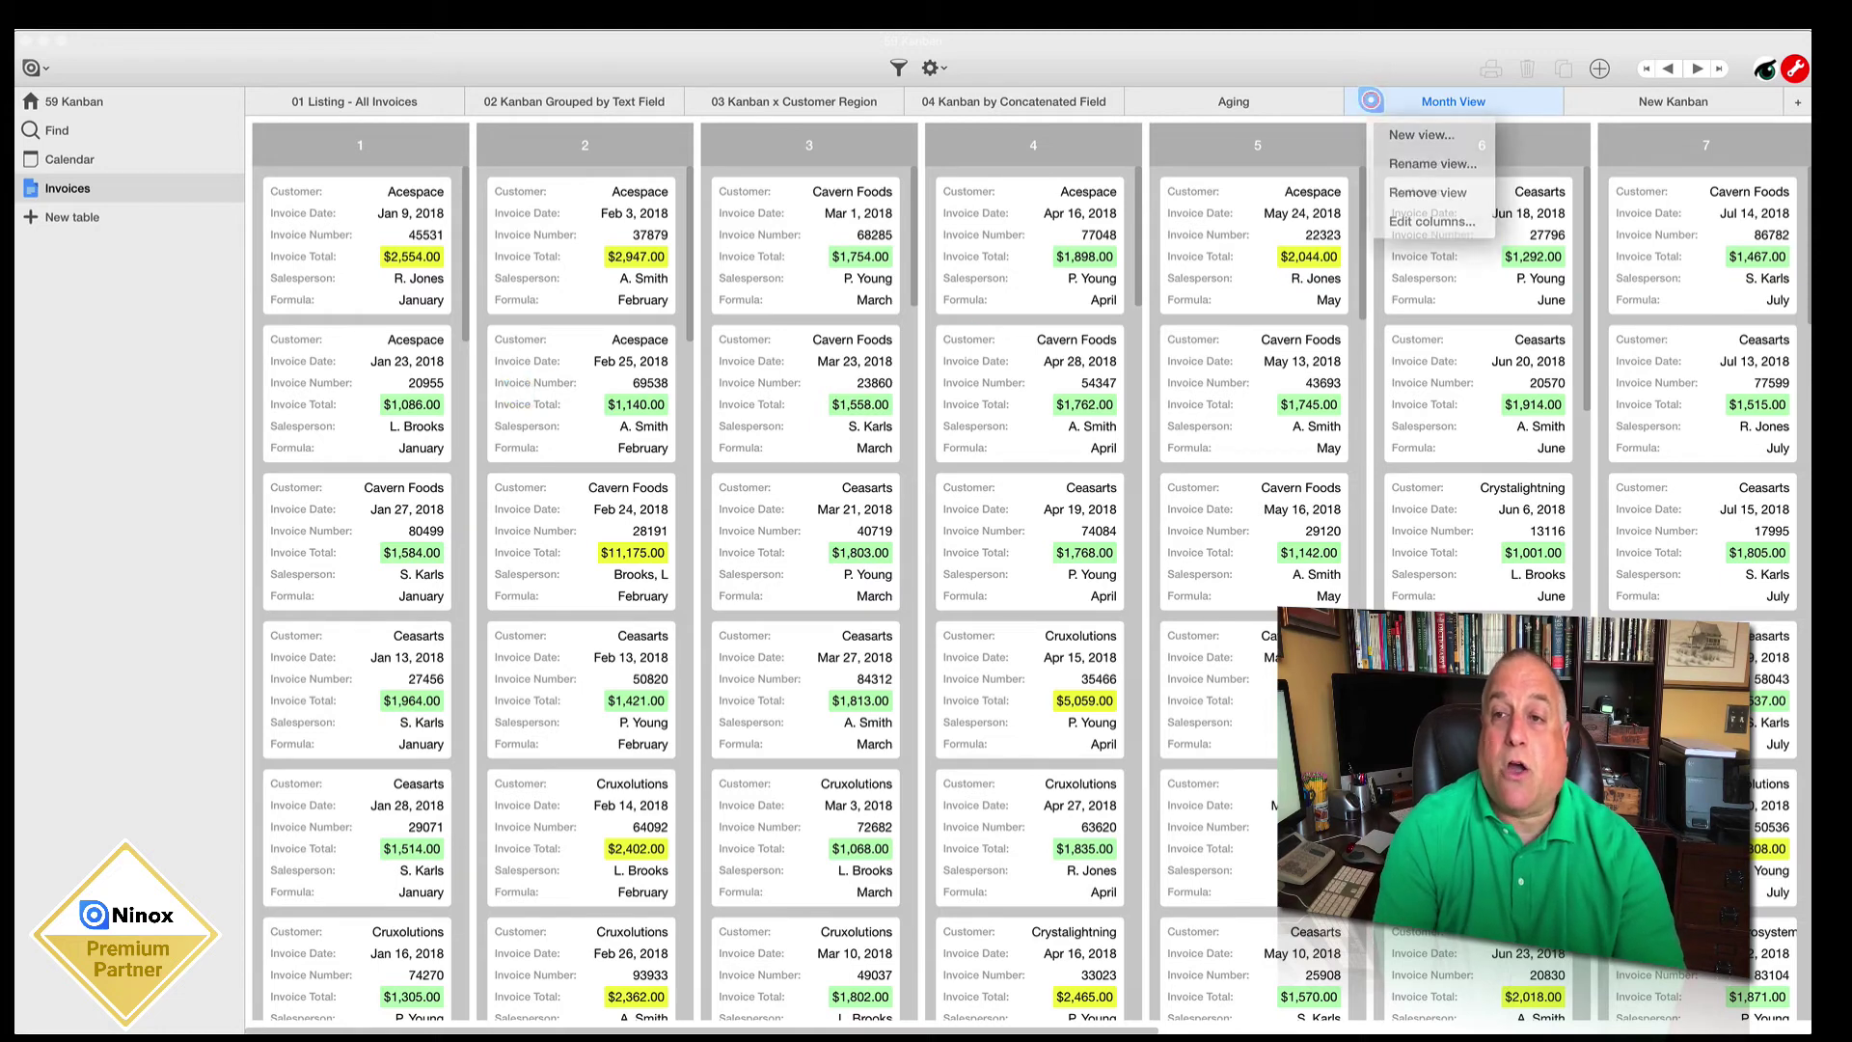
click(1392, 221)
click(888, 294)
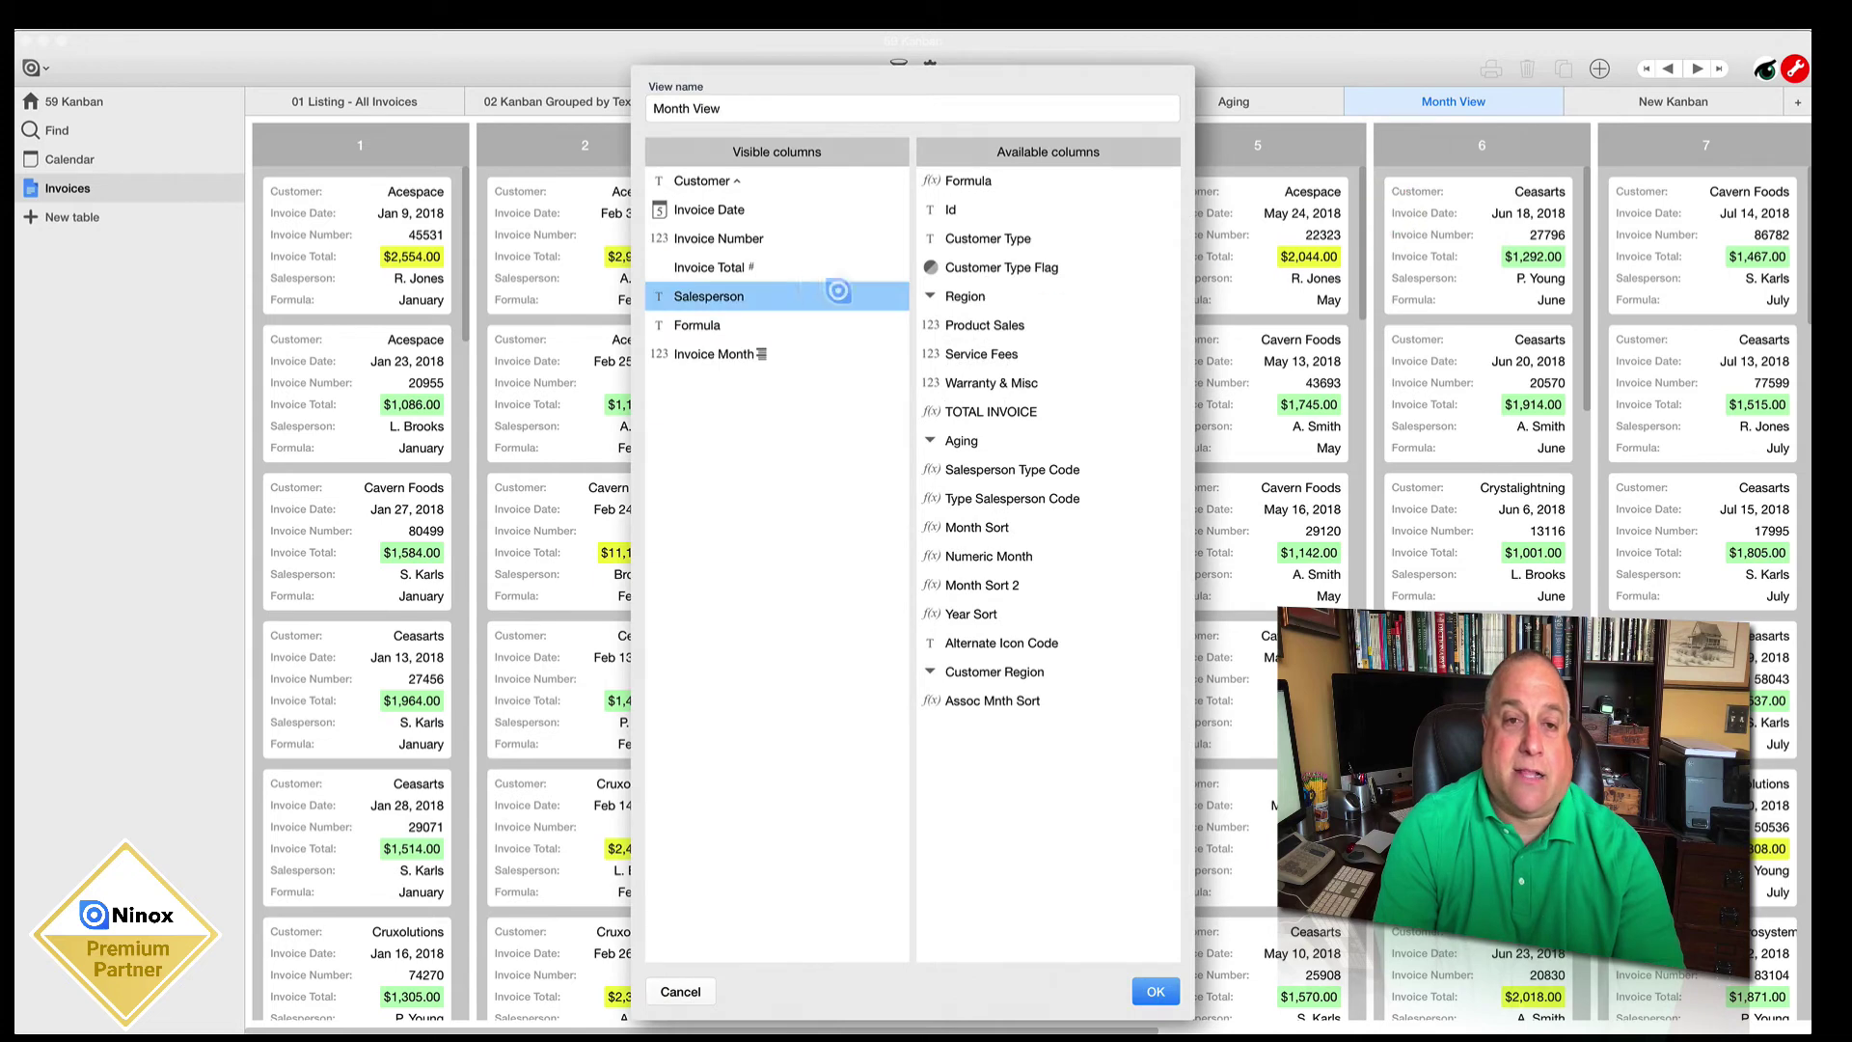
click(794, 328)
click(784, 351)
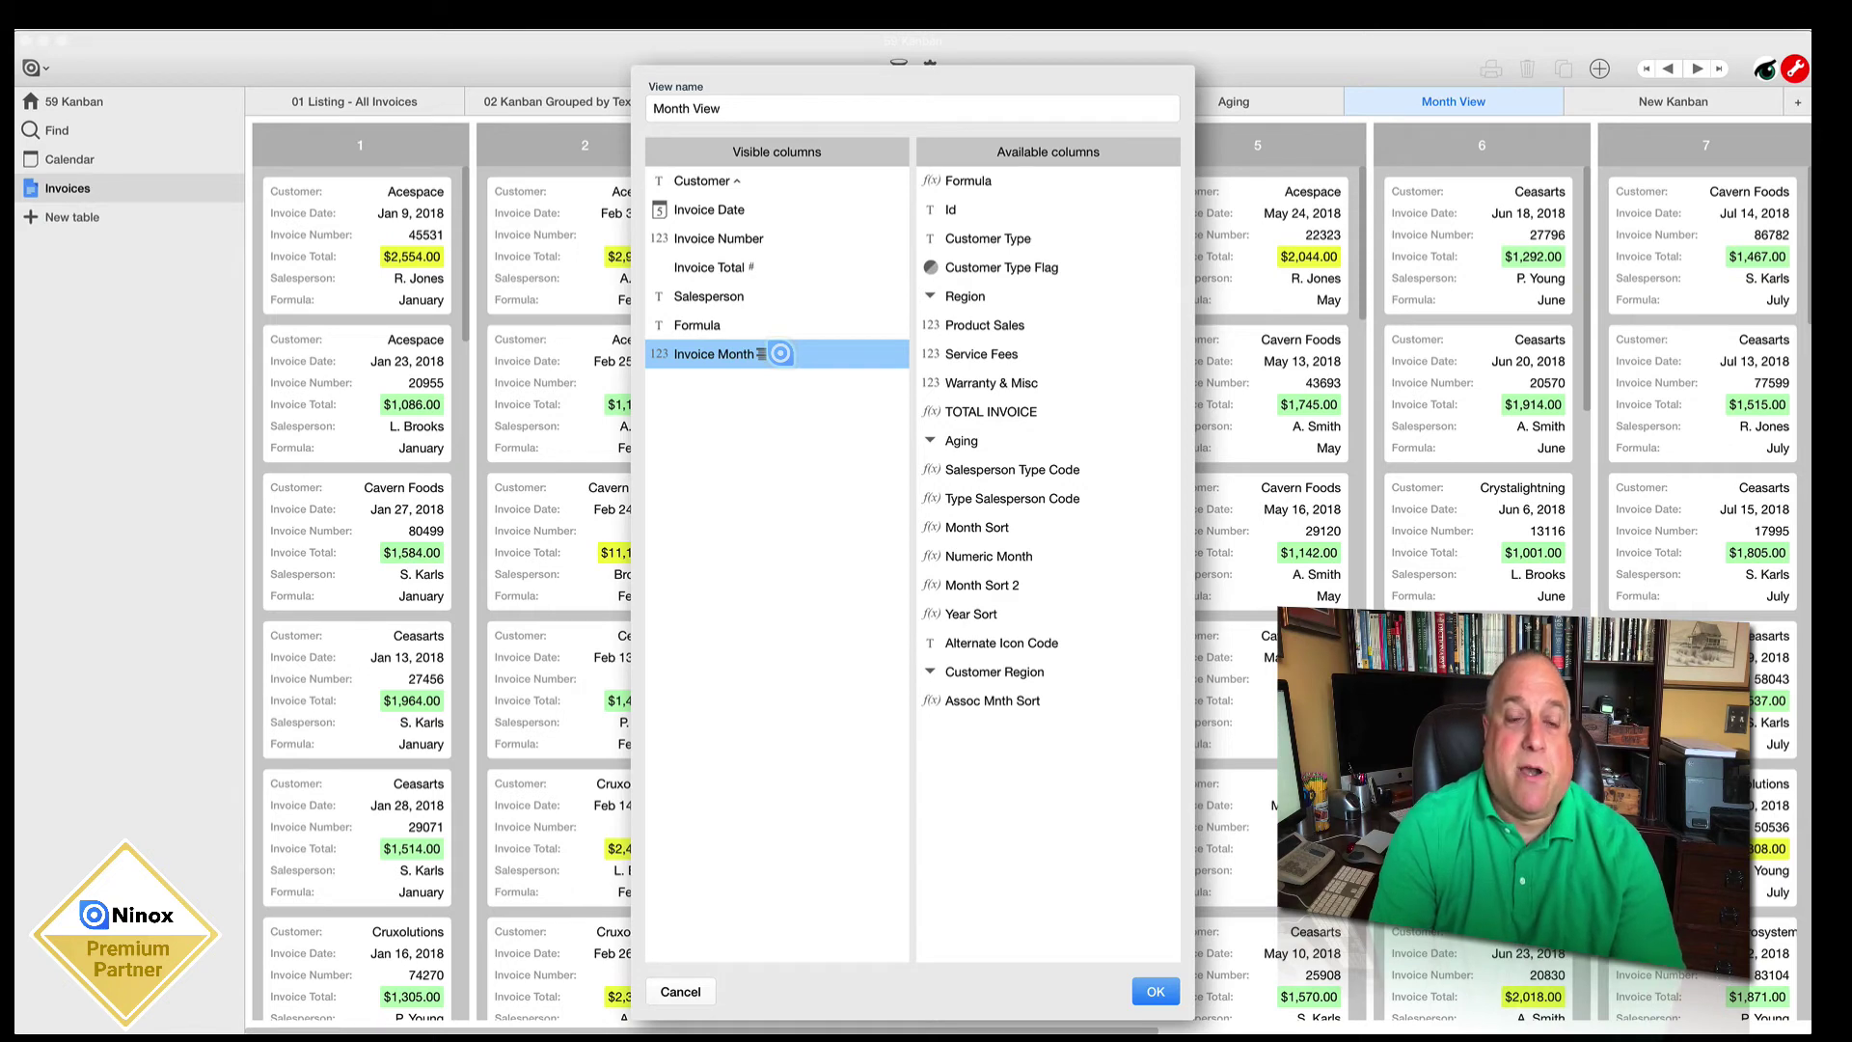
click(933, 498)
click(940, 555)
click(944, 584)
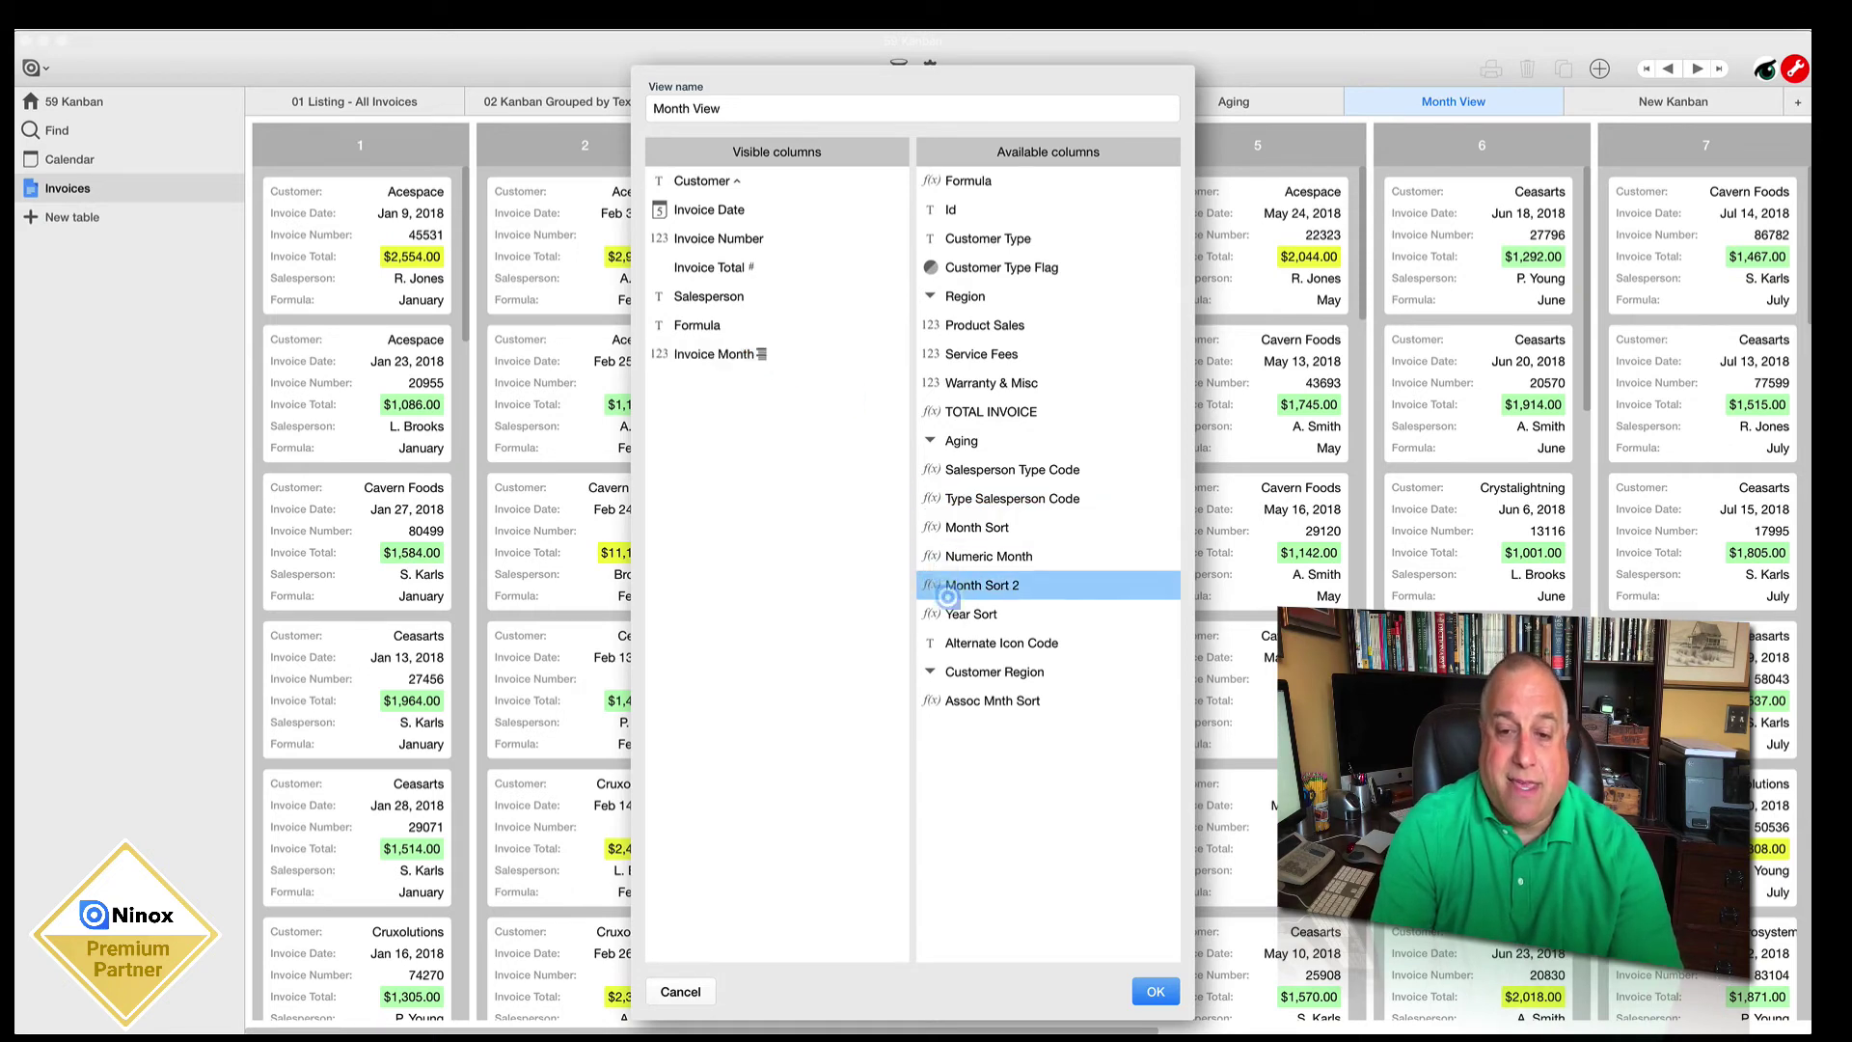
click(942, 533)
drag(942, 526, 748, 475)
Step: Set the Month Sort column to Grouped and apply the column changes to the Month View
click(713, 383)
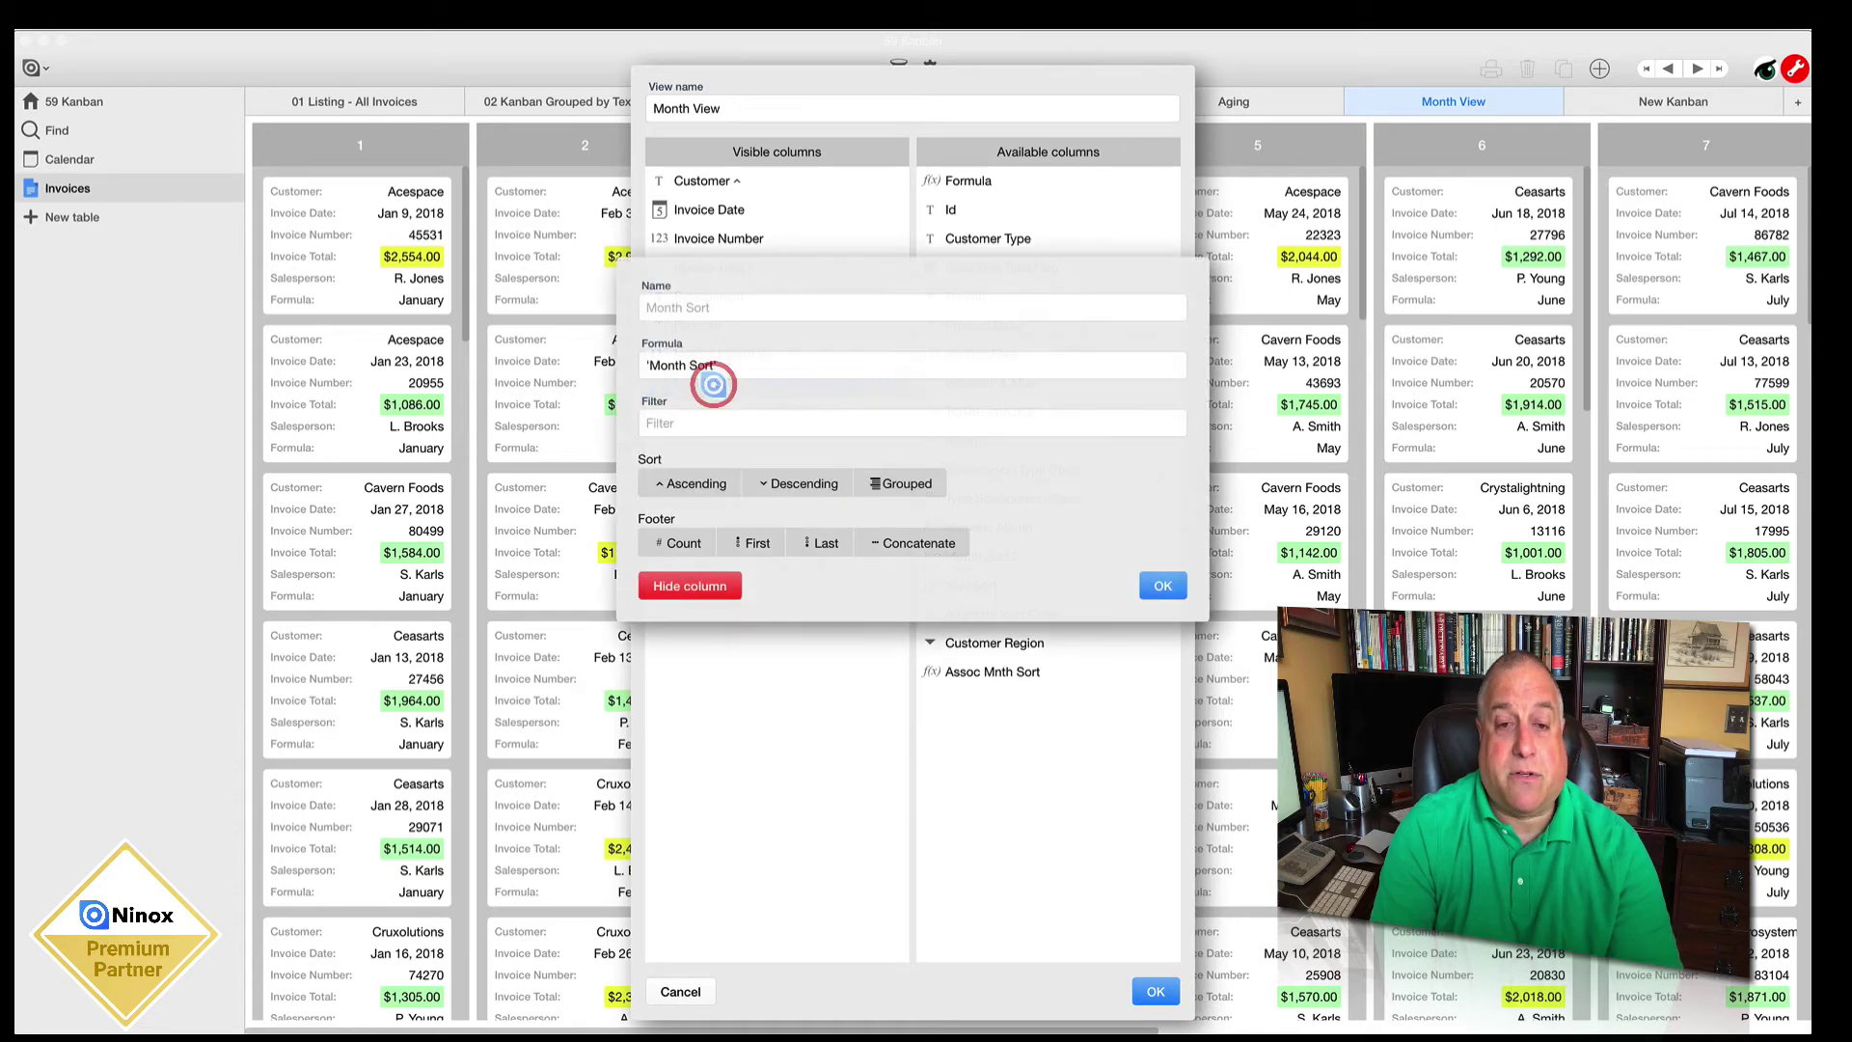
click(897, 482)
click(1162, 585)
click(1155, 990)
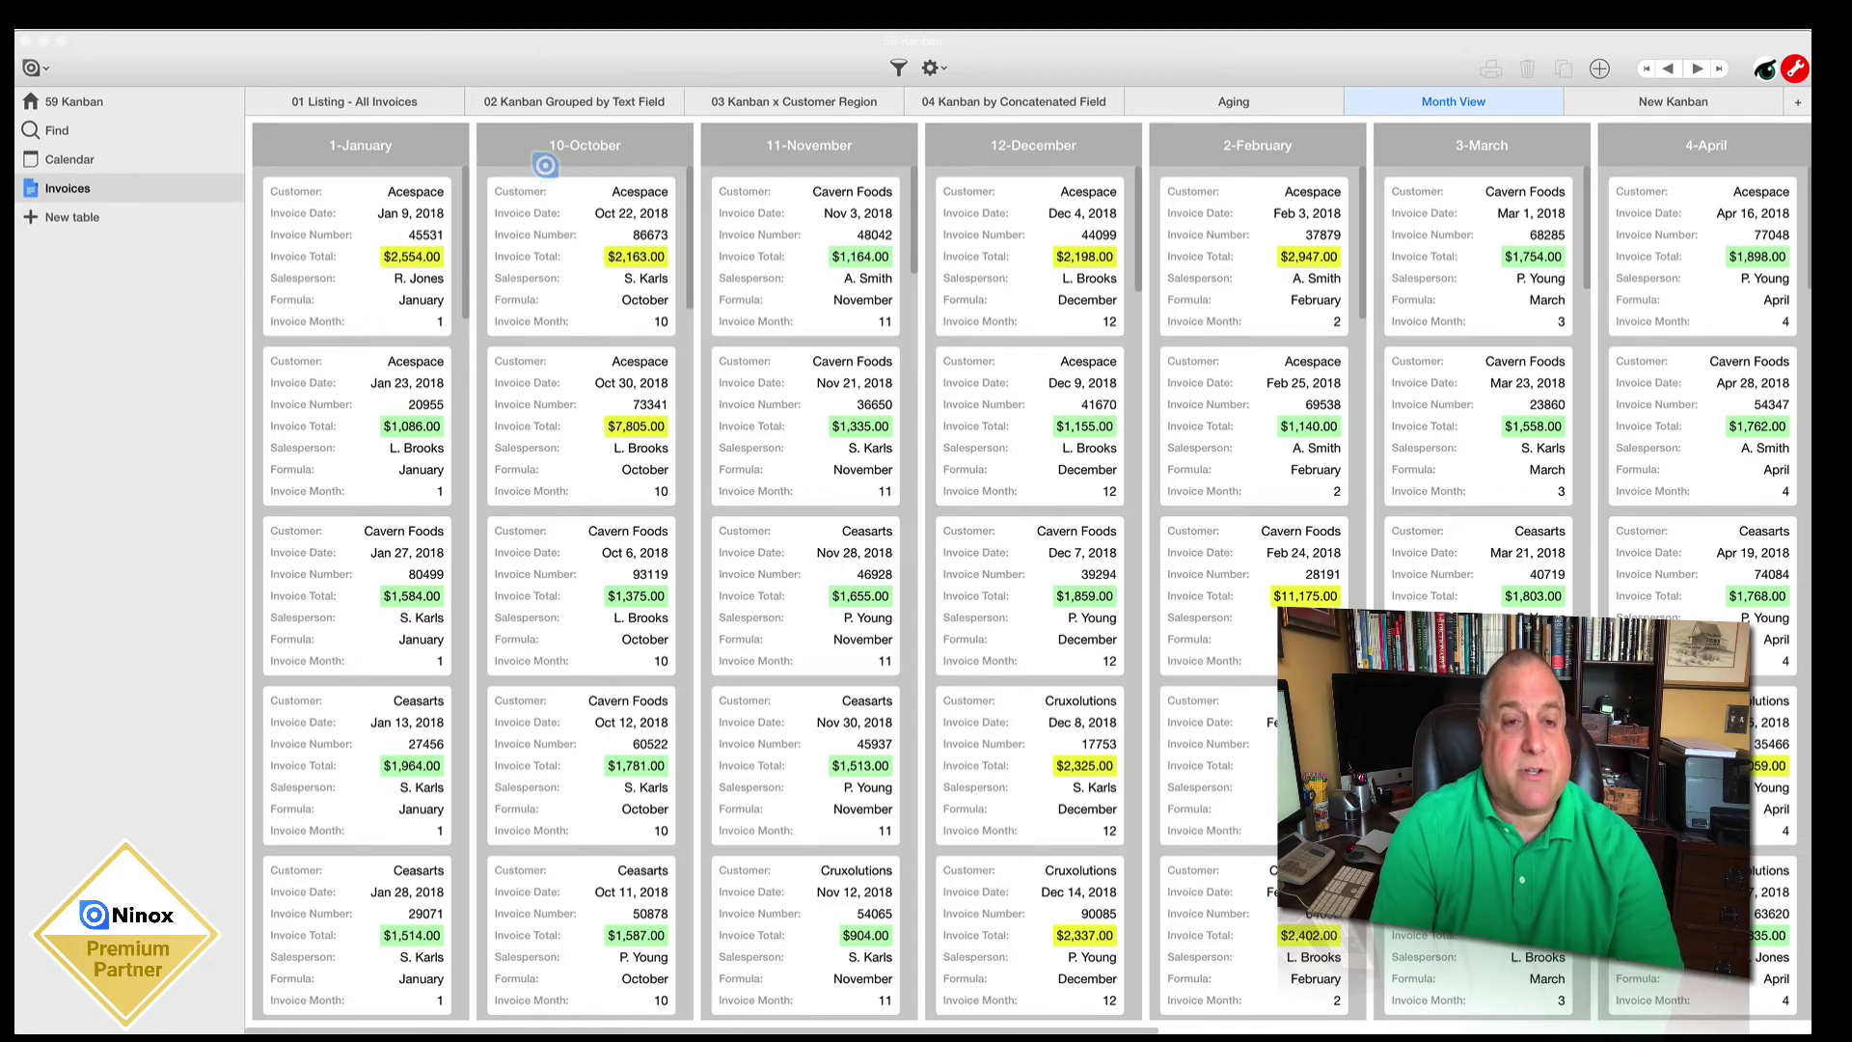
Step: Check the Month Sort column's formula and grouping settings in the Month View, then close the column configuration
click(1382, 100)
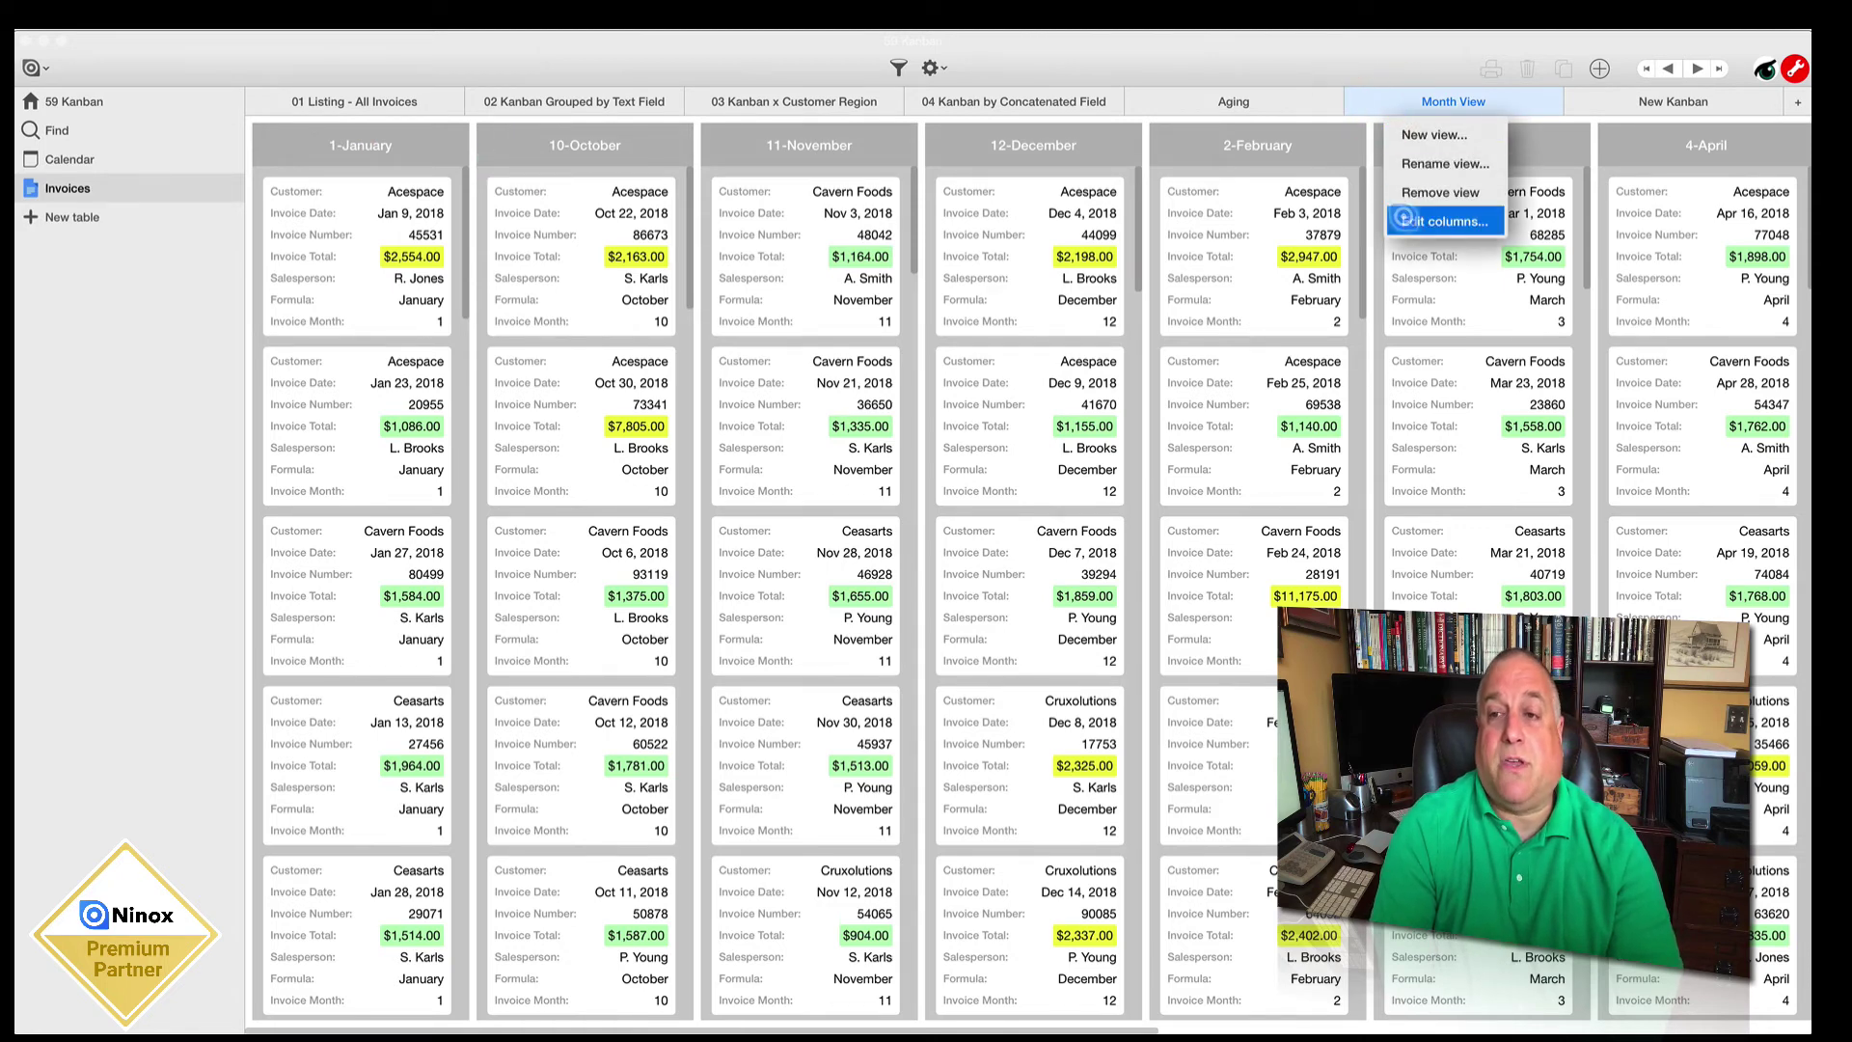
click(1406, 221)
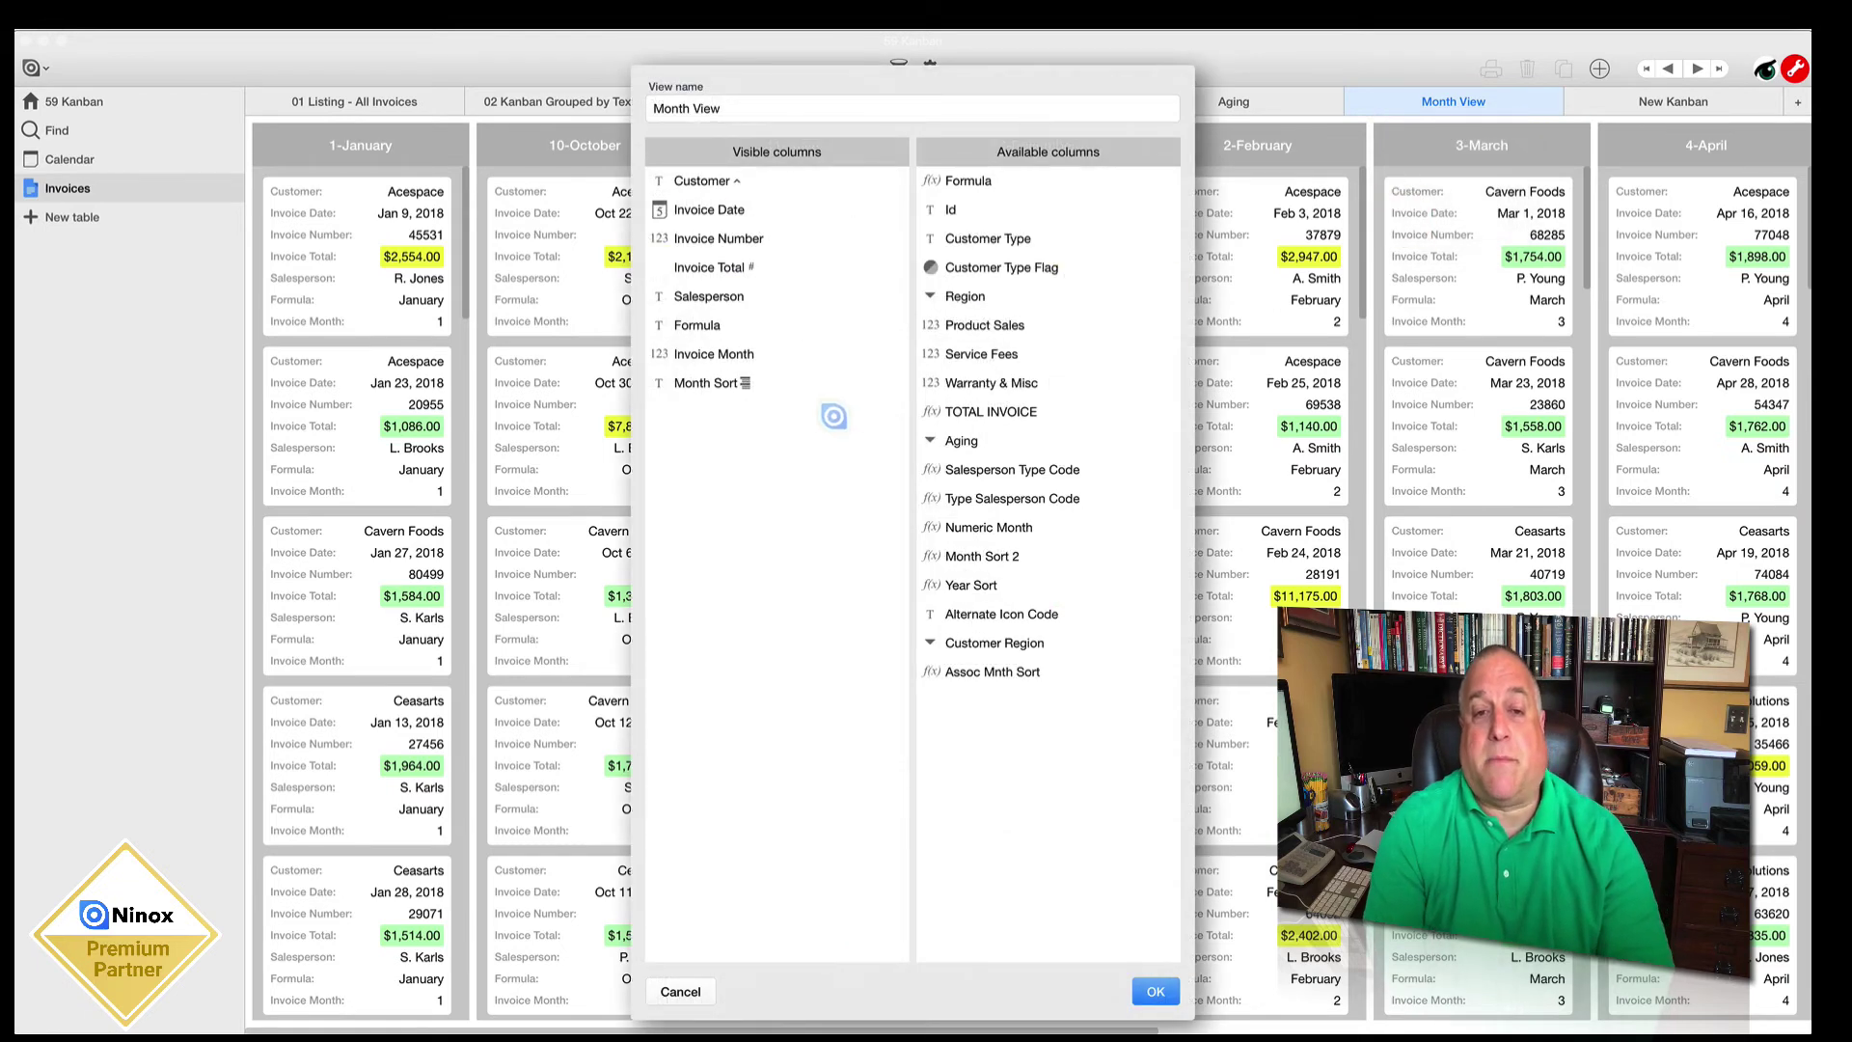
click(773, 386)
click(773, 386)
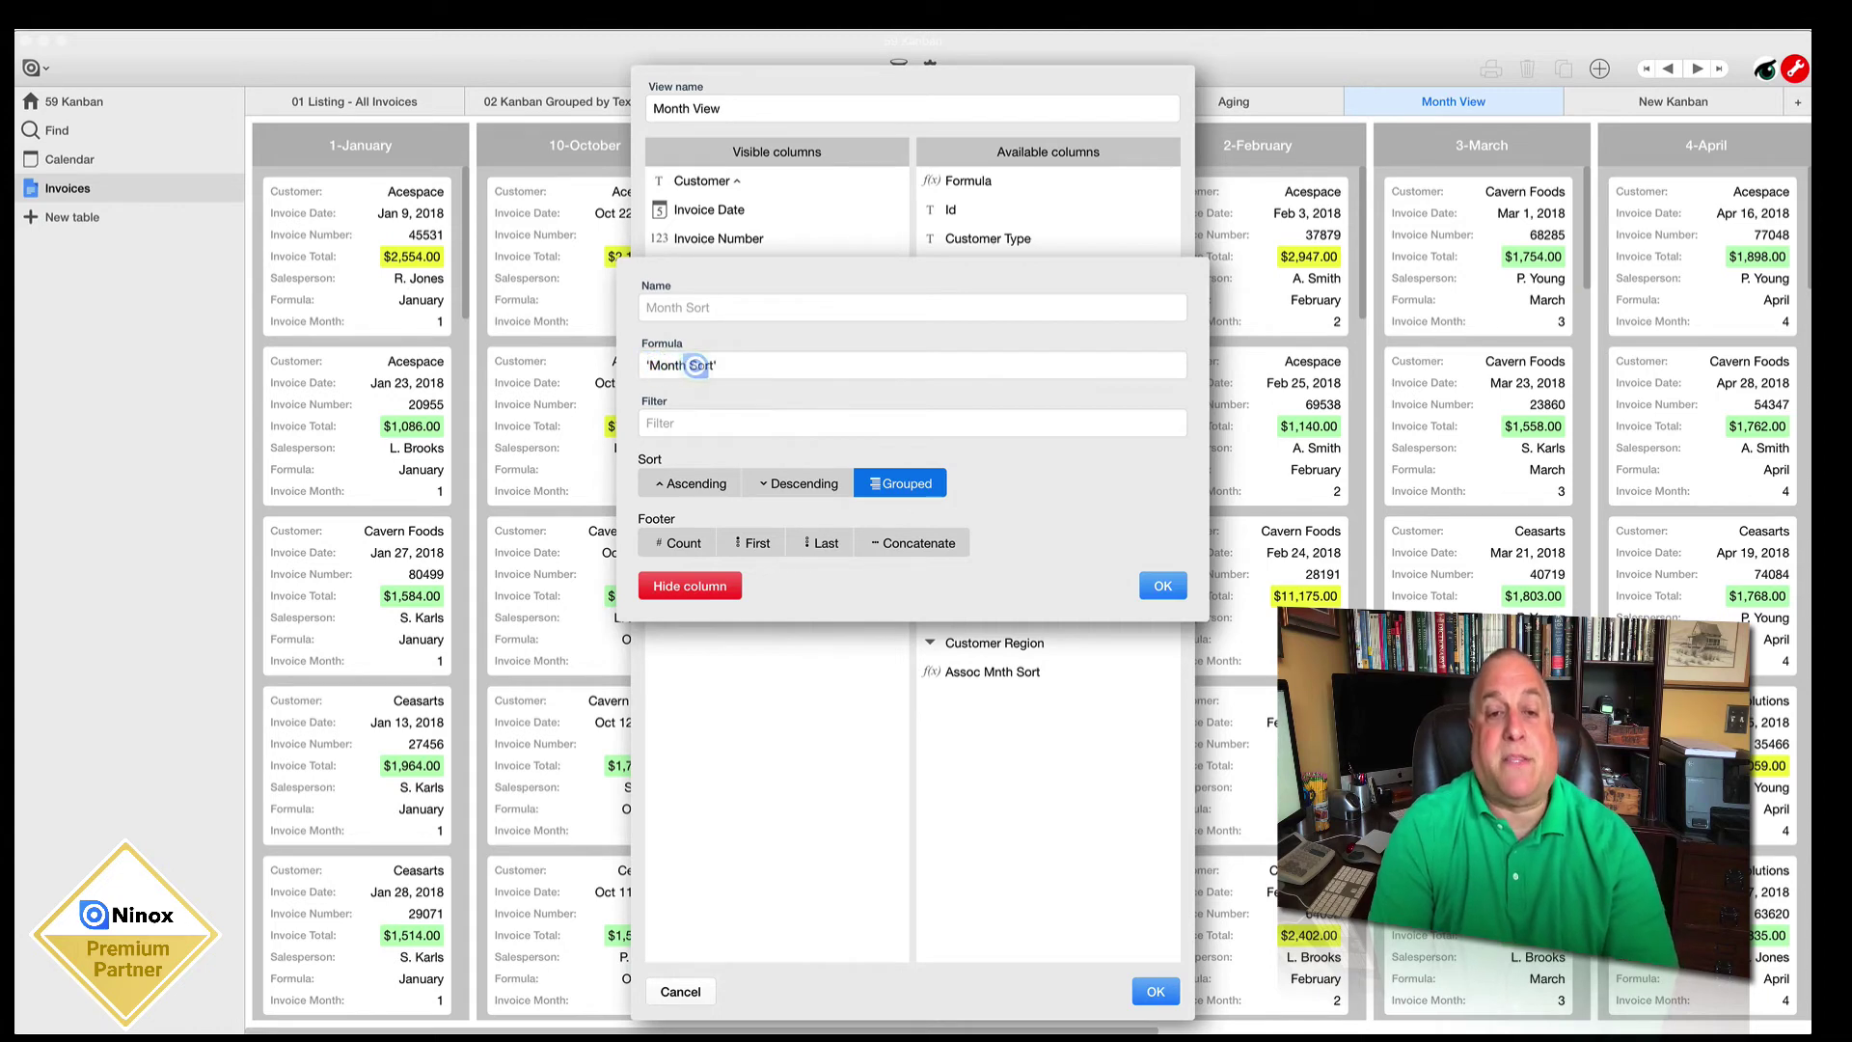
click(1149, 584)
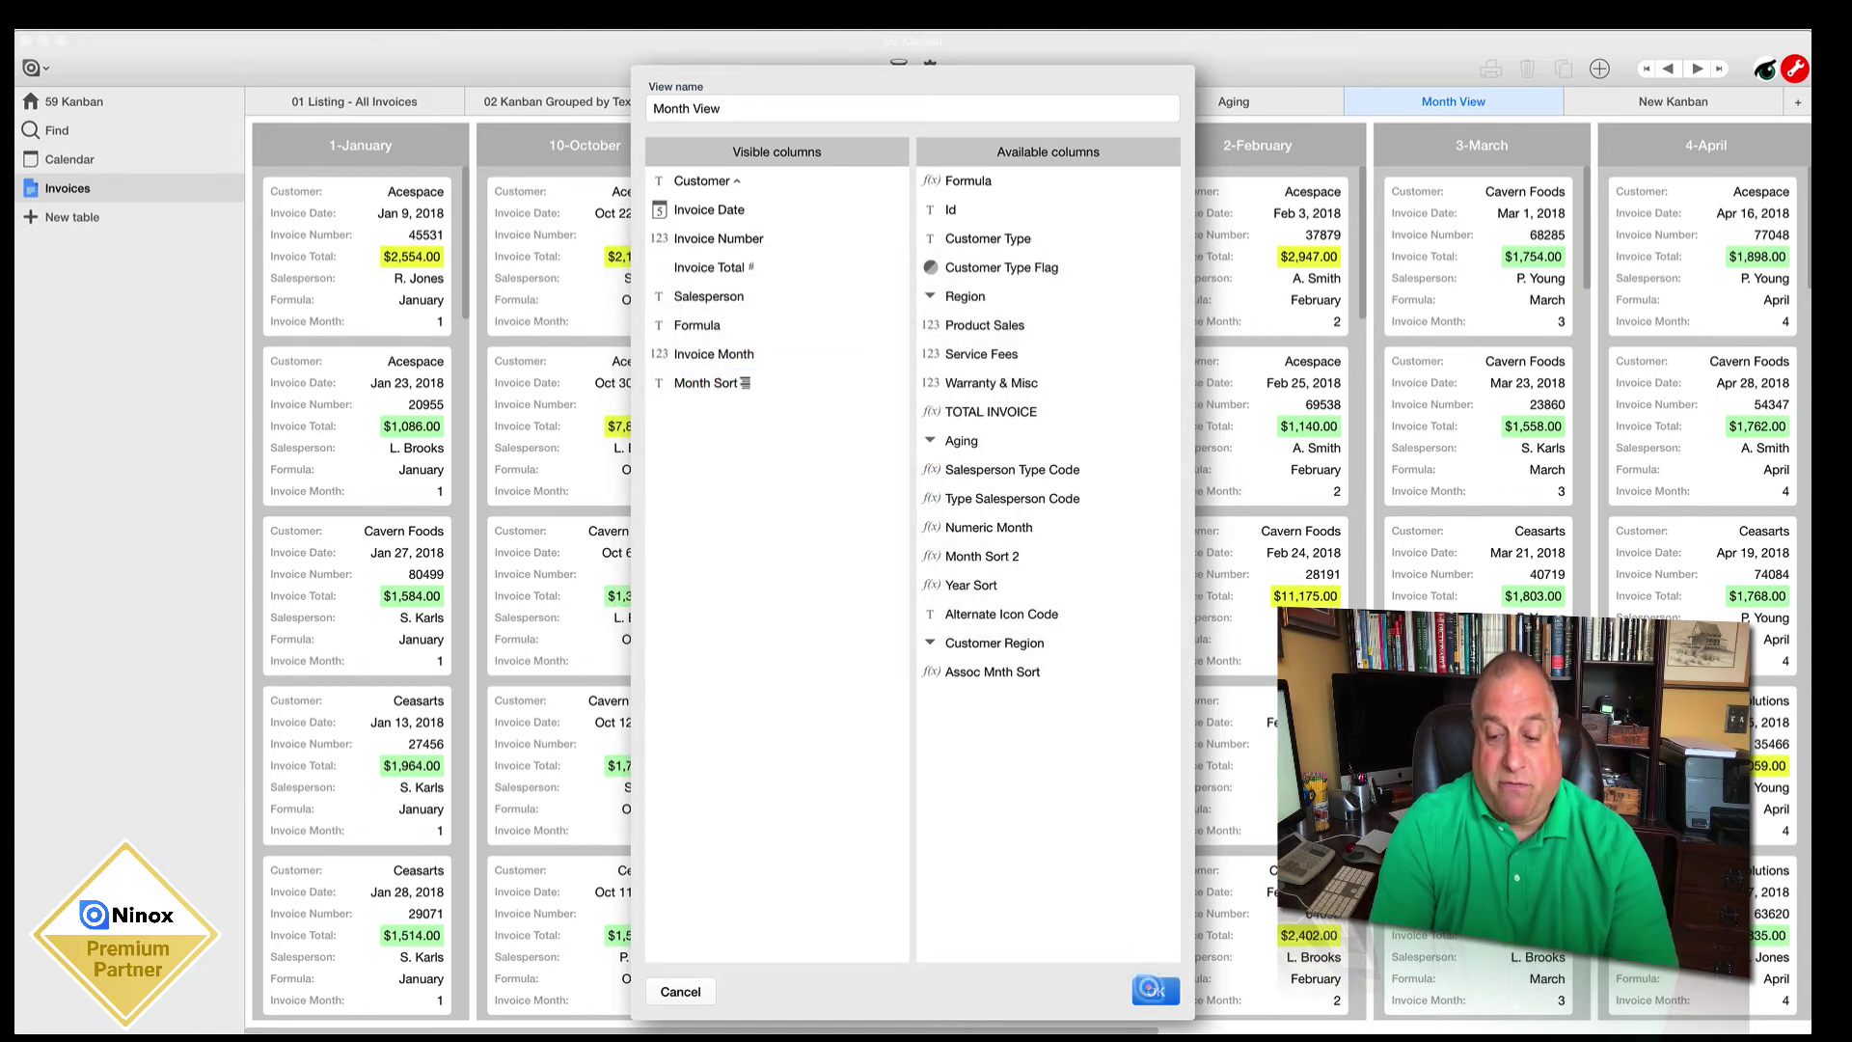
click(1156, 992)
Step: Open the first February invoice, edit the table's fields and open the Month Sort field's formula
click(1233, 216)
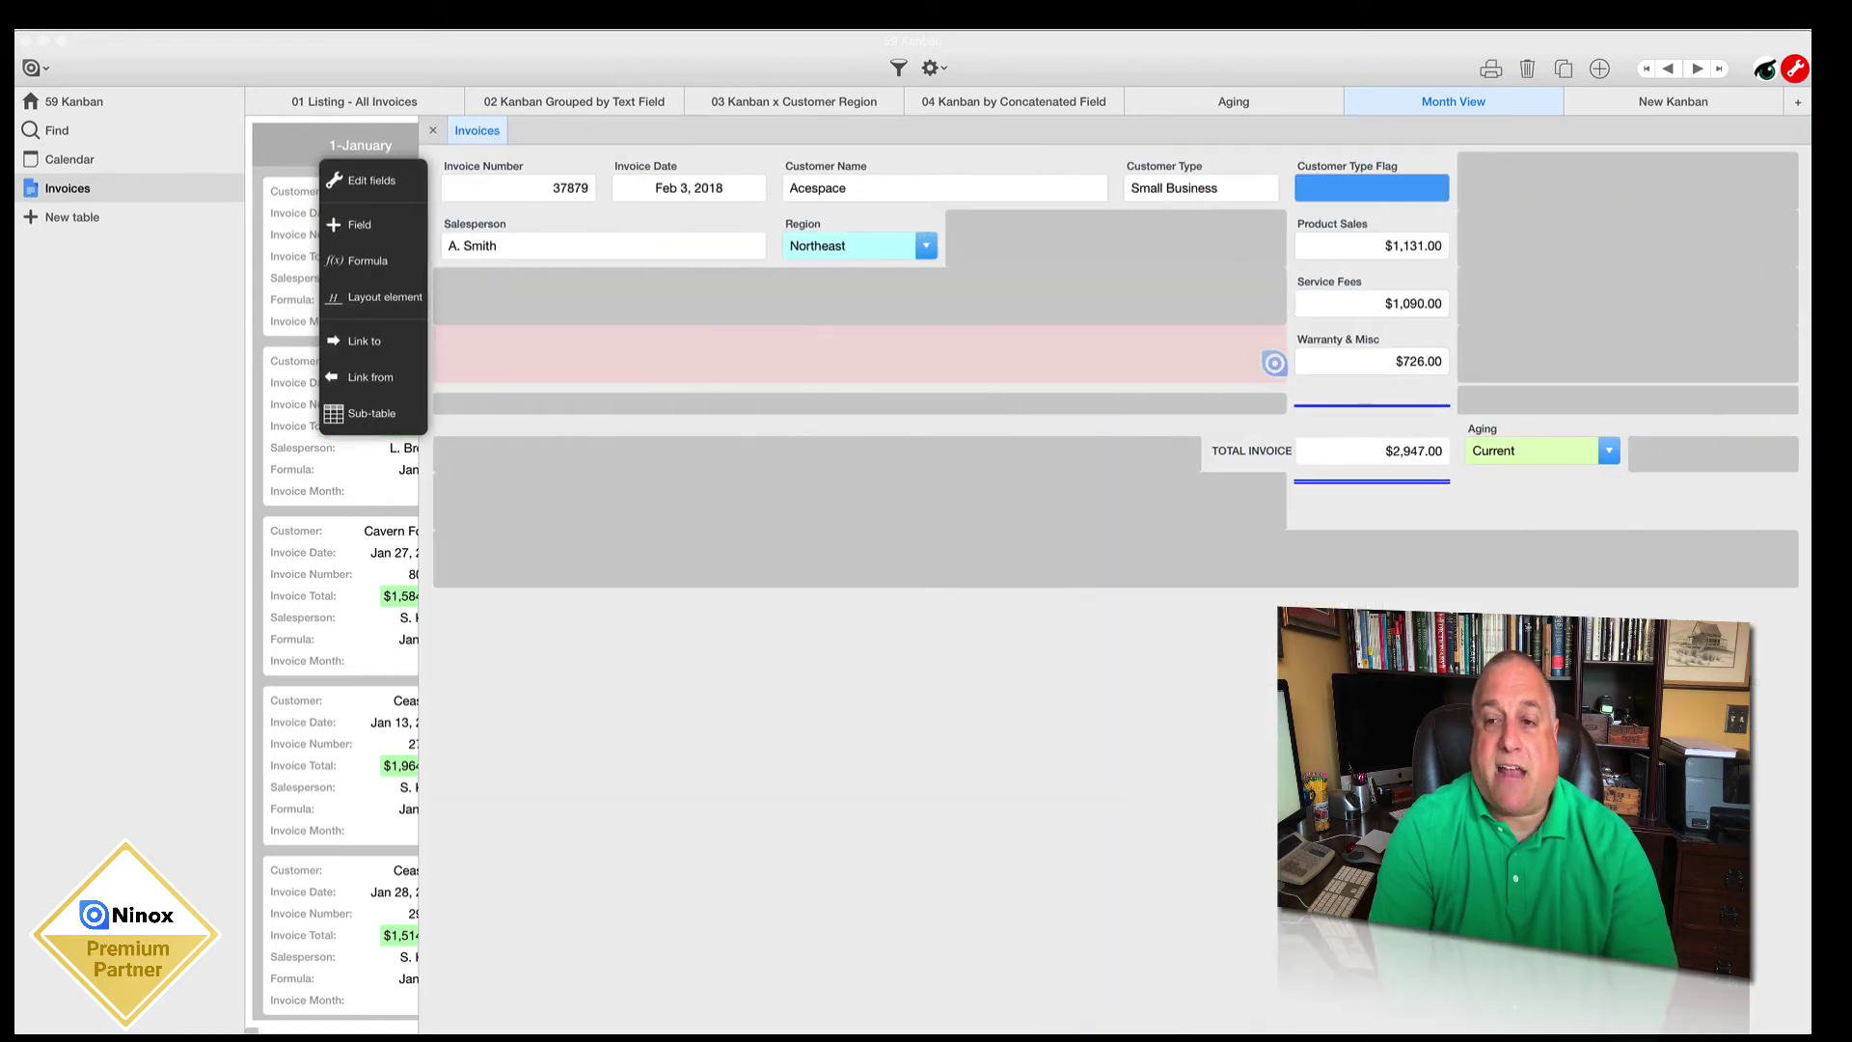
click(371, 180)
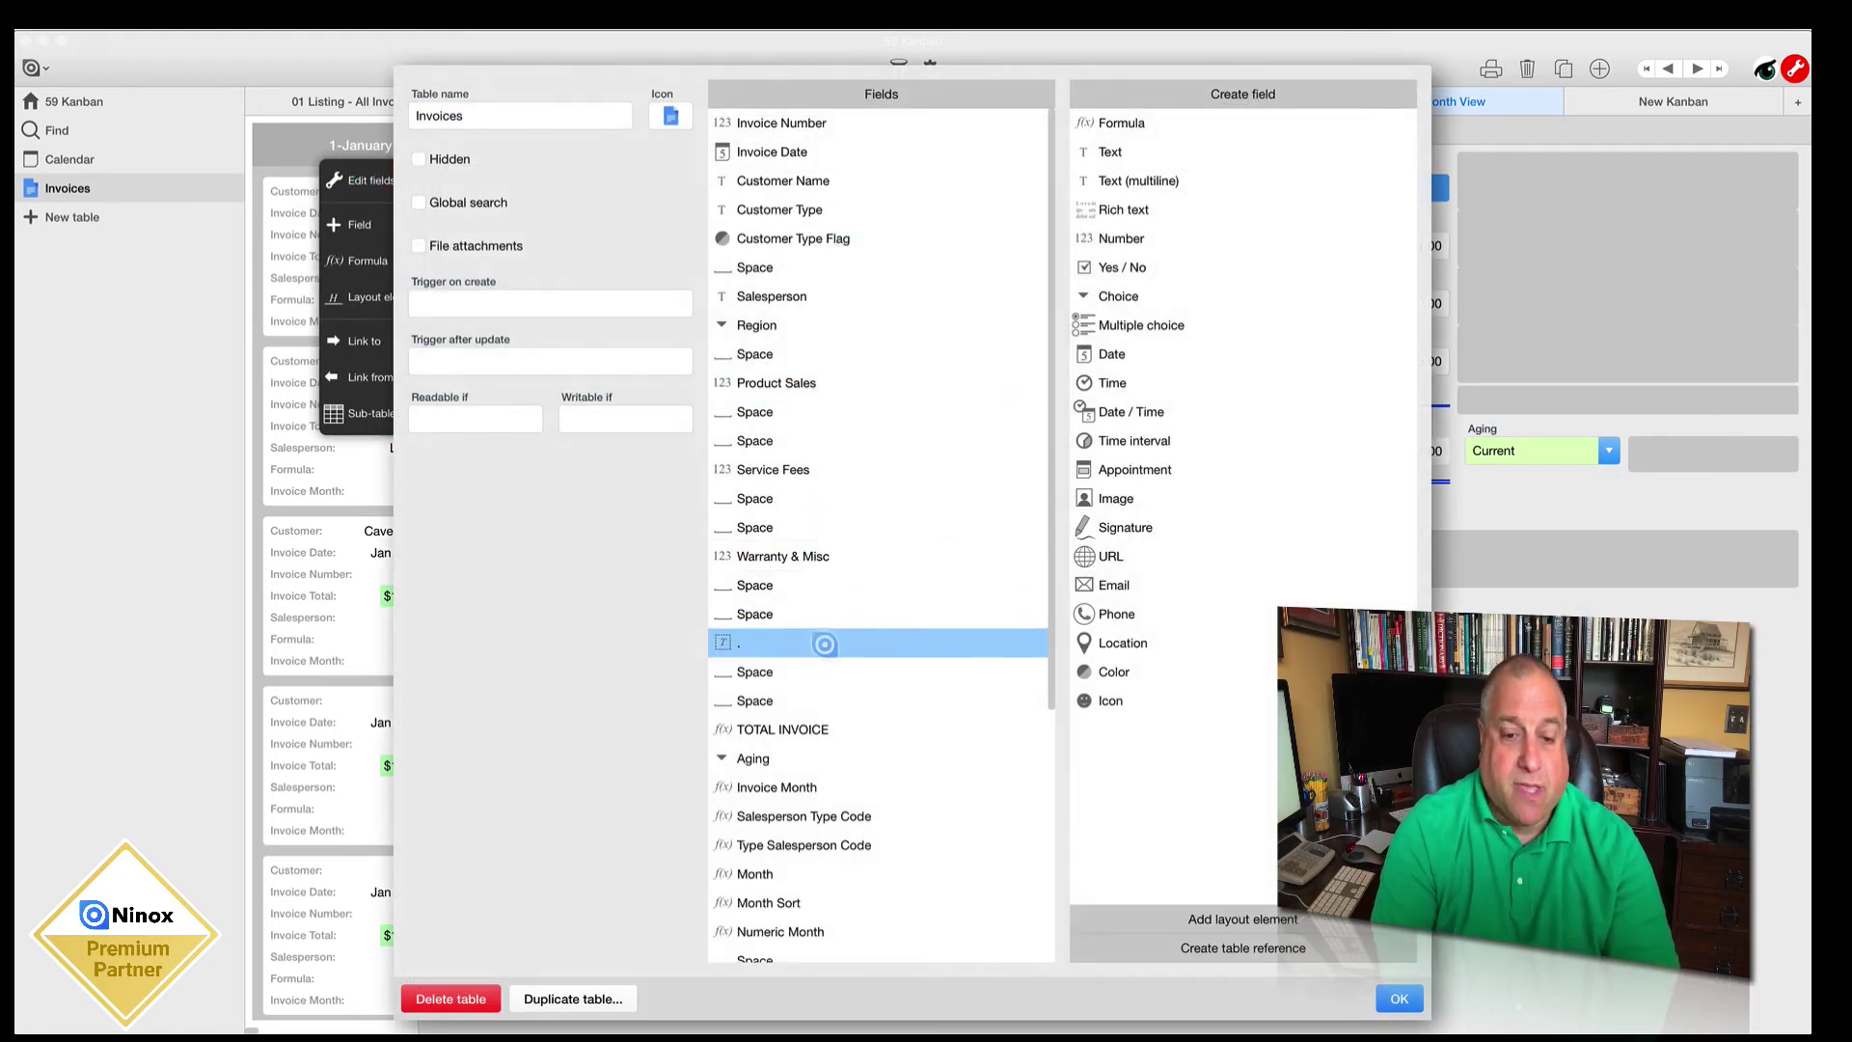
click(823, 728)
scroll(823, 728, down, 4)
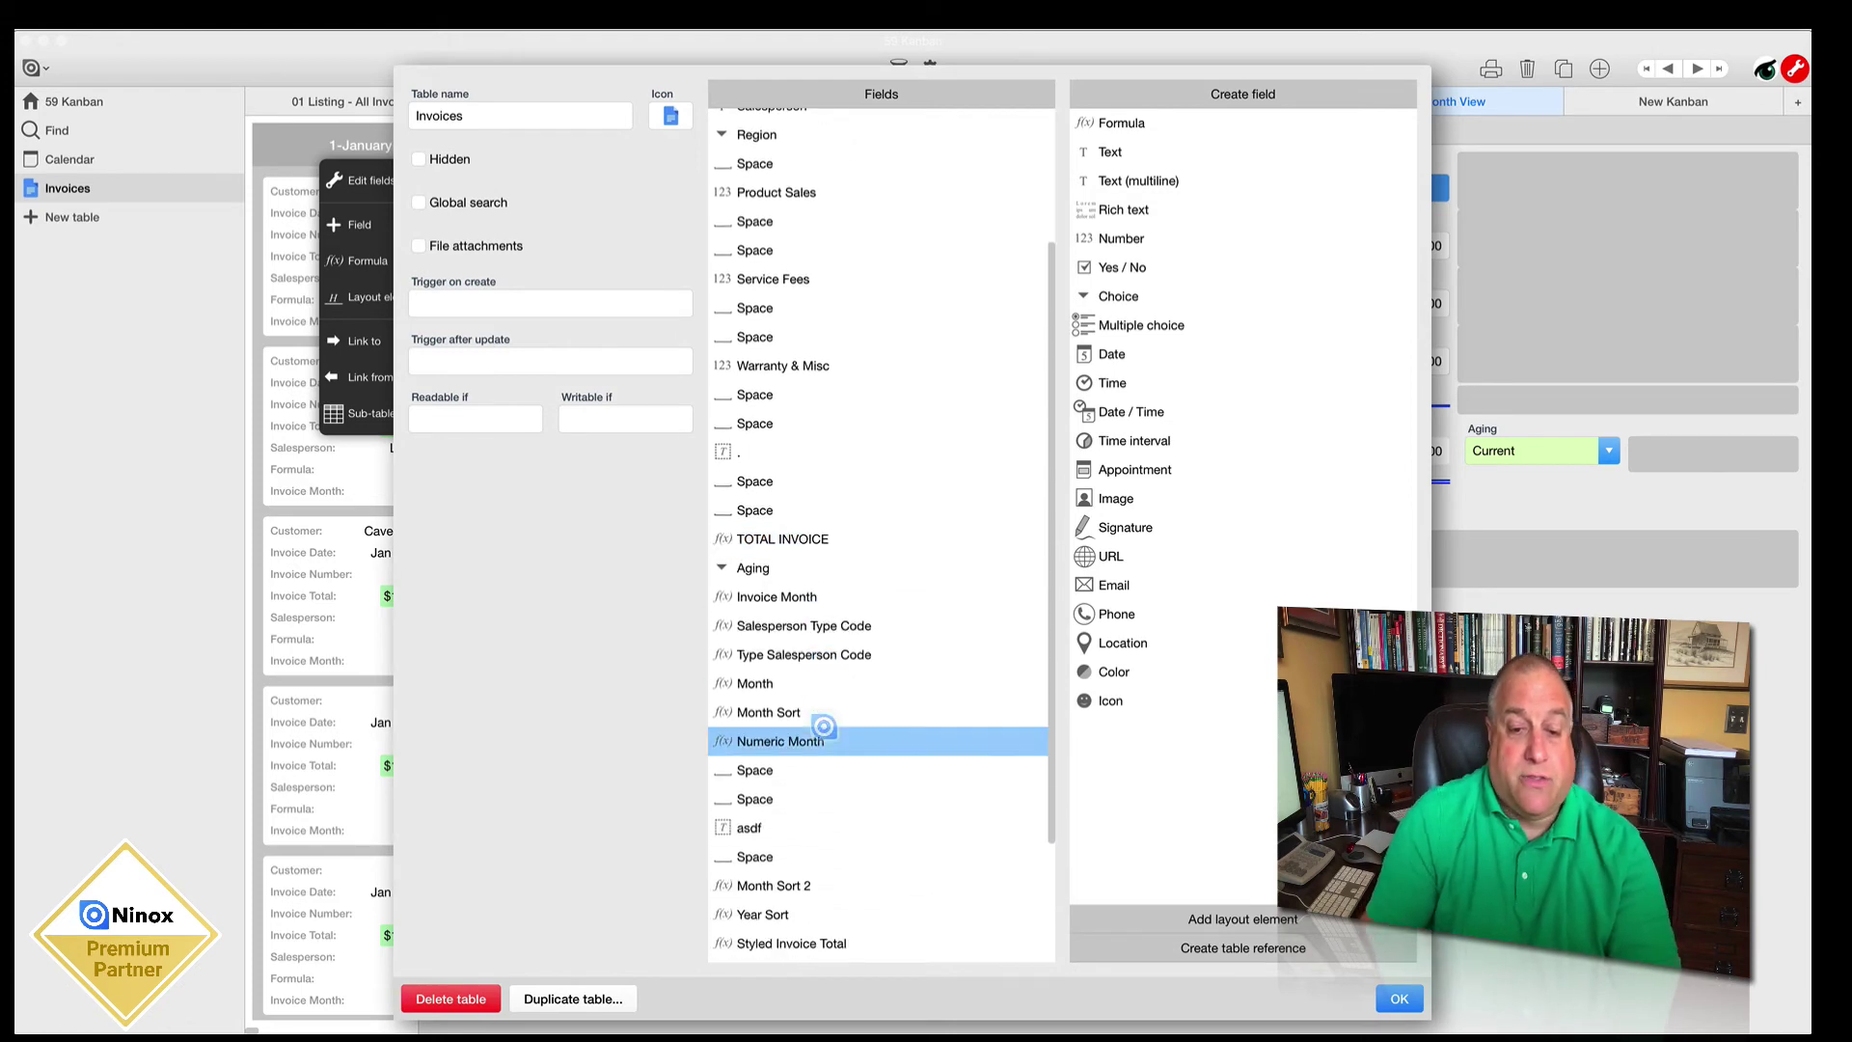
double_click(808, 710)
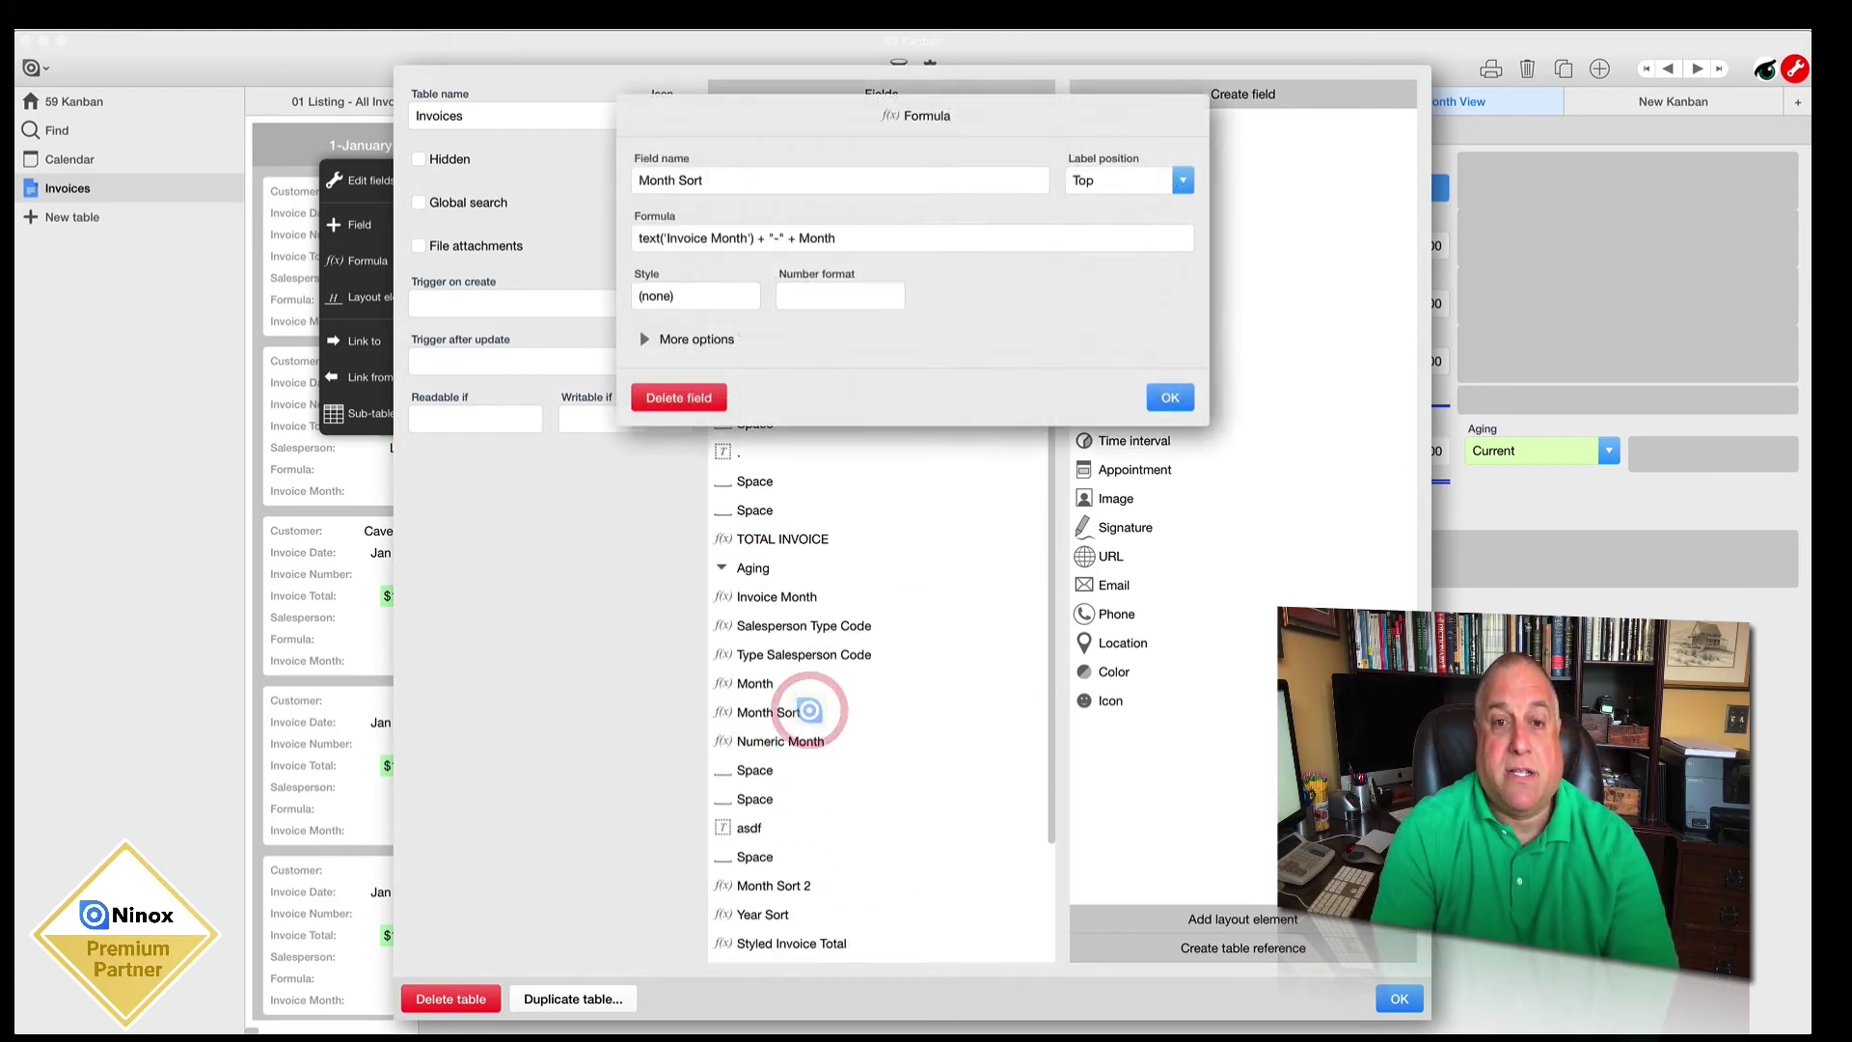
click(746, 230)
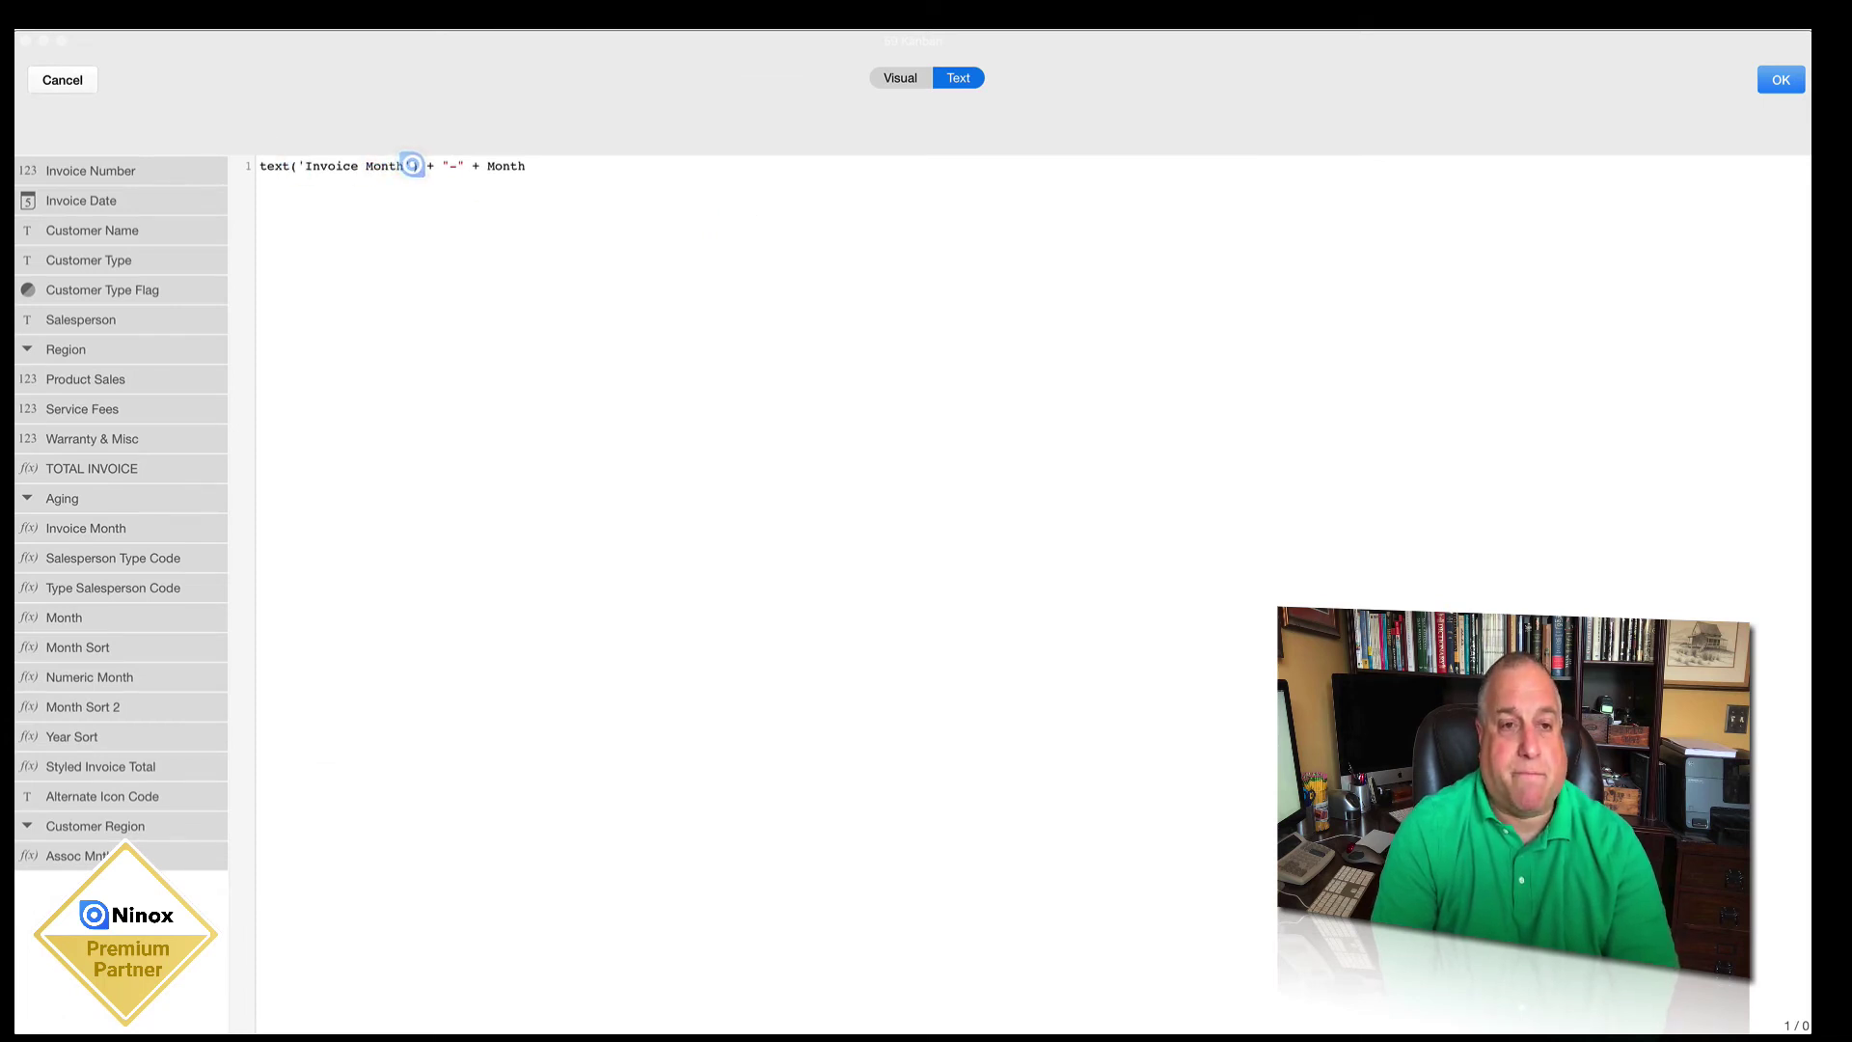
Step: Examine the Invoice Month, hyphen and Month parts of the Month Sort formula, then close the field editor and the invoice record
drag(257, 166, 428, 166)
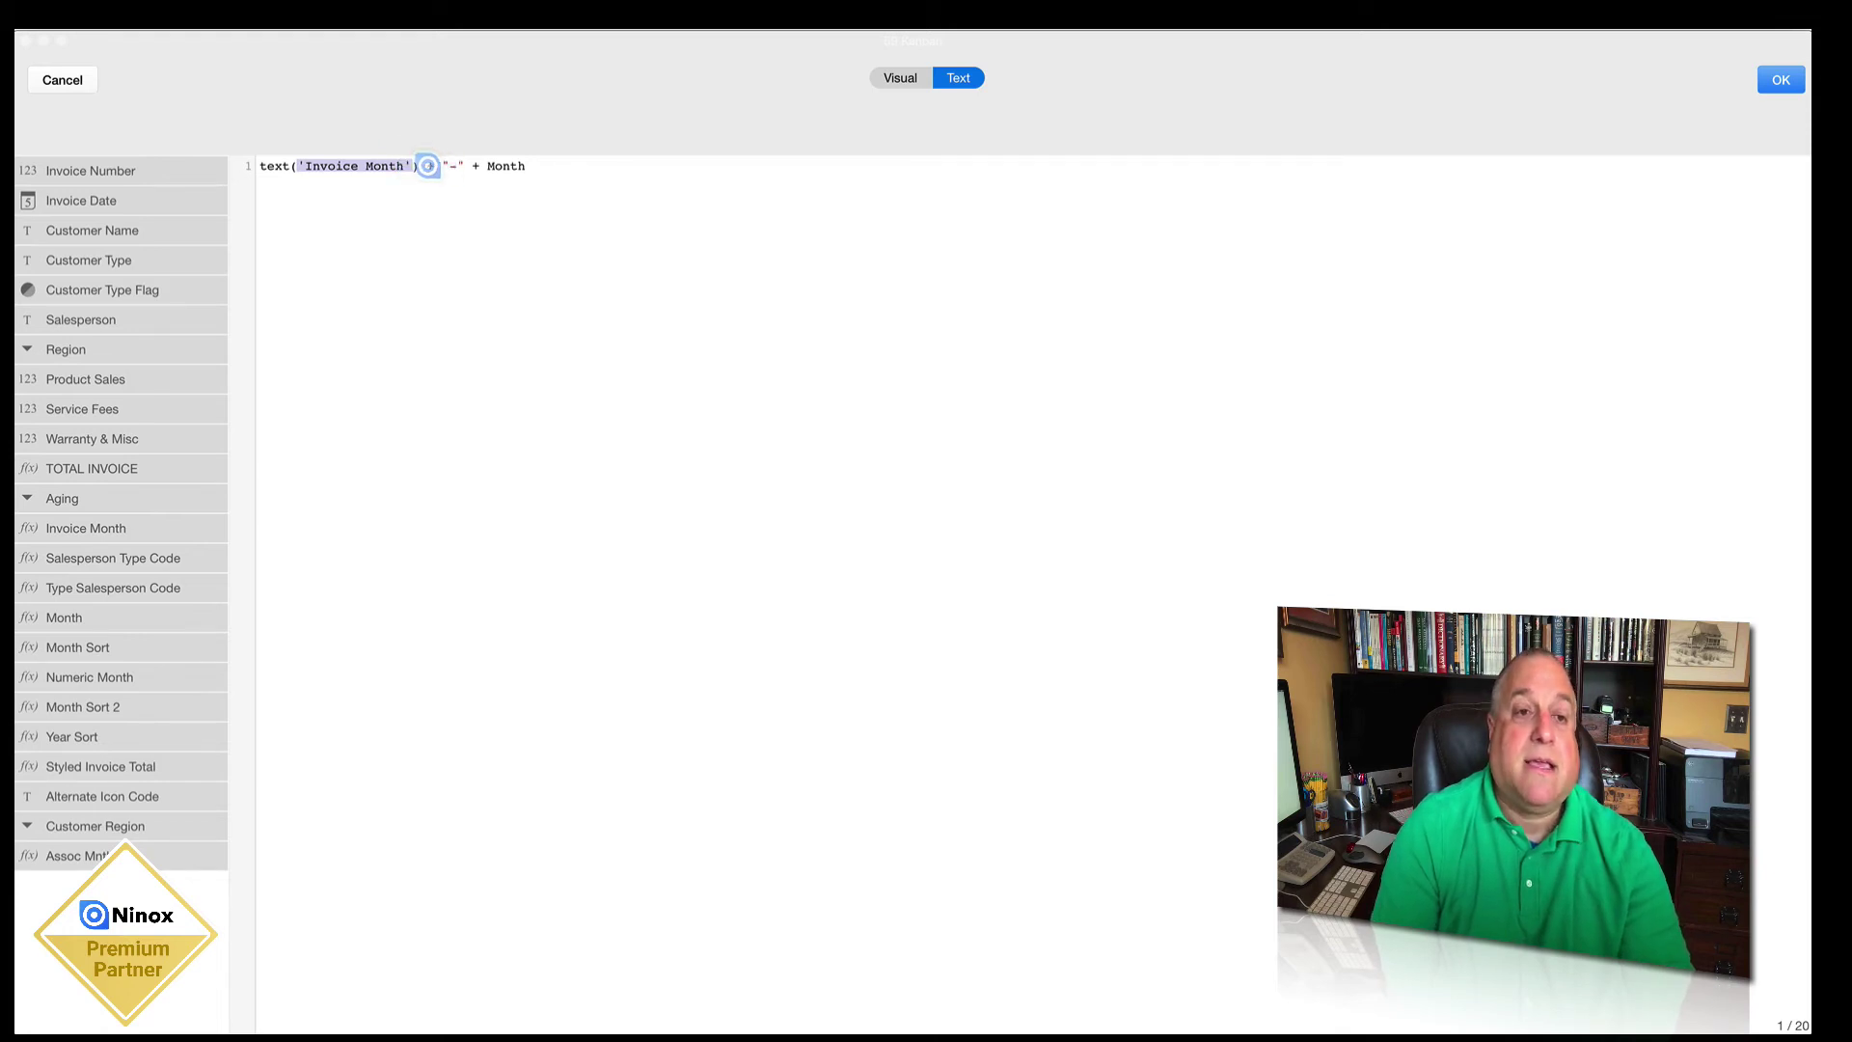
click(453, 162)
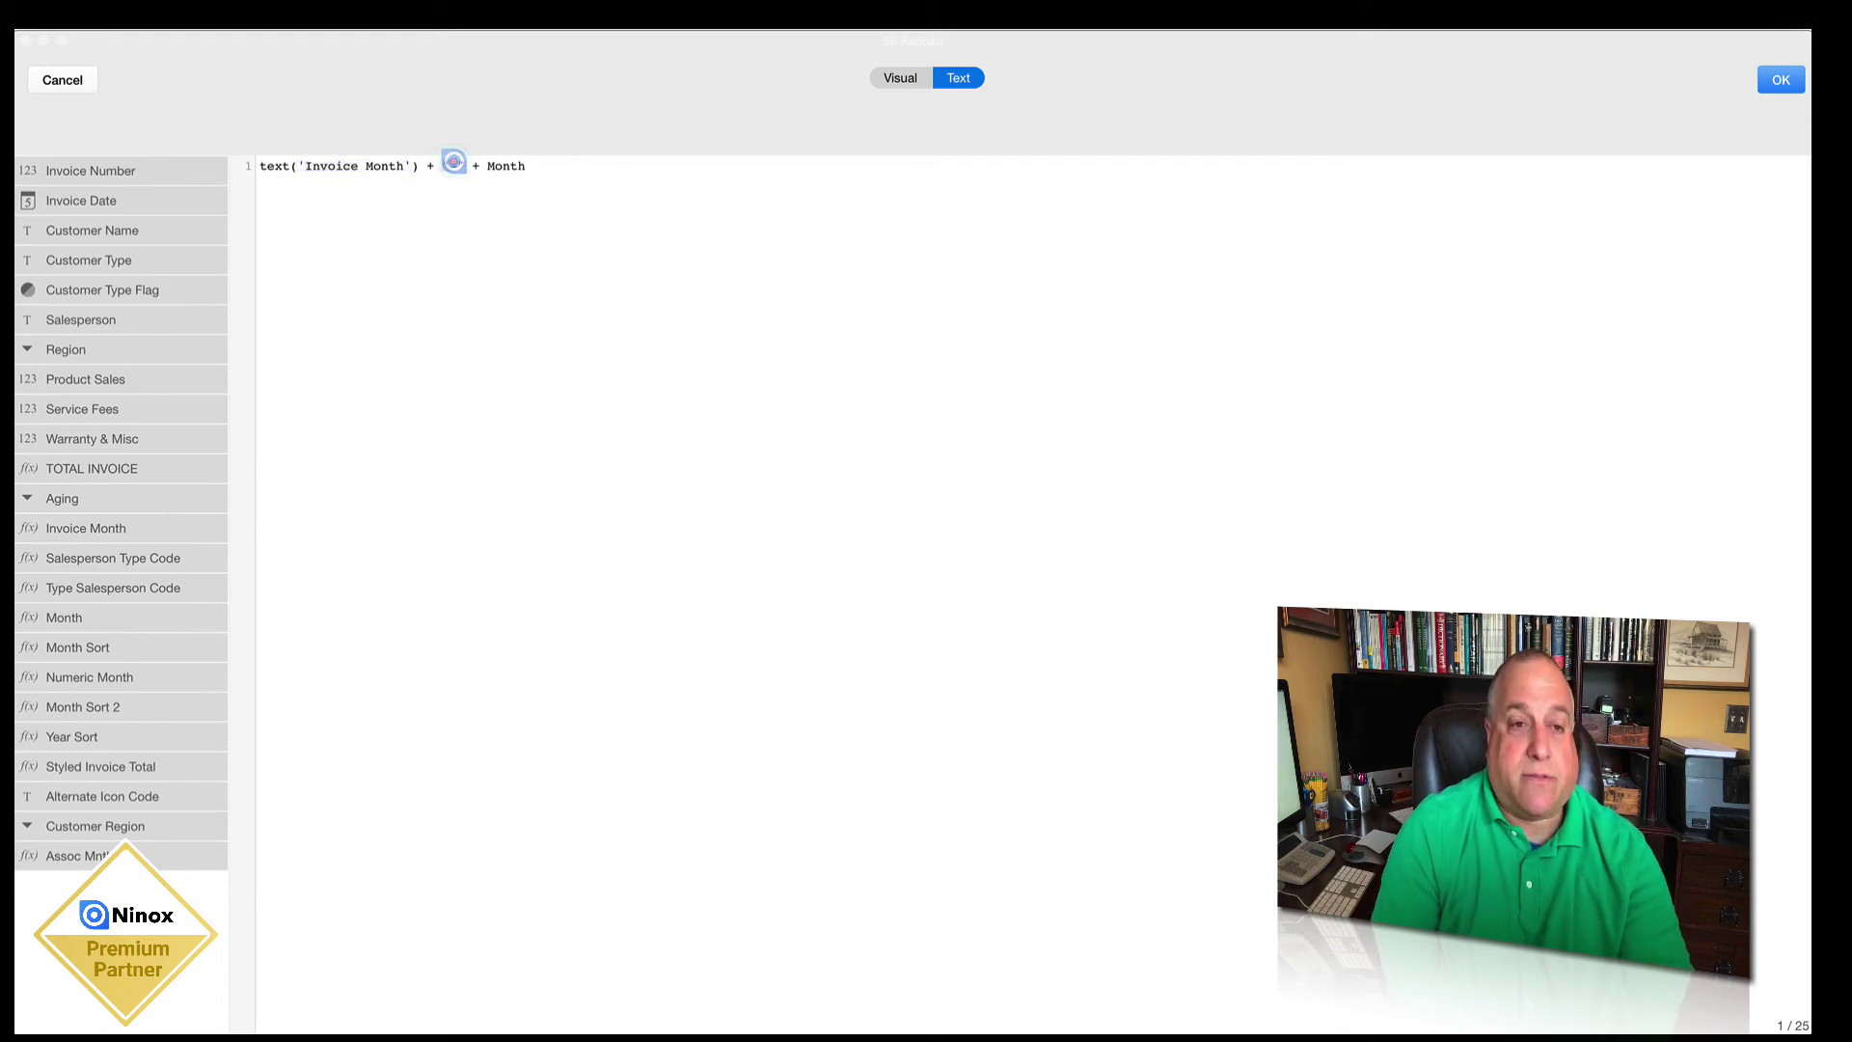
drag(485, 165, 527, 166)
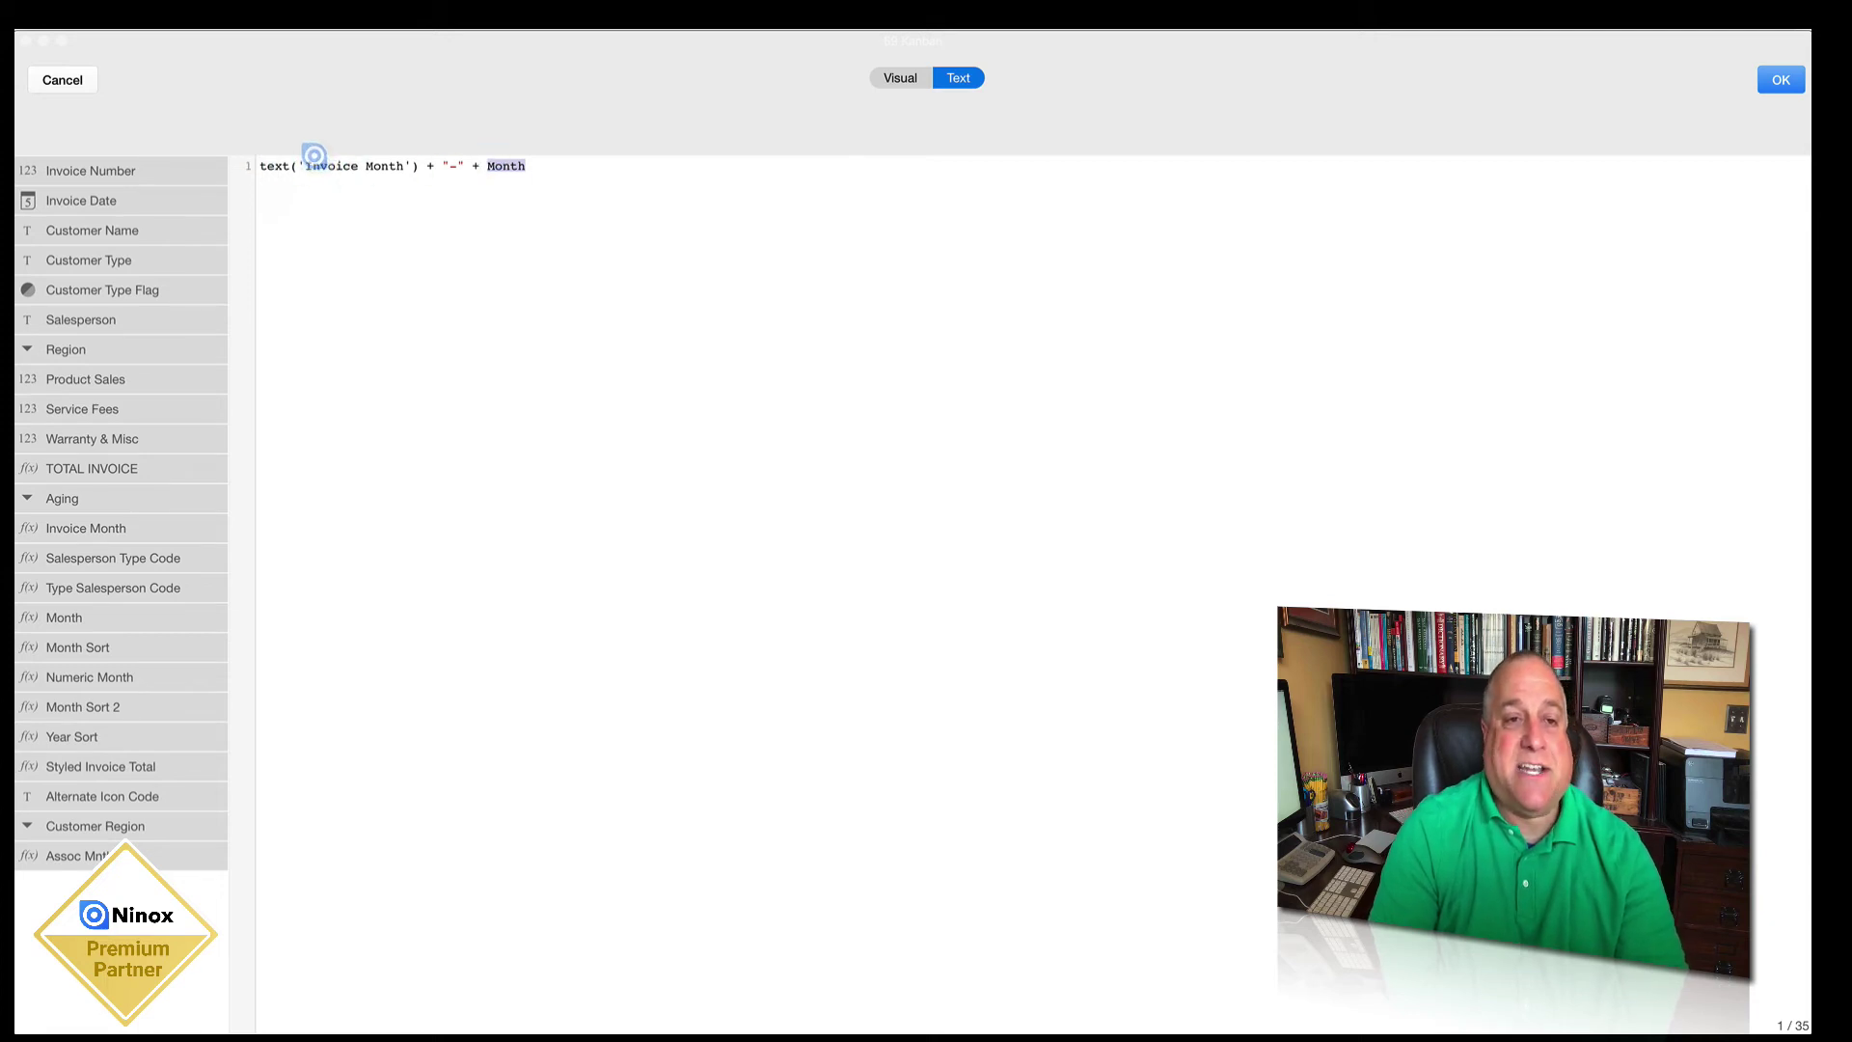
click(296, 170)
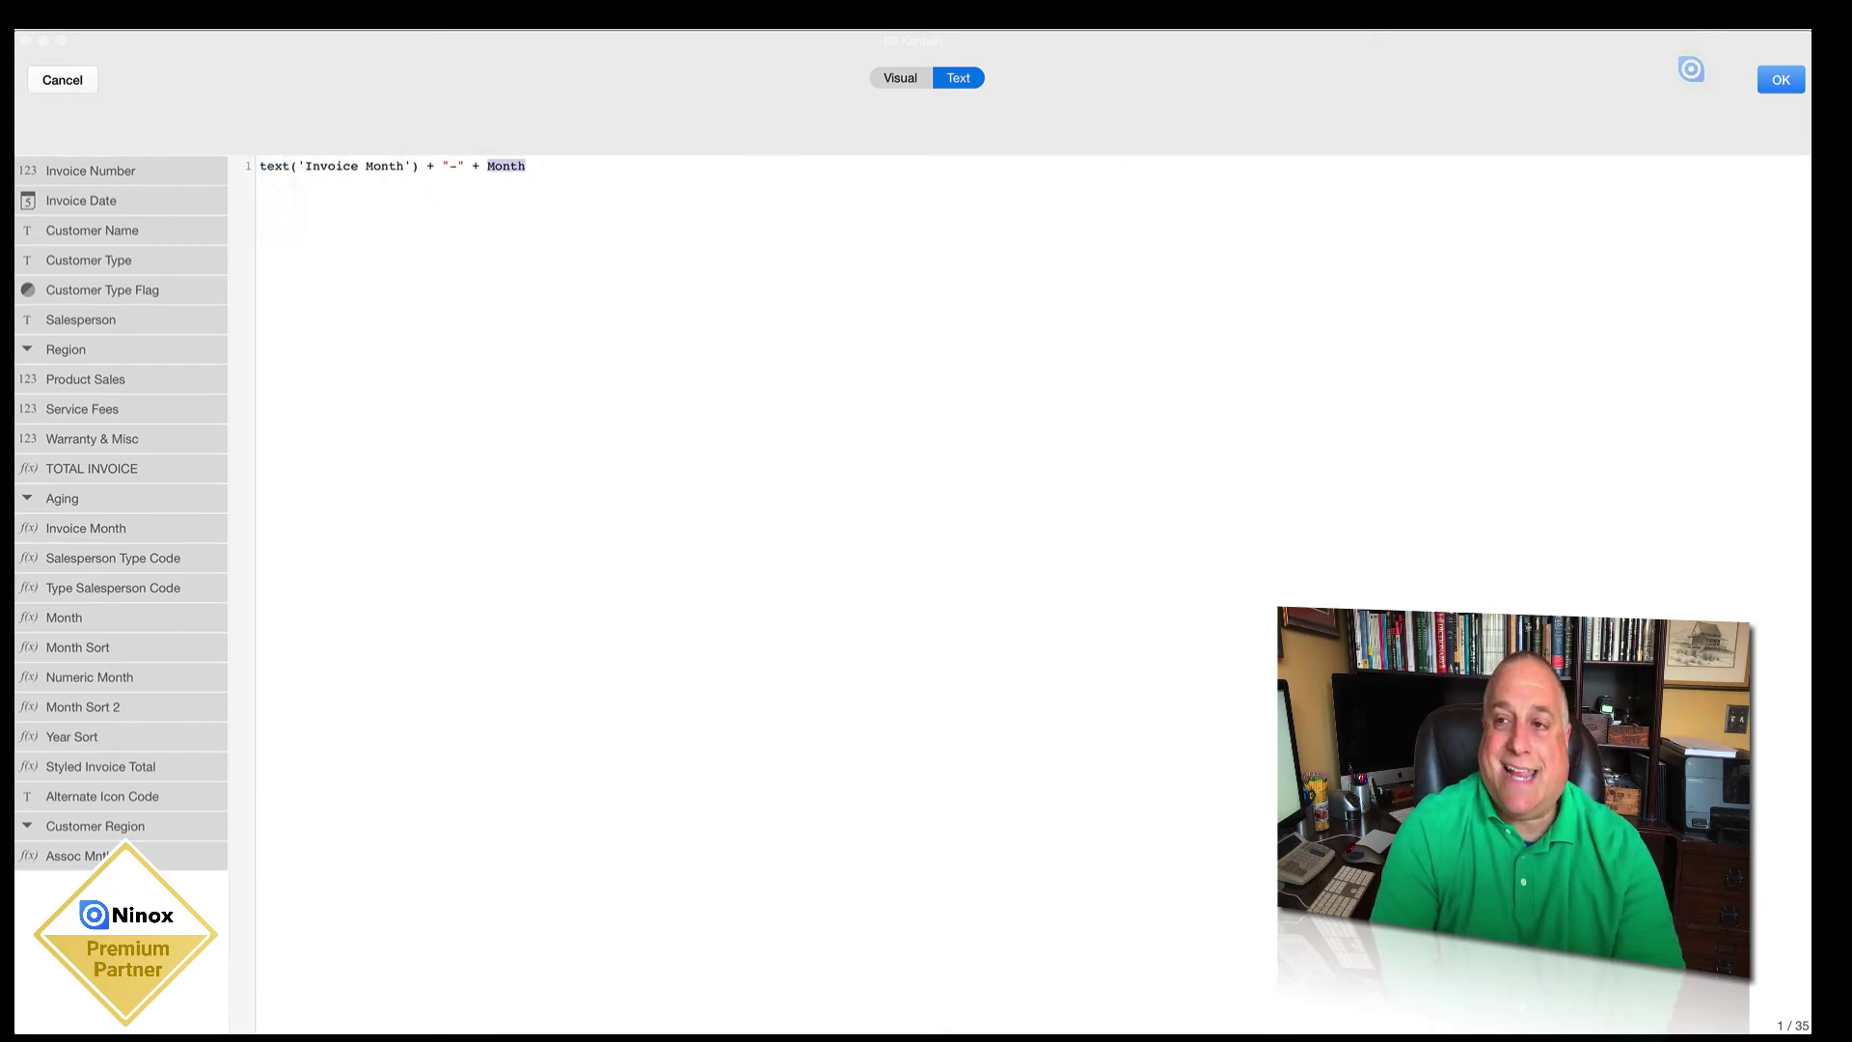
click(1779, 79)
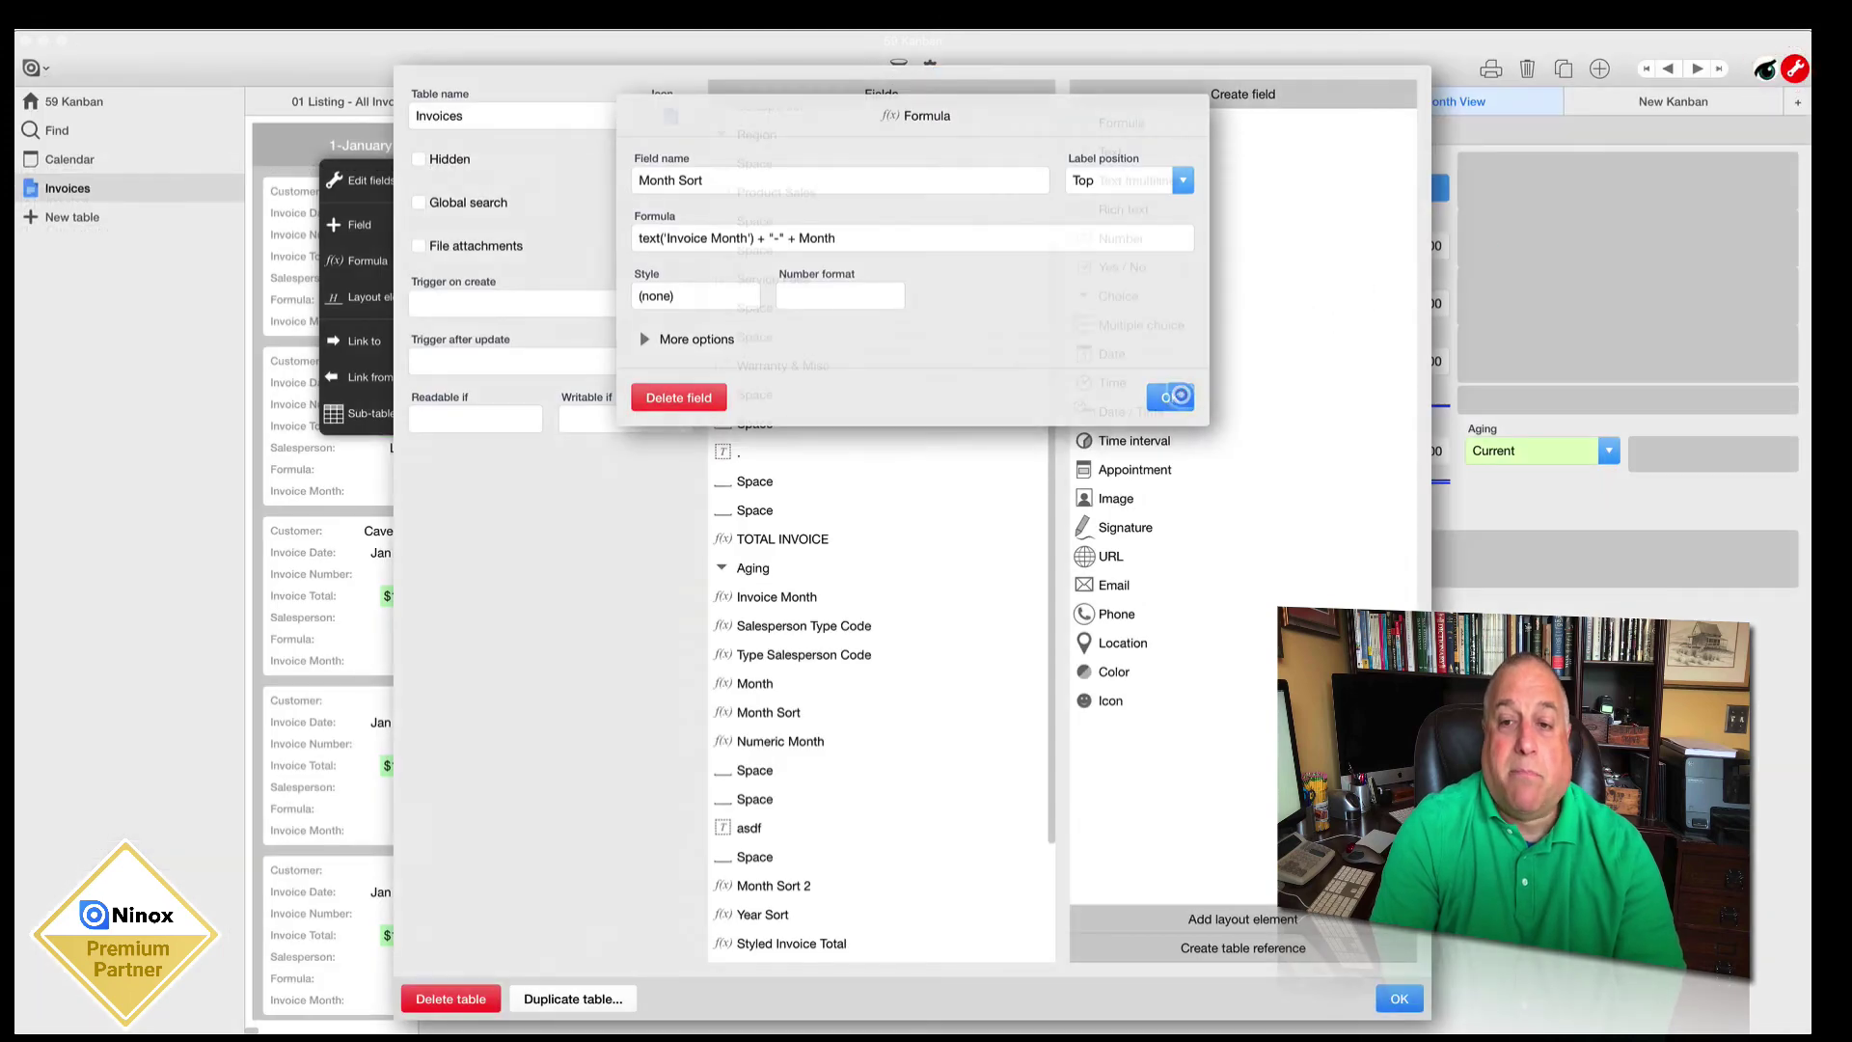
click(1179, 396)
click(1396, 1003)
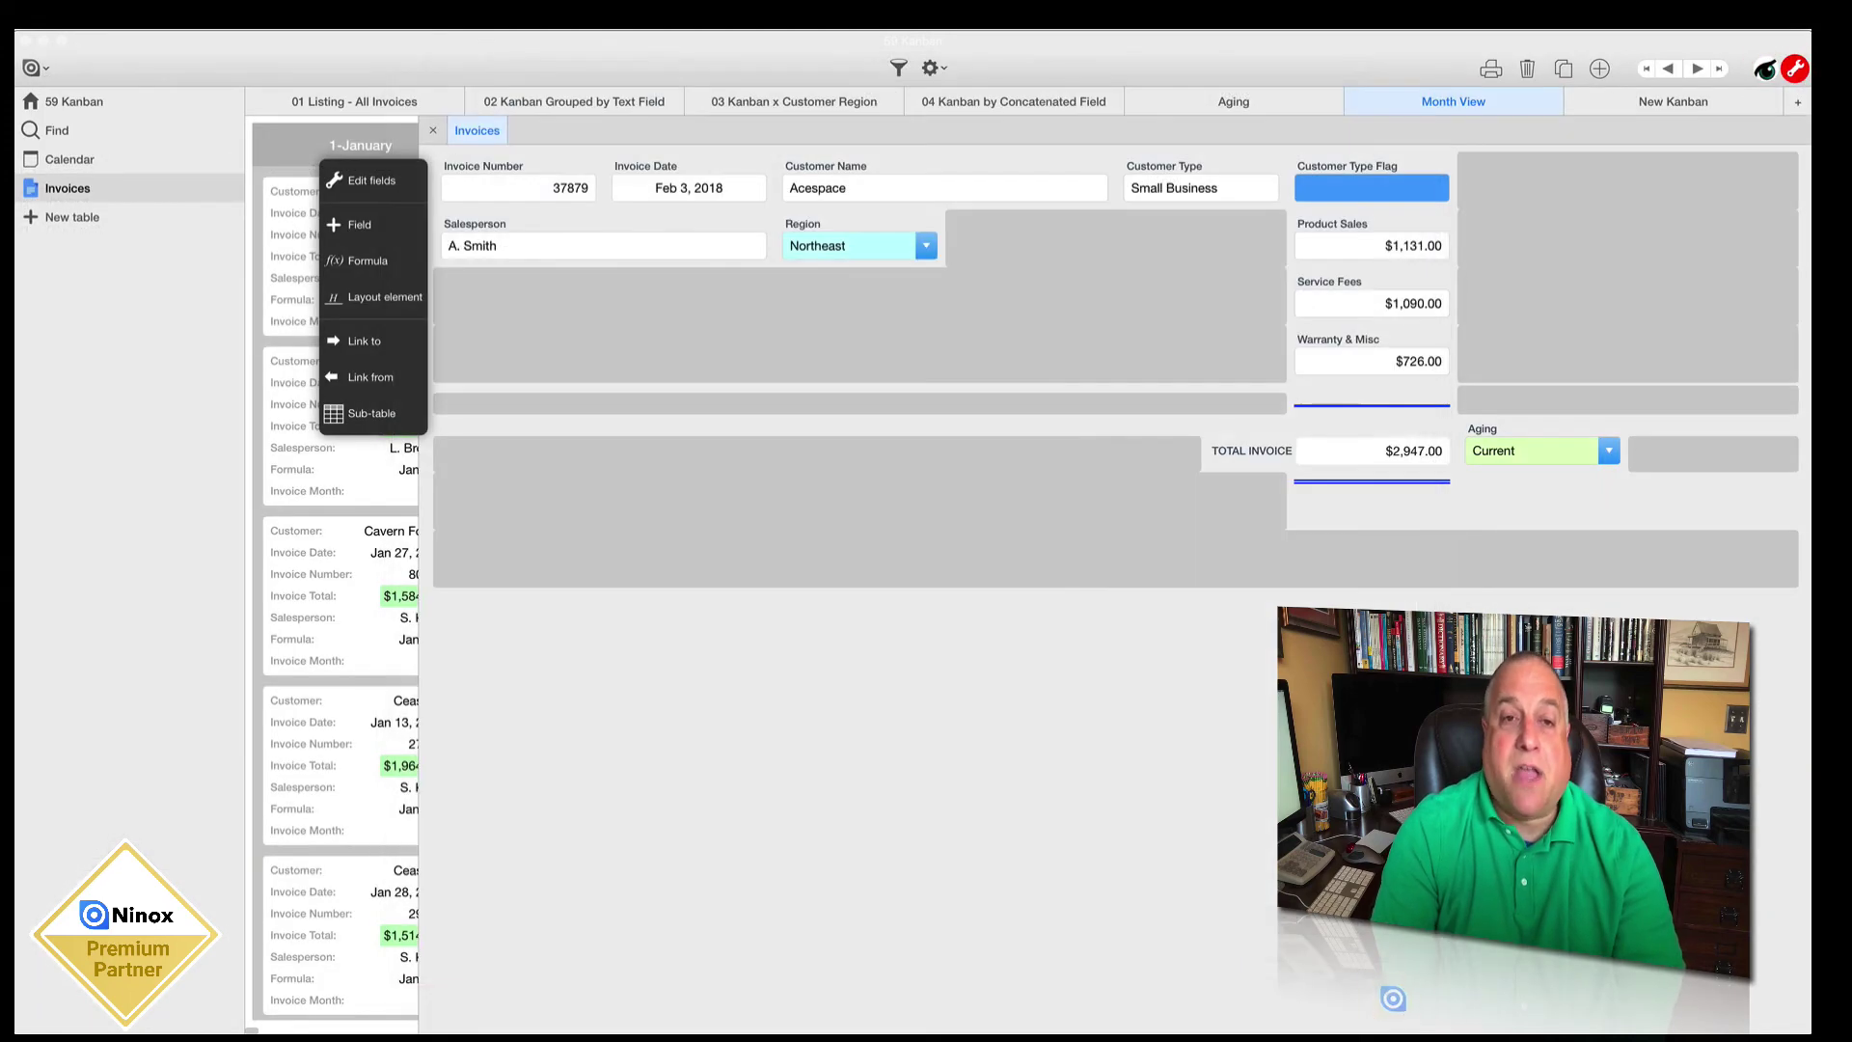
click(433, 131)
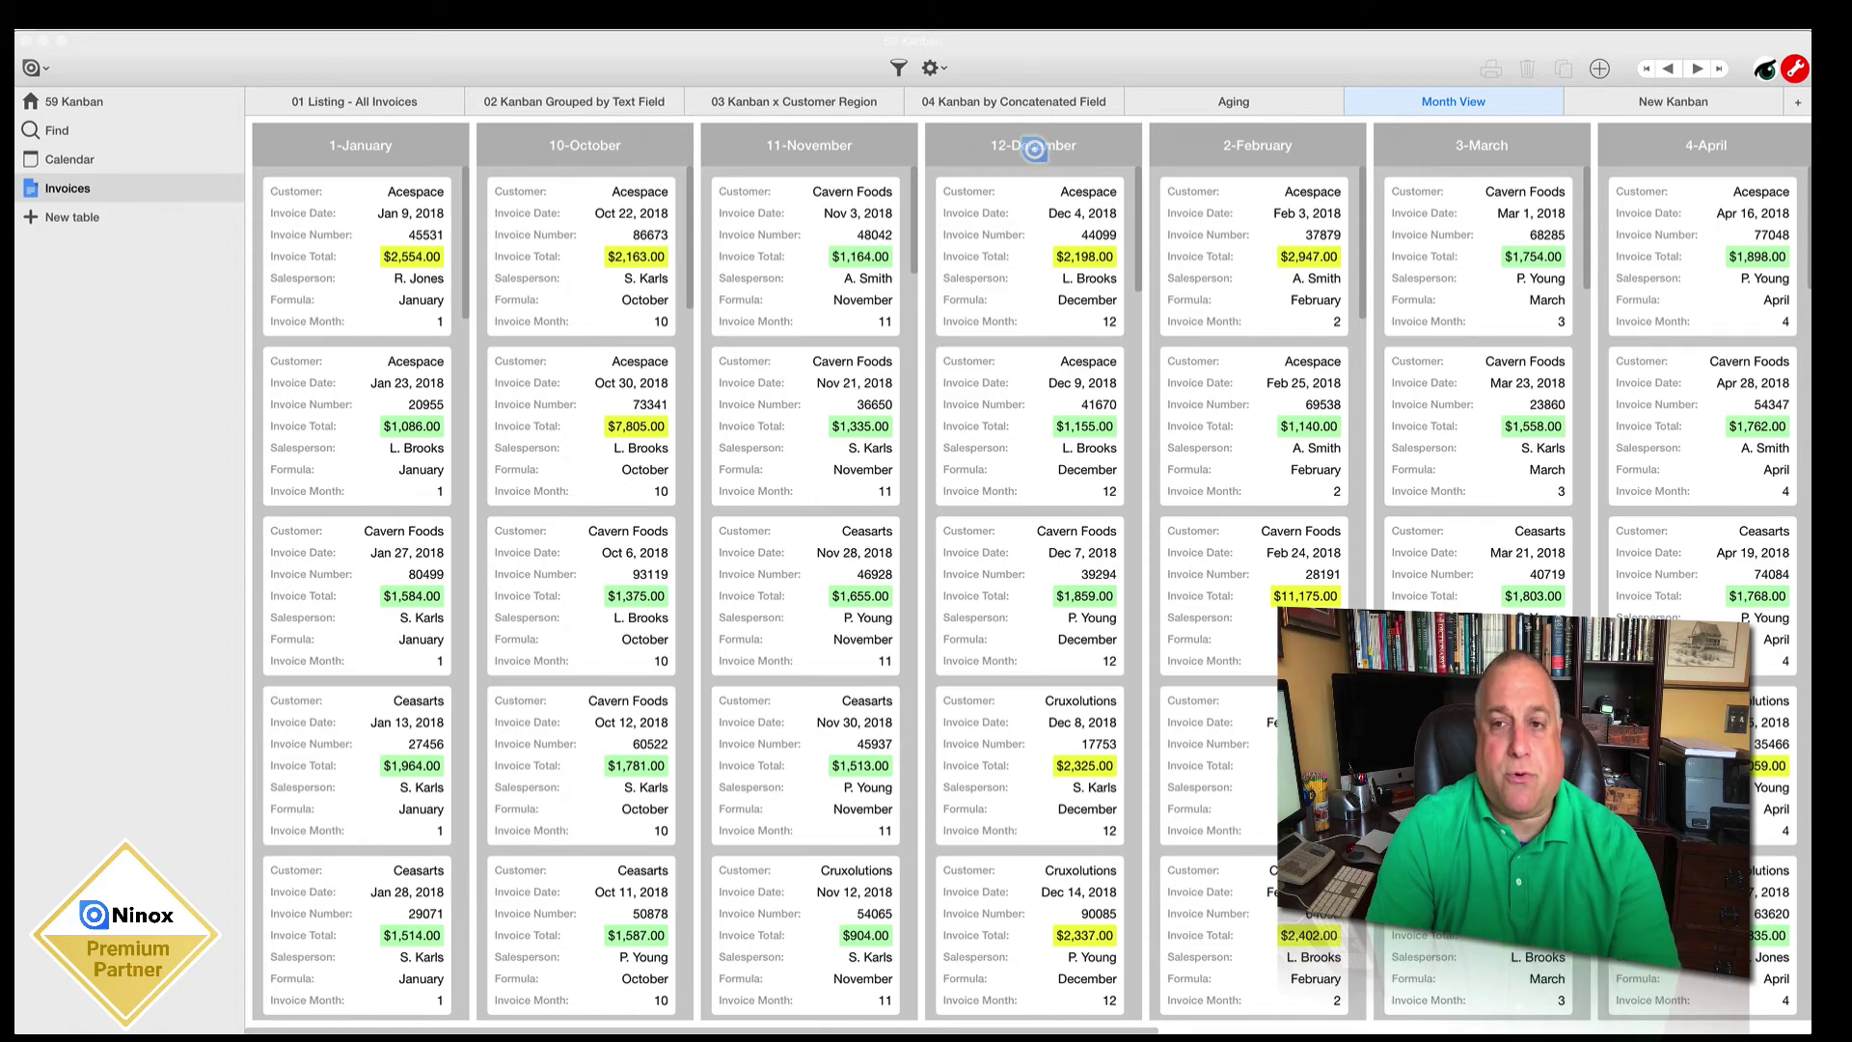
Step: Open the first February invoice from the Month View, edit the table's fields and bring up the Month Sort formula
scroll(1255, 158, right, 10)
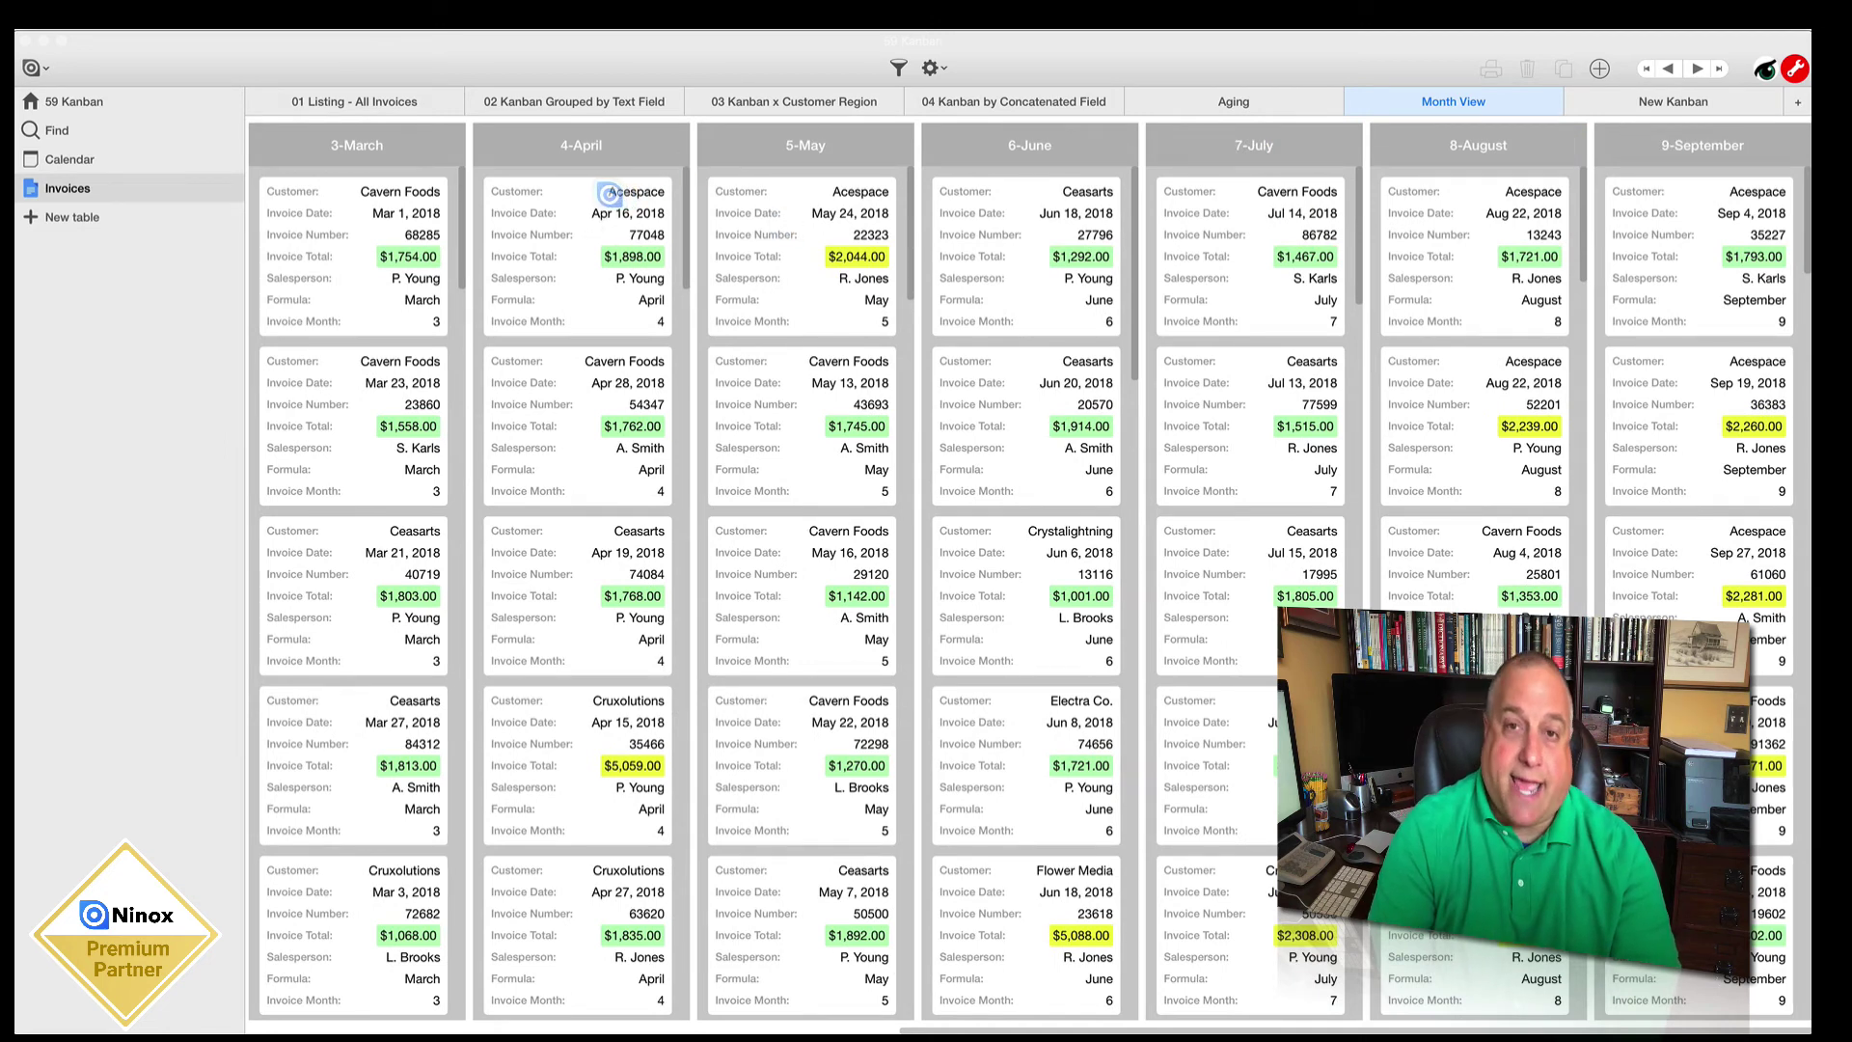
scroll(602, 191, left, 10)
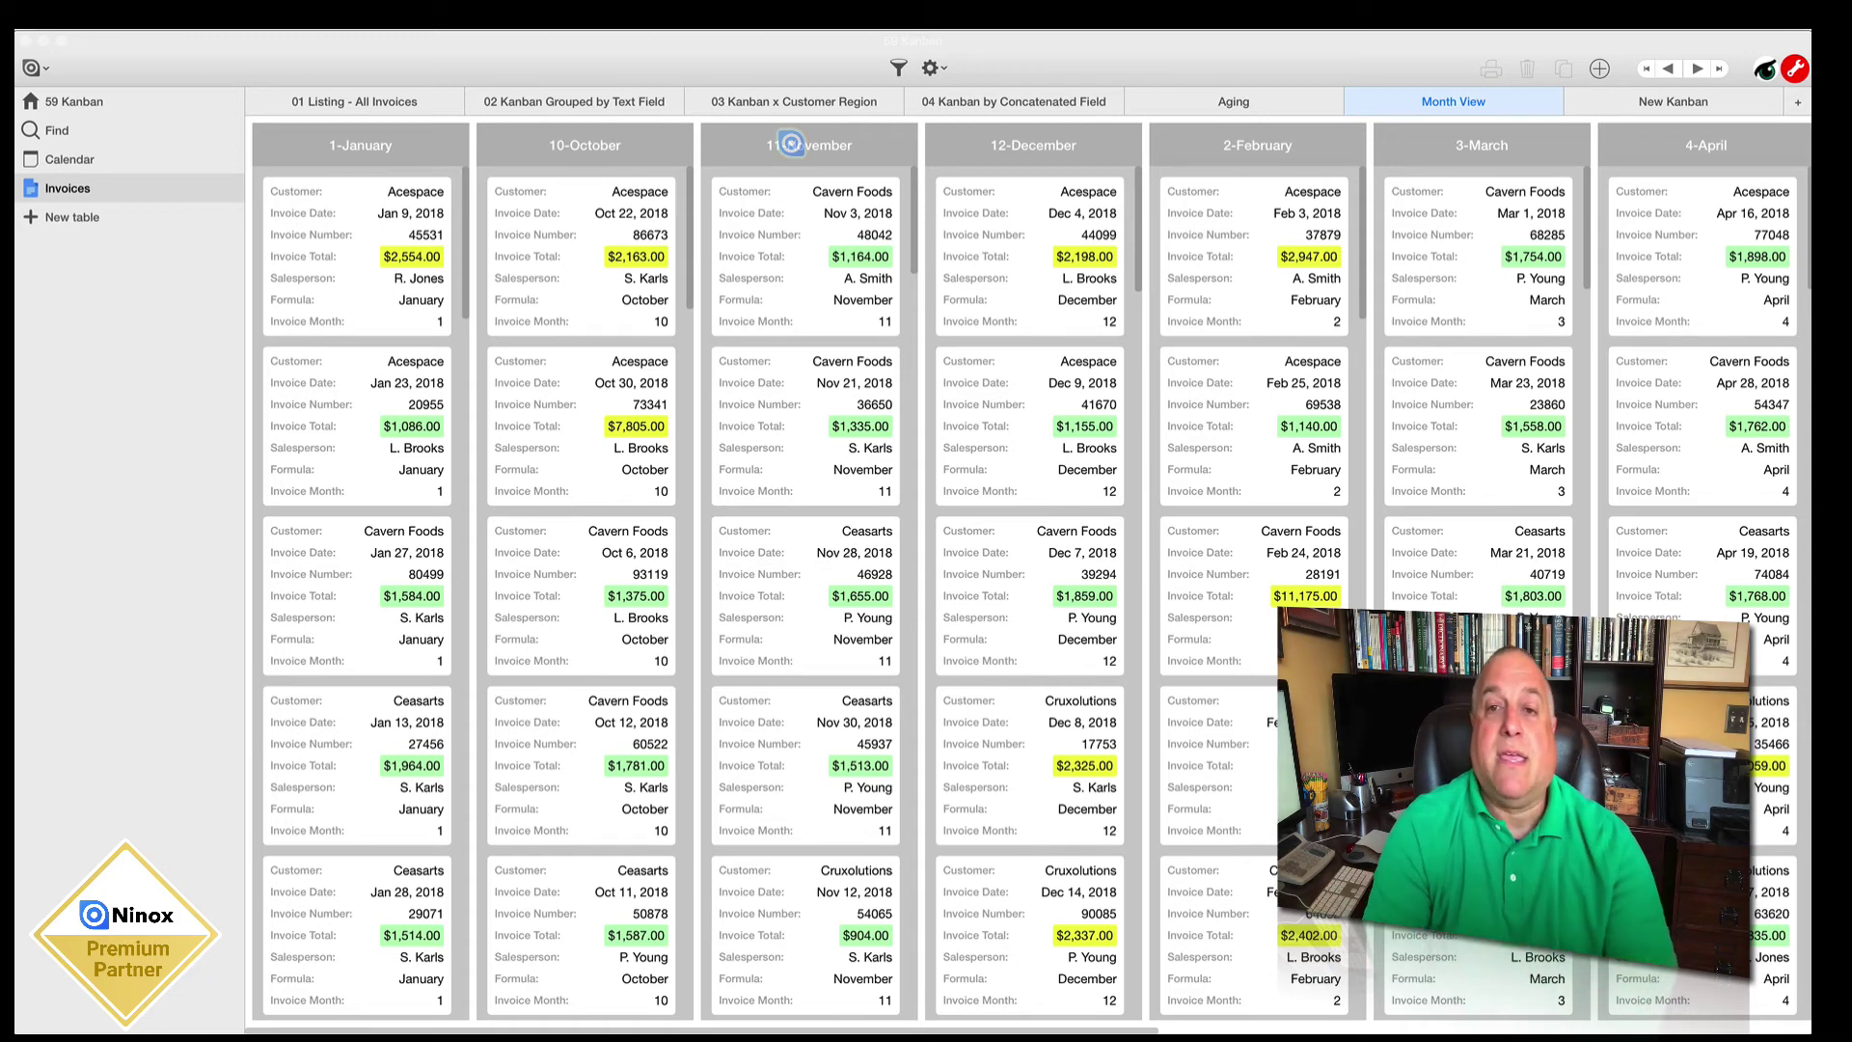
click(1365, 96)
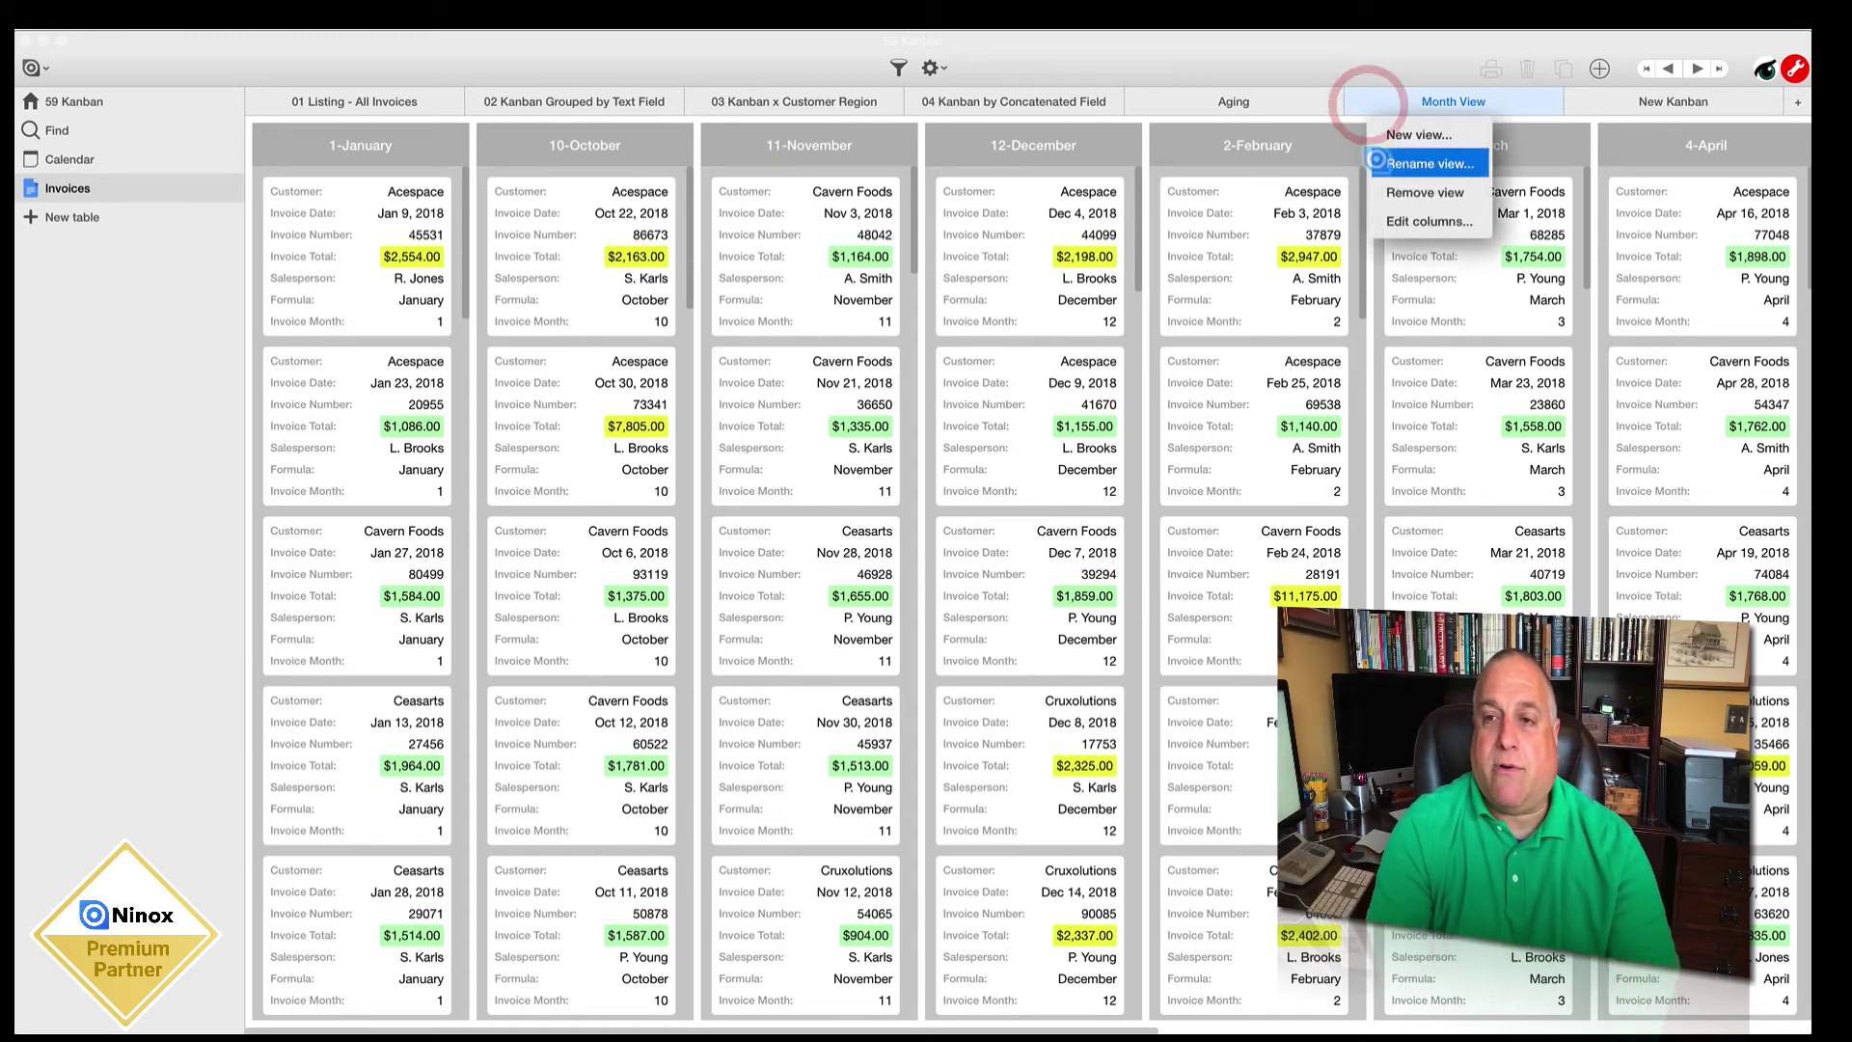
click(1317, 251)
click(1244, 254)
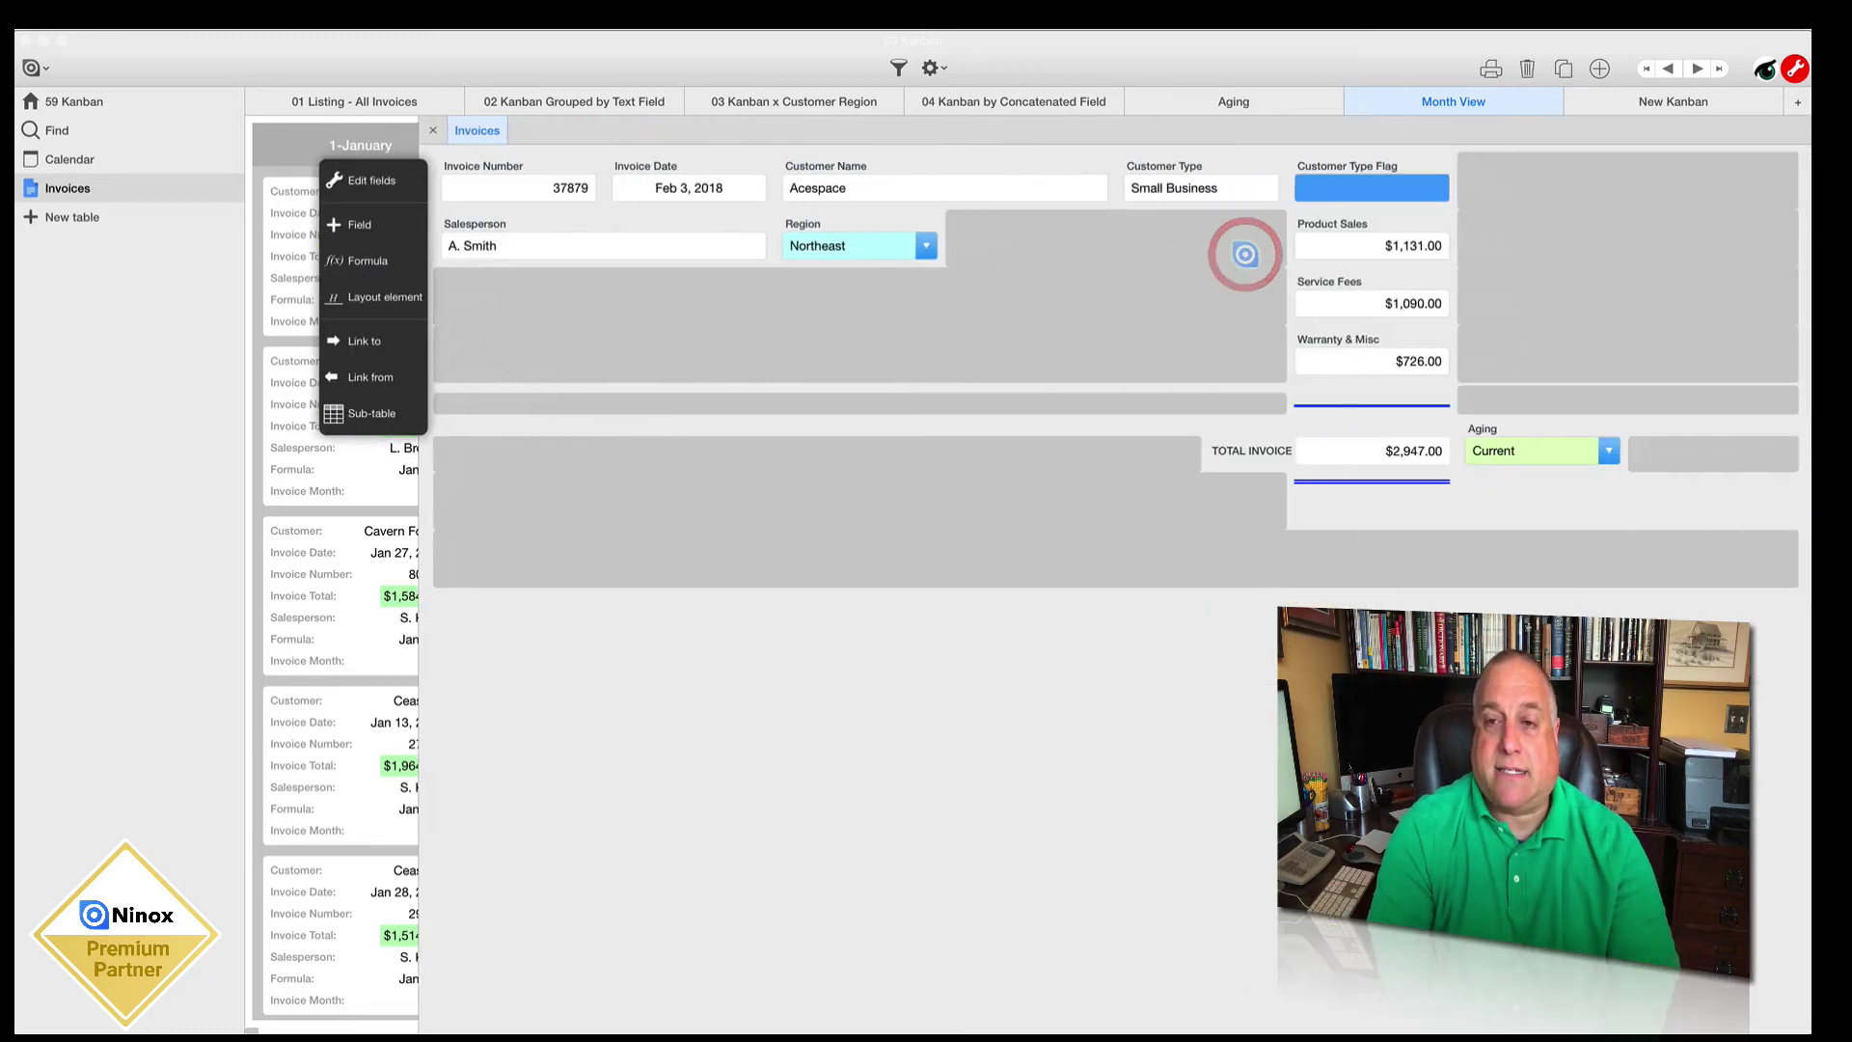
click(376, 181)
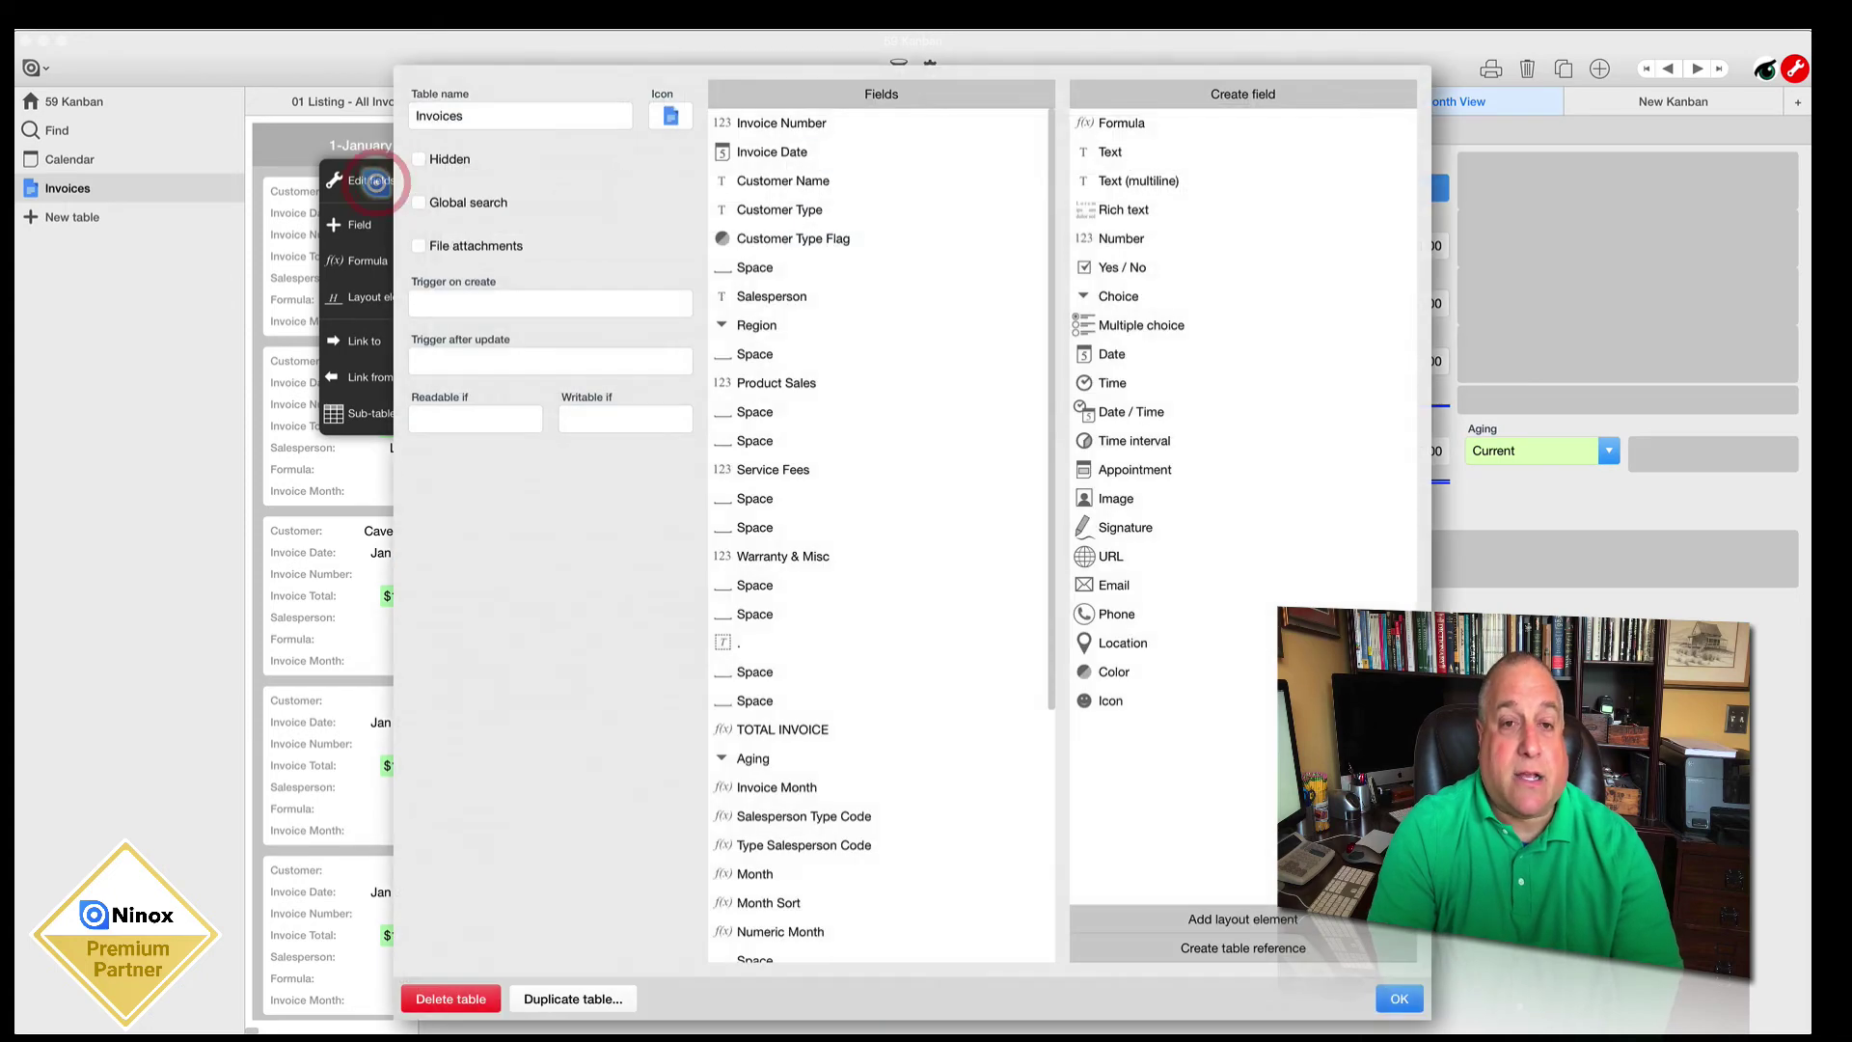
click(813, 710)
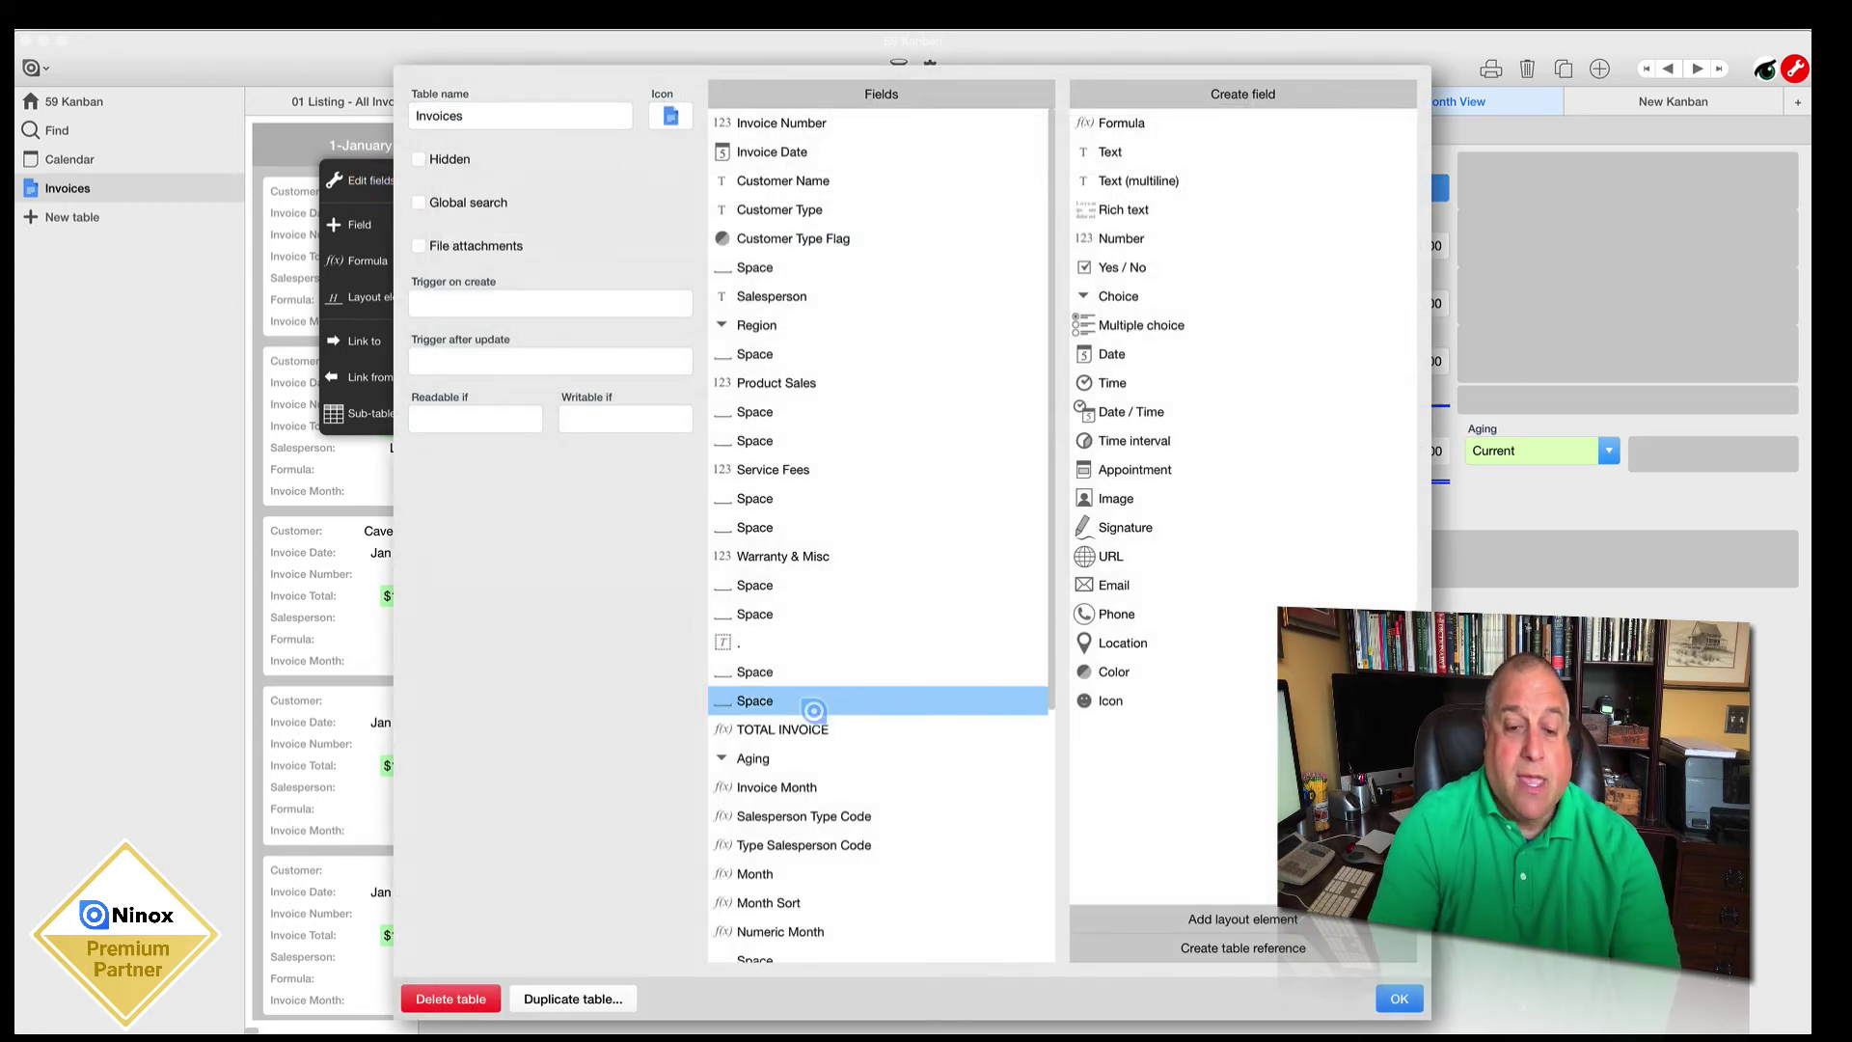
scroll(813, 711, down, 5)
click(808, 710)
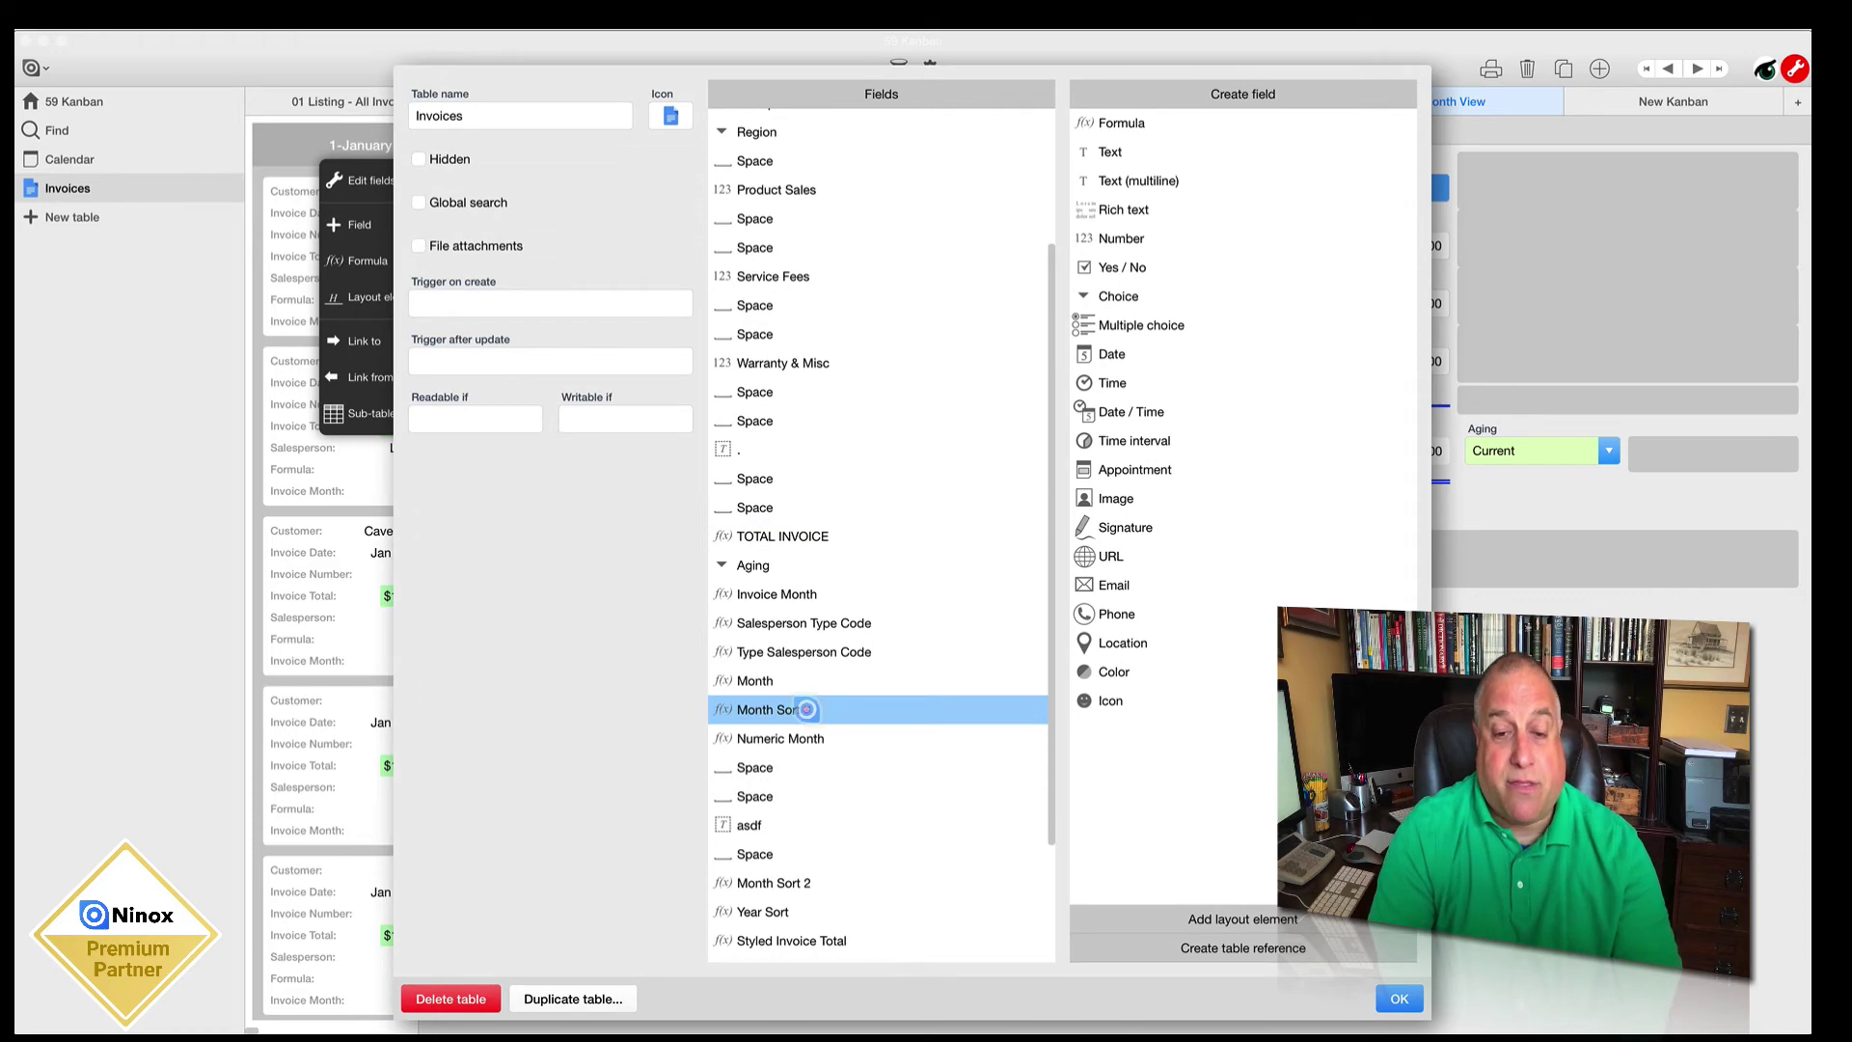
click(807, 710)
click(694, 242)
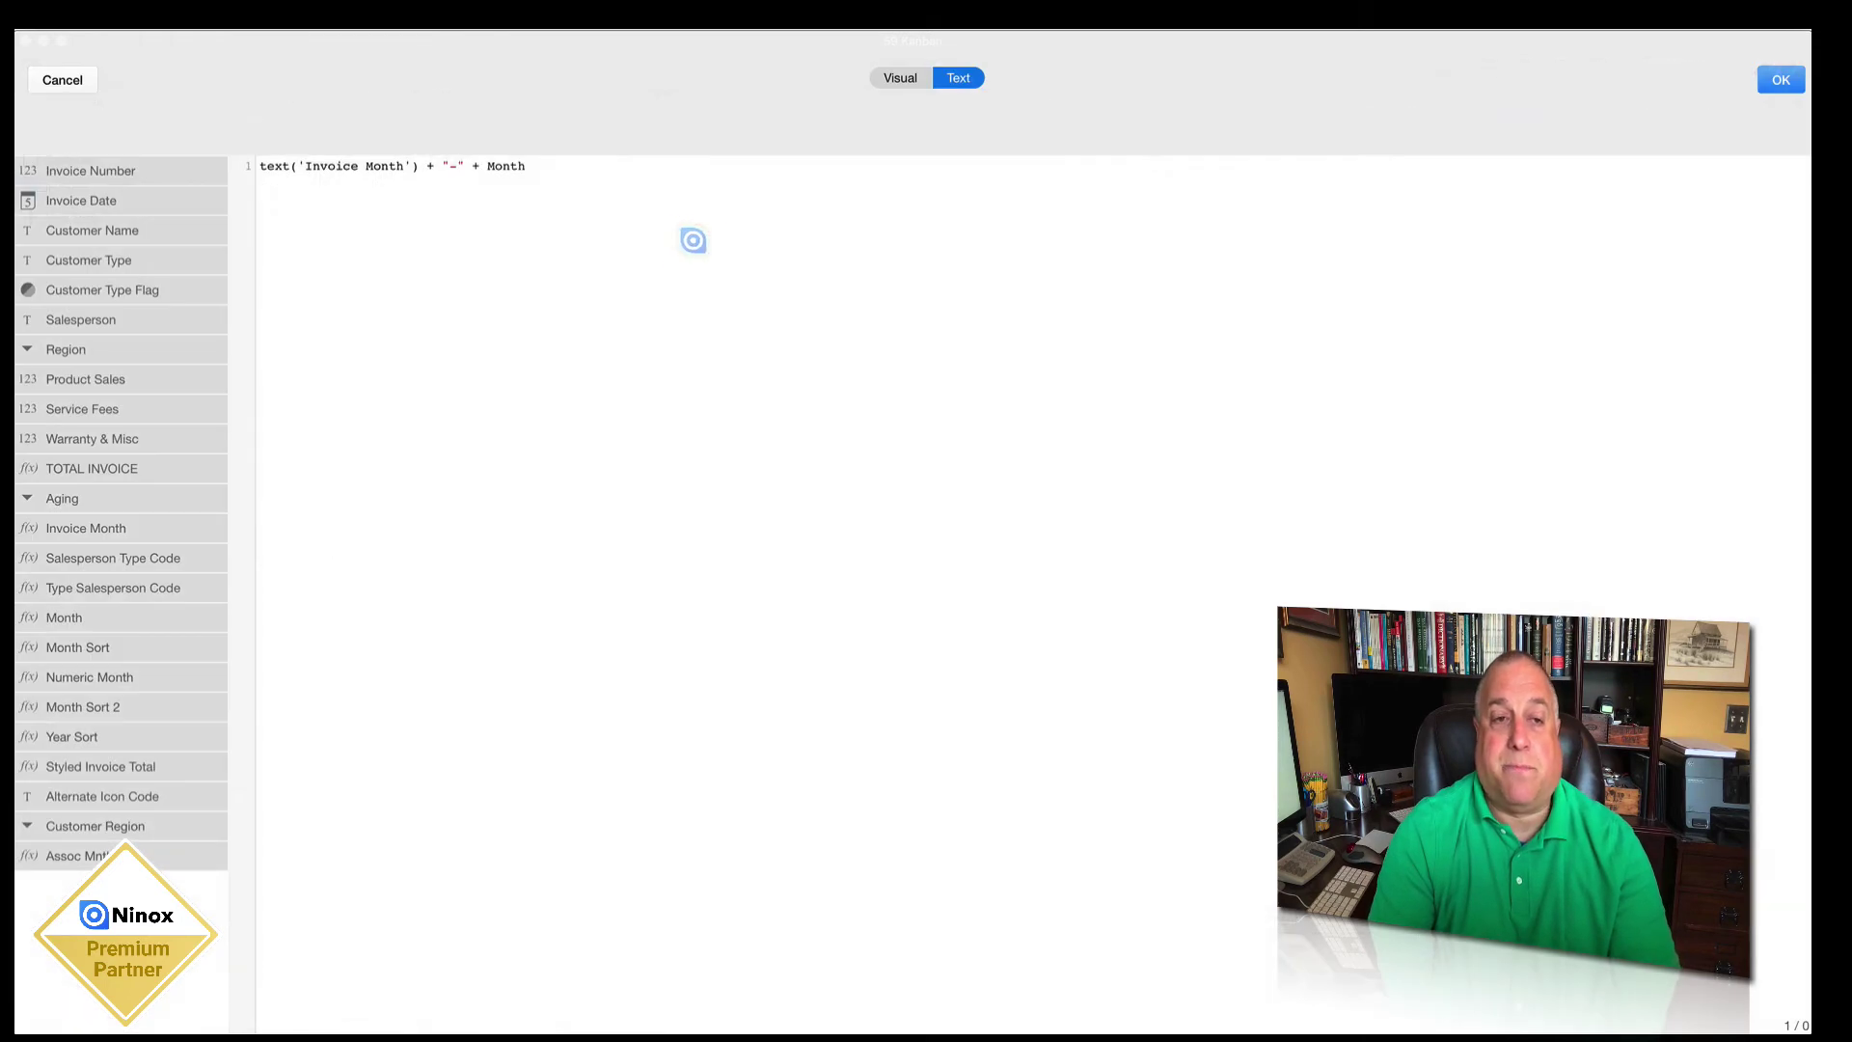
Step: Change the Month Sort formula to text(format('Invoice Month',"00")) + "-" + Month, then save the field and table changes
click(290, 166)
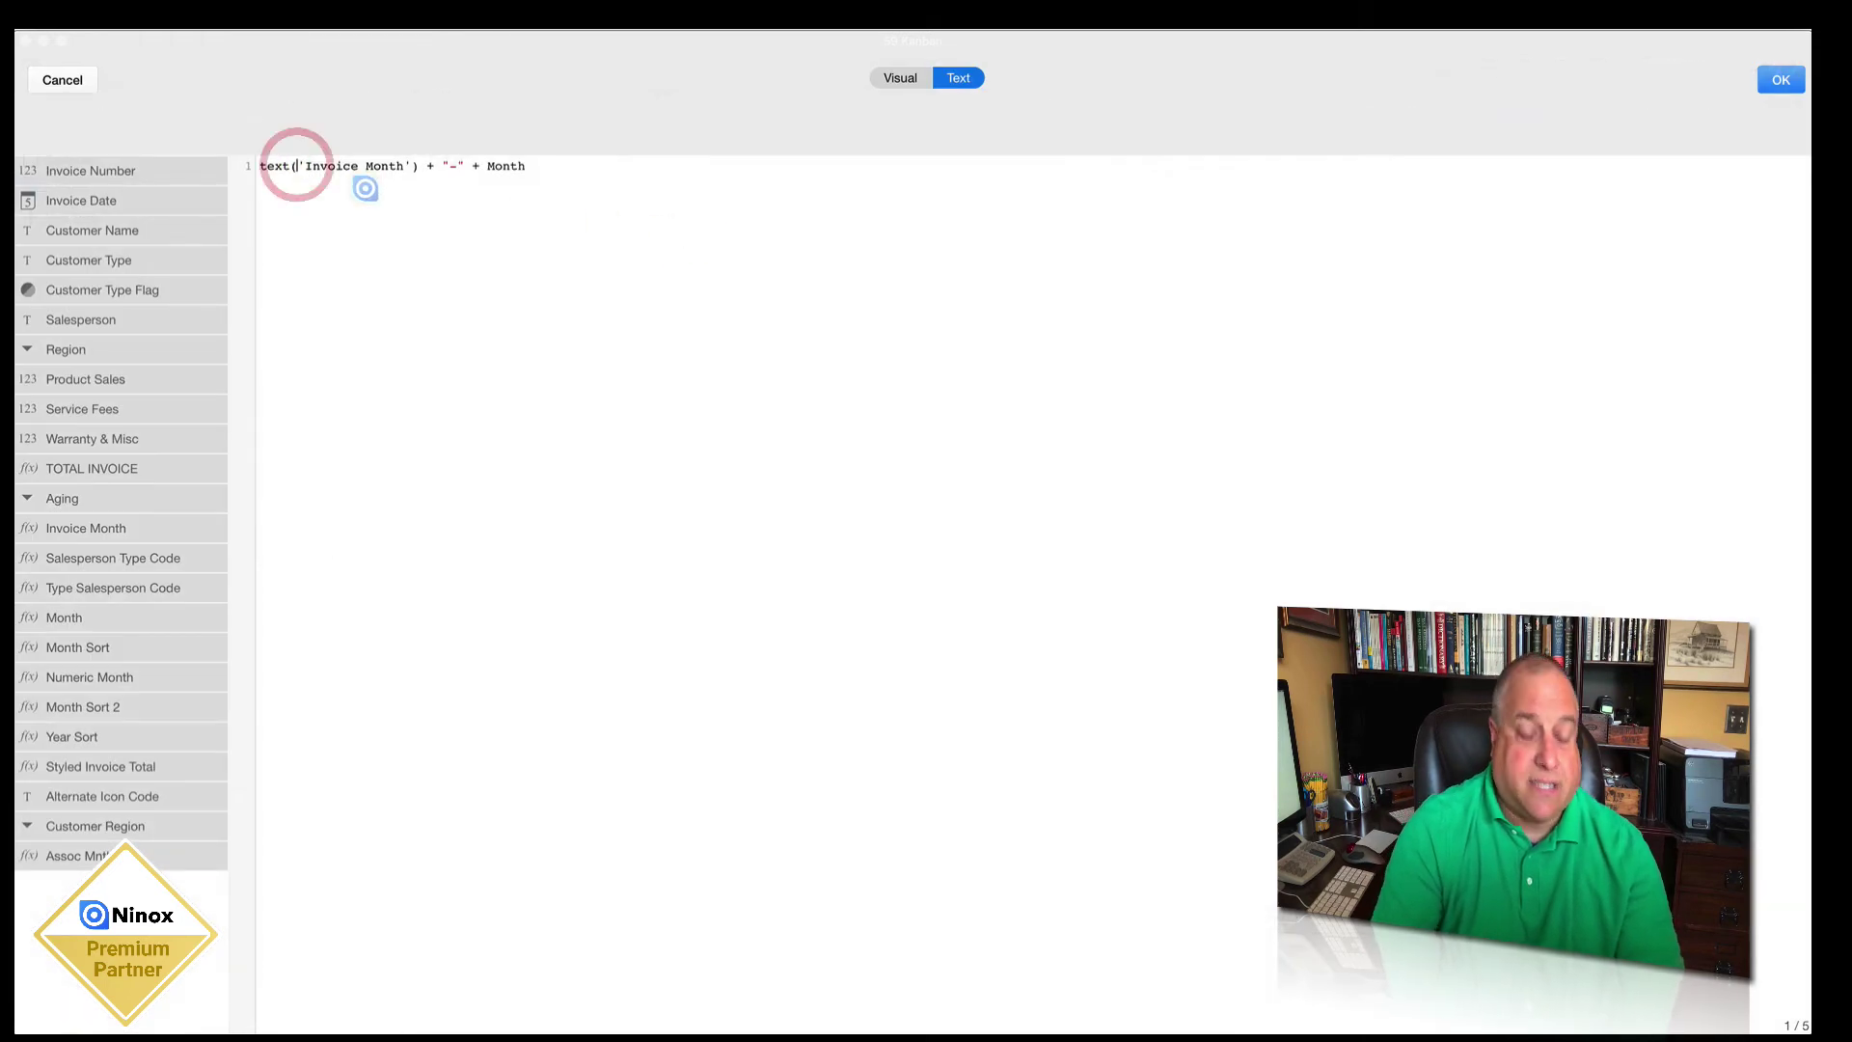
text(format()
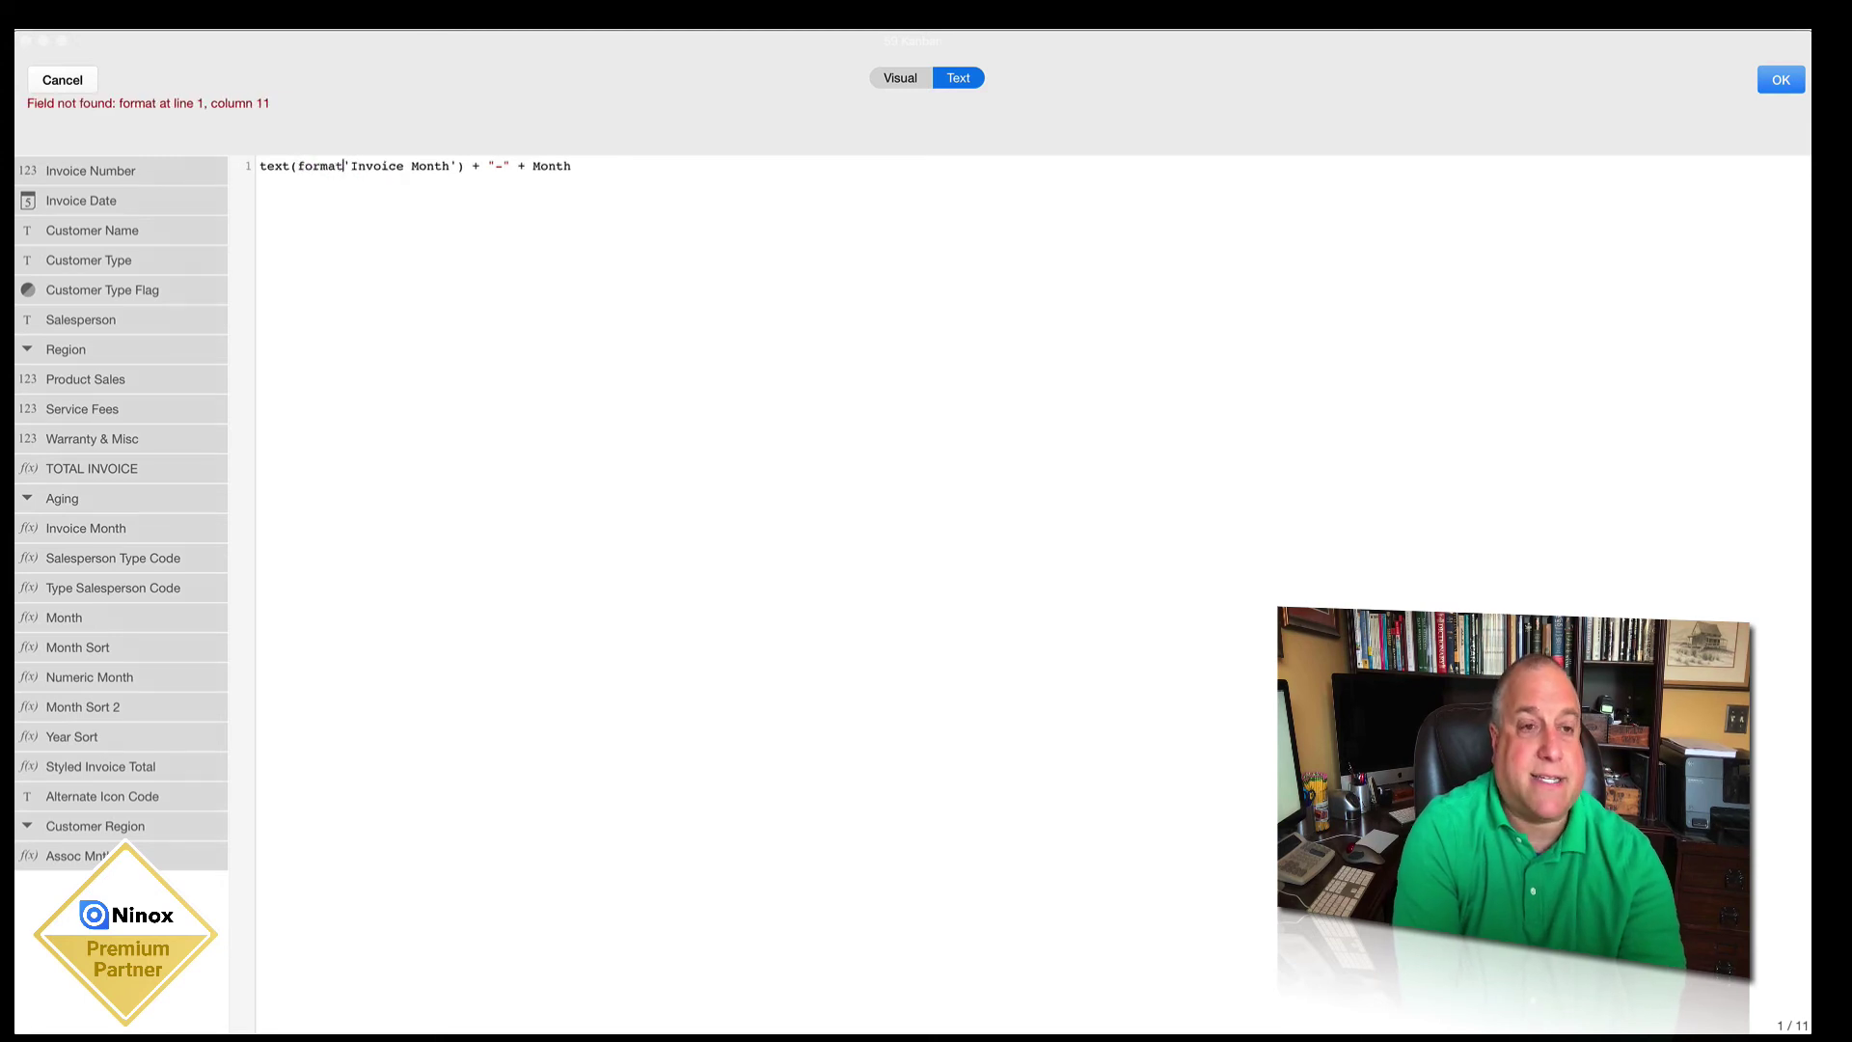
click(475, 166)
text(,")
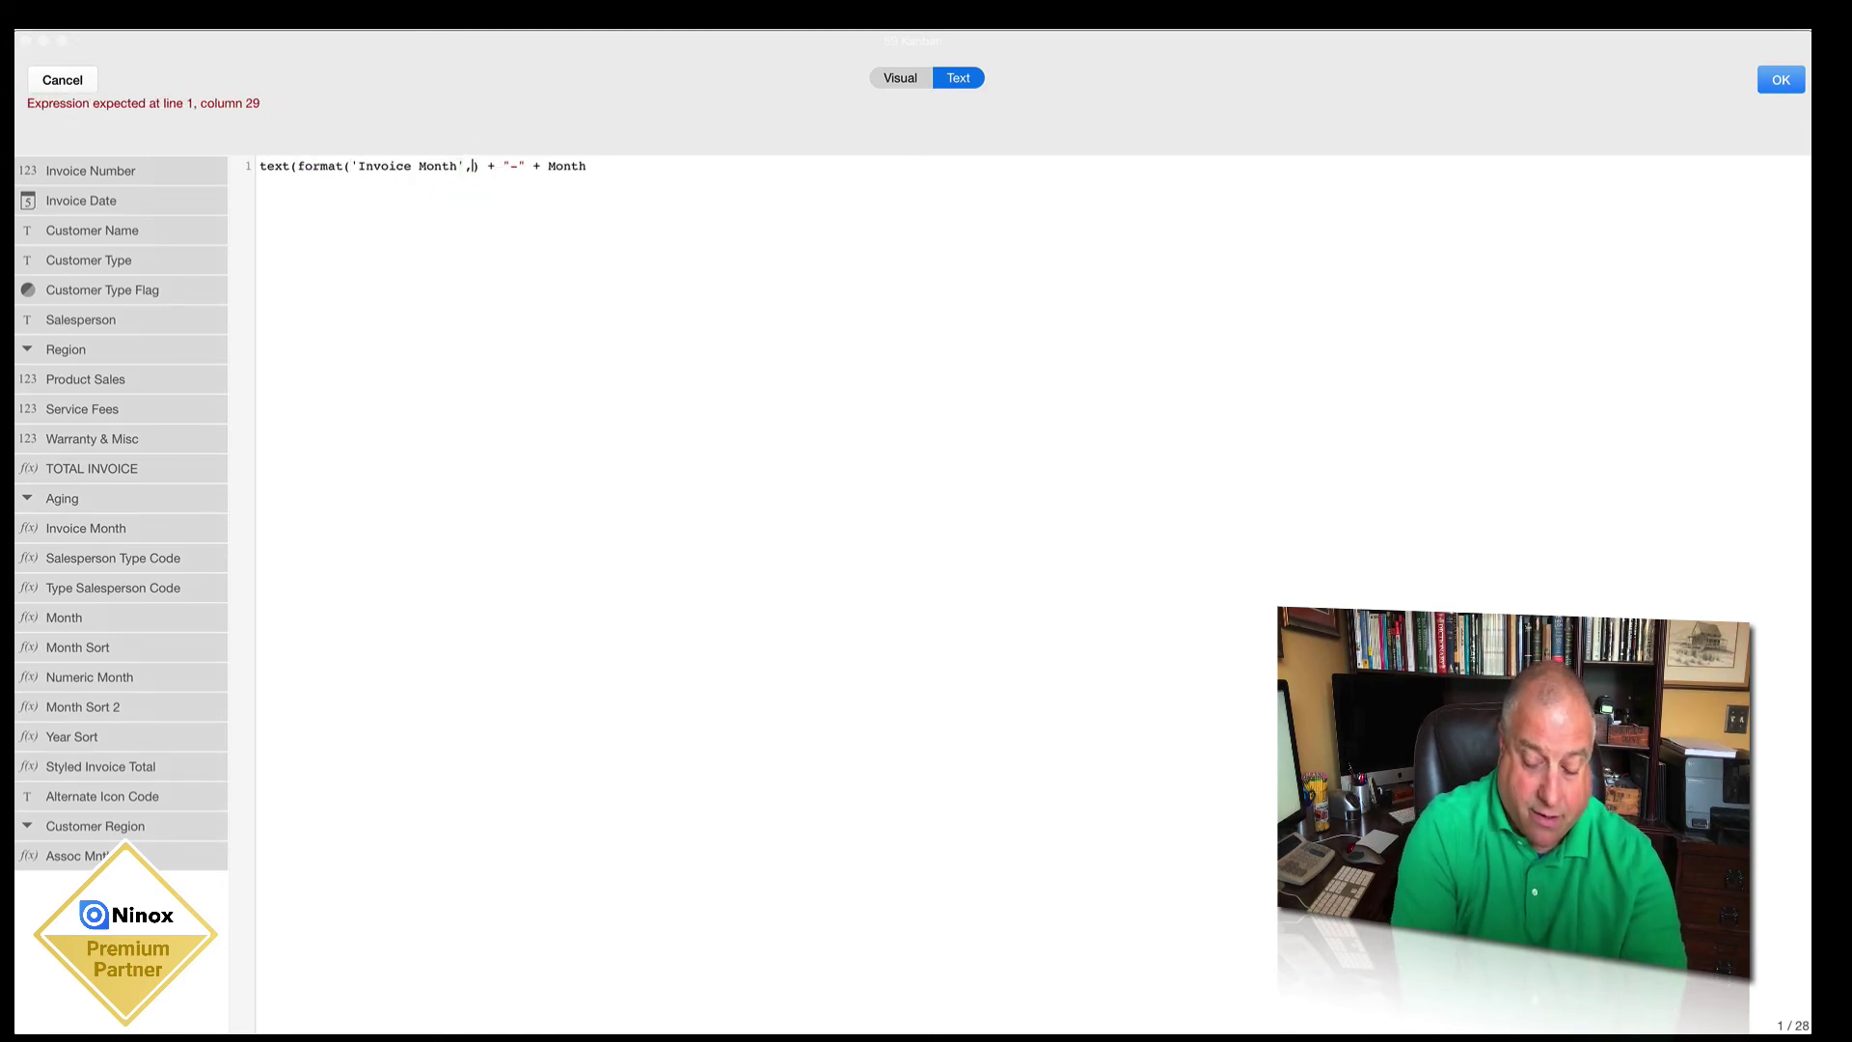
text()))
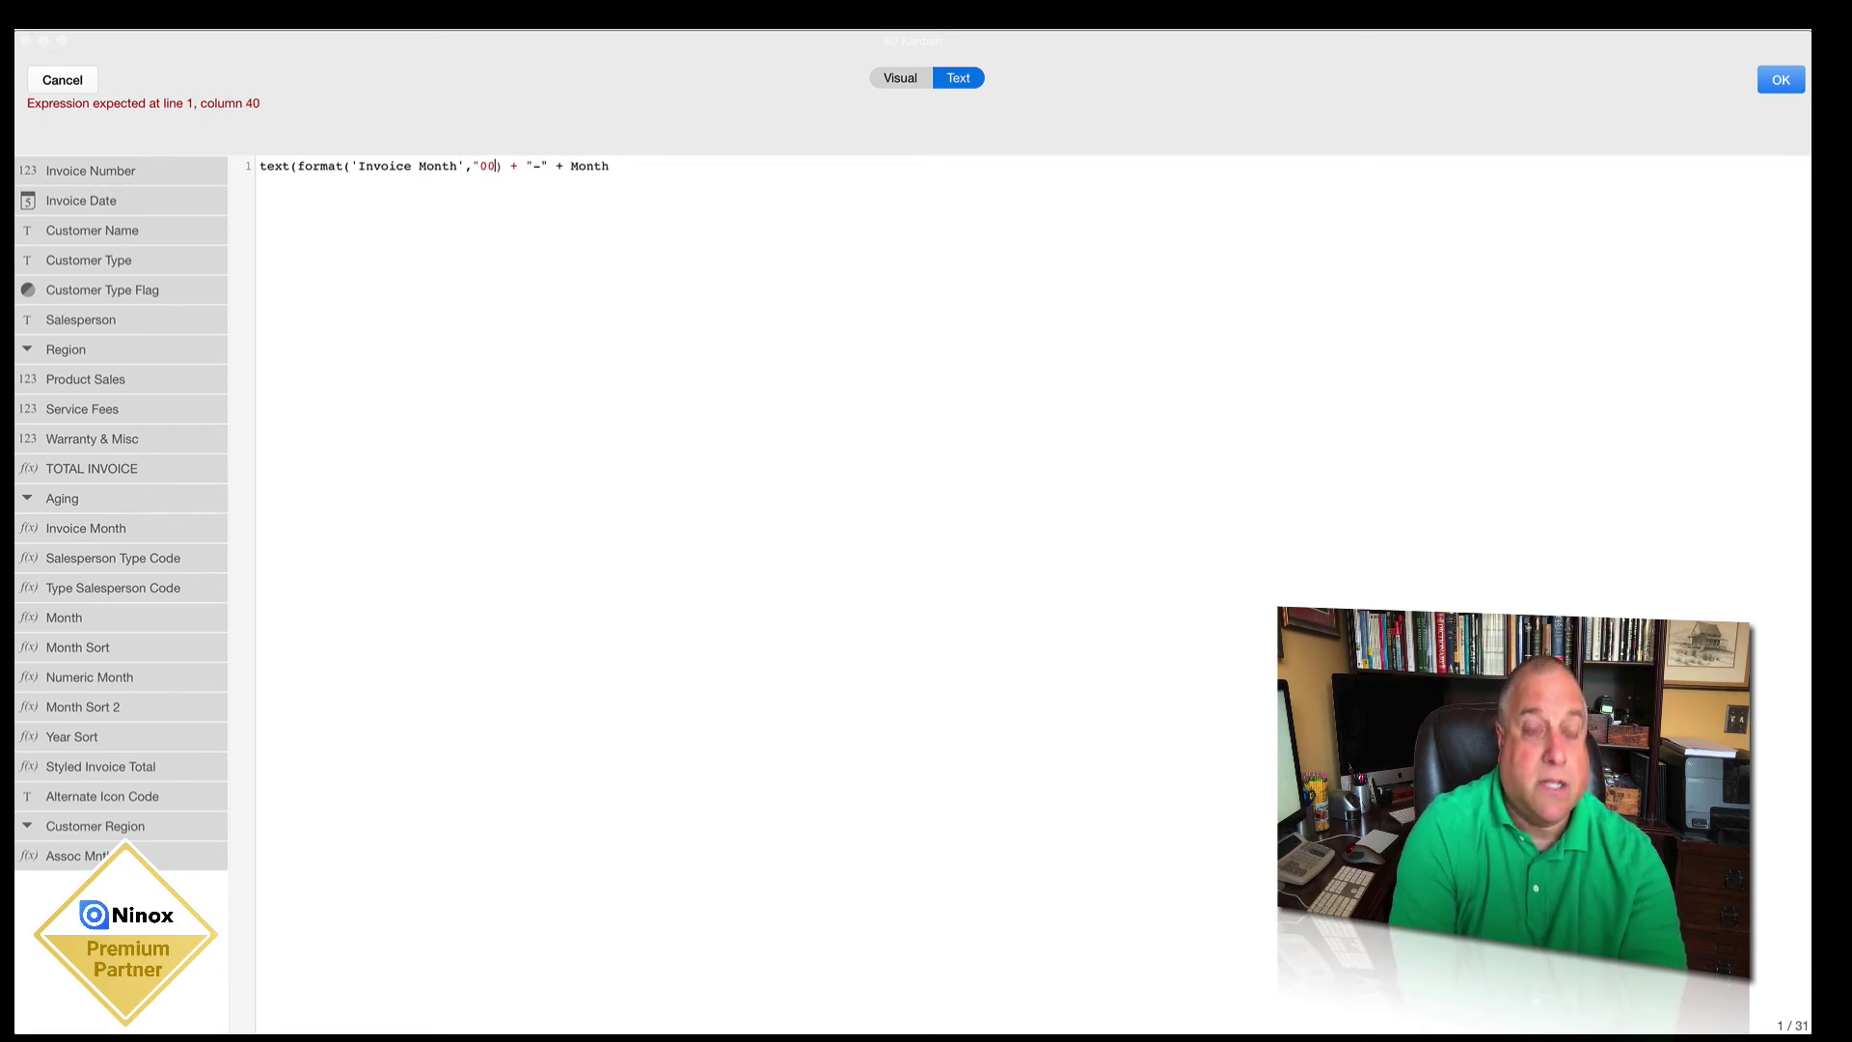
text(")
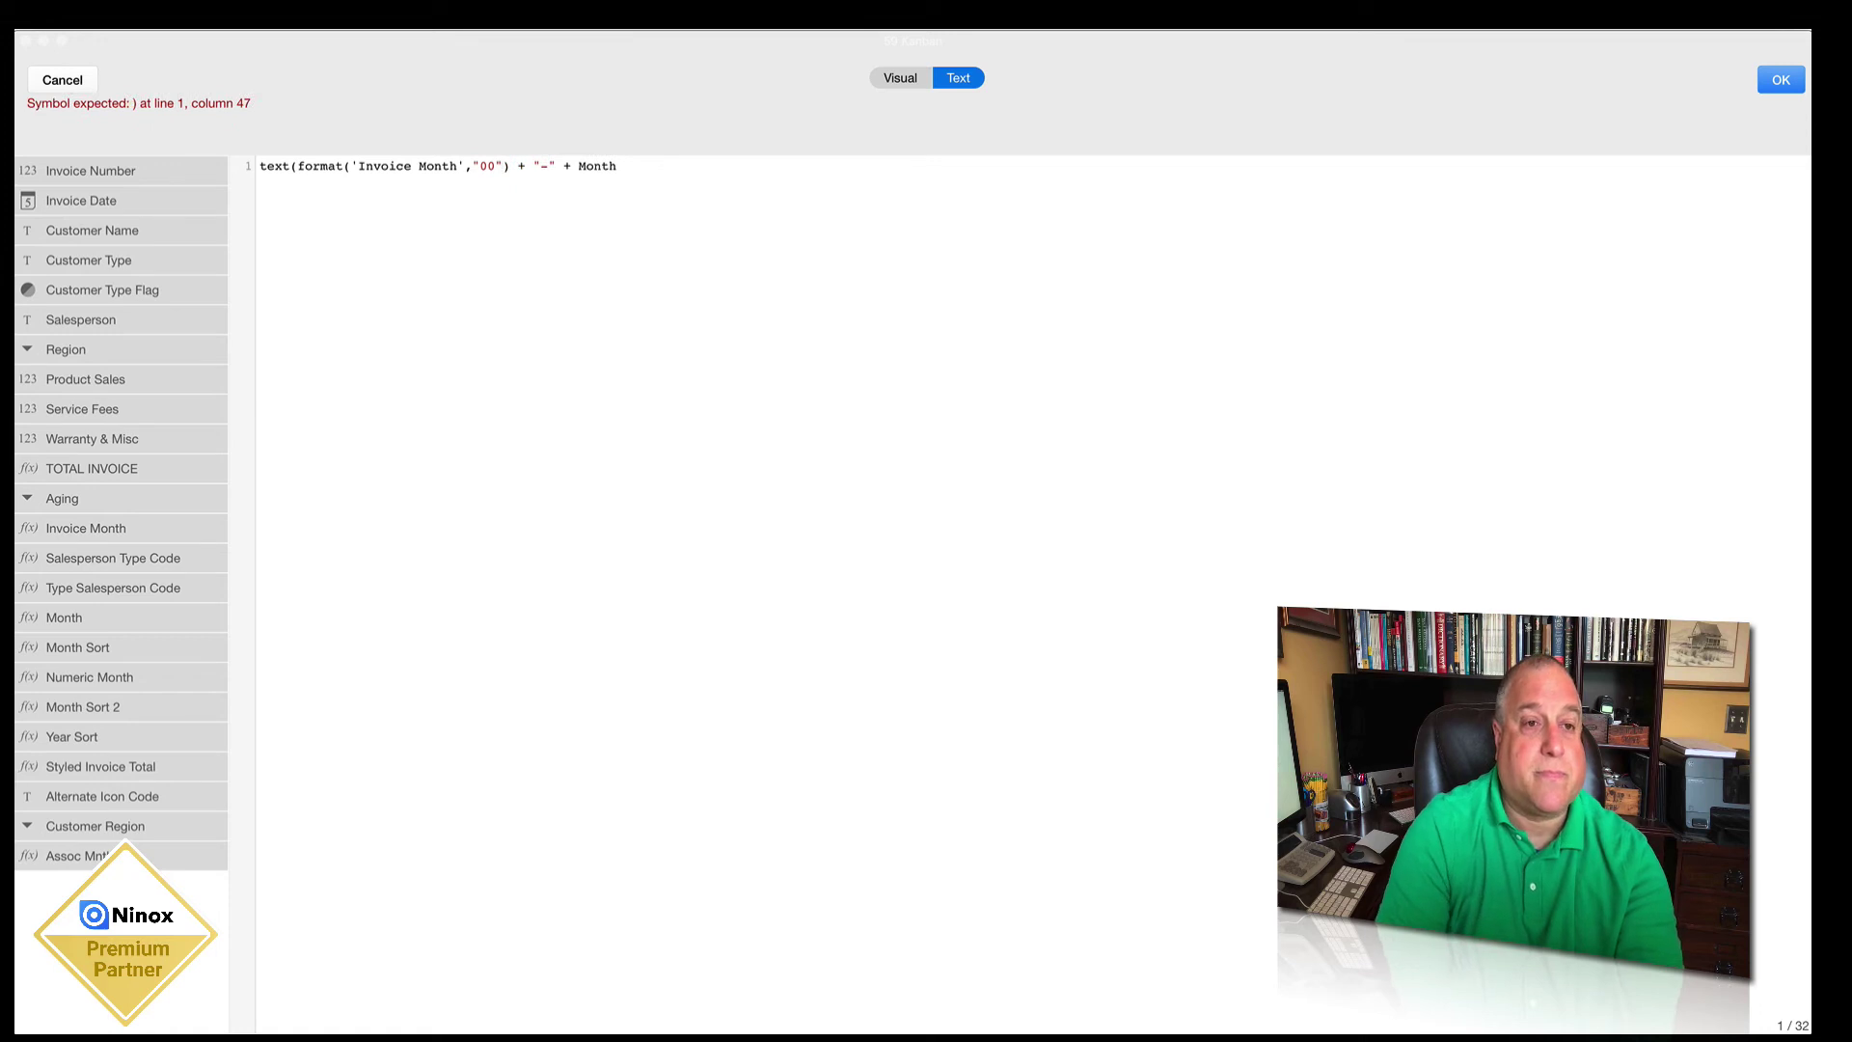
text())
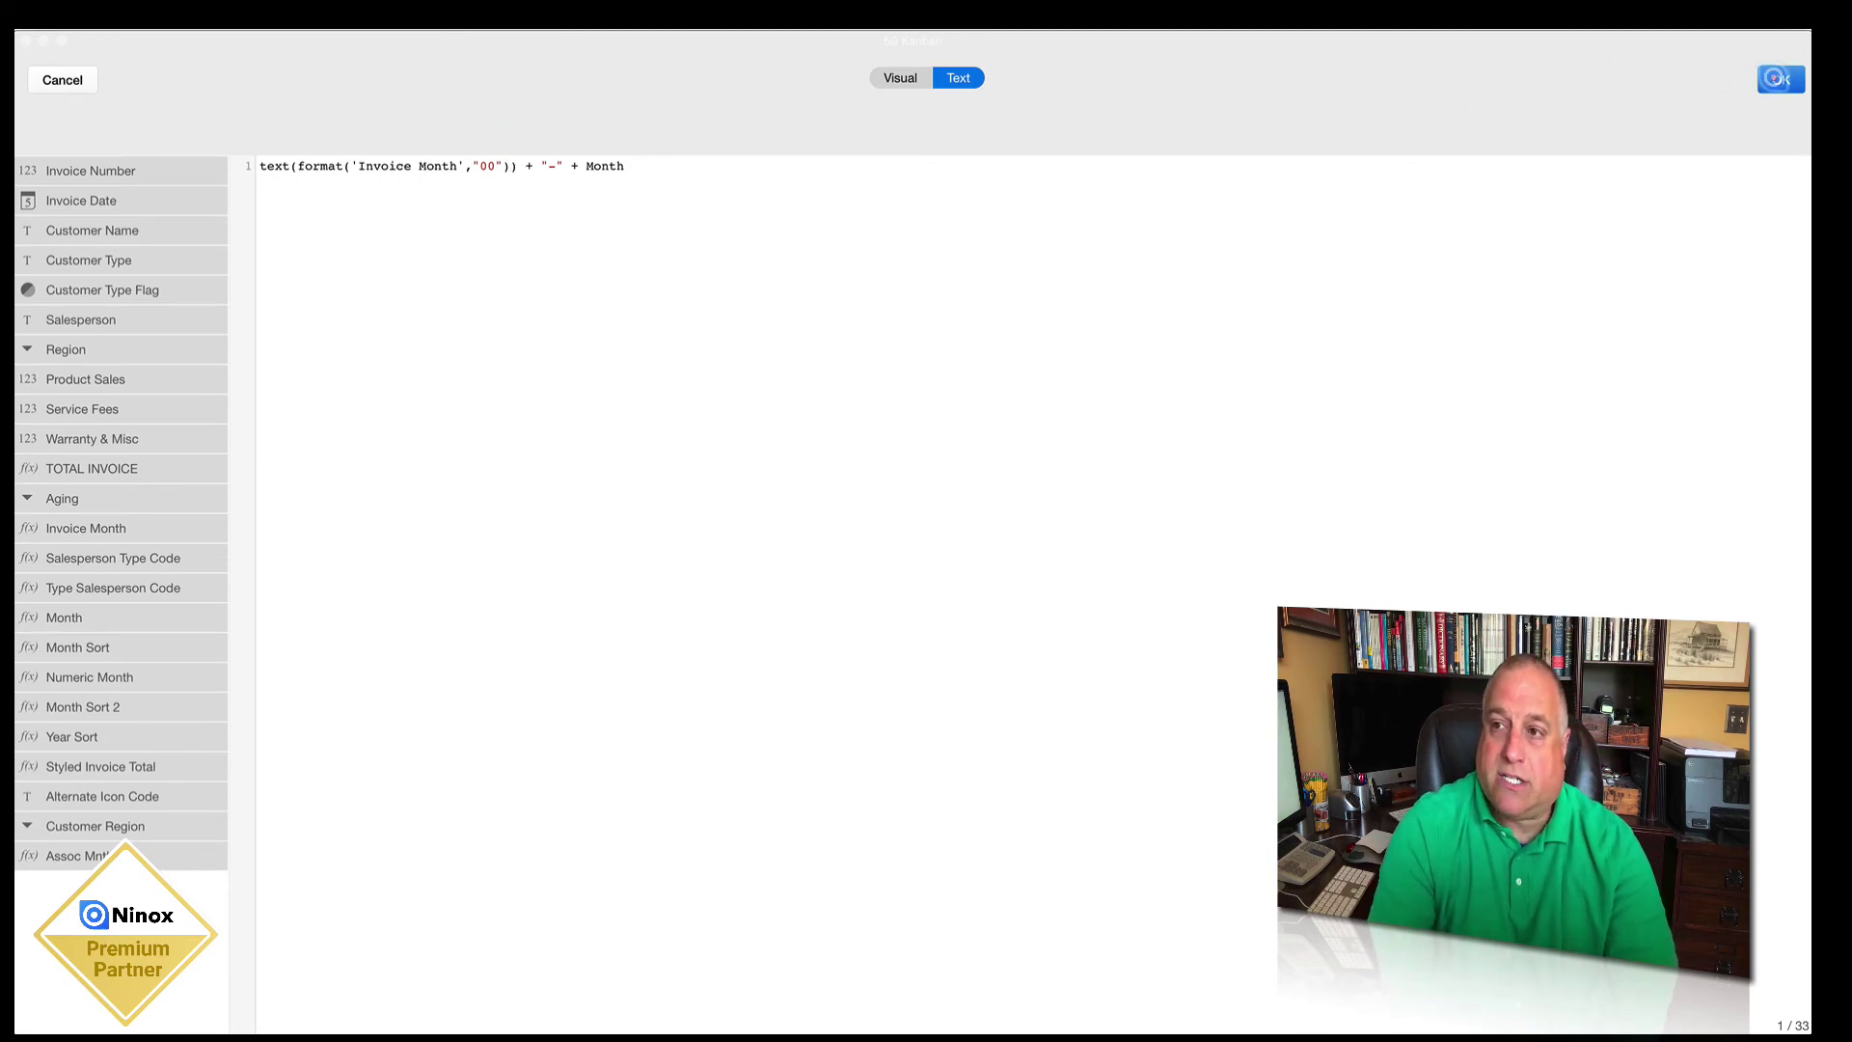
click(1780, 80)
click(1176, 398)
click(1341, 998)
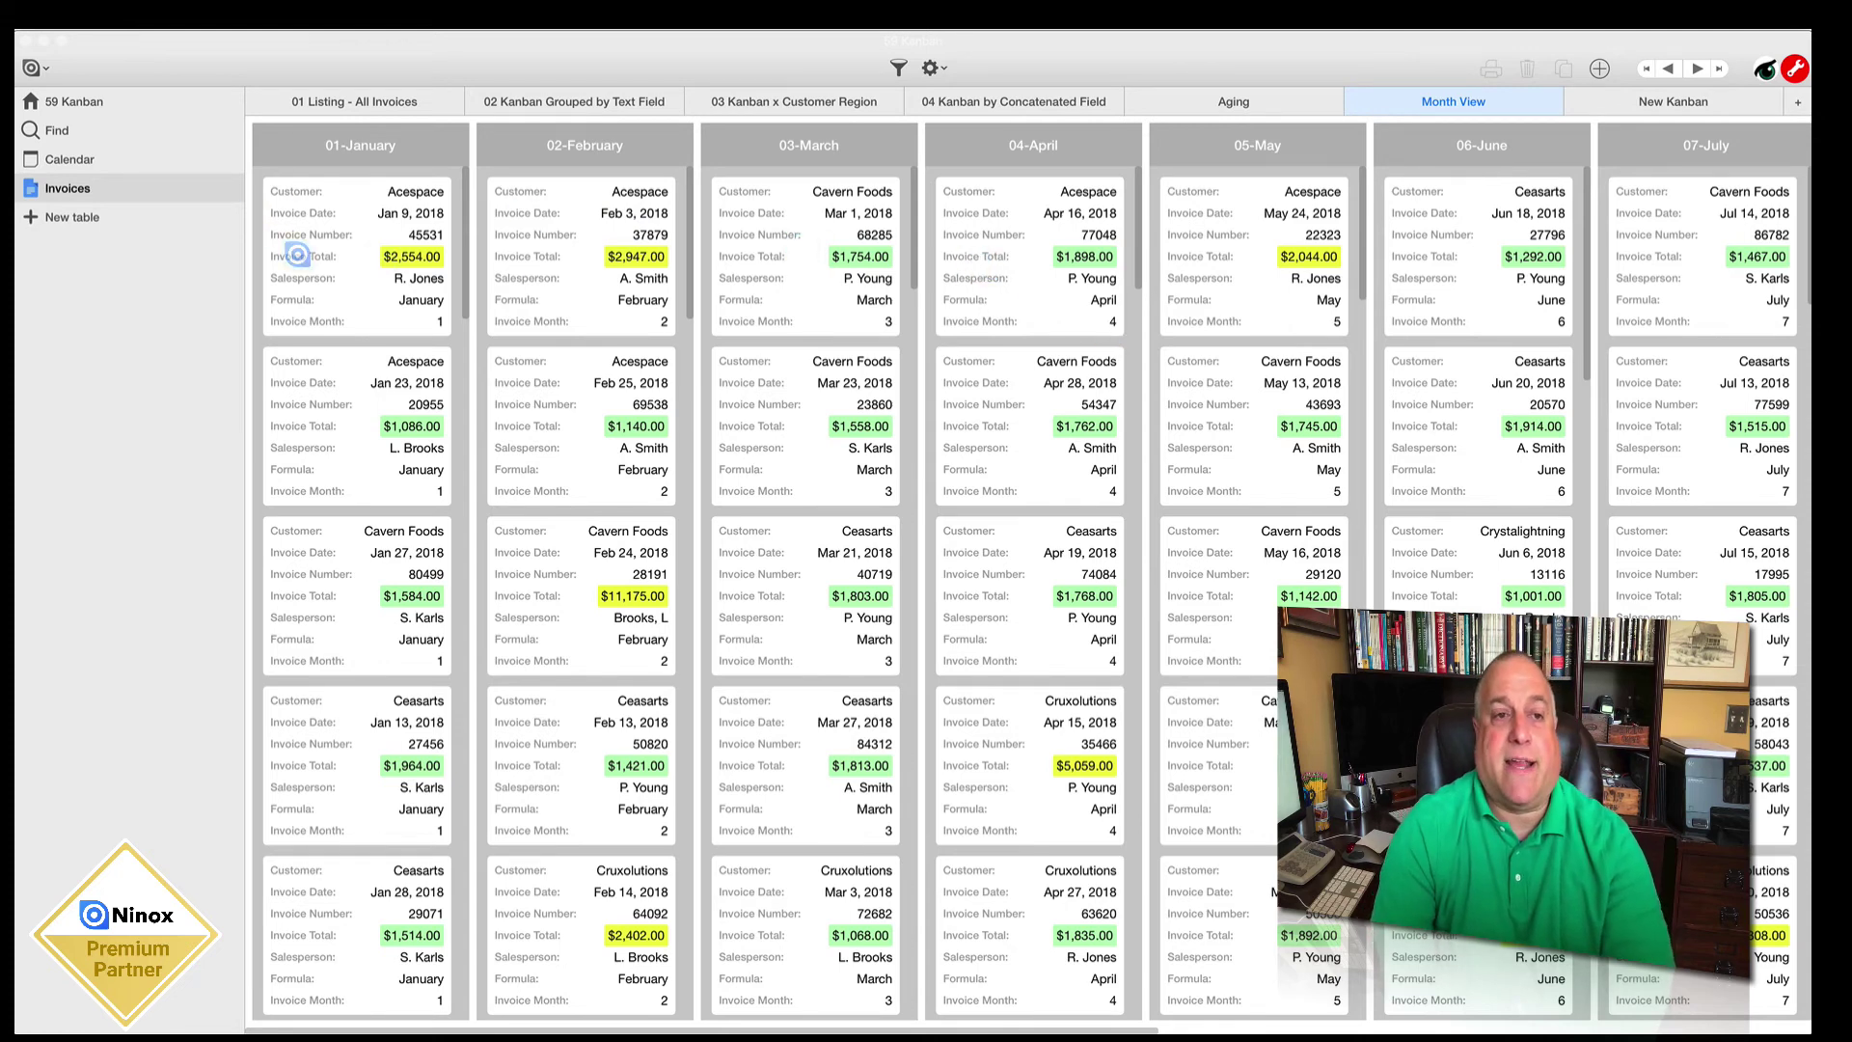
Step: Examine the order of the month columns in the Month View from January through December, along with the invoice cards within them
scroll(894, 330, right, 10)
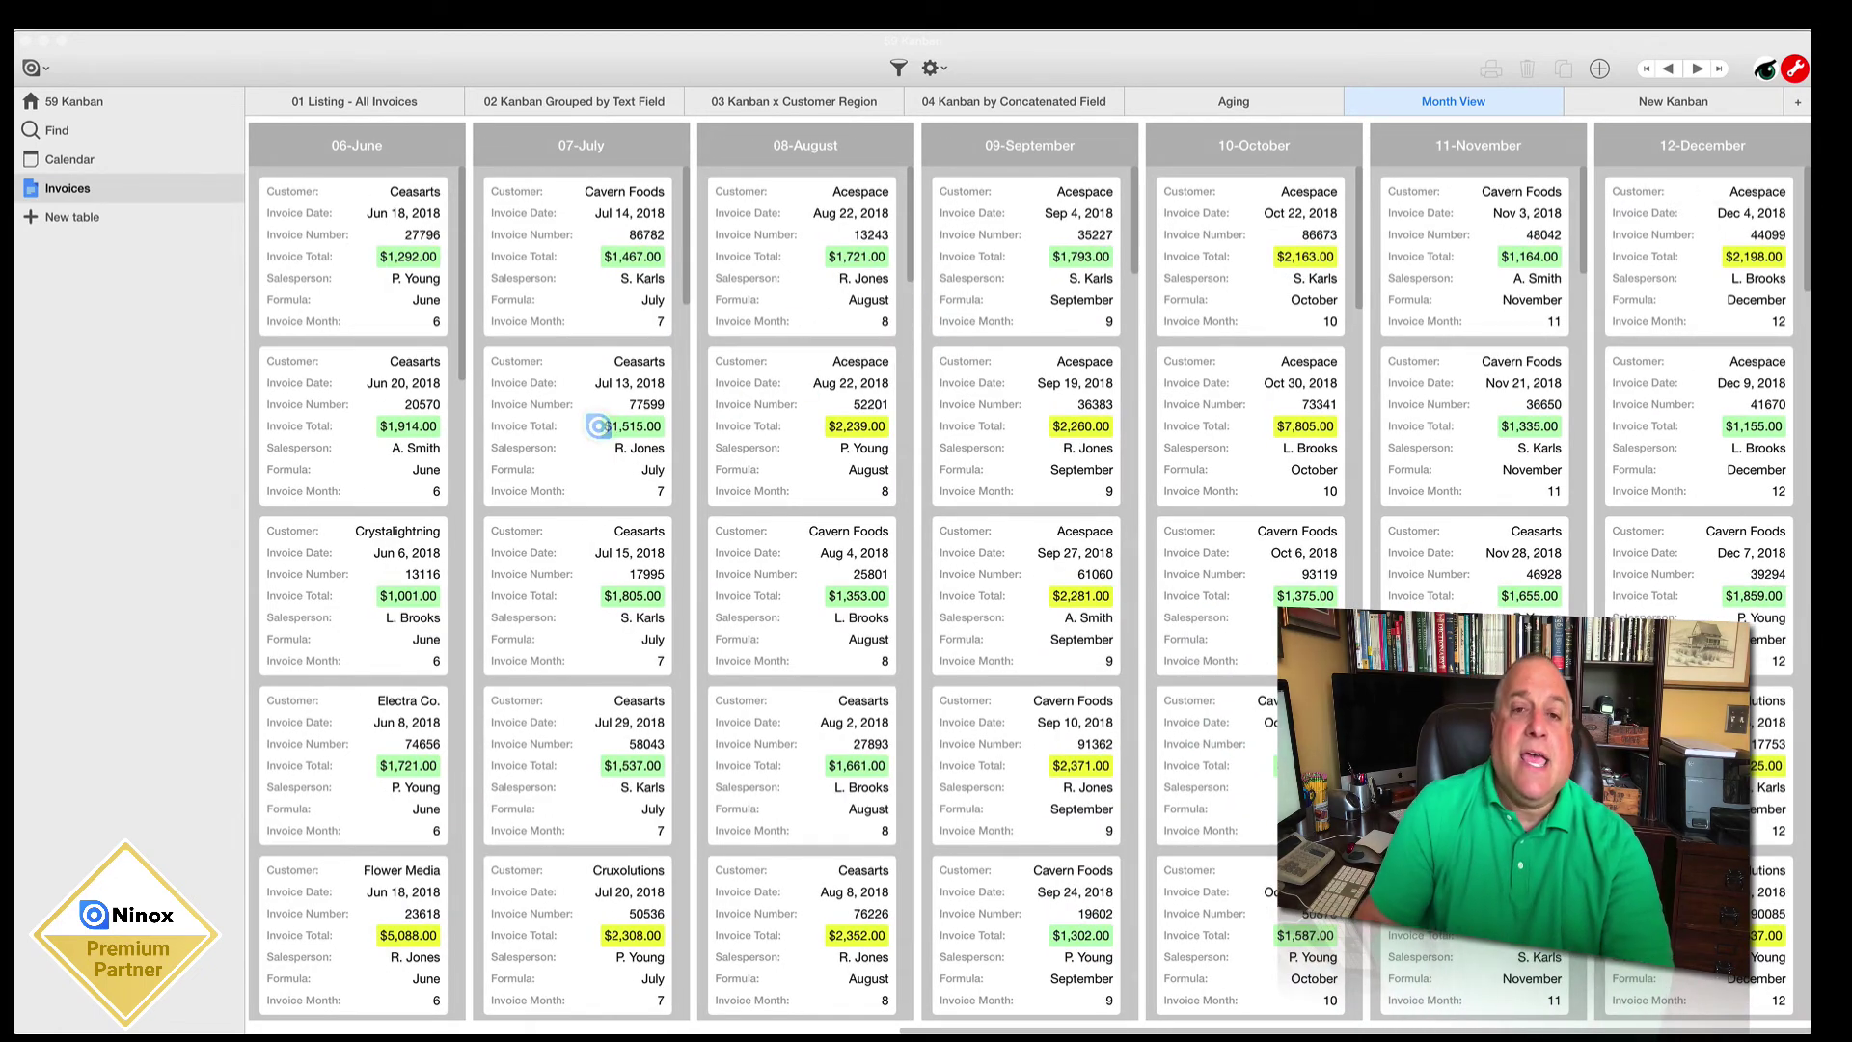
scroll(598, 425, left, 8)
scroll(598, 426, left, 4)
scroll(804, 750, down, 2)
scroll(804, 750, down, 3)
scroll(804, 750, up, 8)
scroll(602, 846, down, 5)
scroll(602, 847, up, 8)
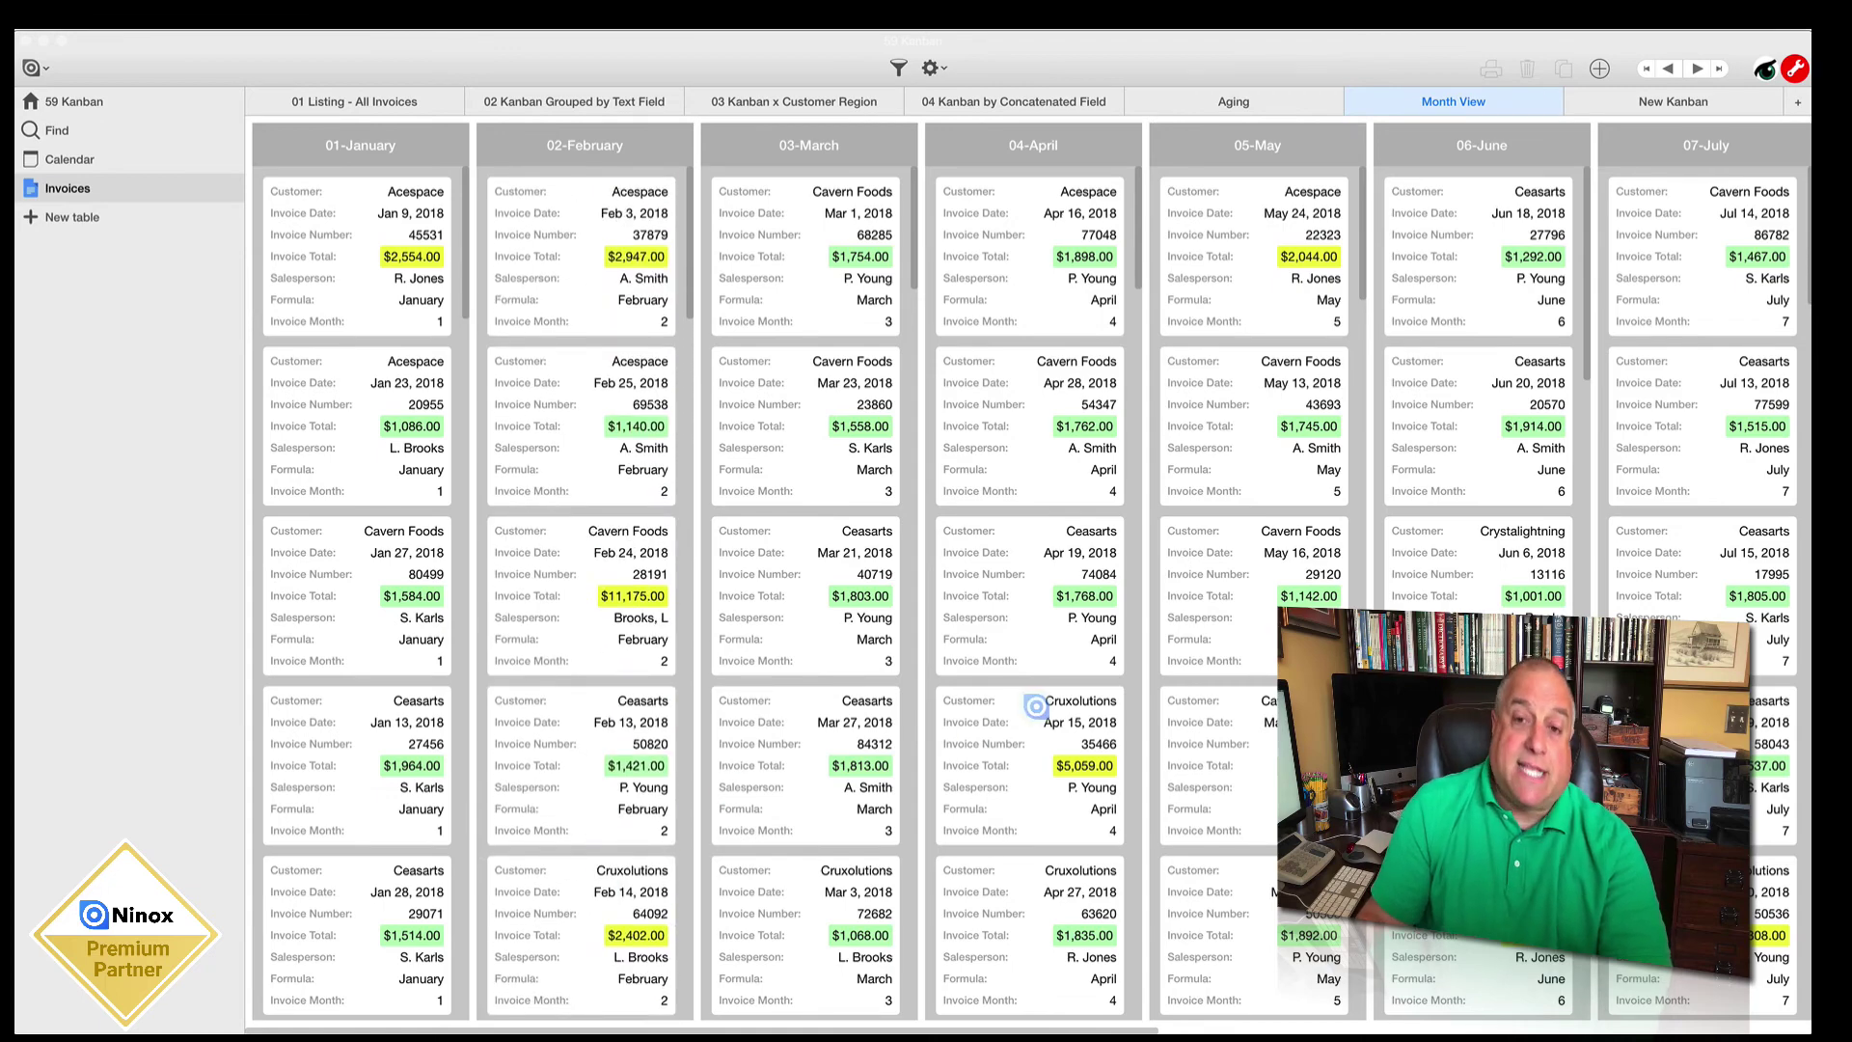
scroll(1035, 707, down, 5)
scroll(1035, 707, up, 8)
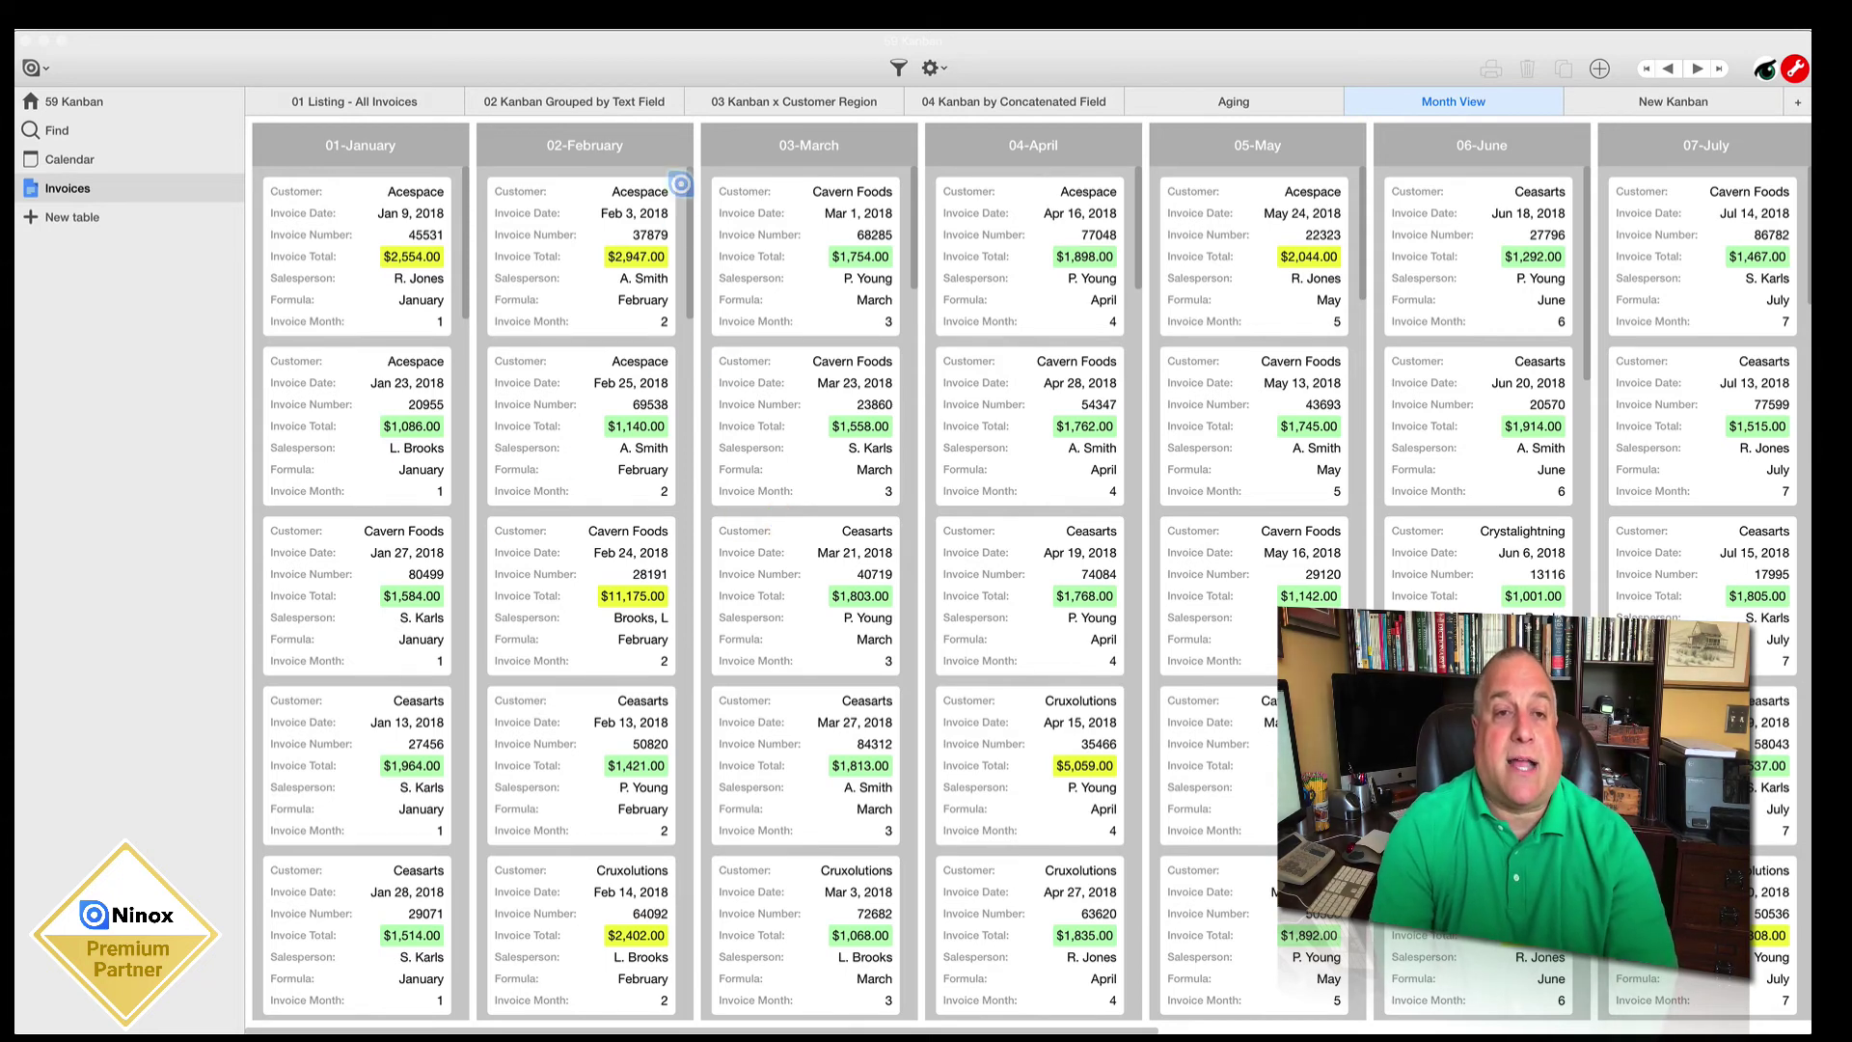
Step: Review the Kanban views grouped by text field and by customer region, then display 04 Kanban by Concatenated Field
click(567, 100)
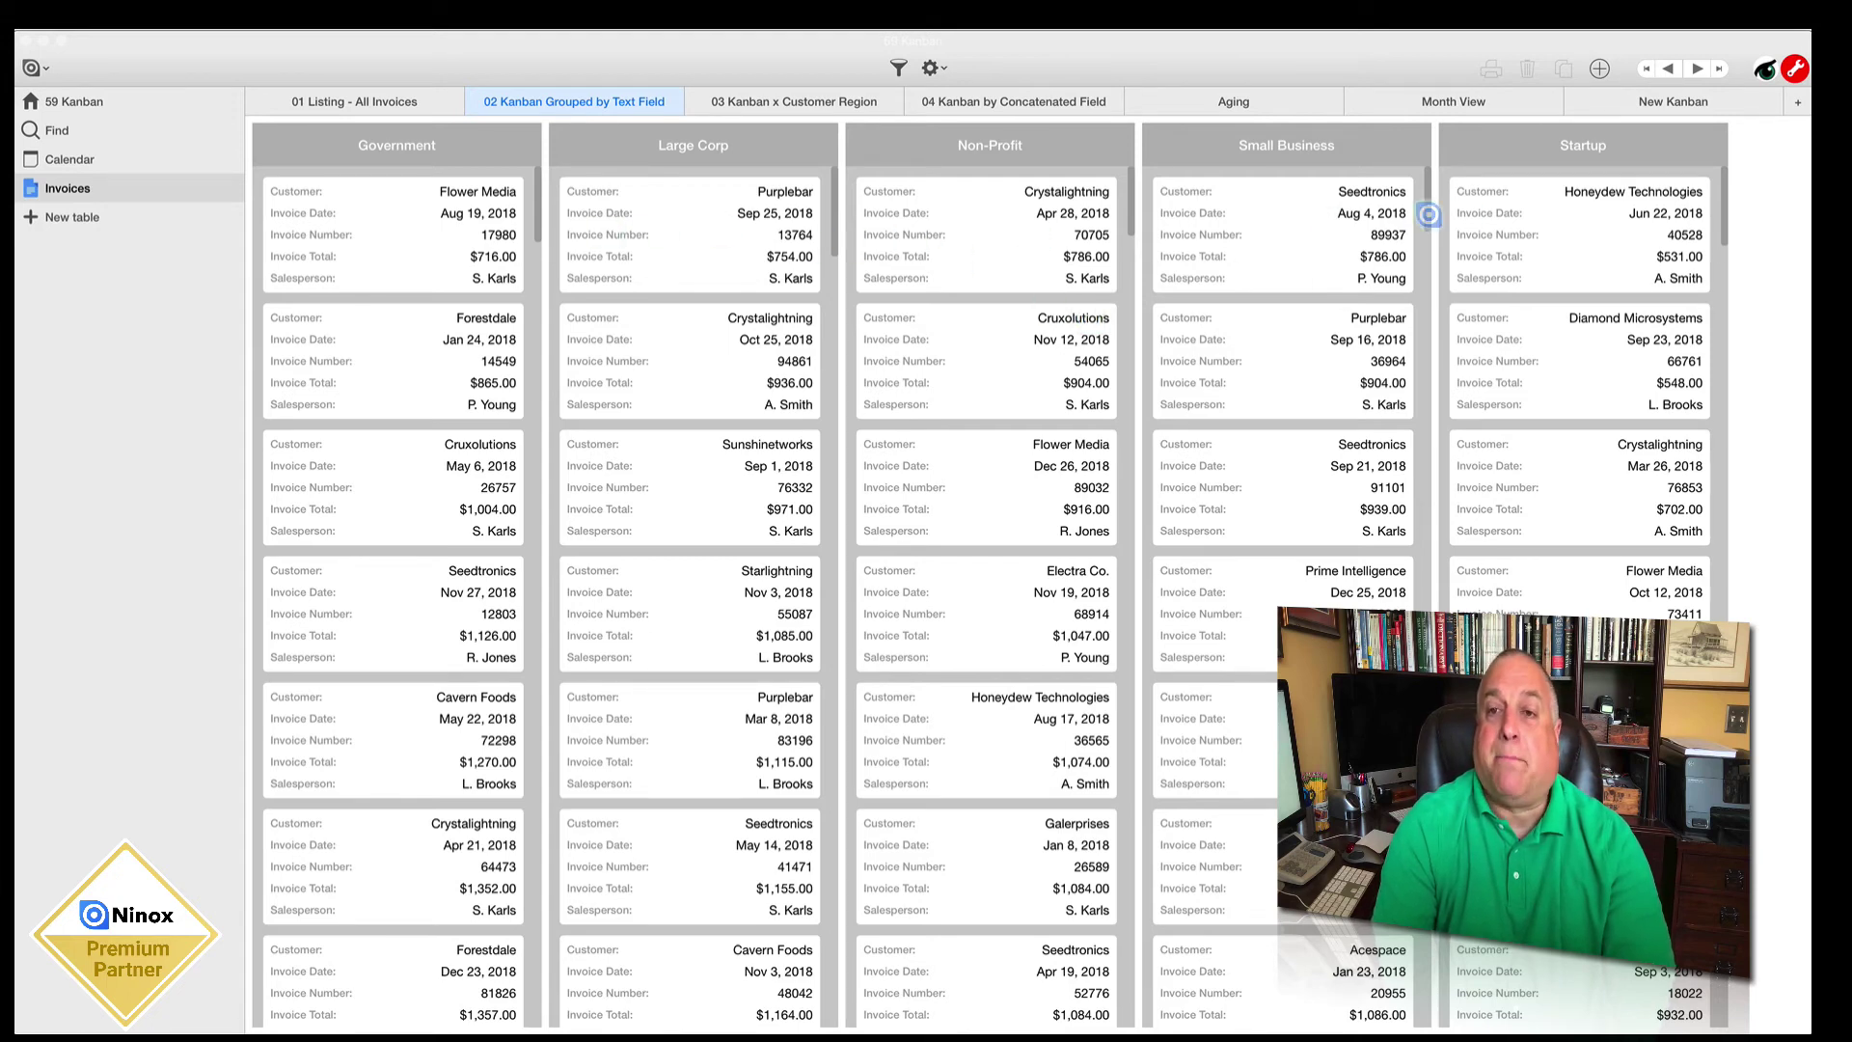
click(821, 101)
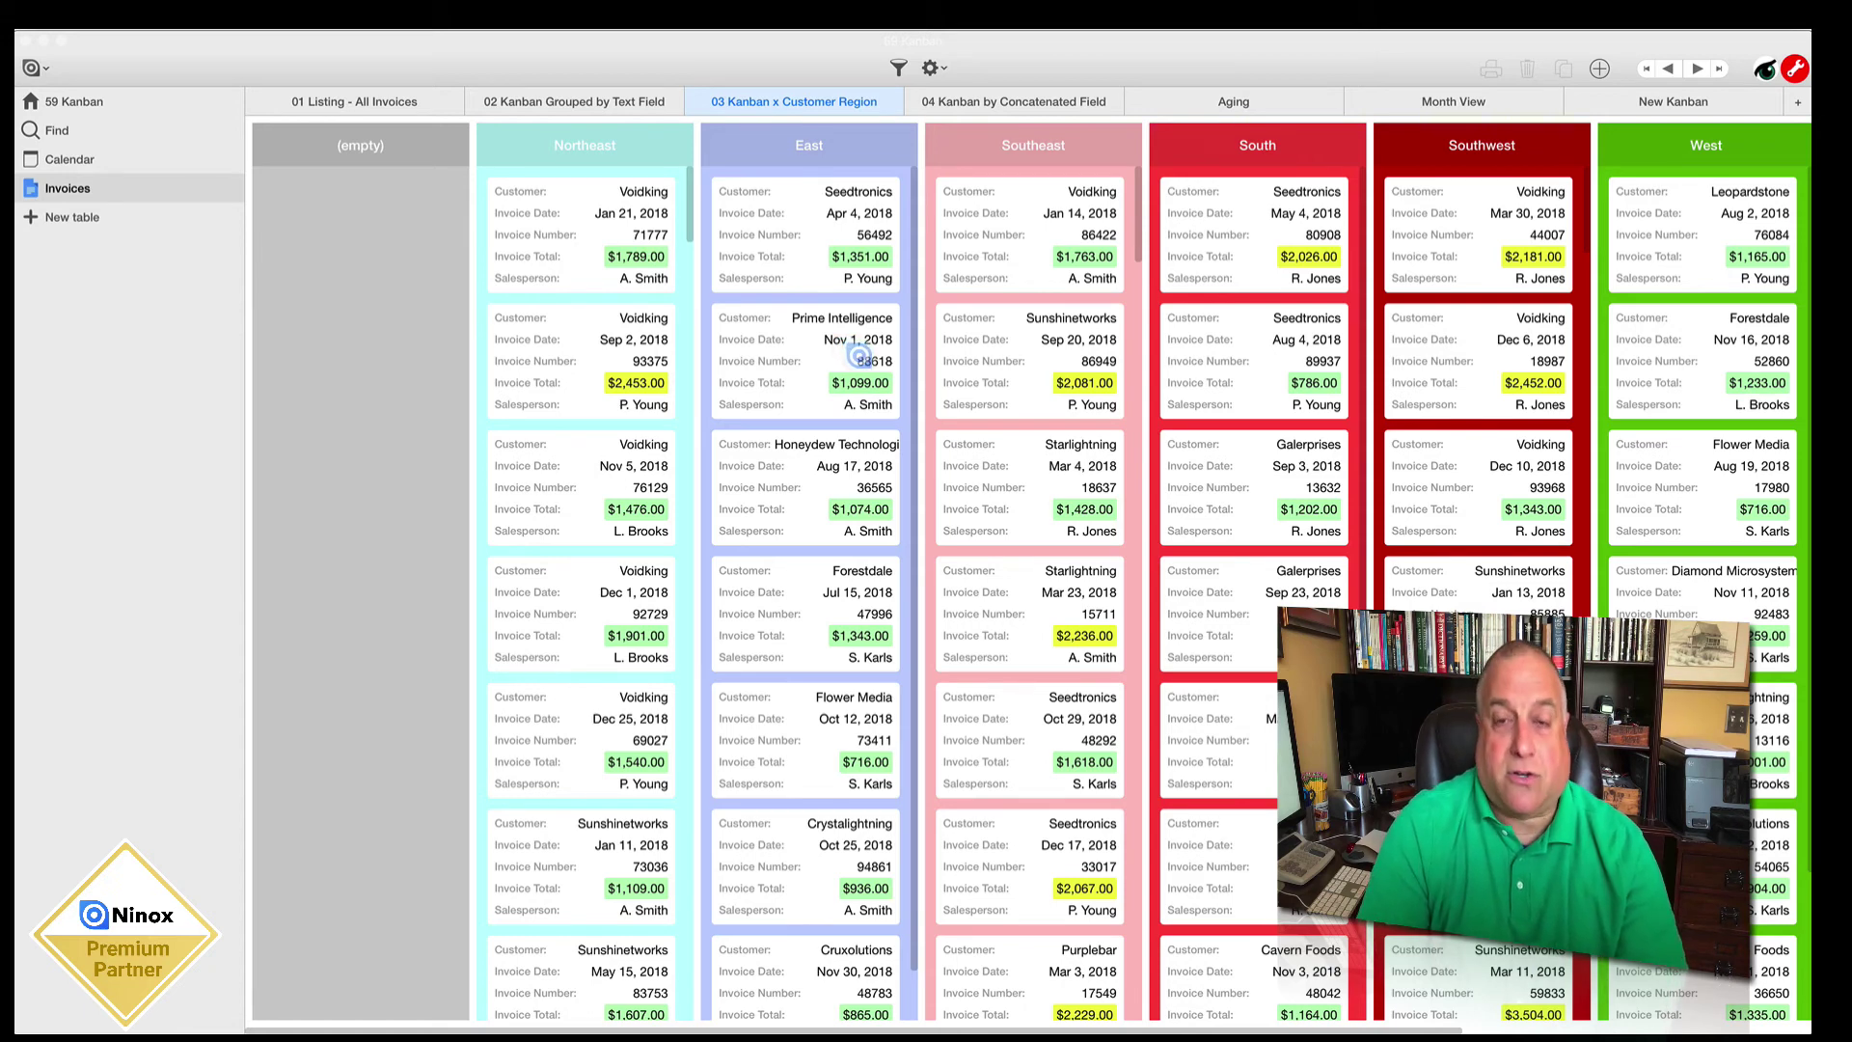
click(995, 100)
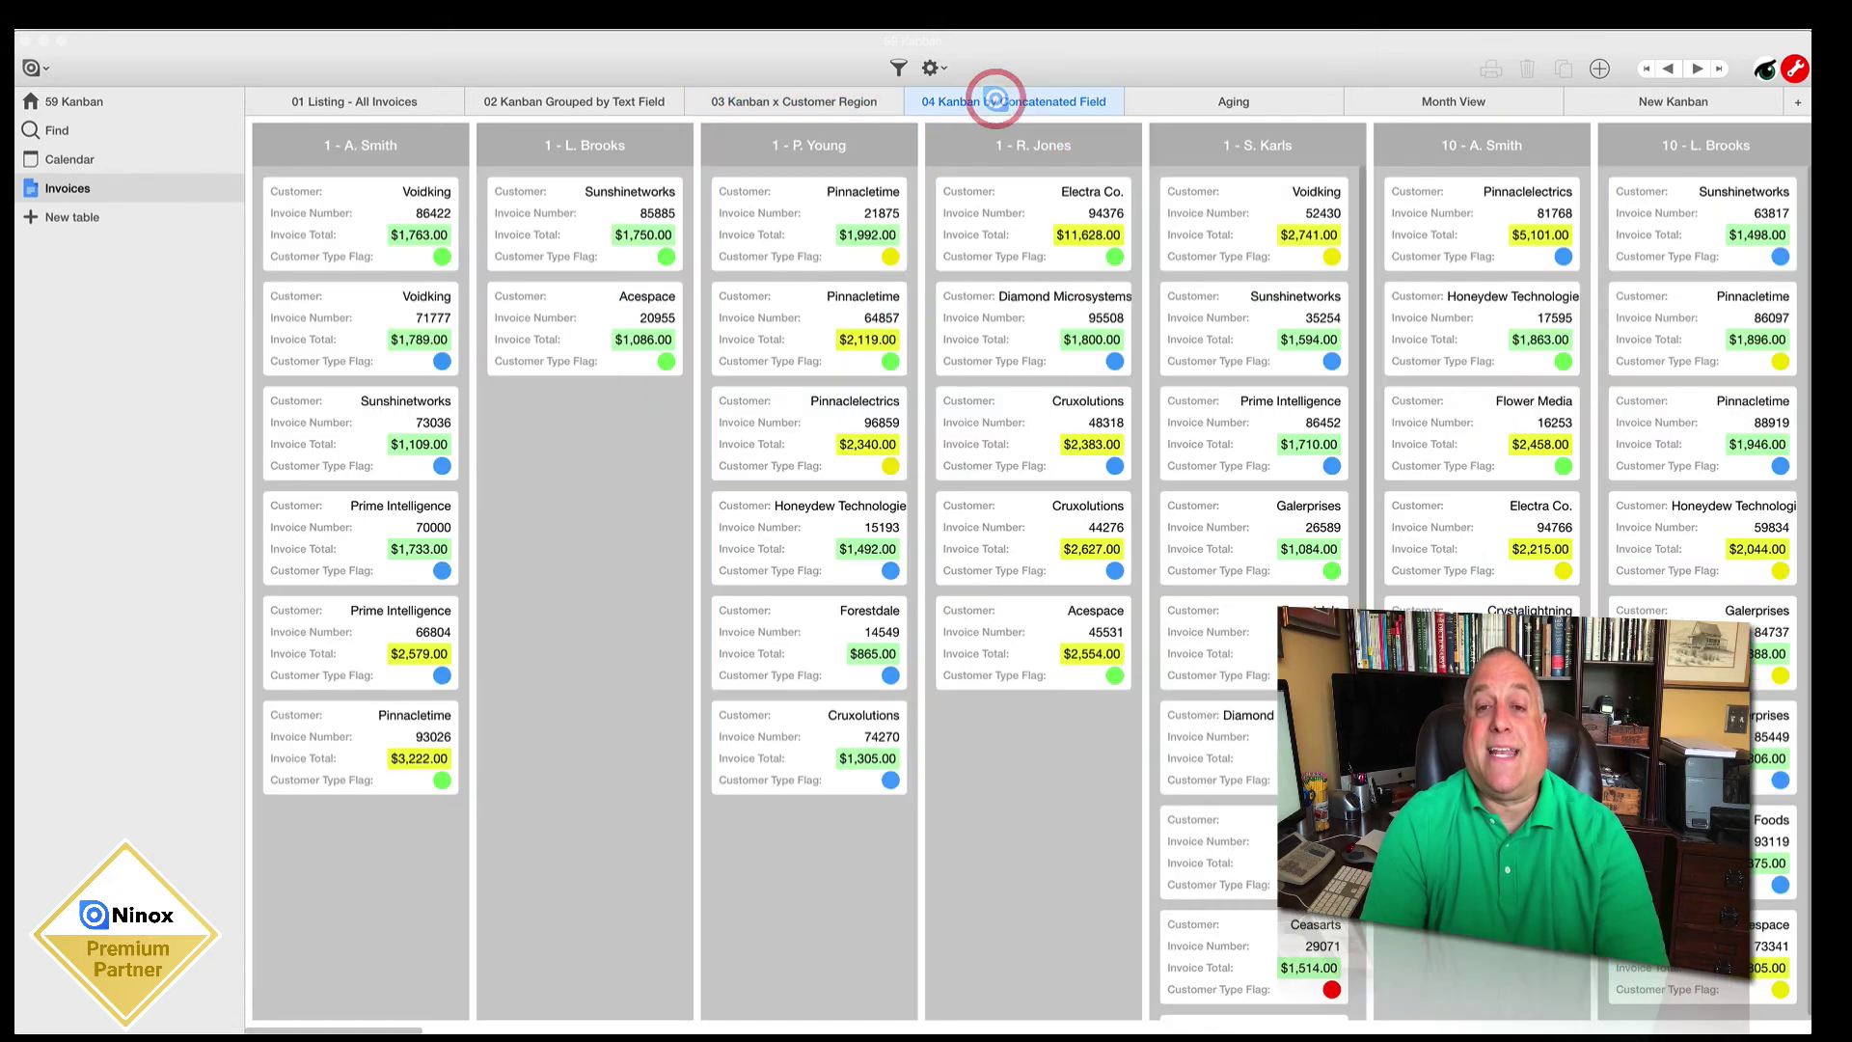
Step: Check the Assoc Mnth Sort column's formula and grouping settings in the concatenated-field view, then close the column configuration
right_click(981, 100)
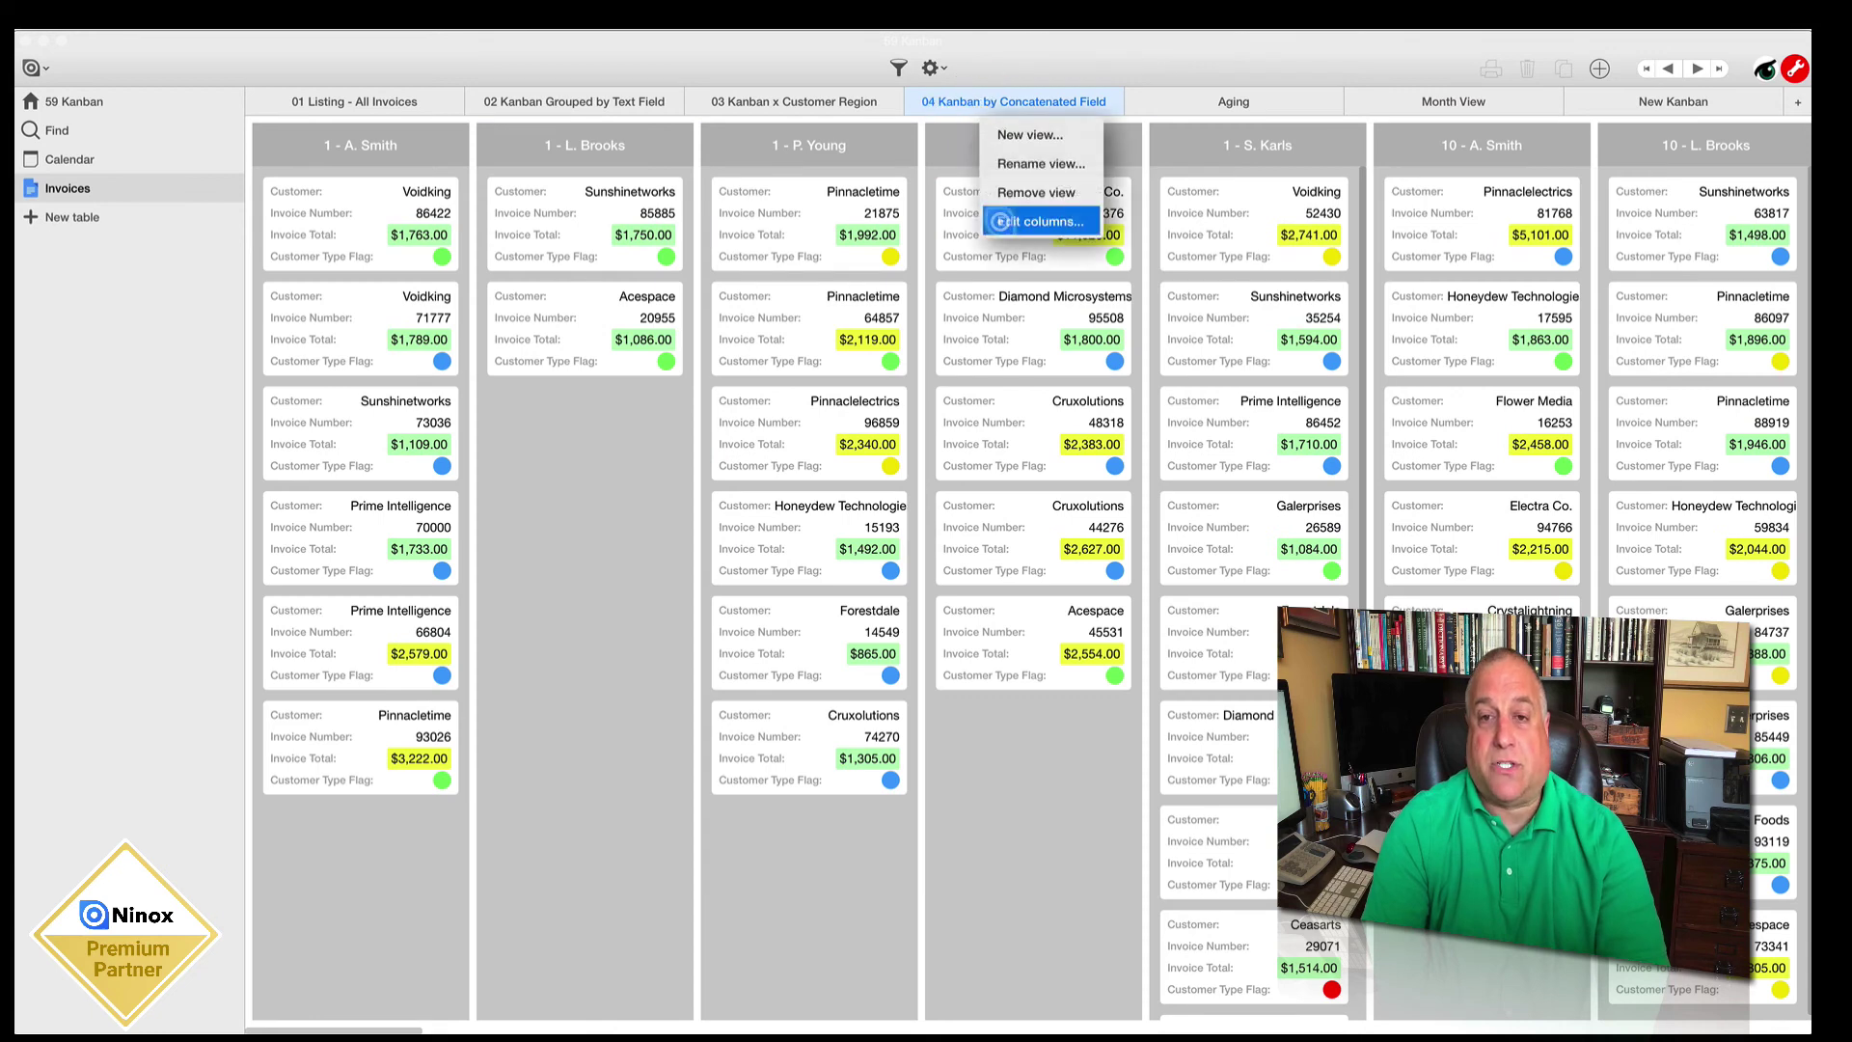
click(1000, 221)
click(774, 259)
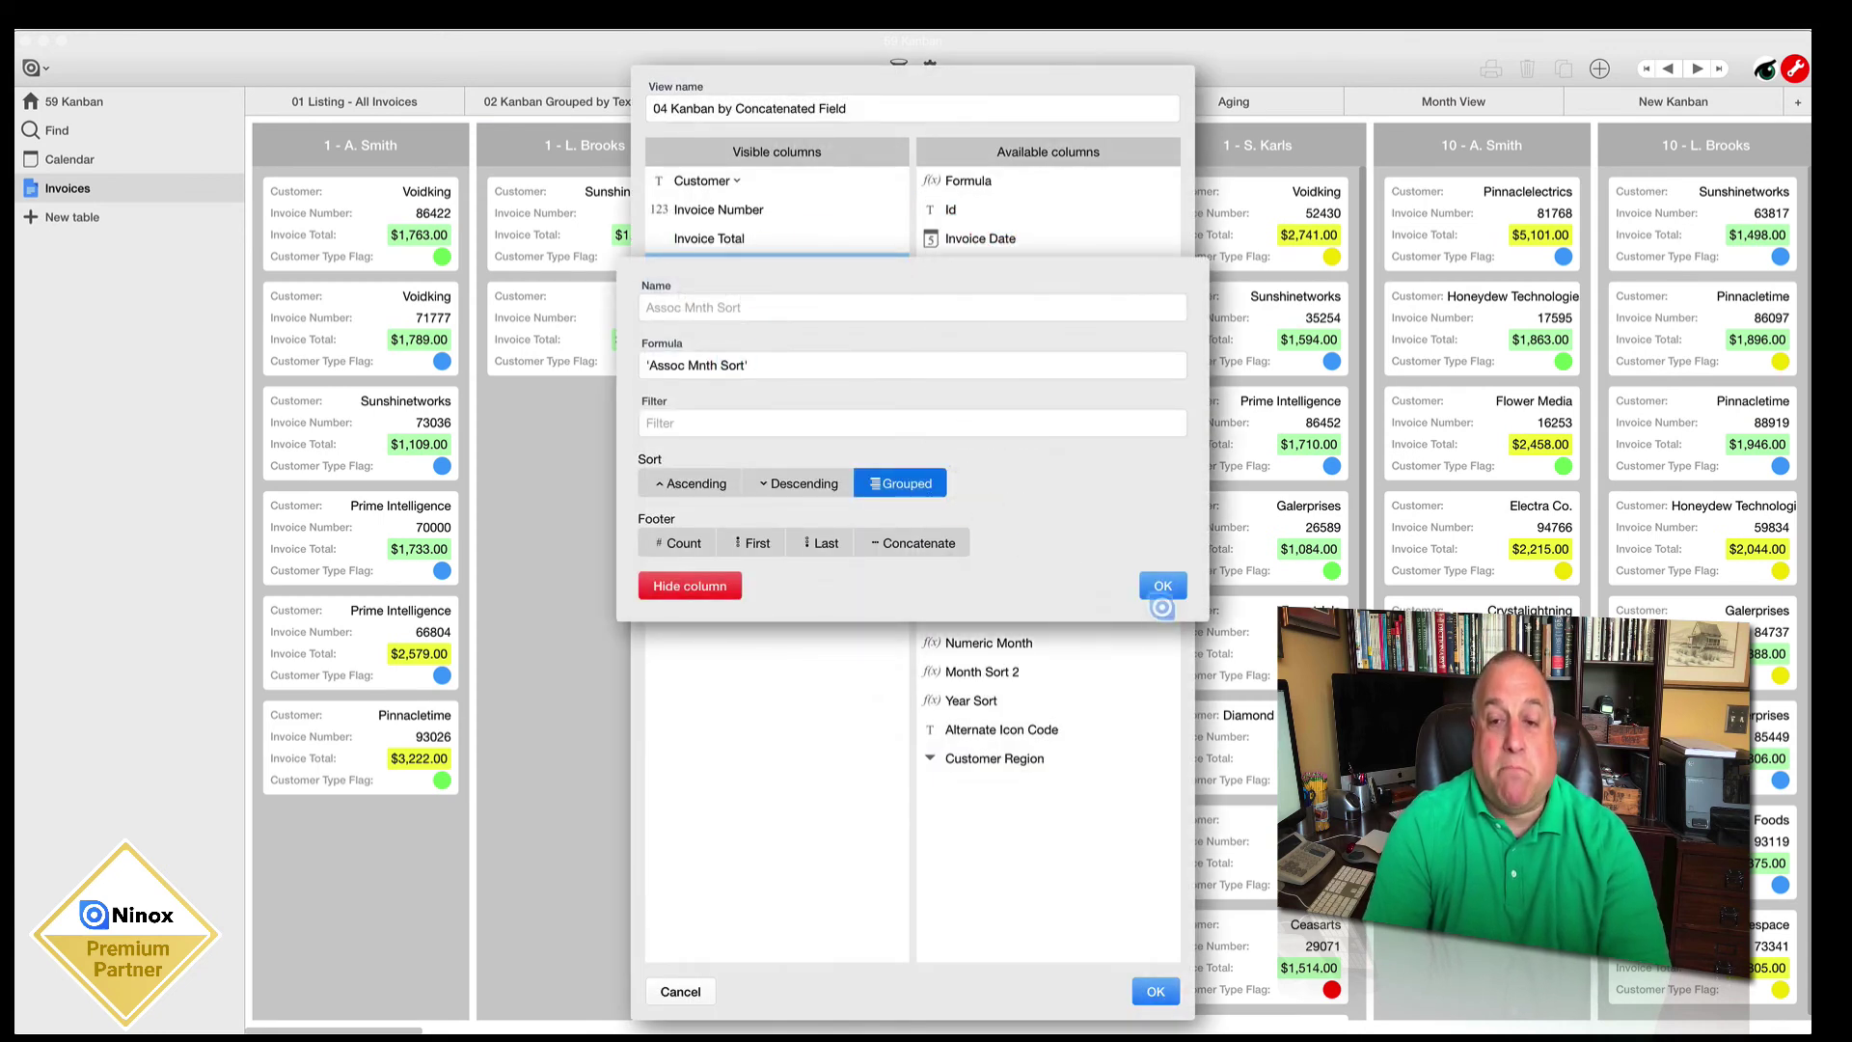
click(1161, 585)
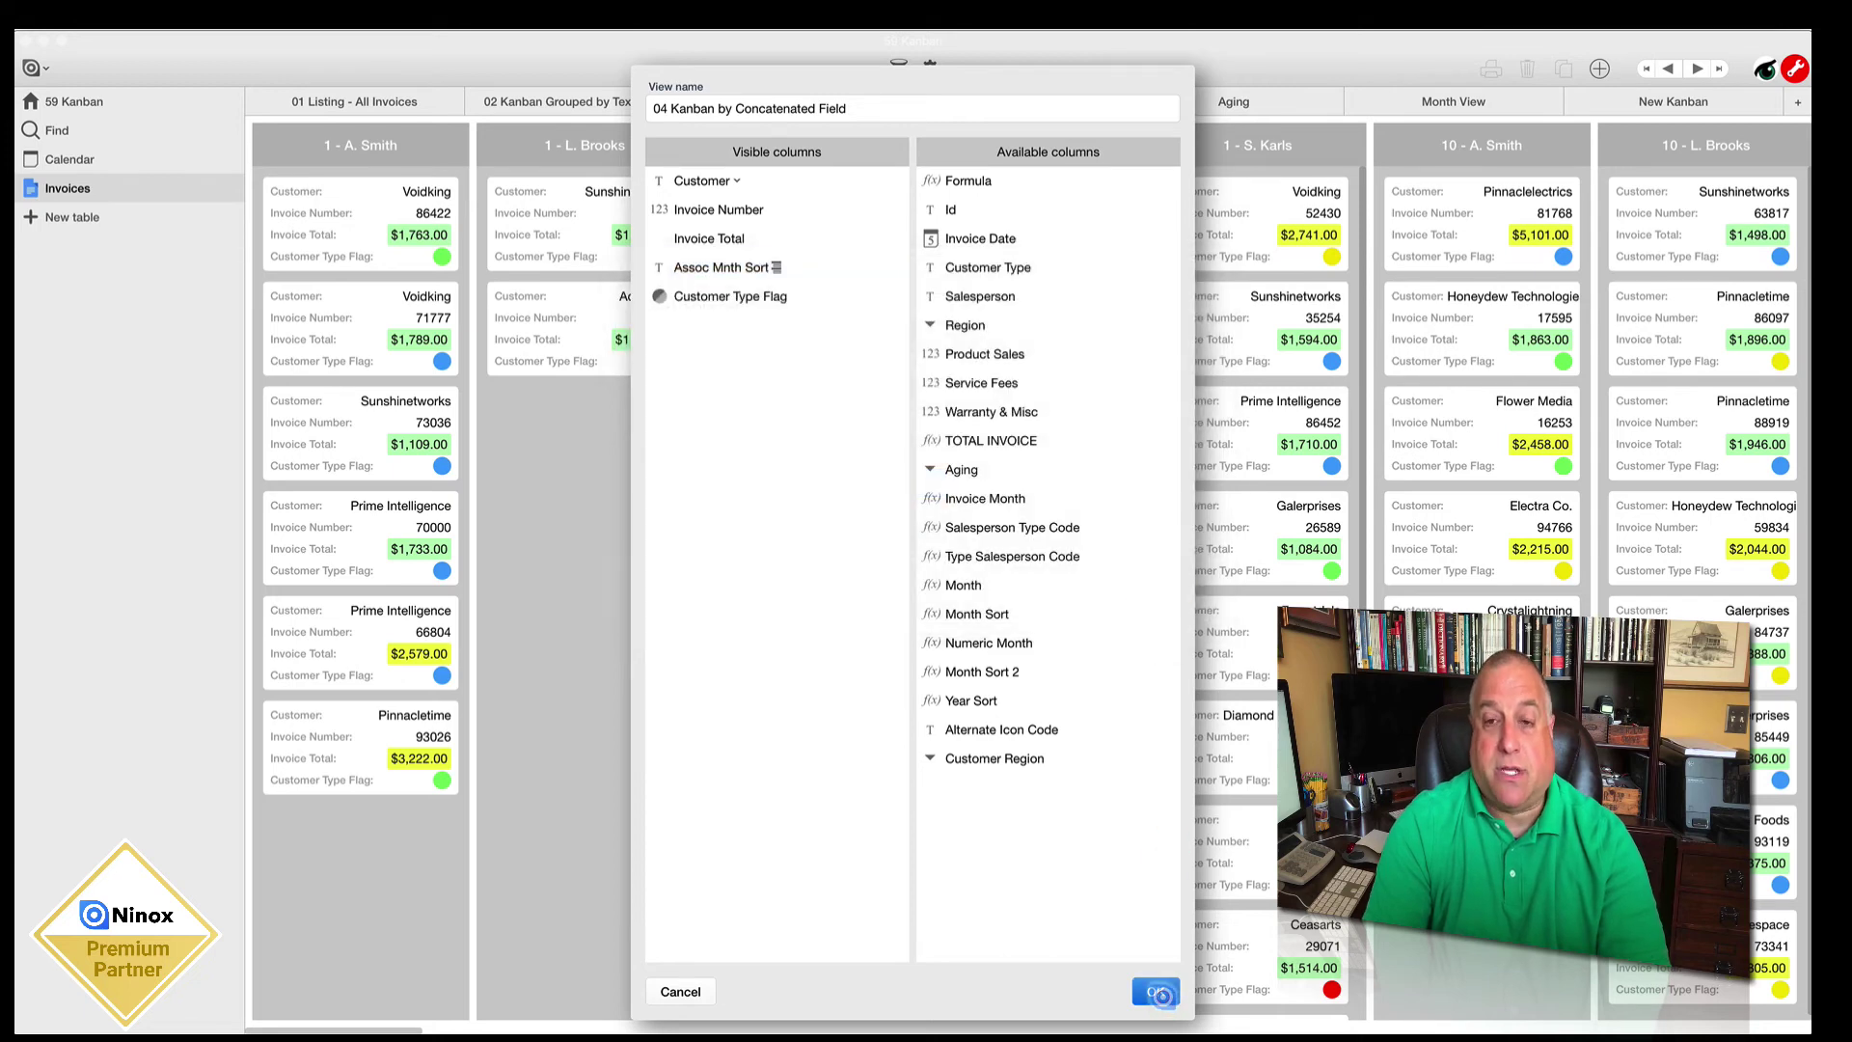
click(1156, 991)
Step: Open the first Electra Co. invoice, edit the table's fields and open the Assoc Mnth Sort field's formula
click(1020, 230)
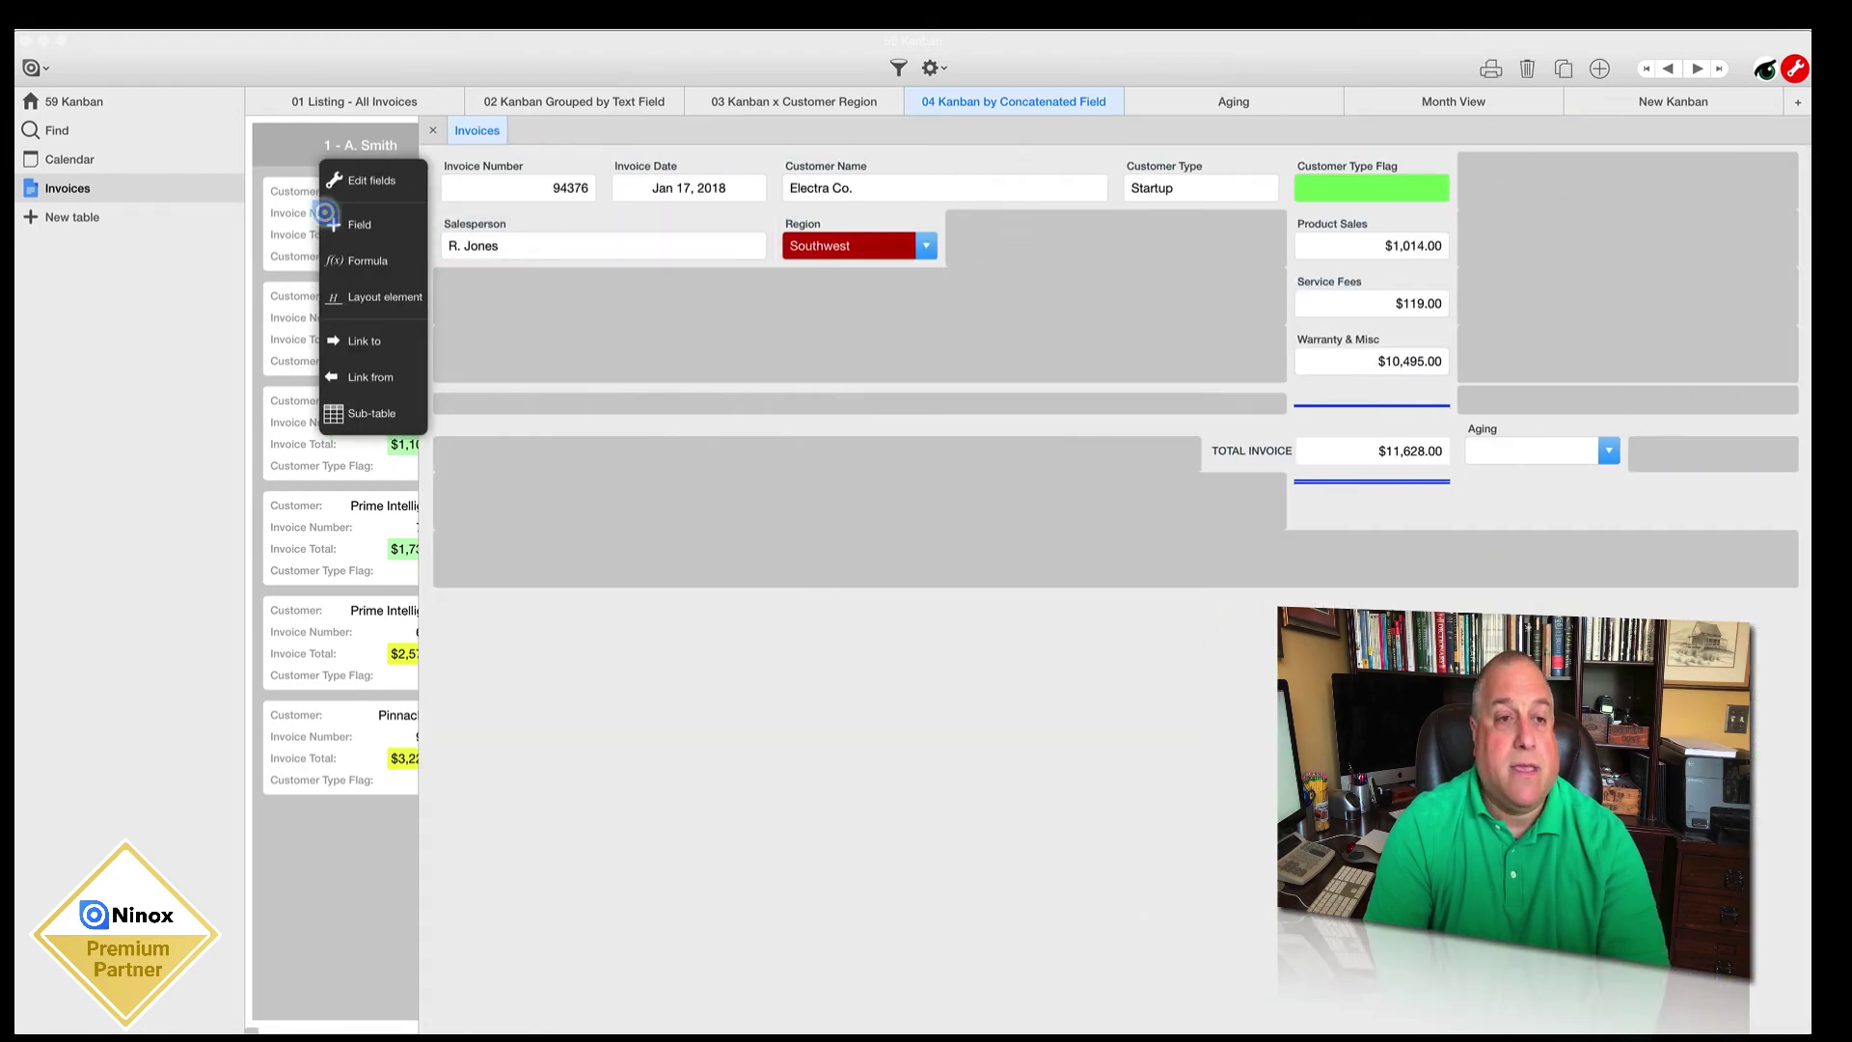
click(367, 193)
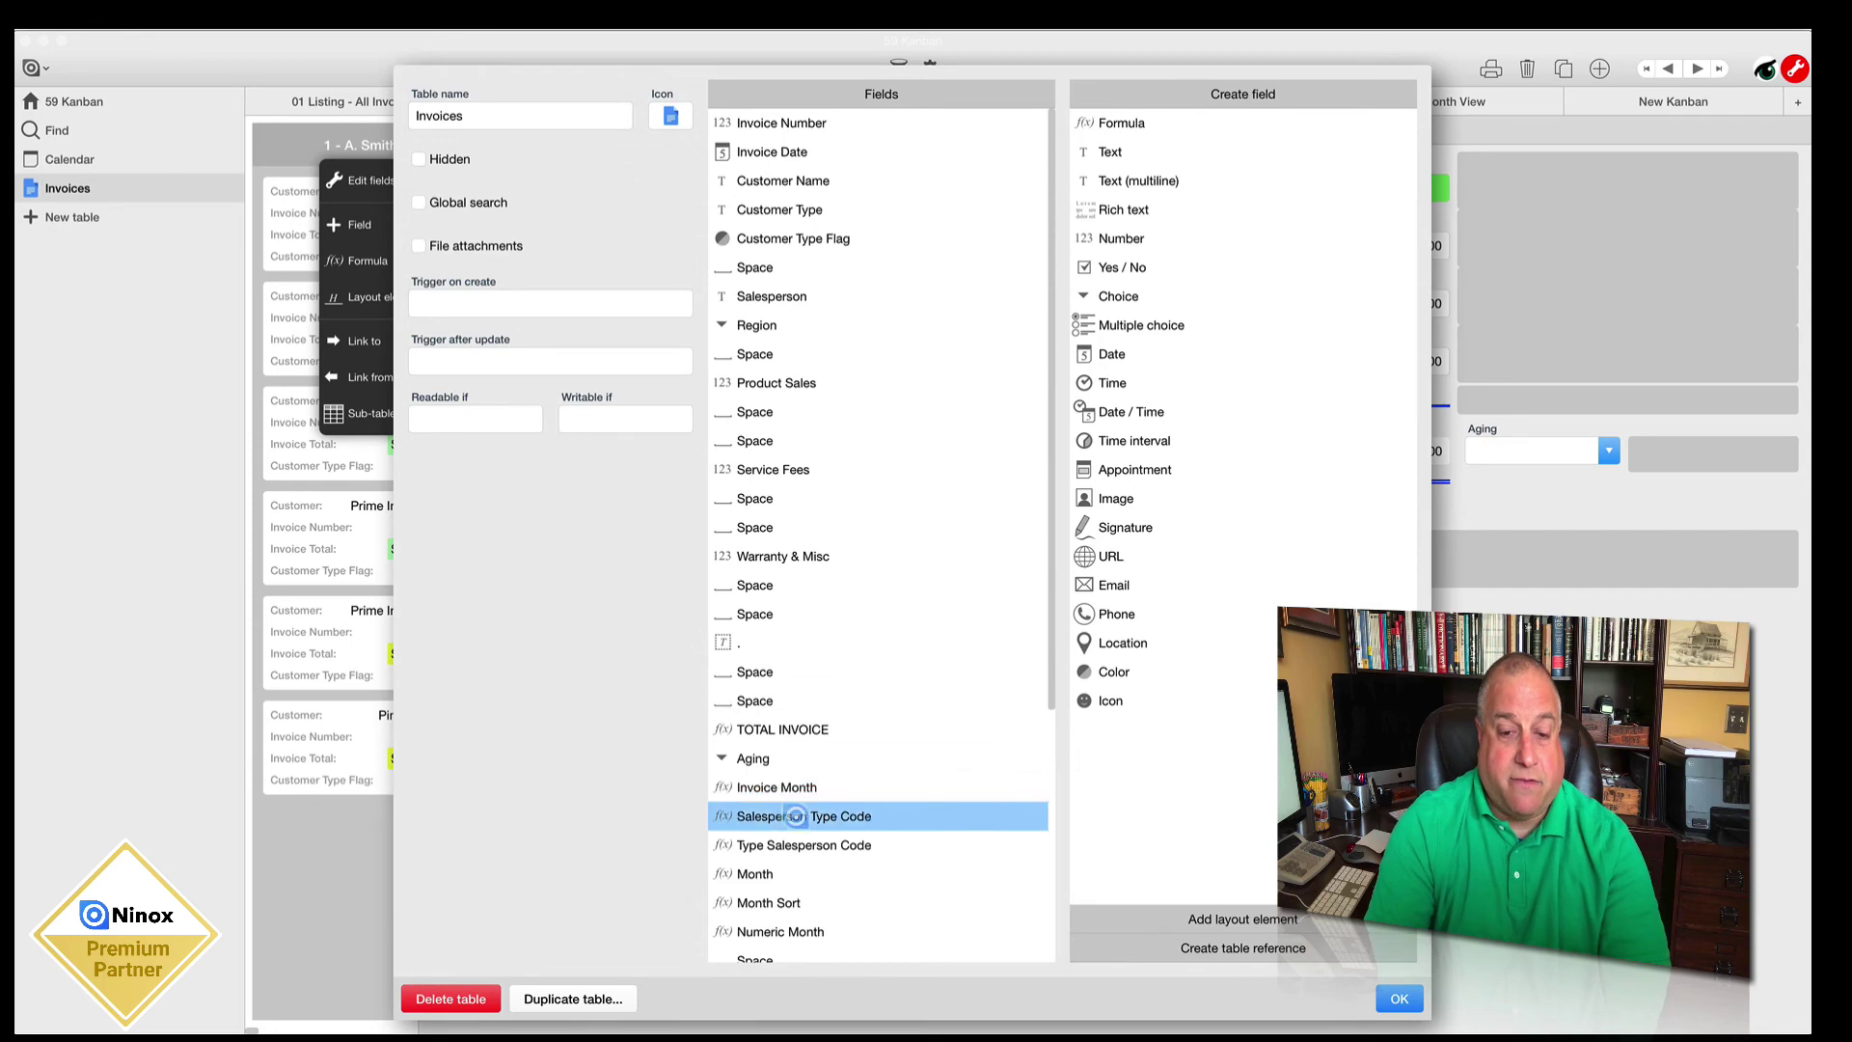
click(796, 816)
scroll(796, 813, down, 3)
scroll(796, 816, down, 5)
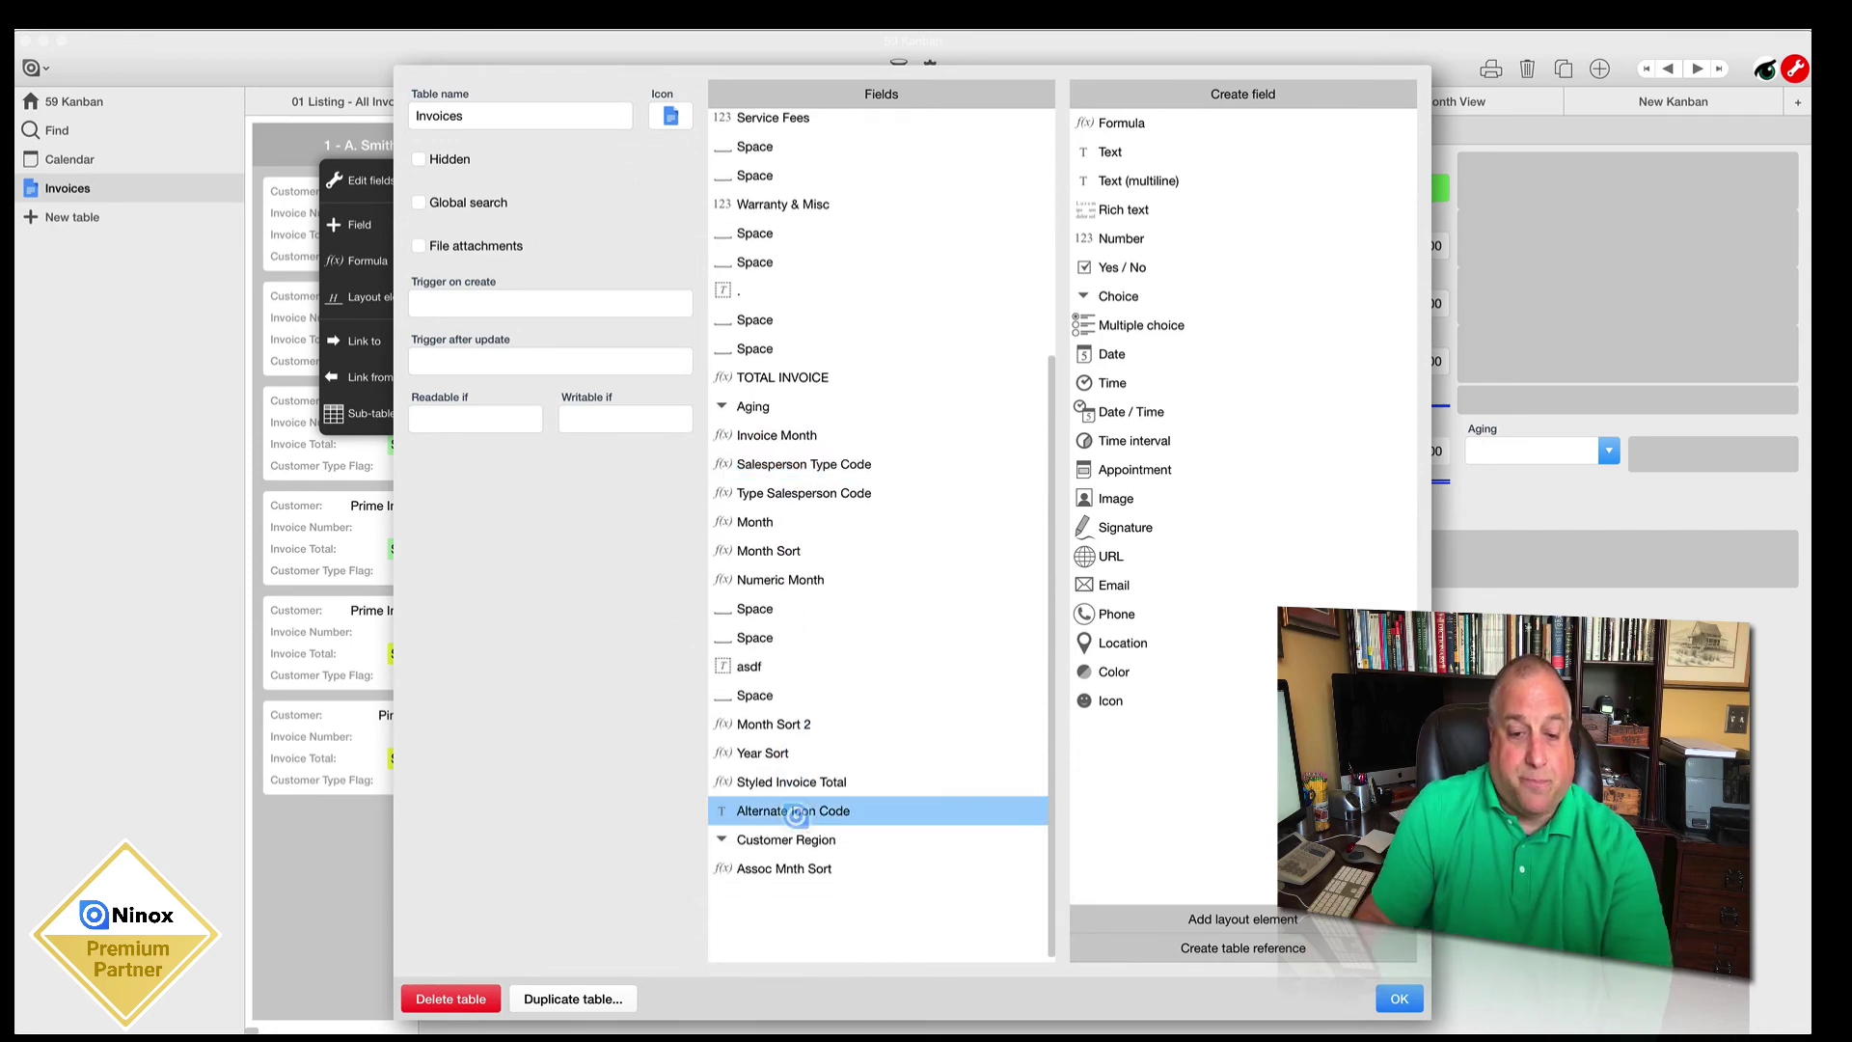
click(784, 874)
click(730, 239)
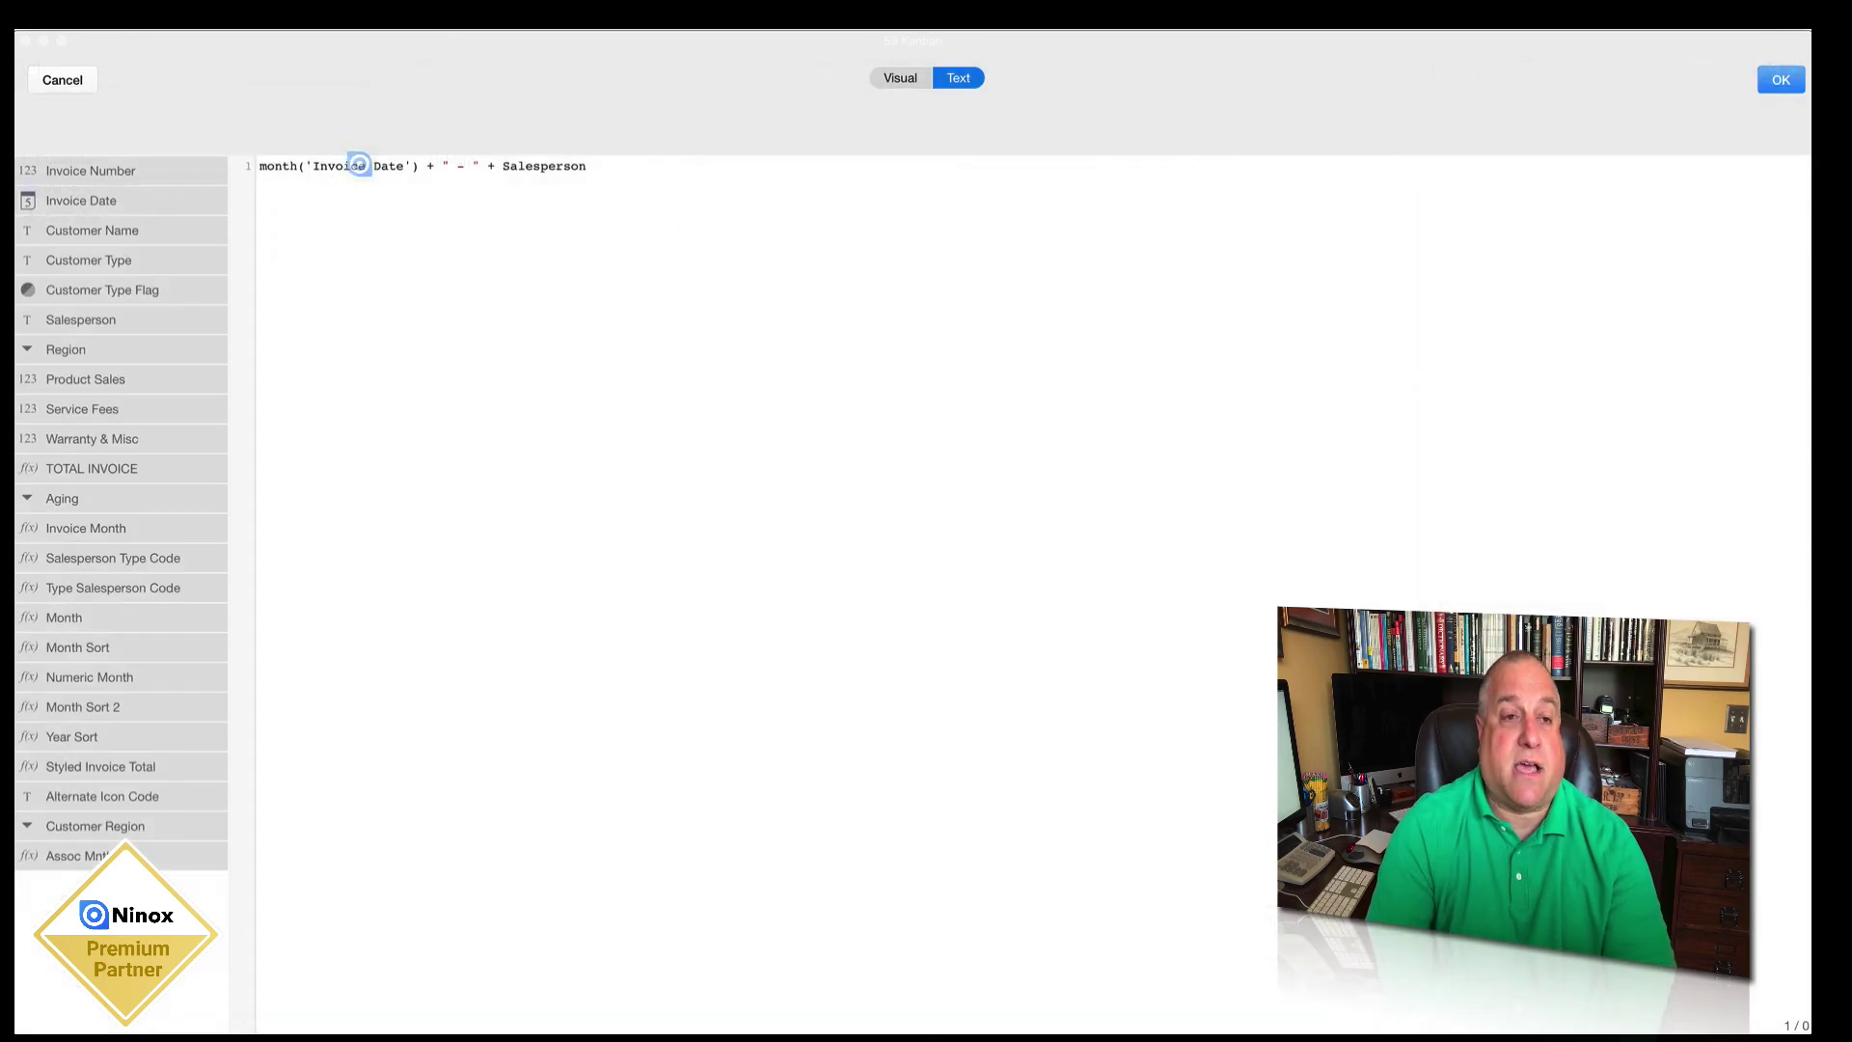
Step: Examine the Invoice Date, hyphen and Salesperson parts of the Assoc Mnth Sort formula, then close the formula and field editors
drag(314, 166, 399, 164)
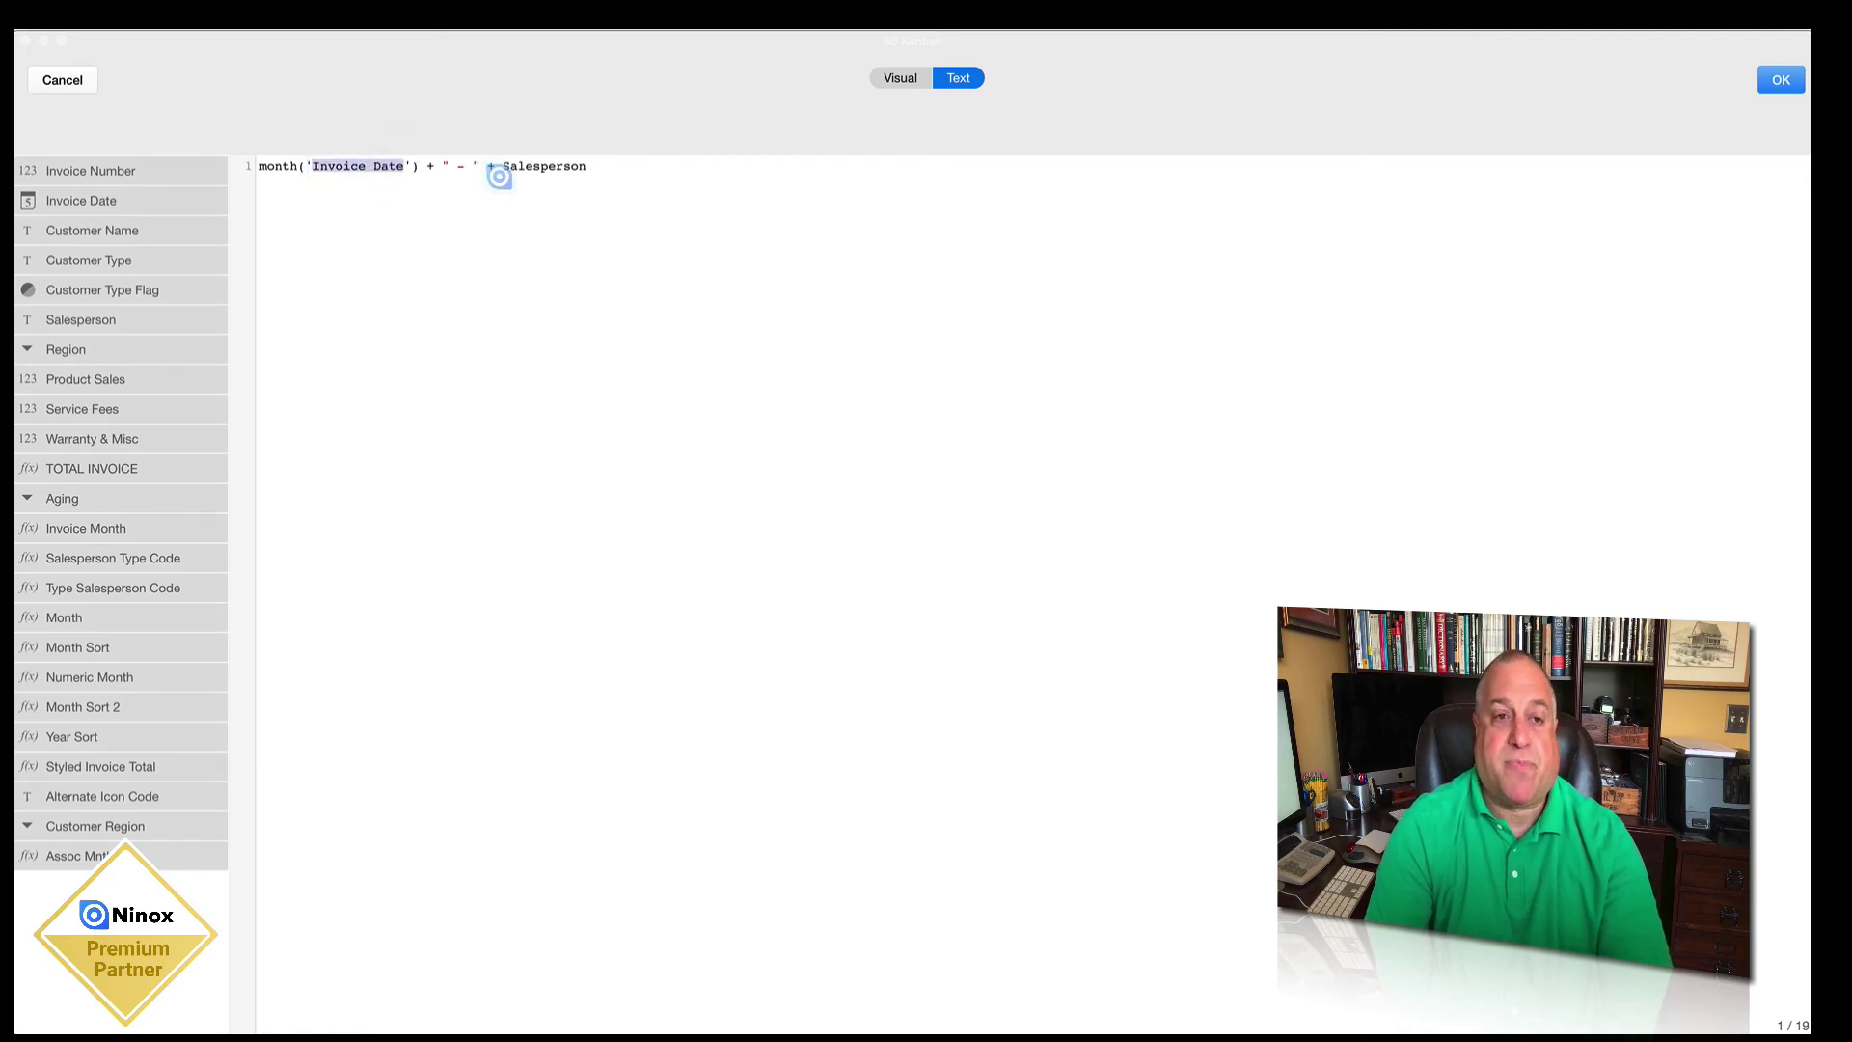
drag(446, 166, 588, 160)
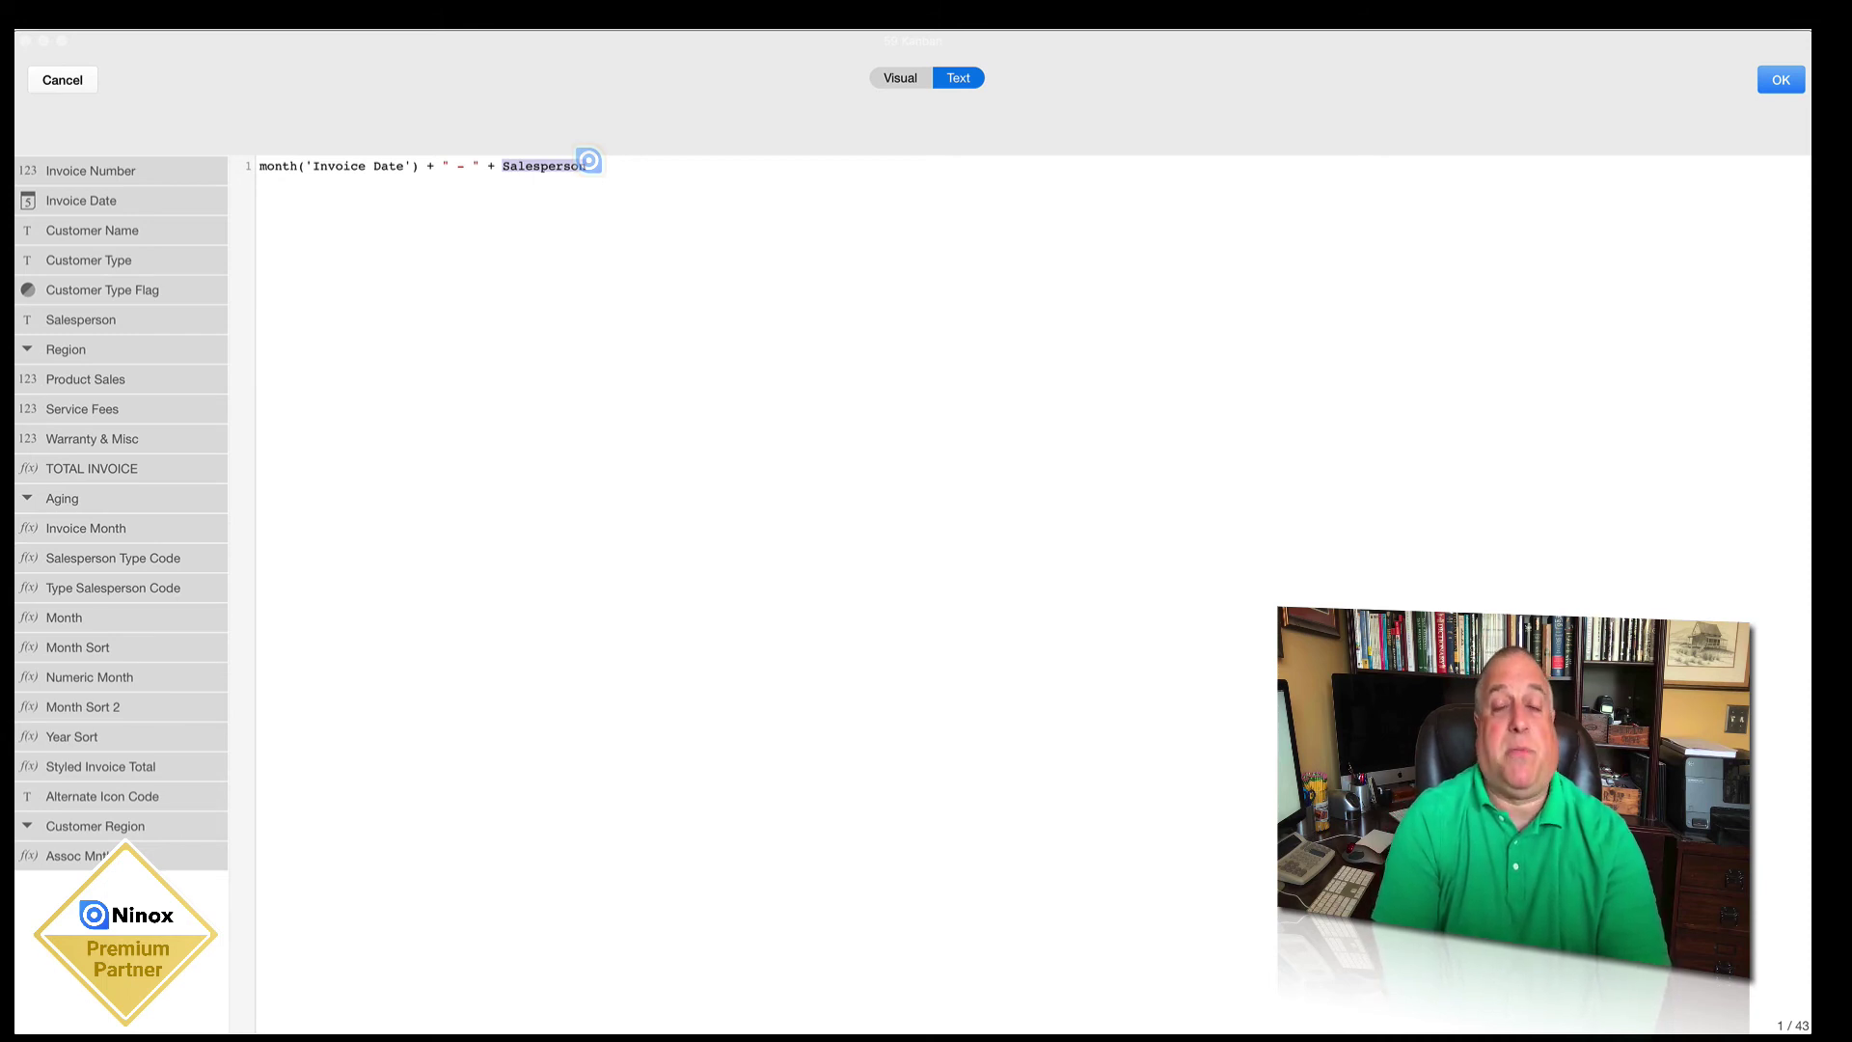
click(429, 166)
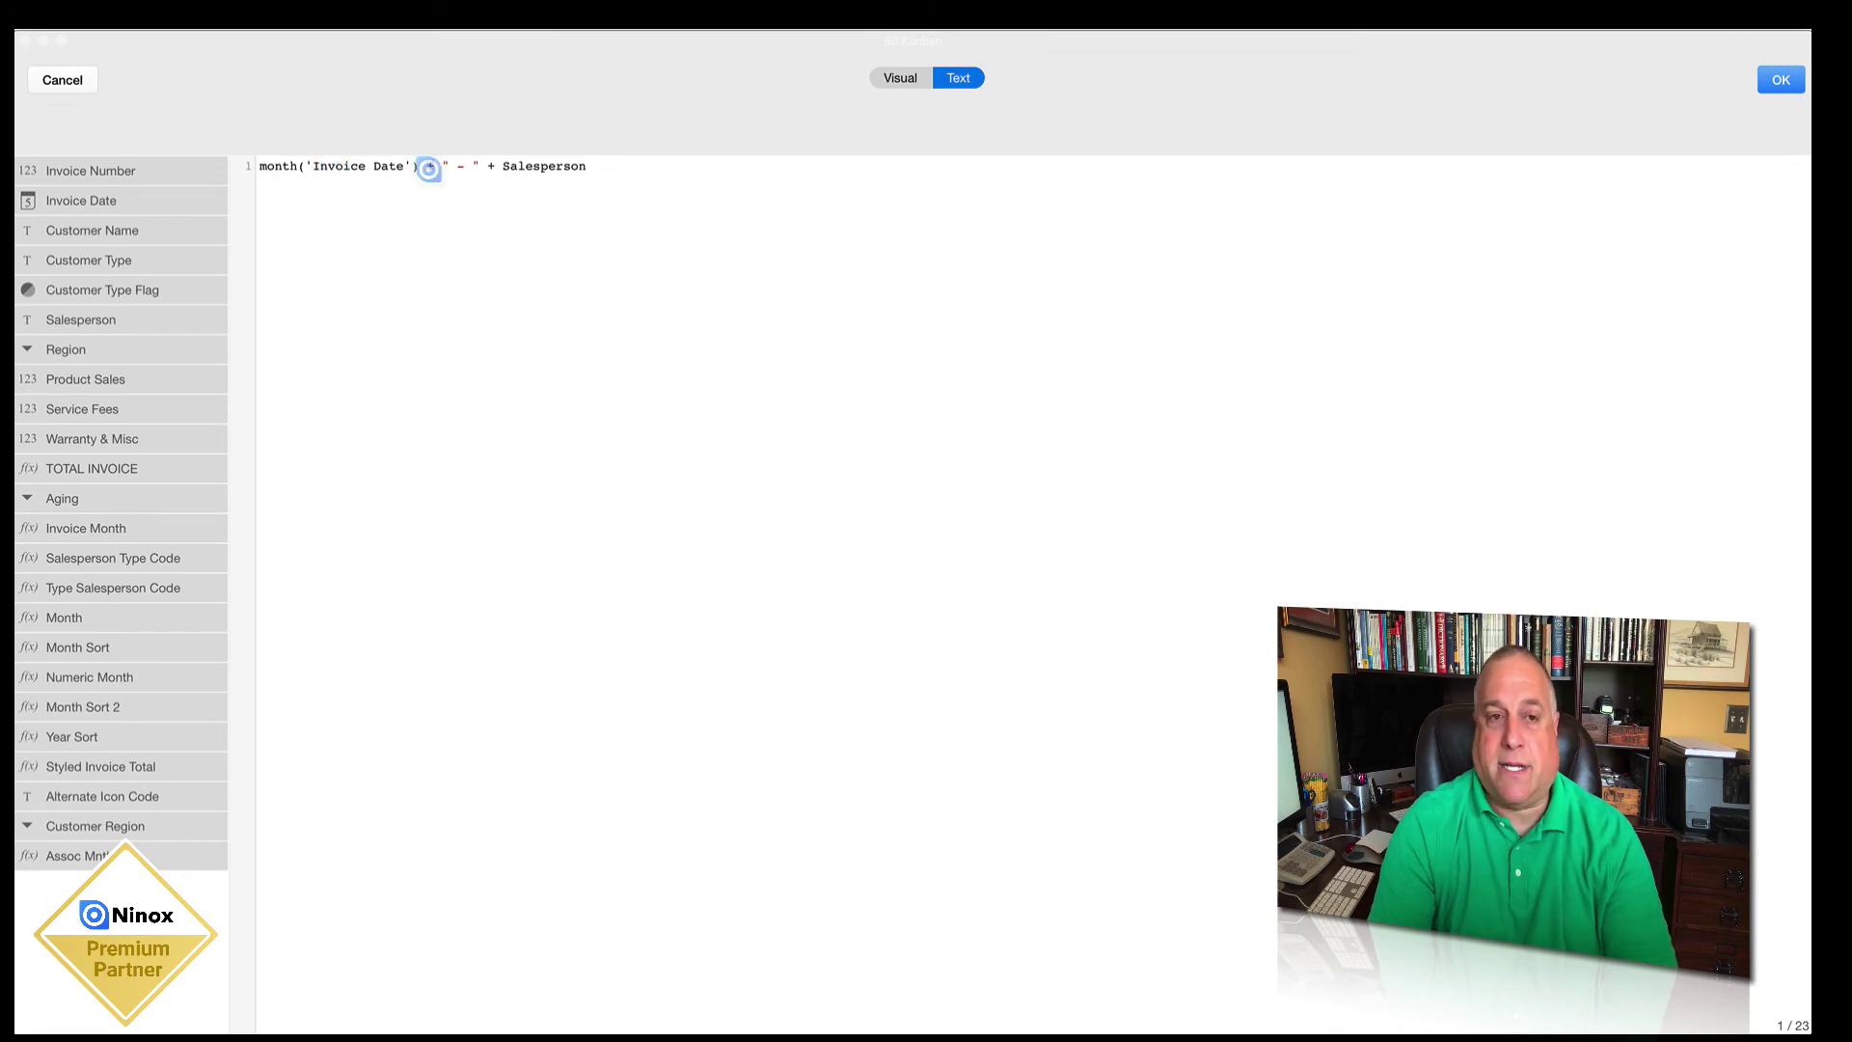
click(1779, 79)
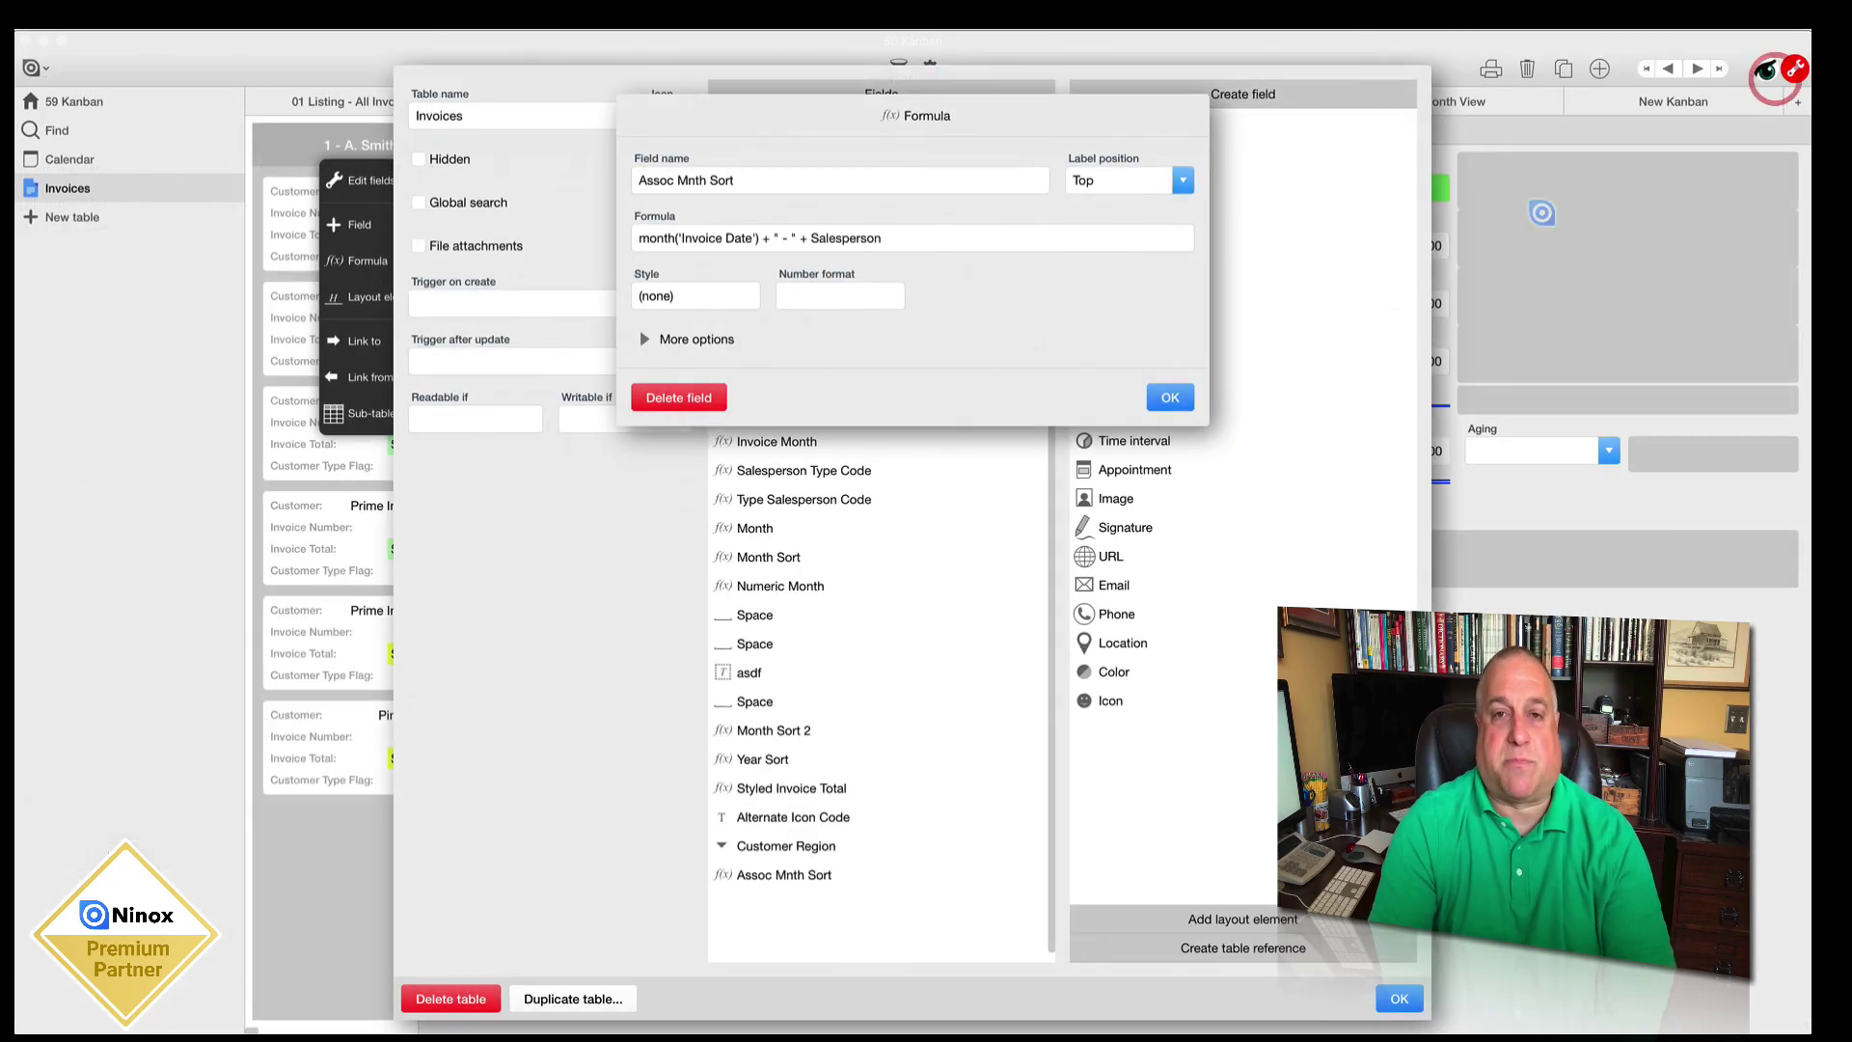
click(1175, 393)
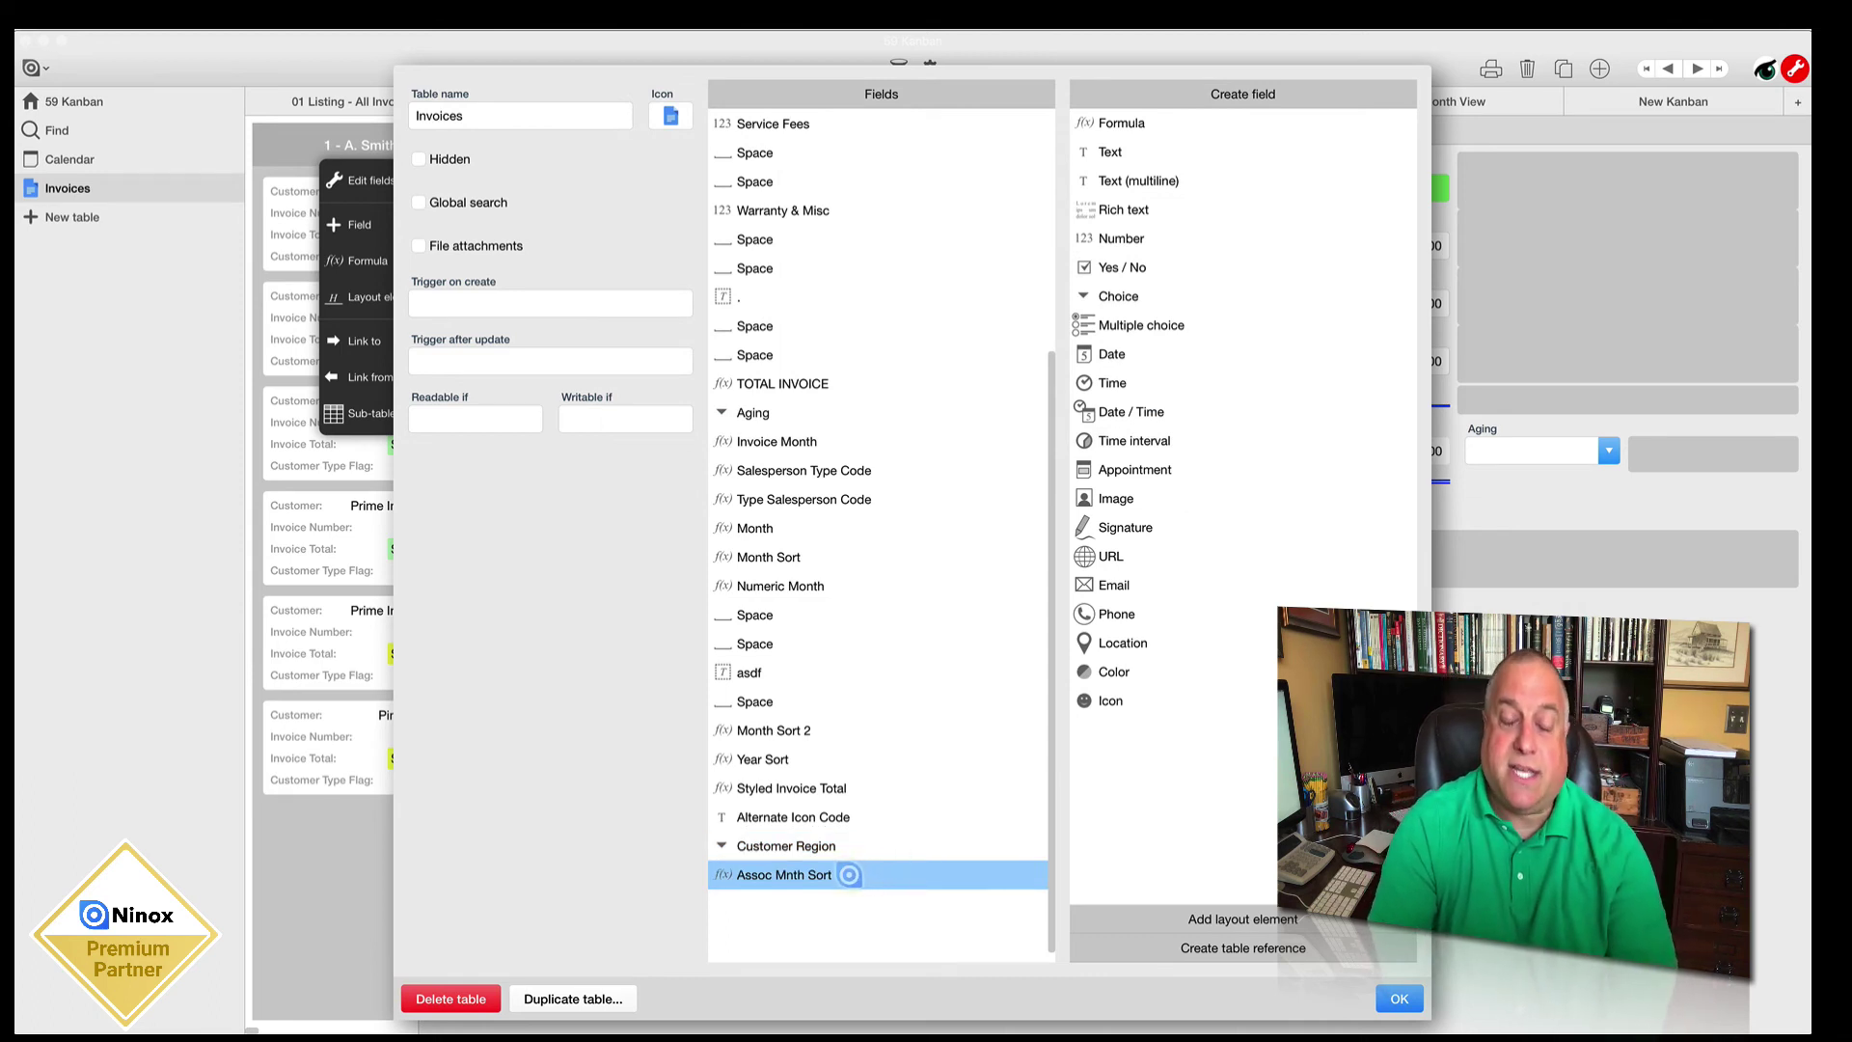
click(1394, 998)
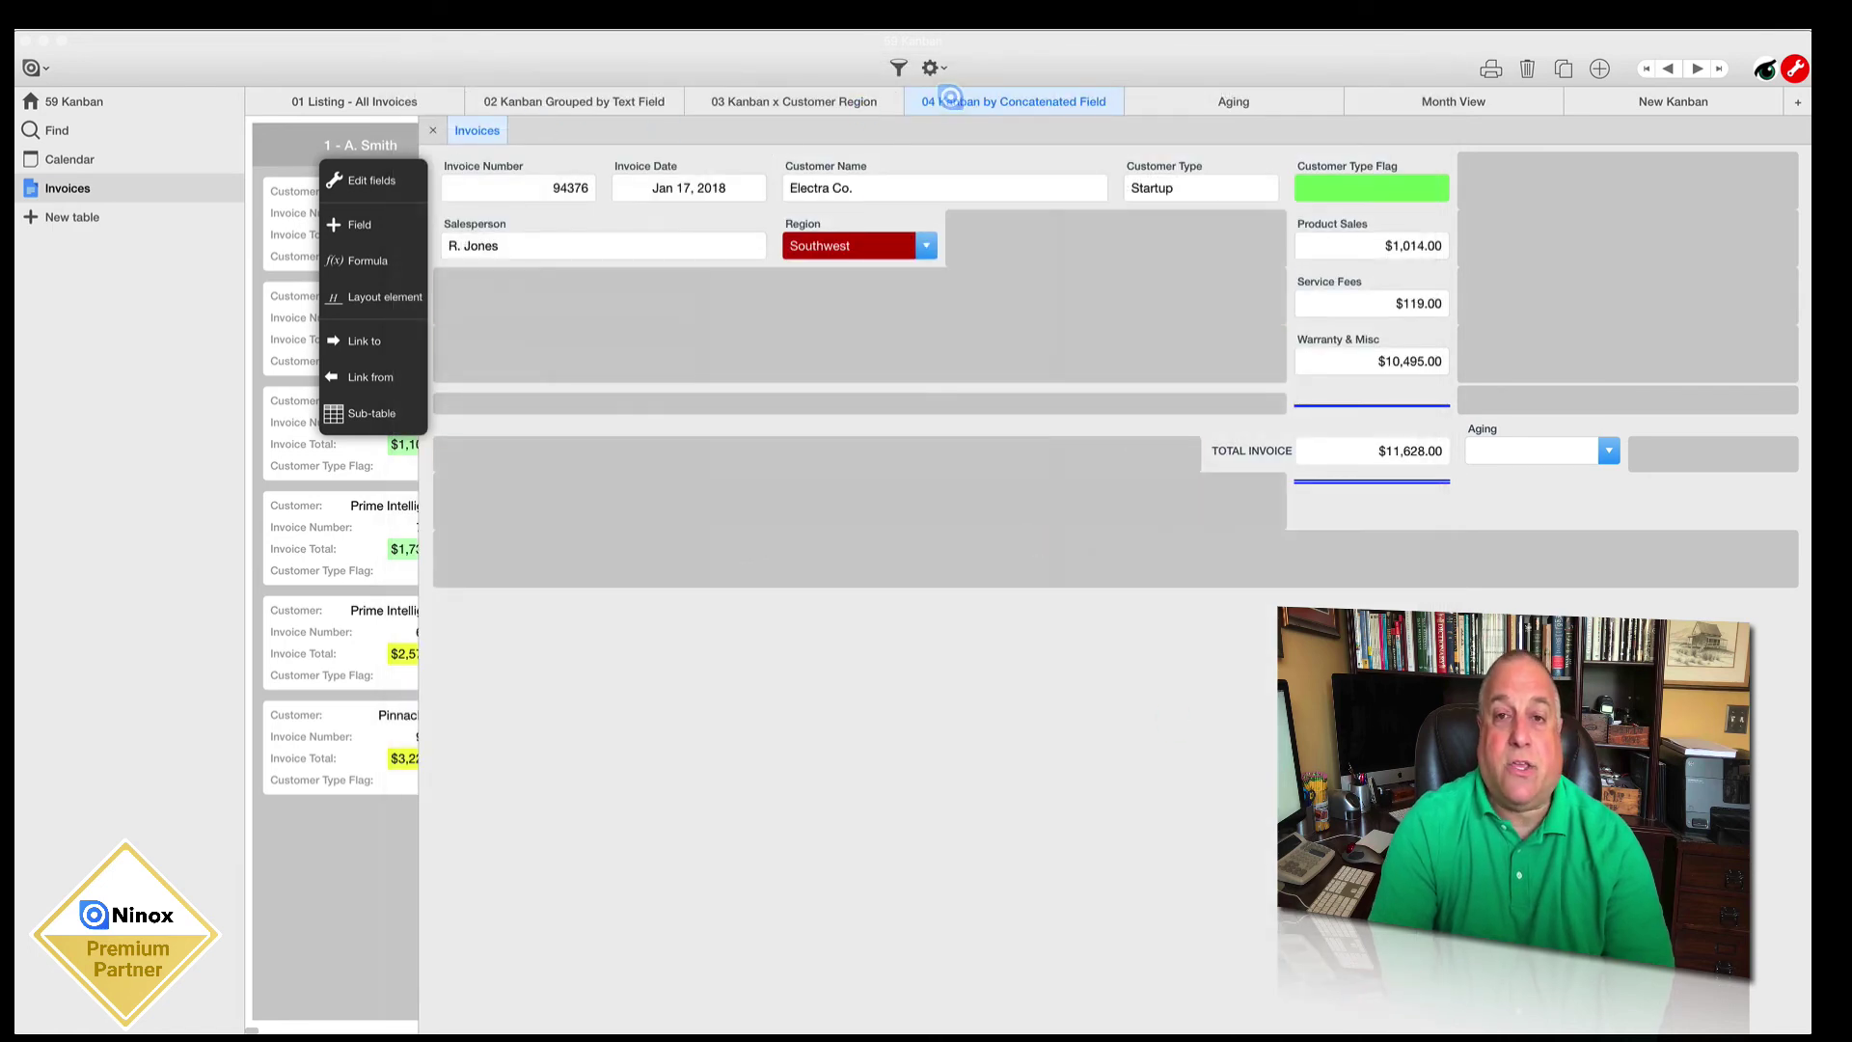
Step: Check the Assoc Mnth Sort column's formula and grouping in the view's column configuration, closing the configuration when done
click(950, 97)
click(975, 220)
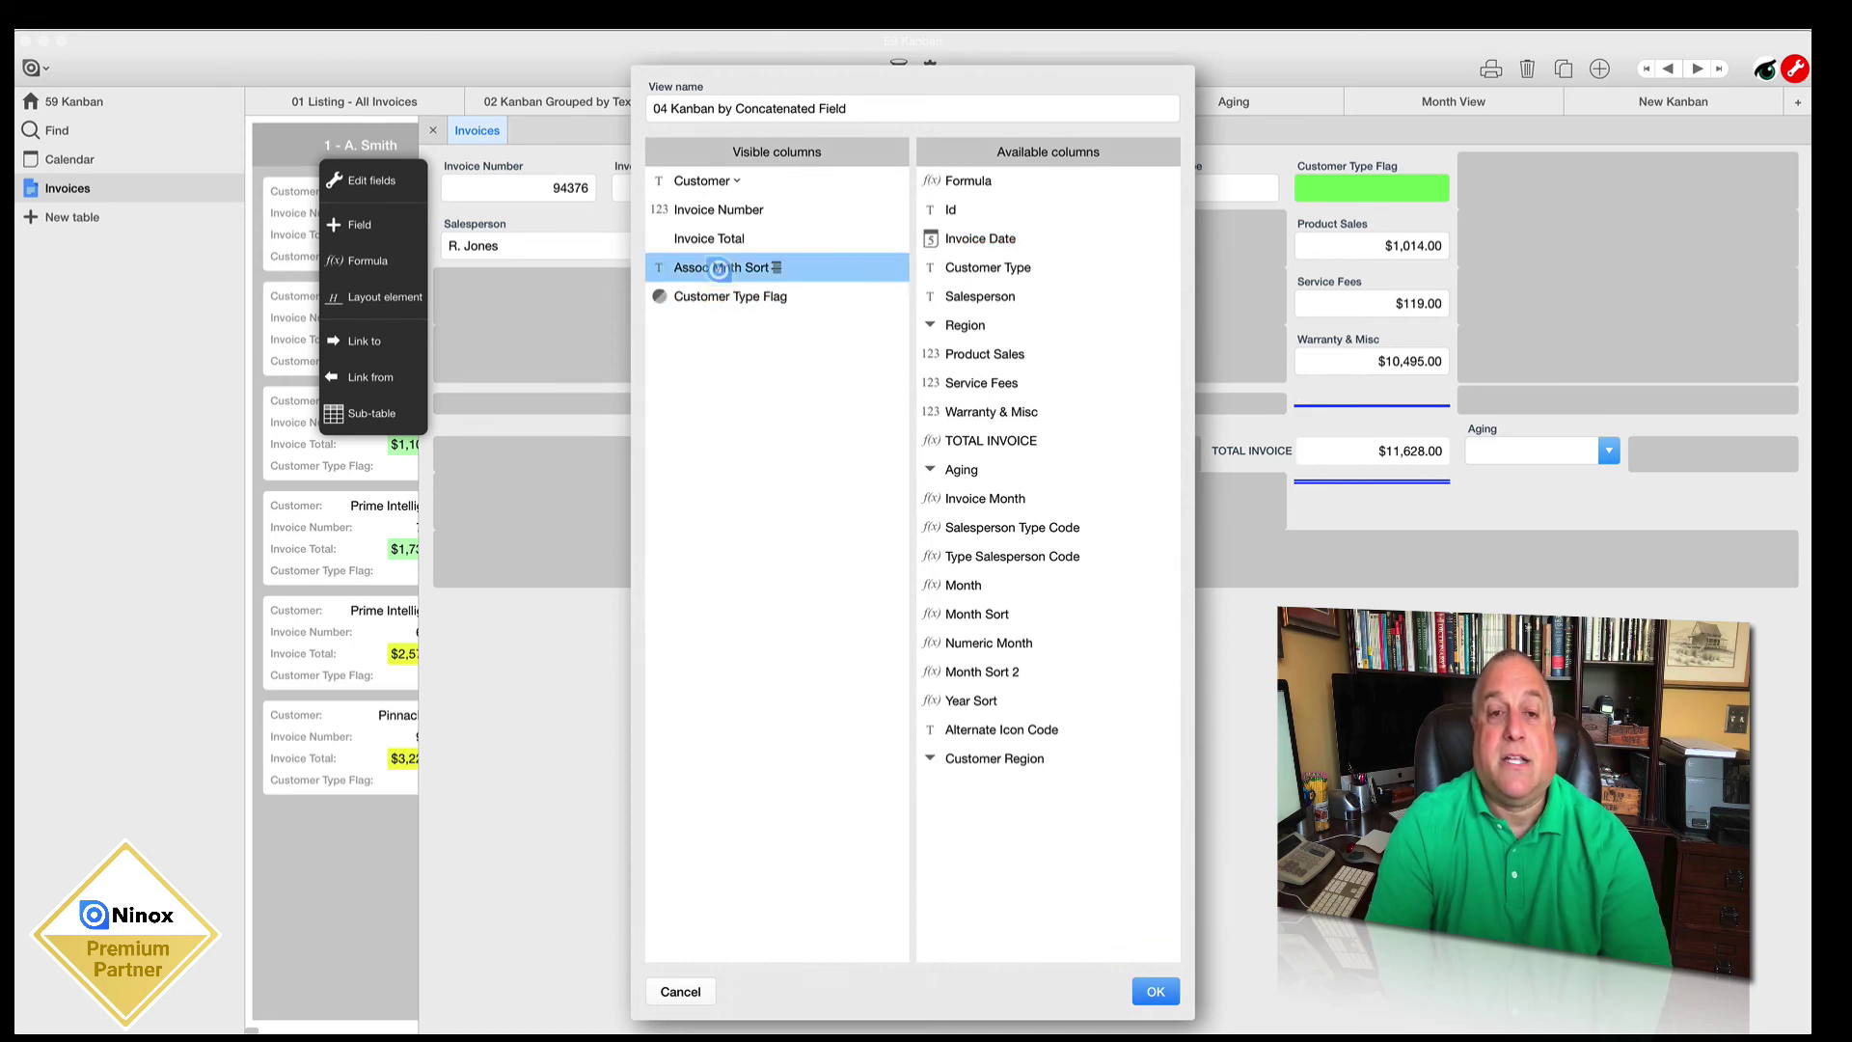
click(719, 268)
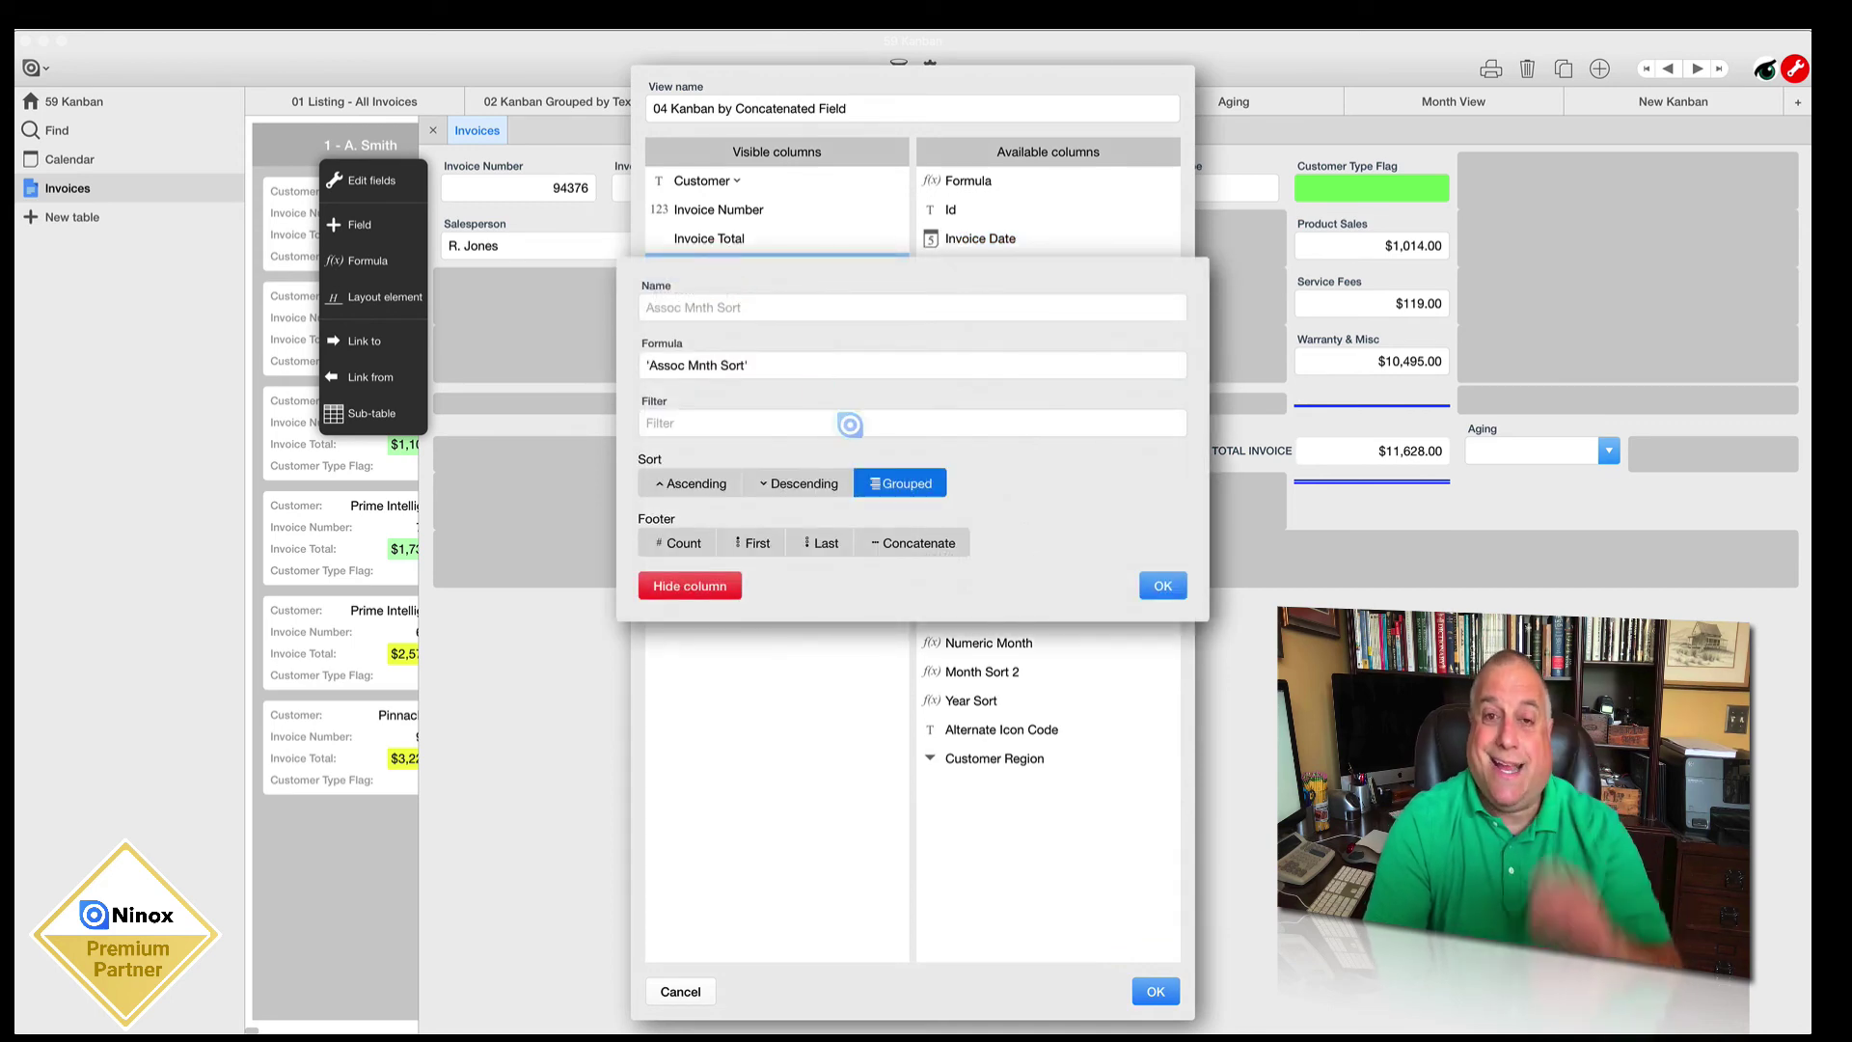
click(1162, 585)
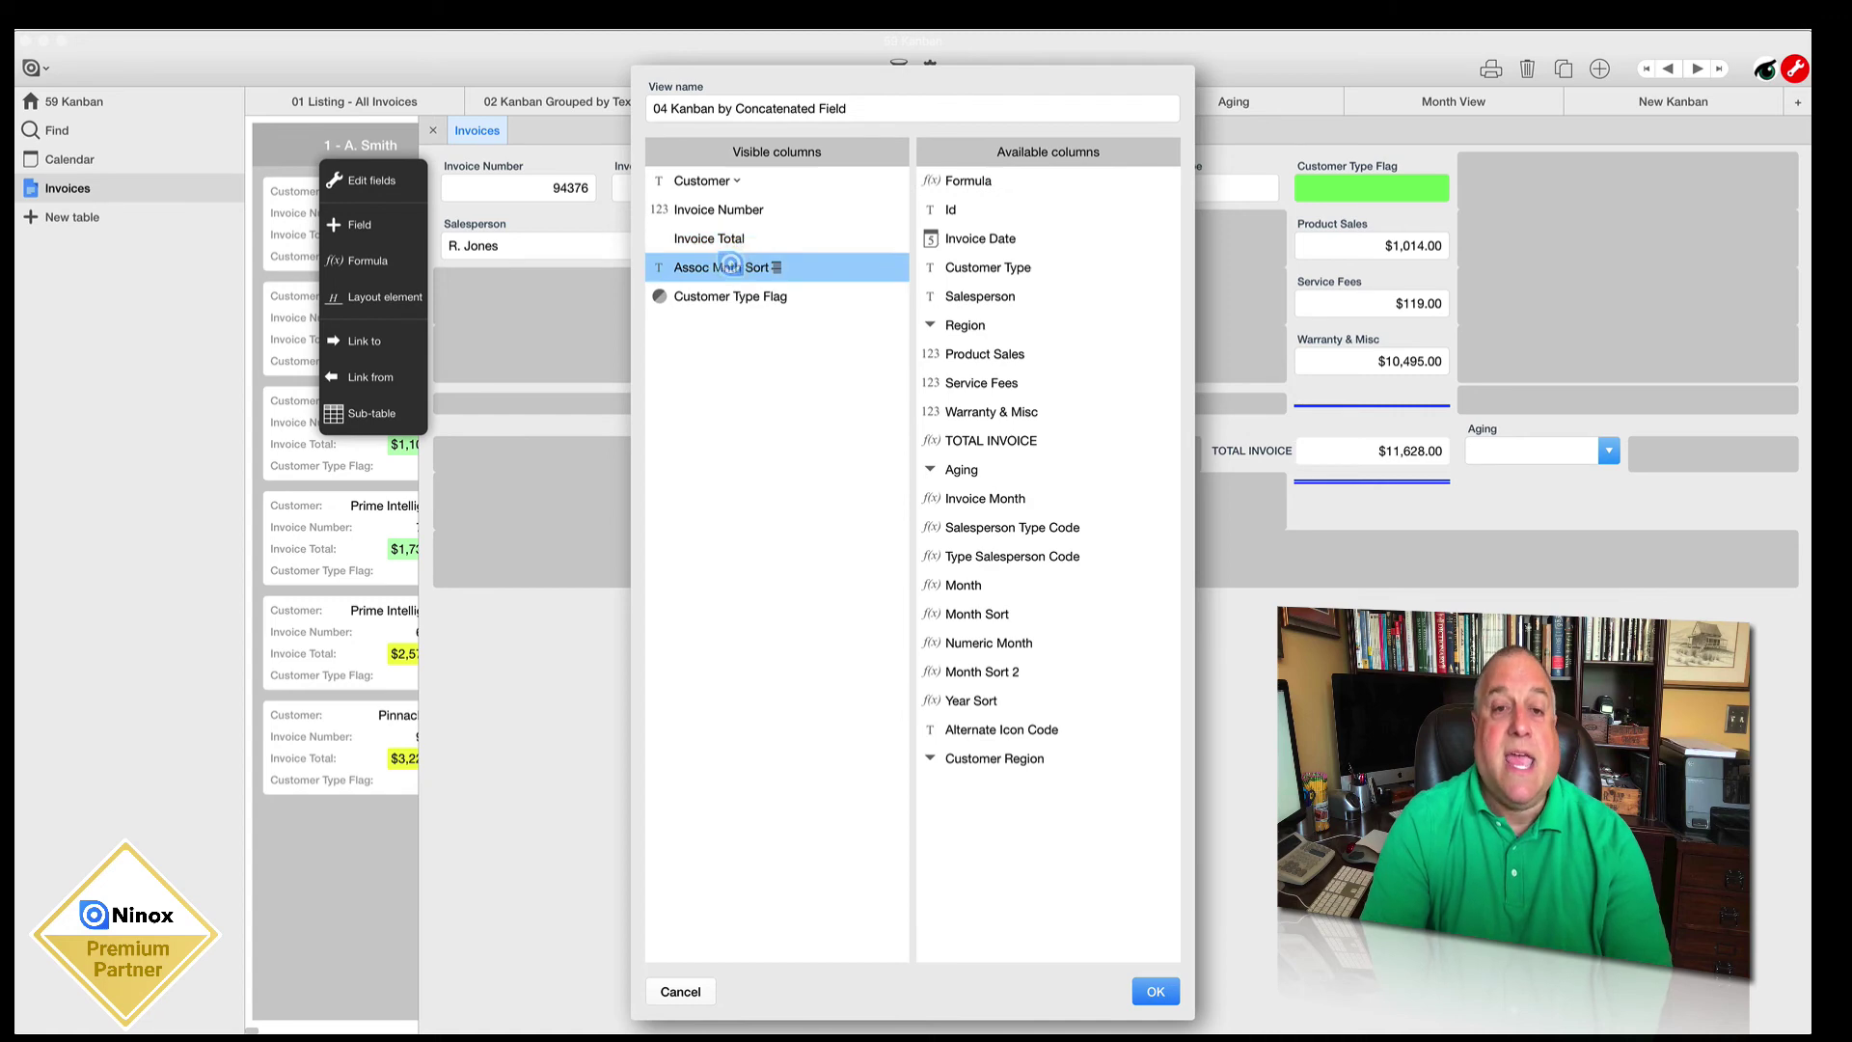
click(730, 265)
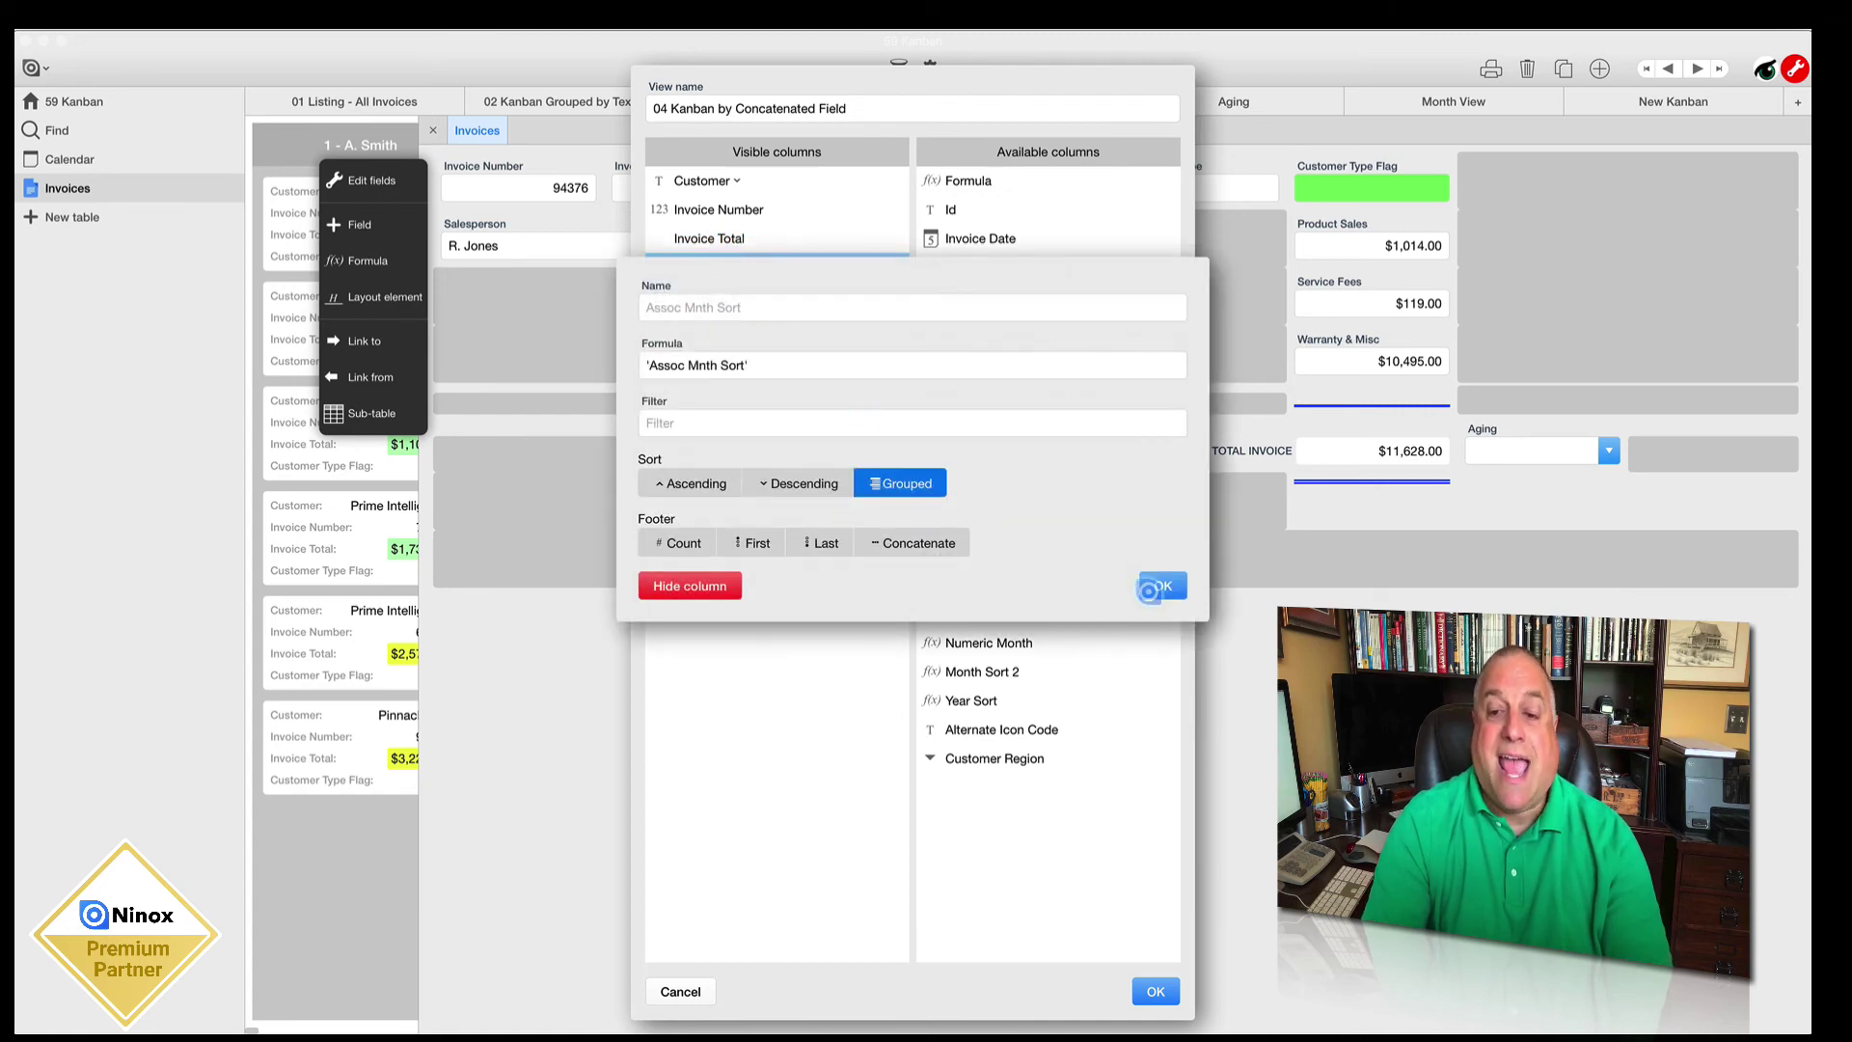
click(1162, 584)
click(1155, 991)
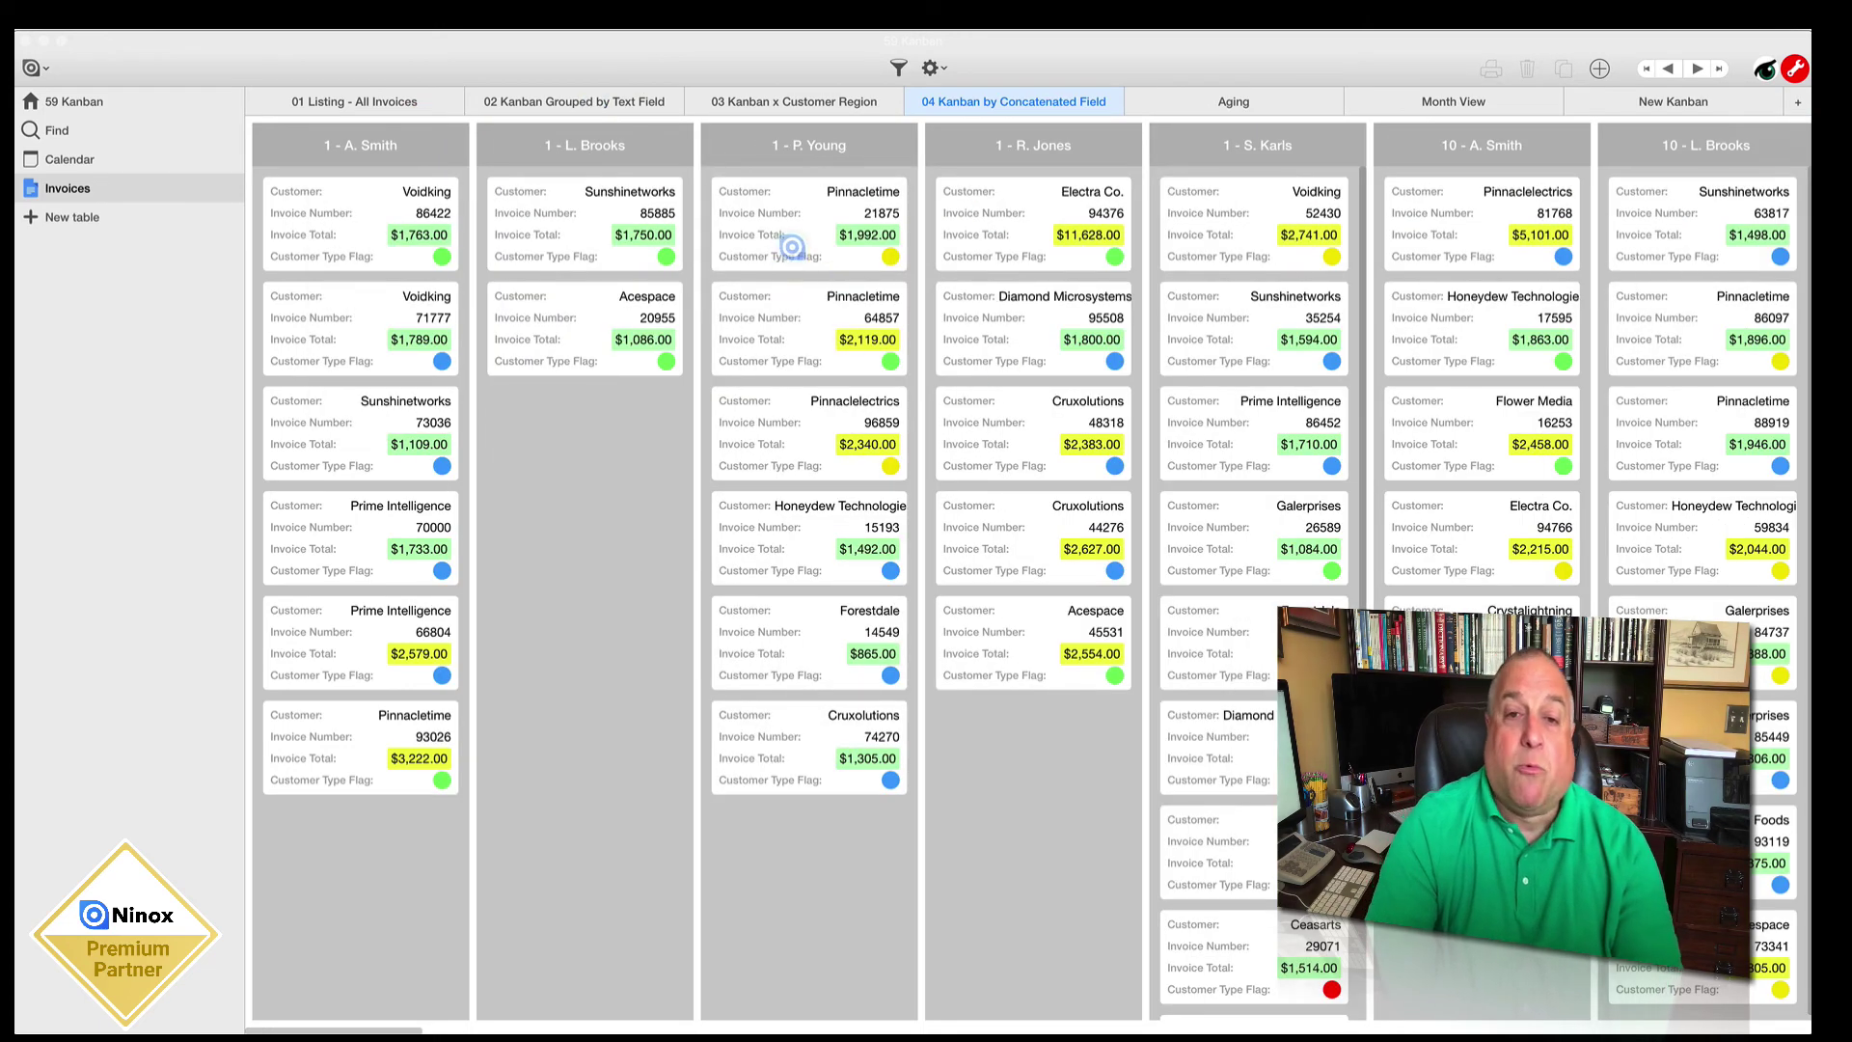
click(787, 246)
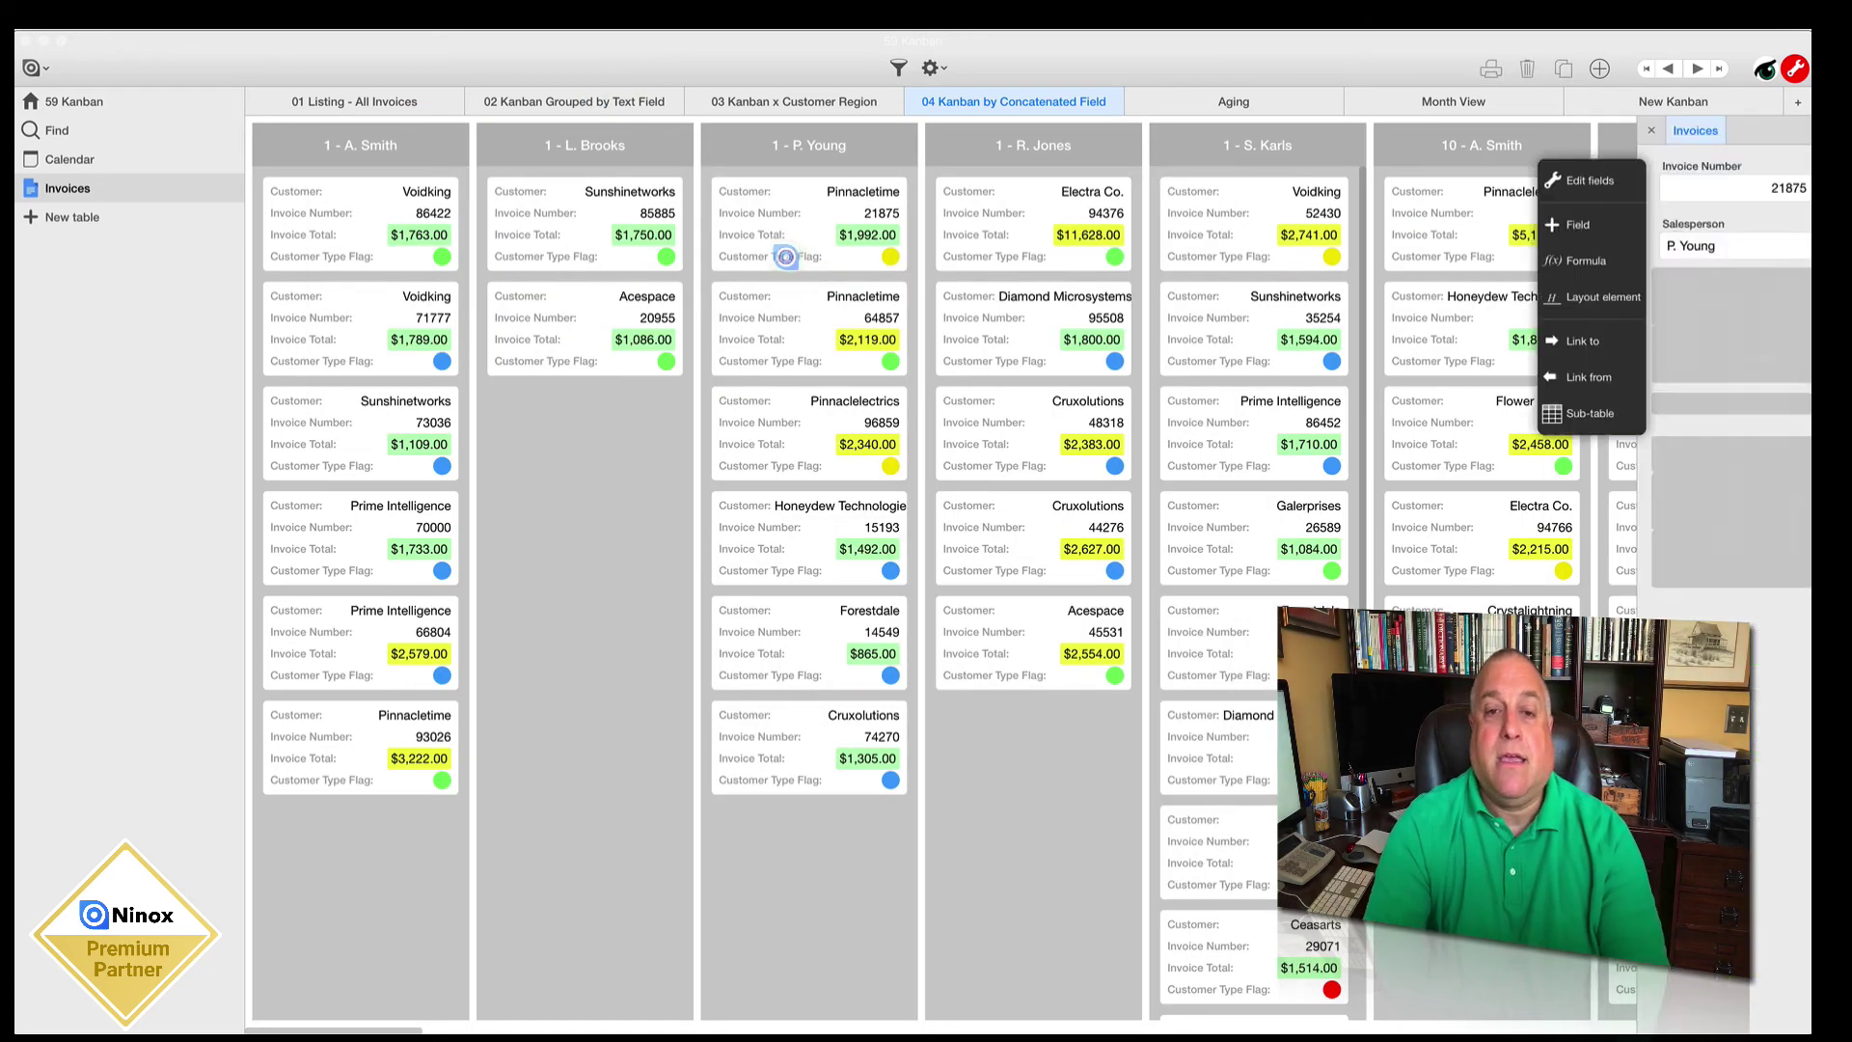
click(1334, 187)
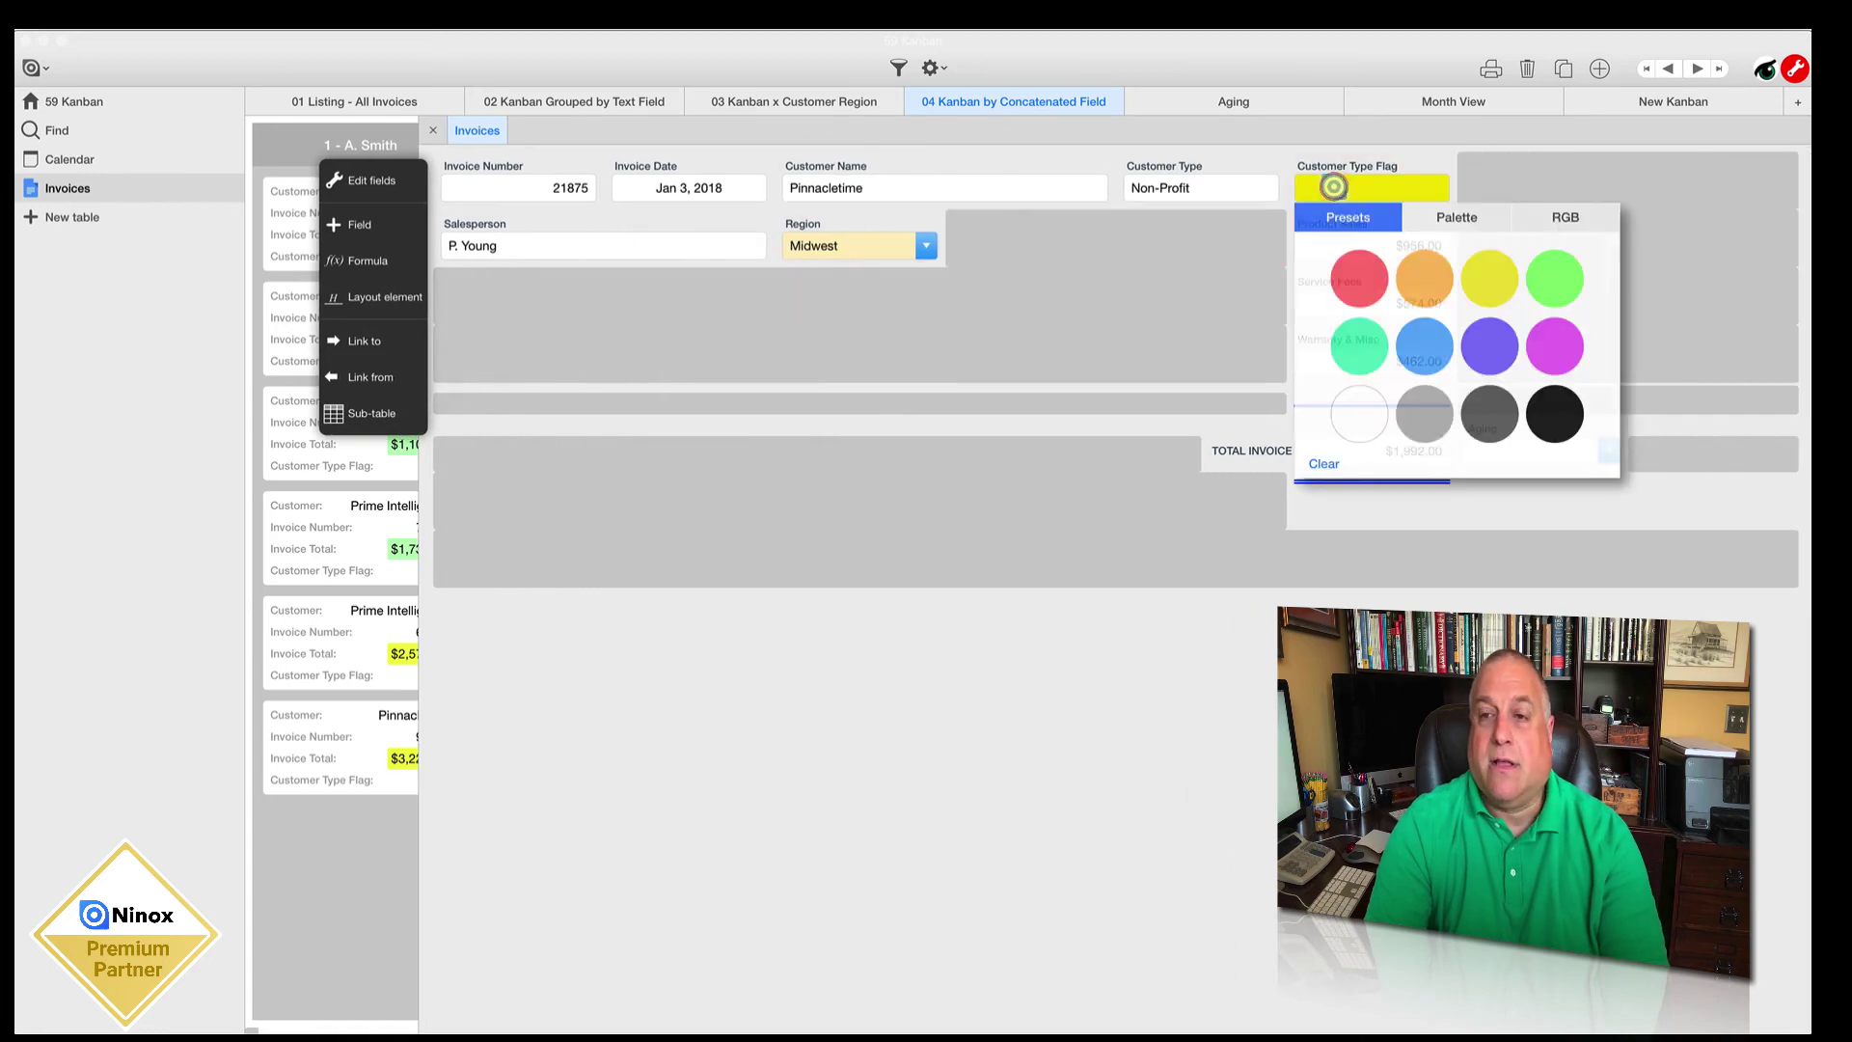
key(Escape)
key(Escape)
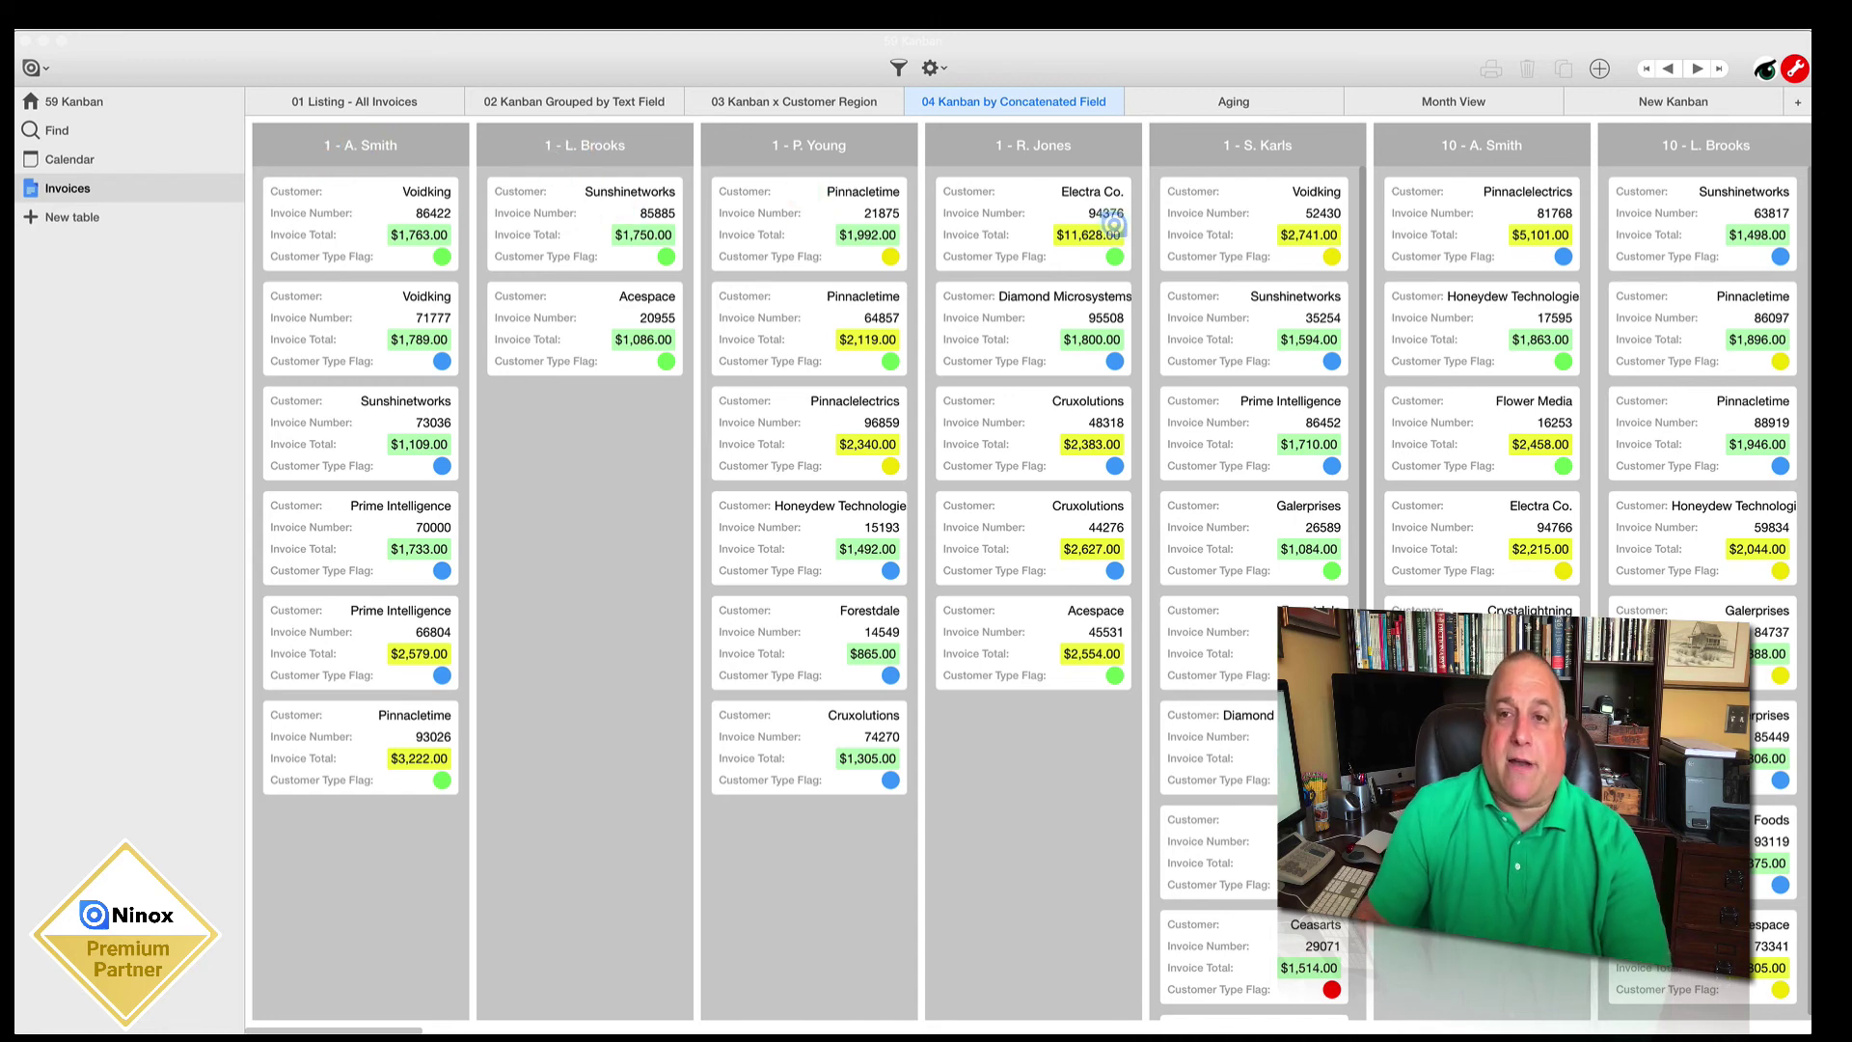
Step: Examine the order of the month-and-salesperson groups across the Kanban board and return to the January groups
scroll(1114, 224, right, 10)
scroll(1114, 224, right, 14)
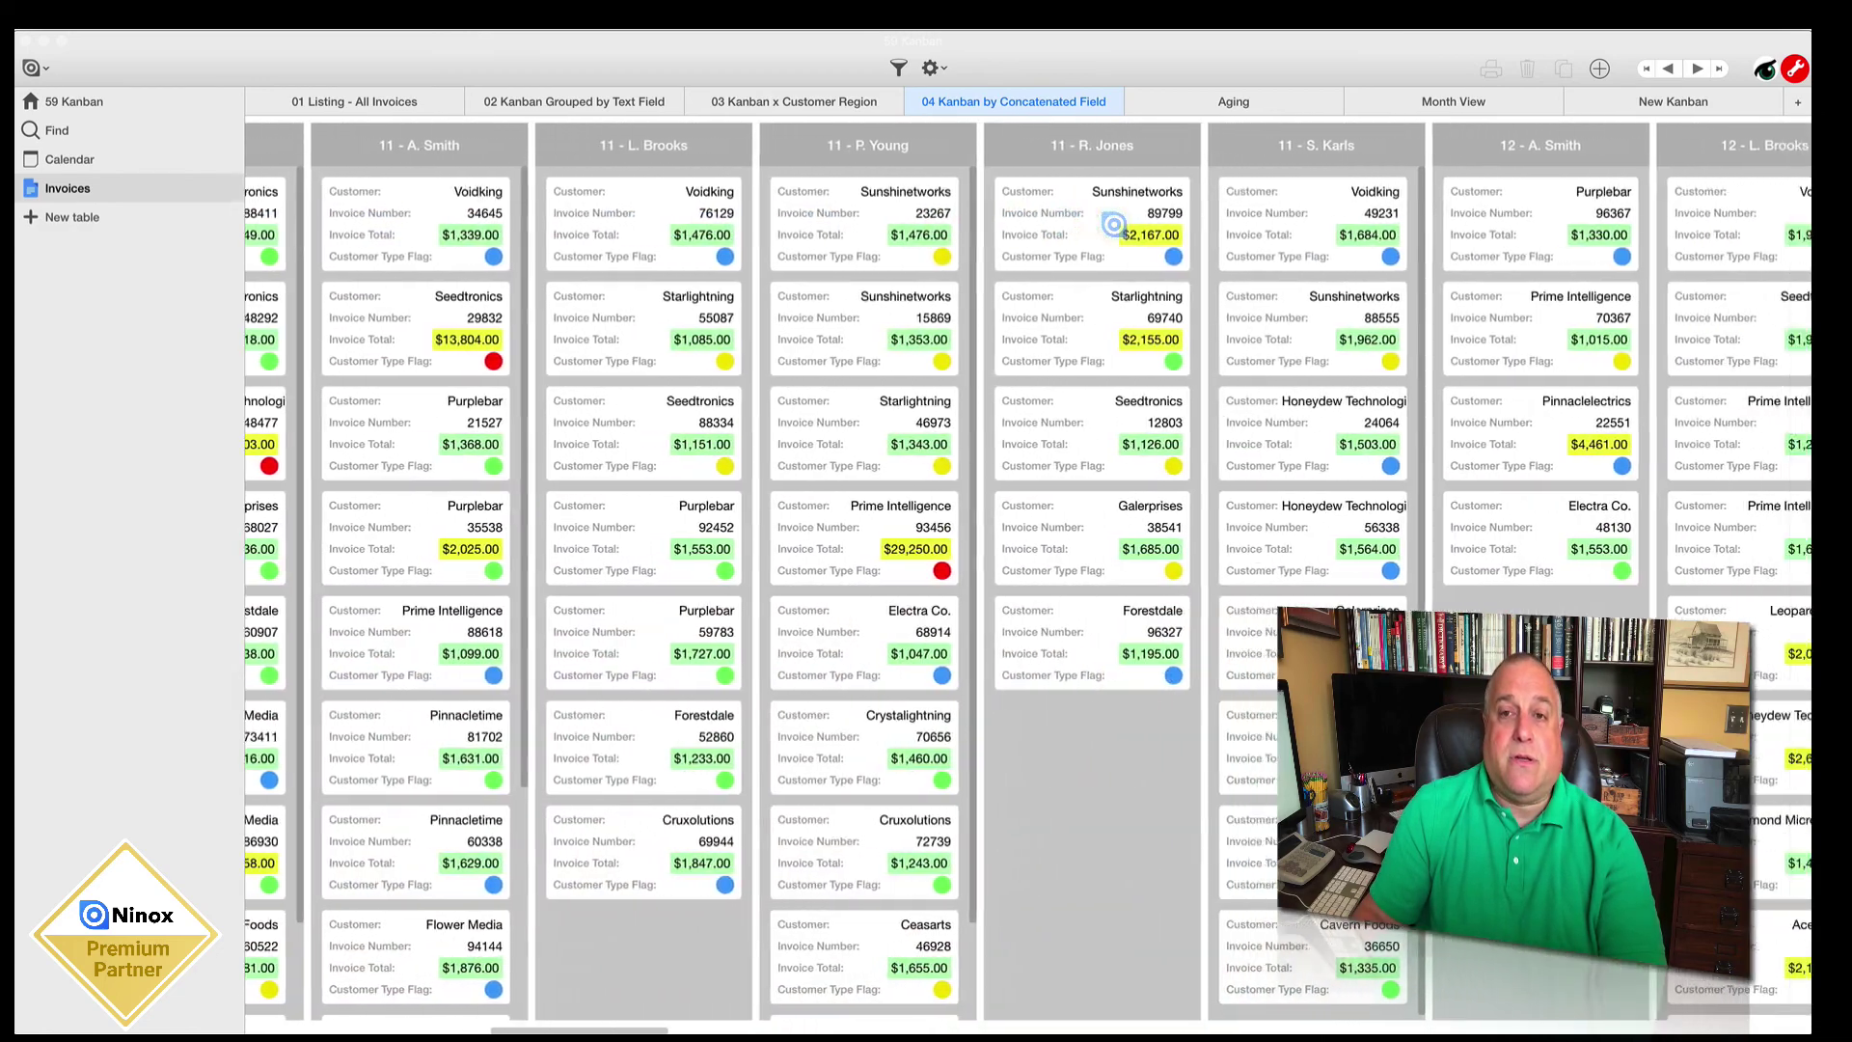
scroll(1113, 224, right, 15)
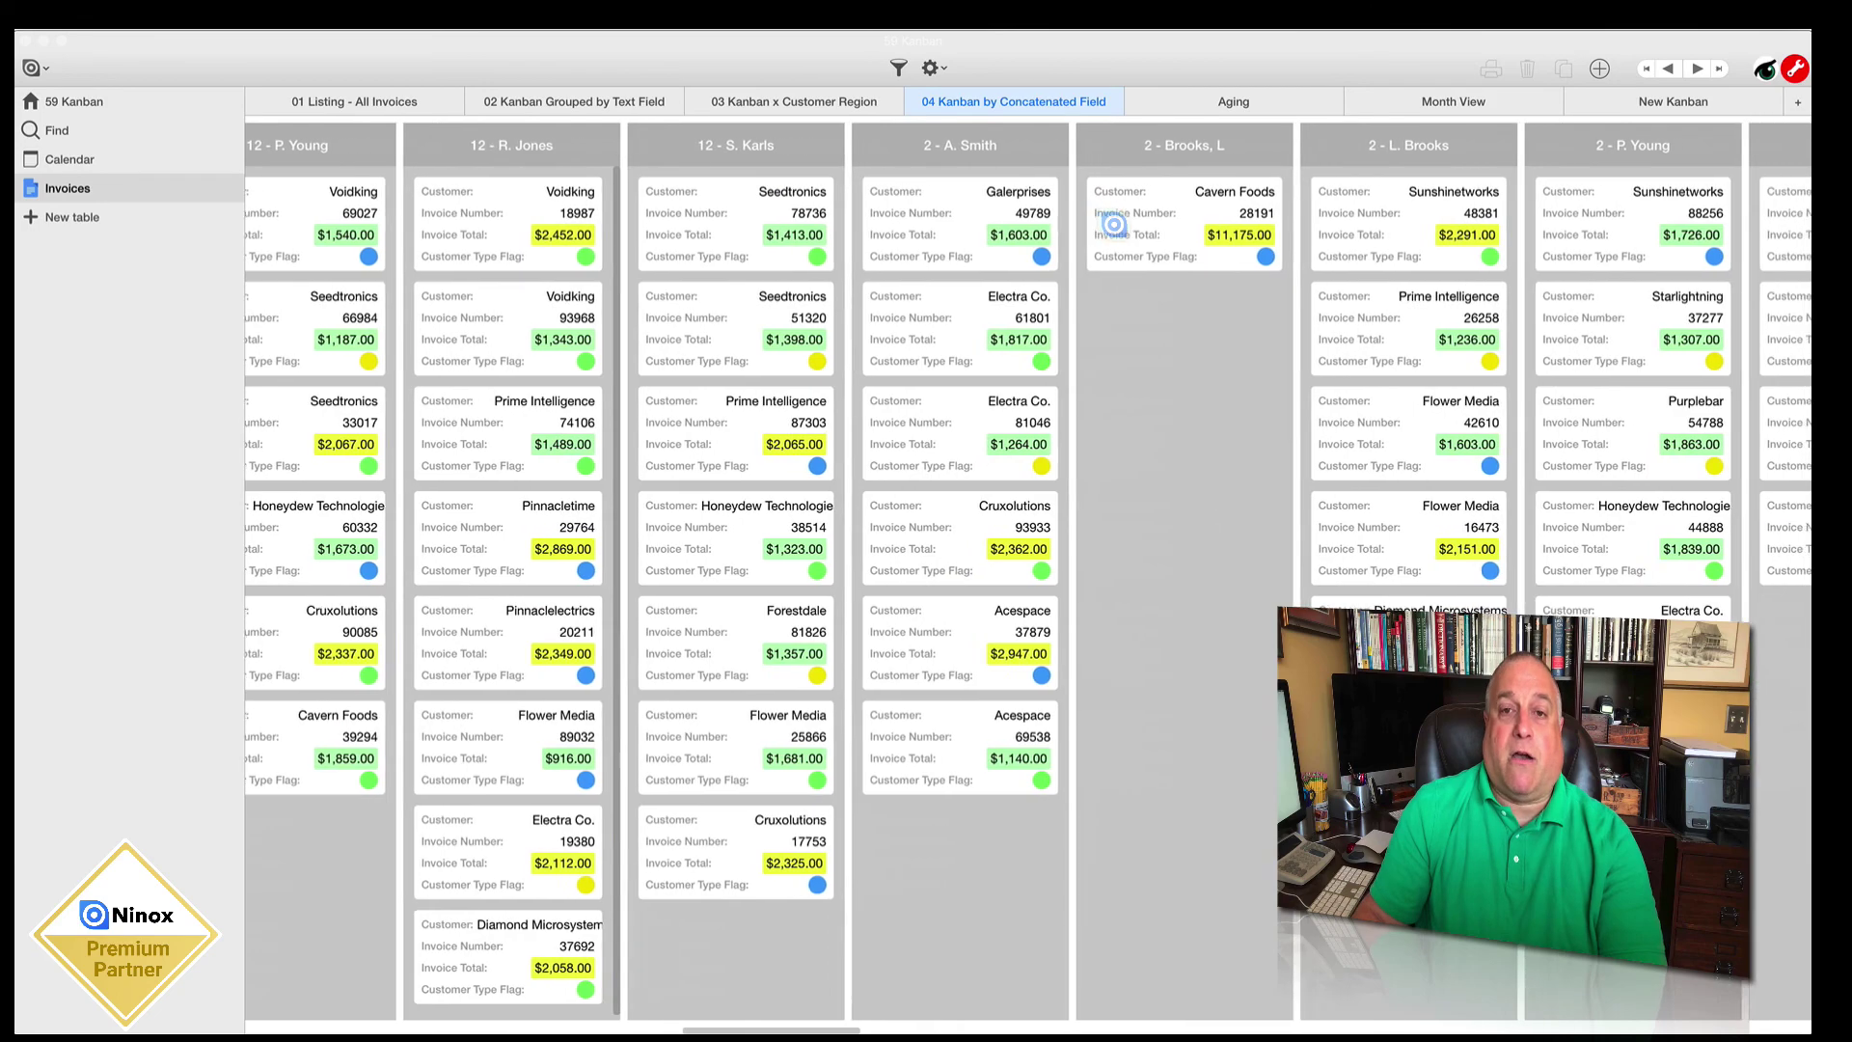
scroll(1114, 224, right, 15)
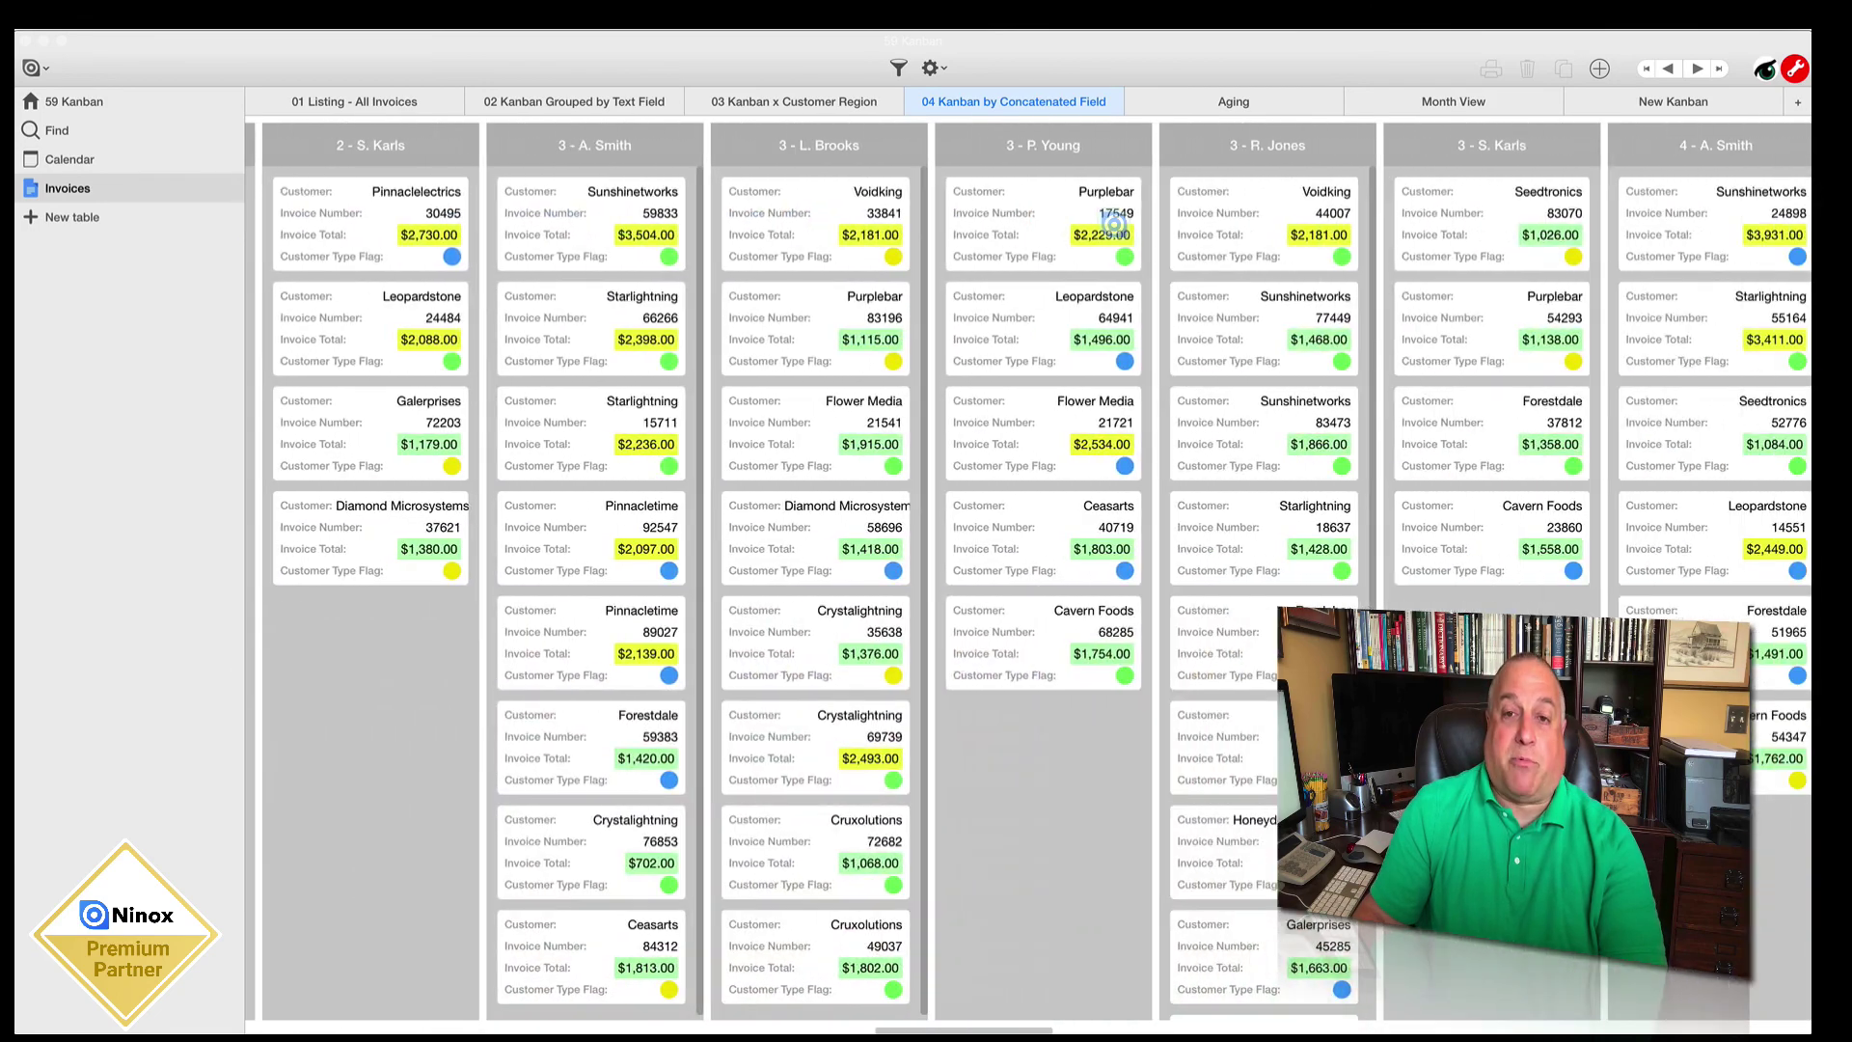
scroll(1113, 223, left, 15)
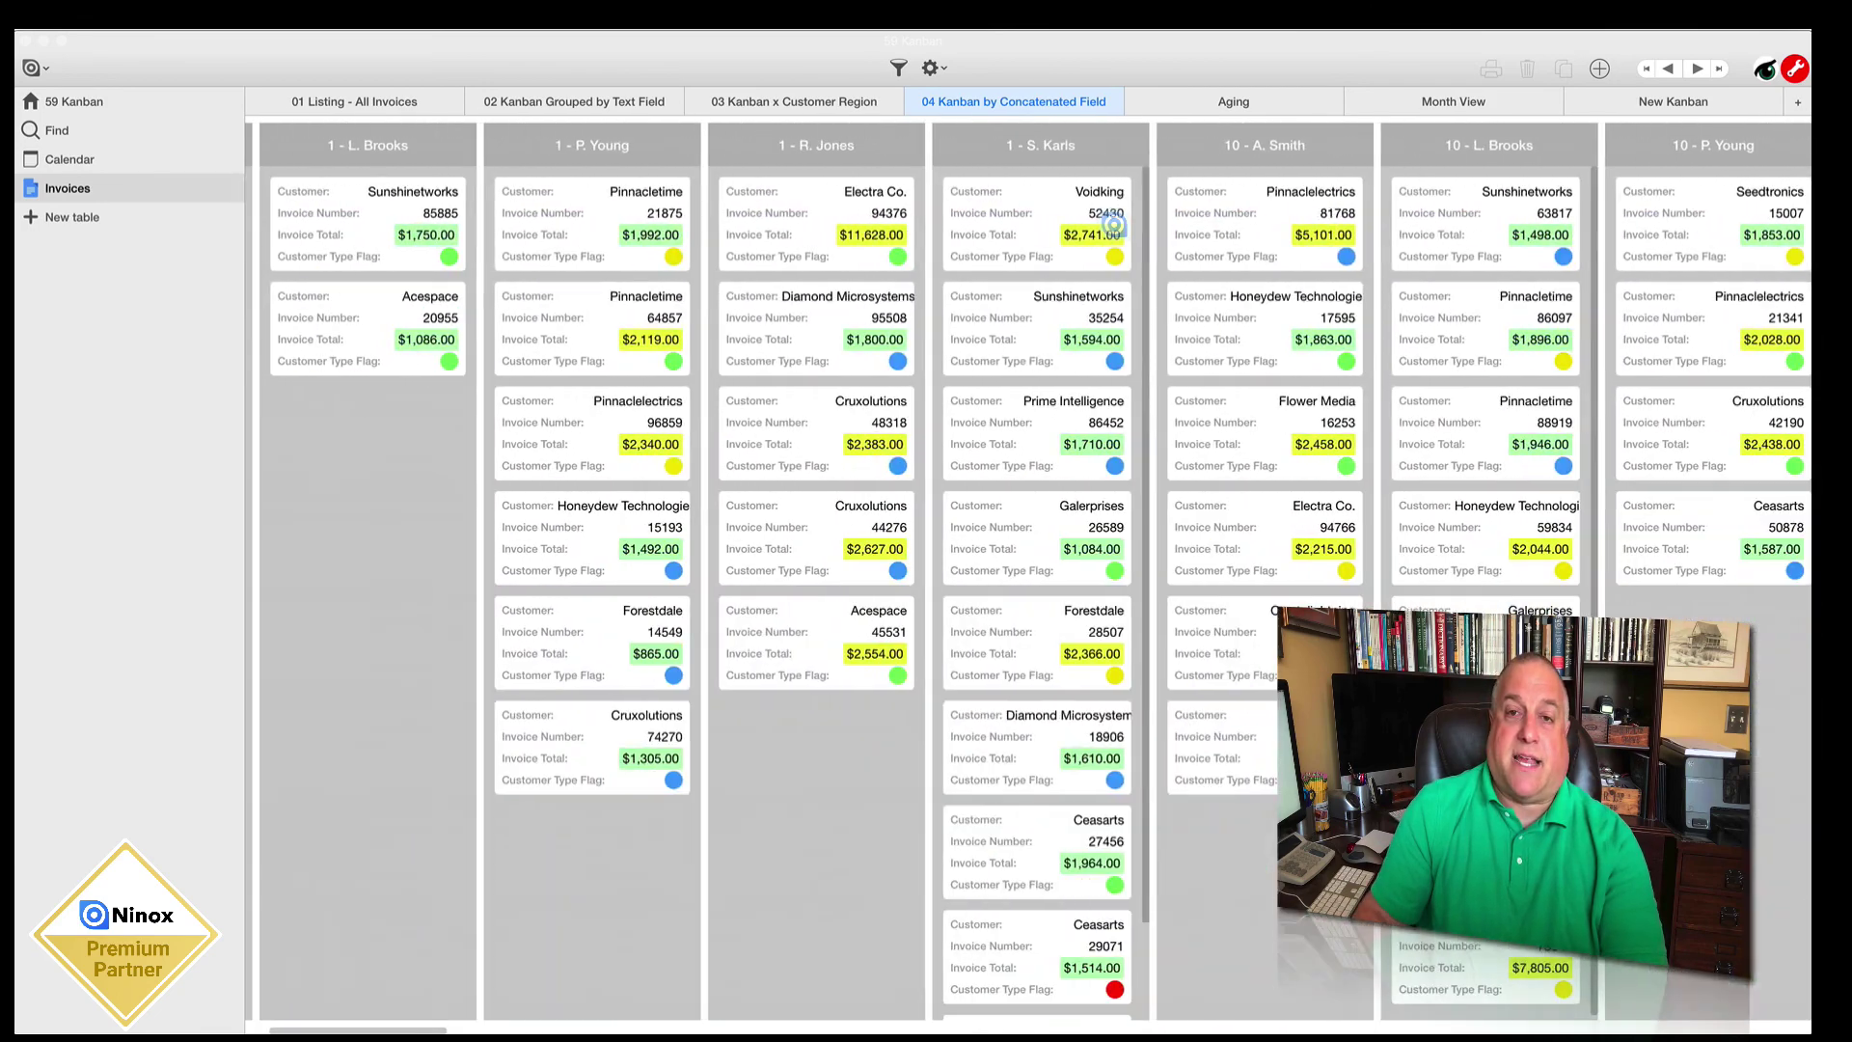
scroll(1114, 224, left, 3)
Step: Open the first Electra Co. invoice and bring up the Assoc Mnth Sort field's formula for editing
click(1005, 227)
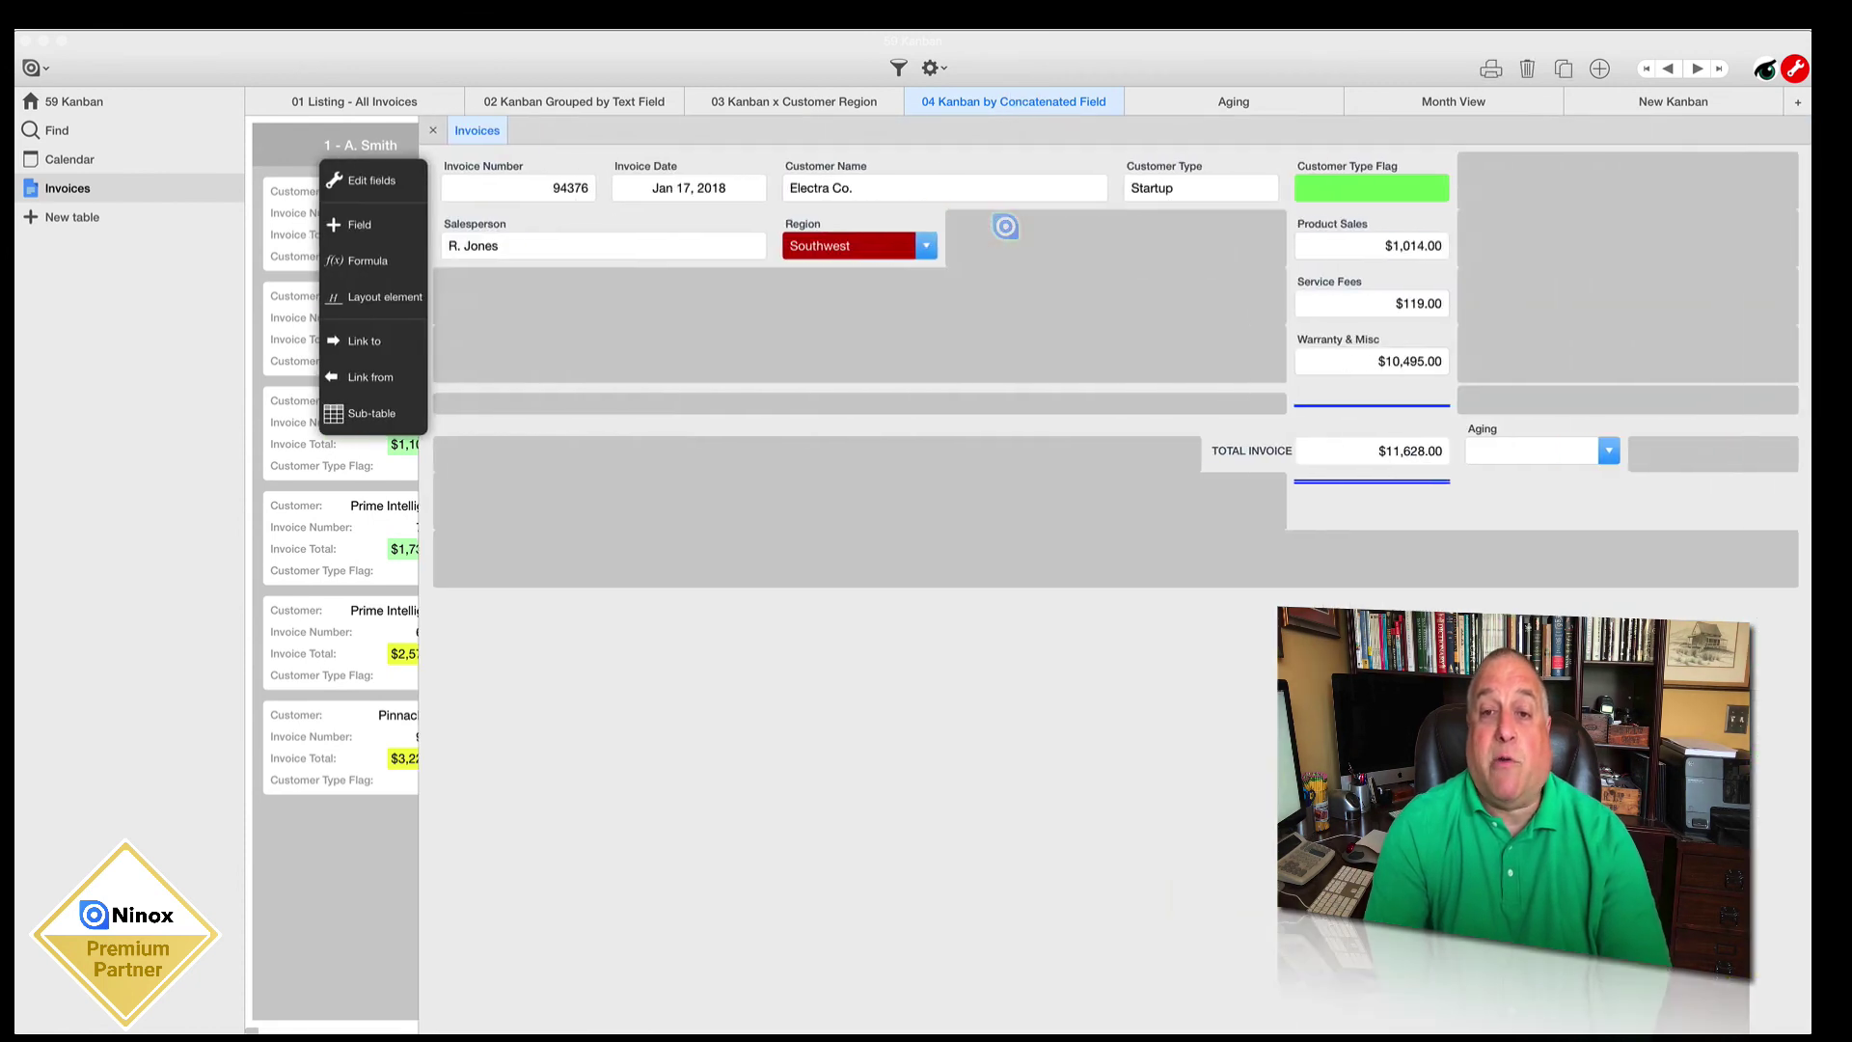
click(386, 180)
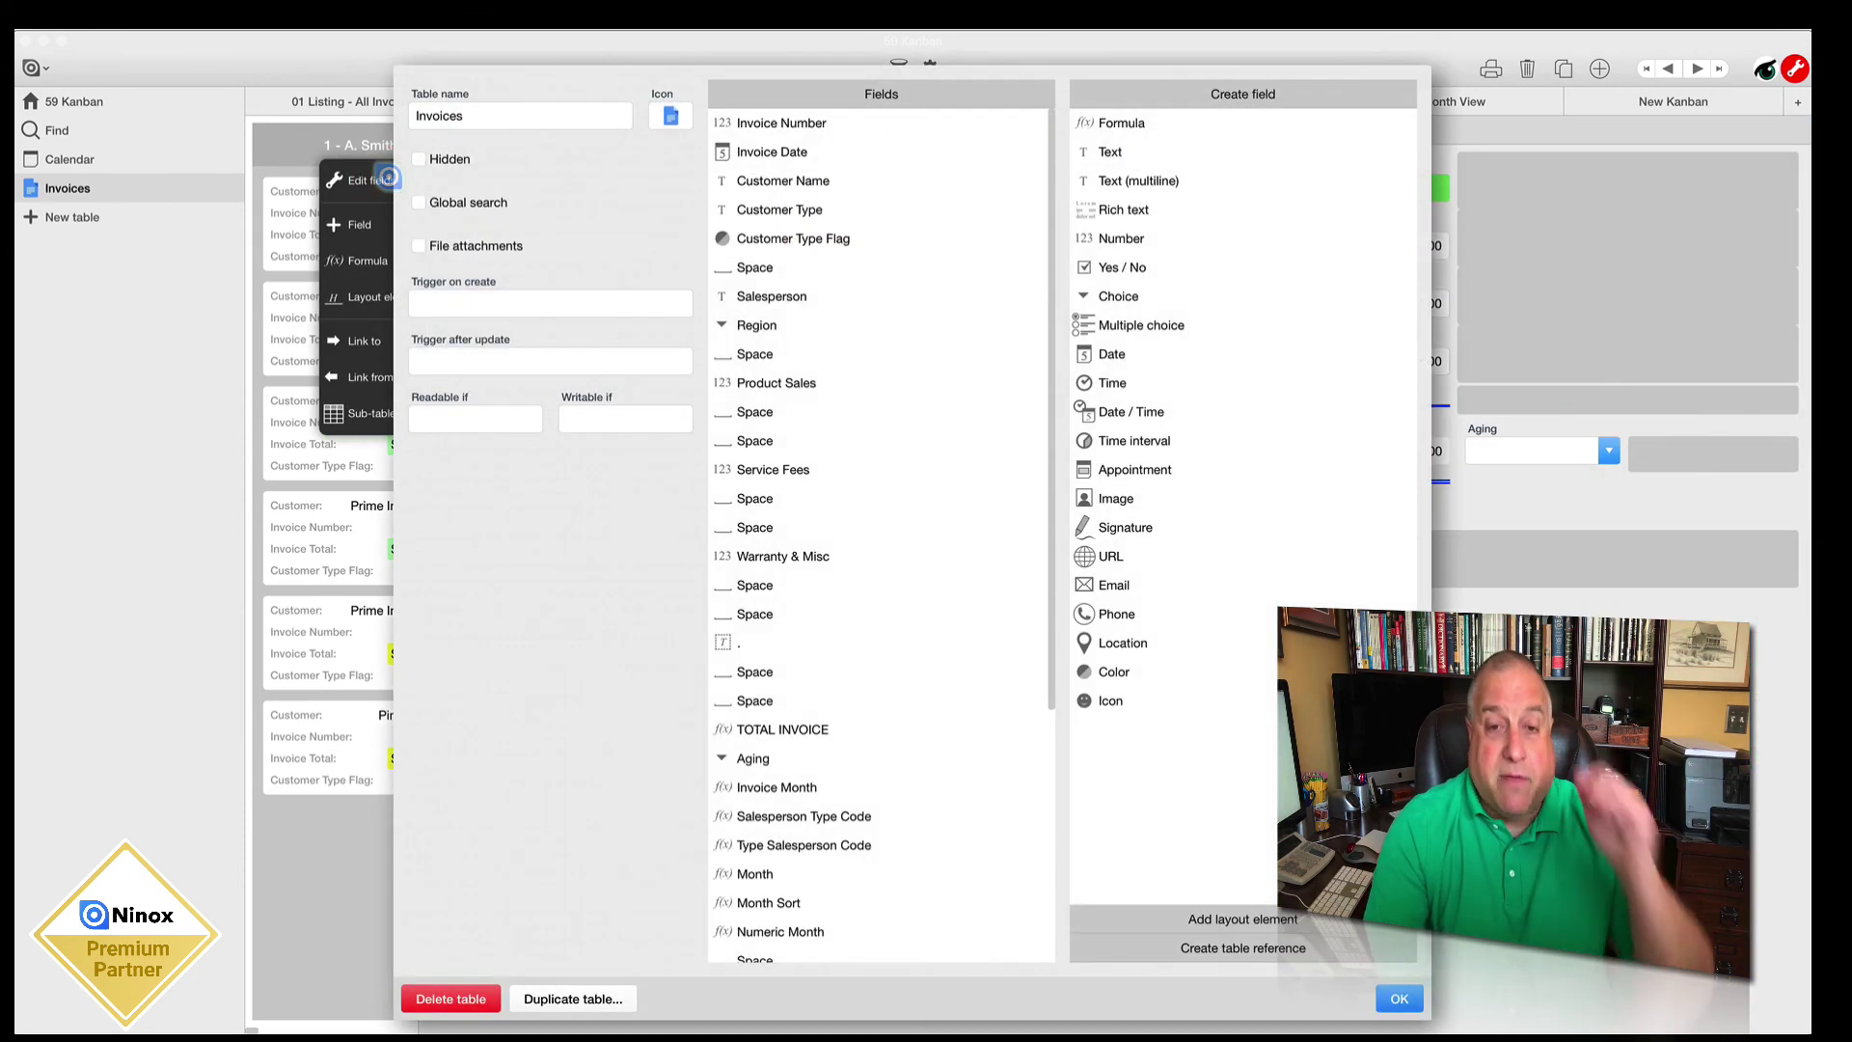
scroll(810, 555, down, 5)
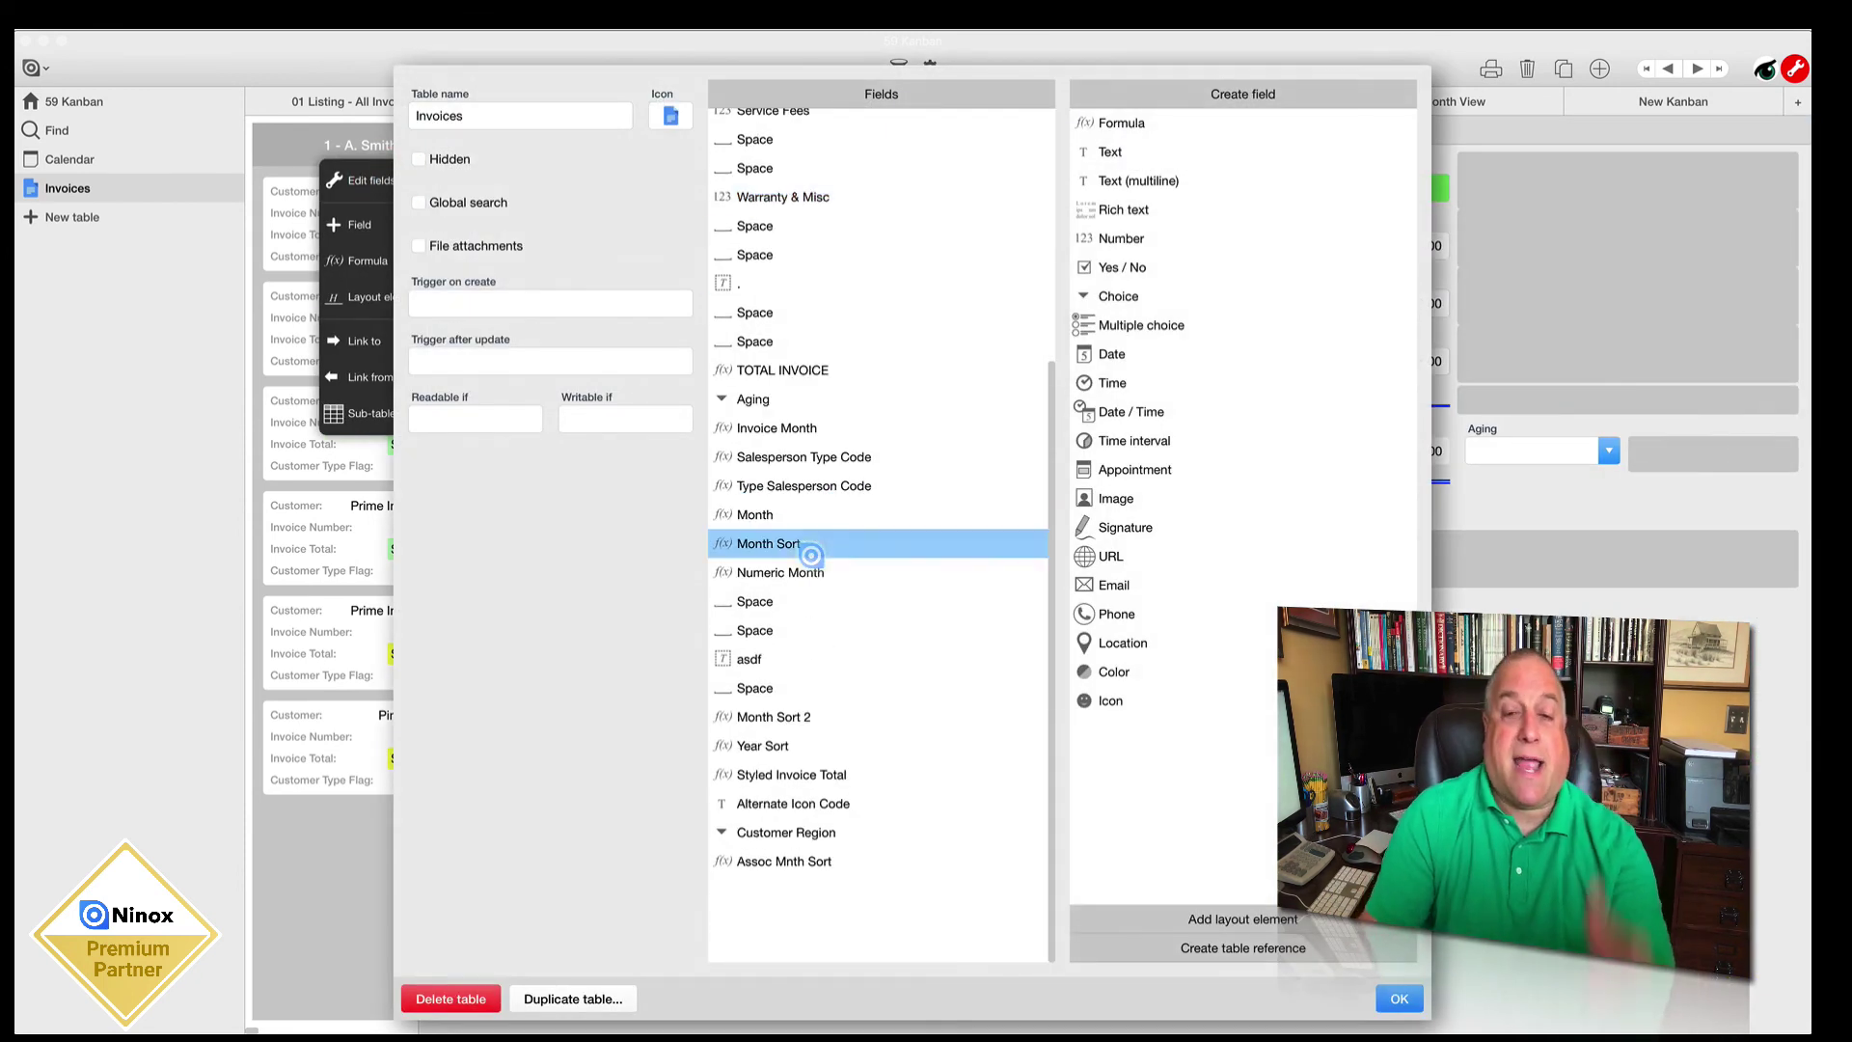
click(791, 861)
click(824, 233)
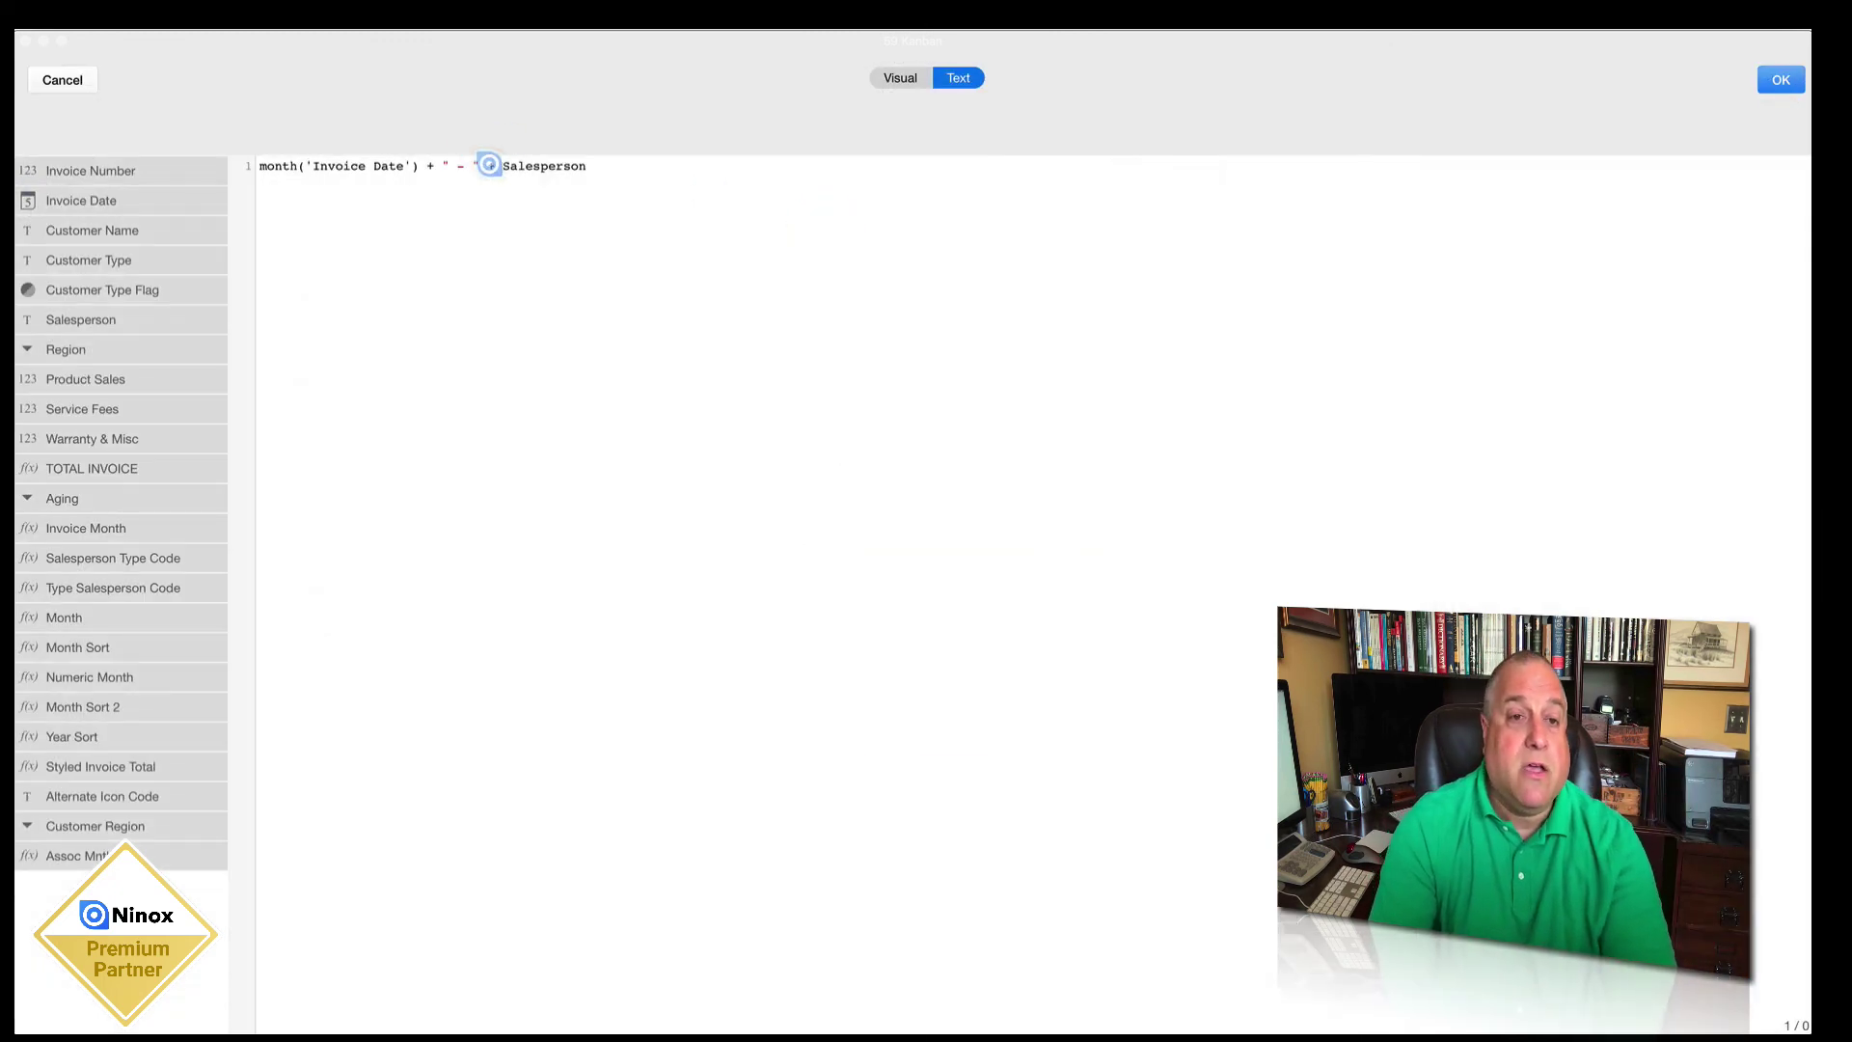
Step: Move Salesperson to the start of the formula and add a "-" separator between it and month('Invoice Date')
drag(500, 165, 599, 169)
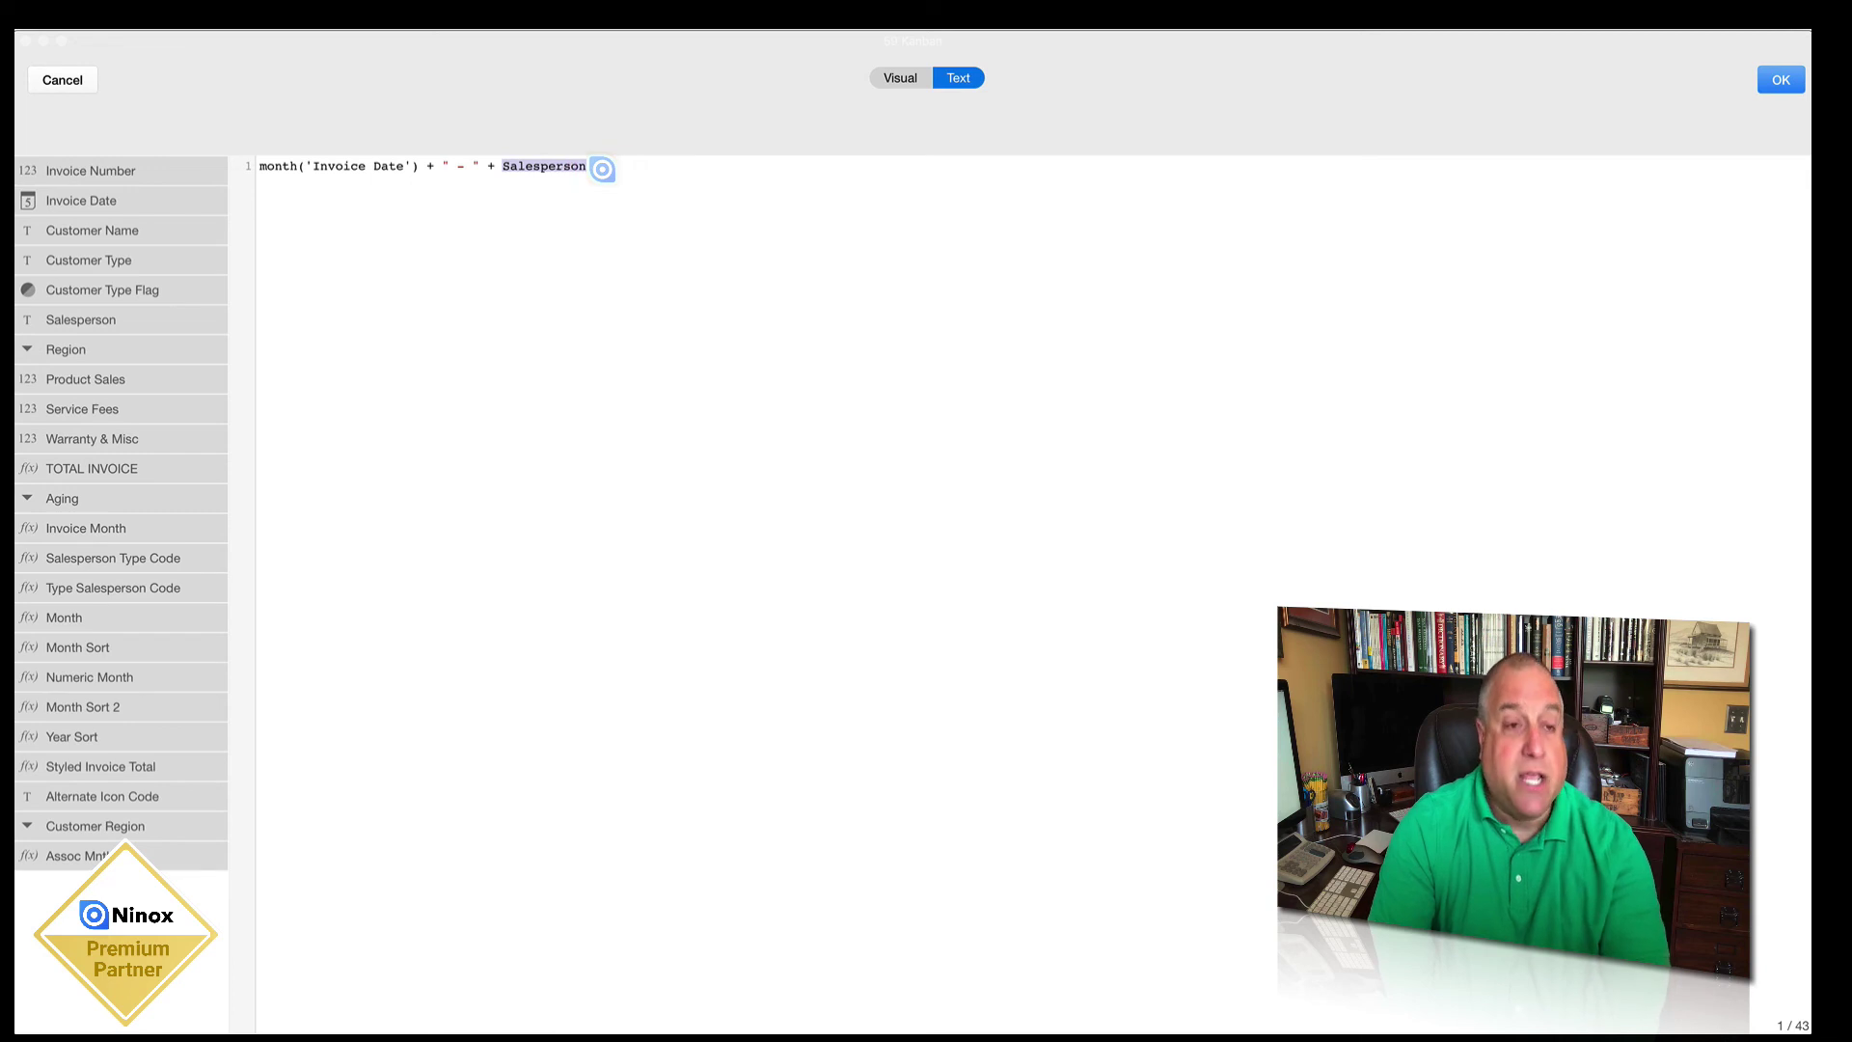
key(BackSpace)
drag(359, 156, 355, 159)
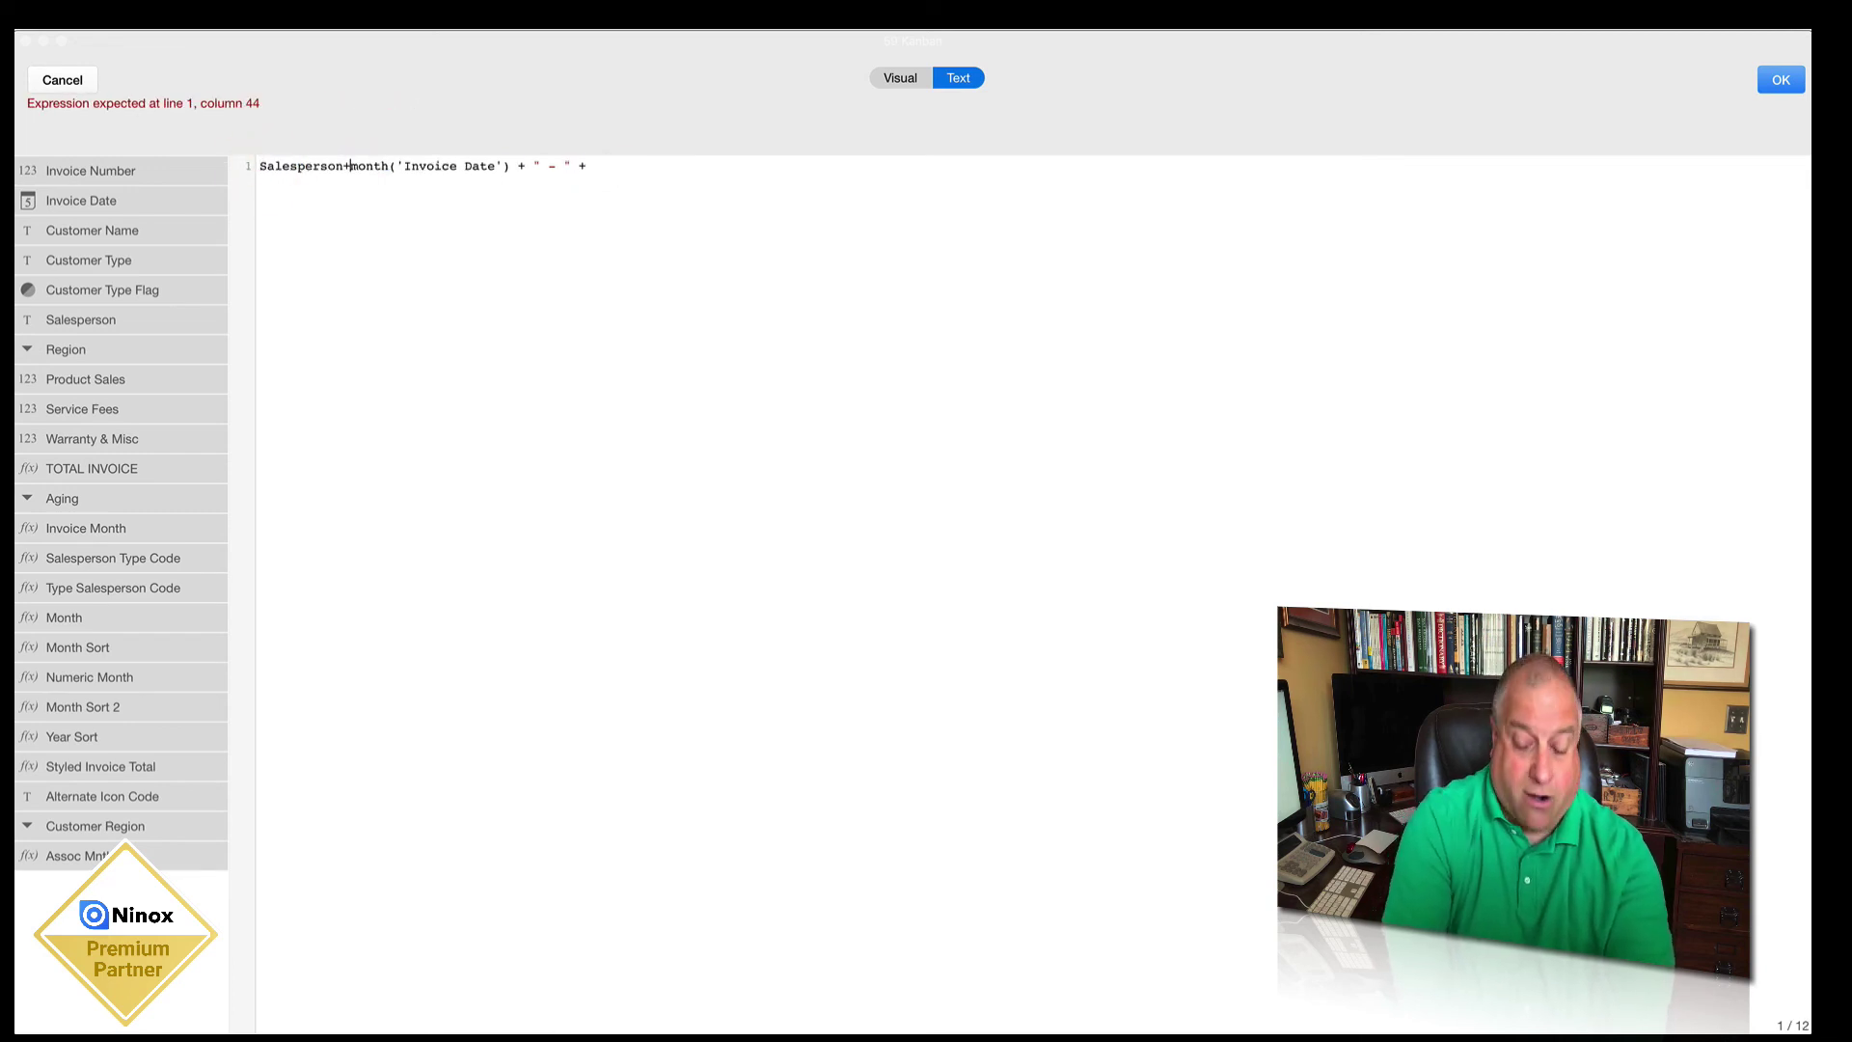
text(+)
text(-"=)
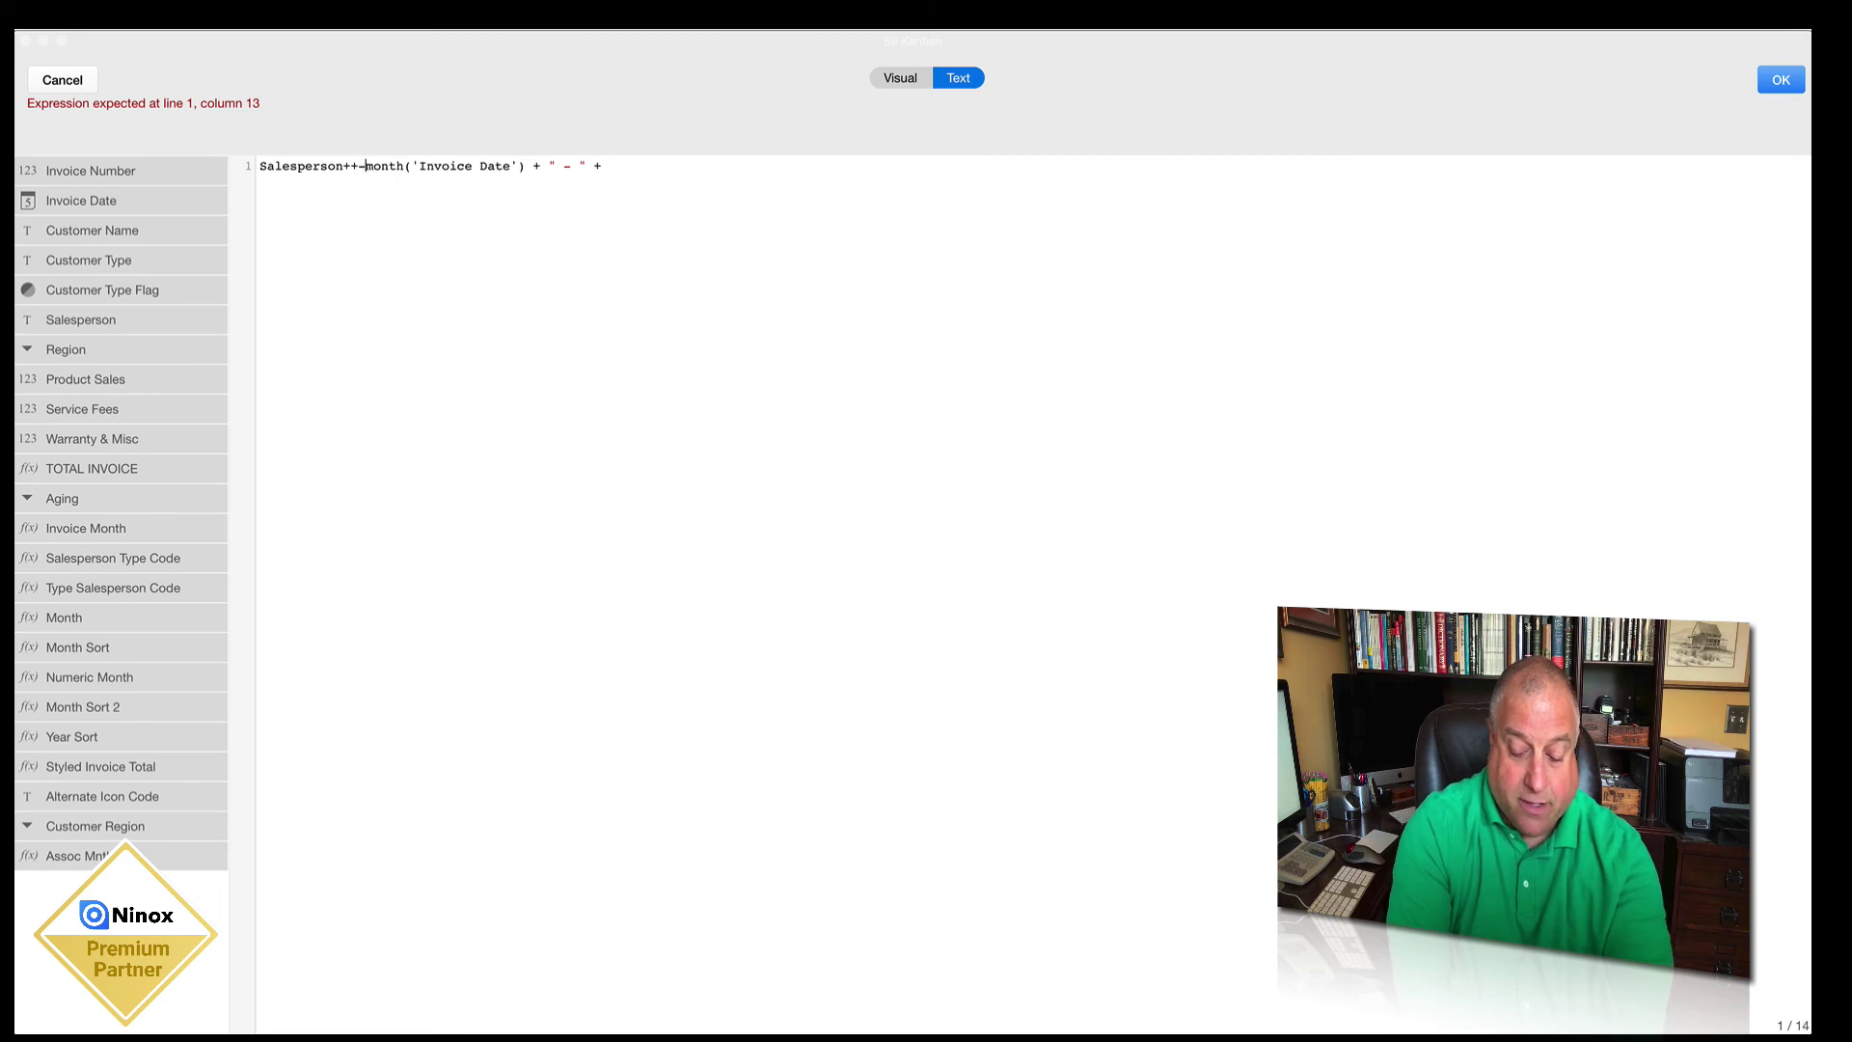
click(351, 162)
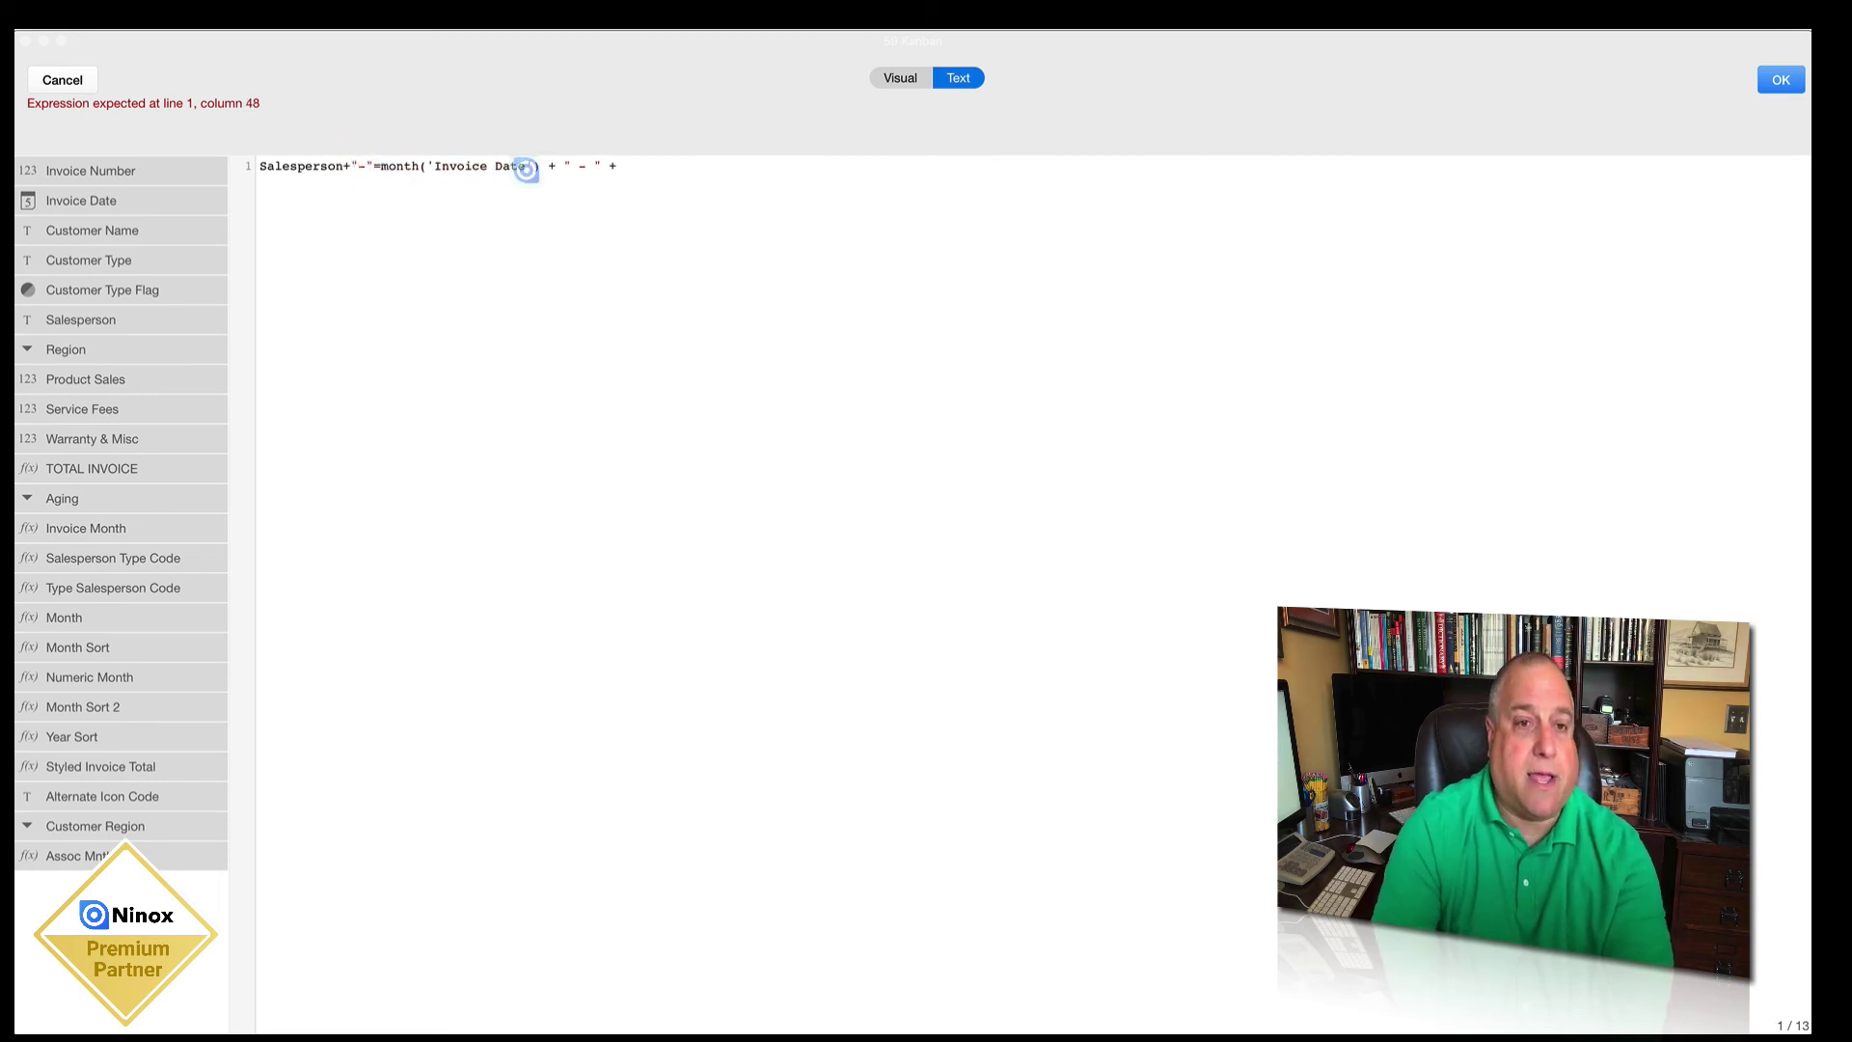
Step: Remove the leftover hyphen part at the end and correct the formula to Salesperson+"-"+month('Invoice Date')
drag(542, 166, 695, 165)
key(BackSpace)
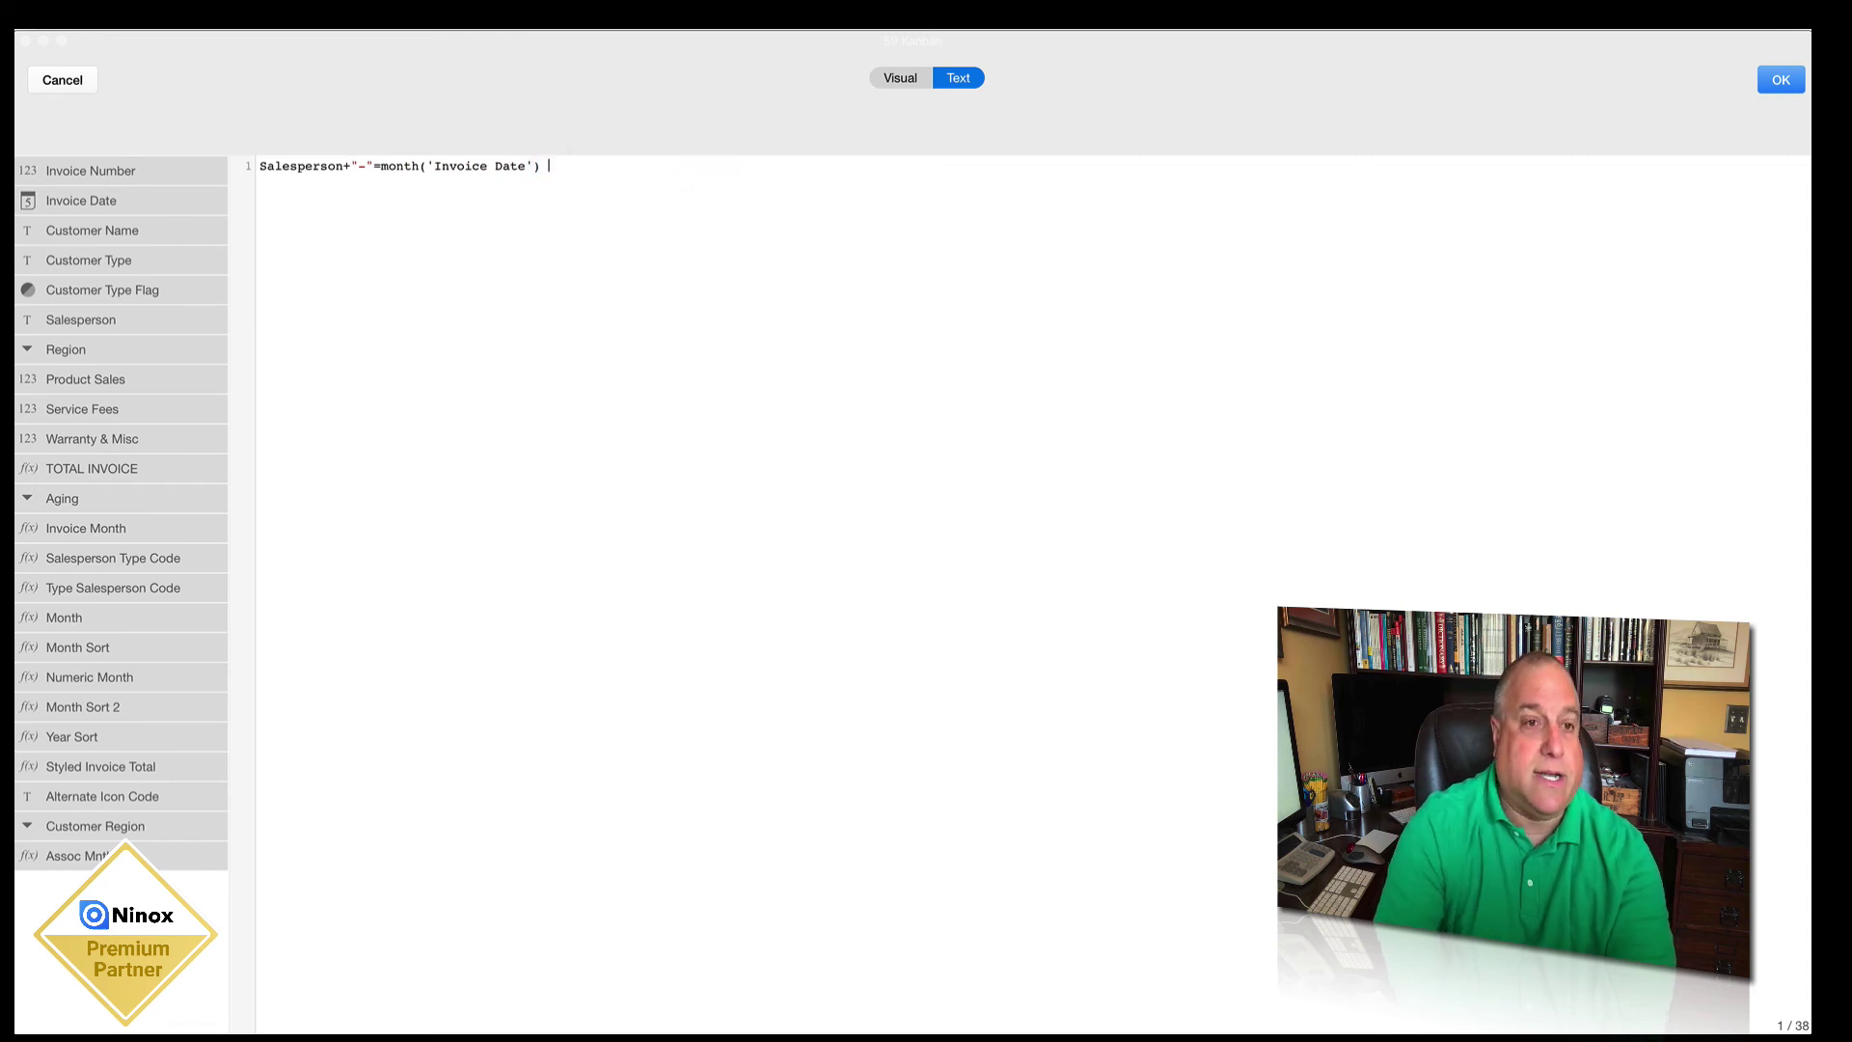
click(378, 164)
key(BackSpace)
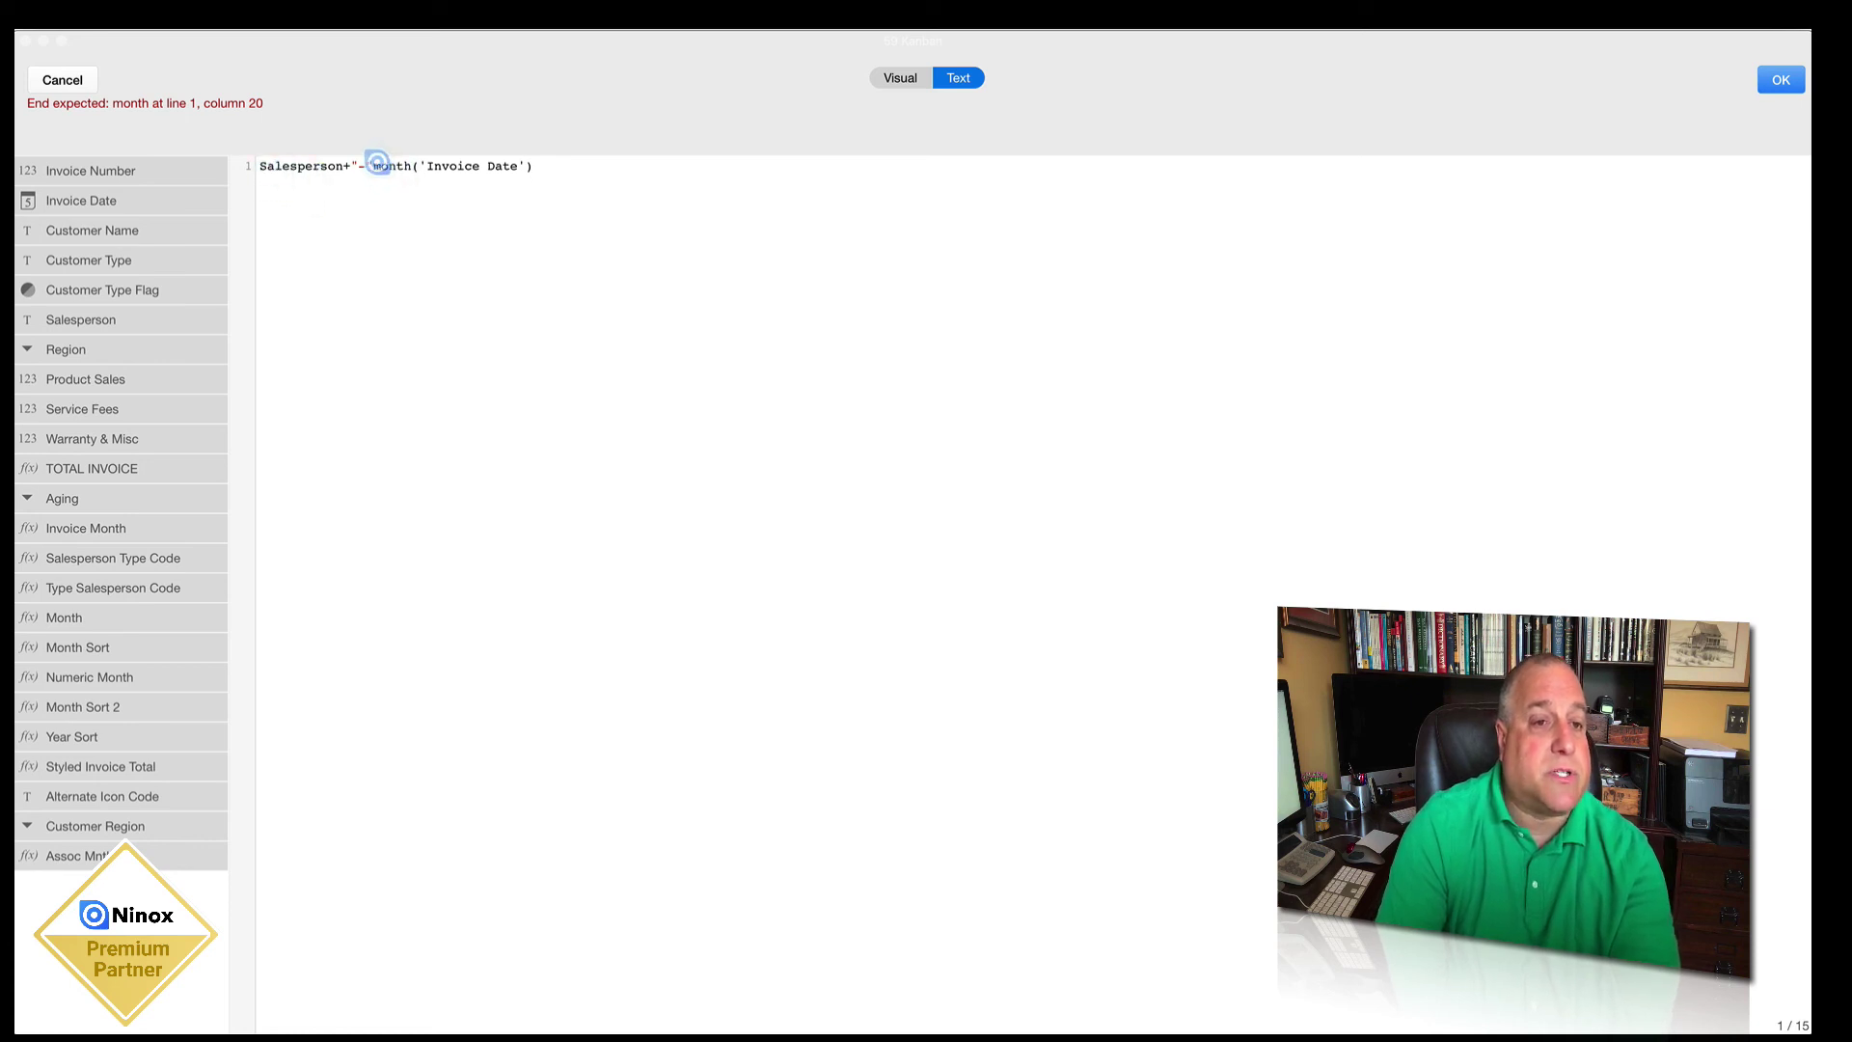
text(+)
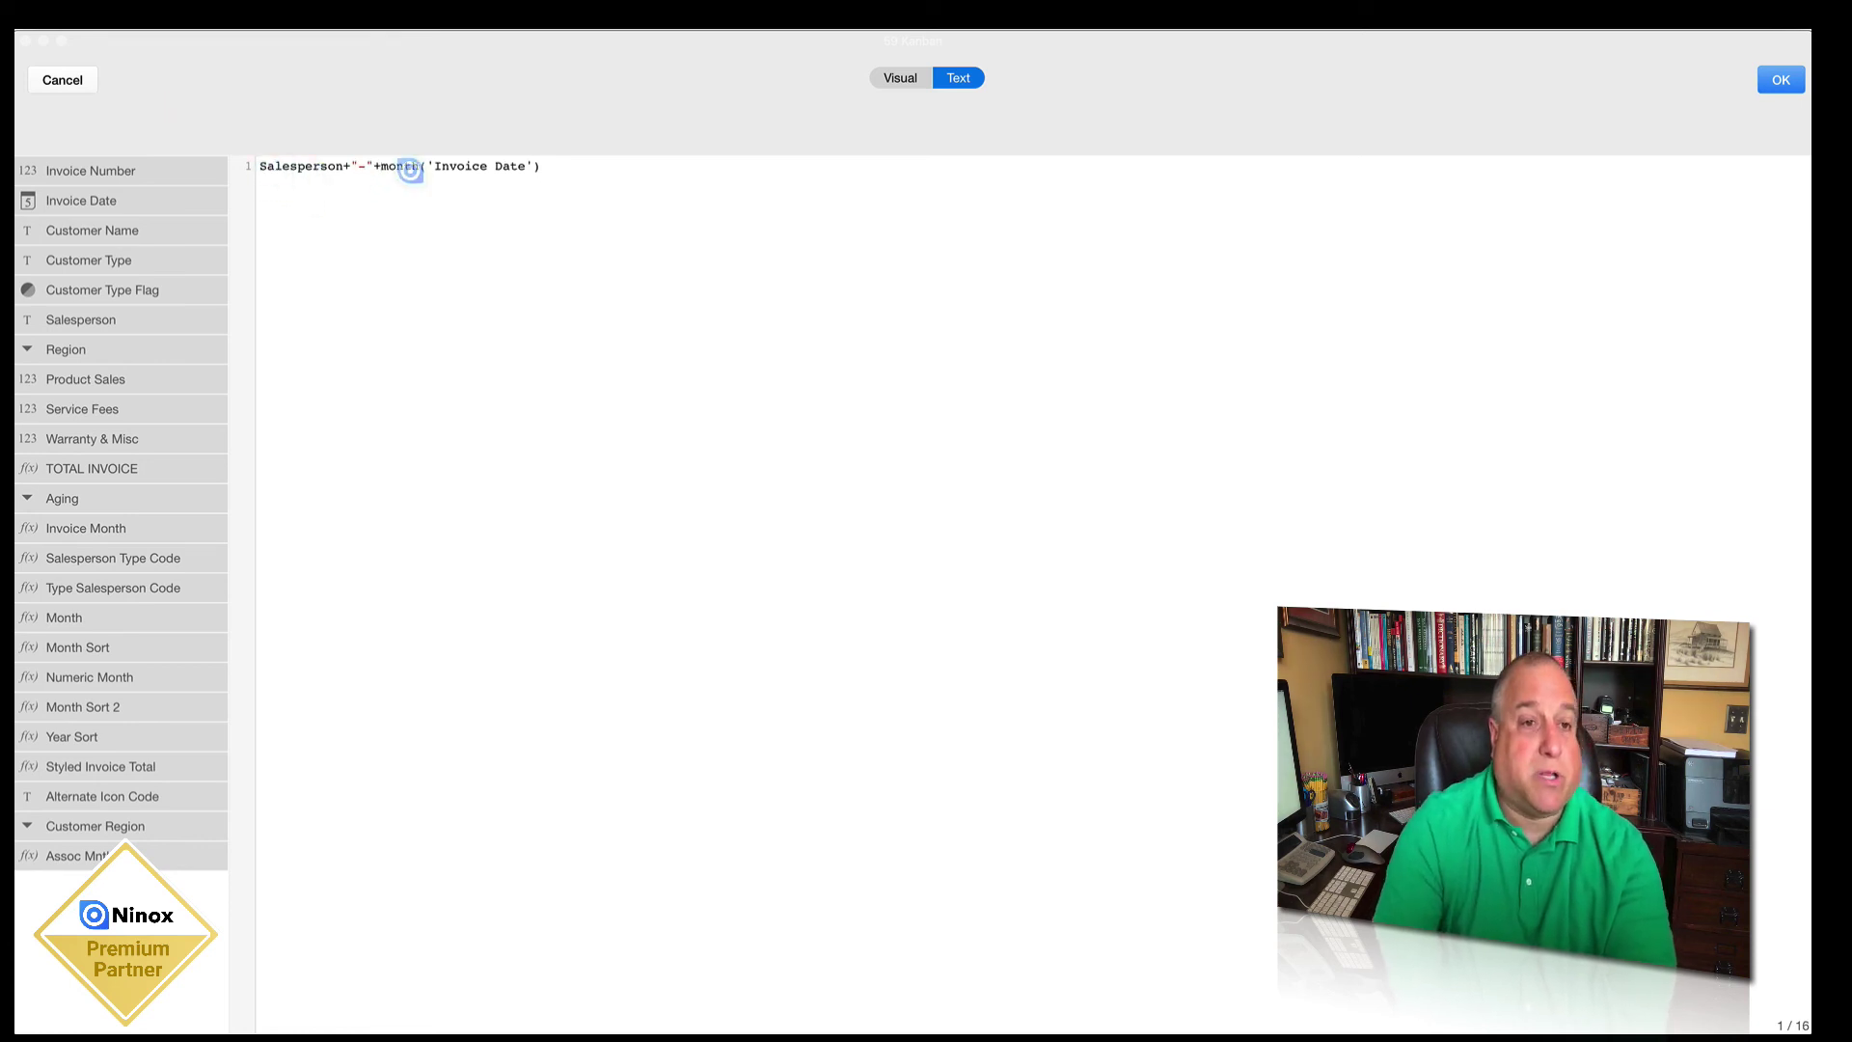
Step: Save the revised Assoc Mnth Sort formula and table changes, and check the order of the salesperson-first groups
click(1786, 80)
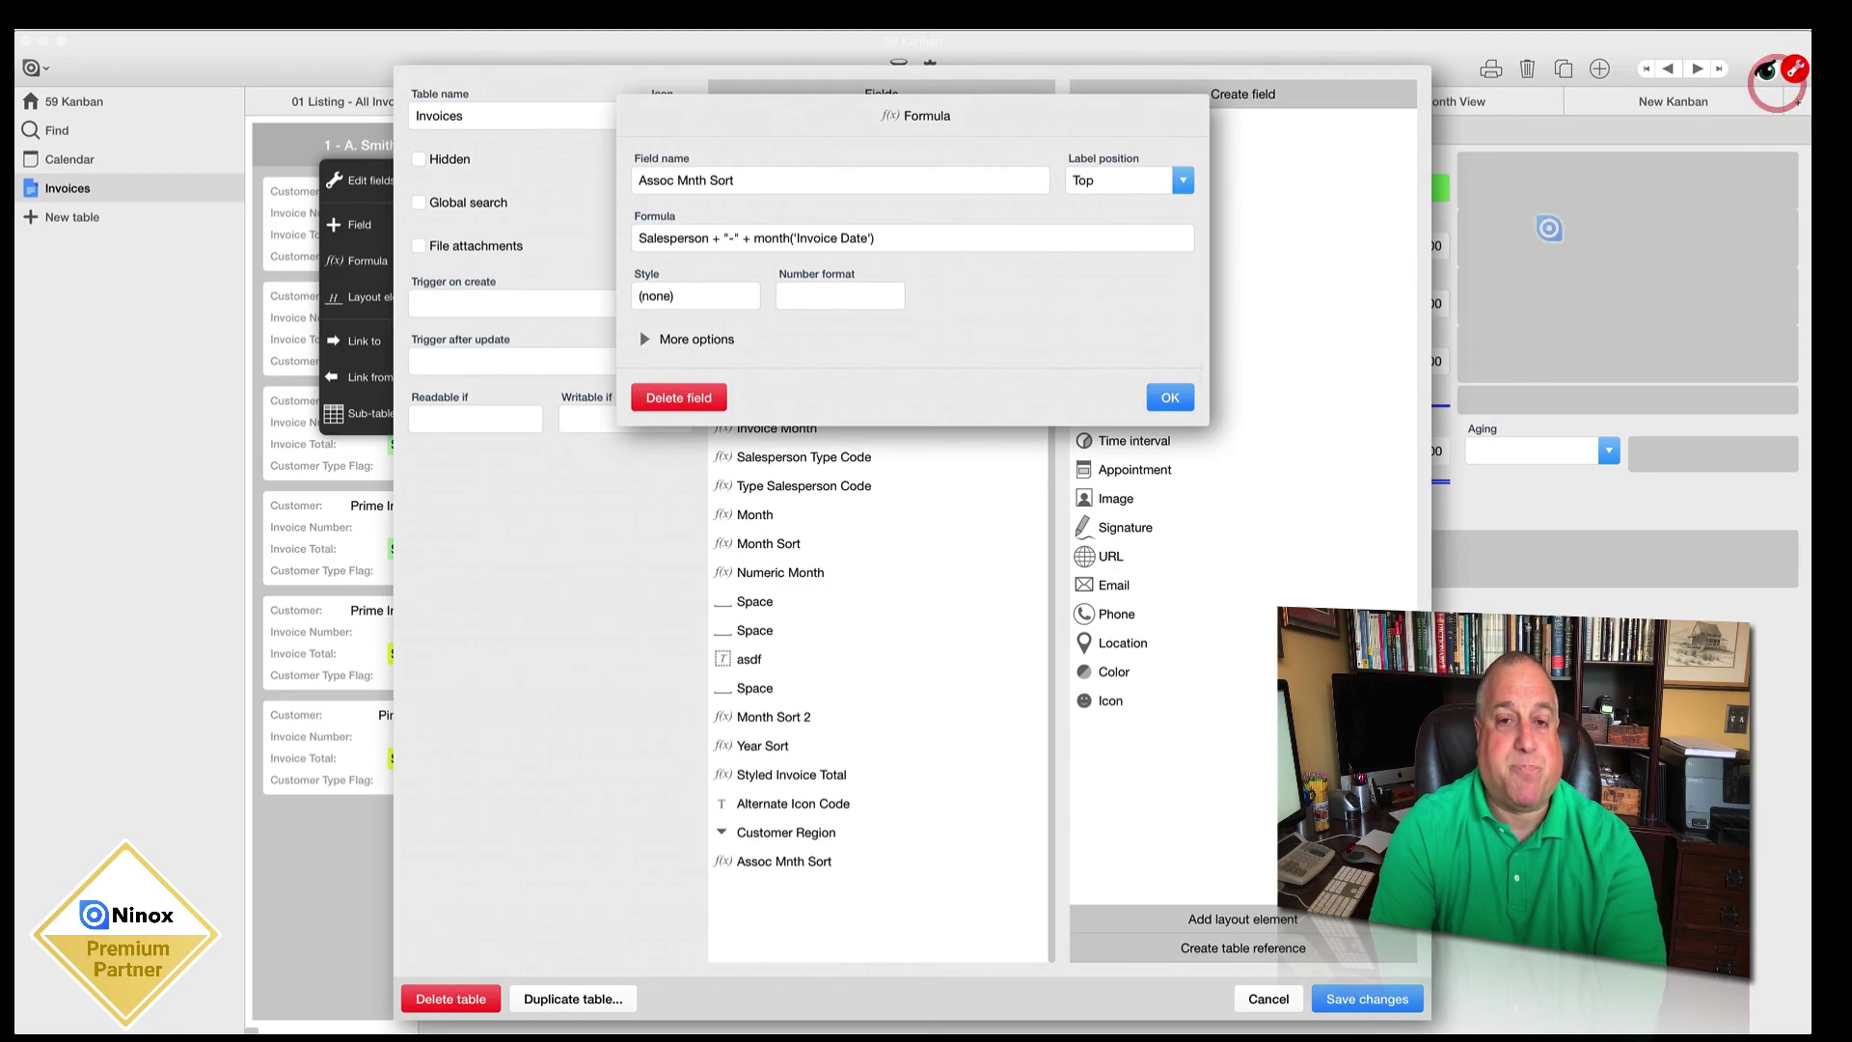
click(1170, 392)
click(1342, 996)
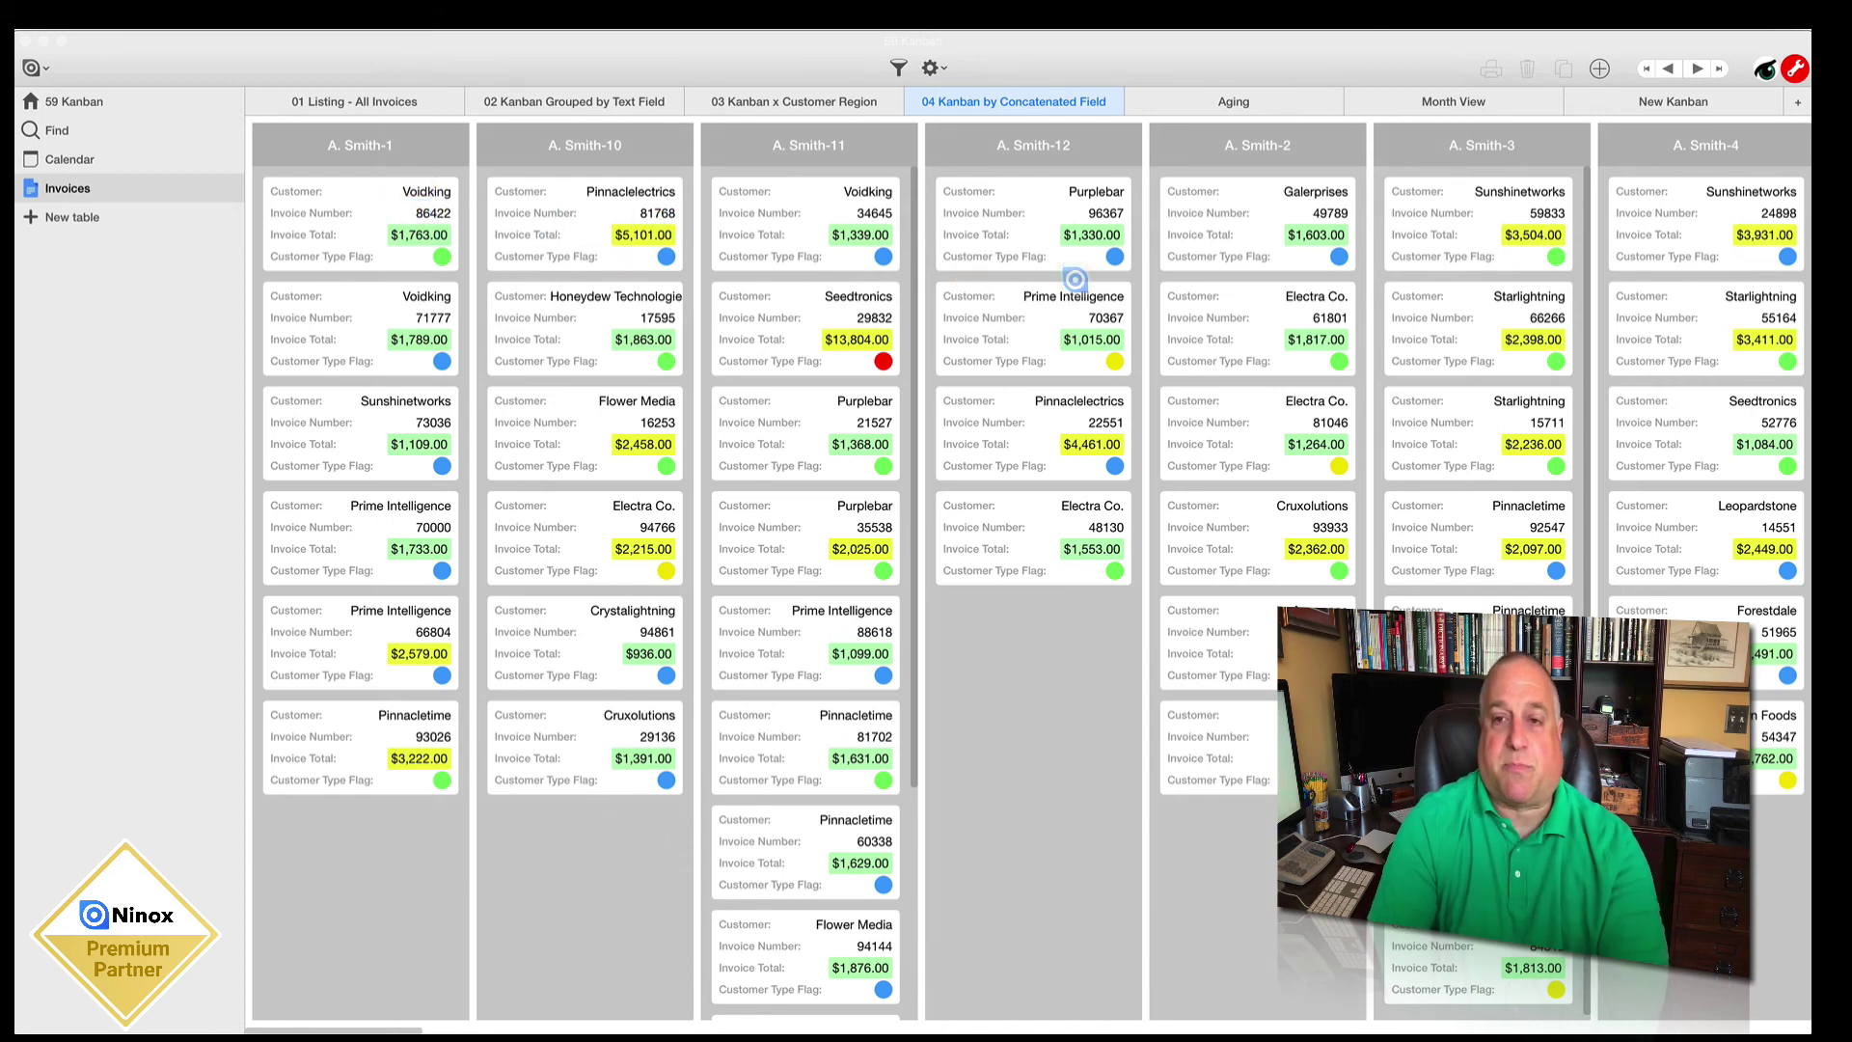
scroll(1075, 280, right, 4)
scroll(1075, 279, left, 4)
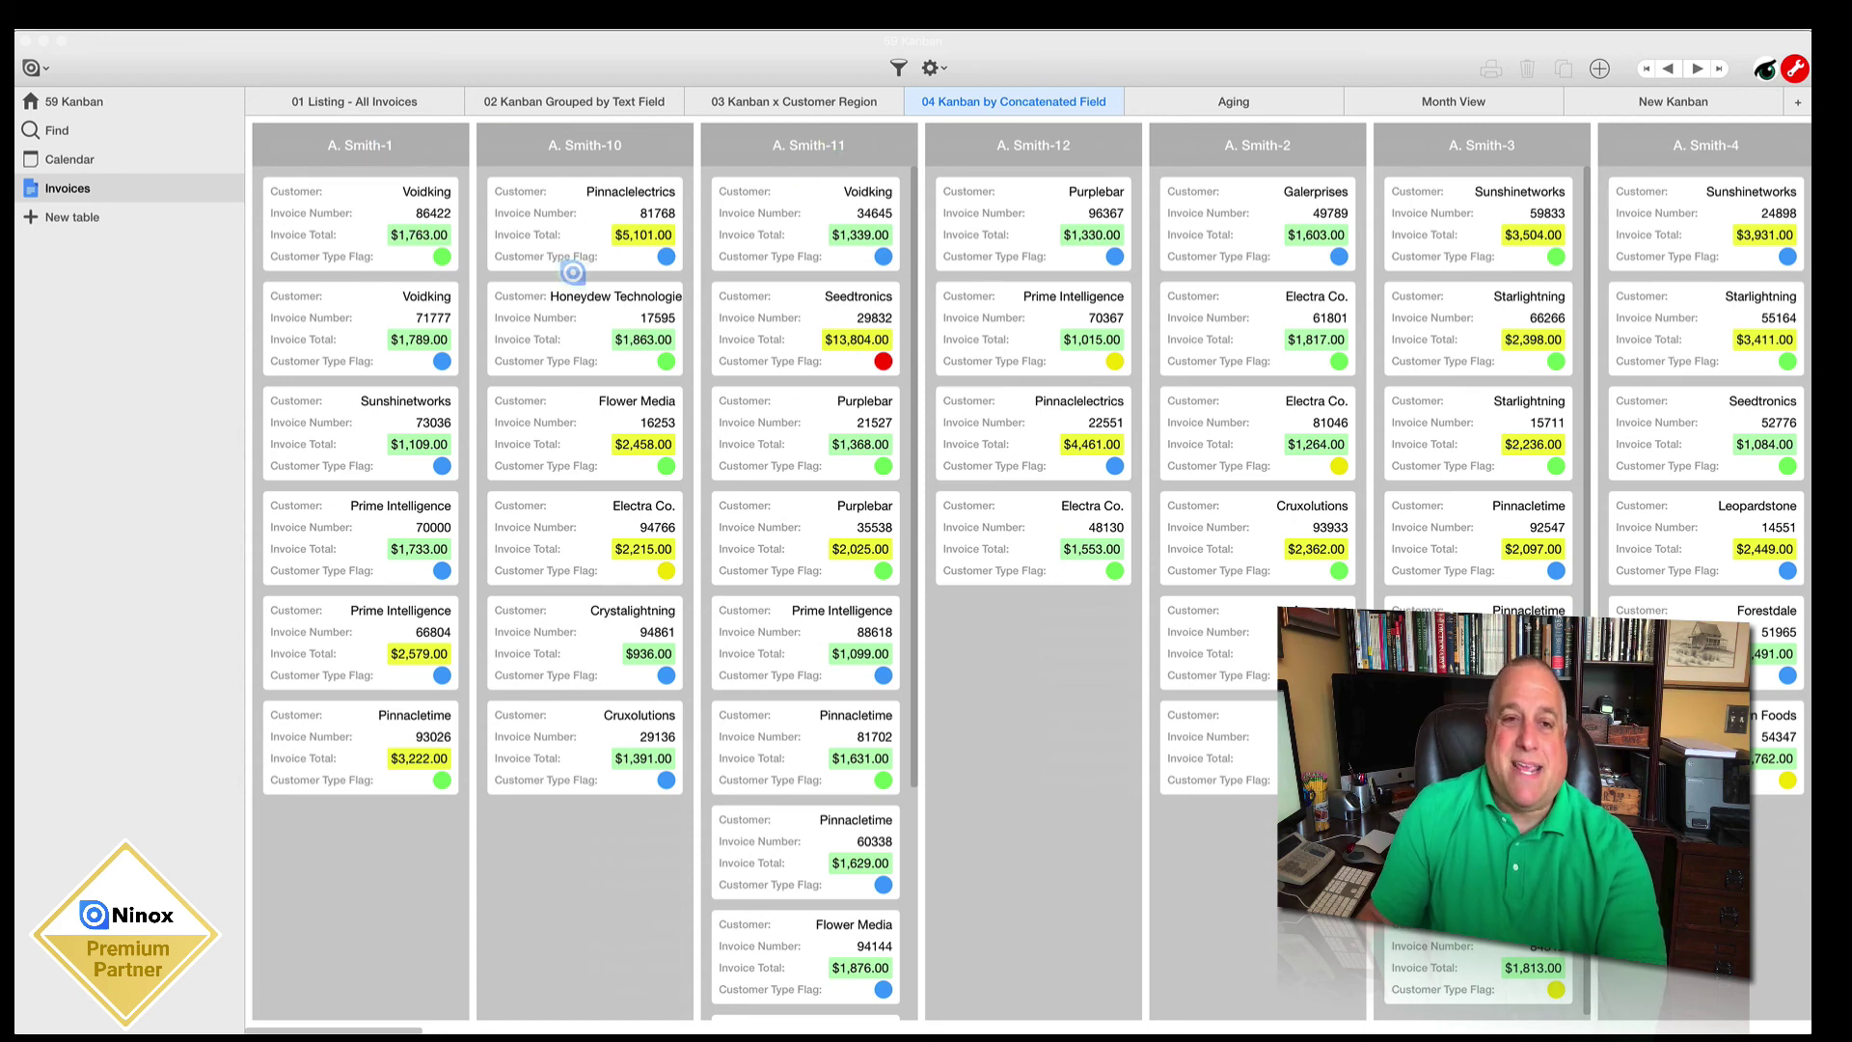
Step: Open the first October Pinnaclelectrics invoice and reopen the Assoc Mnth Sort field's formula for editing
click(557, 234)
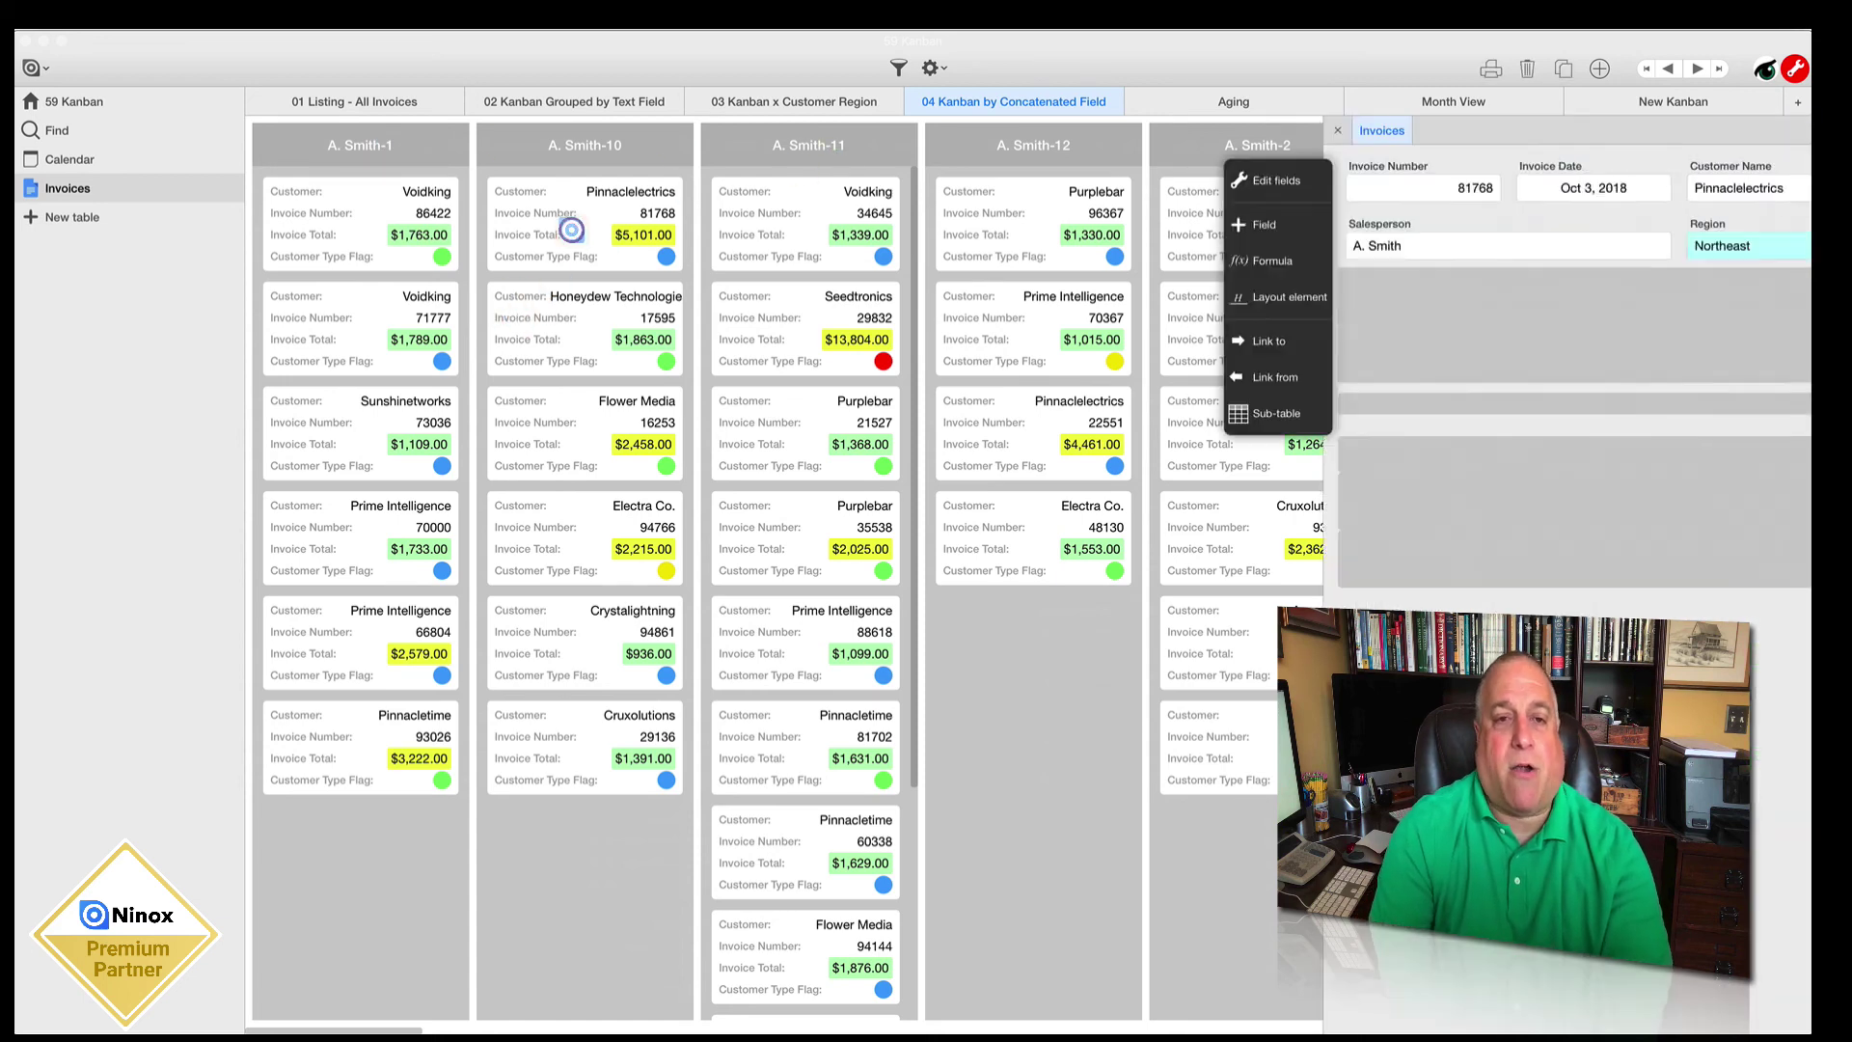
click(357, 184)
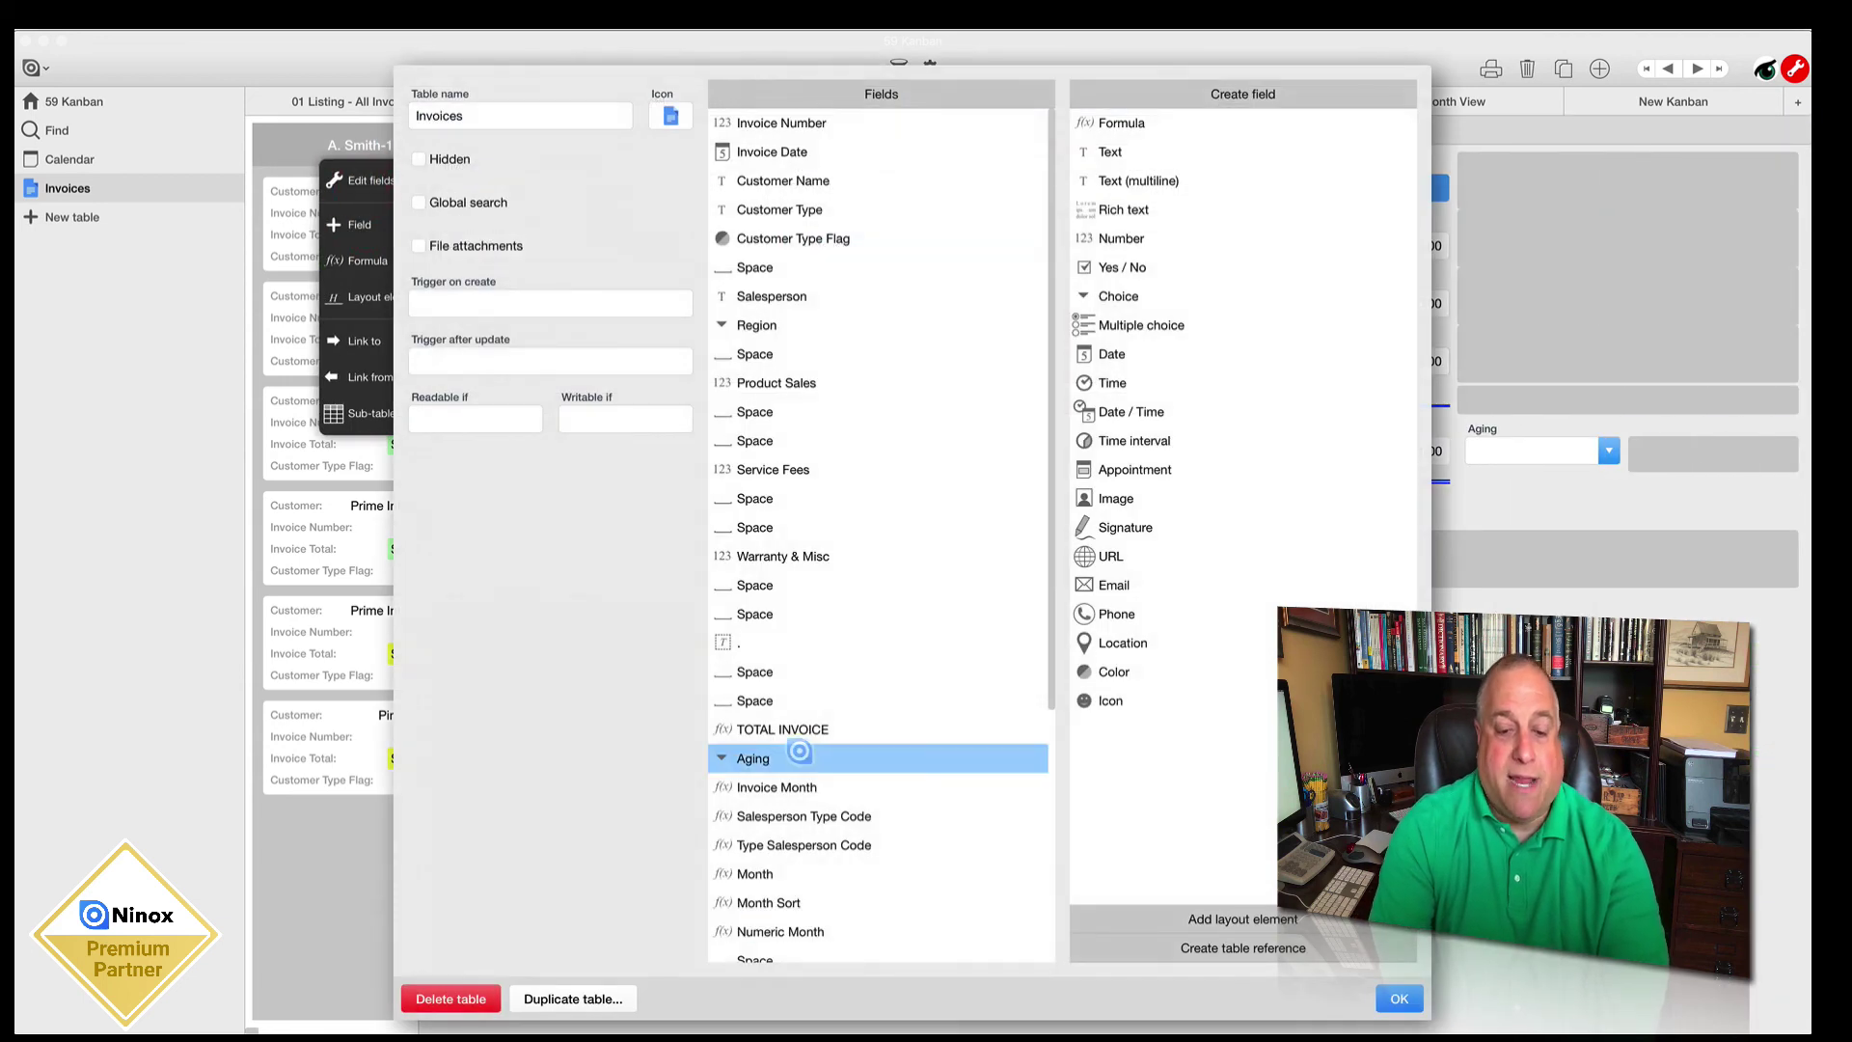
scroll(800, 762, down, 5)
click(803, 718)
click(824, 860)
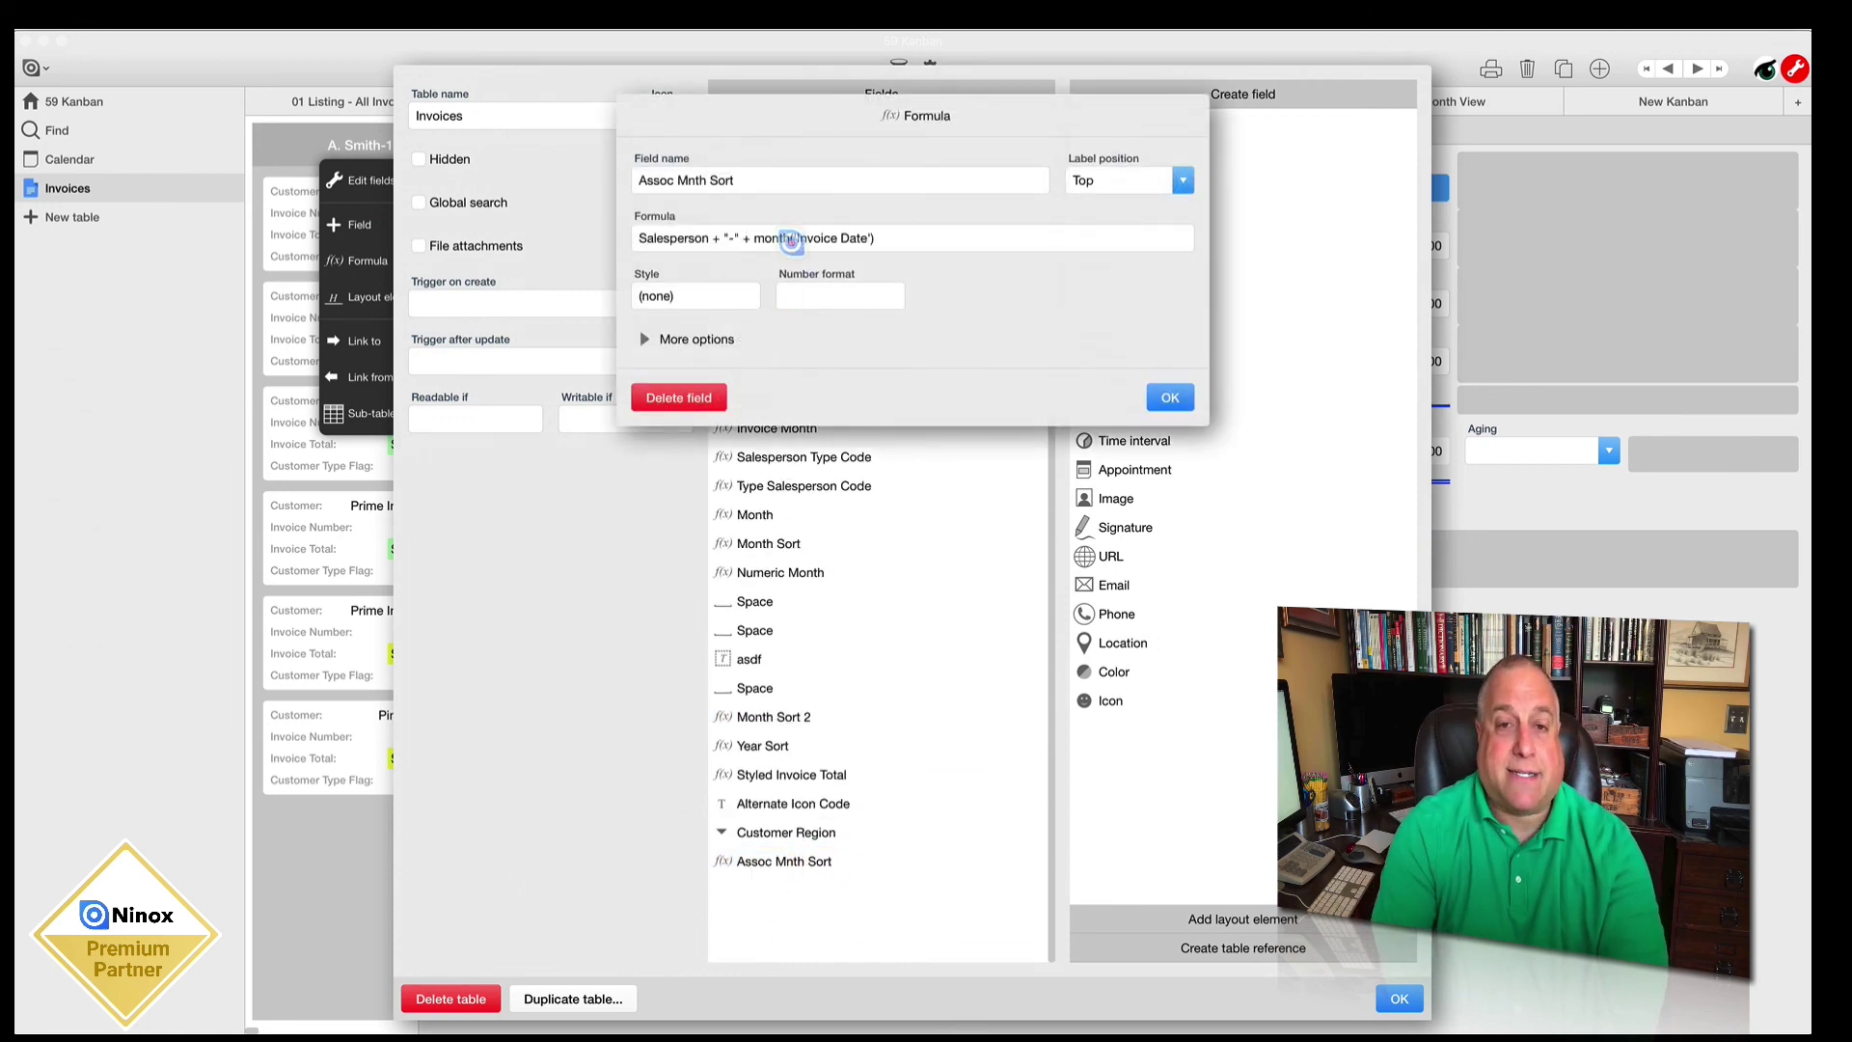
click(789, 241)
Step: Zero-pad the month by wrapping it as format(month('Invoice Date'),"00") in the Assoc Mnth Sort formula
click(464, 166)
click(420, 166)
text(format()
click(628, 166)
text(, "0)
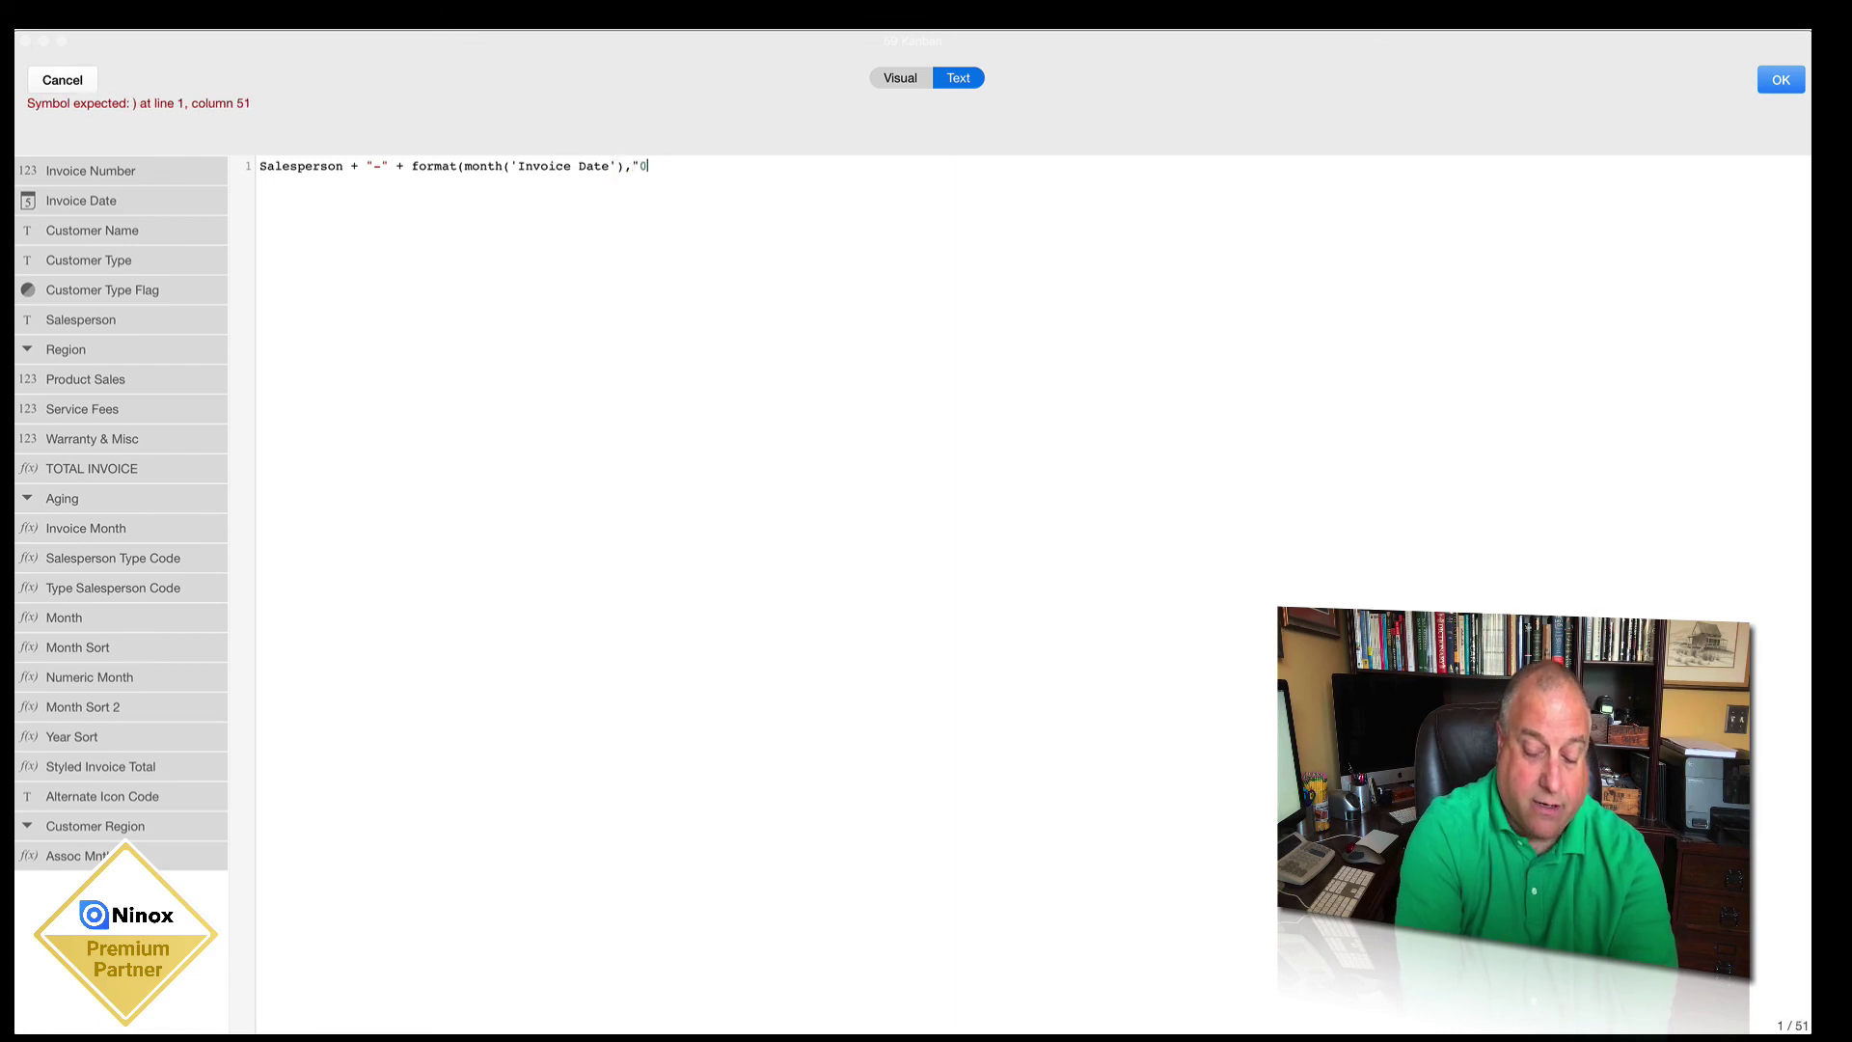
text(0"))
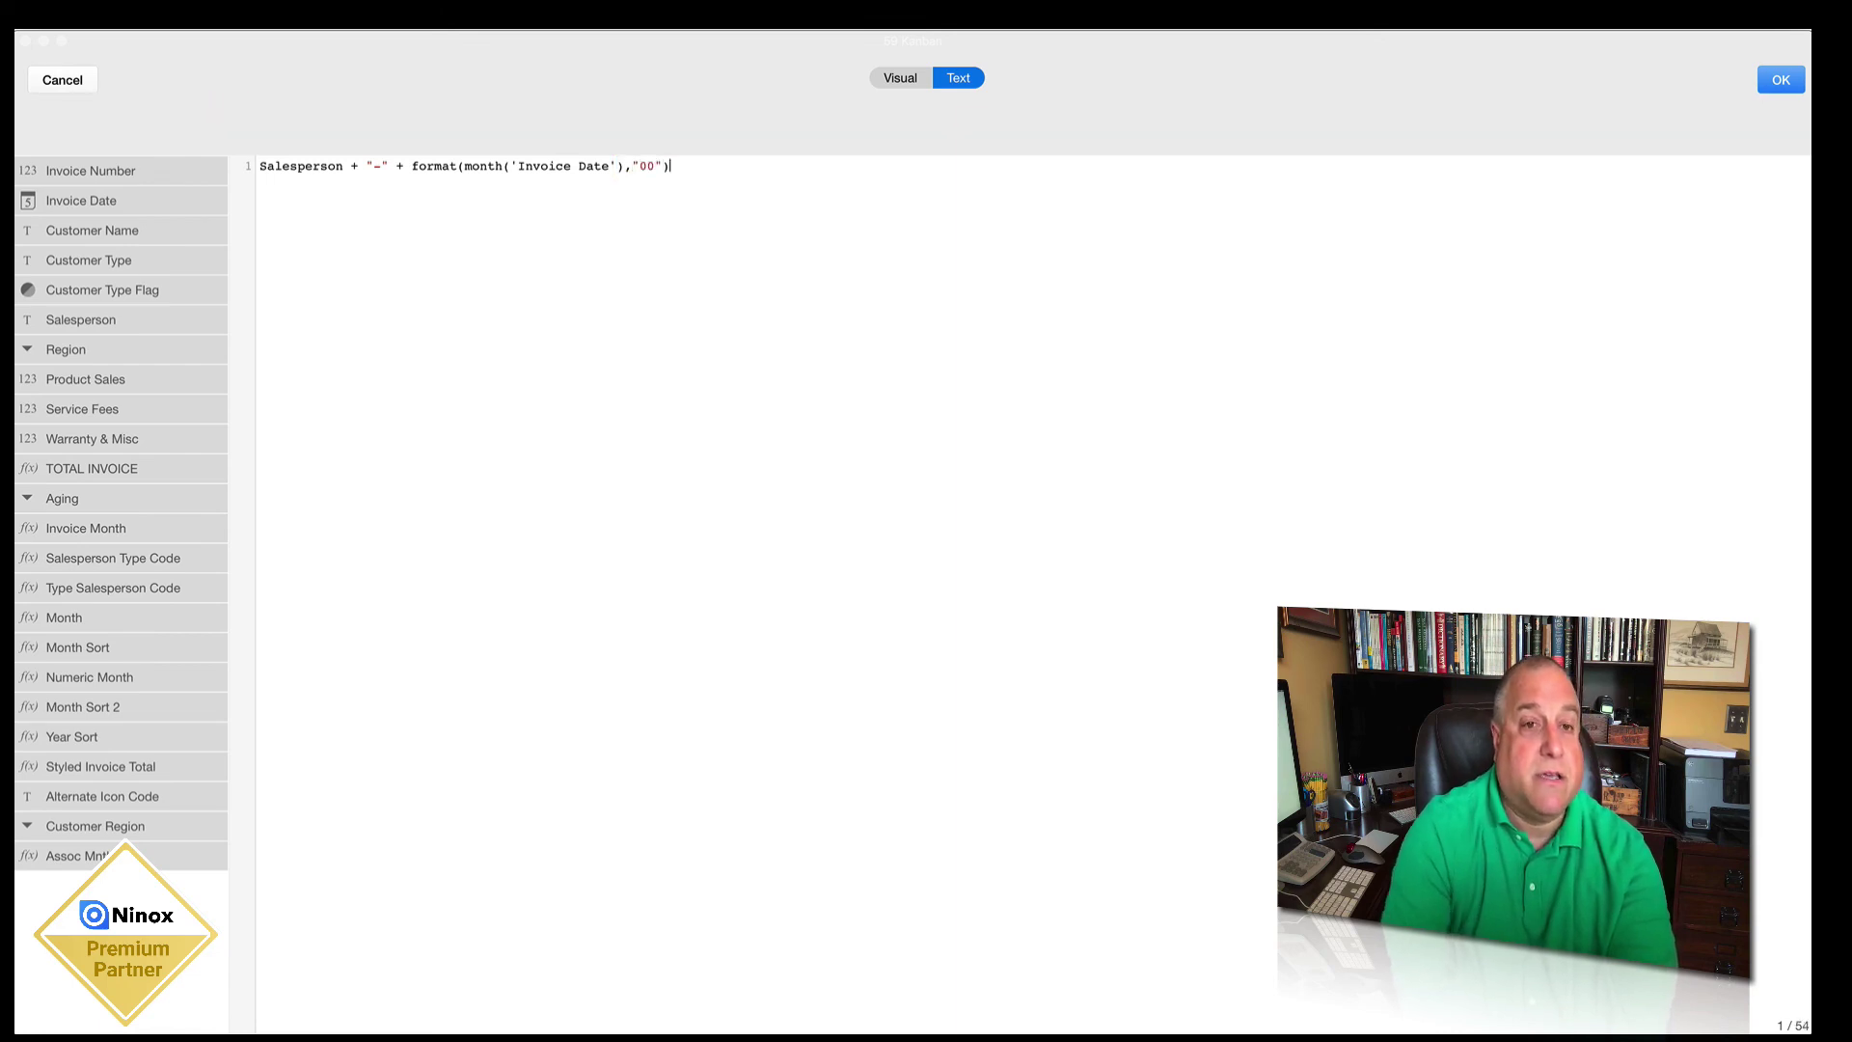
Step: Save the zero-padded formula and table changes, then close the invoice record and turn off edit mode
click(1781, 80)
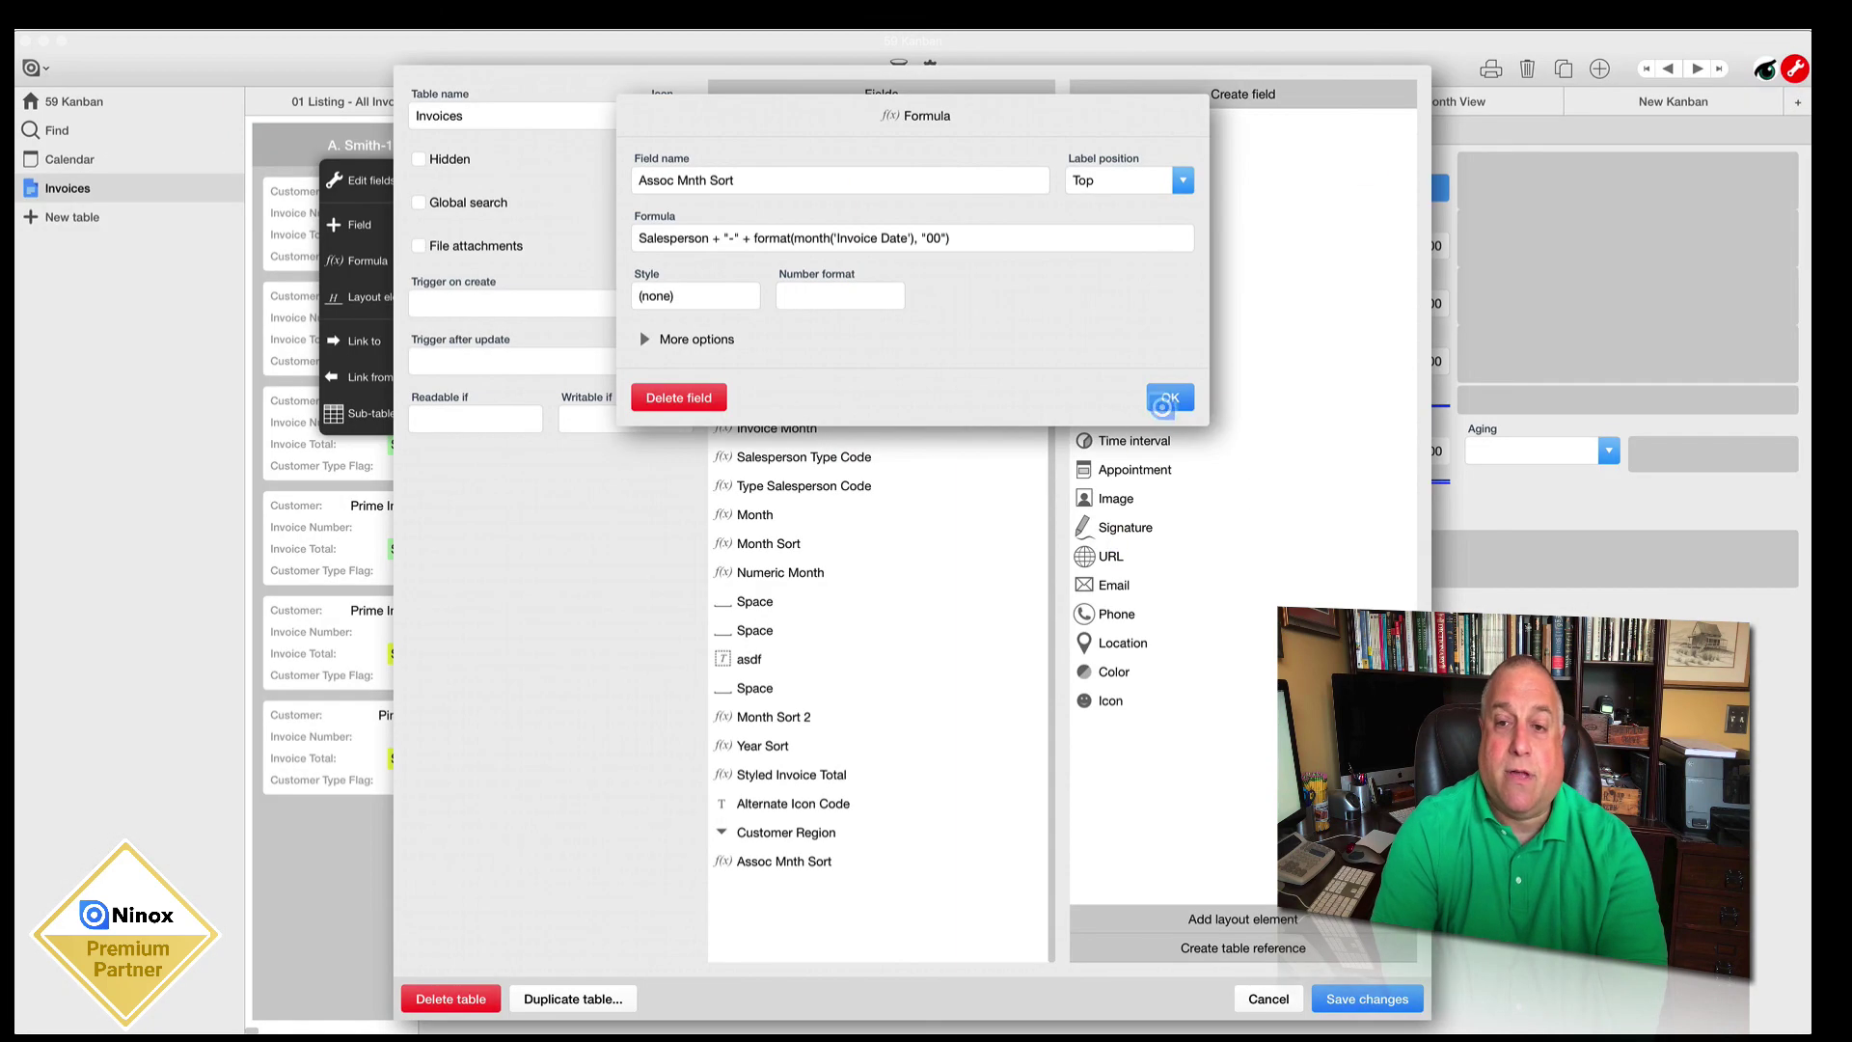
click(1164, 399)
click(1348, 1001)
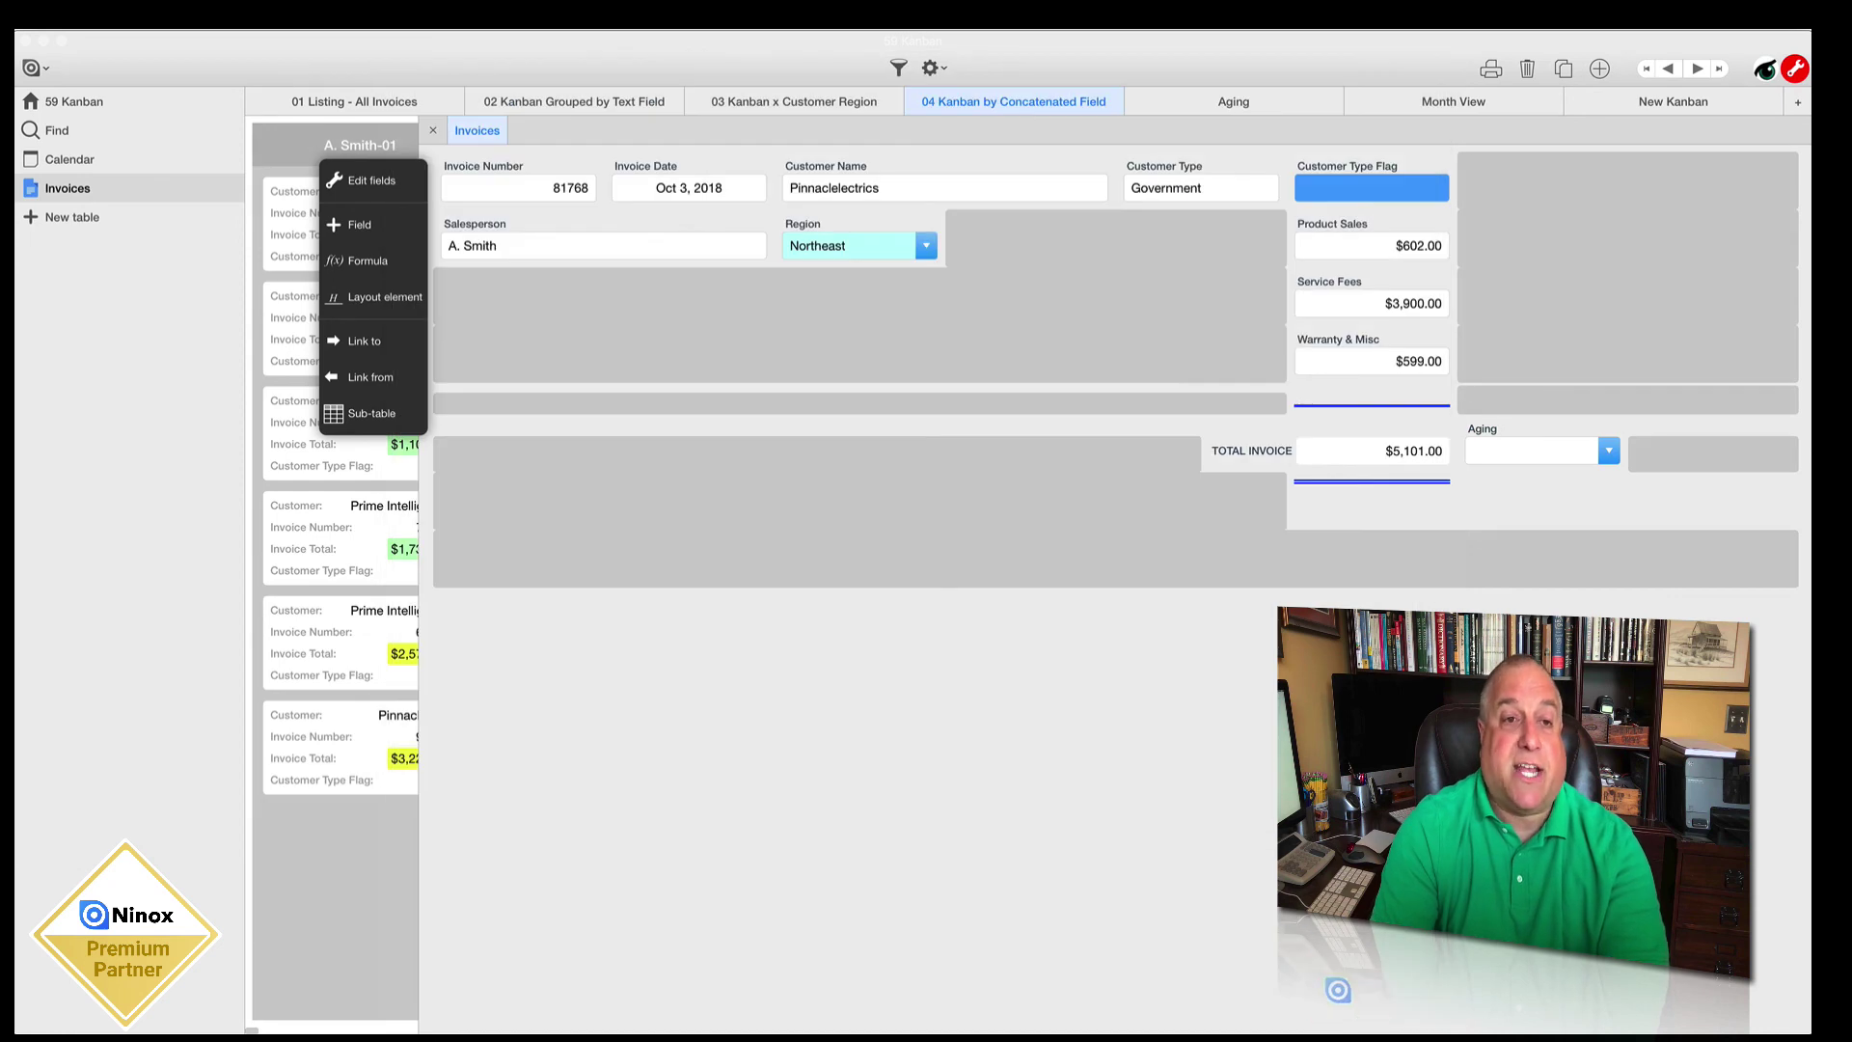
click(430, 132)
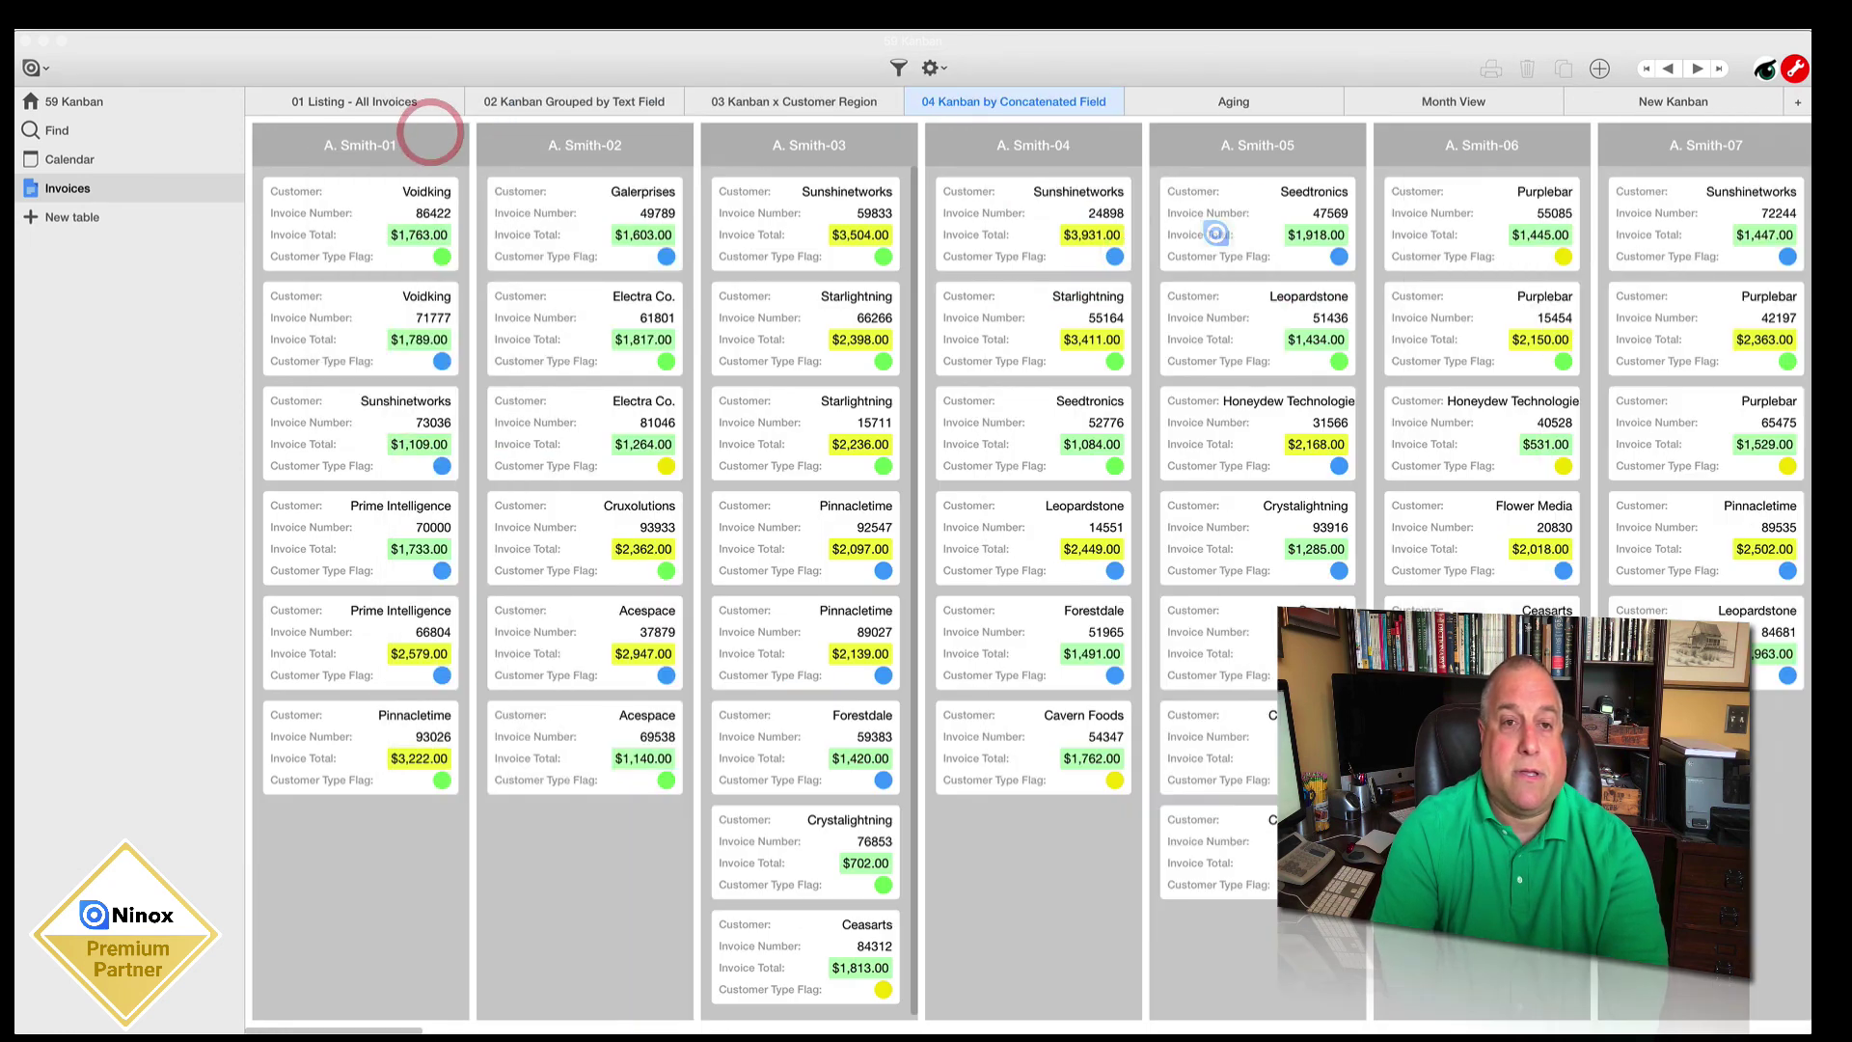
click(1794, 67)
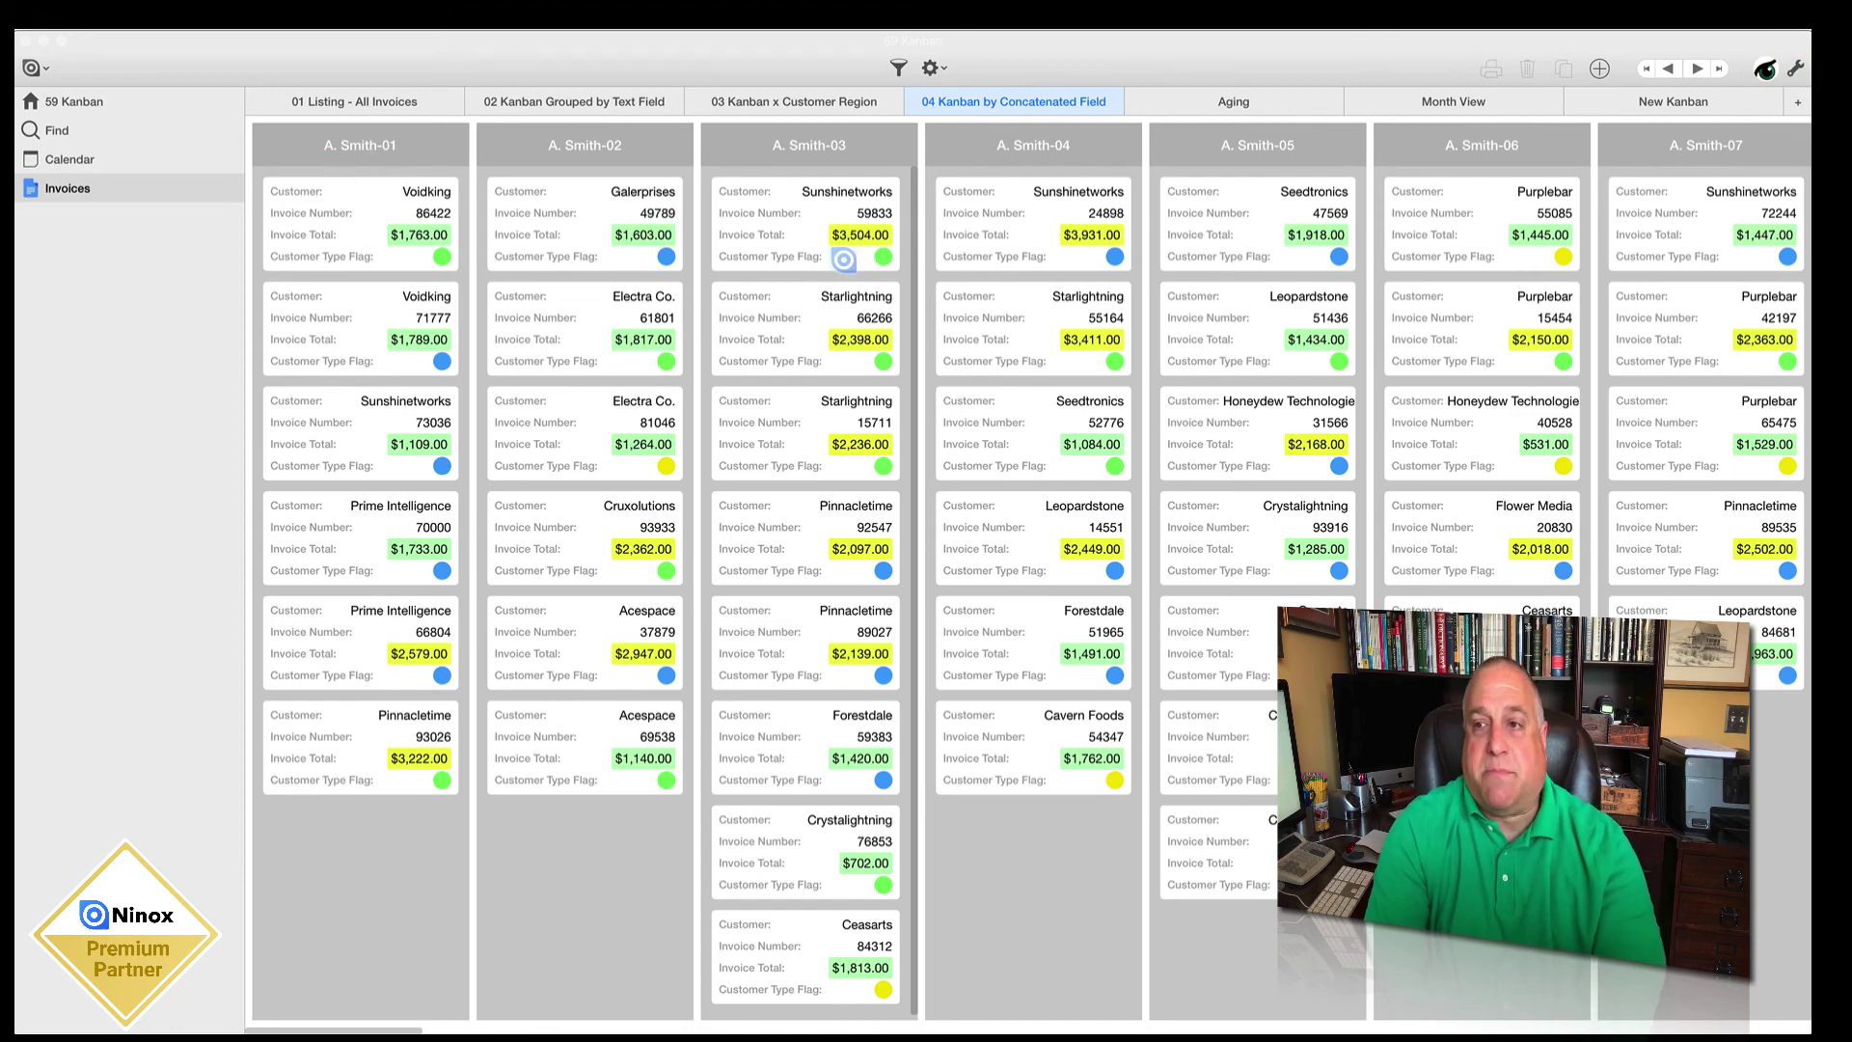
scroll(924, 280, right, 10)
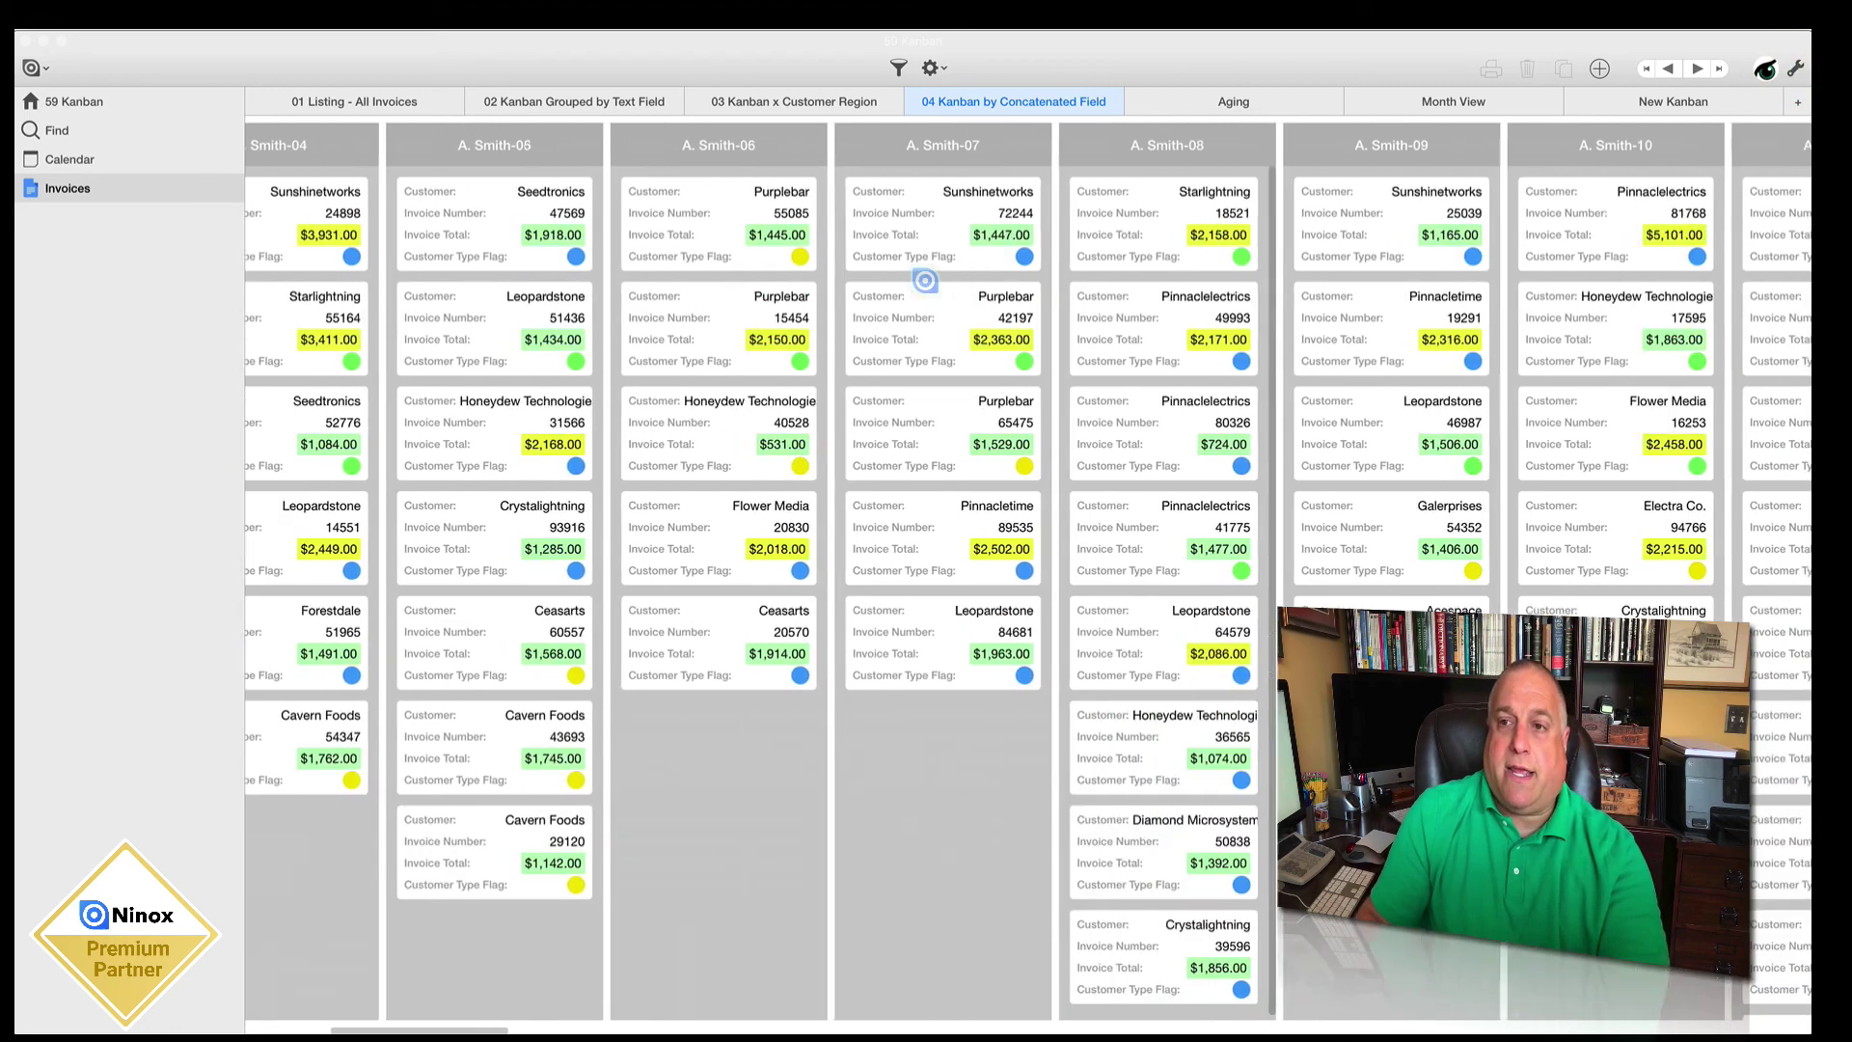
scroll(924, 279, right, 3)
scroll(924, 280, right, 10)
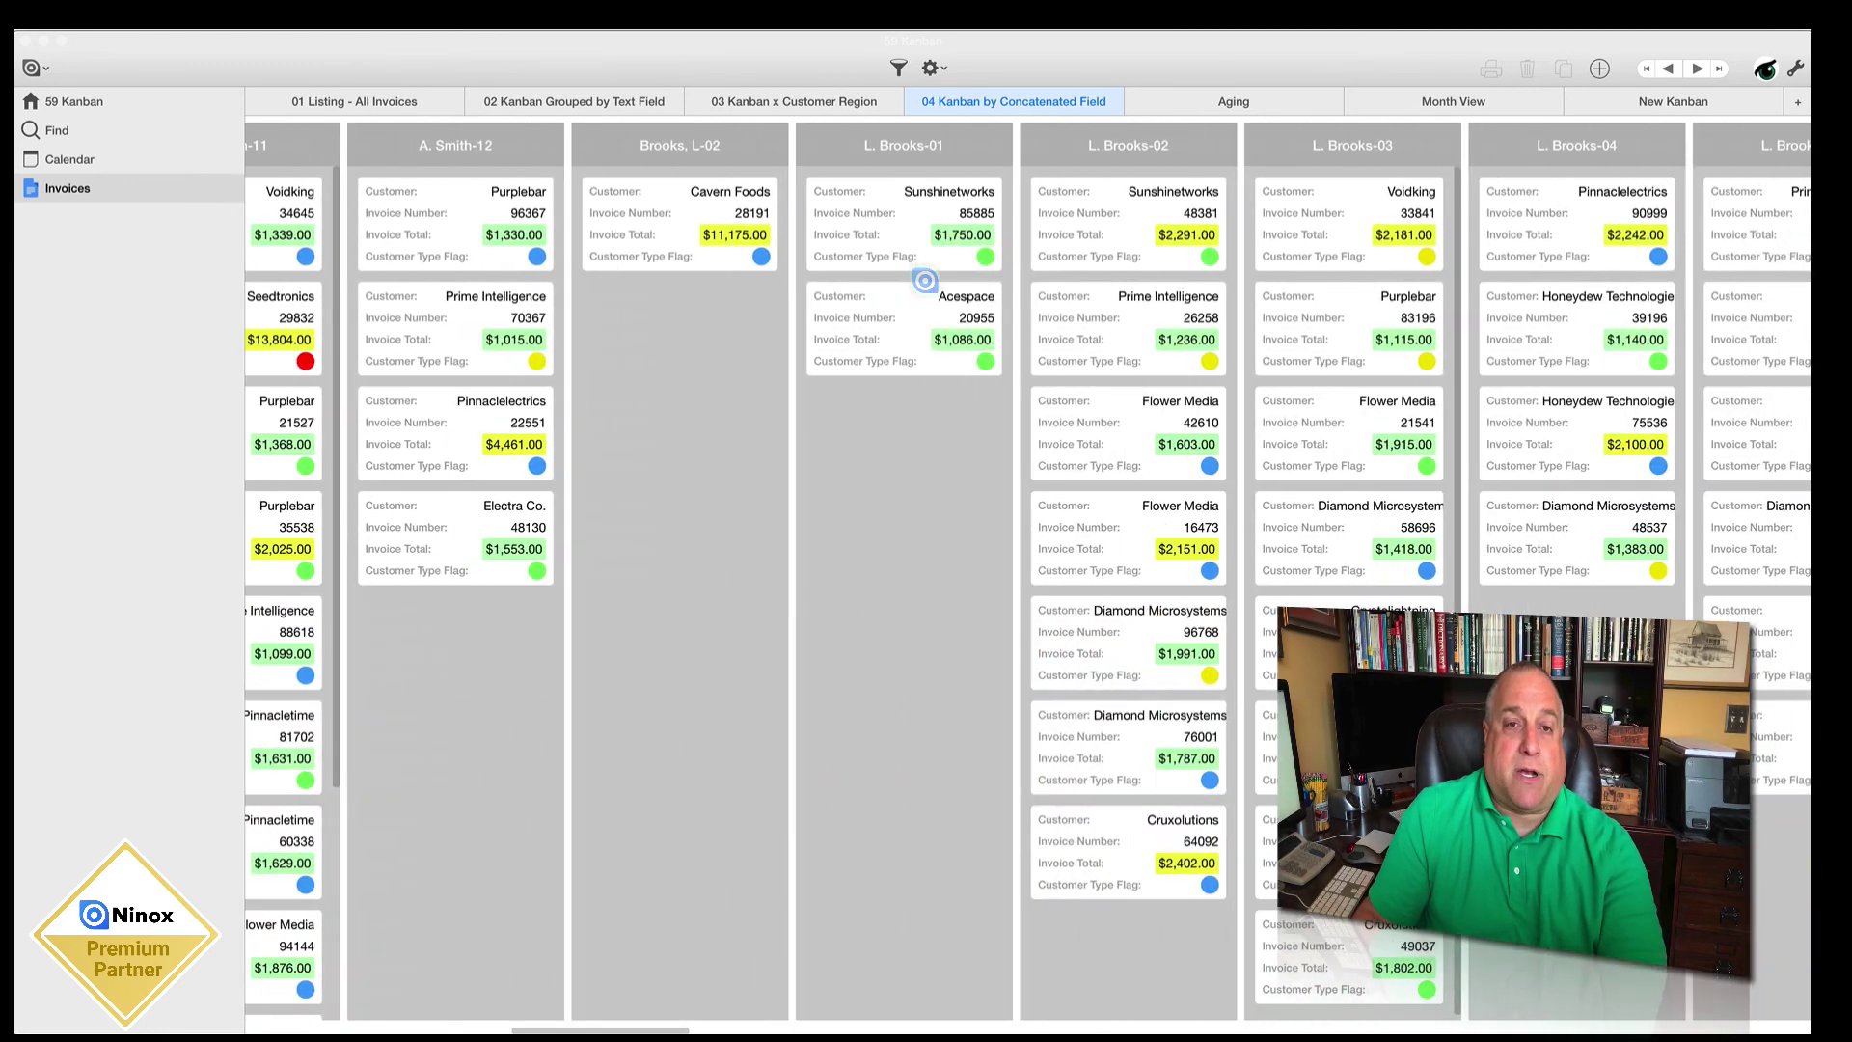
scroll(924, 280, right, 10)
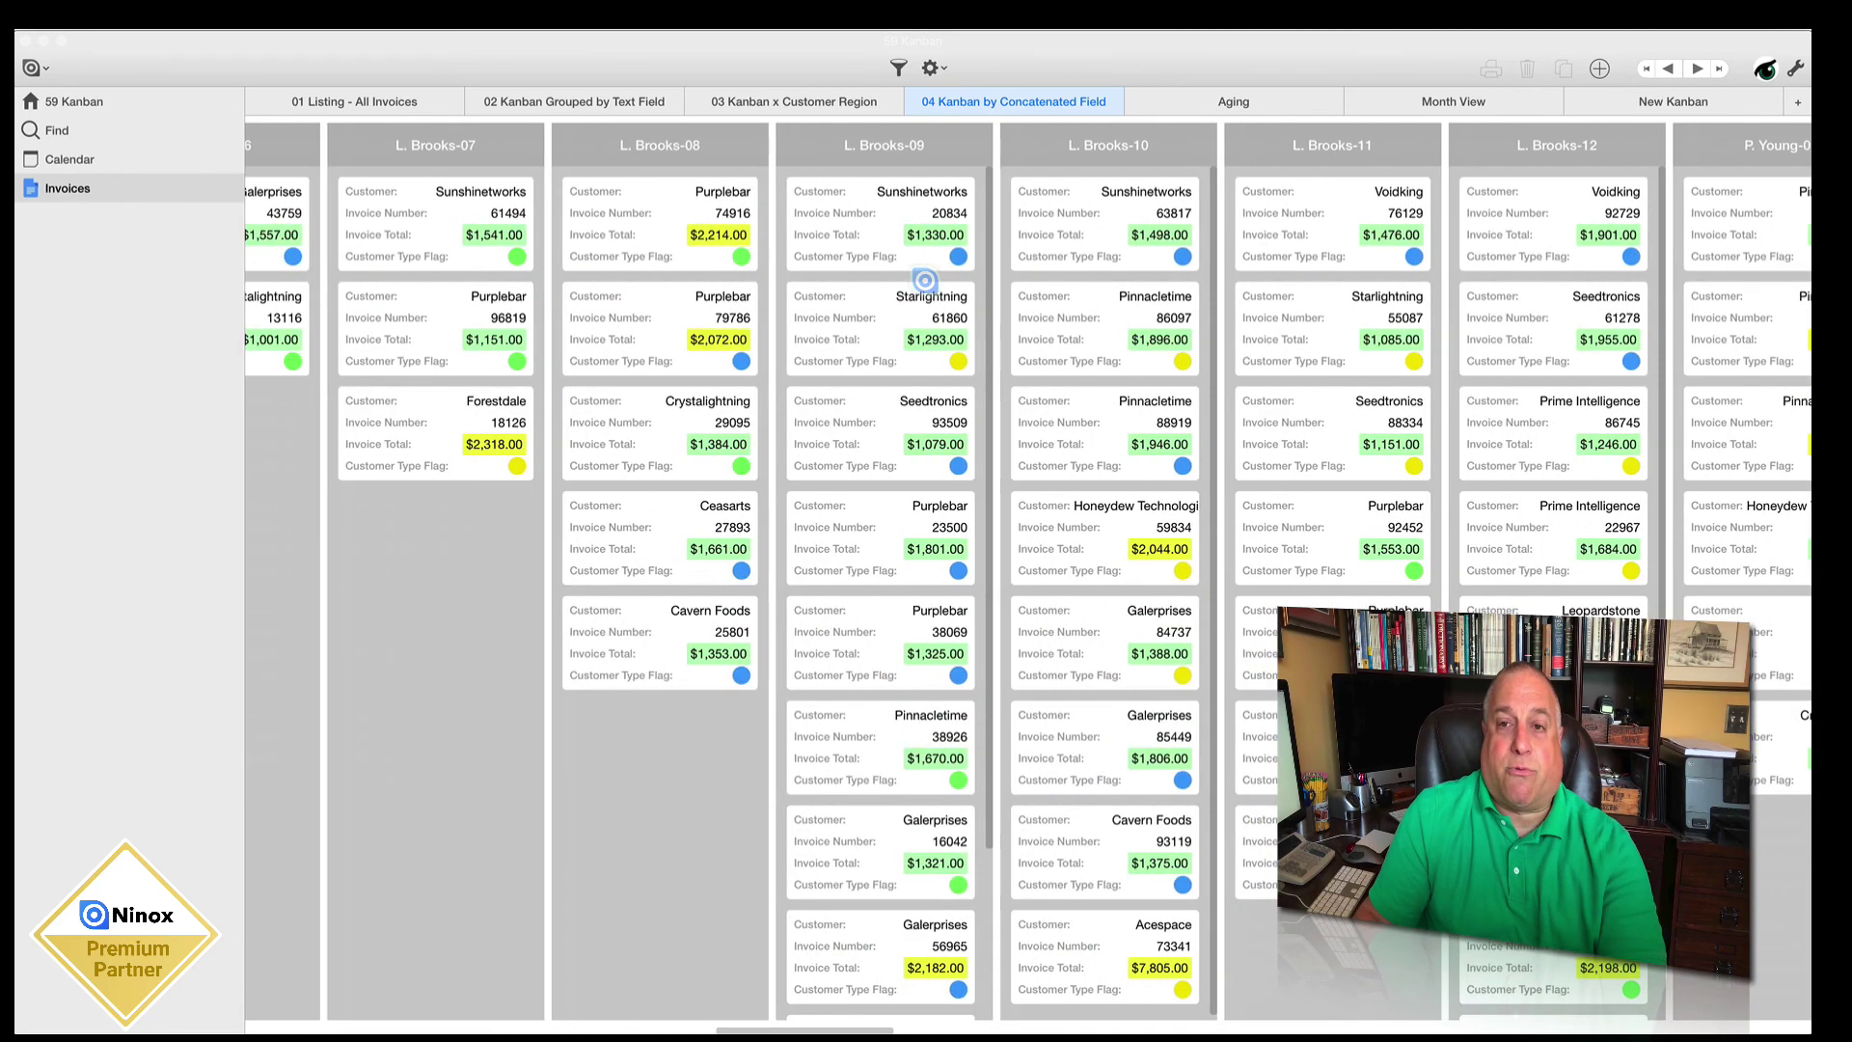
scroll(924, 280, right, 15)
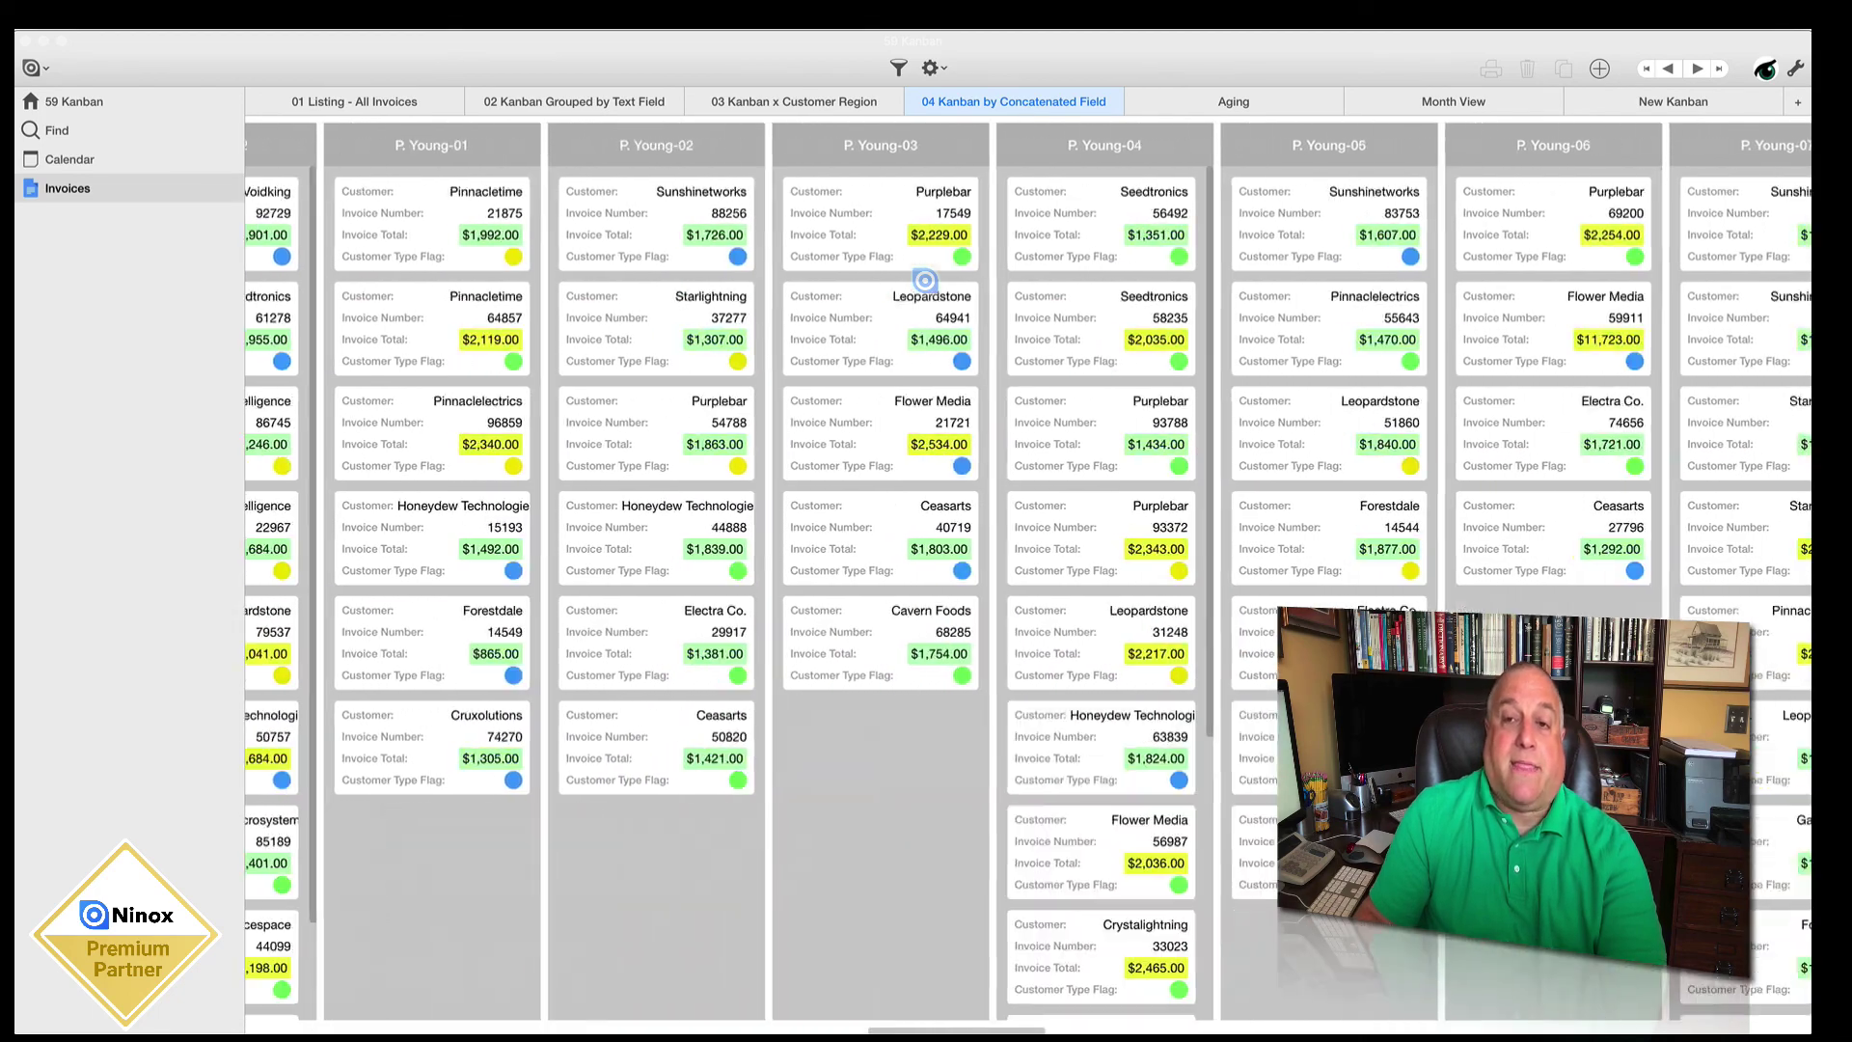
scroll(924, 280, right, 15)
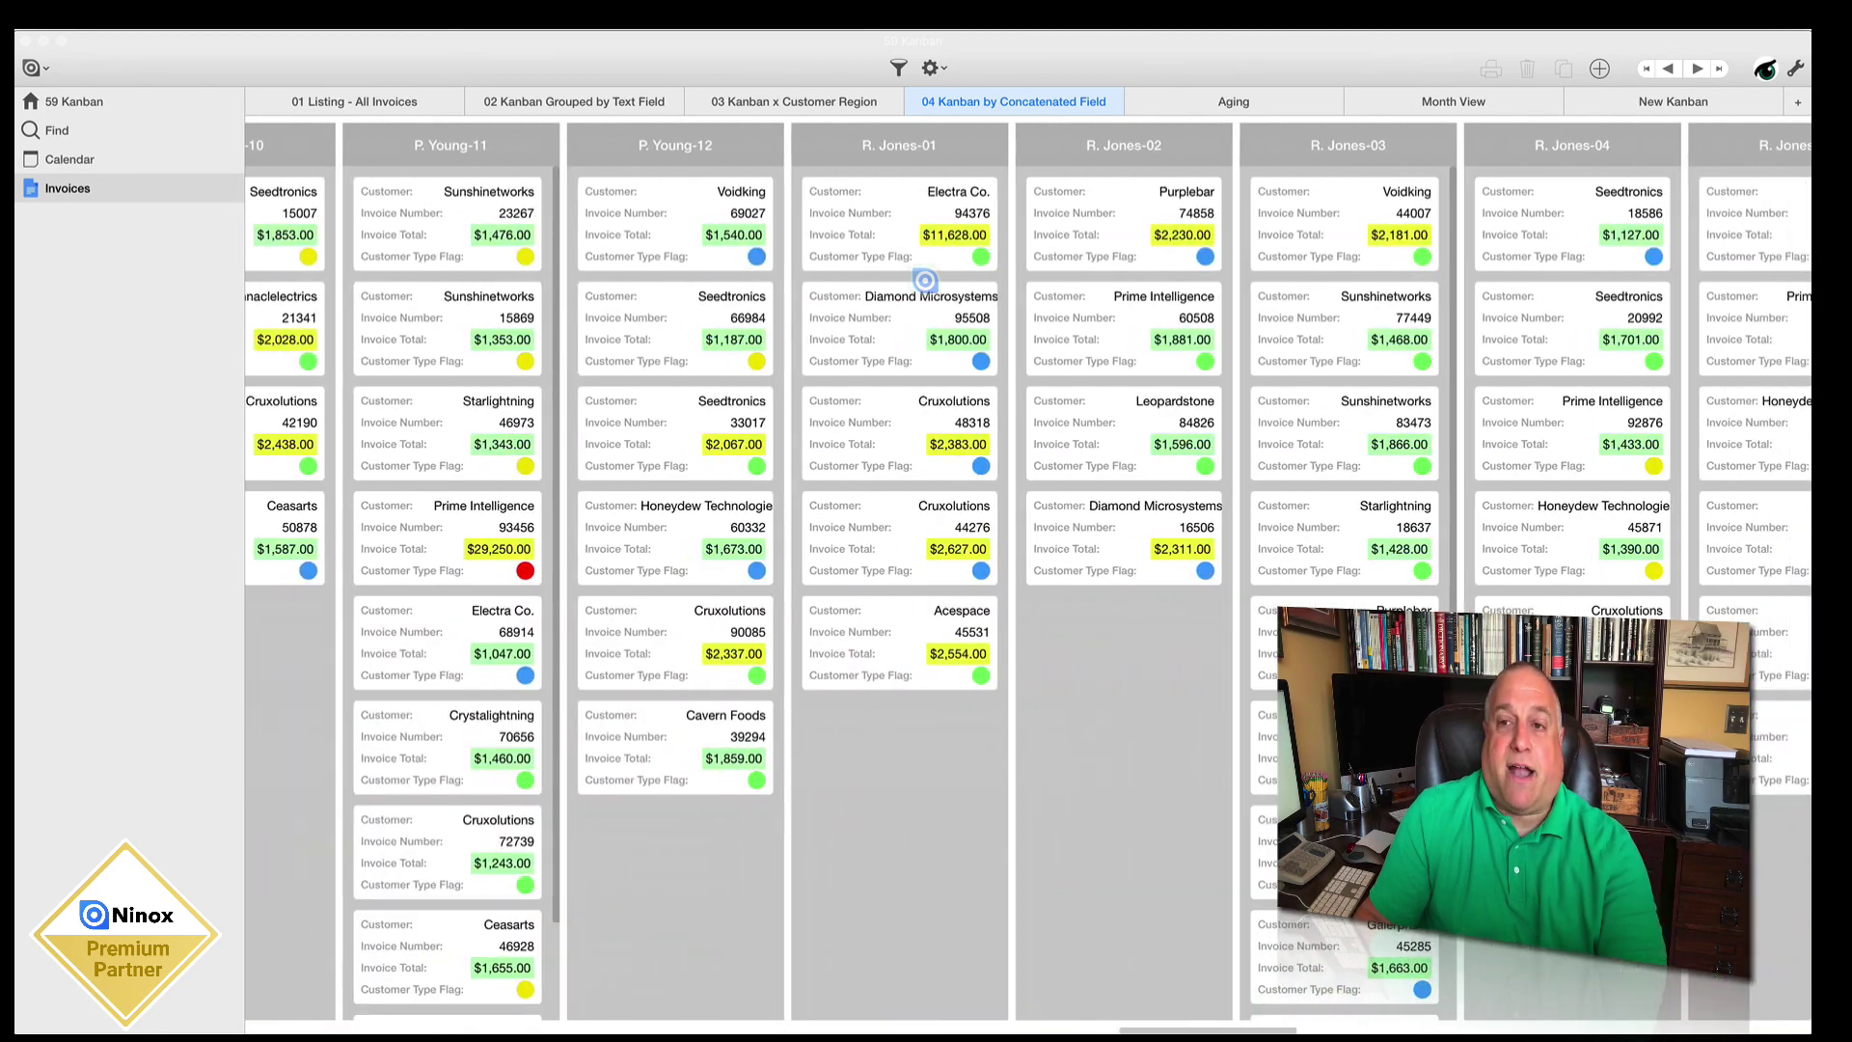
scroll(924, 280, right, 15)
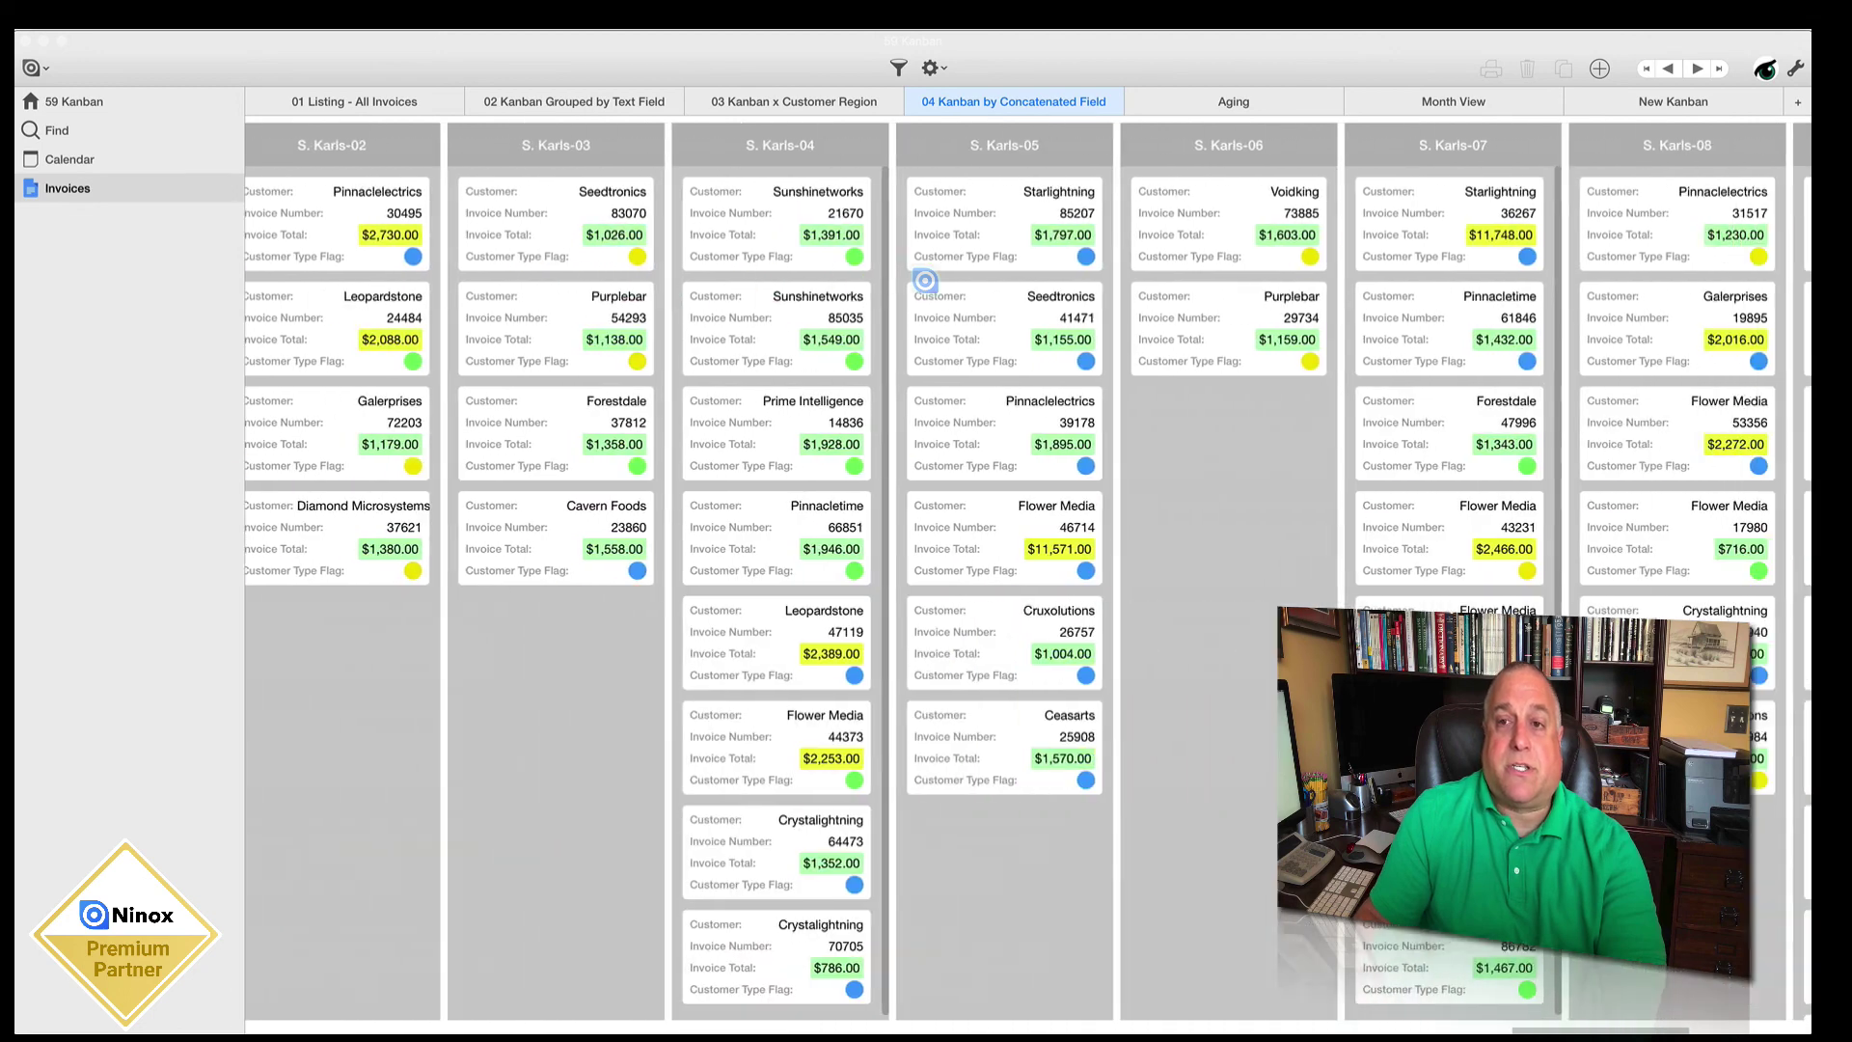
scroll(924, 280, right, 1)
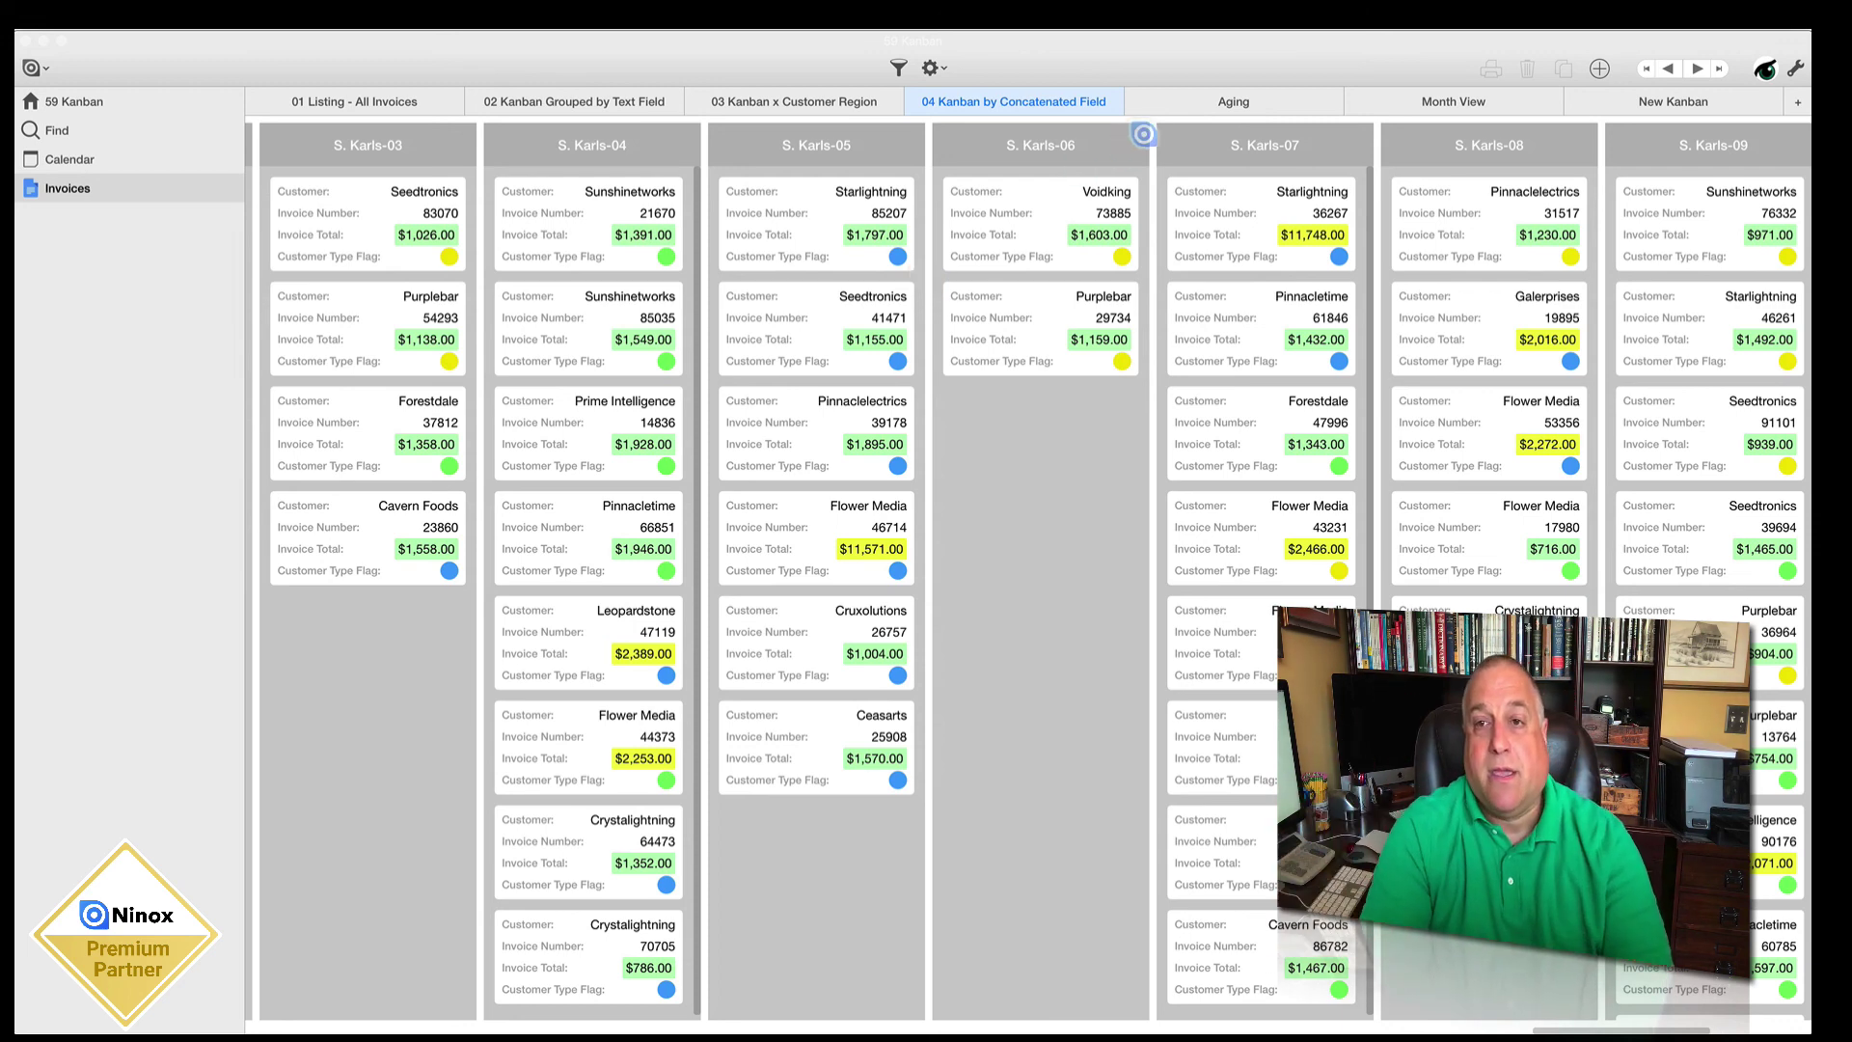
Step: In the Aging Kanban view, move the Cavern Foods invoice dated Jul 14, 2018 from the 31 - 60 group to 91-120
click(1162, 108)
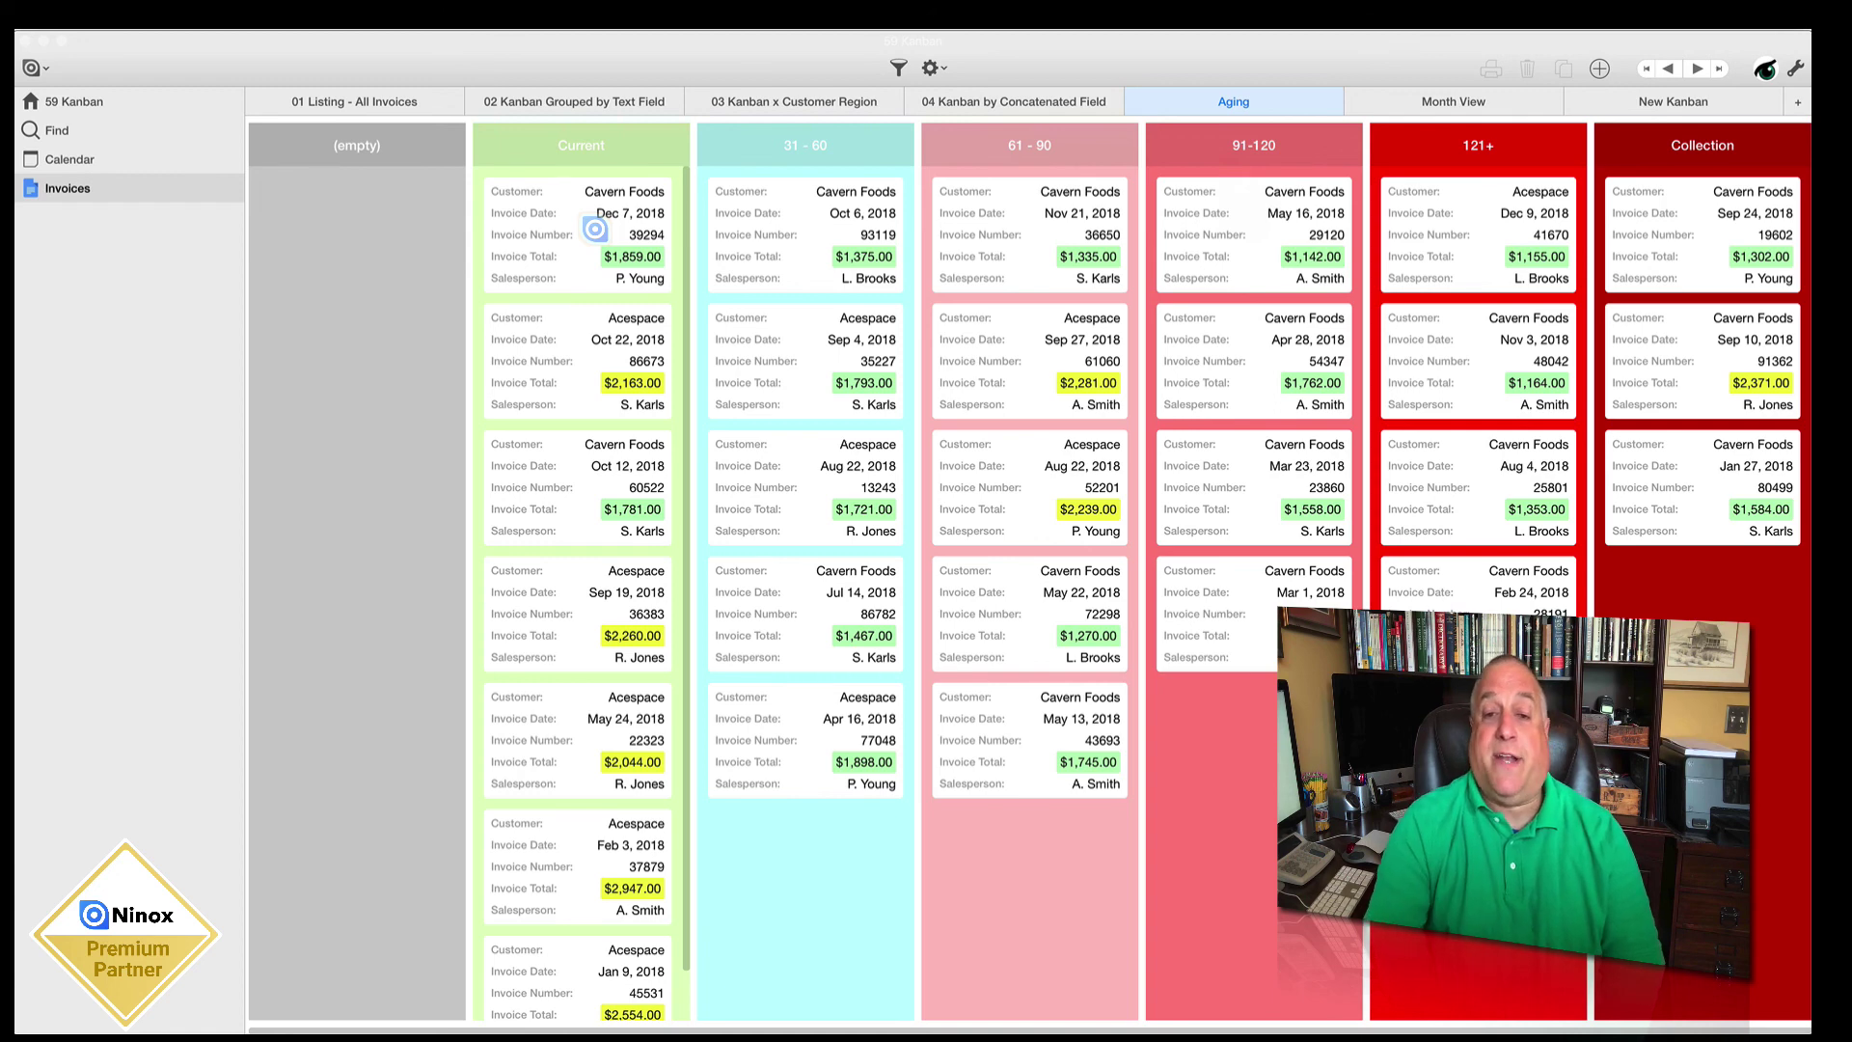
drag(762, 599, 1228, 743)
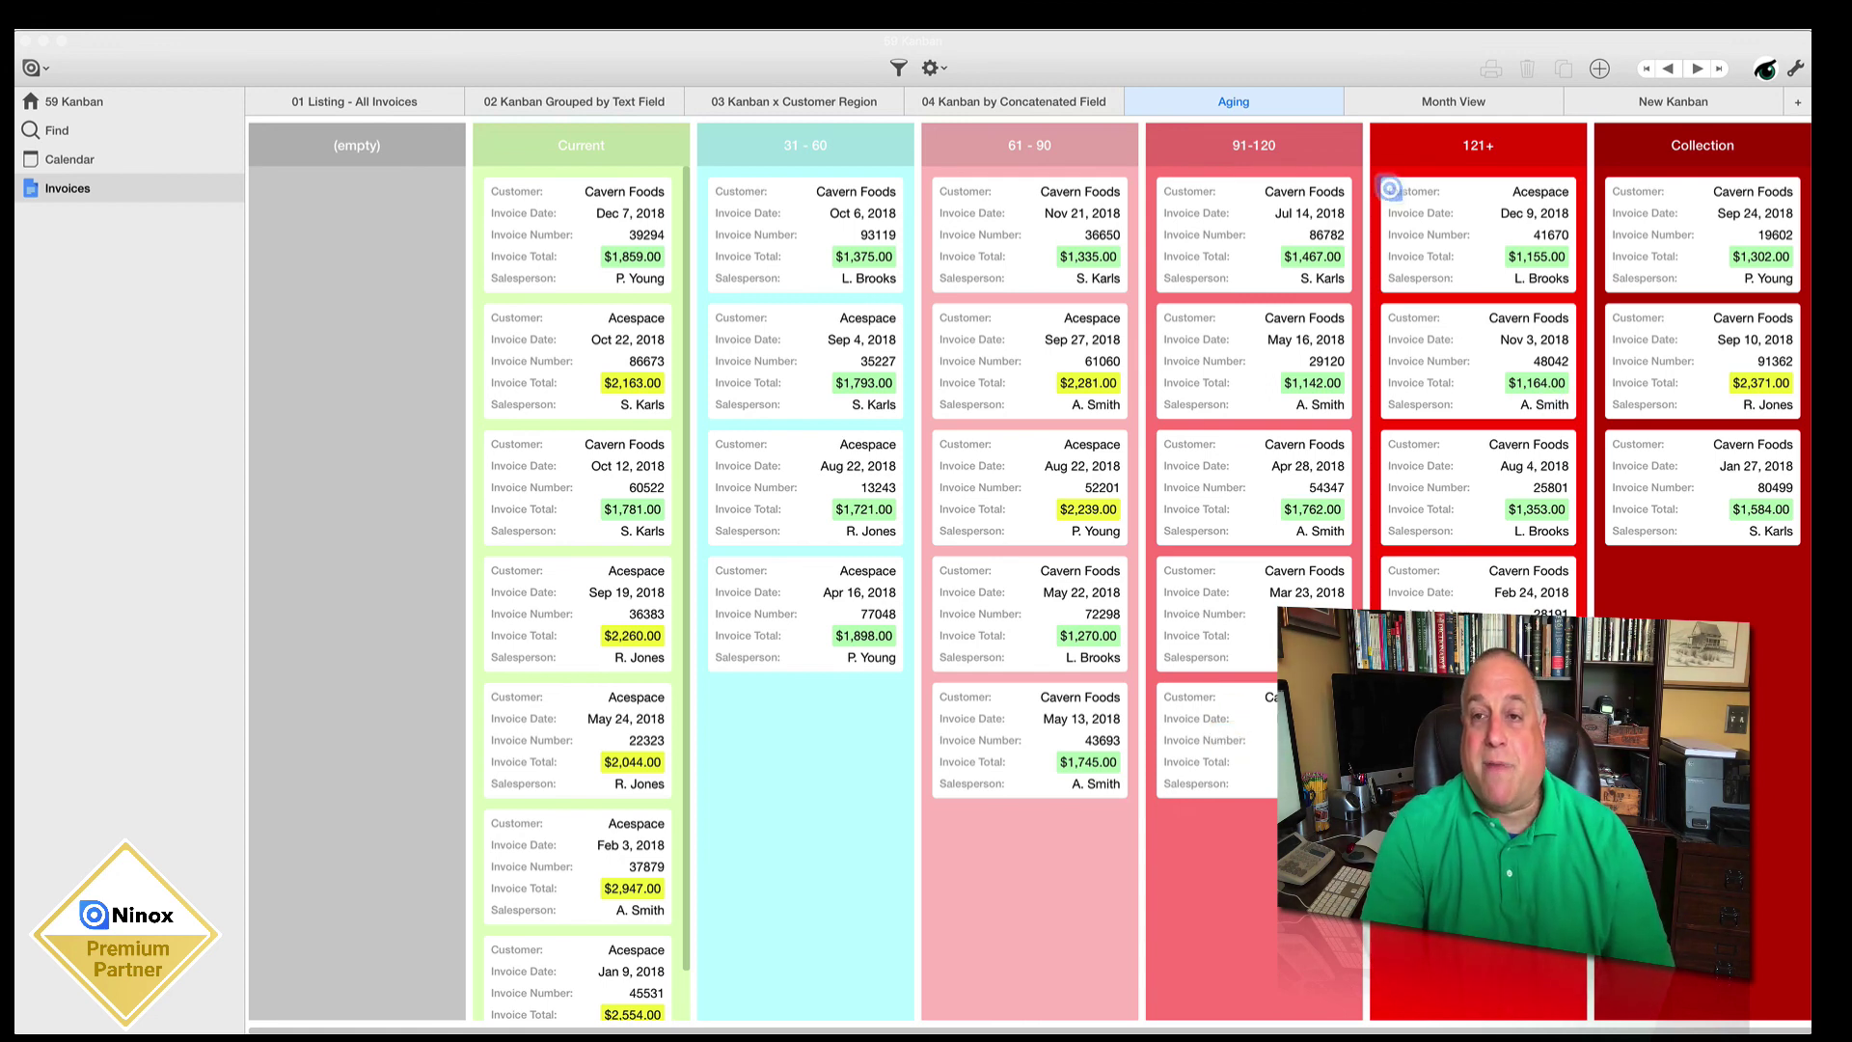
Step: Review the Aging view's column setup, including the grouping and filter on the Aging field, and close it without changing anything
click(1230, 99)
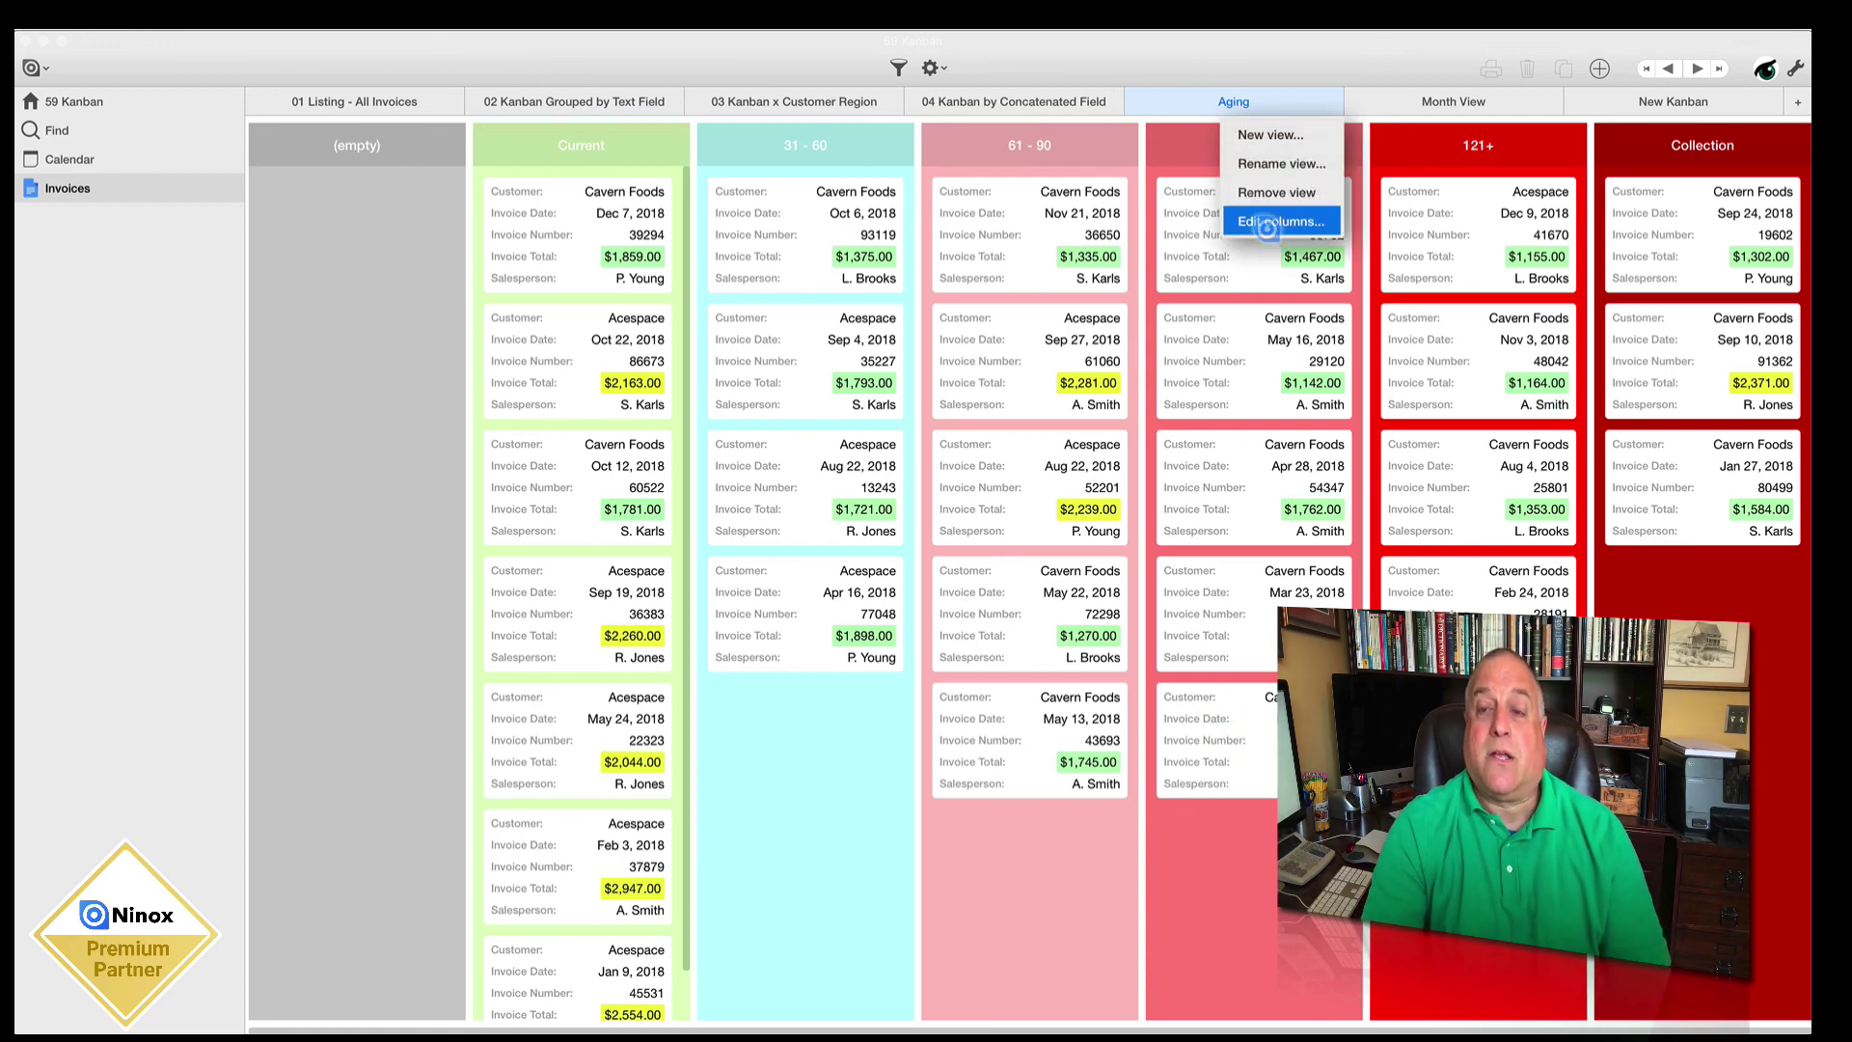
click(1275, 224)
click(747, 324)
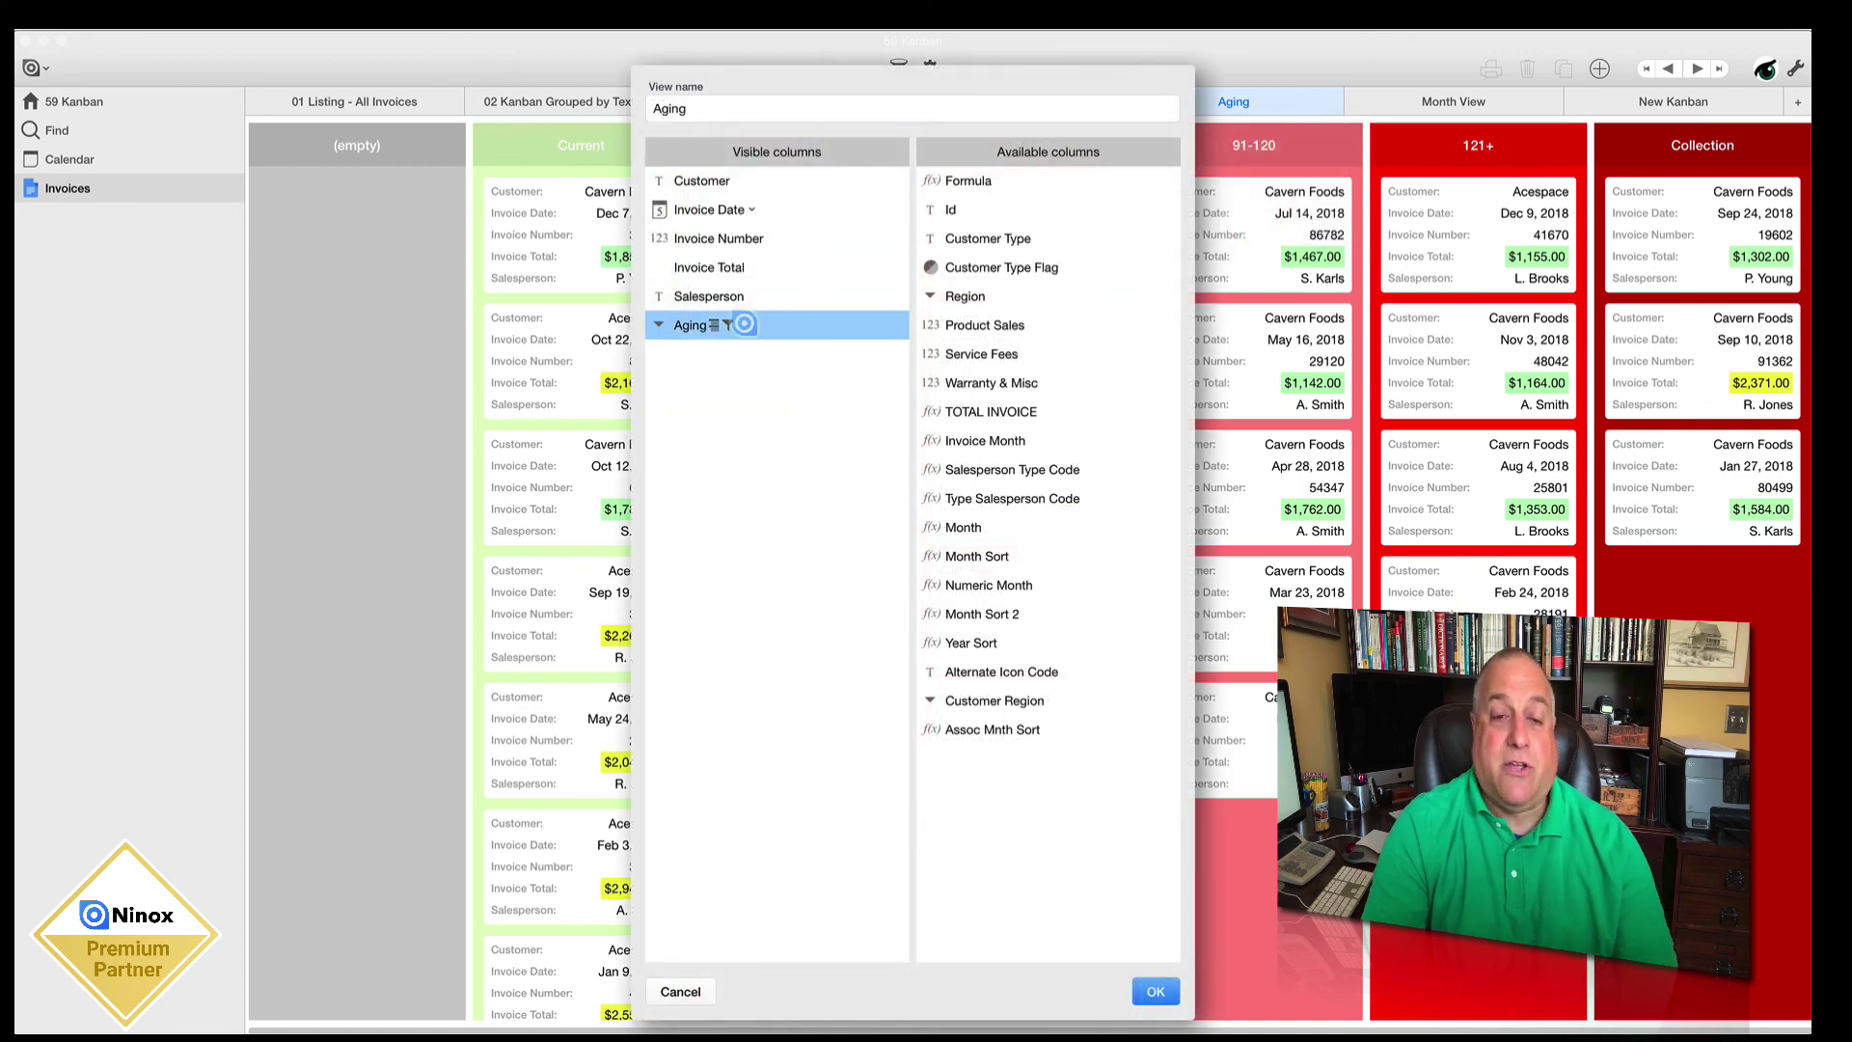
click(751, 209)
click(733, 297)
click(750, 324)
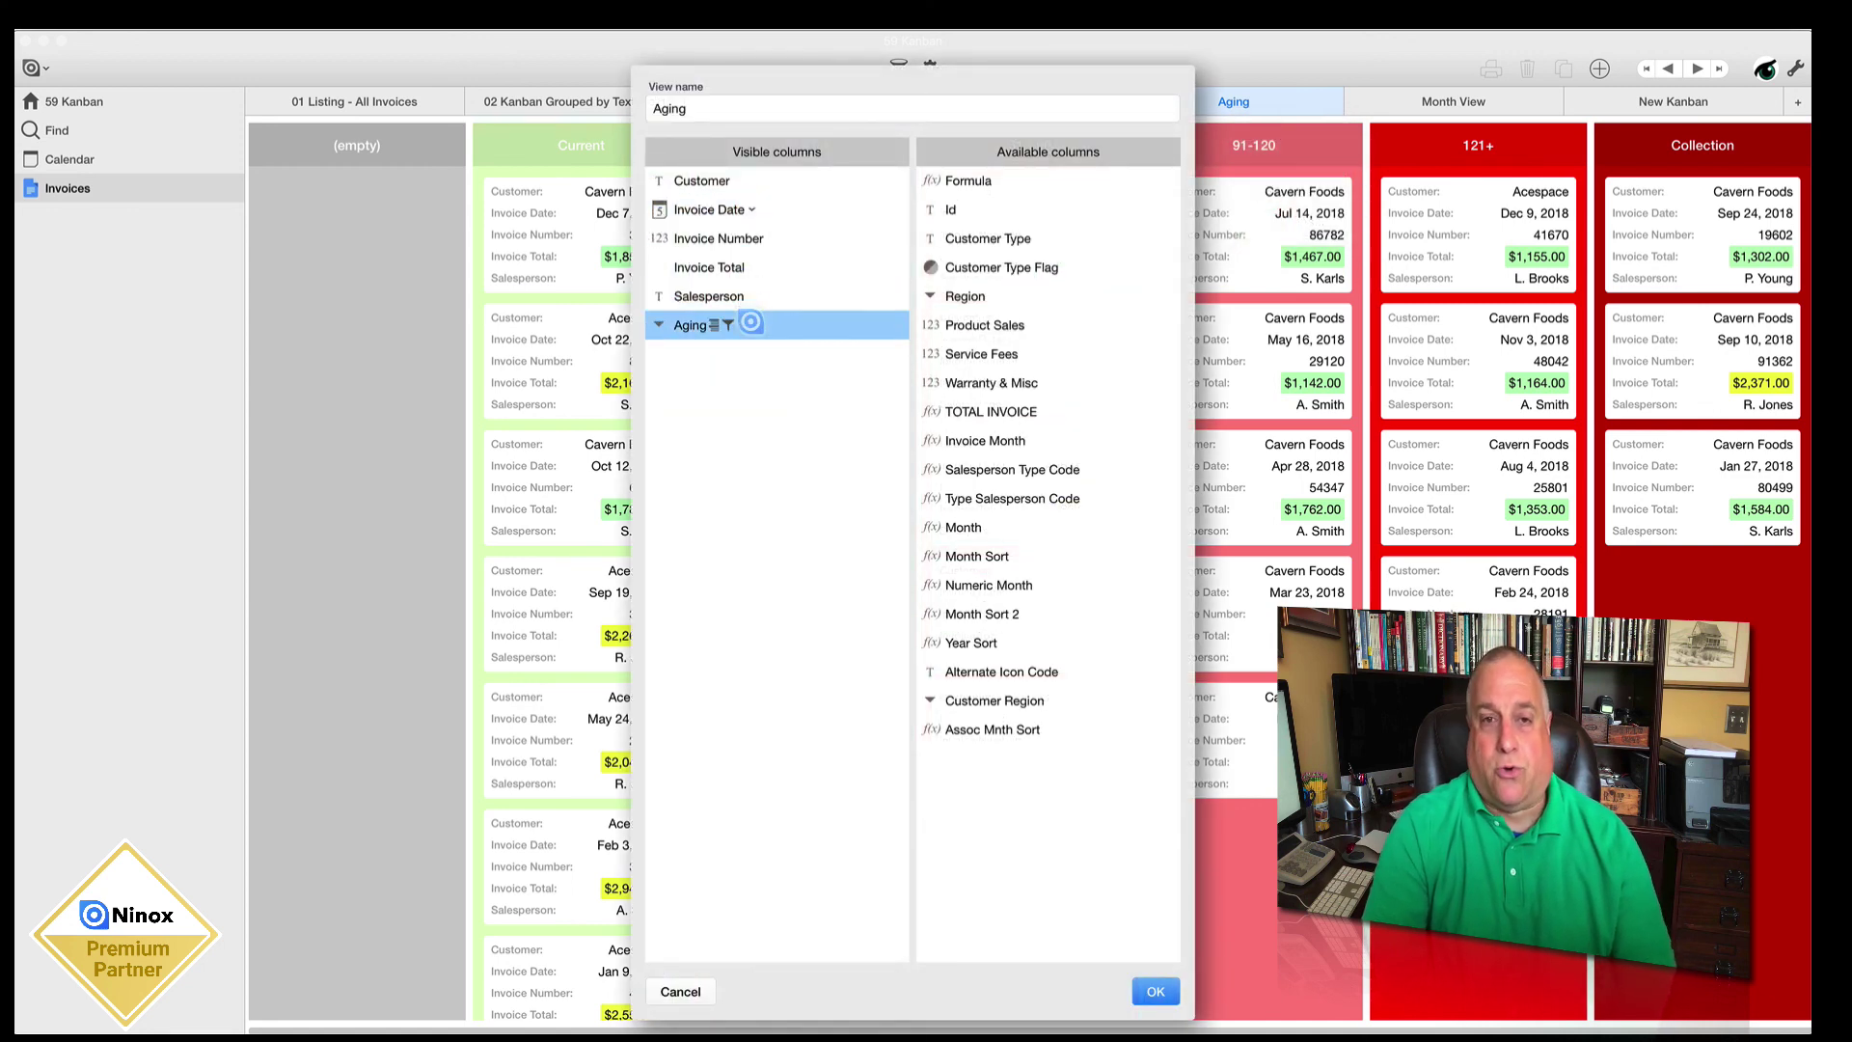
click(750, 238)
click(1141, 990)
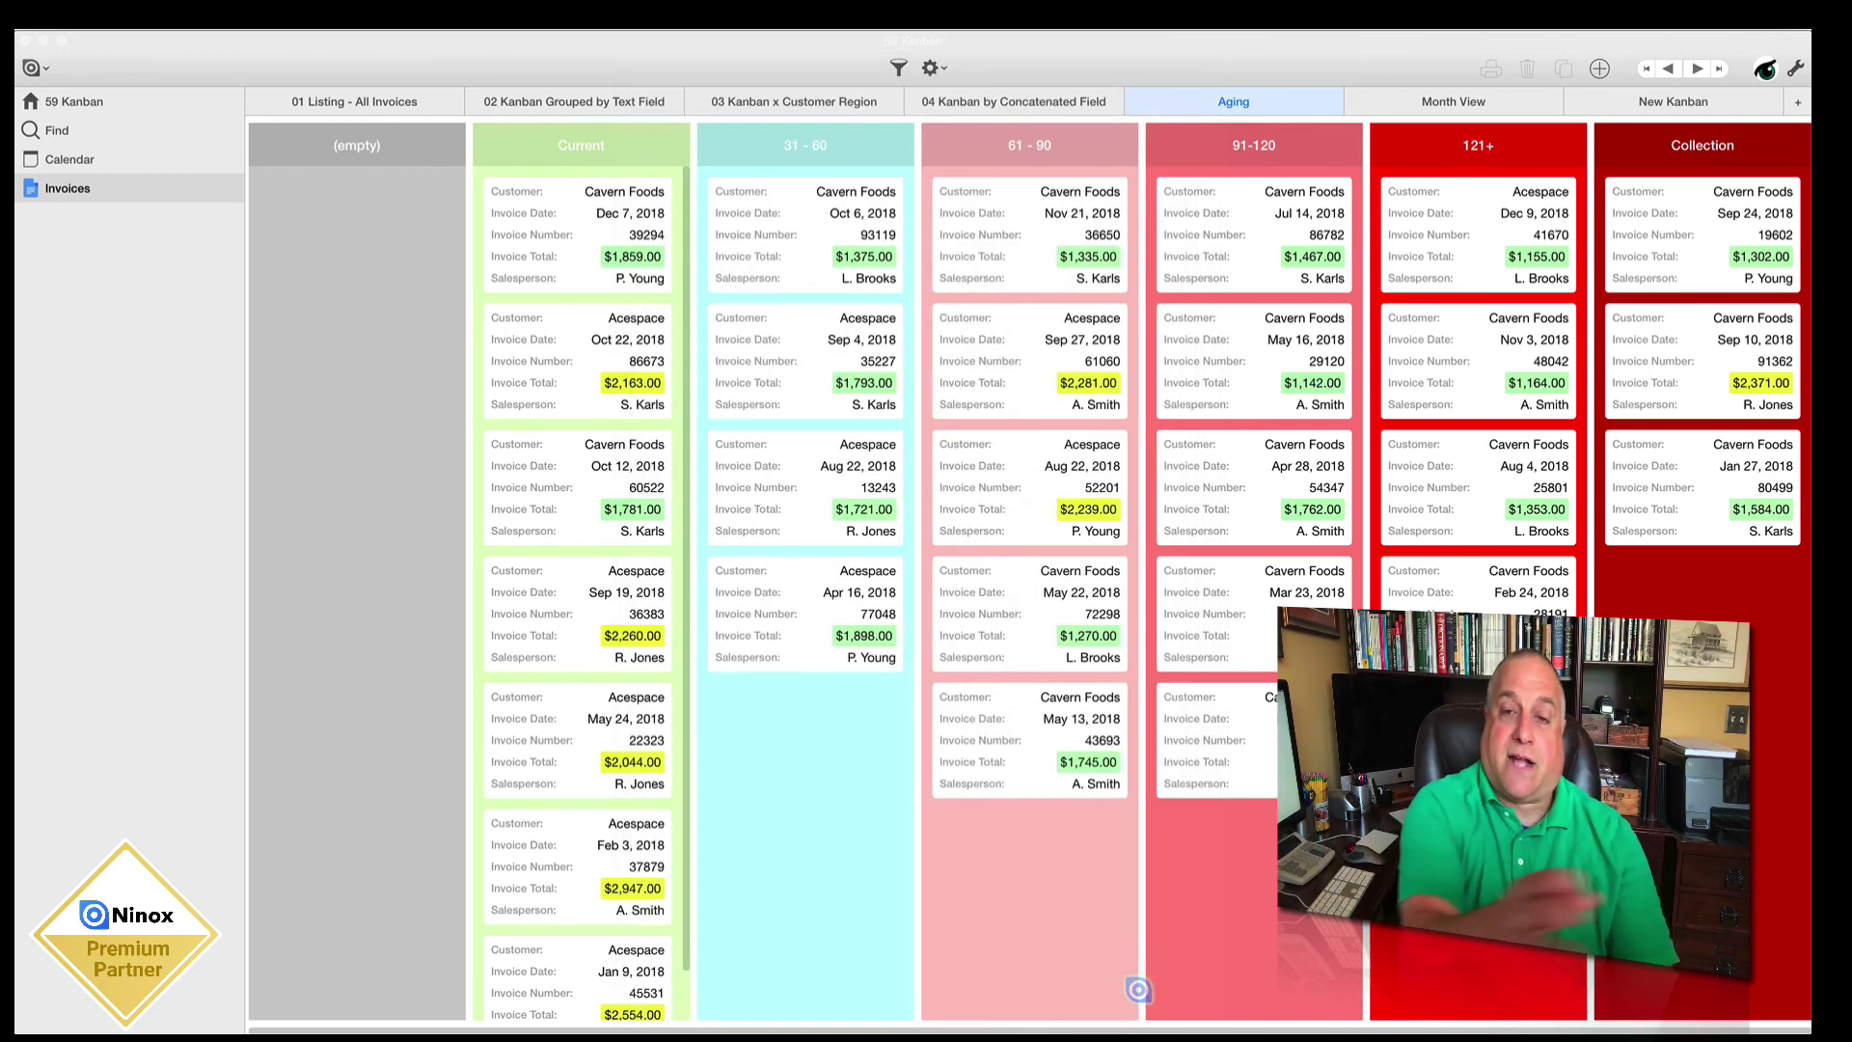